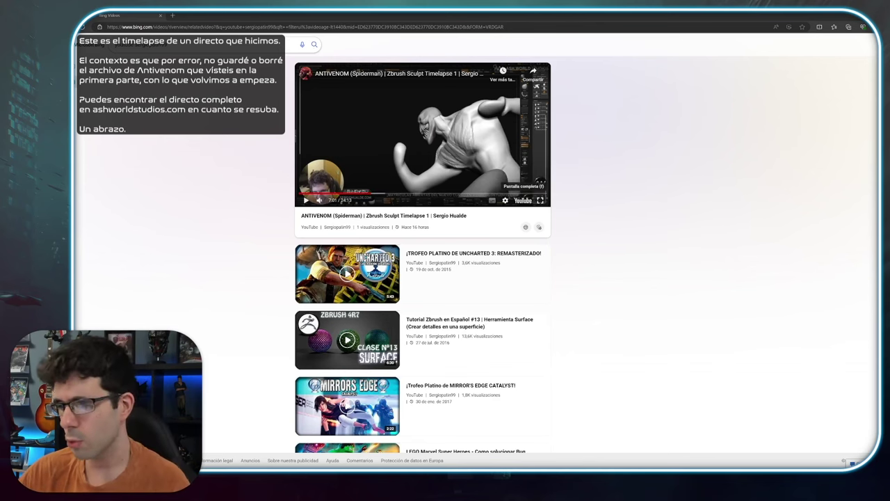
Scrub the fullscreen Antivenom timelapse to the front view and face close-up, then exit fullscreen
{"action": "left_click", "coordinate": [541, 200]}
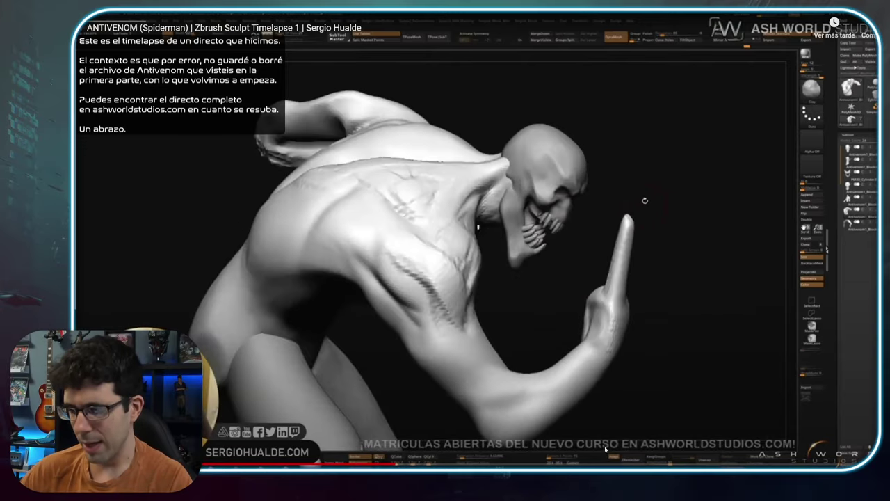
{"action": "left_click_drag", "start_coordinate": [605, 449], "coordinate": [710, 463]}
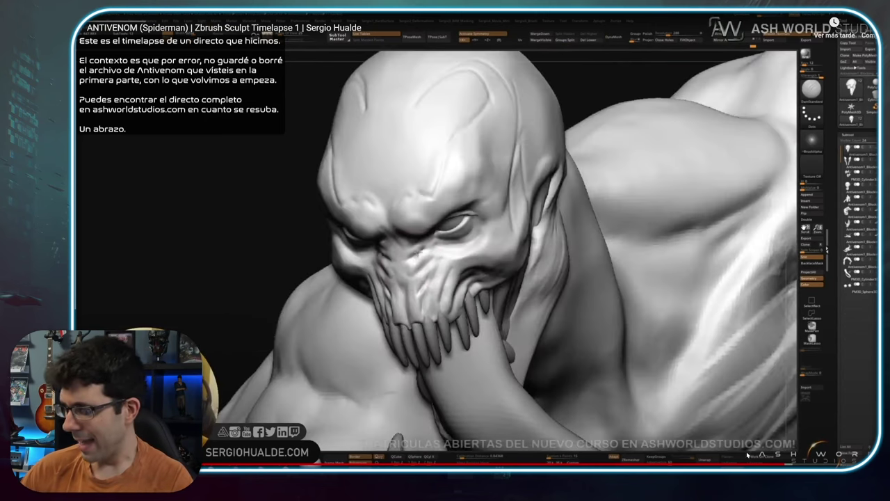
{"action": "left_click_drag", "start_coordinate": [814, 464], "coordinate": [845, 464]}
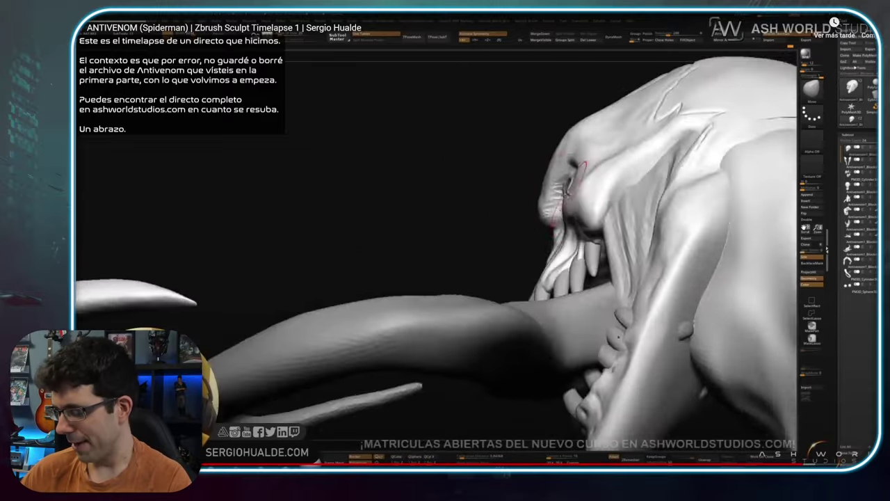
{"action": "left_click_drag", "start_coordinate": [807, 461], "coordinate": [815, 461]}
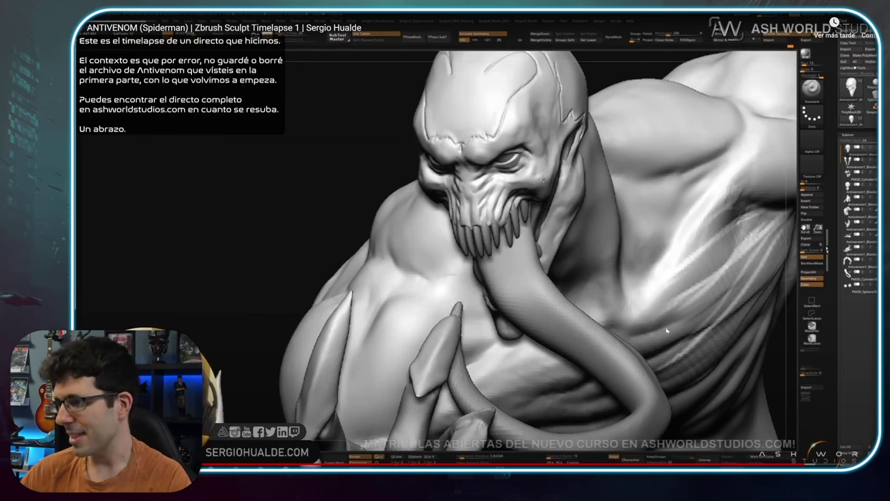
{"action": "left_click", "coordinate": [861, 459]}
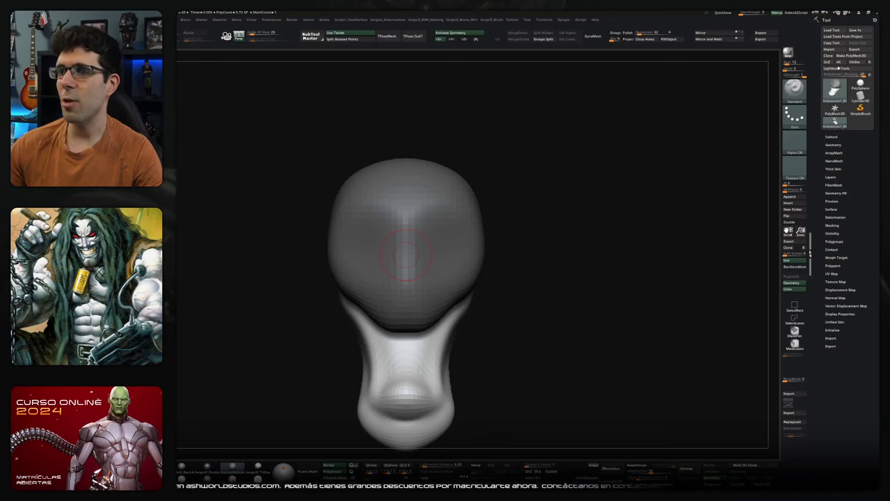
{"action": "mouse_move", "coordinate": [407, 254]}
{"action": "left_mouse_down"}
{"action": "mouse_move", "coordinate": [432, 211]}
{"action": "mouse_move", "coordinate": [416, 171]}
{"action": "left_mouse_up"}
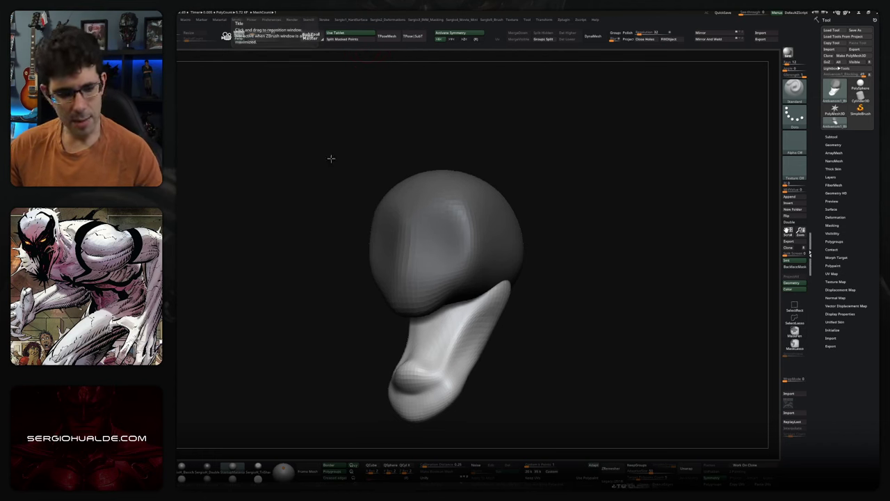
Load a PolySphere from LightBox and frame it in the view
{"action": "key", "text": "comma"}
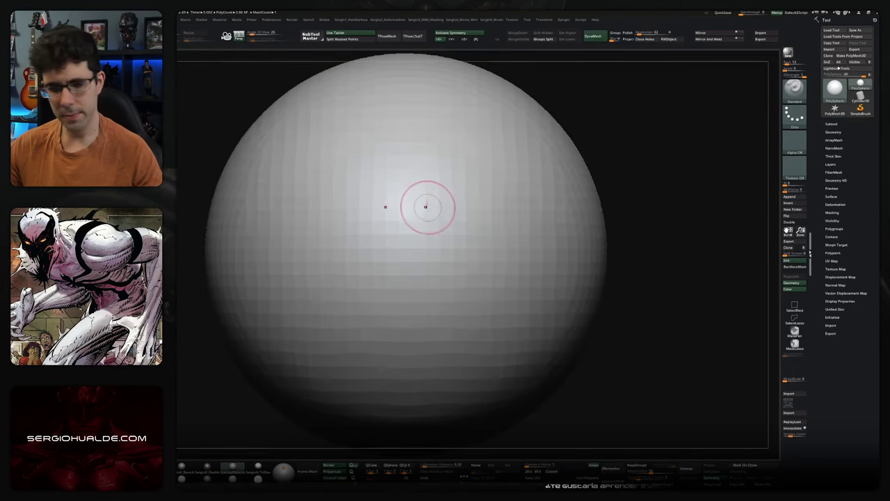
{"action": "key", "text": "f"}
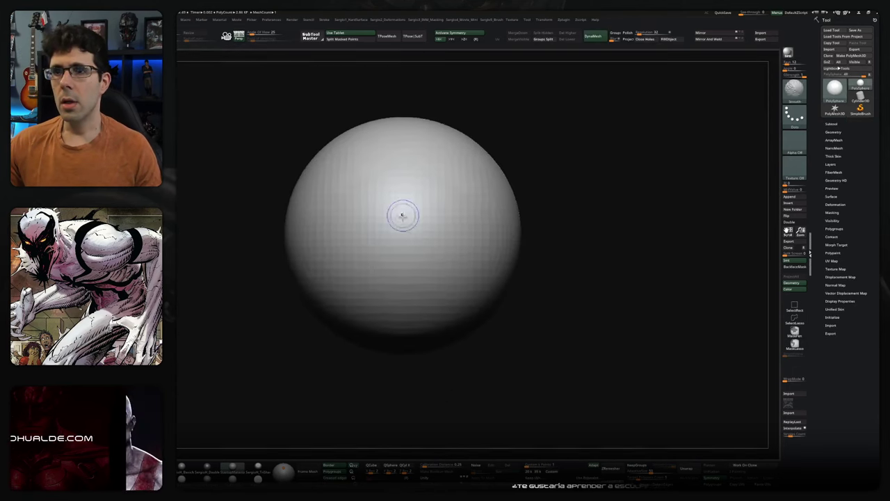
{"action": "left_click_drag", "start_coordinate": [403, 216], "coordinate": [389, 55], "text": "shift"}
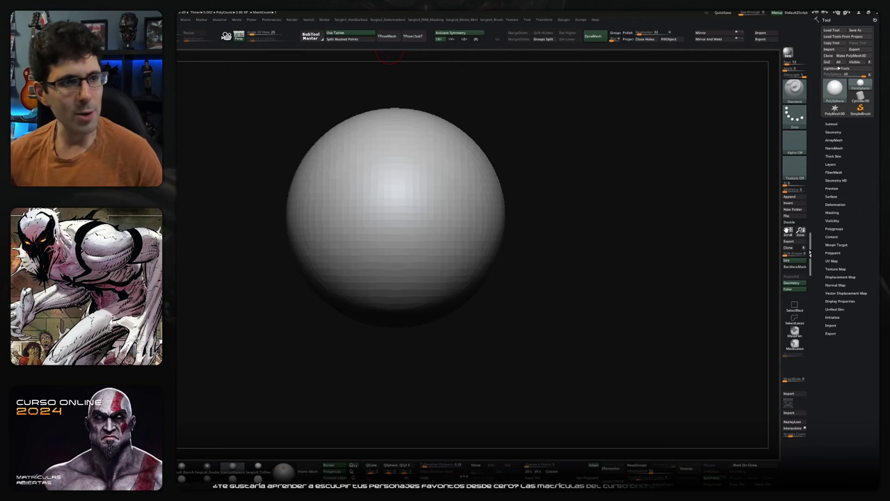
{"action": "left_click_drag", "start_coordinate": [550, 249], "coordinate": [559, 276], "text": "alt"}
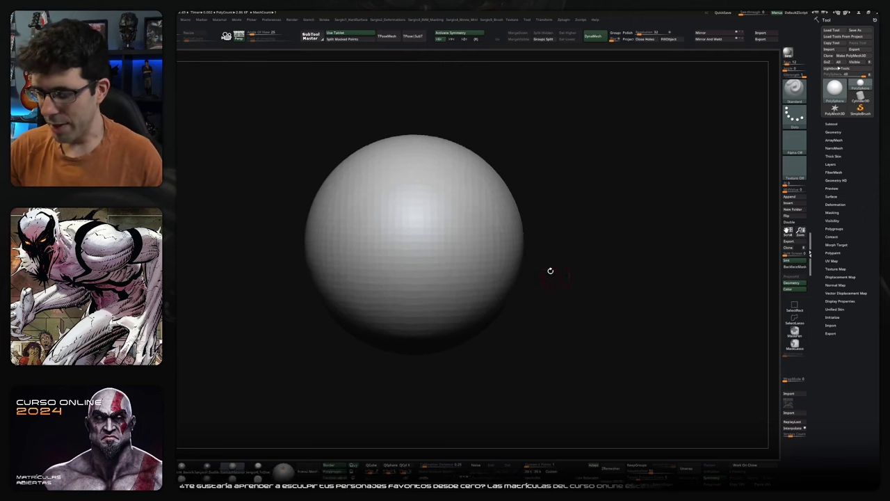
{"action": "left_click_drag", "start_coordinate": [490, 278], "coordinate": [506, 245], "text": "alt"}
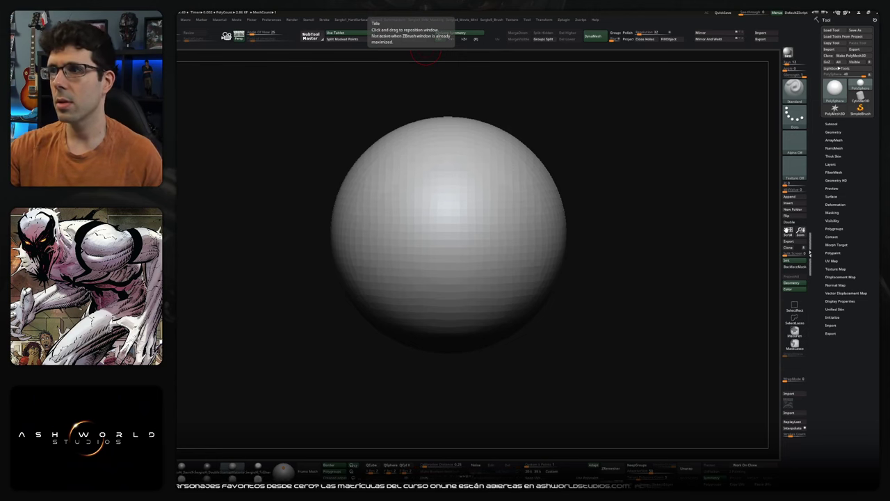
{"action": "right_click_drag", "start_coordinate": [599, 153], "coordinate": [628, 233], "text": "ctrl"}
{"action": "mouse_move", "coordinate": [561, 252]}
{"action": "right_mouse_down", "text": "alt"}
{"action": "mouse_move", "coordinate": [581, 254]}
{"action": "mouse_move", "coordinate": [578, 261]}
{"action": "right_mouse_up", "text": "alt"}
Stretch the sphere vertically into a tall egg shape with the Move brush
{"action": "key", "text": "b"}
{"action": "key", "text": "m"}
{"action": "key", "text": "v"}
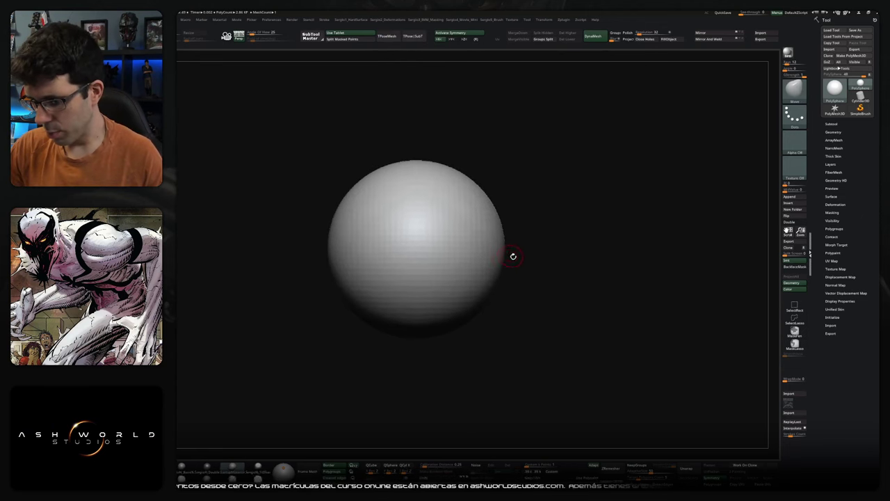
{"action": "right_click_drag", "start_coordinate": [533, 258], "coordinate": [473, 252], "text": "ctrl"}
{"action": "key", "text": "w"}
{"action": "mouse_move", "coordinate": [446, 278]}
{"action": "right_mouse_down", "text": "ctrl"}
{"action": "mouse_move", "coordinate": [428, 289]}
{"action": "mouse_move", "coordinate": [445, 278]}
{"action": "right_mouse_up", "text": "ctrl"}
{"action": "key", "text": "q"}
{"action": "mouse_move", "coordinate": [438, 264]}
{"action": "left_mouse_down"}
{"action": "mouse_move", "coordinate": [452, 292]}
{"action": "mouse_move", "coordinate": [460, 272]}
{"action": "left_mouse_up"}
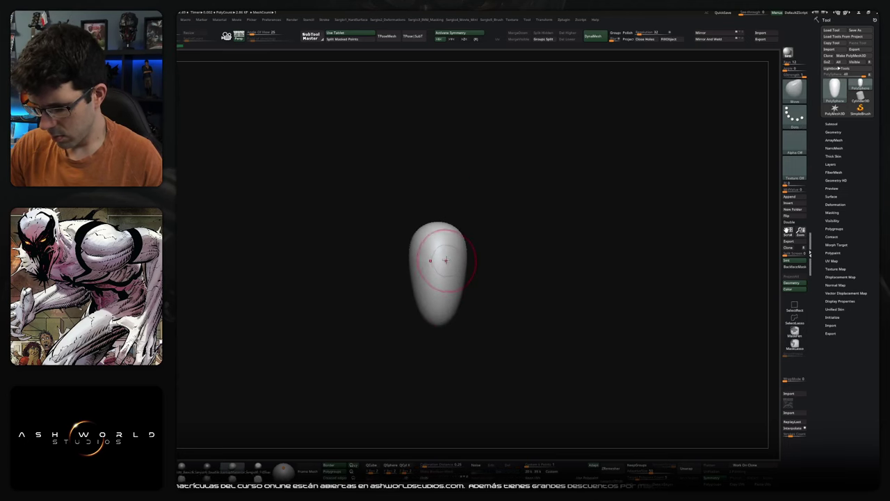
With ClayBuildup, sculpt the brow and carve the mouth into a wide-open jaw
{"action": "key", "text": "b"}
{"action": "key", "text": "c"}
{"action": "key", "text": "b"}
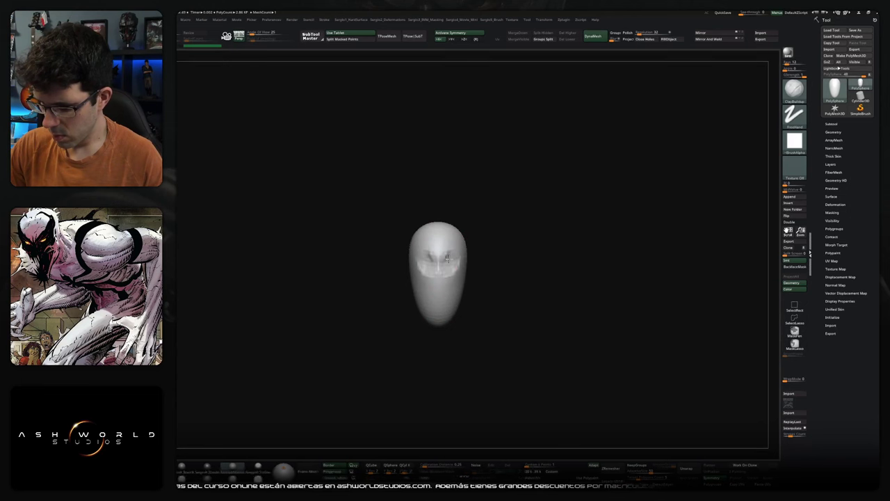
{"action": "mouse_move", "coordinate": [453, 263]}
{"action": "right_mouse_down"}
{"action": "mouse_move", "coordinate": [444, 261]}
{"action": "mouse_move", "coordinate": [447, 283]}
{"action": "right_mouse_up"}
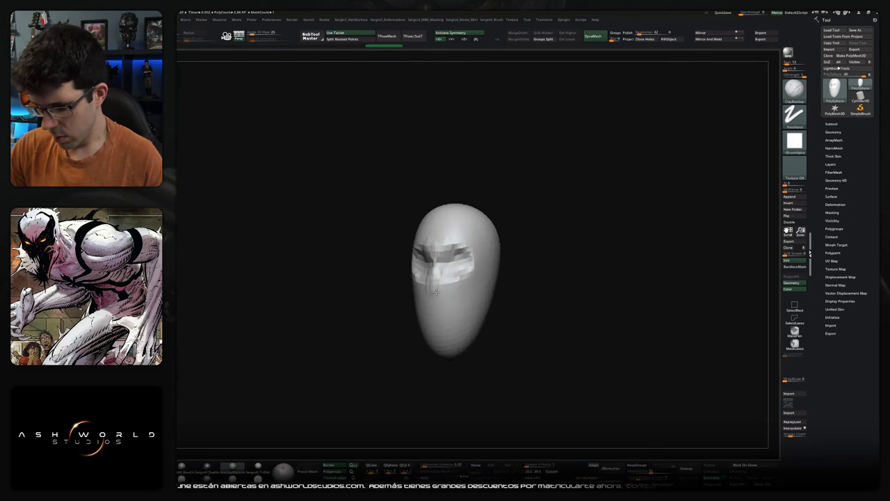
{"action": "right_click_drag", "start_coordinate": [449, 299], "coordinate": [465, 289]}
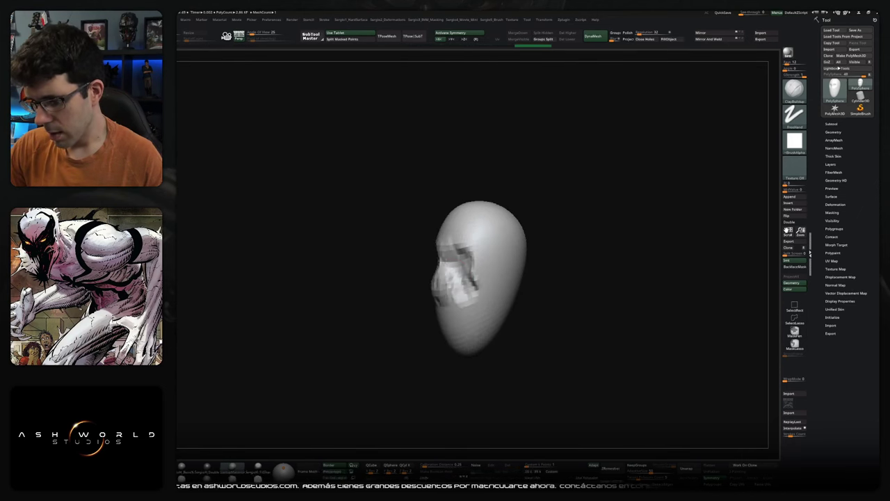
{"action": "mouse_move", "coordinate": [441, 304]}
{"action": "right_mouse_down"}
{"action": "mouse_move", "coordinate": [448, 313]}
{"action": "mouse_move", "coordinate": [463, 306]}
{"action": "mouse_move", "coordinate": [513, 261]}
{"action": "right_mouse_up"}
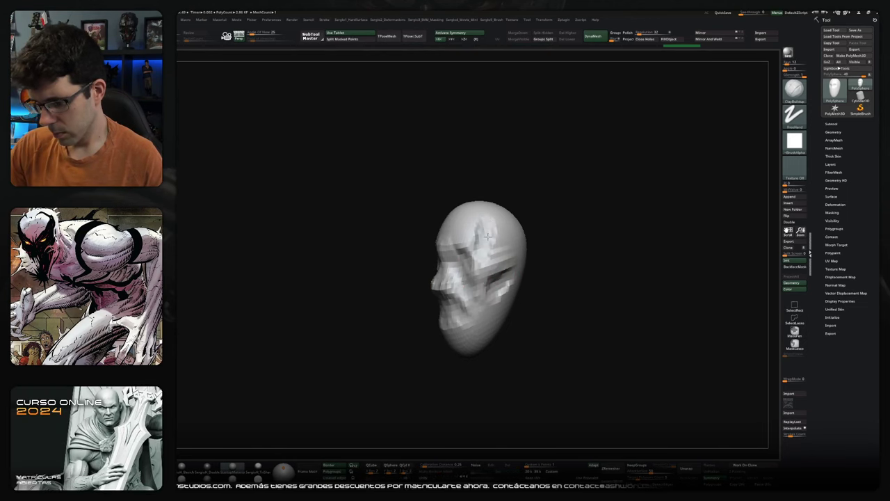
{"action": "right_click_drag", "start_coordinate": [474, 231], "coordinate": [447, 272]}
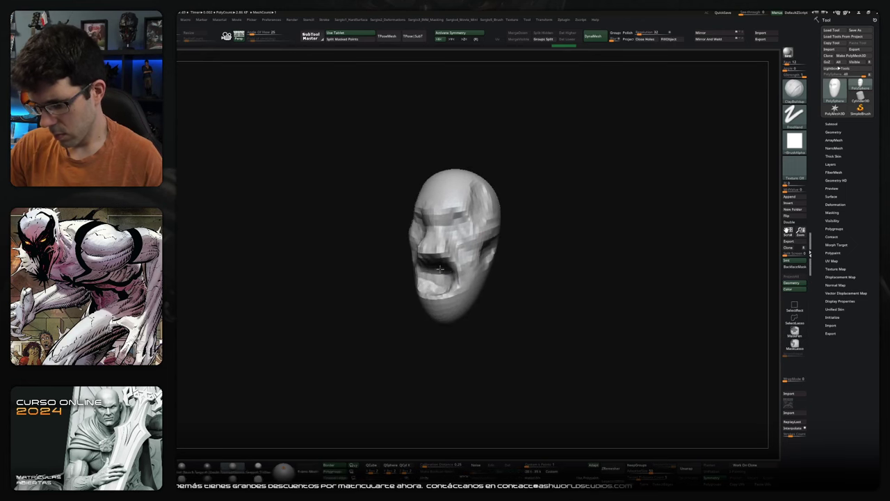
{"action": "left_click_drag", "start_coordinate": [447, 272], "coordinate": [480, 263]}
{"action": "right_click_drag", "start_coordinate": [480, 263], "coordinate": [467, 277]}
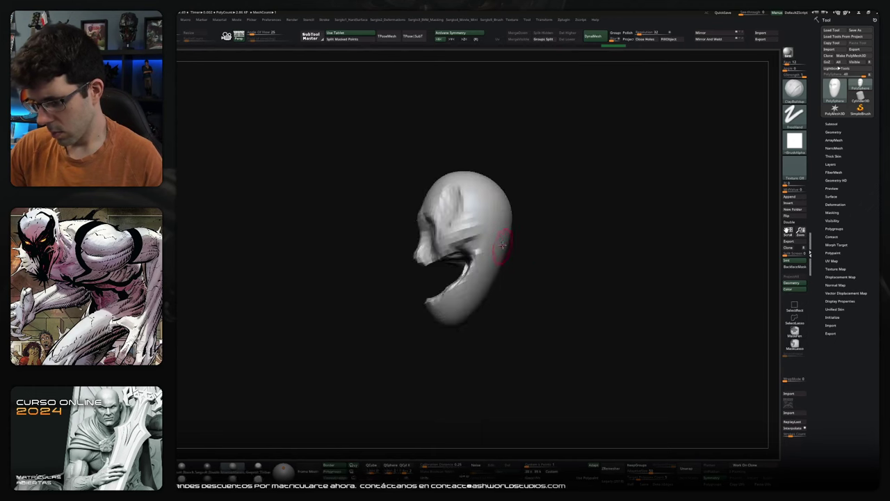
Pull the top and back of the skull outward with the Move brush
{"action": "key", "text": "b"}
{"action": "key", "text": "m"}
{"action": "key", "text": "v"}
{"action": "left_click_drag", "start_coordinate": [511, 233], "coordinate": [496, 177]}
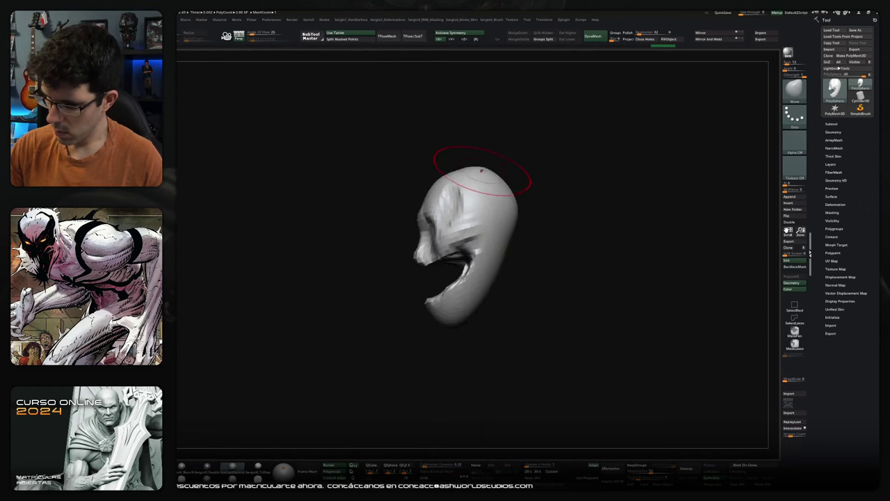
{"action": "left_click_drag", "start_coordinate": [508, 240], "coordinate": [509, 226]}
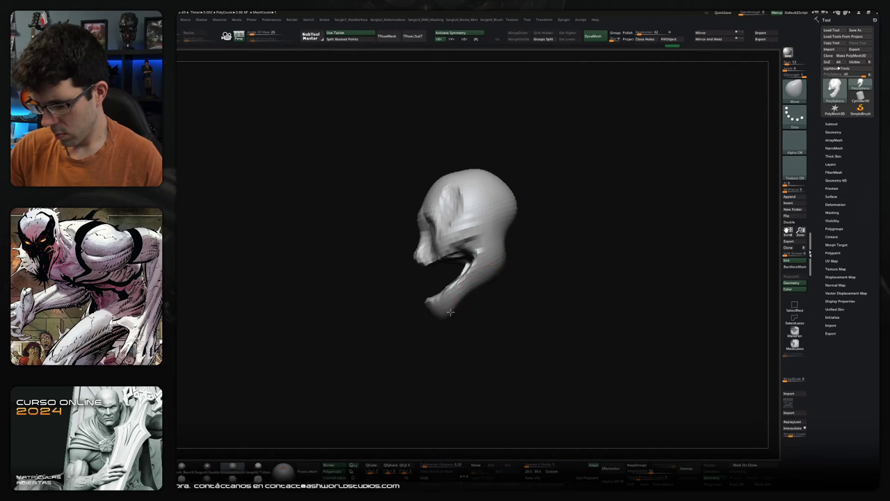
{"action": "mouse_move", "coordinate": [432, 307]}
{"action": "left_mouse_down"}
{"action": "mouse_move", "coordinate": [449, 287]}
{"action": "mouse_move", "coordinate": [439, 289]}
{"action": "left_mouse_up"}
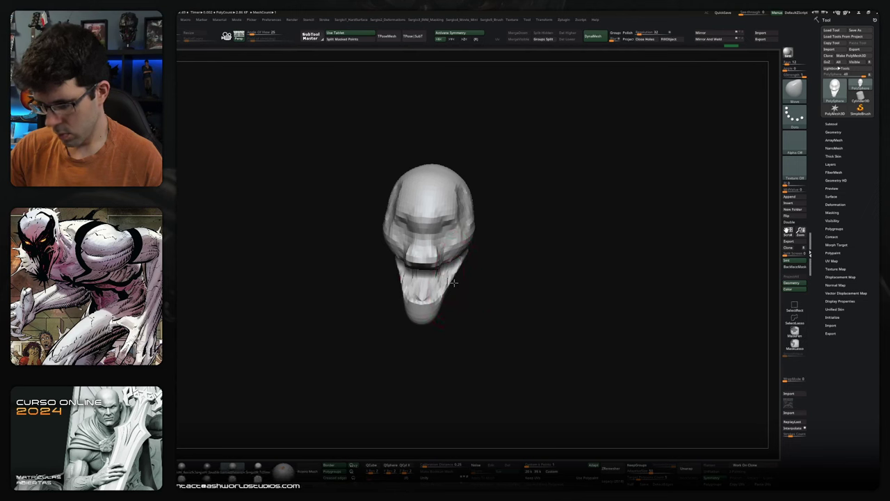
Build up clay on the back of the head with ClayBuildup
{"action": "left_click_drag", "start_coordinate": [455, 272], "coordinate": [472, 237]}
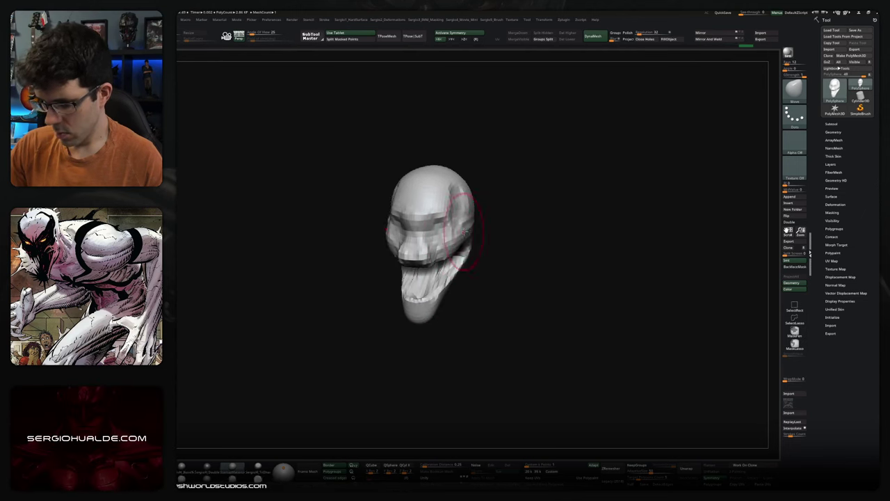
{"action": "mouse_move", "coordinate": [469, 204]}
{"action": "left_mouse_down"}
{"action": "mouse_move", "coordinate": [494, 192]}
{"action": "mouse_move", "coordinate": [507, 207]}
{"action": "mouse_move", "coordinate": [515, 201]}
{"action": "mouse_move", "coordinate": [478, 211]}
{"action": "mouse_move", "coordinate": [483, 221]}
{"action": "mouse_move", "coordinate": [459, 214]}
{"action": "mouse_move", "coordinate": [466, 223]}
{"action": "mouse_move", "coordinate": [462, 207]}
{"action": "left_mouse_up"}
{"action": "key", "text": "b"}
{"action": "key", "text": "c"}
{"action": "key", "text": "b"}
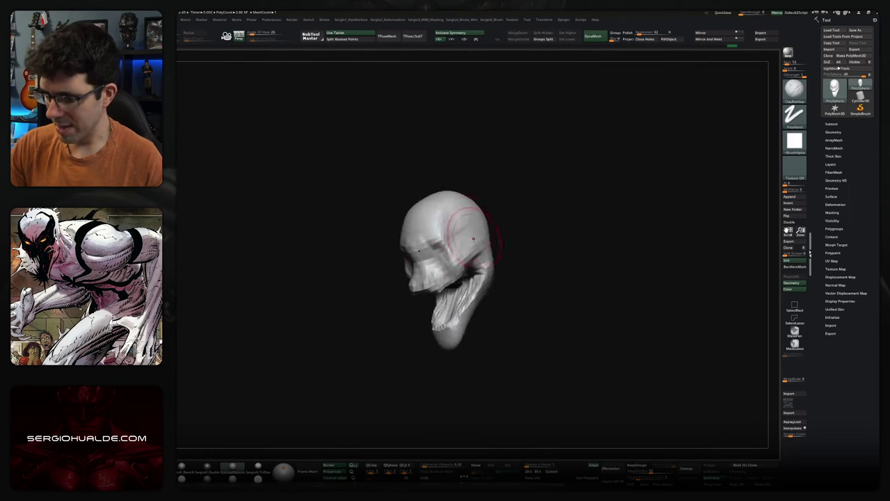
{"action": "left_click_drag", "start_coordinate": [454, 258], "coordinate": [485, 259]}
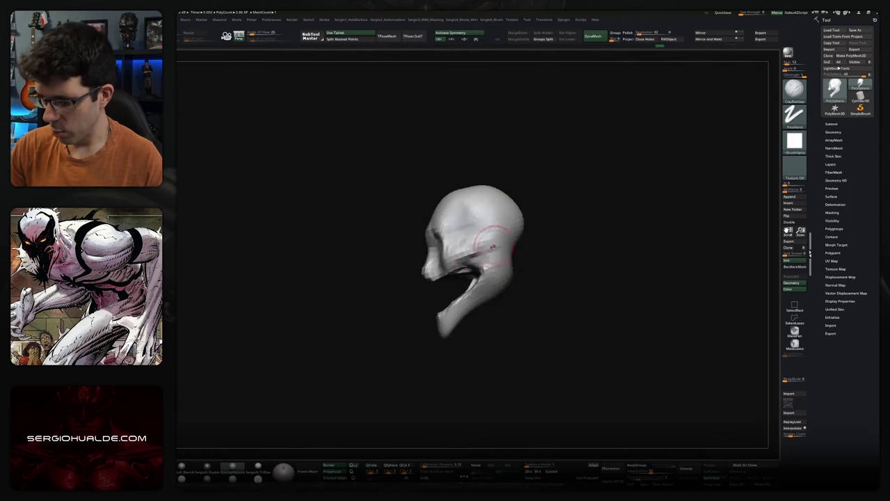
{"action": "mouse_move", "coordinate": [443, 259]}
{"action": "right_mouse_down"}
{"action": "mouse_move", "coordinate": [479, 257]}
{"action": "mouse_move", "coordinate": [474, 265]}
{"action": "right_mouse_up"}
{"action": "key", "text": "b"}
{"action": "key", "text": "m"}
{"action": "key", "text": "v"}
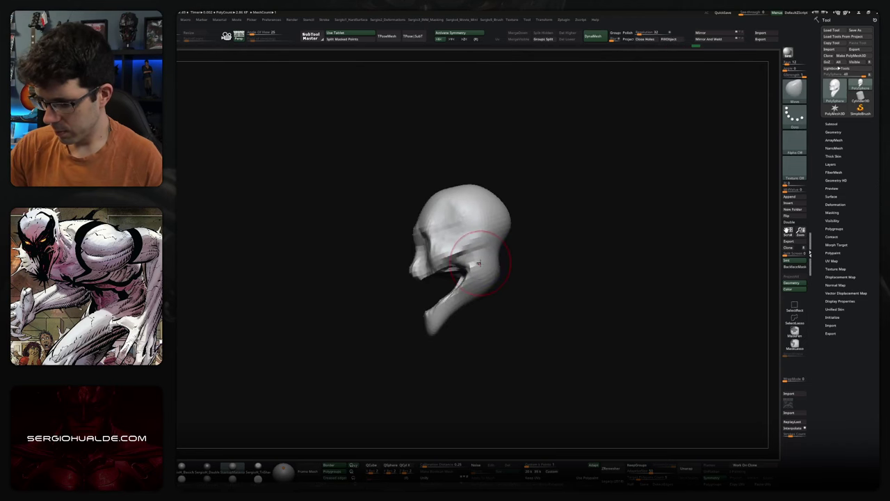
{"action": "key", "text": "b"}
{"action": "key", "text": "c"}
{"action": "key", "text": "b"}
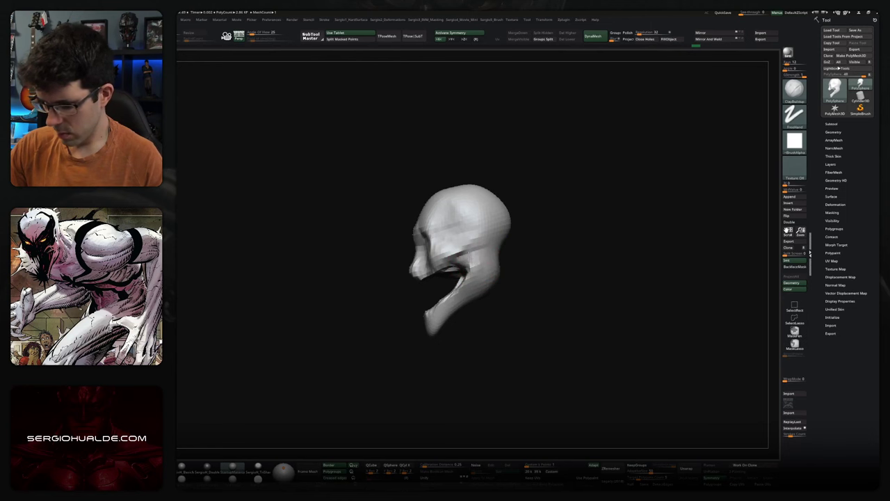
{"action": "left_click_drag", "start_coordinate": [502, 267], "coordinate": [492, 279]}
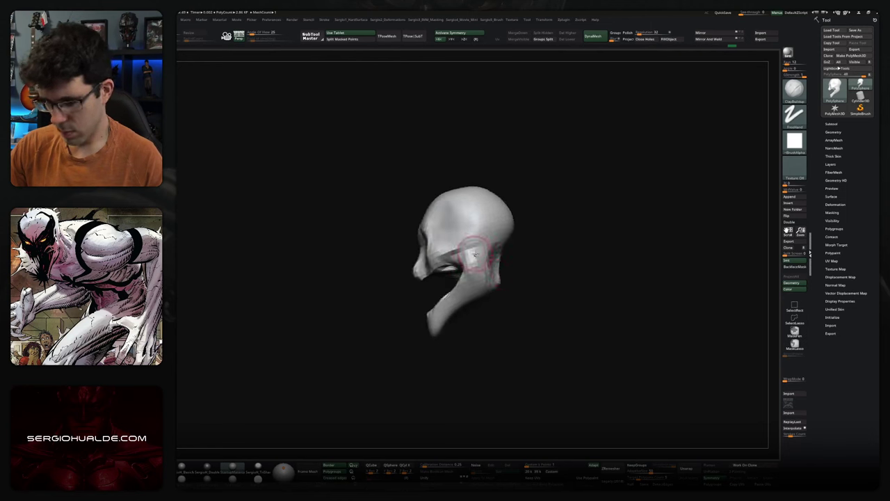
Sculpt the face from cheek to chin, then smooth the face and top of the head
{"action": "right_click_drag", "start_coordinate": [475, 255], "coordinate": [499, 275]}
{"action": "left_click_drag", "start_coordinate": [498, 275], "coordinate": [477, 305]}
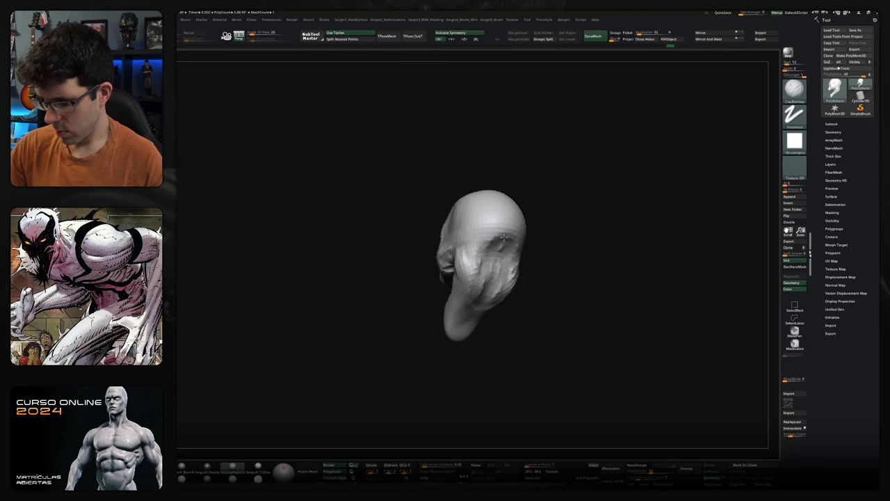
{"action": "mouse_move", "coordinate": [499, 281]}
{"action": "right_mouse_down"}
{"action": "mouse_move", "coordinate": [509, 291]}
{"action": "mouse_move", "coordinate": [531, 264]}
{"action": "mouse_move", "coordinate": [582, 292]}
{"action": "mouse_move", "coordinate": [519, 279]}
{"action": "mouse_move", "coordinate": [528, 290]}
{"action": "right_mouse_up"}
{"action": "key", "text": "shift"}
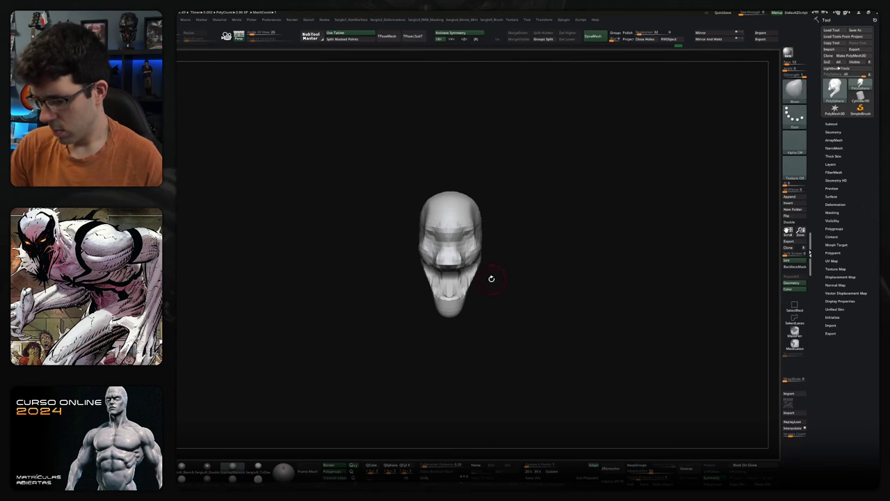
{"action": "left_click_drag", "start_coordinate": [471, 268], "coordinate": [475, 256], "text": "shift"}
{"action": "right_click_drag", "start_coordinate": [474, 255], "coordinate": [480, 241]}
{"action": "left_click_drag", "start_coordinate": [480, 240], "coordinate": [483, 213], "text": "shift"}
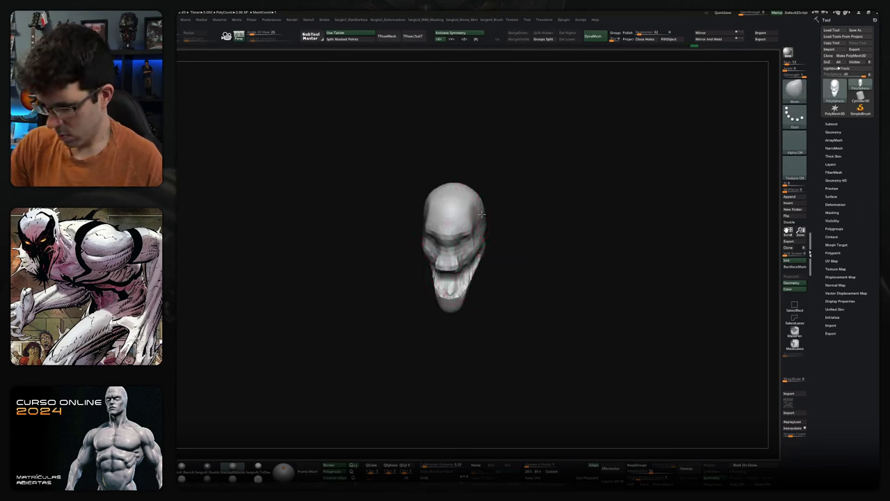
{"action": "mouse_move", "coordinate": [488, 221]}
{"action": "right_mouse_down"}
{"action": "mouse_move", "coordinate": [507, 254]}
{"action": "mouse_move", "coordinate": [499, 243]}
{"action": "mouse_move", "coordinate": [517, 234]}
{"action": "right_mouse_up"}
Append a second sphere in the SubTool list and position it below the jaw
{"action": "left_click", "coordinate": [832, 124]}
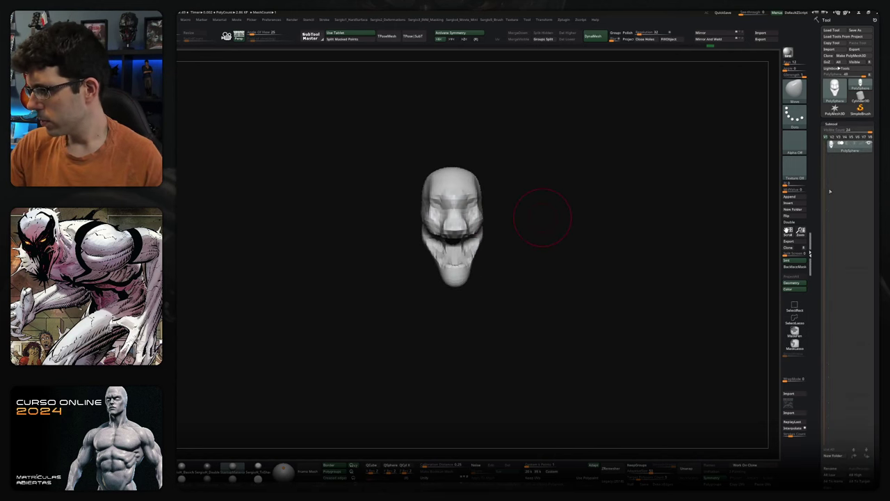
{"action": "mouse_move", "coordinate": [592, 204]}
{"action": "right_mouse_down"}
{"action": "mouse_move", "coordinate": [525, 215]}
{"action": "mouse_move", "coordinate": [534, 256]}
{"action": "mouse_move", "coordinate": [463, 294]}
{"action": "right_mouse_up"}
{"action": "key", "text": "w"}
{"action": "key", "text": "q"}
{"action": "left_click_drag", "start_coordinate": [480, 281], "coordinate": [522, 292]}
{"action": "key", "text": "s"}
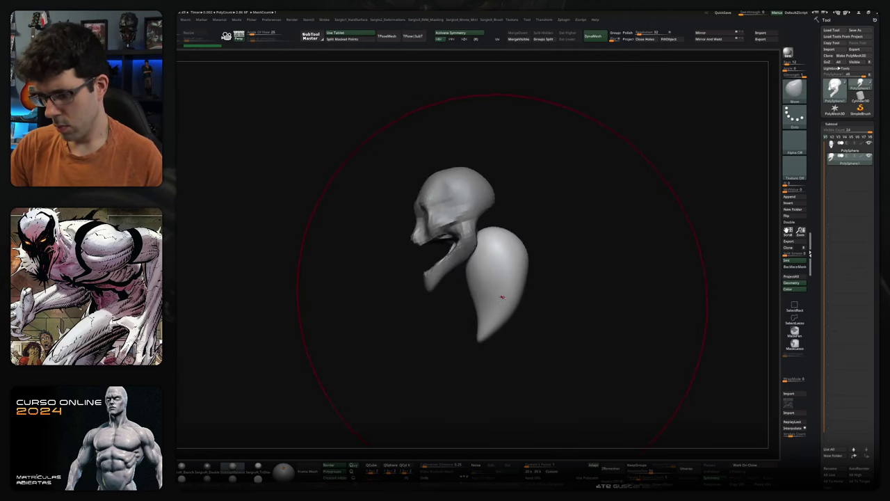
{"action": "mouse_move", "coordinate": [515, 254]}
{"action": "left_mouse_down"}
{"action": "mouse_move", "coordinate": [502, 253]}
{"action": "mouse_move", "coordinate": [489, 199]}
{"action": "left_mouse_up"}
{"action": "mouse_move", "coordinate": [527, 261]}
{"action": "left_mouse_down"}
{"action": "mouse_move", "coordinate": [547, 312]}
{"action": "mouse_move", "coordinate": [513, 278]}
{"action": "mouse_move", "coordinate": [590, 294]}
{"action": "mouse_move", "coordinate": [542, 292]}
{"action": "left_mouse_up"}
Pull the second sphere down into a long body with a rounded lower end
{"action": "mouse_move", "coordinate": [469, 338]}
{"action": "left_mouse_down"}
{"action": "mouse_move", "coordinate": [485, 307]}
{"action": "mouse_move", "coordinate": [475, 355]}
{"action": "mouse_move", "coordinate": [485, 381]}
{"action": "left_mouse_up"}
{"action": "mouse_move", "coordinate": [521, 318]}
{"action": "left_mouse_down"}
{"action": "mouse_move", "coordinate": [539, 313]}
{"action": "mouse_move", "coordinate": [521, 336]}
{"action": "mouse_move", "coordinate": [487, 298]}
{"action": "mouse_move", "coordinate": [479, 340]}
{"action": "left_mouse_up"}
{"action": "mouse_move", "coordinate": [529, 324]}
{"action": "left_mouse_down"}
{"action": "mouse_move", "coordinate": [536, 284]}
{"action": "mouse_move", "coordinate": [519, 284]}
{"action": "mouse_move", "coordinate": [508, 272]}
{"action": "left_mouse_up"}
{"action": "mouse_move", "coordinate": [492, 307]}
{"action": "left_mouse_down"}
{"action": "mouse_move", "coordinate": [473, 338]}
{"action": "mouse_move", "coordinate": [487, 338]}
{"action": "mouse_move", "coordinate": [453, 338]}
{"action": "mouse_move", "coordinate": [487, 348]}
{"action": "left_mouse_up"}
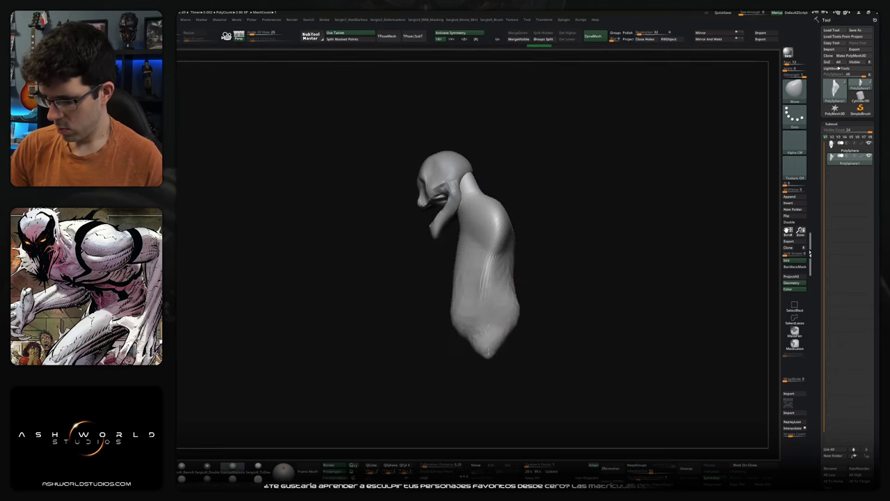
{"action": "key", "text": "ctrl+z"}
{"action": "key", "text": "ctrl+z"}
{"action": "key", "text": "ctrl+z"}
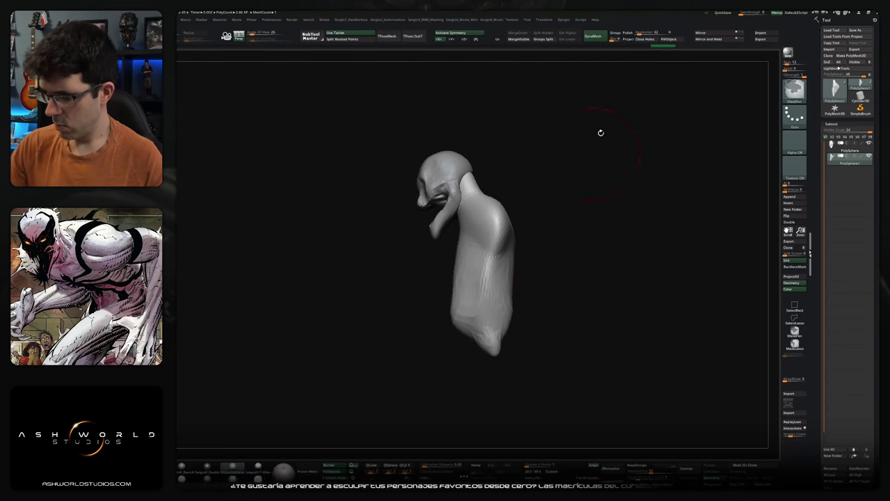
{"action": "key", "text": "shift"}
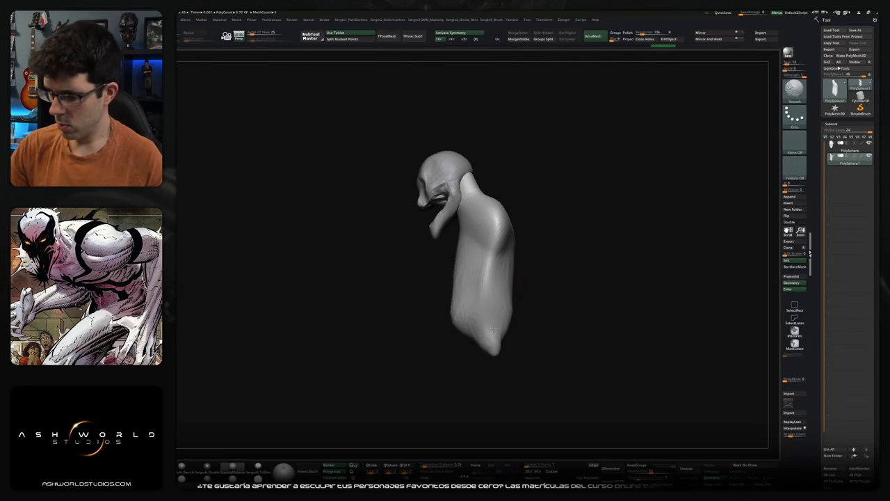
Pull two long, thick arm spikes out sideways from the torso
{"action": "mouse_move", "coordinate": [518, 271]}
{"action": "left_mouse_down", "text": "shift"}
{"action": "mouse_move", "coordinate": [531, 284]}
{"action": "mouse_move", "coordinate": [459, 316]}
{"action": "left_mouse_up", "text": "shift"}
{"action": "mouse_move", "coordinate": [508, 280]}
{"action": "left_mouse_down"}
{"action": "mouse_move", "coordinate": [526, 249]}
{"action": "mouse_move", "coordinate": [526, 221]}
{"action": "mouse_move", "coordinate": [471, 252]}
{"action": "left_mouse_up"}
{"action": "key", "text": "b"}
{"action": "key", "text": "s"}
{"action": "key", "text": "t"}
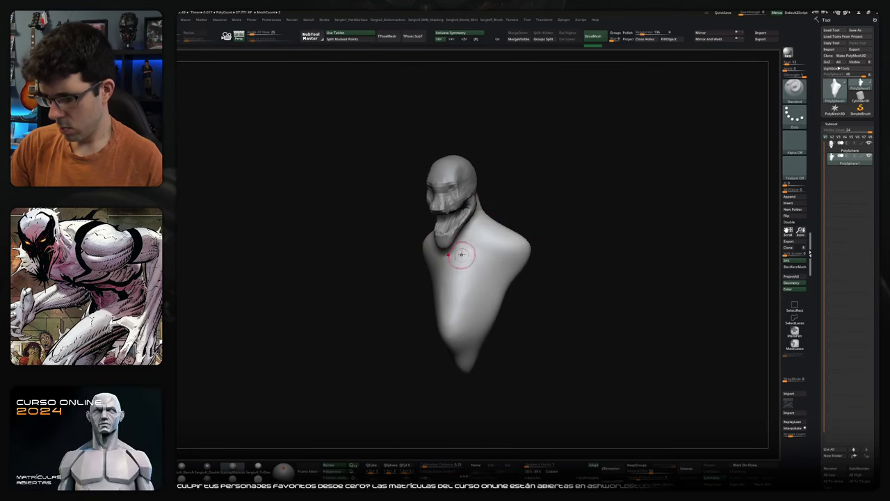
{"action": "mouse_move", "coordinate": [533, 236]}
{"action": "left_mouse_down"}
{"action": "mouse_move", "coordinate": [501, 235]}
{"action": "mouse_move", "coordinate": [527, 265]}
{"action": "mouse_move", "coordinate": [651, 344]}
{"action": "left_mouse_up"}
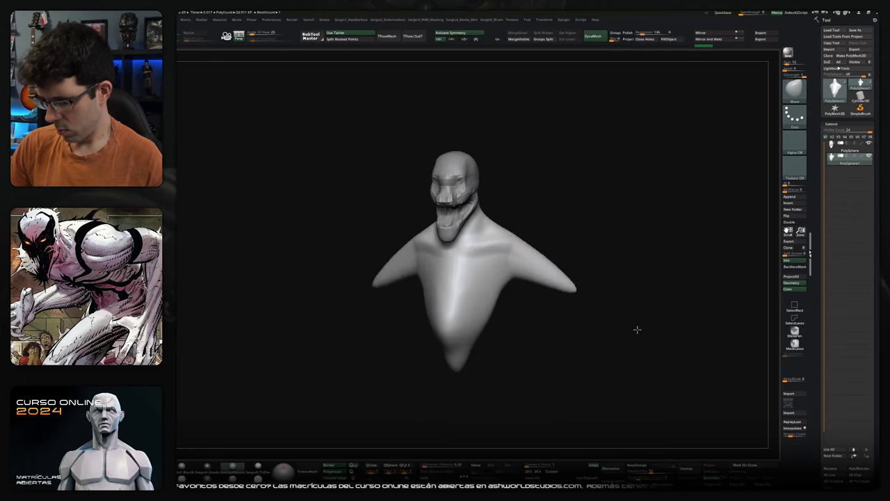
{"action": "mouse_move", "coordinate": [566, 293]}
{"action": "left_mouse_down"}
{"action": "mouse_move", "coordinate": [626, 328]}
{"action": "mouse_move", "coordinate": [546, 267]}
{"action": "mouse_move", "coordinate": [577, 278]}
{"action": "mouse_move", "coordinate": [548, 265]}
{"action": "left_mouse_up"}
{"action": "key", "text": "ctrl+shift"}
{"action": "left_click", "coordinate": [594, 337]}
Drag the torso's bottom tip further down with the Move brush
{"action": "key", "text": "b"}
{"action": "key", "text": "m"}
{"action": "key", "text": "v"}
{"action": "mouse_move", "coordinate": [451, 307]}
{"action": "left_mouse_down"}
{"action": "mouse_move", "coordinate": [452, 348]}
{"action": "mouse_move", "coordinate": [481, 324]}
{"action": "mouse_move", "coordinate": [471, 327]}
{"action": "left_mouse_up"}
Inflate the torso's bottom tip into a large round bulb, undoing a trial remesh
{"action": "right_click_drag", "start_coordinate": [471, 328], "coordinate": [471, 327]}
{"action": "key", "text": "b"}
{"action": "key", "text": "i"}
{"action": "key", "text": "n"}
{"action": "left_click_drag", "start_coordinate": [453, 328], "coordinate": [459, 320]}
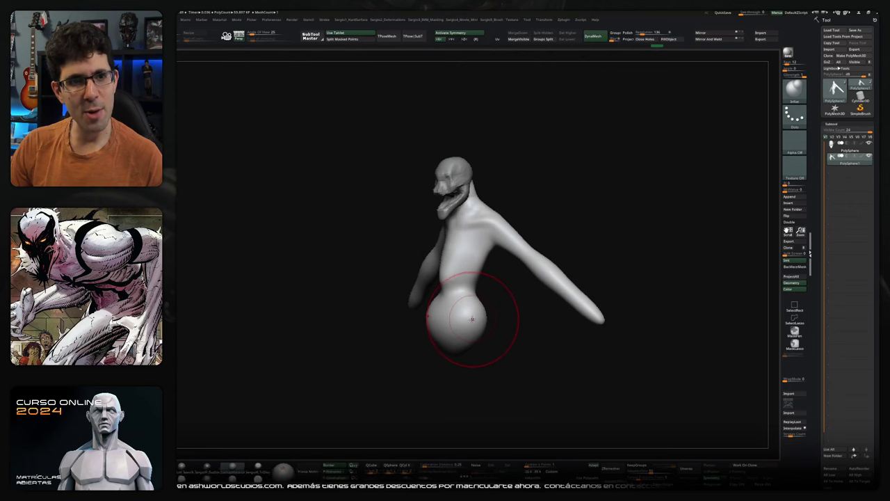
{"action": "mouse_move", "coordinate": [471, 326]}
{"action": "right_mouse_down", "text": "shift"}
{"action": "mouse_move", "coordinate": [485, 320]}
{"action": "mouse_move", "coordinate": [458, 318]}
{"action": "right_mouse_up", "text": "shift"}
{"action": "key", "text": "b"}
{"action": "key", "text": "m"}
{"action": "key", "text": "v"}
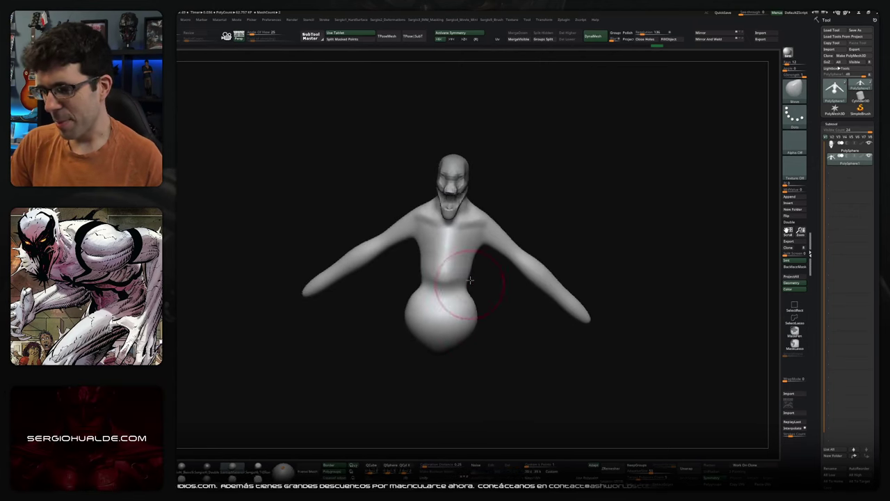
{"action": "mouse_move", "coordinate": [473, 262]}
{"action": "right_mouse_down"}
{"action": "mouse_move", "coordinate": [520, 235]}
{"action": "mouse_move", "coordinate": [474, 245]}
{"action": "right_mouse_up"}
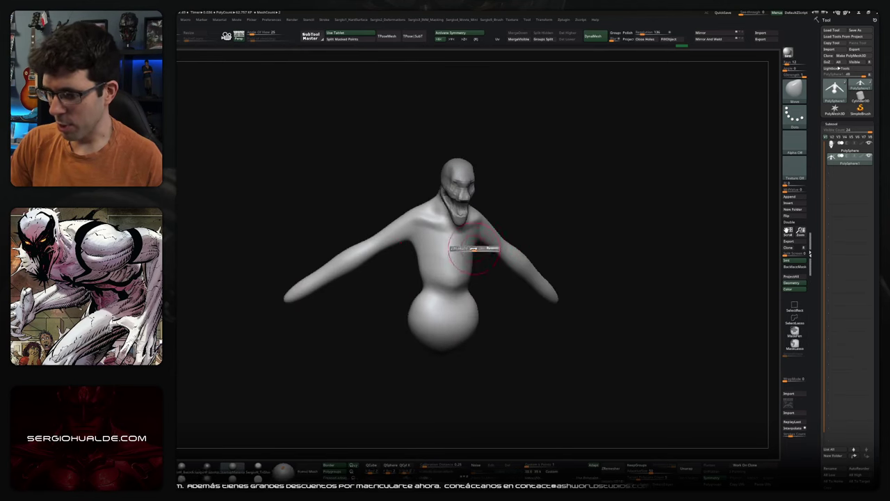
{"action": "left_click_drag", "start_coordinate": [475, 244], "coordinate": [468, 243], "text": "ctrl"}
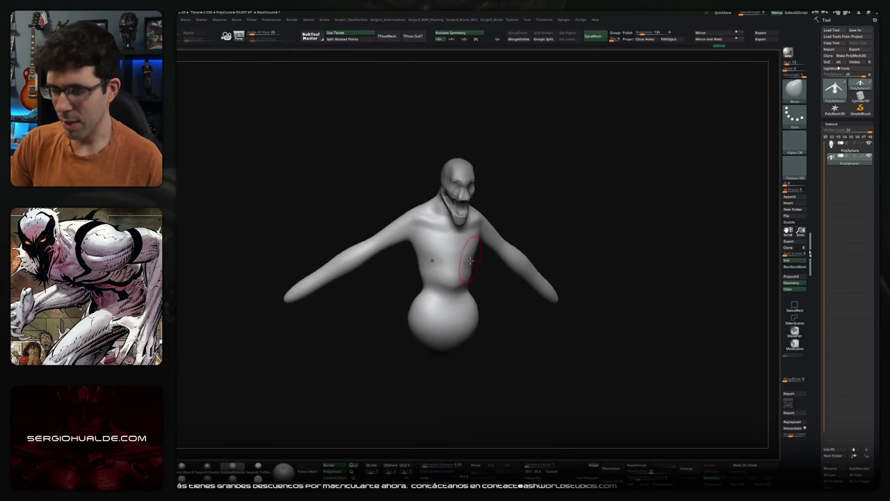
{"action": "mouse_move", "coordinate": [469, 262]}
{"action": "right_mouse_down"}
{"action": "mouse_move", "coordinate": [486, 284]}
{"action": "mouse_move", "coordinate": [453, 283]}
{"action": "right_mouse_up"}
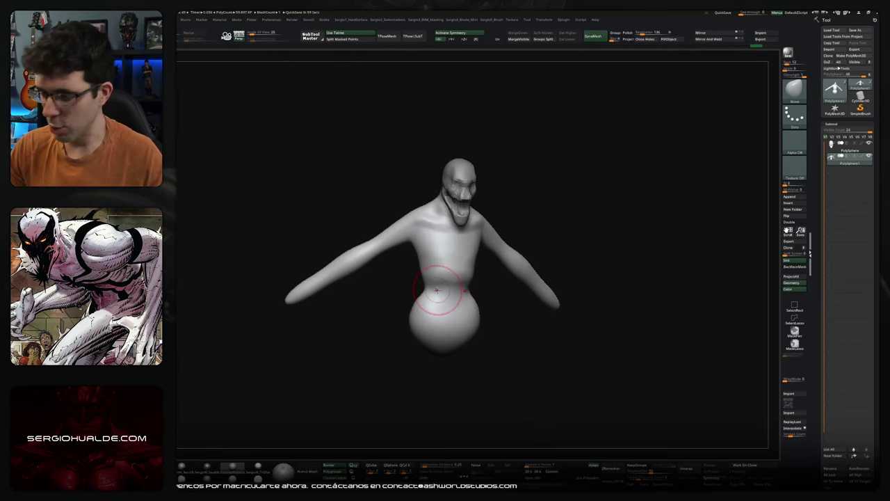
{"action": "right_click_drag", "start_coordinate": [437, 290], "coordinate": [459, 285]}
{"action": "key", "text": "ctrl+z"}
Carve an arch-shaped crease below the chest
{"action": "key", "text": "b"}
{"action": "key", "text": "c"}
{"action": "key", "text": "b"}
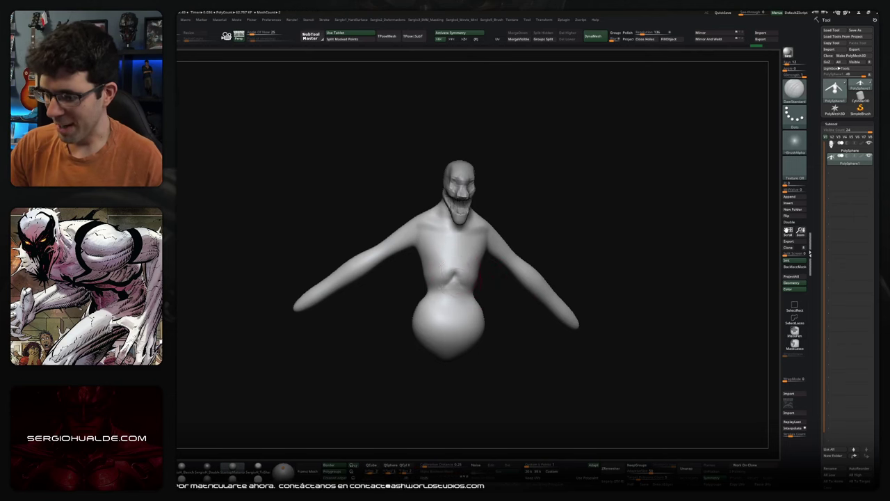
{"action": "right_click_drag", "start_coordinate": [525, 264], "coordinate": [454, 266]}
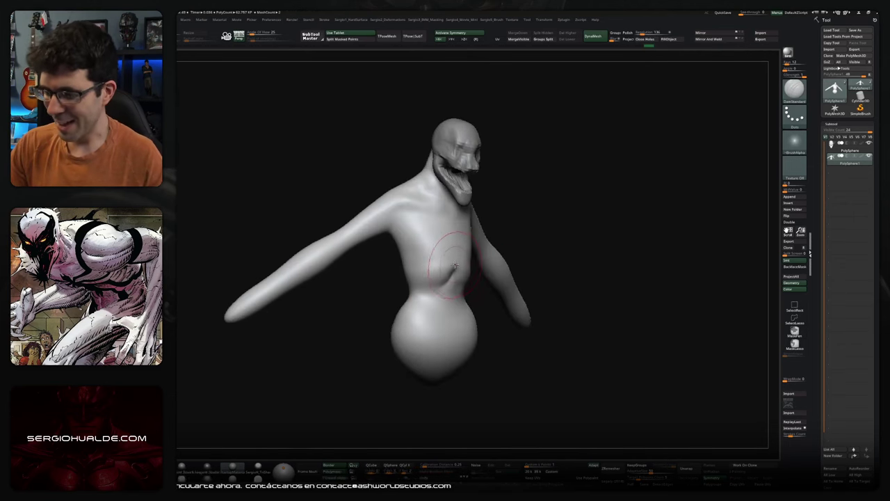
{"action": "right_click_drag", "start_coordinate": [437, 304], "coordinate": [443, 261]}
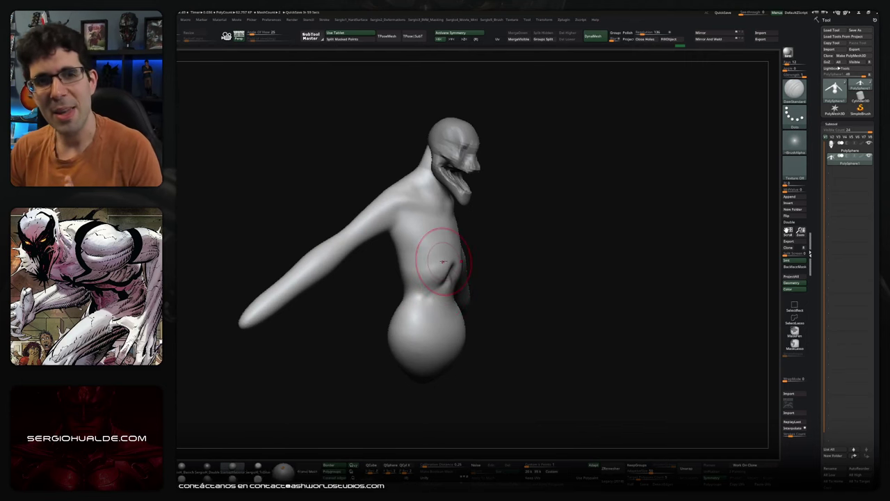
{"action": "right_click_drag", "start_coordinate": [442, 262], "coordinate": [452, 263]}
{"action": "left_click_drag", "start_coordinate": [443, 278], "coordinate": [472, 284]}
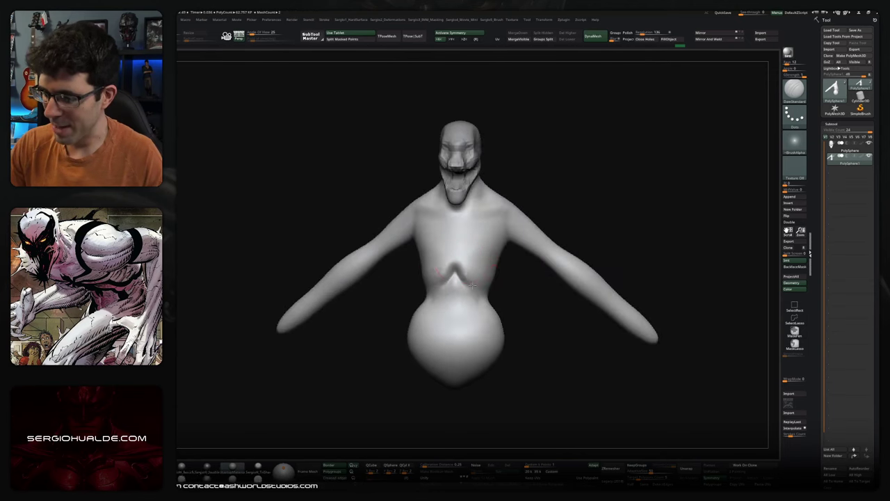
Rough in chest muscle strokes with ClayBuildup and the Move brush
{"action": "key", "text": "space"}
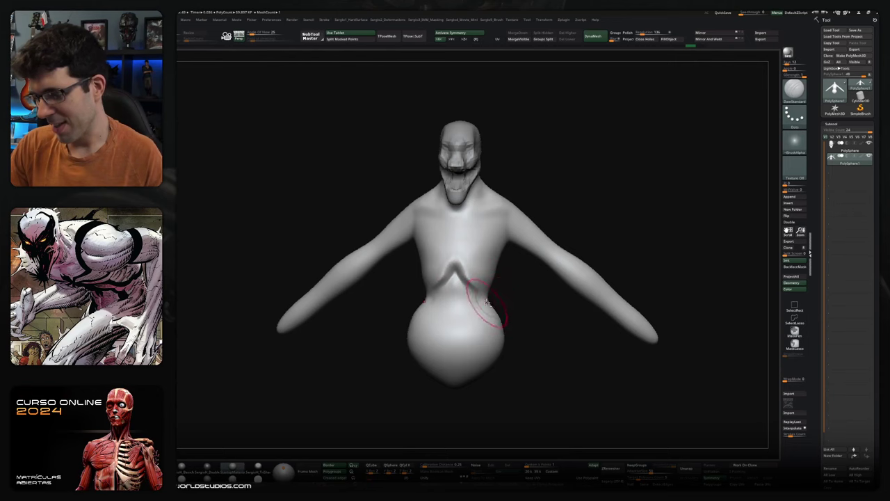
{"action": "mouse_move", "coordinate": [487, 304]}
{"action": "right_mouse_down"}
{"action": "mouse_move", "coordinate": [471, 259]}
{"action": "mouse_move", "coordinate": [462, 278]}
{"action": "right_mouse_up"}
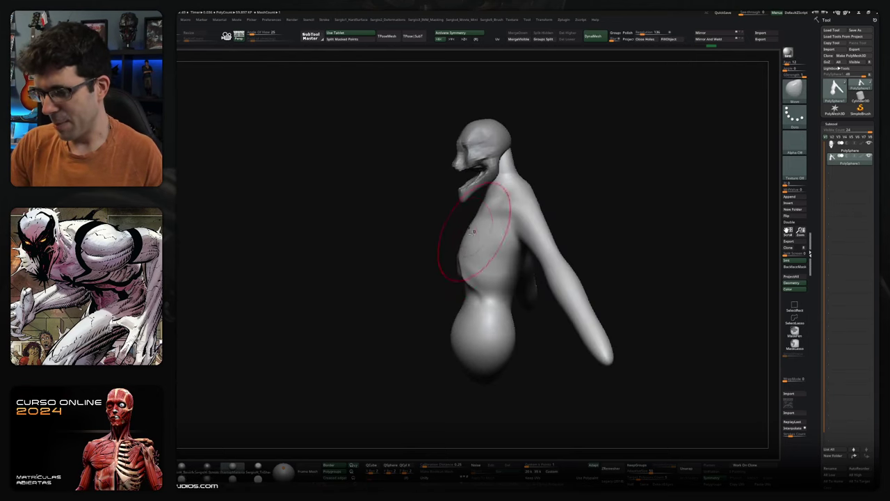
{"action": "right_click_drag", "start_coordinate": [466, 261], "coordinate": [489, 259]}
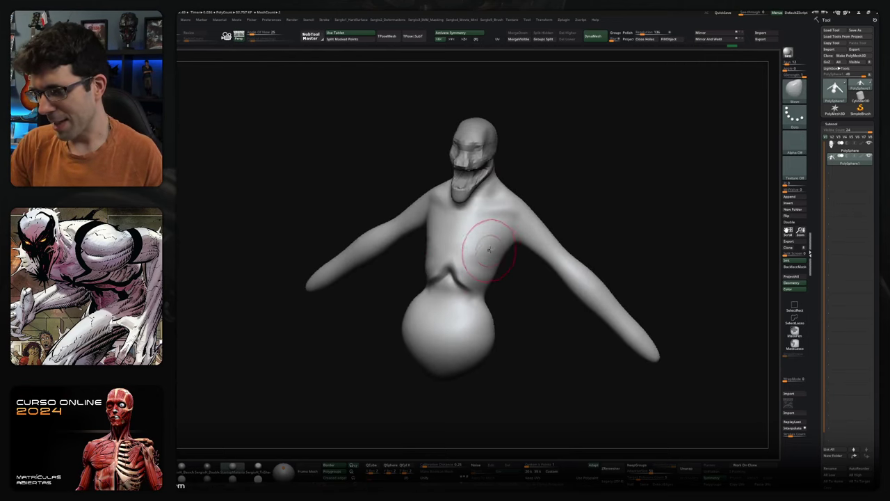
{"action": "key", "text": "b"}
{"action": "key", "text": "c"}
{"action": "key", "text": "b"}
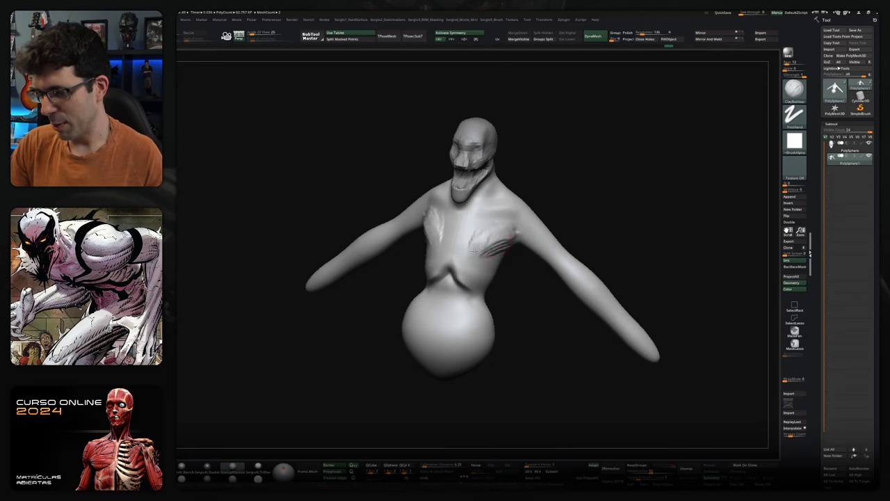
{"action": "key", "text": "b"}
{"action": "key", "text": "m"}
{"action": "key", "text": "v"}
{"action": "mouse_move", "coordinate": [494, 260]}
{"action": "right_mouse_down"}
{"action": "mouse_move", "coordinate": [479, 254]}
{"action": "mouse_move", "coordinate": [509, 257]}
{"action": "mouse_move", "coordinate": [493, 294]}
{"action": "right_mouse_up"}
{"action": "key", "text": "b"}
{"action": "key", "text": "t"}
{"action": "key", "text": "d"}
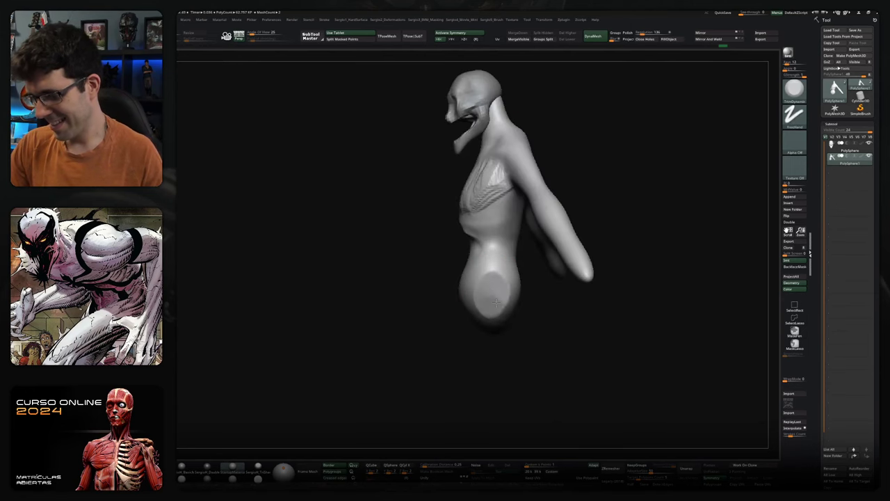
Add further clay and Move strokes across the abdomen, working around the body to the back
{"action": "right_click_drag", "start_coordinate": [506, 306], "coordinate": [479, 317]}
{"action": "key", "text": "b"}
{"action": "key", "text": "m"}
{"action": "key", "text": "v"}
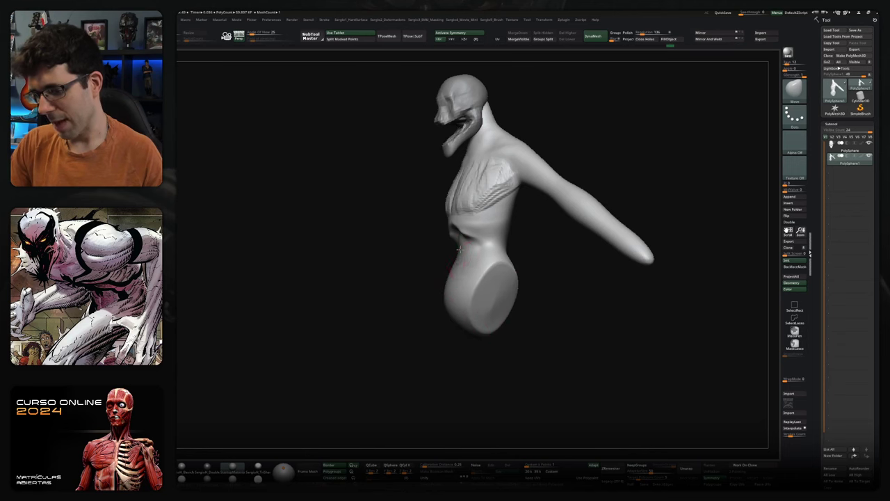
{"action": "right_click_drag", "start_coordinate": [458, 249], "coordinate": [455, 249]}
{"action": "key", "text": "b"}
{"action": "key", "text": "c"}
{"action": "key", "text": "b"}
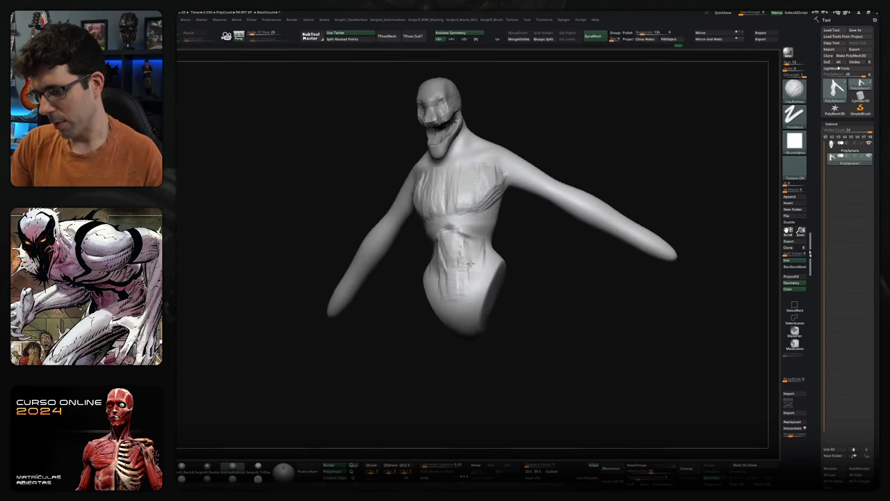
{"action": "right_click_drag", "start_coordinate": [501, 268], "coordinate": [482, 286]}
{"action": "key", "text": "b"}
{"action": "key", "text": "m"}
{"action": "key", "text": "v"}
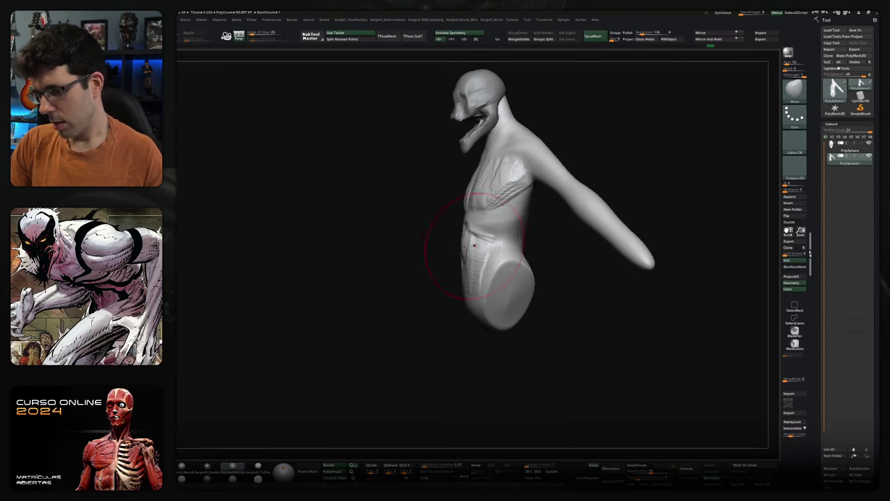
{"action": "right_click_drag", "start_coordinate": [474, 244], "coordinate": [462, 239]}
With ClayBuildup, build a V-shaped mass and creases across the upper back
{"action": "key", "text": "b"}
{"action": "key", "text": "c"}
{"action": "key", "text": "b"}
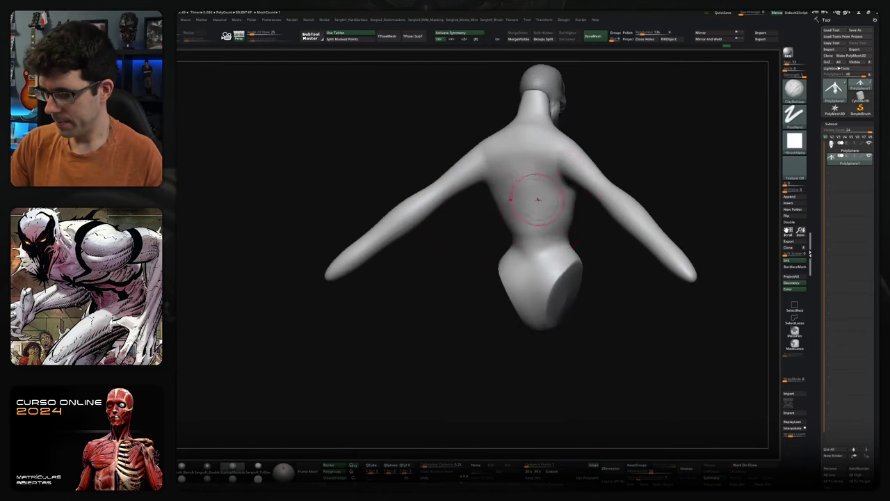
{"action": "right_click_drag", "start_coordinate": [538, 199], "coordinate": [529, 208]}
{"action": "mouse_move", "coordinate": [571, 167]}
{"action": "left_mouse_down"}
{"action": "mouse_move", "coordinate": [536, 222]}
{"action": "mouse_move", "coordinate": [543, 216]}
{"action": "mouse_move", "coordinate": [529, 209]}
{"action": "left_mouse_up"}
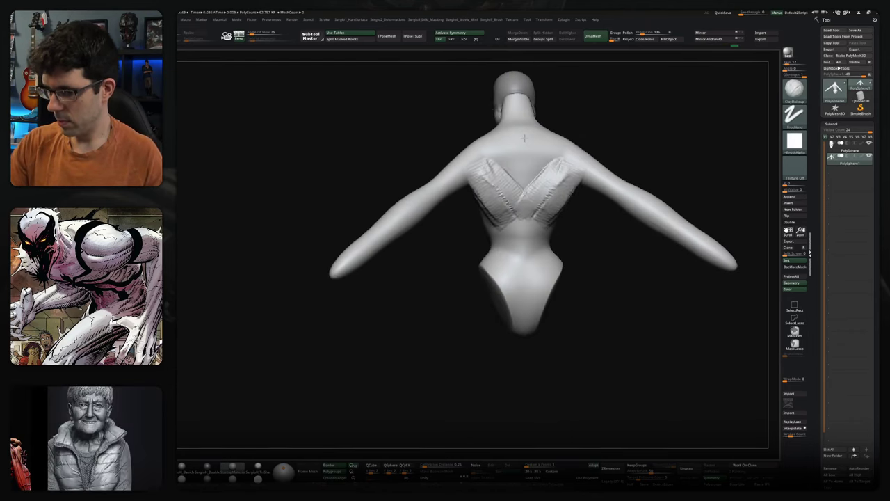
{"action": "right_click_drag", "start_coordinate": [525, 138], "coordinate": [545, 137]}
{"action": "left_click_drag", "start_coordinate": [546, 136], "coordinate": [533, 124]}
{"action": "right_click_drag", "start_coordinate": [551, 119], "coordinate": [568, 140]}
Carve creases across both shoulder blades and a groove down the spine with DamStandard
{"action": "key", "text": "b"}
{"action": "key", "text": "d"}
{"action": "key", "text": "s"}
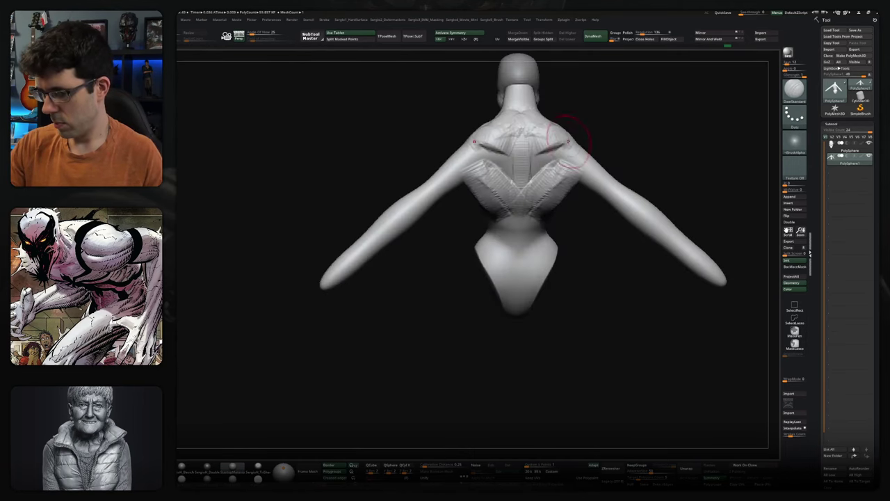
{"action": "left_click_drag", "start_coordinate": [569, 137], "coordinate": [543, 151]}
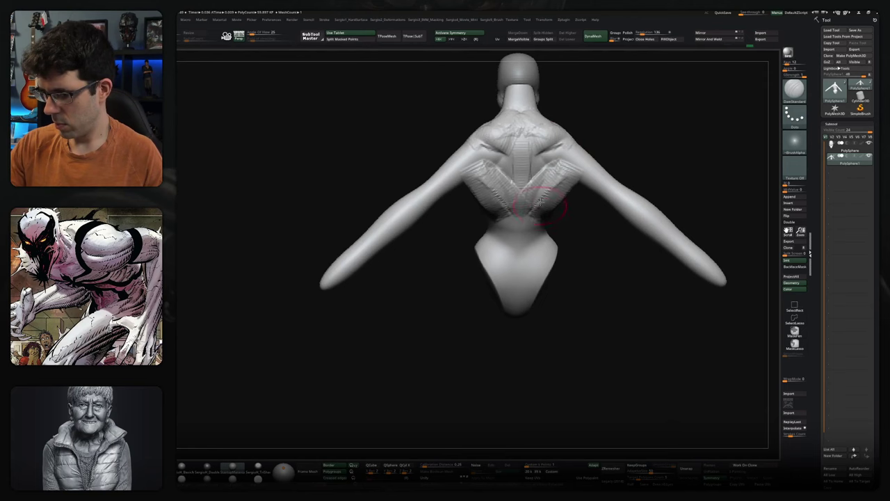
{"action": "right_click_drag", "start_coordinate": [525, 217], "coordinate": [531, 172]}
{"action": "left_click_drag", "start_coordinate": [519, 158], "coordinate": [520, 202]}
{"action": "left_click_drag", "start_coordinate": [519, 117], "coordinate": [520, 170]}
{"action": "left_click_drag", "start_coordinate": [522, 244], "coordinate": [523, 296]}
Use the Move brush to pull in the lower back and waist into a narrower taper
{"action": "key", "text": "b"}
{"action": "key", "text": "m"}
{"action": "key", "text": "v"}
{"action": "mouse_move", "coordinate": [528, 167]}
{"action": "left_mouse_down"}
{"action": "mouse_move", "coordinate": [563, 171]}
{"action": "mouse_move", "coordinate": [599, 154]}
{"action": "left_mouse_up"}
{"action": "right_click_drag", "start_coordinate": [621, 177], "coordinate": [567, 203]}
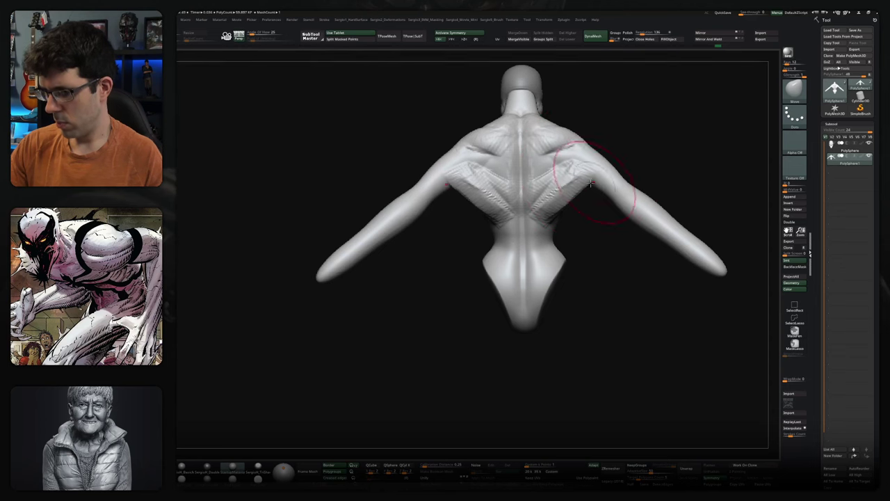
{"action": "left_click_drag", "start_coordinate": [552, 231], "coordinate": [565, 257]}
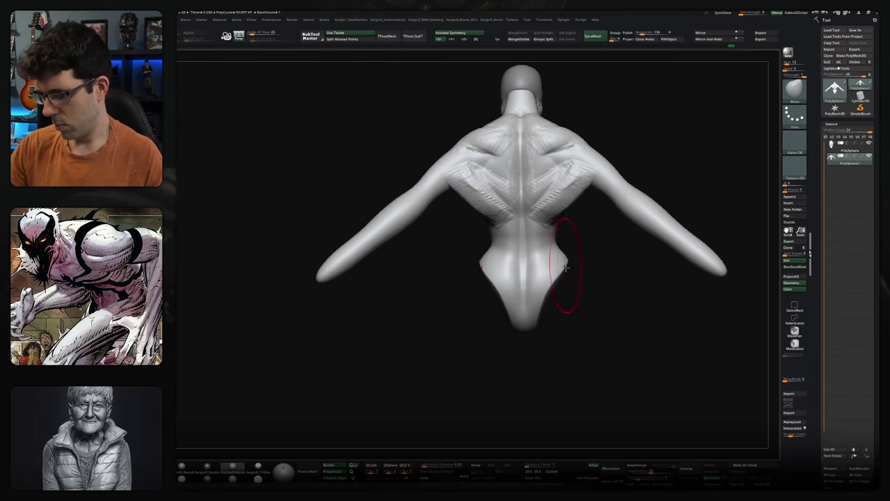
Turn the figure to check it from the front and three-quarter angles
{"action": "mouse_move", "coordinate": [558, 283]}
{"action": "right_mouse_down"}
{"action": "mouse_move", "coordinate": [566, 268]}
{"action": "mouse_move", "coordinate": [525, 271]}
{"action": "mouse_move", "coordinate": [529, 280]}
{"action": "mouse_move", "coordinate": [529, 240]}
{"action": "mouse_move", "coordinate": [525, 273]}
{"action": "right_mouse_up"}
{"action": "right_click_drag", "start_coordinate": [497, 187], "coordinate": [500, 194]}
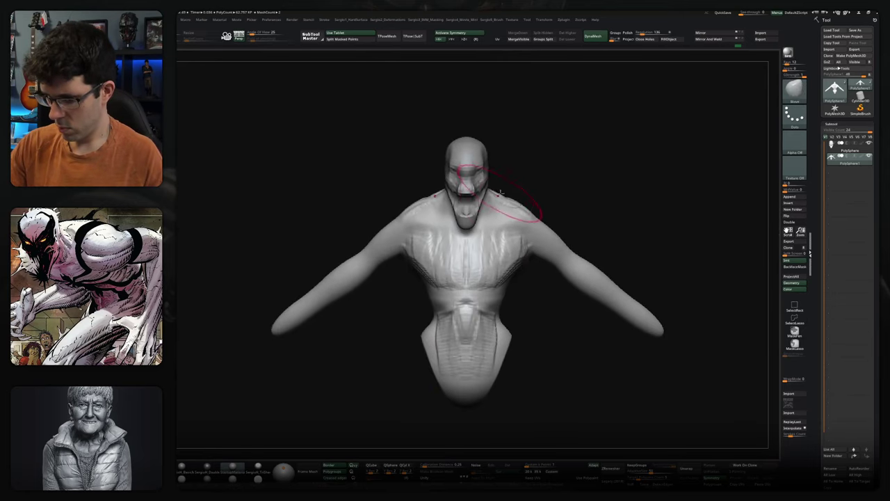
{"action": "mouse_move", "coordinate": [527, 206]}
{"action": "right_mouse_down"}
{"action": "mouse_move", "coordinate": [570, 215]}
{"action": "mouse_move", "coordinate": [529, 233]}
{"action": "mouse_move", "coordinate": [519, 208]}
{"action": "mouse_move", "coordinate": [532, 167]}
{"action": "mouse_move", "coordinate": [559, 183]}
{"action": "mouse_move", "coordinate": [582, 149]}
{"action": "mouse_move", "coordinate": [656, 185]}
{"action": "mouse_move", "coordinate": [578, 198]}
{"action": "mouse_move", "coordinate": [629, 185]}
{"action": "right_mouse_up"}
{"action": "key", "text": "b"}
{"action": "key", "text": "c"}
{"action": "key", "text": "b"}
{"action": "key", "text": "b"}
{"action": "key", "text": "m"}
{"action": "key", "text": "v"}
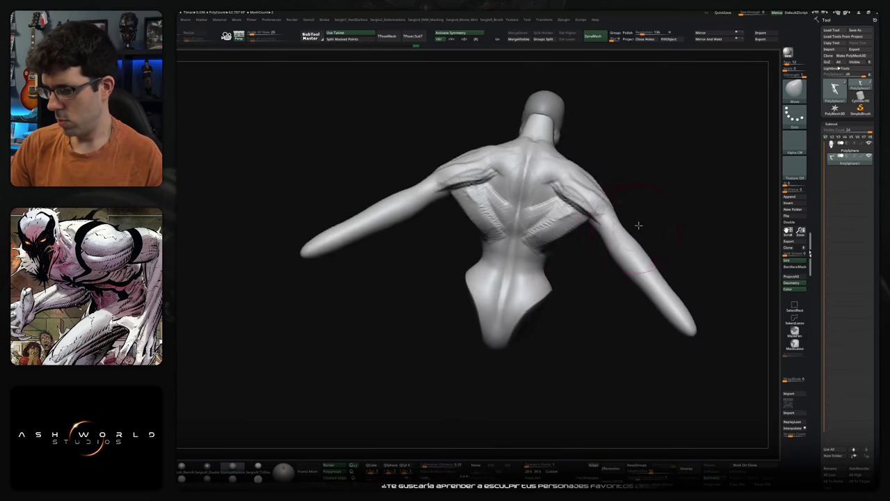
Mask the arms with a rectangle, invert it, and adjust the arms with Transpose from the left shoulder
{"action": "left_click_drag", "start_coordinate": [612, 143], "coordinate": [572, 348], "text": "ctrl"}
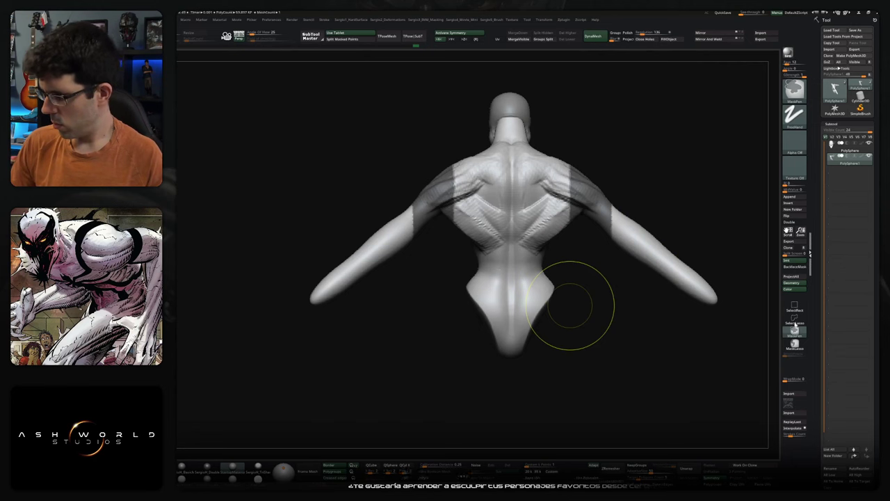
{"action": "left_click_drag", "start_coordinate": [755, 324], "coordinate": [666, 199], "text": "ctrl"}
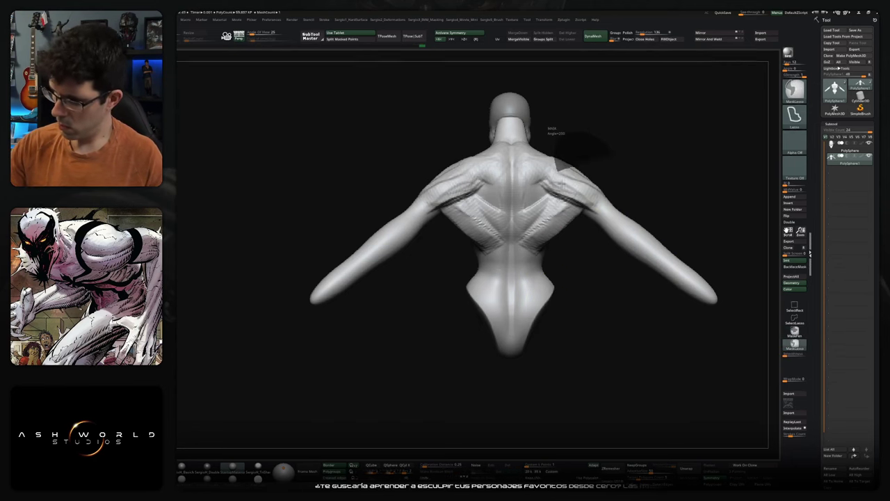
{"action": "left_click_drag", "start_coordinate": [550, 129], "coordinate": [719, 371], "text": "ctrl"}
{"action": "left_click", "coordinate": [606, 213], "text": "ctrl"}
{"action": "key", "text": "w"}
{"action": "left_click", "coordinate": [452, 198], "text": "alt"}
{"action": "mouse_move", "coordinate": [452, 197]}
{"action": "left_mouse_down"}
{"action": "mouse_move", "coordinate": [520, 183]}
{"action": "mouse_move", "coordinate": [514, 159]}
{"action": "mouse_move", "coordinate": [594, 183]}
{"action": "left_mouse_up"}
{"action": "key", "text": "q"}
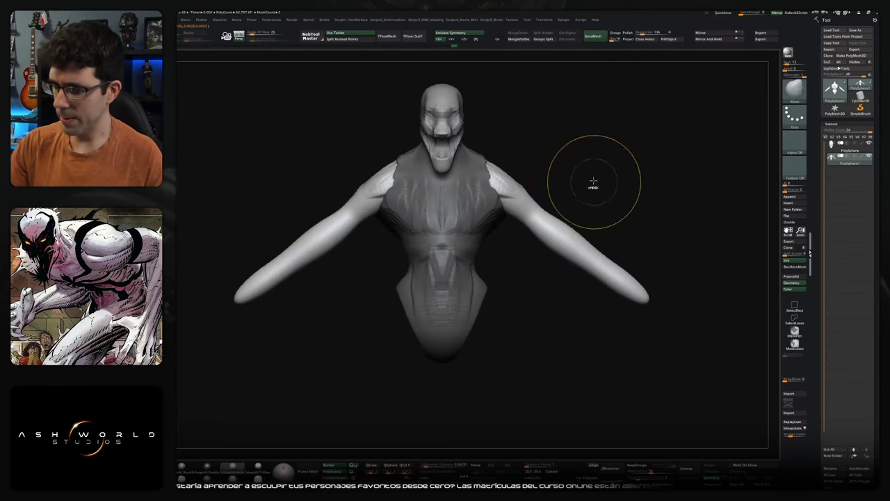
Use Transpose to stretch the lower body downward into two long legs
{"action": "mouse_move", "coordinate": [560, 236]}
{"action": "left_mouse_down"}
{"action": "mouse_move", "coordinate": [513, 272]}
{"action": "mouse_move", "coordinate": [455, 274]}
{"action": "mouse_move", "coordinate": [436, 332]}
{"action": "left_mouse_up"}
{"action": "key", "text": "b"}
{"action": "key", "text": "c"}
{"action": "key", "text": "b"}
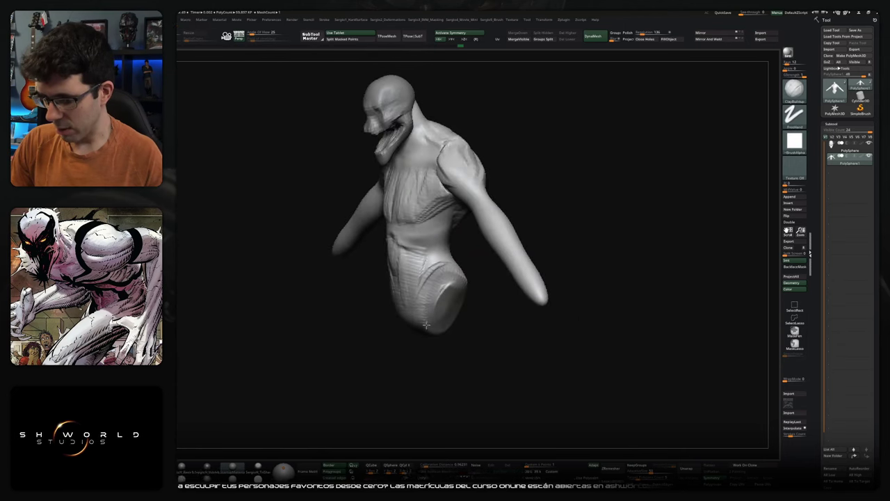
{"action": "mouse_move", "coordinate": [449, 262]}
{"action": "left_mouse_down", "text": "shift"}
{"action": "mouse_move", "coordinate": [448, 279]}
{"action": "mouse_move", "coordinate": [478, 266]}
{"action": "left_mouse_up", "text": "shift"}
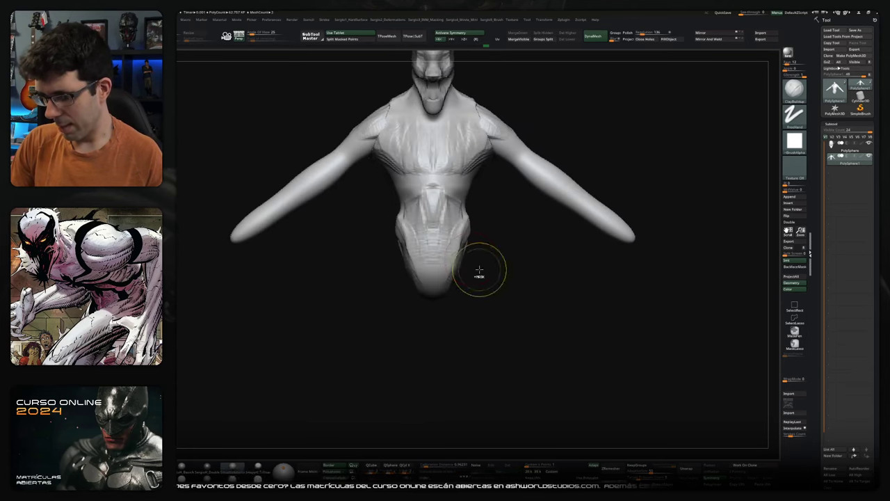
{"action": "mouse_move", "coordinate": [483, 317]}
{"action": "left_mouse_down"}
{"action": "mouse_move", "coordinate": [471, 298]}
{"action": "mouse_move", "coordinate": [491, 268]}
{"action": "mouse_move", "coordinate": [485, 312]}
{"action": "left_mouse_up"}
{"action": "scroll", "coordinate": [480, 320], "scroll_direction": "down", "scroll_amount": 2}
{"action": "scroll", "coordinate": [480, 313], "scroll_direction": "down", "scroll_amount": 3}
{"action": "key", "text": "w"}
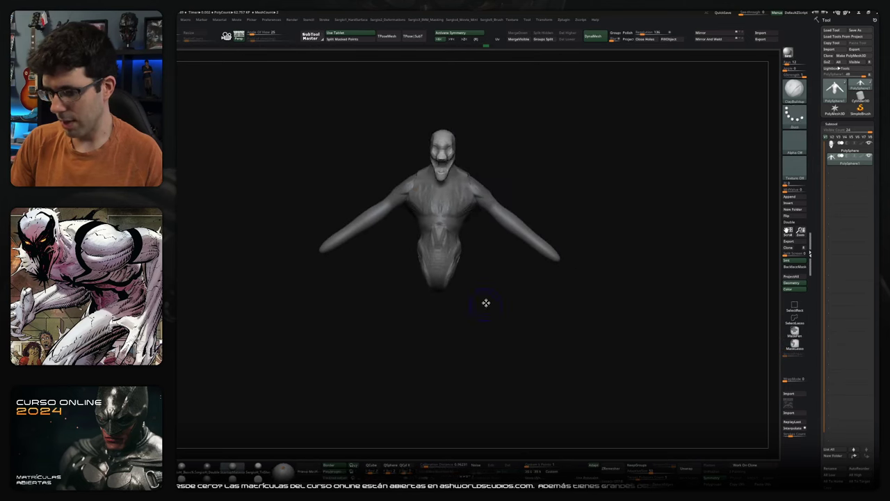
{"action": "left_click_drag", "start_coordinate": [416, 189], "coordinate": [373, 337]}
Pull the pelvis and crotch lower with the Move brush
{"action": "key", "text": "q"}
{"action": "mouse_move", "coordinate": [533, 342]}
{"action": "left_mouse_down", "text": "alt"}
{"action": "mouse_move", "coordinate": [498, 283]}
{"action": "mouse_move", "coordinate": [487, 358]}
{"action": "mouse_move", "coordinate": [494, 295]}
{"action": "mouse_move", "coordinate": [507, 294]}
{"action": "left_mouse_up", "text": "alt"}
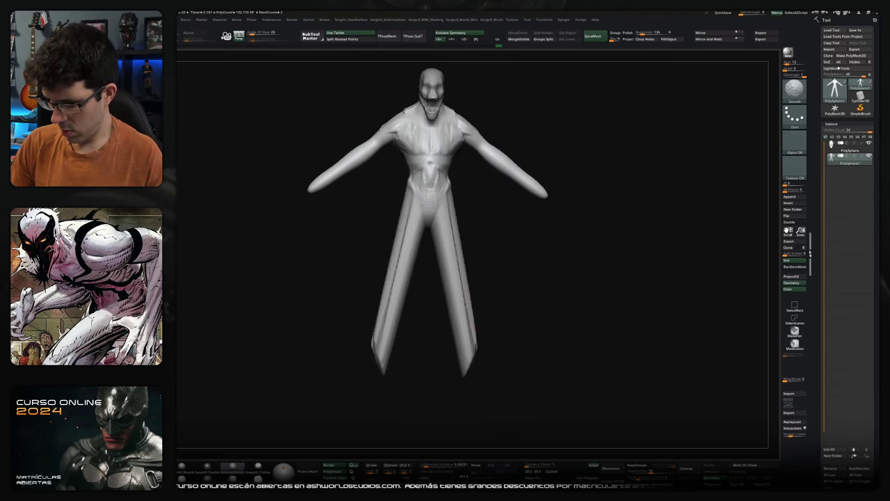
{"action": "key", "text": "b"}
{"action": "key", "text": "m"}
{"action": "key", "text": "v"}
{"action": "scroll", "coordinate": [447, 269], "scroll_direction": "up", "scroll_amount": 3}
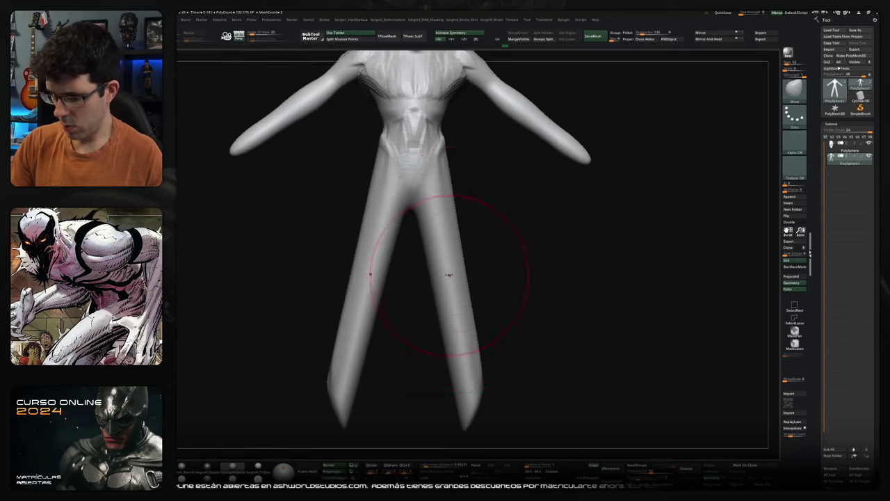
{"action": "scroll", "coordinate": [466, 279], "scroll_direction": "down", "scroll_amount": 3}
{"action": "left_click_drag", "start_coordinate": [438, 221], "coordinate": [437, 253]}
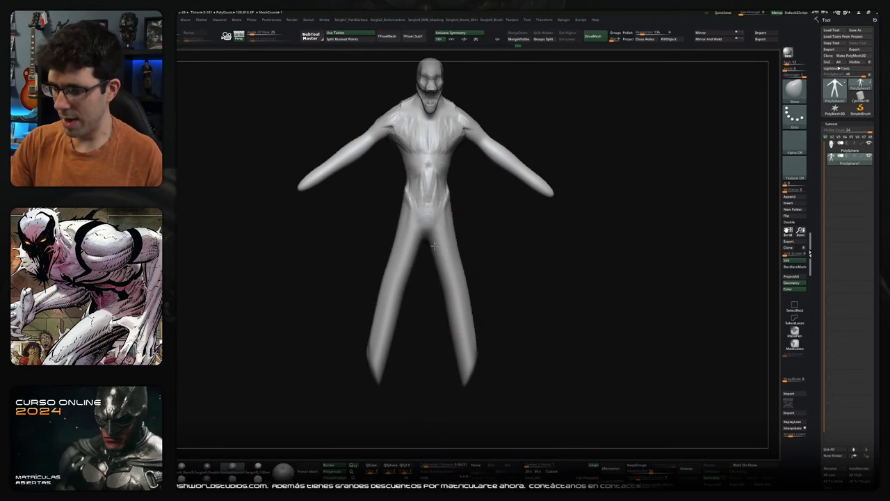
{"action": "left_click_drag", "start_coordinate": [436, 253], "coordinate": [435, 224]}
Switch to DamStandard and review the torso from above, the back and the front
{"action": "key", "text": "b"}
{"action": "key", "text": "d"}
{"action": "key", "text": "s"}
{"action": "scroll", "coordinate": [433, 223], "scroll_direction": "up", "scroll_amount": 3}
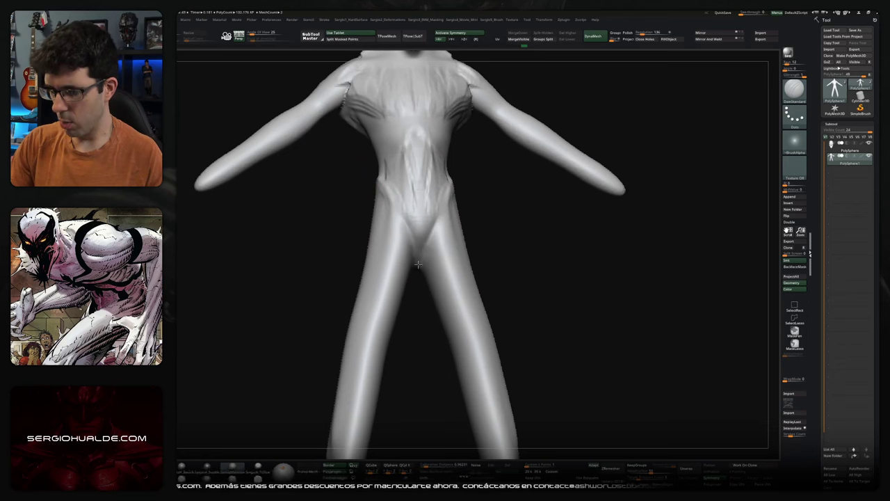
{"action": "left_click_drag", "start_coordinate": [417, 272], "coordinate": [420, 244]}
{"action": "left_click_drag", "start_coordinate": [415, 286], "coordinate": [383, 251]}
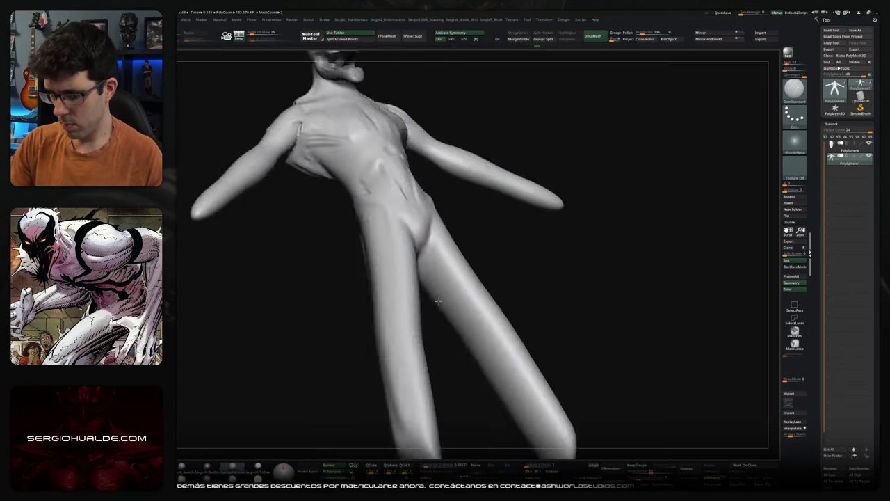
{"action": "mouse_move", "coordinate": [401, 224]}
{"action": "left_mouse_down"}
{"action": "mouse_move", "coordinate": [414, 250]}
{"action": "mouse_move", "coordinate": [427, 207]}
{"action": "mouse_move", "coordinate": [420, 162]}
{"action": "mouse_move", "coordinate": [429, 188]}
{"action": "left_mouse_up"}
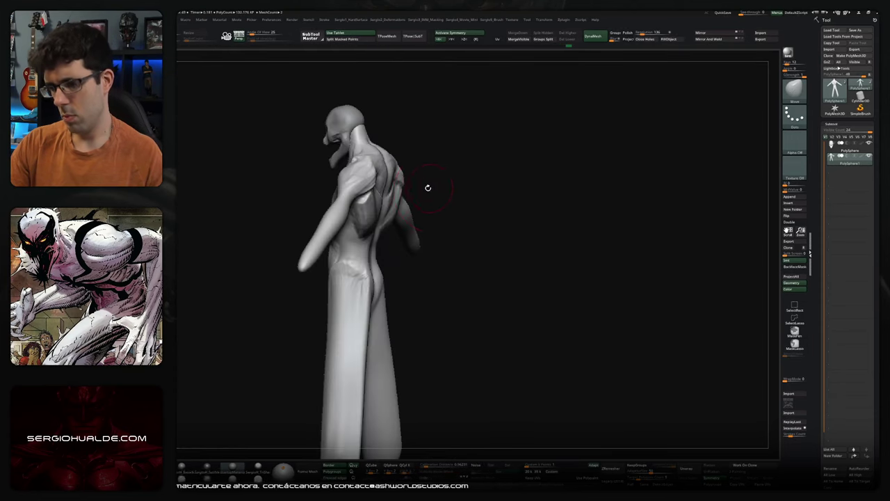
{"action": "mouse_move", "coordinate": [400, 199]}
{"action": "left_mouse_down", "text": "shift"}
{"action": "mouse_move", "coordinate": [432, 202]}
{"action": "mouse_move", "coordinate": [400, 184]}
{"action": "mouse_move", "coordinate": [412, 194]}
{"action": "left_mouse_up", "text": "shift"}
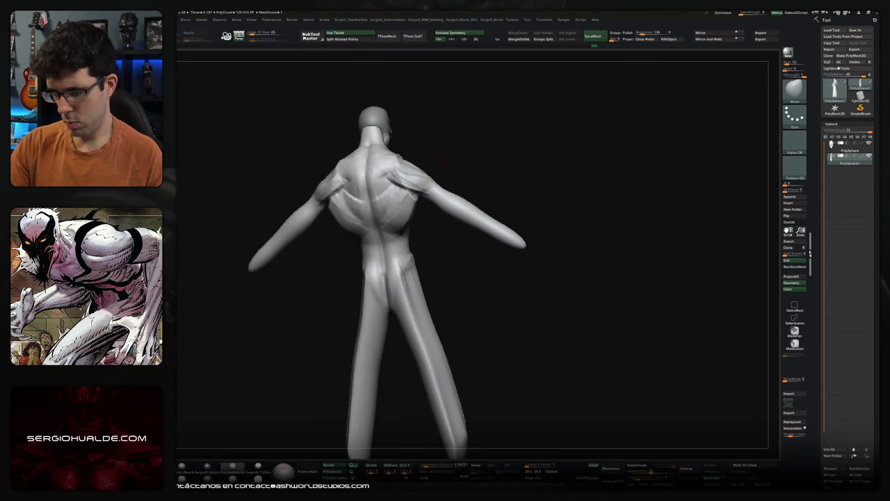
{"action": "mouse_move", "coordinate": [411, 209]}
{"action": "left_mouse_down", "text": "shift"}
{"action": "mouse_move", "coordinate": [421, 267]}
{"action": "mouse_move", "coordinate": [483, 277]}
{"action": "left_mouse_up", "text": "shift"}
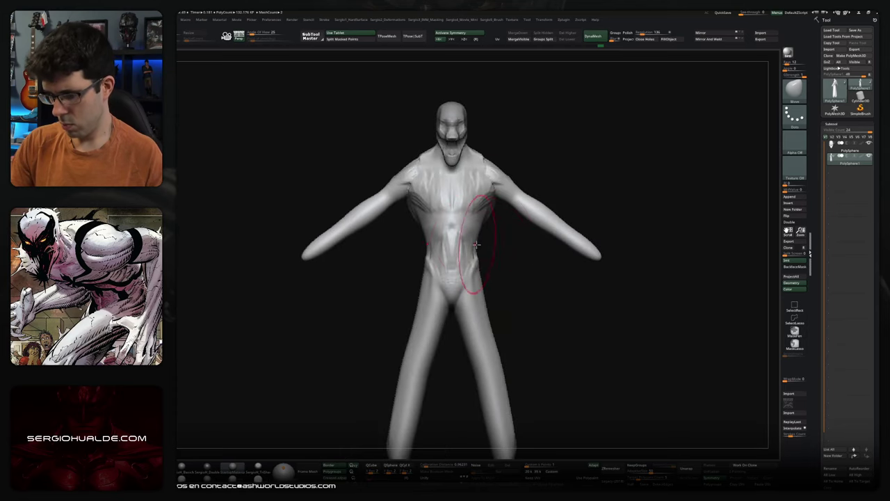
{"action": "left_click_drag", "start_coordinate": [475, 236], "coordinate": [485, 187]}
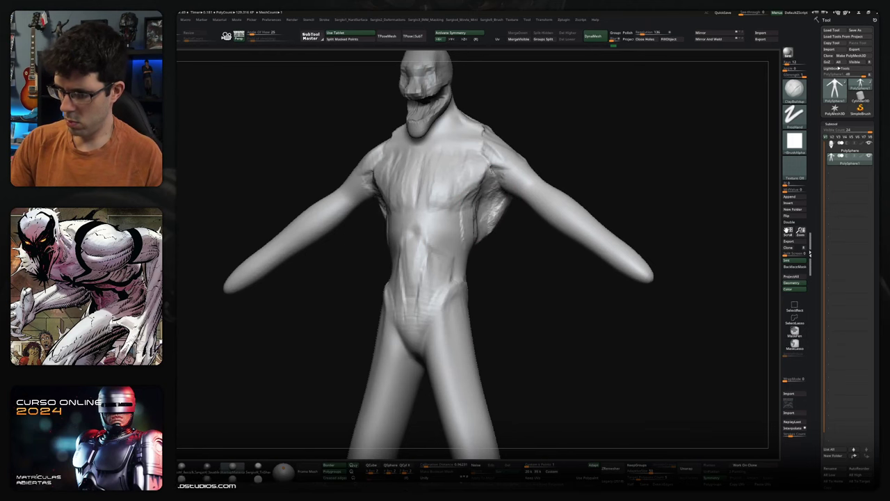
Add mirrored chest strokes near the armpits and carve the groin line along the hips
{"action": "left_click_drag", "start_coordinate": [471, 240], "coordinate": [440, 230]}
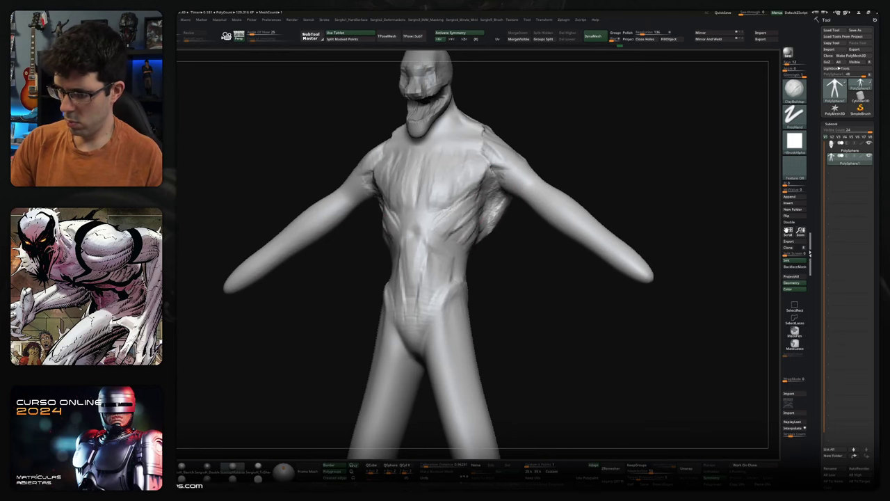
{"action": "right_click_drag", "start_coordinate": [464, 228], "coordinate": [480, 210]}
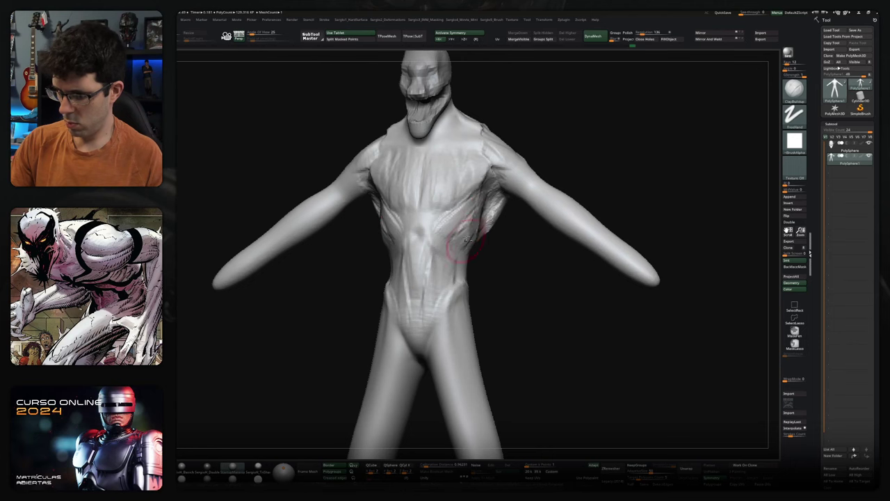
{"action": "left_click_drag", "start_coordinate": [467, 237], "coordinate": [457, 225]}
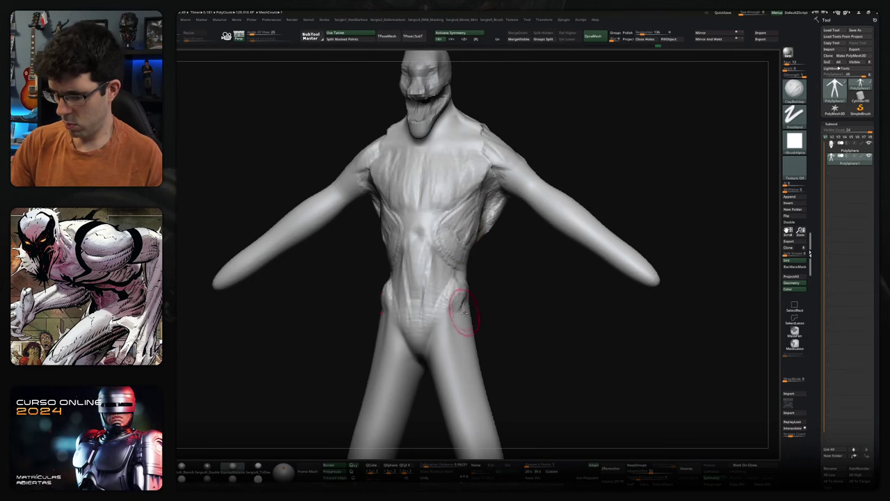
{"action": "left_click_drag", "start_coordinate": [465, 310], "coordinate": [431, 330]}
{"action": "mouse_move", "coordinate": [460, 325]}
{"action": "right_mouse_down"}
{"action": "mouse_move", "coordinate": [485, 297]}
{"action": "mouse_move", "coordinate": [459, 276]}
{"action": "mouse_move", "coordinate": [477, 284]}
{"action": "mouse_move", "coordinate": [482, 307]}
{"action": "right_mouse_up"}
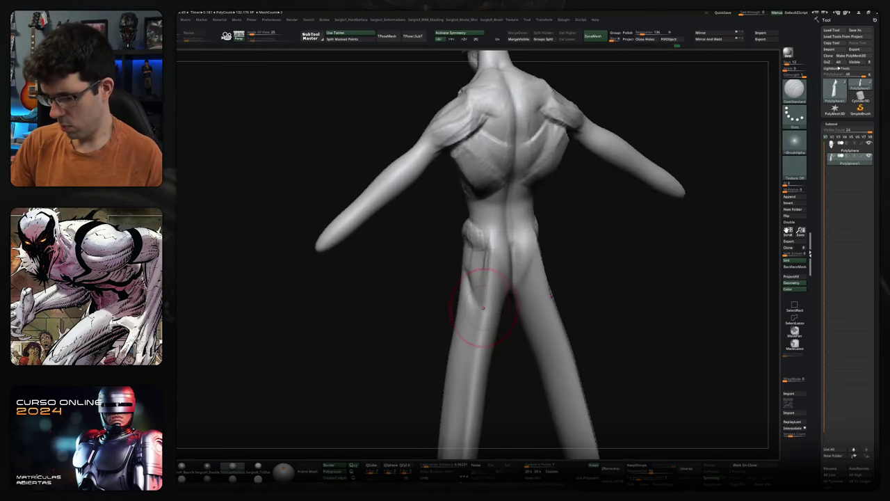
Build clay texture over the buttocks and hips with ClayBuildup
{"action": "key", "text": "b"}
{"action": "key", "text": "c"}
Lift the lower buttocks higher with the Move brush
{"action": "key", "text": "b"}
{"action": "left_click_drag", "start_coordinate": [515, 265], "coordinate": [487, 293]}
{"action": "left_click_drag", "start_coordinate": [535, 278], "coordinate": [487, 278]}
{"action": "mouse_move", "coordinate": [535, 250]}
{"action": "left_mouse_down"}
{"action": "mouse_move", "coordinate": [468, 252]}
{"action": "mouse_move", "coordinate": [533, 243]}
{"action": "mouse_move", "coordinate": [497, 275]}
{"action": "left_mouse_up"}
{"action": "mouse_move", "coordinate": [501, 272]}
{"action": "right_mouse_down"}
{"action": "mouse_move", "coordinate": [477, 255]}
{"action": "mouse_move", "coordinate": [566, 248]}
{"action": "right_mouse_up"}
{"action": "key", "text": "b"}
{"action": "key", "text": "m"}
{"action": "key", "text": "v"}
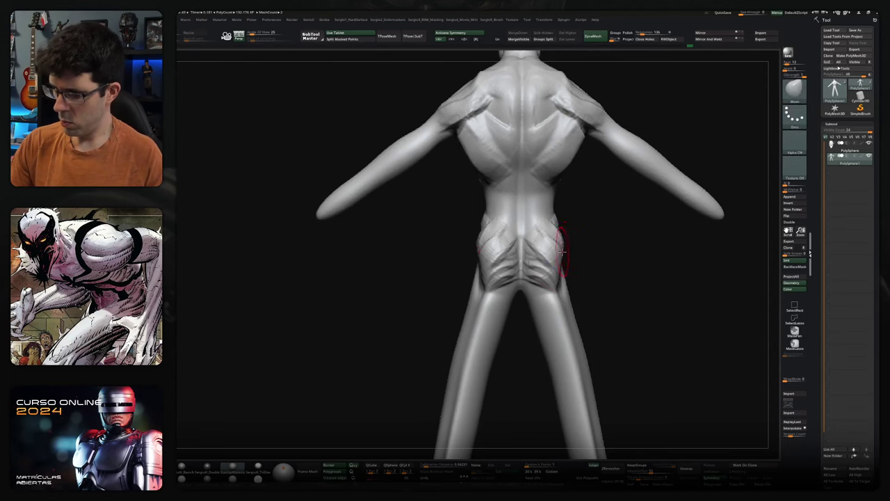
{"action": "mouse_move", "coordinate": [515, 285]}
{"action": "left_mouse_down"}
{"action": "mouse_move", "coordinate": [518, 271]}
{"action": "mouse_move", "coordinate": [549, 259]}
{"action": "left_mouse_up"}
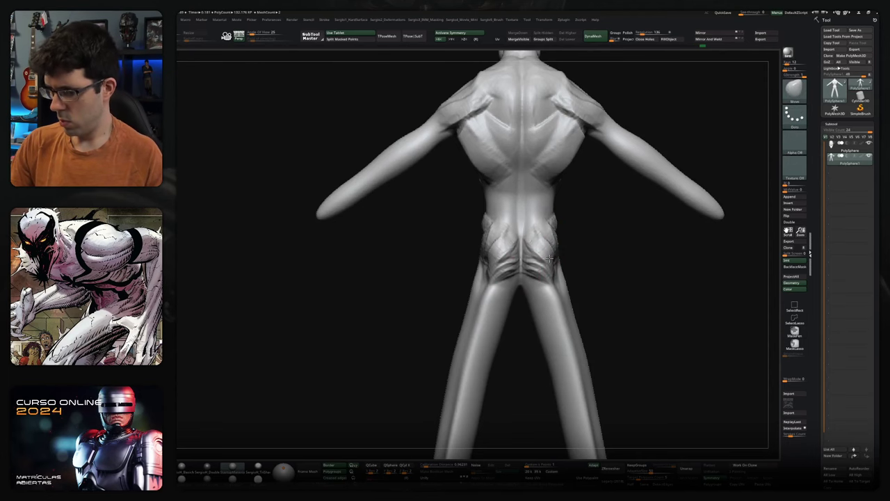
{"action": "right_click_drag", "start_coordinate": [553, 266], "coordinate": [477, 298]}
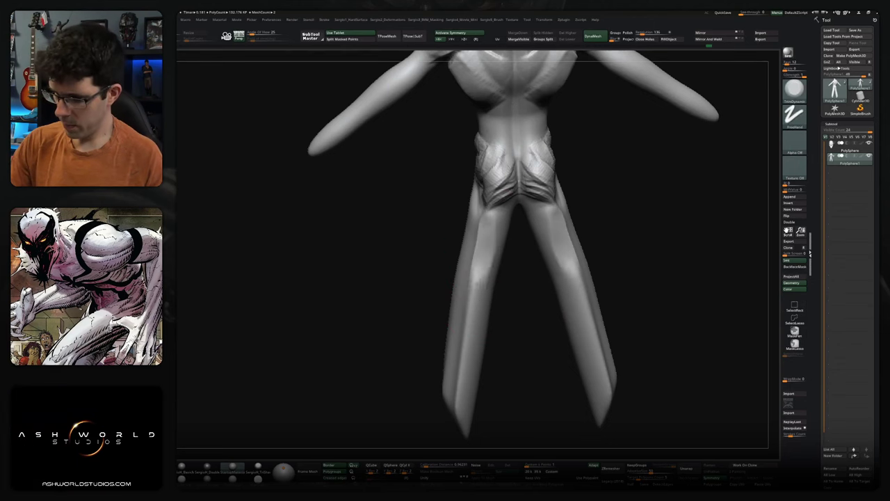
{"action": "mouse_move", "coordinate": [480, 238]}
{"action": "right_mouse_down", "text": "alt"}
{"action": "mouse_move", "coordinate": [481, 200]}
{"action": "mouse_move", "coordinate": [466, 278]}
{"action": "mouse_move", "coordinate": [472, 264]}
{"action": "right_mouse_up", "text": "alt"}
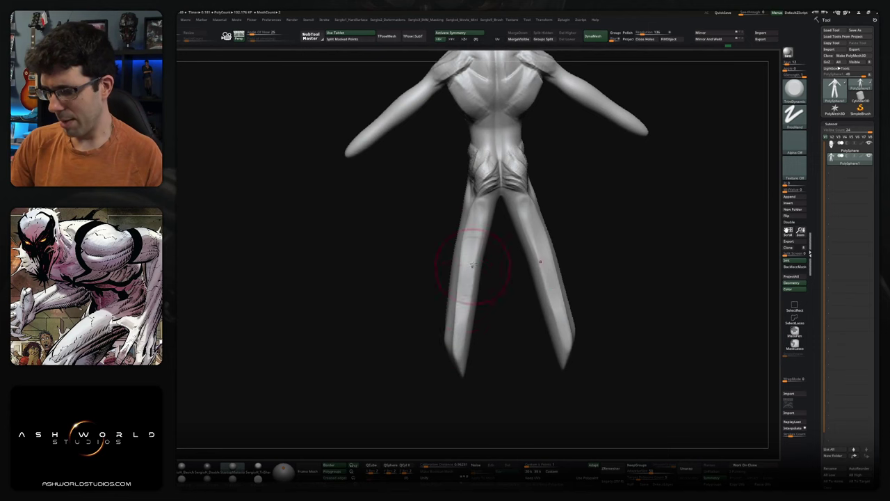
Sculpt along the lower left leg and smooth the legs with the strong Smooth brush
{"action": "left_click_drag", "start_coordinate": [454, 358], "coordinate": [462, 299]}
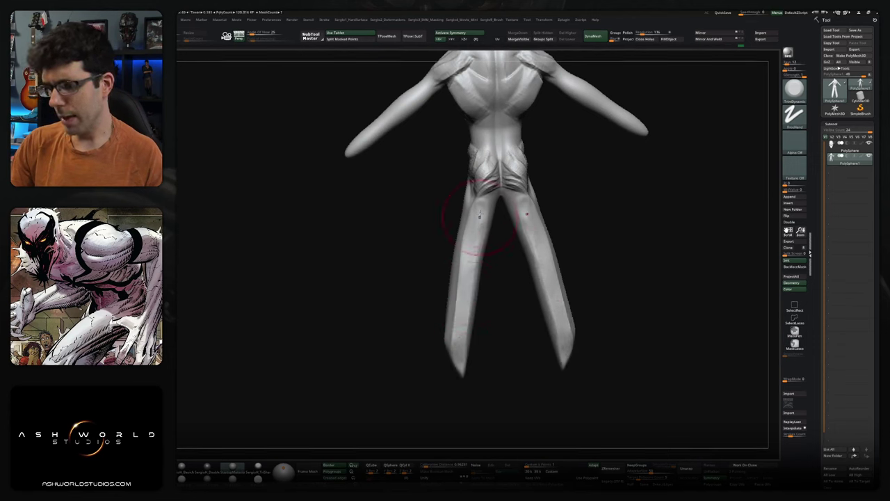
{"action": "right_click_drag", "start_coordinate": [477, 319], "coordinate": [480, 316], "text": "shift"}
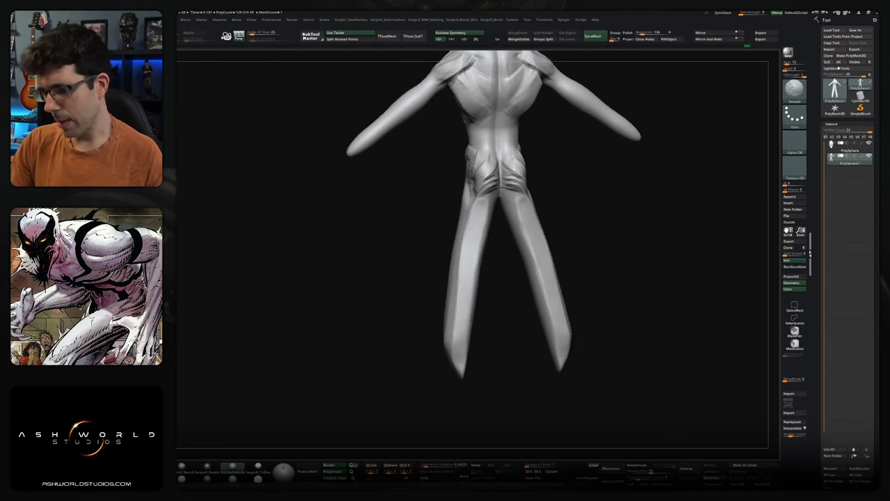
{"action": "left_click", "coordinate": [502, 20]}
{"action": "left_click", "coordinate": [495, 359]}
{"action": "left_click_drag", "start_coordinate": [465, 334], "coordinate": [477, 281]}
{"action": "right_click_drag", "start_coordinate": [477, 281], "coordinate": [540, 272]}
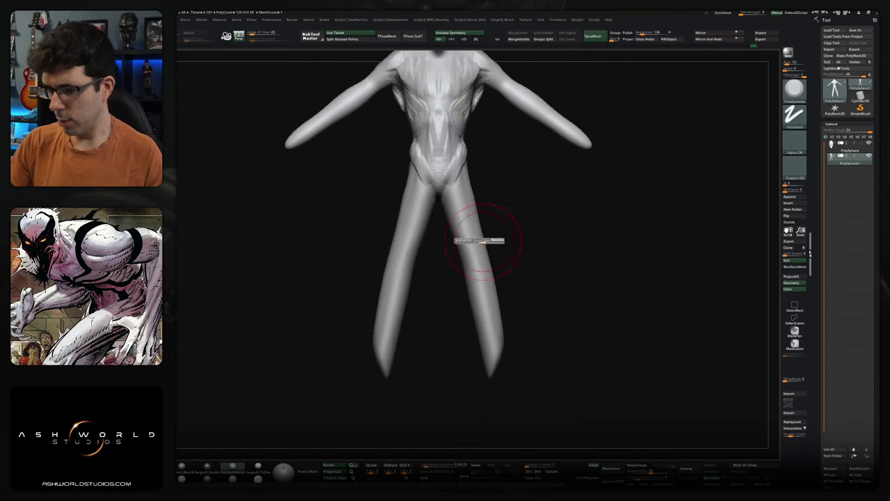
Smooth the inner thighs and sculpt knee detail on both legs
{"action": "key", "text": "ctrl+shift"}
{"action": "left_click_drag", "start_coordinate": [438, 189], "coordinate": [459, 230]}
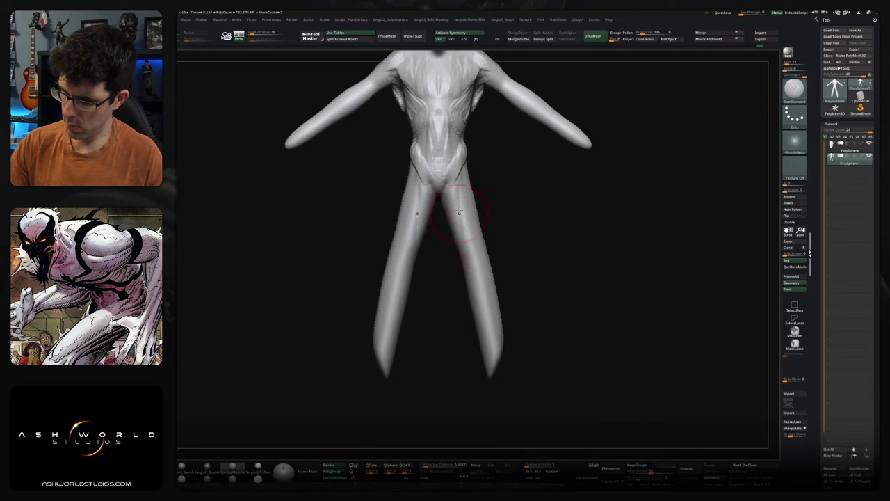
{"action": "left_click_drag", "start_coordinate": [477, 323], "coordinate": [477, 327], "text": "ctrl+alt+shift"}
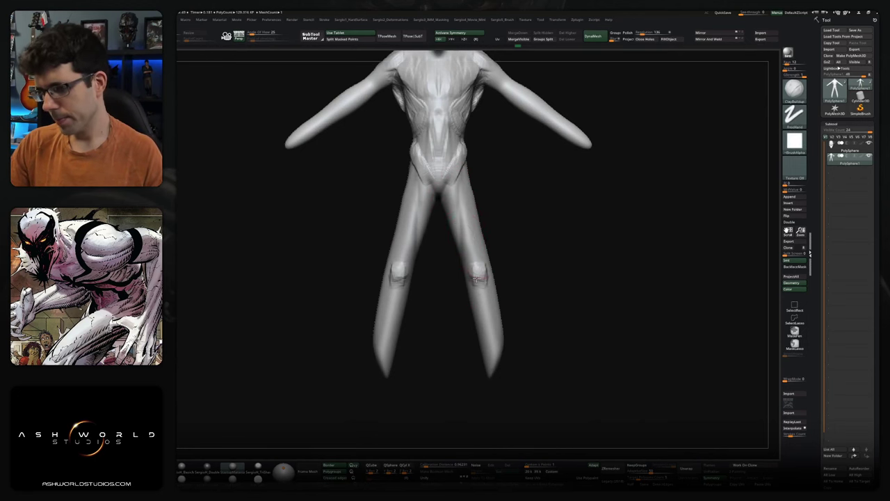
{"action": "right_click_drag", "start_coordinate": [477, 266], "coordinate": [487, 257]}
{"action": "left_click_drag", "start_coordinate": [477, 254], "coordinate": [473, 237]}
{"action": "right_click_drag", "start_coordinate": [473, 237], "coordinate": [454, 255]}
{"action": "left_click_drag", "start_coordinate": [454, 255], "coordinate": [459, 240]}
{"action": "right_click_drag", "start_coordinate": [477, 233], "coordinate": [487, 247]}
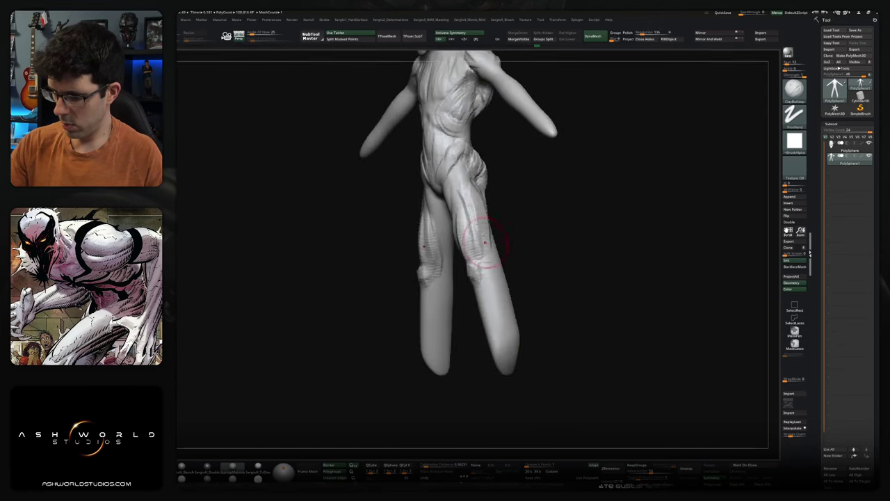
{"action": "right_click_drag", "start_coordinate": [470, 217], "coordinate": [470, 223]}
{"action": "mouse_move", "coordinate": [477, 264]}
{"action": "right_mouse_down"}
{"action": "mouse_move", "coordinate": [498, 272]}
{"action": "mouse_move", "coordinate": [457, 265]}
{"action": "right_mouse_up"}
Sculpt ridges down the inner thighs, then undo those strokes
{"action": "left_click_drag", "start_coordinate": [518, 205], "coordinate": [509, 263]}
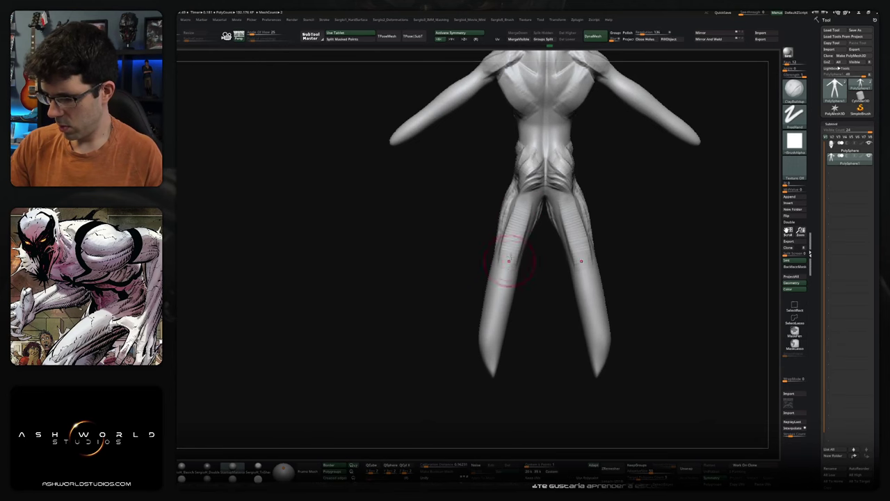
{"action": "mouse_move", "coordinate": [501, 200]}
{"action": "left_mouse_down"}
{"action": "mouse_move", "coordinate": [512, 278]}
{"action": "mouse_move", "coordinate": [521, 258]}
{"action": "left_mouse_up"}
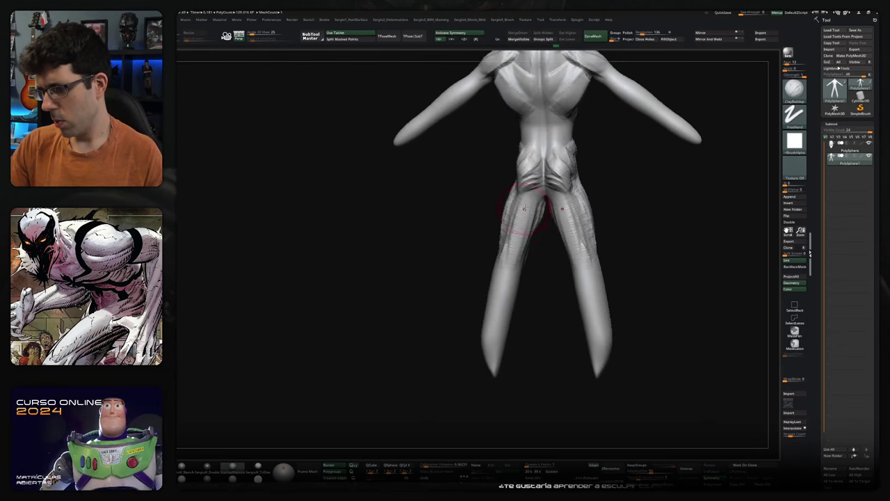
{"action": "mouse_move", "coordinate": [529, 214]}
{"action": "right_mouse_down"}
{"action": "mouse_move", "coordinate": [473, 274]}
{"action": "mouse_move", "coordinate": [455, 276]}
{"action": "right_mouse_up"}
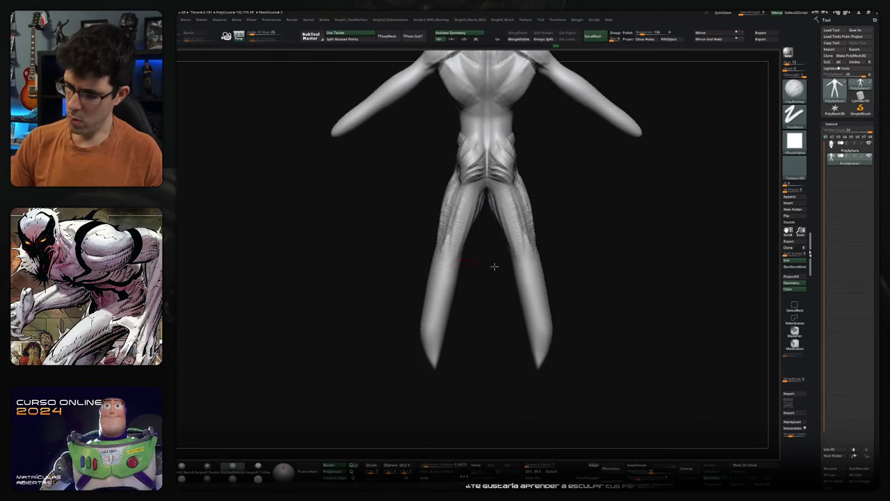
{"action": "key", "text": "b"}
{"action": "key", "text": "m"}
{"action": "key", "text": "v"}
{"action": "key", "text": "ctrl+z"}
{"action": "key", "text": "ctrl+z"}
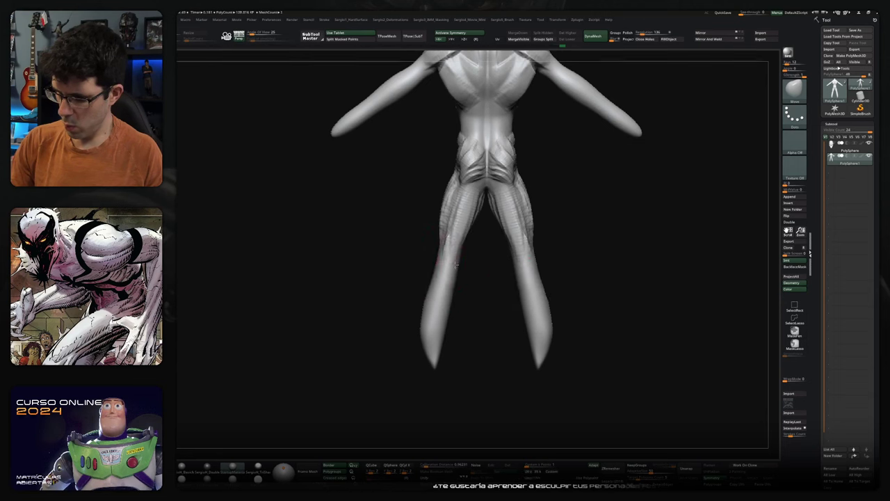
{"action": "key", "text": "ctrl+z"}
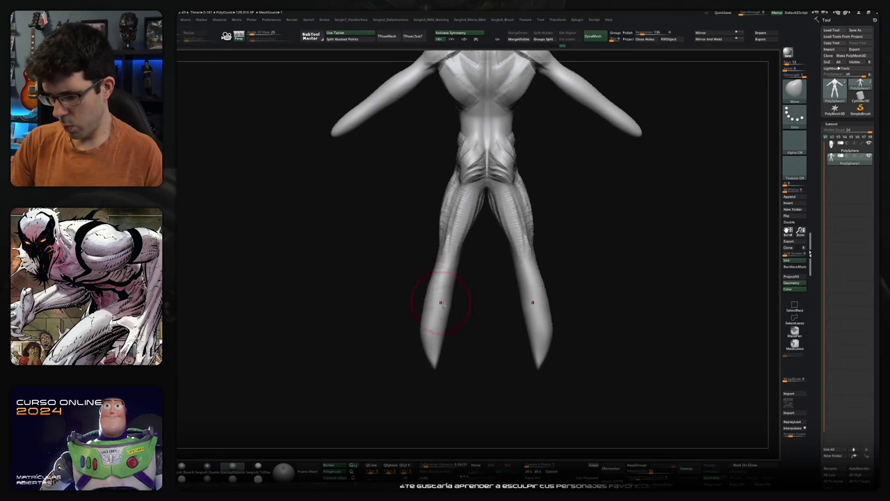
Slim and taper both lower legs with the Move brush, smoothing their surface
{"action": "mouse_move", "coordinate": [423, 331]}
{"action": "left_mouse_down"}
{"action": "mouse_move", "coordinate": [438, 341]}
{"action": "mouse_move", "coordinate": [506, 342]}
{"action": "left_mouse_up"}
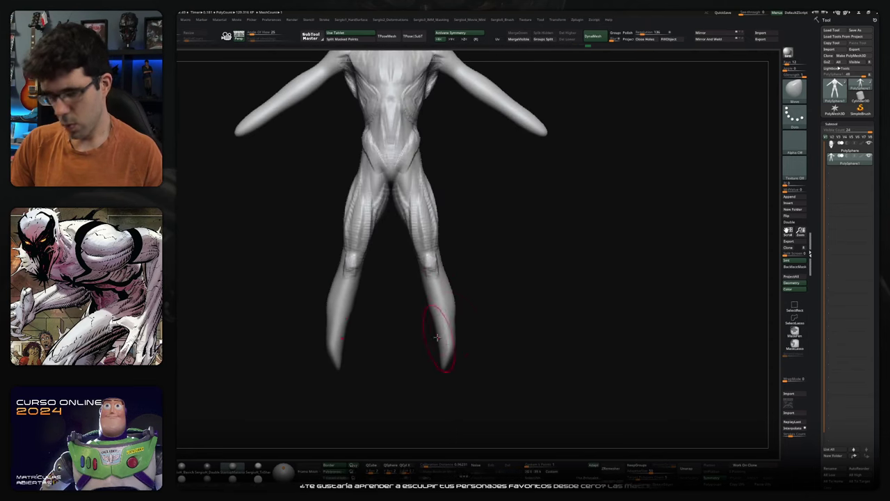
{"action": "left_click_drag", "start_coordinate": [457, 320], "coordinate": [416, 270]}
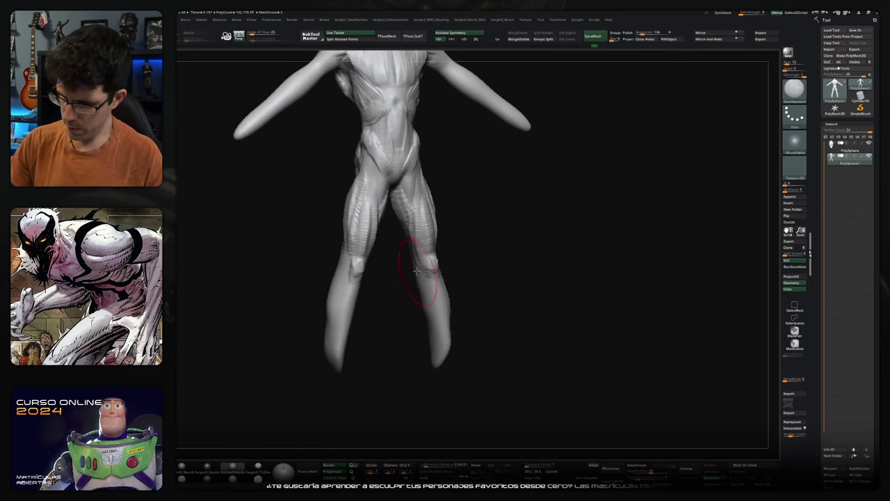
{"action": "left_click_drag", "start_coordinate": [435, 335], "coordinate": [418, 266]}
{"action": "mouse_move", "coordinate": [410, 337]}
{"action": "left_mouse_down"}
{"action": "mouse_move", "coordinate": [460, 313]}
{"action": "mouse_move", "coordinate": [477, 328]}
{"action": "left_mouse_up"}
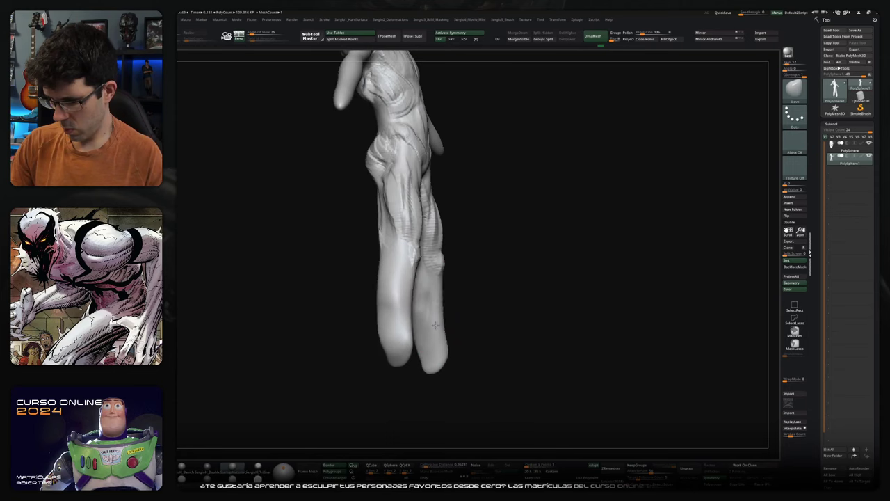
{"action": "mouse_move", "coordinate": [446, 299]}
{"action": "left_mouse_down"}
{"action": "mouse_move", "coordinate": [469, 209]}
{"action": "mouse_move", "coordinate": [462, 275]}
{"action": "left_mouse_up"}
{"action": "left_click_drag", "start_coordinate": [491, 330], "coordinate": [487, 332]}
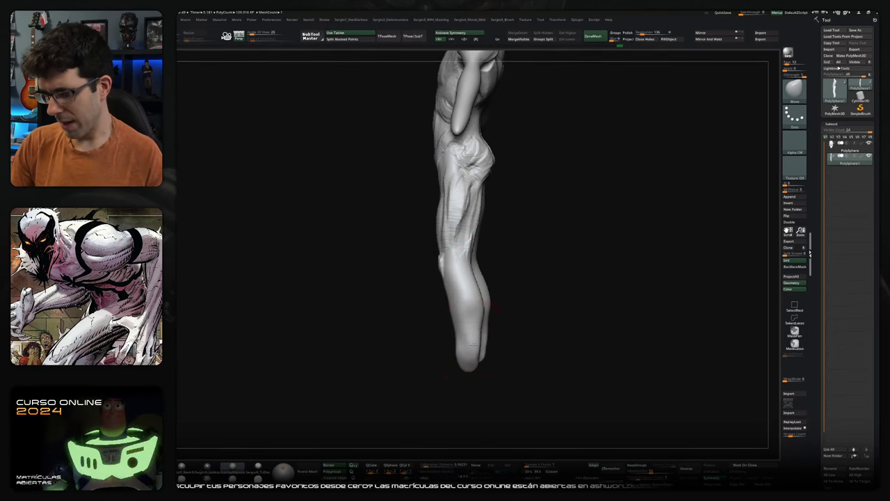
{"action": "mouse_move", "coordinate": [473, 298]}
{"action": "right_mouse_down"}
{"action": "mouse_move", "coordinate": [480, 281]}
{"action": "mouse_move", "coordinate": [484, 310]}
{"action": "right_mouse_up"}
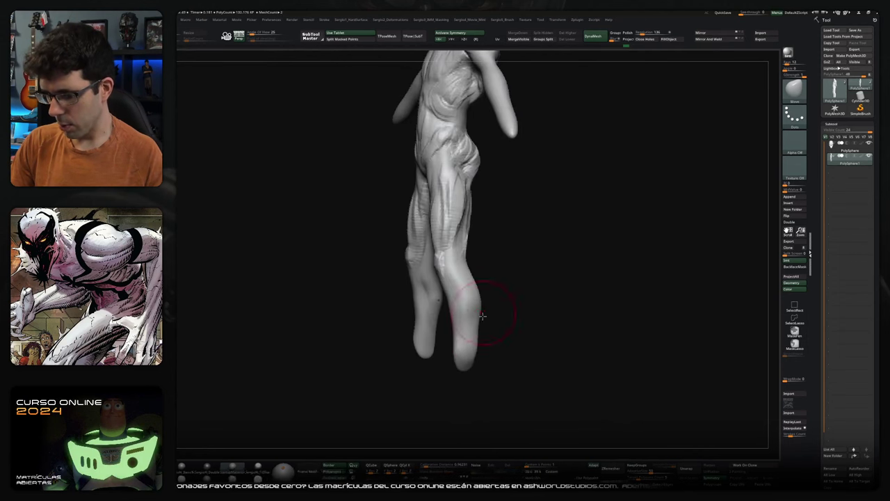
{"action": "mouse_move", "coordinate": [477, 343]}
{"action": "right_mouse_down"}
{"action": "mouse_move", "coordinate": [513, 338]}
{"action": "mouse_move", "coordinate": [479, 340]}
{"action": "right_mouse_up"}
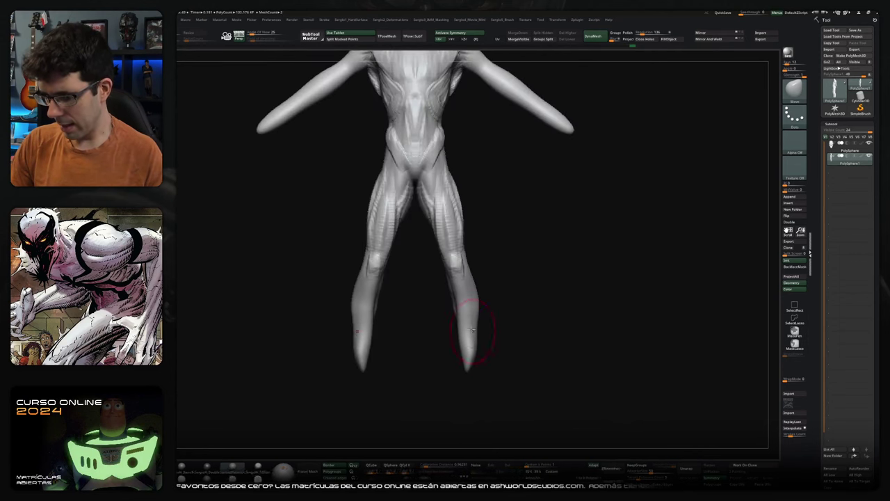
{"action": "right_click_drag", "start_coordinate": [458, 304], "coordinate": [504, 302]}
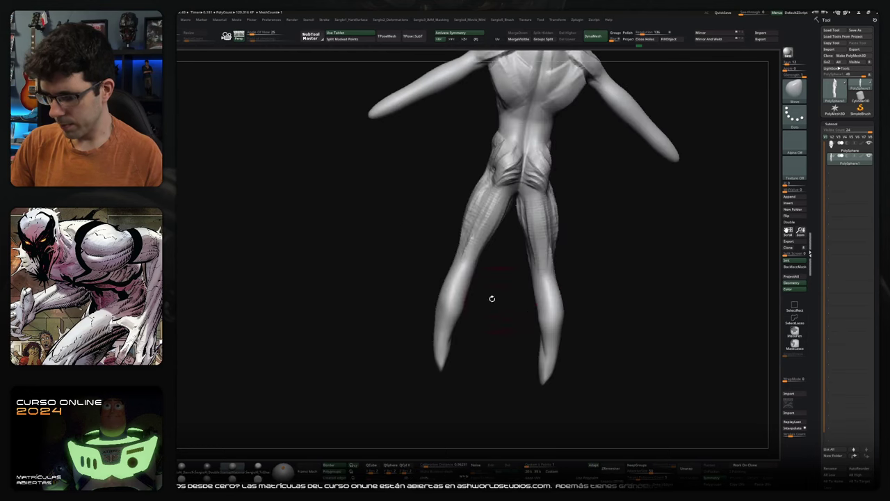
{"action": "left_click_drag", "start_coordinate": [470, 294], "coordinate": [473, 296]}
{"action": "mouse_move", "coordinate": [496, 294]}
{"action": "right_mouse_down"}
{"action": "mouse_move", "coordinate": [557, 300]}
{"action": "mouse_move", "coordinate": [524, 359]}
{"action": "right_mouse_up"}
{"action": "mouse_move", "coordinate": [515, 288]}
{"action": "right_mouse_down"}
{"action": "mouse_move", "coordinate": [501, 255]}
{"action": "mouse_move", "coordinate": [517, 263]}
{"action": "right_mouse_up"}
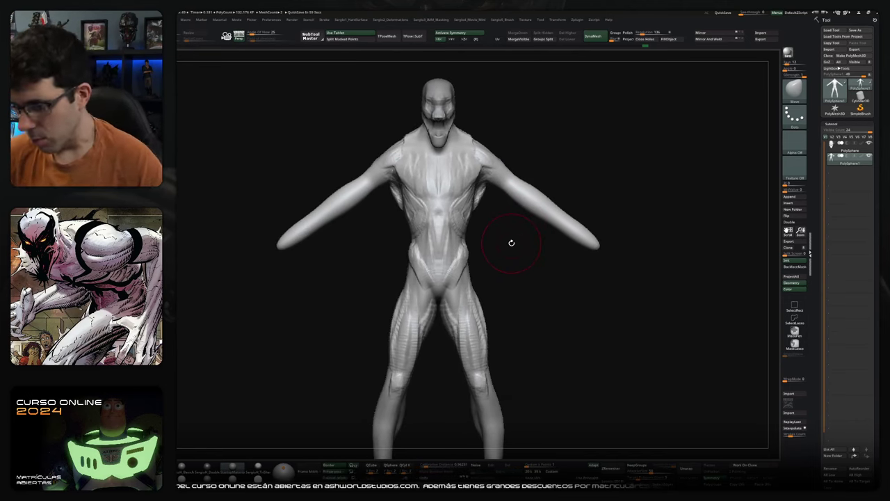
Enlarge the brush and stretch both arms longer and downward
{"action": "key", "text": "s"}
{"action": "mouse_move", "coordinate": [598, 253]}
{"action": "left_mouse_down"}
{"action": "mouse_move", "coordinate": [616, 253]}
{"action": "mouse_move", "coordinate": [579, 237]}
{"action": "mouse_move", "coordinate": [592, 244]}
{"action": "mouse_move", "coordinate": [582, 243]}
{"action": "mouse_move", "coordinate": [589, 258]}
{"action": "mouse_move", "coordinate": [604, 256]}
{"action": "mouse_move", "coordinate": [612, 209]}
{"action": "left_mouse_up"}
{"action": "key", "text": "b"}
{"action": "key", "text": "m"}
{"action": "key", "text": "v"}
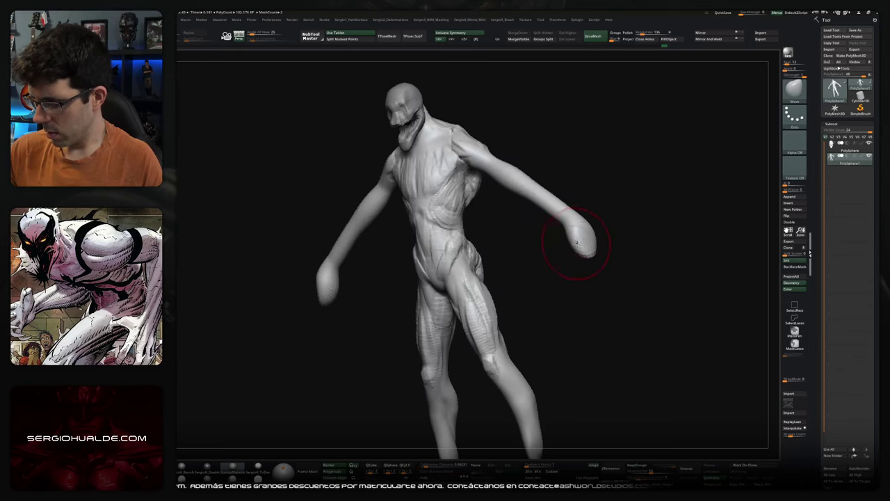
{"action": "left_click_drag", "start_coordinate": [576, 241], "coordinate": [596, 252]}
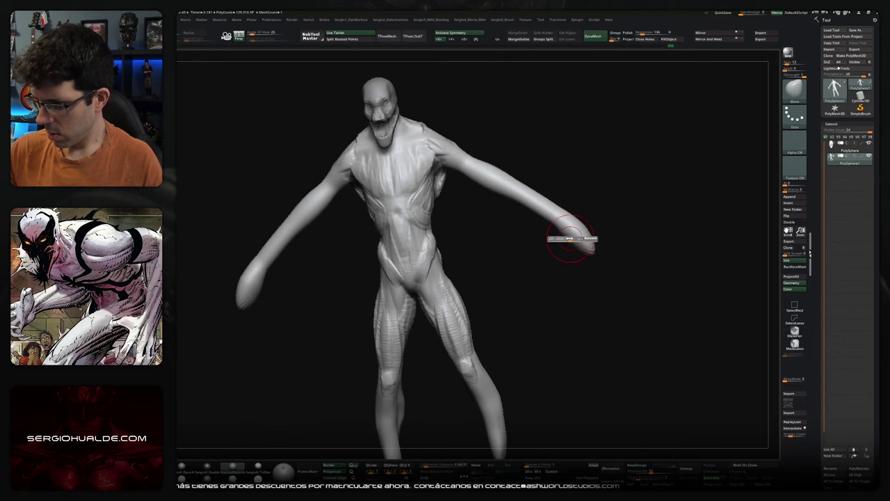
{"action": "left_click_drag", "start_coordinate": [524, 173], "coordinate": [503, 186], "text": "shift"}
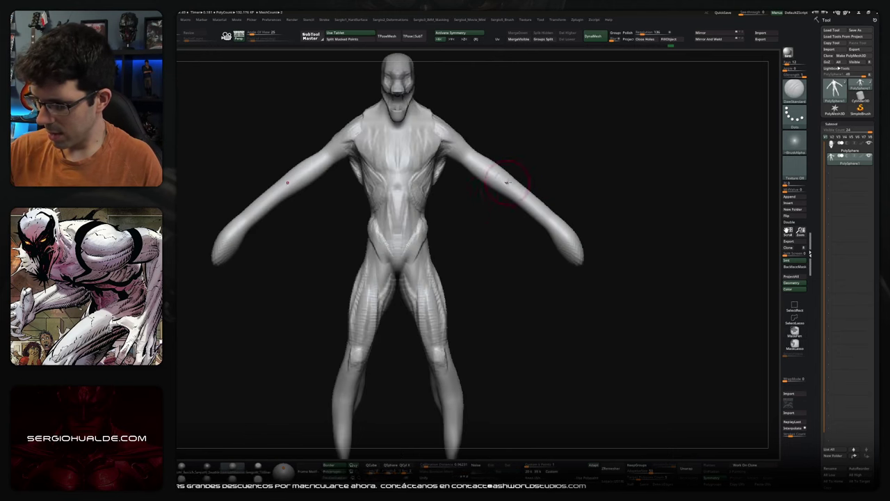
{"action": "left_click_drag", "start_coordinate": [489, 194], "coordinate": [448, 199]}
Inflate the arm tips into rounded hands and add clay muscle forms to the shoulders and upper arms
{"action": "key", "text": "b"}
{"action": "key", "text": "c"}
{"action": "key", "text": "b"}
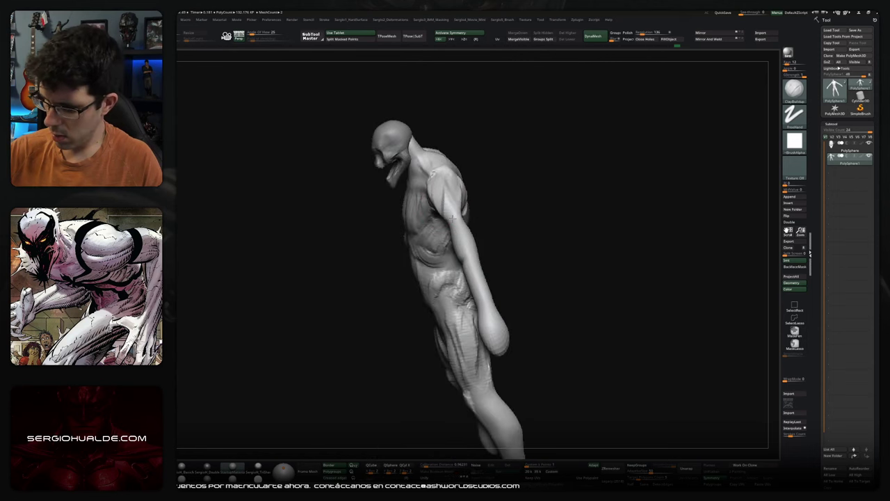
{"action": "mouse_move", "coordinate": [444, 167]}
{"action": "left_mouse_down"}
{"action": "mouse_move", "coordinate": [458, 197]}
{"action": "mouse_move", "coordinate": [407, 238]}
{"action": "left_mouse_up"}
{"action": "key", "text": "b"}
{"action": "key", "text": "i"}
{"action": "key", "text": "n"}
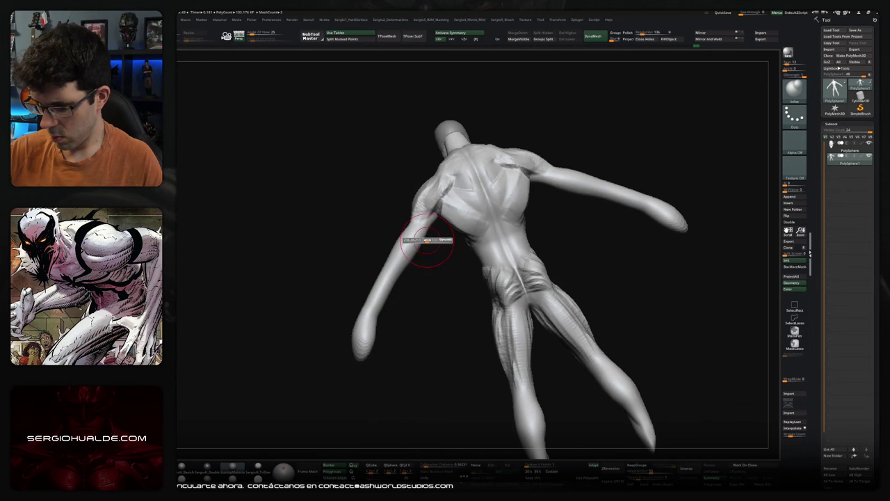
{"action": "mouse_move", "coordinate": [417, 236]}
{"action": "left_mouse_down"}
{"action": "mouse_move", "coordinate": [428, 234]}
{"action": "mouse_move", "coordinate": [403, 223]}
{"action": "left_mouse_up"}
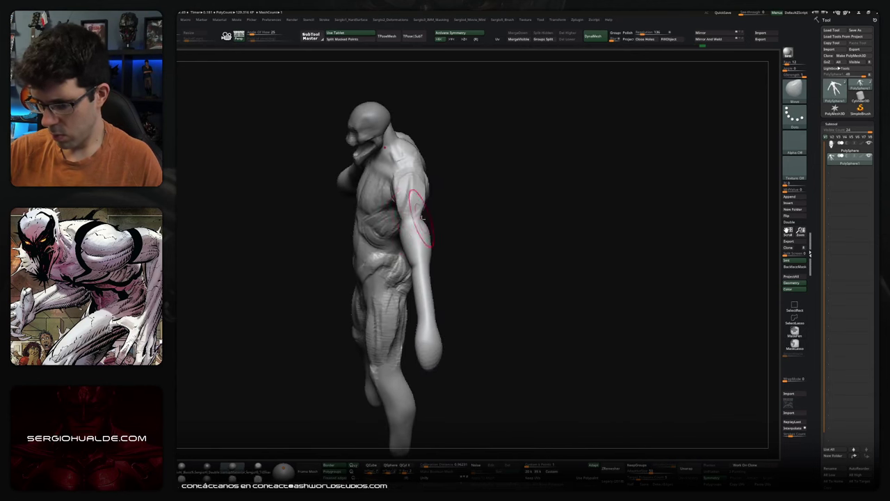
{"action": "left_click_drag", "start_coordinate": [445, 216], "coordinate": [421, 216]}
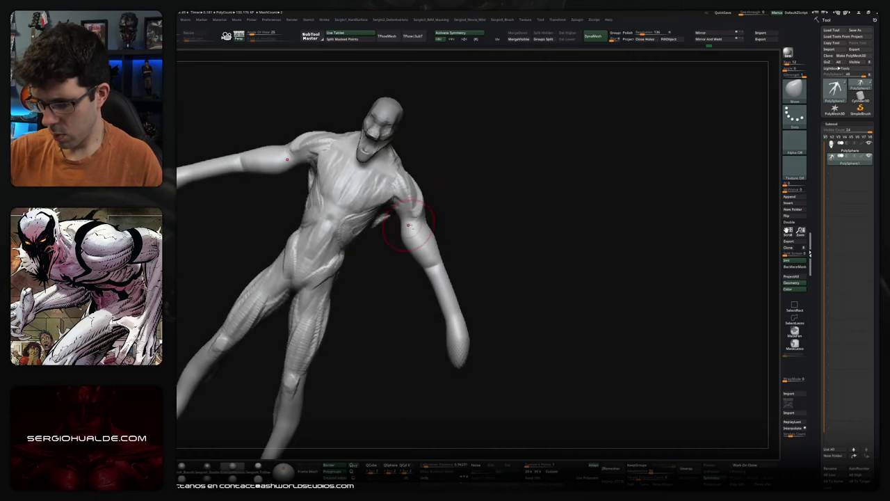
{"action": "key", "text": "b"}
{"action": "key", "text": "c"}
{"action": "key", "text": "b"}
{"action": "mouse_move", "coordinate": [418, 241]}
{"action": "left_mouse_down"}
{"action": "mouse_move", "coordinate": [406, 255]}
{"action": "mouse_move", "coordinate": [424, 260]}
{"action": "mouse_move", "coordinate": [369, 255]}
{"action": "mouse_move", "coordinate": [354, 263]}
{"action": "left_mouse_up"}
From a three-quarter back view, reshape both upper arms with the Move brush (MV)
{"action": "mouse_move", "coordinate": [378, 229]}
{"action": "right_mouse_down"}
{"action": "mouse_move", "coordinate": [382, 221]}
{"action": "mouse_move", "coordinate": [373, 266]}
{"action": "right_mouse_up"}
{"action": "key", "text": "b"}
{"action": "key", "text": "m"}
{"action": "key", "text": "v"}
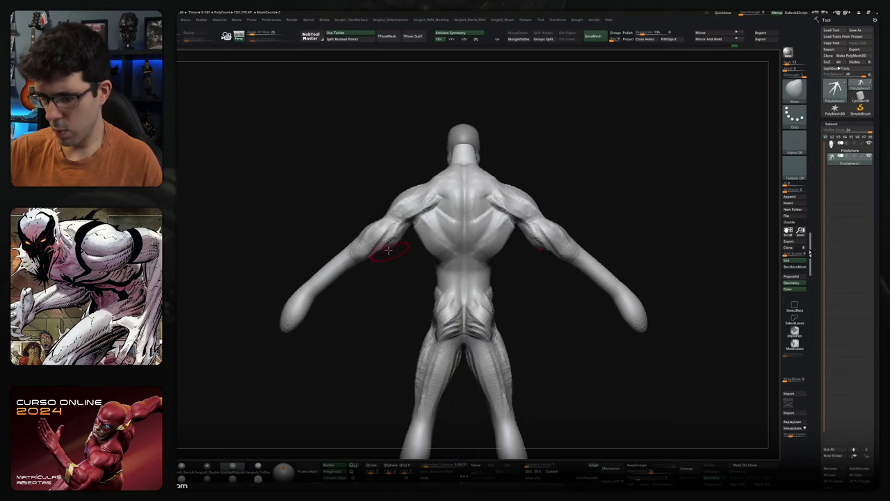
{"action": "left_click_drag", "start_coordinate": [359, 261], "coordinate": [353, 252]}
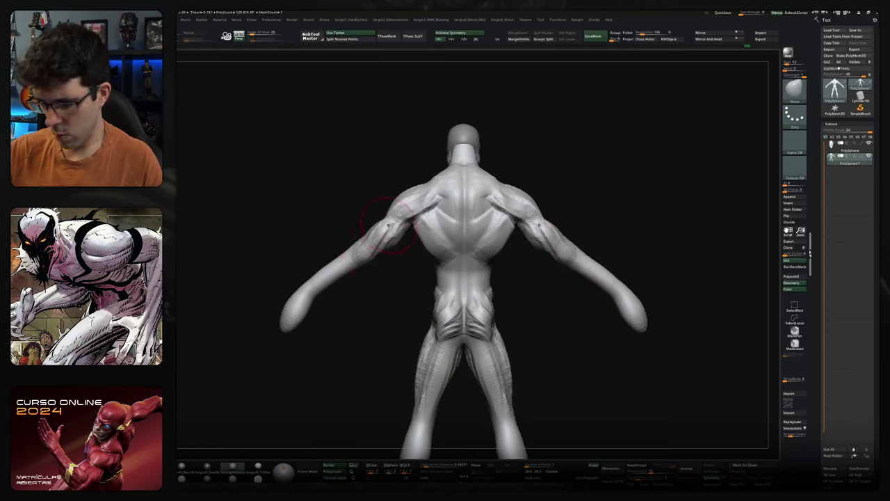
Sculpt the rib-cage sides and lats of the torso with symmetry on
{"action": "right_click_drag", "start_coordinate": [394, 243], "coordinate": [455, 213], "text": "shift"}
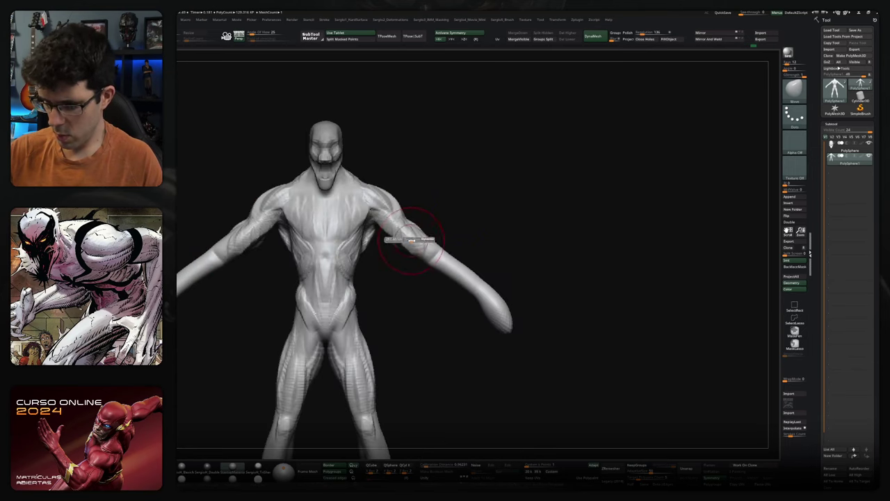
{"action": "right_click_drag", "start_coordinate": [402, 239], "coordinate": [366, 298], "text": "ctrl"}
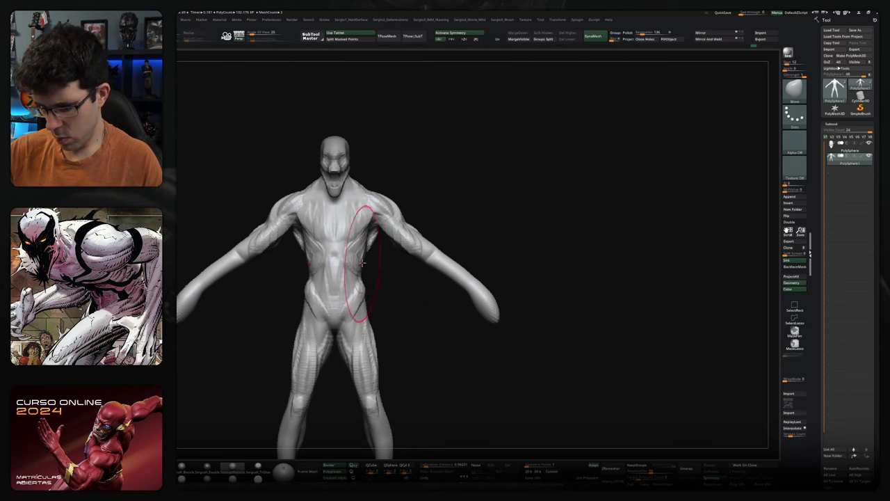
{"action": "left_click_drag", "start_coordinate": [372, 253], "coordinate": [361, 258]}
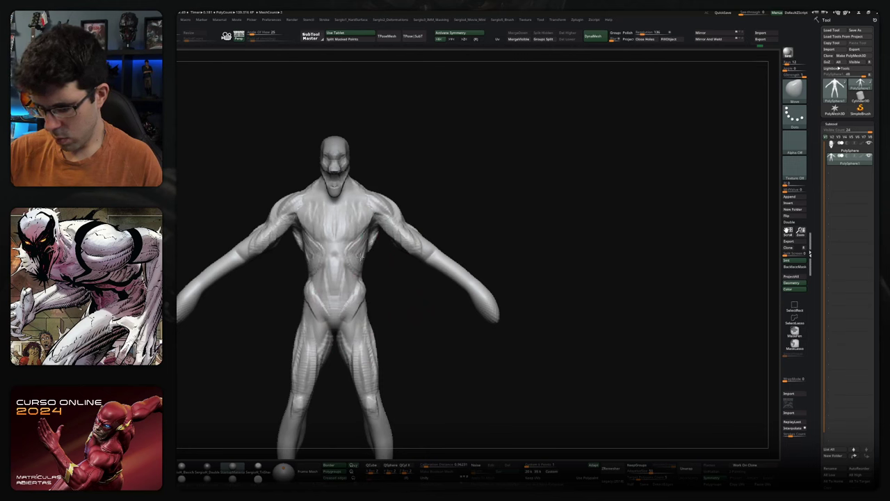
{"action": "right_click_drag", "start_coordinate": [367, 246], "coordinate": [380, 255]}
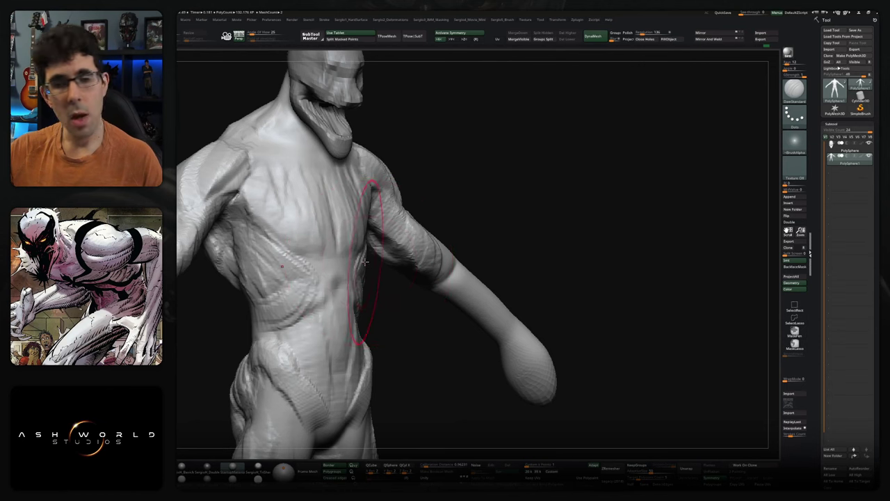
{"action": "mouse_move", "coordinate": [473, 192]}
{"action": "left_mouse_down"}
{"action": "mouse_move", "coordinate": [401, 236]}
{"action": "mouse_move", "coordinate": [473, 208]}
{"action": "mouse_move", "coordinate": [452, 206]}
{"action": "left_mouse_up"}
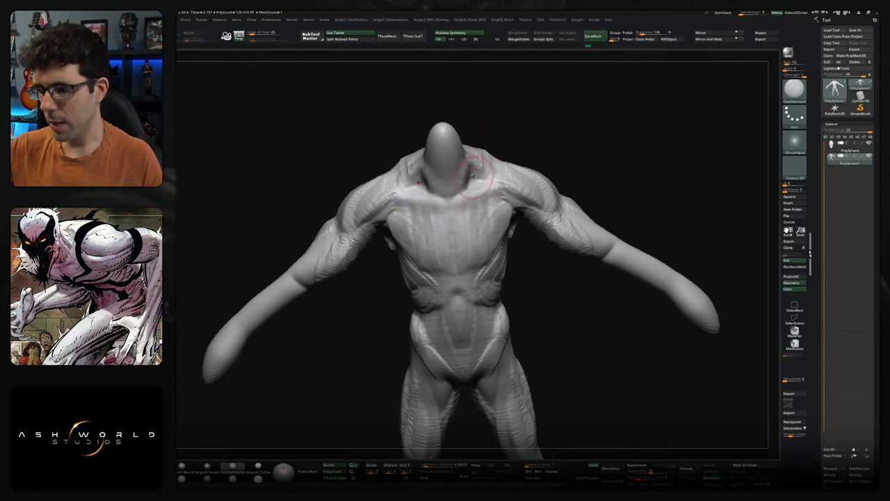
Build up the pectorals with ClayBuildup (BC), smoothing with Shift
{"action": "left_click_drag", "start_coordinate": [478, 171], "coordinate": [420, 160]}
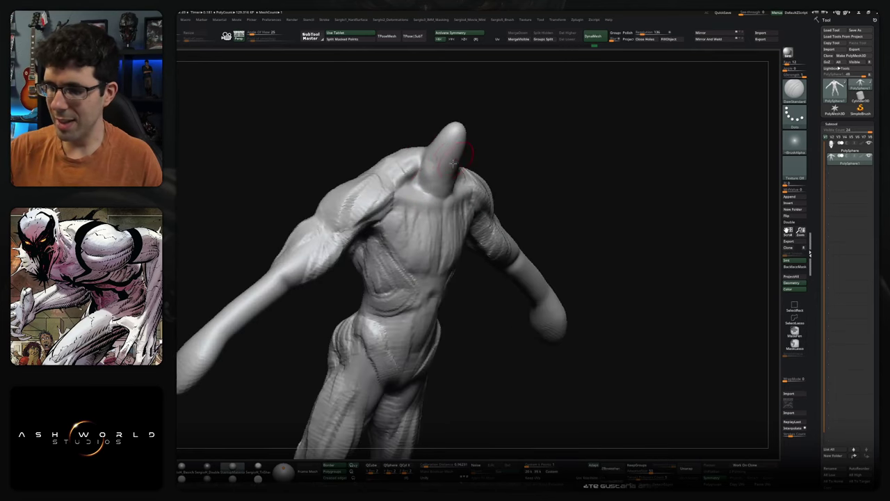
{"action": "left_click_drag", "start_coordinate": [456, 161], "coordinate": [417, 167]}
{"action": "key", "text": "b"}
{"action": "key", "text": "c"}
{"action": "key", "text": "b"}
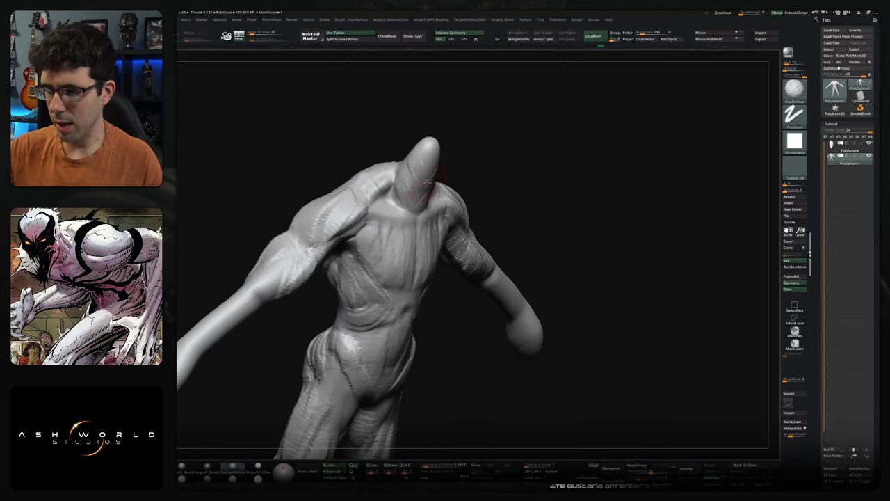
{"action": "key", "text": "shift"}
{"action": "left_click_drag", "start_coordinate": [410, 199], "coordinate": [418, 244], "text": "shift"}
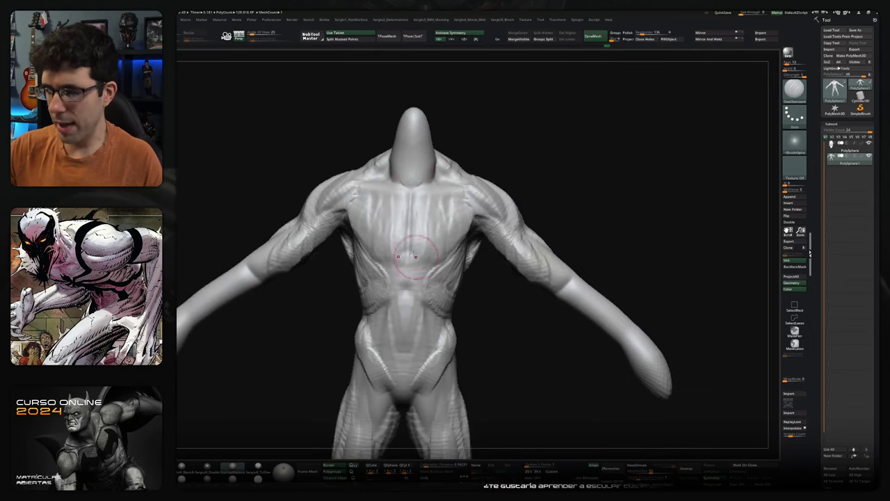
{"action": "mouse_move", "coordinate": [477, 250]}
{"action": "left_mouse_down"}
{"action": "mouse_move", "coordinate": [437, 257]}
{"action": "mouse_move", "coordinate": [459, 256]}
{"action": "mouse_move", "coordinate": [464, 243]}
{"action": "mouse_move", "coordinate": [427, 239]}
{"action": "left_mouse_up"}
Add more ClayBuildup mass over the pectorals and shoulder fronts, checking from several angles
{"action": "key", "text": "b"}
{"action": "key", "text": "c"}
{"action": "key", "text": "b"}
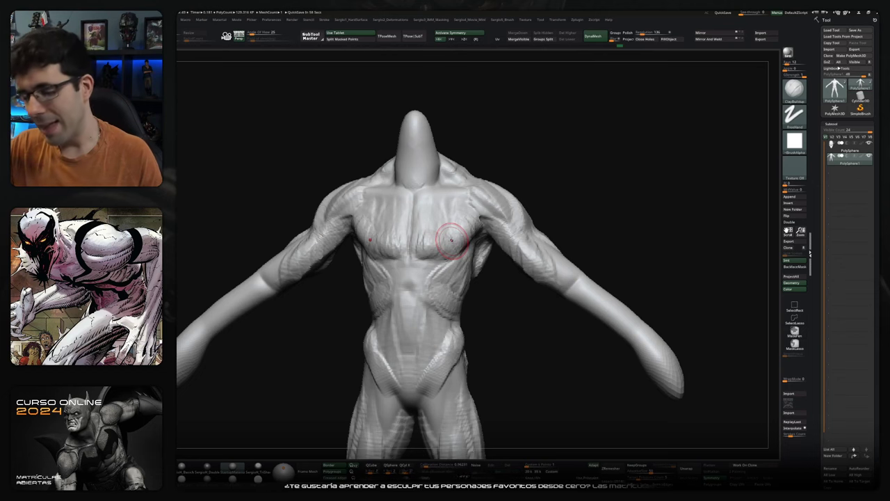
{"action": "right_click_drag", "start_coordinate": [451, 240], "coordinate": [438, 229]}
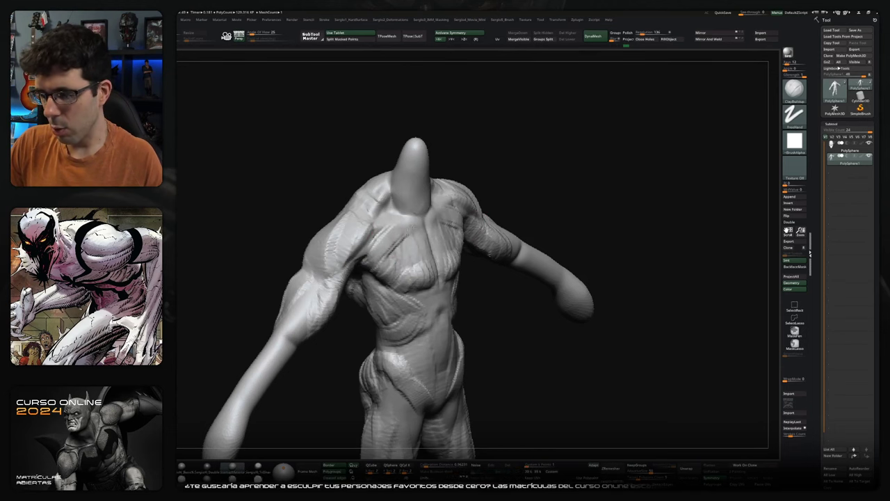
{"action": "right_click_drag", "start_coordinate": [418, 266], "coordinate": [423, 272], "text": "shift"}
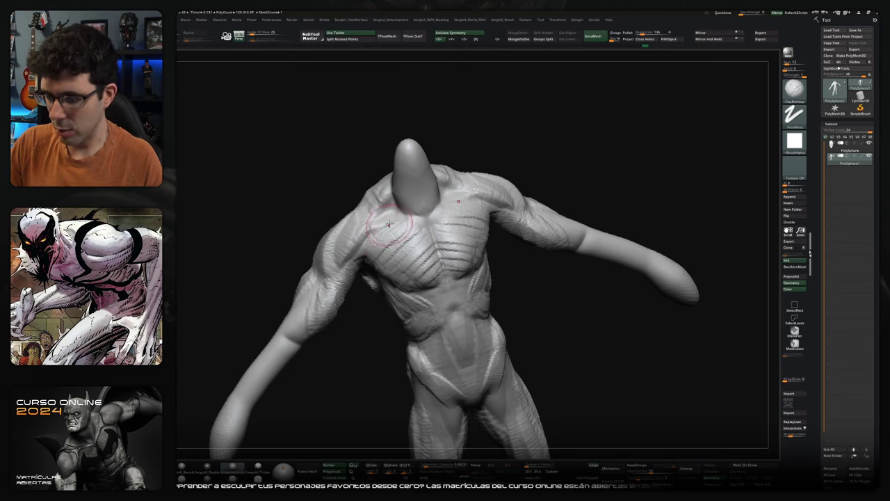
{"action": "mouse_move", "coordinate": [390, 224]}
{"action": "right_mouse_down"}
{"action": "mouse_move", "coordinate": [411, 229]}
{"action": "mouse_move", "coordinate": [456, 271]}
{"action": "mouse_move", "coordinate": [432, 275]}
{"action": "right_mouse_up"}
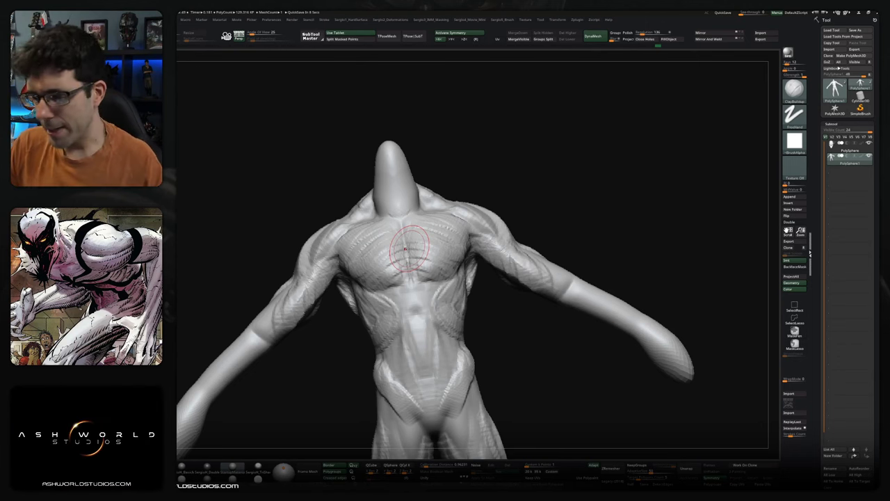
{"action": "mouse_move", "coordinate": [519, 324]}
{"action": "left_mouse_down"}
{"action": "mouse_move", "coordinate": [514, 338]}
{"action": "mouse_move", "coordinate": [406, 276]}
{"action": "left_mouse_up"}
Carve fibre lines along the sternum, upper pectorals and armpit with the Standard brush (BST)
{"action": "key", "text": "b"}
{"action": "key", "text": "s"}
{"action": "key", "text": "t"}
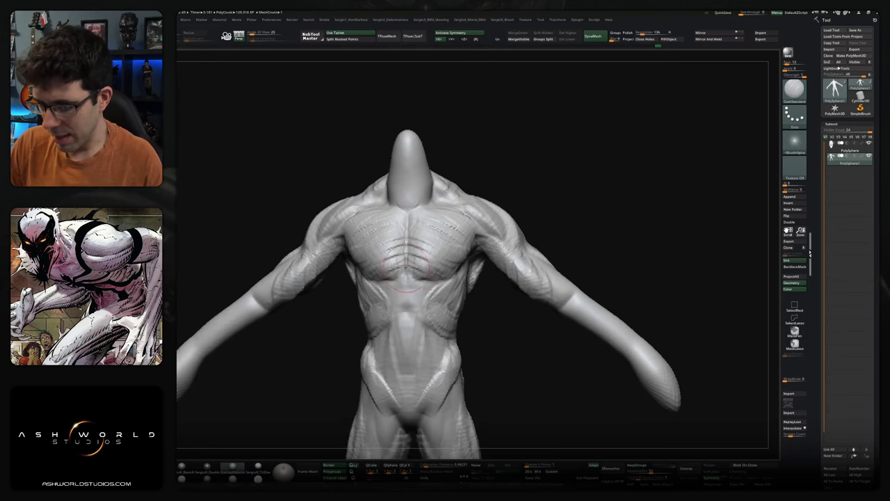
{"action": "mouse_move", "coordinate": [445, 284]}
{"action": "left_mouse_down"}
{"action": "mouse_move", "coordinate": [439, 267]}
{"action": "mouse_move", "coordinate": [469, 266]}
{"action": "left_mouse_up"}
{"action": "right_click_drag", "start_coordinate": [440, 287], "coordinate": [443, 285]}
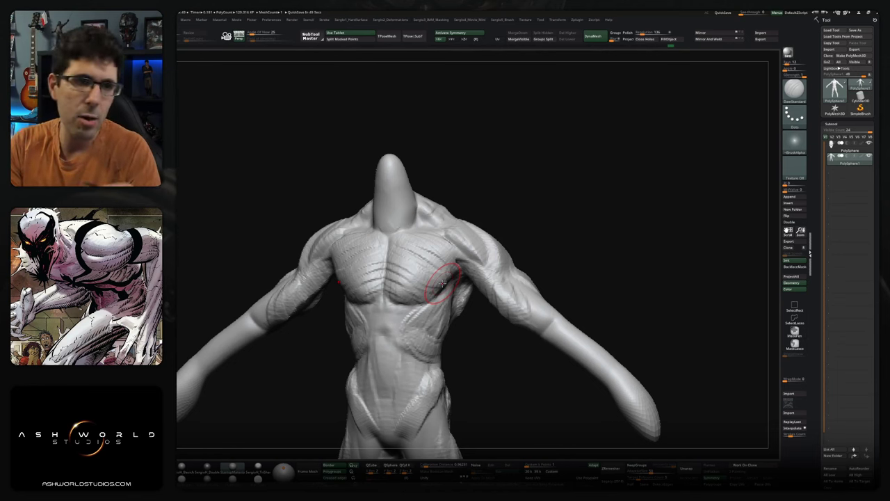
{"action": "mouse_move", "coordinate": [606, 258]}
{"action": "left_mouse_down"}
{"action": "mouse_move", "coordinate": [548, 275]}
{"action": "mouse_move", "coordinate": [417, 258]}
{"action": "left_mouse_up"}
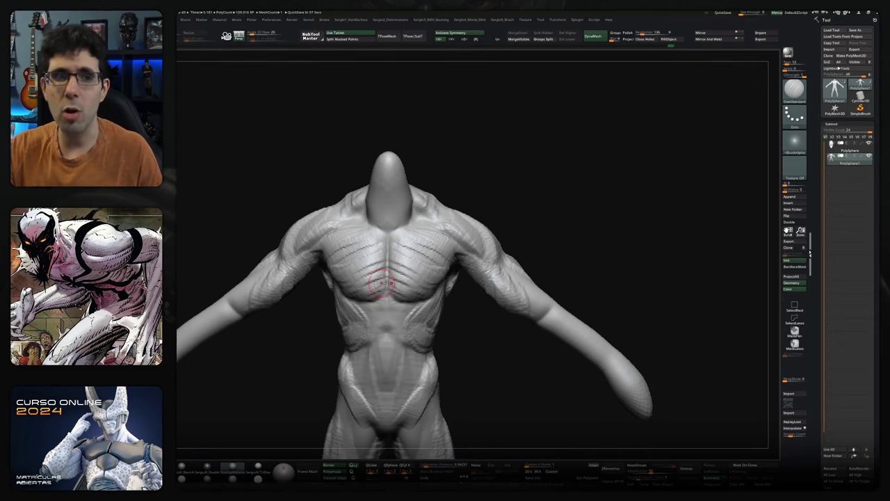
{"action": "left_click_drag", "start_coordinate": [550, 221], "coordinate": [411, 201]}
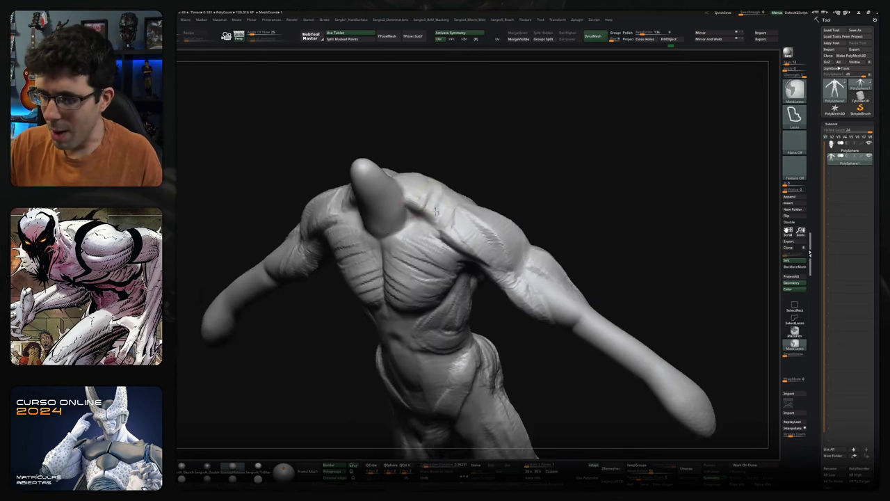
Load ClayBuildup and frame the torso from the front and slightly above
{"action": "key", "text": "b"}
{"action": "key", "text": "c"}
{"action": "key", "text": "b"}
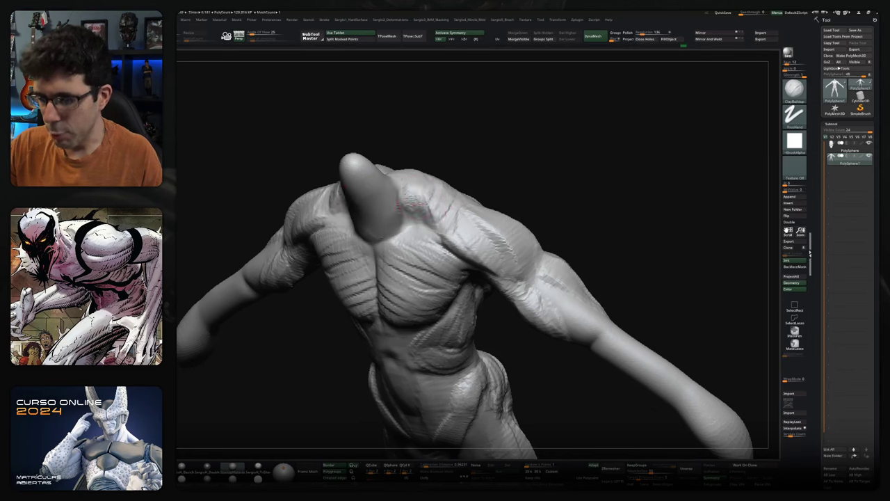
{"action": "left_click_drag", "start_coordinate": [427, 202], "coordinate": [437, 142], "text": "shift"}
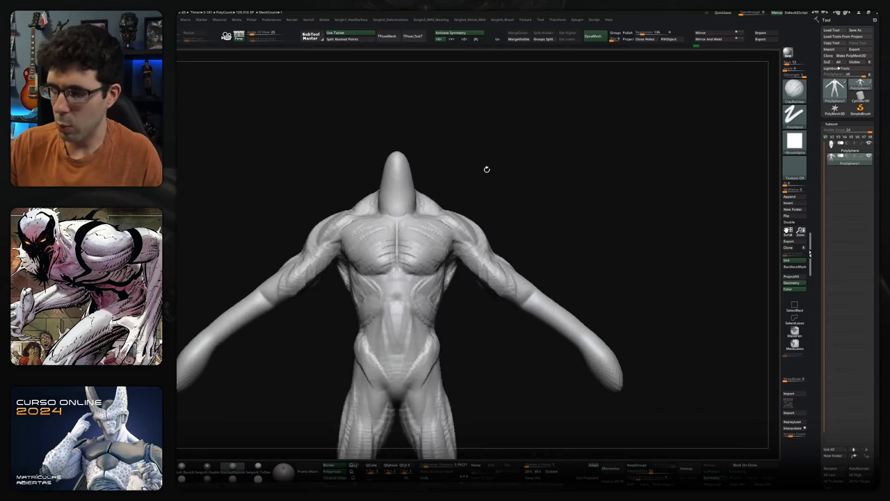
{"action": "mouse_move", "coordinate": [457, 200]}
{"action": "left_mouse_down"}
{"action": "mouse_move", "coordinate": [450, 198]}
{"action": "mouse_move", "coordinate": [449, 208]}
{"action": "mouse_move", "coordinate": [477, 279]}
{"action": "mouse_move", "coordinate": [439, 249]}
{"action": "left_mouse_up"}
{"action": "key", "text": "b"}
{"action": "key", "text": "c"}
{"action": "key", "text": "b"}
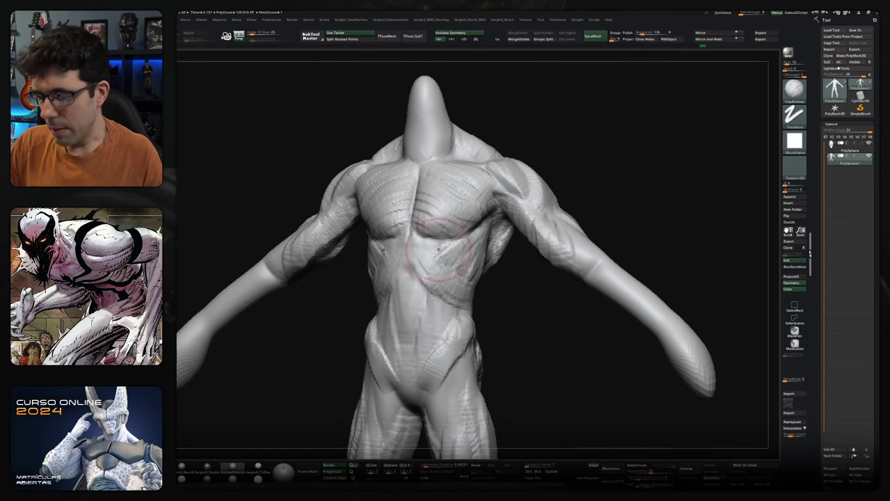
{"action": "mouse_move", "coordinate": [442, 264]}
{"action": "left_mouse_down"}
{"action": "mouse_move", "coordinate": [456, 277]}
{"action": "mouse_move", "coordinate": [440, 271]}
{"action": "left_mouse_up"}
Reshape the lower abdomen and groin with the Move brush
{"action": "key", "text": "b"}
{"action": "key", "text": "m"}
{"action": "key", "text": "v"}
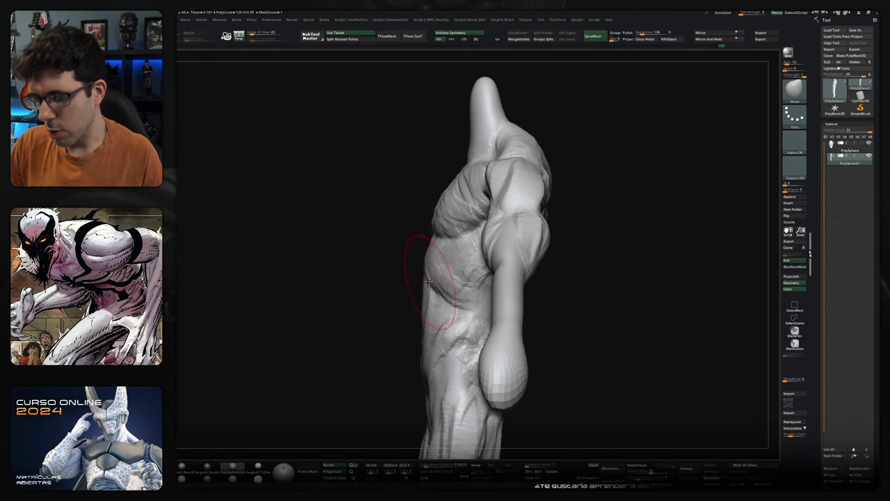
{"action": "mouse_move", "coordinate": [425, 269]}
{"action": "right_mouse_down"}
{"action": "mouse_move", "coordinate": [438, 284]}
{"action": "mouse_move", "coordinate": [449, 270]}
{"action": "right_mouse_up"}
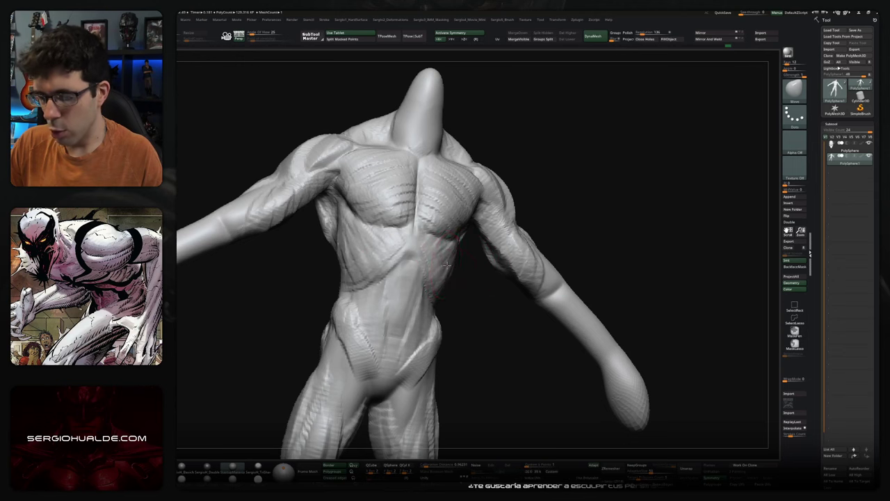
{"action": "mouse_move", "coordinate": [436, 270]}
{"action": "right_mouse_down"}
{"action": "mouse_move", "coordinate": [429, 281]}
{"action": "mouse_move", "coordinate": [459, 282]}
{"action": "right_mouse_up"}
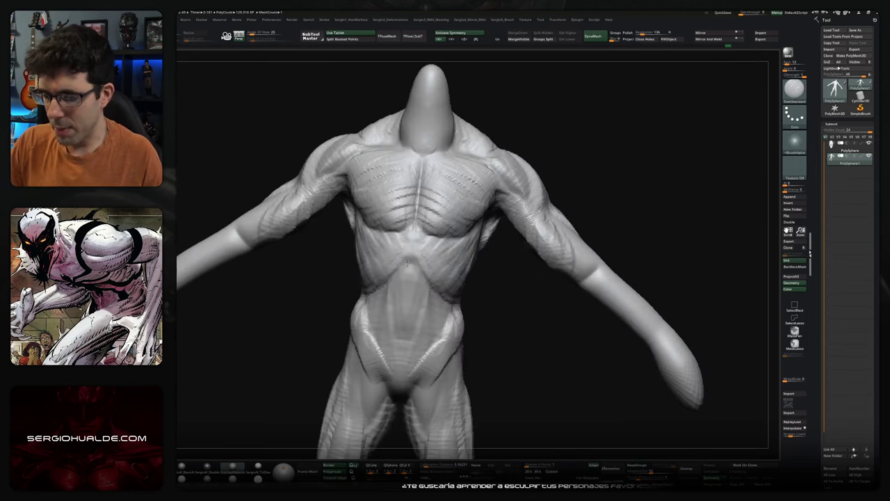
{"action": "right_click_drag", "start_coordinate": [373, 310], "coordinate": [405, 252]}
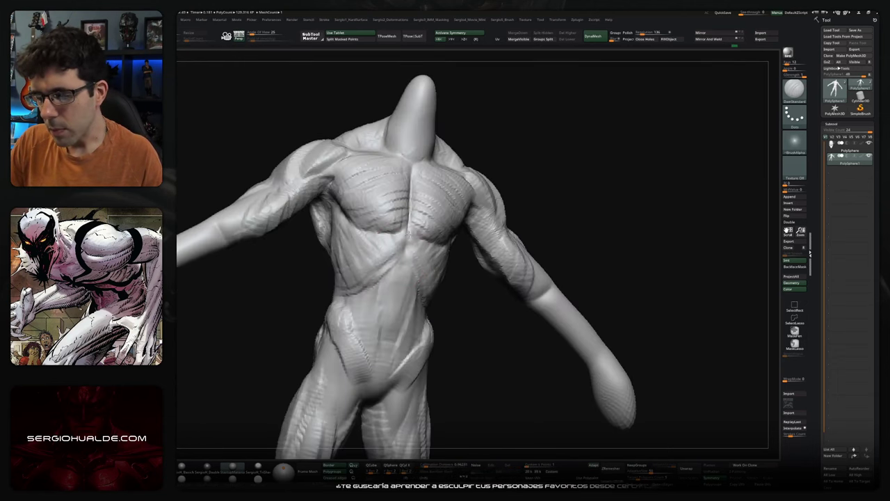
{"action": "right_click_drag", "start_coordinate": [404, 259], "coordinate": [417, 268]}
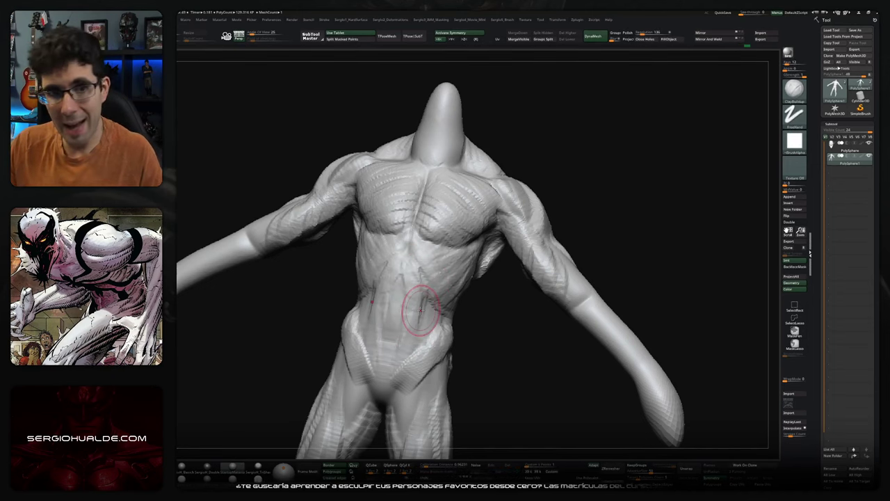
{"action": "right_click_drag", "start_coordinate": [420, 308], "coordinate": [411, 286]}
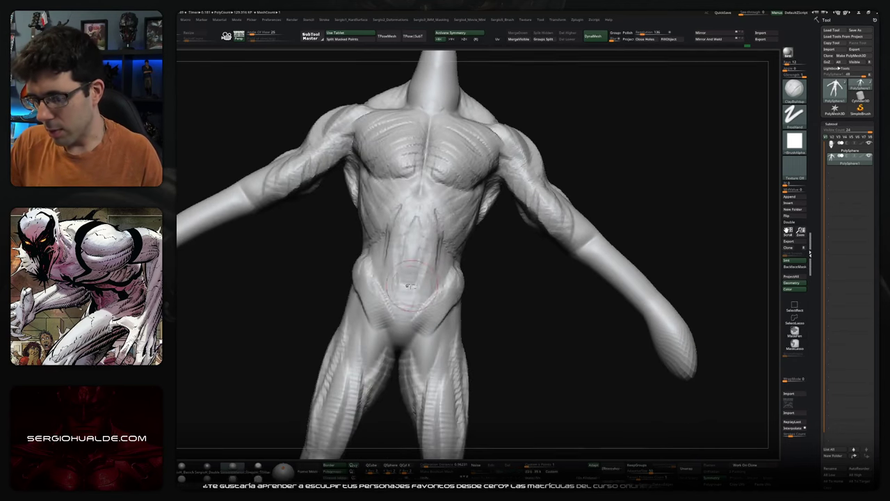
{"action": "left_click_drag", "start_coordinate": [423, 287], "coordinate": [403, 341]}
{"action": "left_click_drag", "start_coordinate": [400, 309], "coordinate": [428, 347]}
{"action": "left_click_drag", "start_coordinate": [390, 292], "coordinate": [410, 320]}
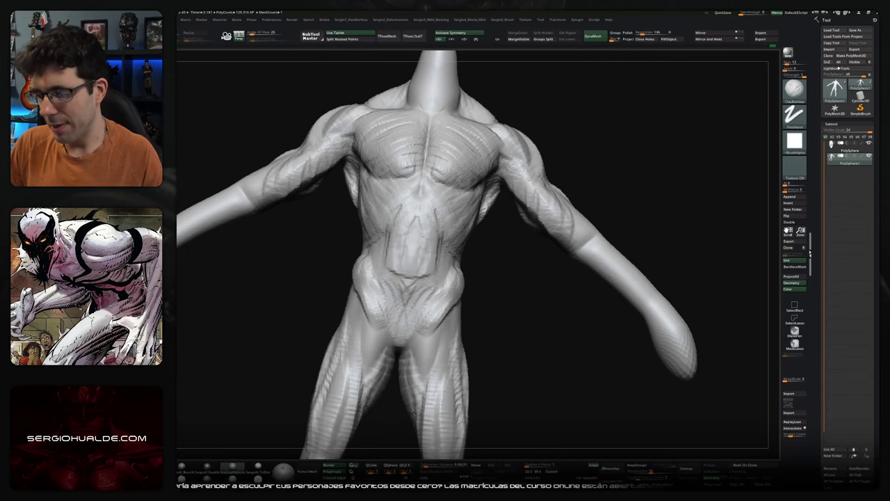
Sculpt mirrored muscle-fibre strokes down both thighs
{"action": "right_click_drag", "start_coordinate": [358, 307], "coordinate": [466, 294]}
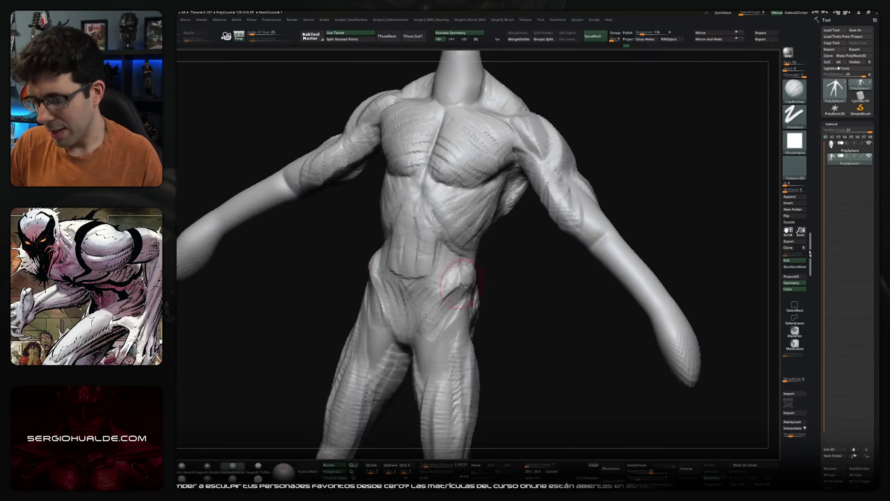
{"action": "right_click_drag", "start_coordinate": [462, 302], "coordinate": [451, 292]}
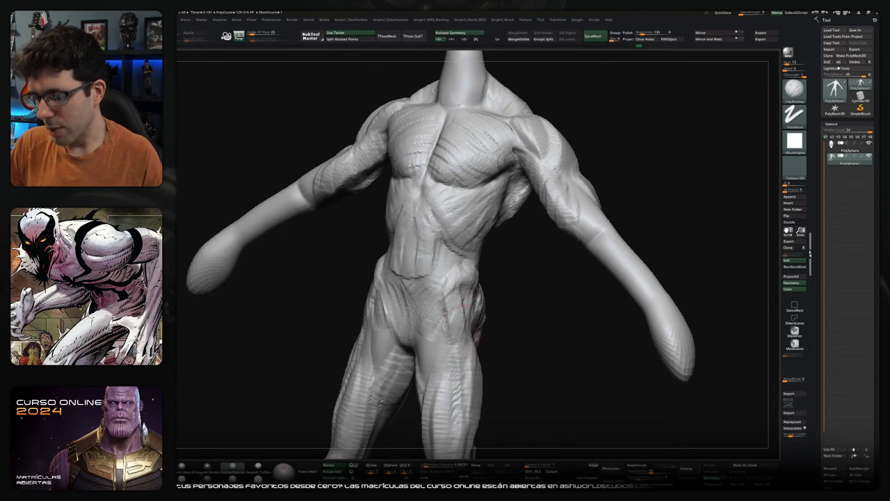
{"action": "mouse_move", "coordinate": [472, 359]}
{"action": "right_mouse_down"}
{"action": "mouse_move", "coordinate": [462, 272]}
{"action": "mouse_move", "coordinate": [449, 292]}
{"action": "right_mouse_up"}
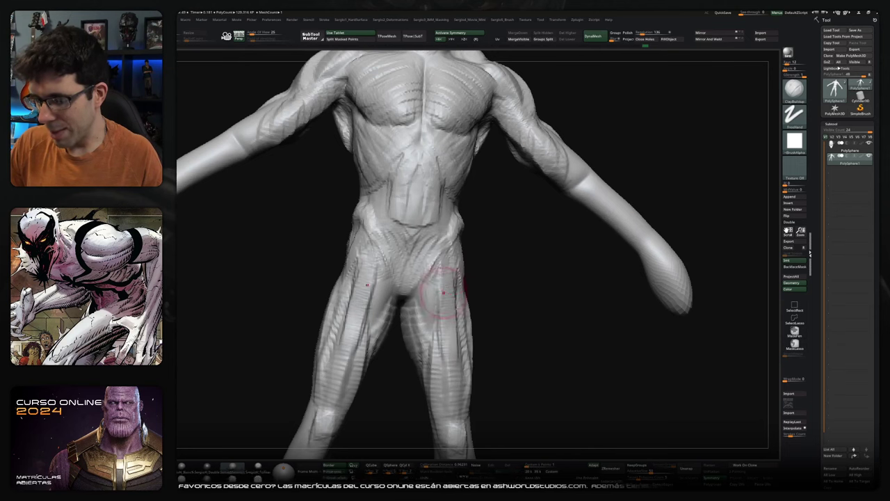
{"action": "mouse_move", "coordinate": [445, 278]}
{"action": "left_mouse_down"}
{"action": "mouse_move", "coordinate": [437, 351]}
{"action": "mouse_move", "coordinate": [448, 372]}
{"action": "mouse_move", "coordinate": [453, 364]}
{"action": "mouse_move", "coordinate": [443, 393]}
{"action": "left_mouse_up"}
{"action": "left_click_drag", "start_coordinate": [460, 334], "coordinate": [463, 386]}
{"action": "mouse_move", "coordinate": [438, 269]}
{"action": "left_mouse_down"}
{"action": "mouse_move", "coordinate": [431, 304]}
{"action": "mouse_move", "coordinate": [446, 352]}
{"action": "left_mouse_up"}
{"action": "mouse_move", "coordinate": [446, 362]}
{"action": "right_mouse_down", "text": "alt"}
{"action": "mouse_move", "coordinate": [445, 313]}
{"action": "mouse_move", "coordinate": [456, 292]}
{"action": "right_mouse_up", "text": "alt"}
{"action": "left_click_drag", "start_coordinate": [459, 244], "coordinate": [456, 216]}
{"action": "left_click_drag", "start_coordinate": [456, 348], "coordinate": [450, 220]}
Nudge the outer edges of both thighs with Move, then frame the hips and legs from behind
{"action": "right_click_drag", "start_coordinate": [449, 220], "coordinate": [455, 256]}
{"action": "key", "text": "b"}
{"action": "key", "text": "m"}
{"action": "key", "text": "v"}
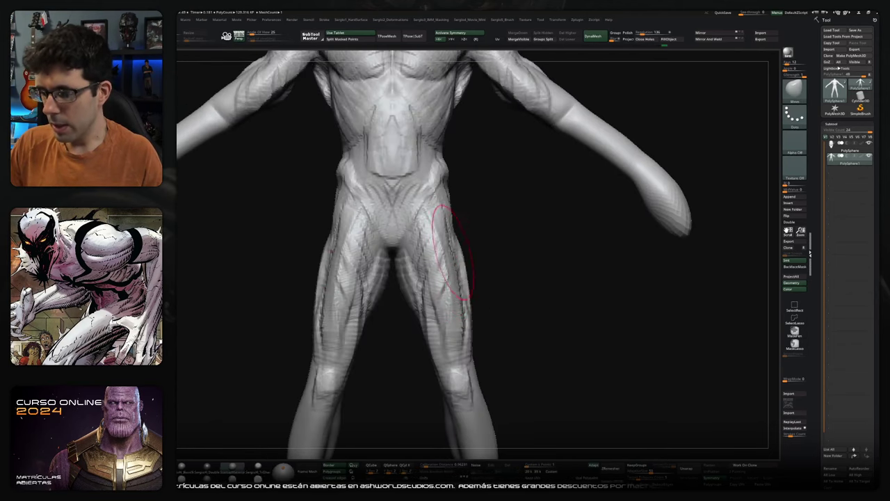
{"action": "right_click_drag", "start_coordinate": [459, 257], "coordinate": [467, 273], "text": "ctrl"}
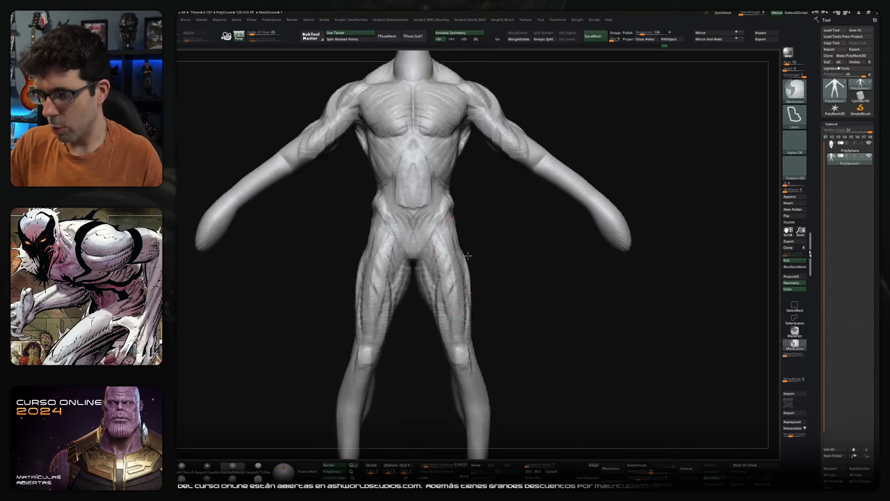
{"action": "left_click_drag", "start_coordinate": [468, 273], "coordinate": [472, 291]}
{"action": "right_click_drag", "start_coordinate": [465, 272], "coordinate": [467, 264]}
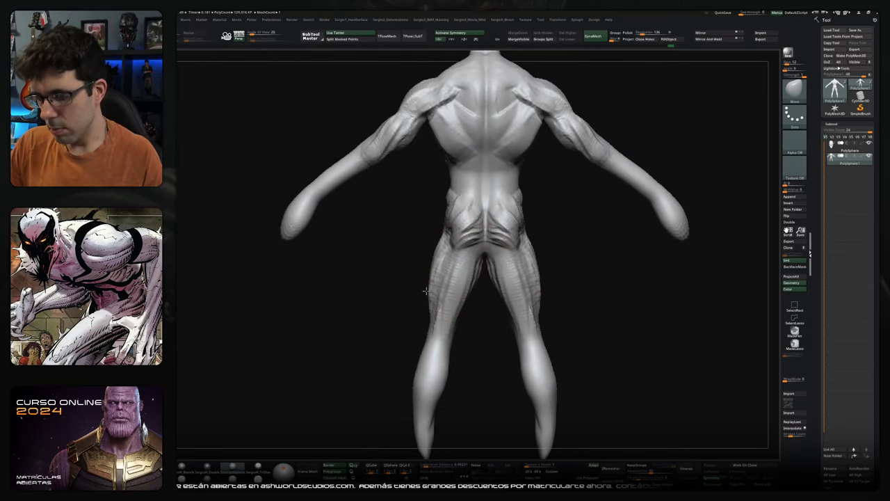
{"action": "right_click_drag", "start_coordinate": [435, 255], "coordinate": [456, 275]}
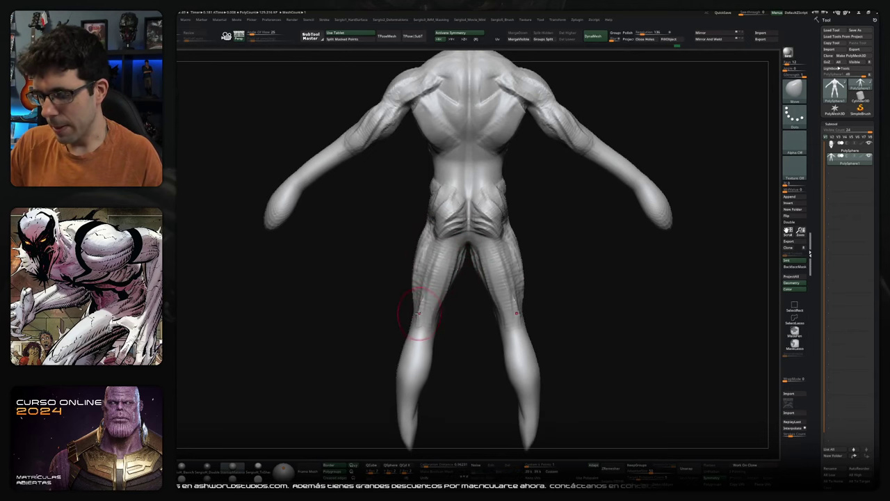
{"action": "right_click_drag", "start_coordinate": [451, 299], "coordinate": [416, 293], "text": "alt"}
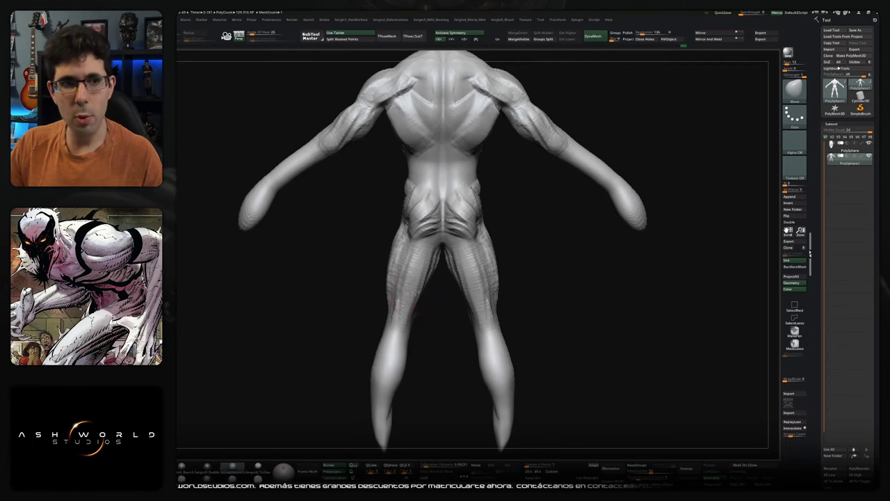
{"action": "mouse_move", "coordinate": [522, 278]}
{"action": "right_mouse_down", "text": "alt"}
{"action": "mouse_move", "coordinate": [485, 272]}
{"action": "mouse_move", "coordinate": [469, 255]}
{"action": "mouse_move", "coordinate": [478, 298]}
{"action": "mouse_move", "coordinate": [495, 265]}
{"action": "right_mouse_up", "text": "alt"}
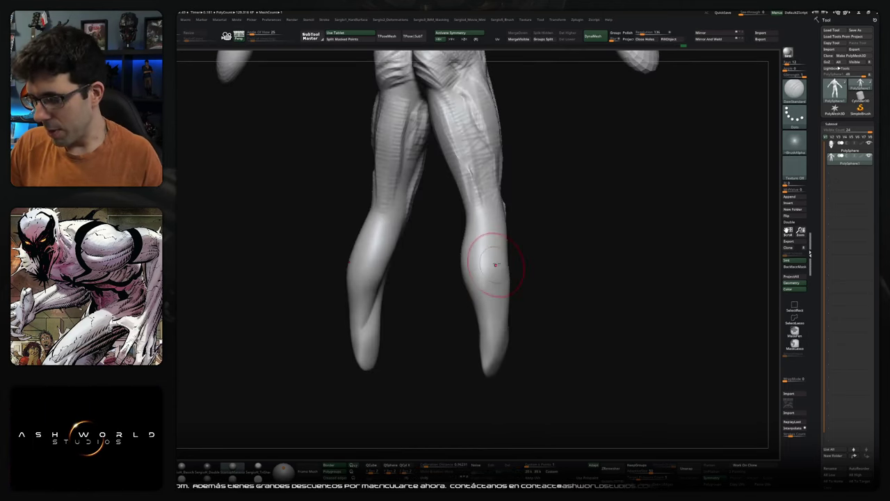
Carve a mirrored crease into both calves with ClayBuildup
{"action": "right_click_drag", "start_coordinate": [475, 293], "coordinate": [494, 271]}
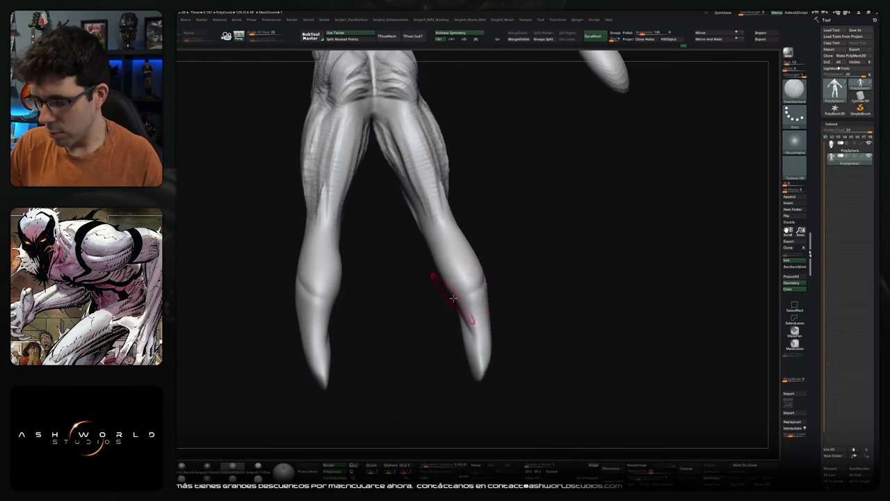
{"action": "mouse_move", "coordinate": [453, 298]}
{"action": "right_mouse_down"}
{"action": "mouse_move", "coordinate": [467, 299]}
{"action": "mouse_move", "coordinate": [452, 313]}
{"action": "mouse_move", "coordinate": [477, 297]}
{"action": "mouse_move", "coordinate": [477, 279]}
{"action": "mouse_move", "coordinate": [481, 298]}
{"action": "right_mouse_up"}
{"action": "key", "text": "b"}
{"action": "key", "text": "c"}
{"action": "key", "text": "b"}
{"action": "left_click_drag", "start_coordinate": [463, 299], "coordinate": [488, 291]}
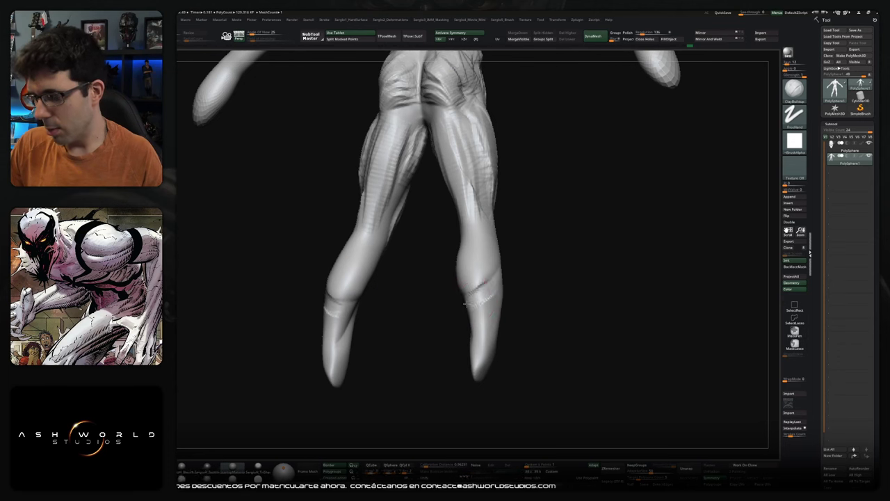
{"action": "right_click_drag", "start_coordinate": [462, 285], "coordinate": [476, 292]}
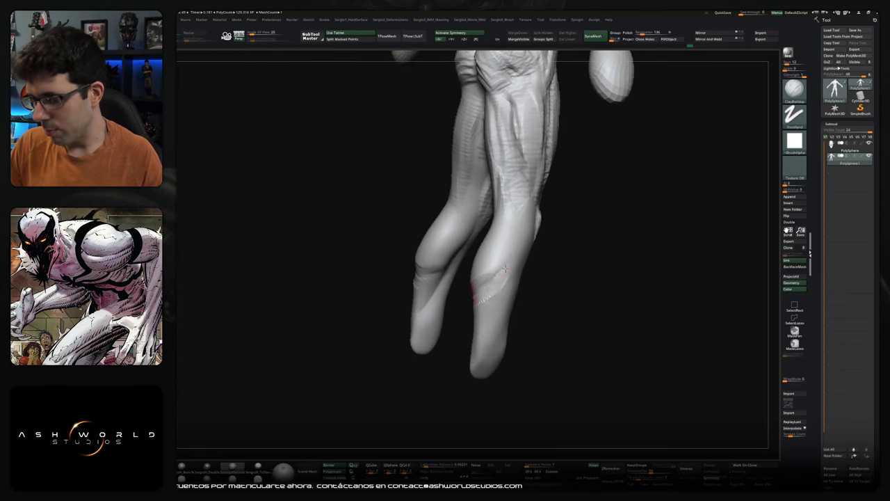
{"action": "mouse_move", "coordinate": [463, 285]}
{"action": "right_mouse_down"}
{"action": "mouse_move", "coordinate": [493, 257]}
{"action": "mouse_move", "coordinate": [435, 275]}
{"action": "mouse_move", "coordinate": [455, 237]}
{"action": "right_mouse_up"}
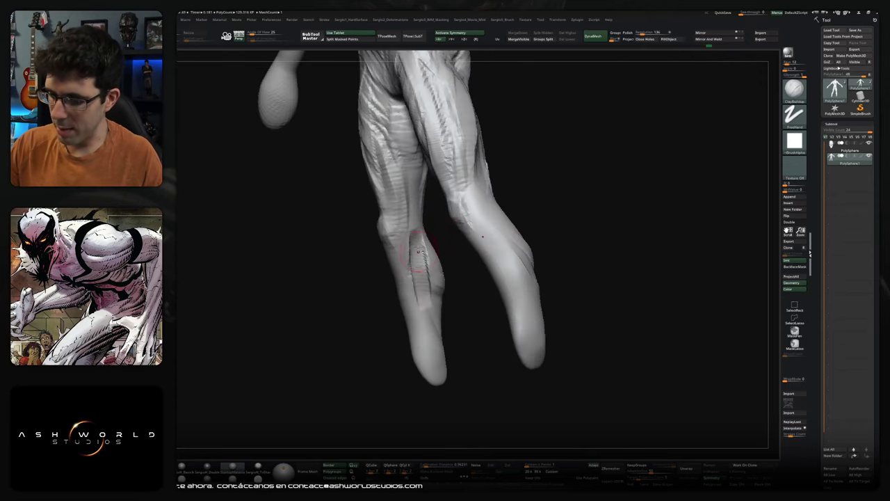
{"action": "right_click_drag", "start_coordinate": [412, 244], "coordinate": [420, 240]}
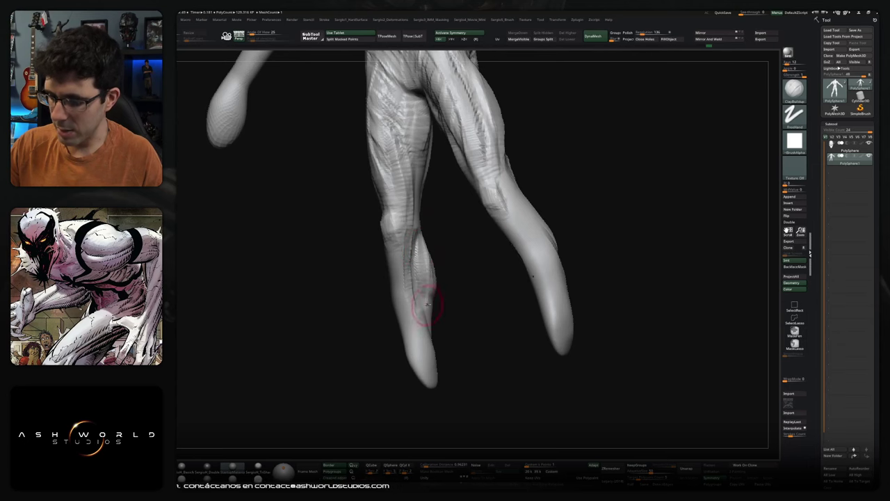
{"action": "right_click_drag", "start_coordinate": [429, 304], "coordinate": [409, 292]}
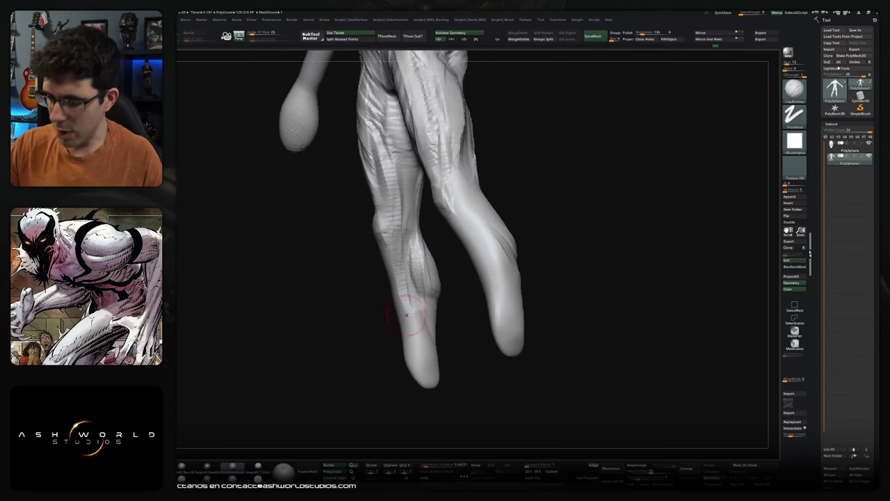
{"action": "right_click_drag", "start_coordinate": [408, 322], "coordinate": [411, 258]}
{"action": "right_click_drag", "start_coordinate": [411, 341], "coordinate": [408, 278]}
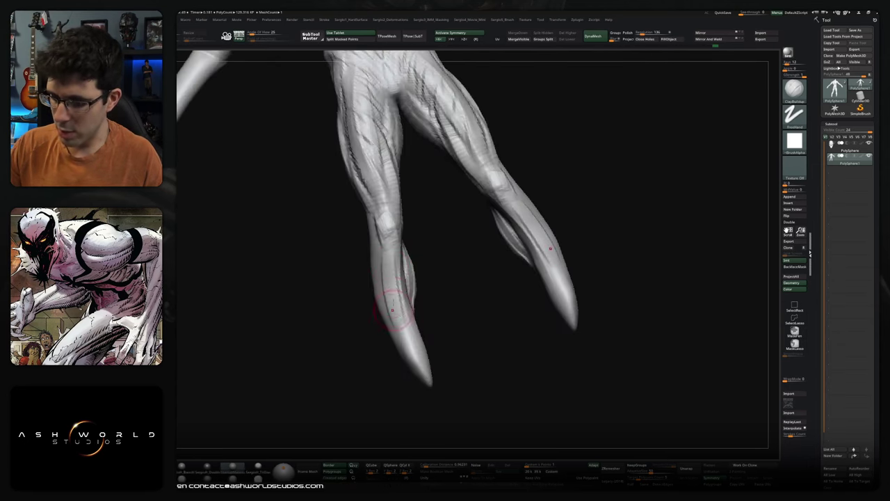
{"action": "right_click_drag", "start_coordinate": [385, 279], "coordinate": [439, 247], "text": "shift"}
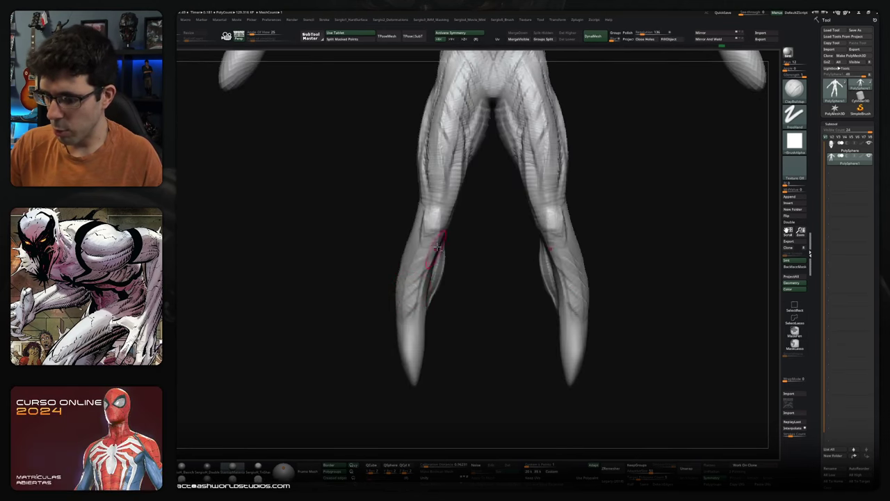
Smooth away the detail lines on the calves
{"action": "key", "text": "b"}
{"action": "key", "text": "m"}
{"action": "key", "text": "v"}
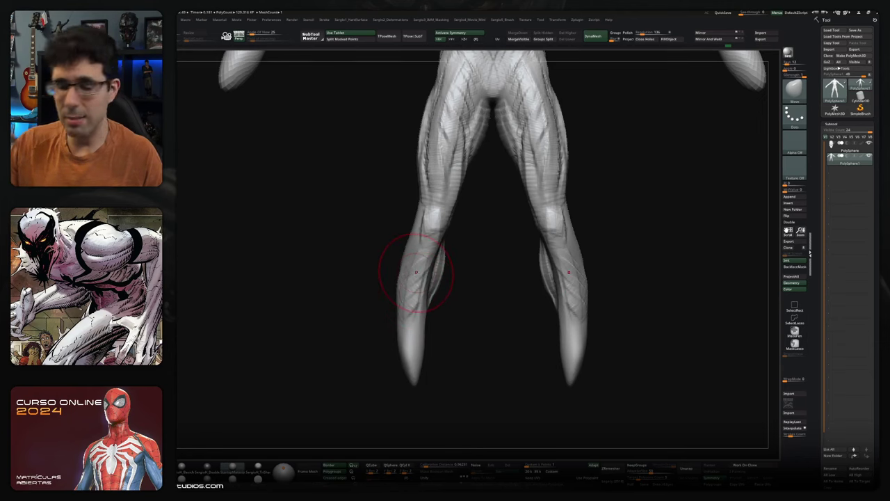
{"action": "mouse_move", "coordinate": [417, 278]}
{"action": "right_mouse_down", "text": "shift"}
{"action": "mouse_move", "coordinate": [425, 263]}
{"action": "mouse_move", "coordinate": [408, 246]}
{"action": "right_mouse_up", "text": "shift"}
{"action": "key", "text": "b"}
{"action": "key", "text": "c"}
{"action": "key", "text": "b"}
{"action": "mouse_move", "coordinate": [380, 273]}
{"action": "right_mouse_down", "text": "shift"}
{"action": "mouse_move", "coordinate": [380, 281]}
{"action": "mouse_move", "coordinate": [365, 236]}
{"action": "right_mouse_up", "text": "shift"}
{"action": "left_click_drag", "start_coordinate": [364, 235], "coordinate": [358, 258], "text": "shift"}
{"action": "left_click_drag", "start_coordinate": [240, 188], "coordinate": [229, 216], "text": "shift"}
{"action": "left_click_drag", "start_coordinate": [368, 223], "coordinate": [362, 254], "text": "shift"}
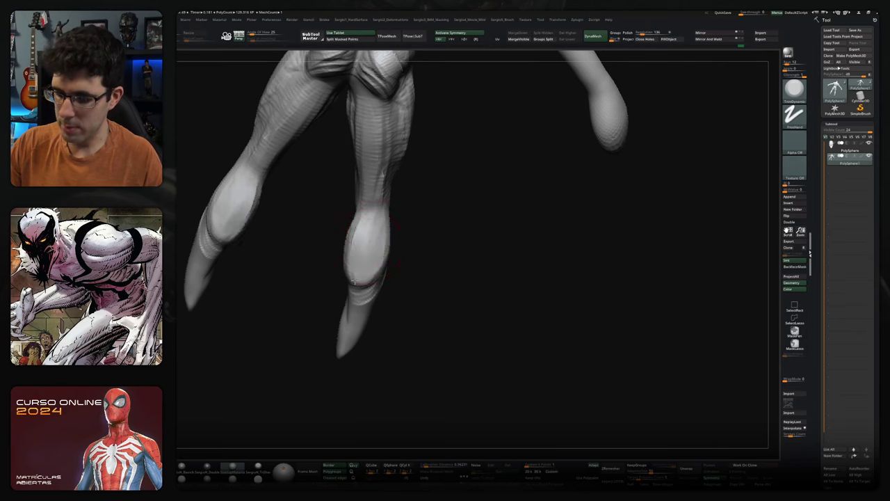
{"action": "right_click_drag", "start_coordinate": [361, 243], "coordinate": [365, 241]}
Sculpt crease strokes along the front and lower surface of the leg
{"action": "mouse_move", "coordinate": [345, 281]}
{"action": "right_mouse_down"}
{"action": "mouse_move", "coordinate": [378, 258]}
{"action": "mouse_move", "coordinate": [367, 253]}
{"action": "mouse_move", "coordinate": [453, 285]}
{"action": "mouse_move", "coordinate": [437, 283]}
{"action": "right_mouse_up"}
{"action": "left_click_drag", "start_coordinate": [437, 284], "coordinate": [418, 282]}
{"action": "left_click_drag", "start_coordinate": [428, 236], "coordinate": [417, 348]}
{"action": "left_click_drag", "start_coordinate": [463, 254], "coordinate": [456, 334]}
{"action": "mouse_move", "coordinate": [445, 230]}
{"action": "left_mouse_down"}
{"action": "mouse_move", "coordinate": [423, 273]}
{"action": "mouse_move", "coordinate": [431, 295]}
{"action": "mouse_move", "coordinate": [415, 272]}
{"action": "mouse_move", "coordinate": [425, 297]}
{"action": "mouse_move", "coordinate": [465, 313]}
{"action": "mouse_move", "coordinate": [460, 288]}
{"action": "mouse_move", "coordinate": [469, 288]}
{"action": "left_mouse_up"}
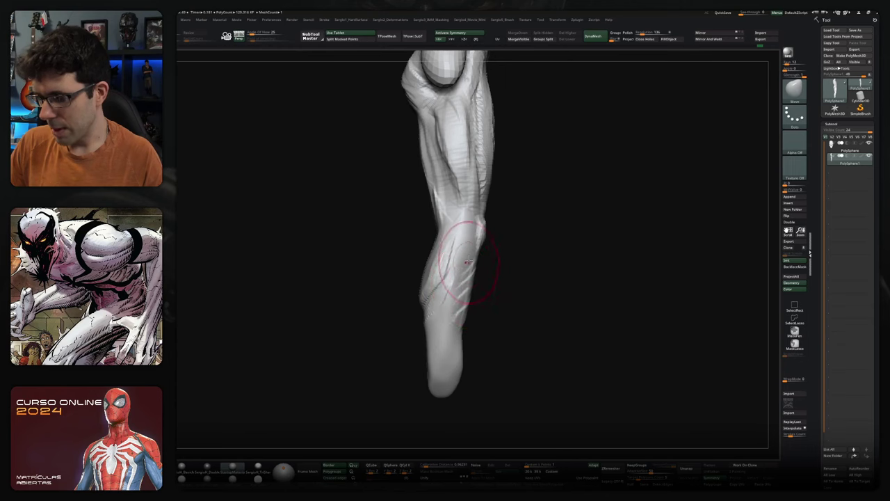
Unhide the hidden leg and hands and zoom out to the whole figure
{"action": "left_click", "coordinate": [529, 265], "text": "ctrl+shift"}
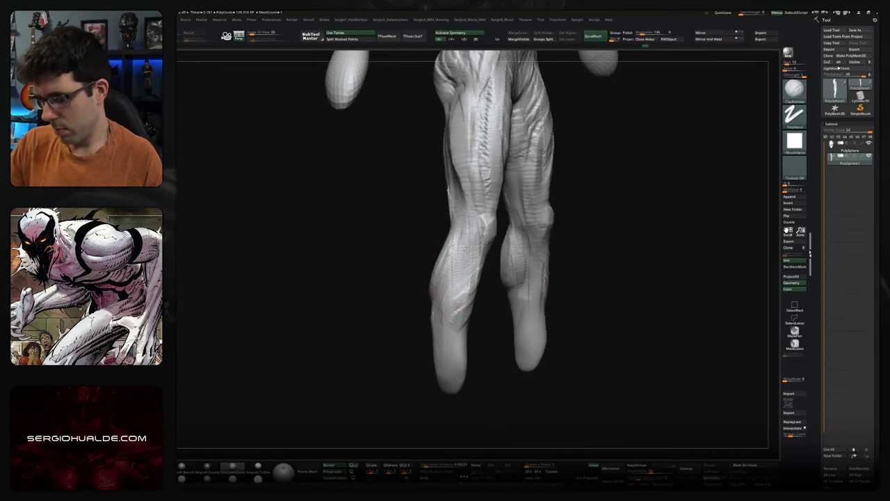
{"action": "right_click_drag", "start_coordinate": [466, 250], "coordinate": [469, 339]}
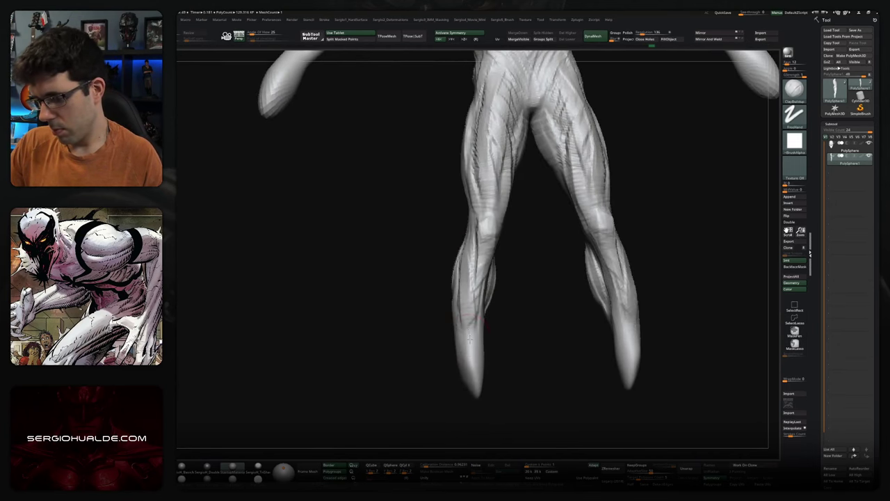
{"action": "right_click_drag", "start_coordinate": [466, 345], "coordinate": [440, 311]}
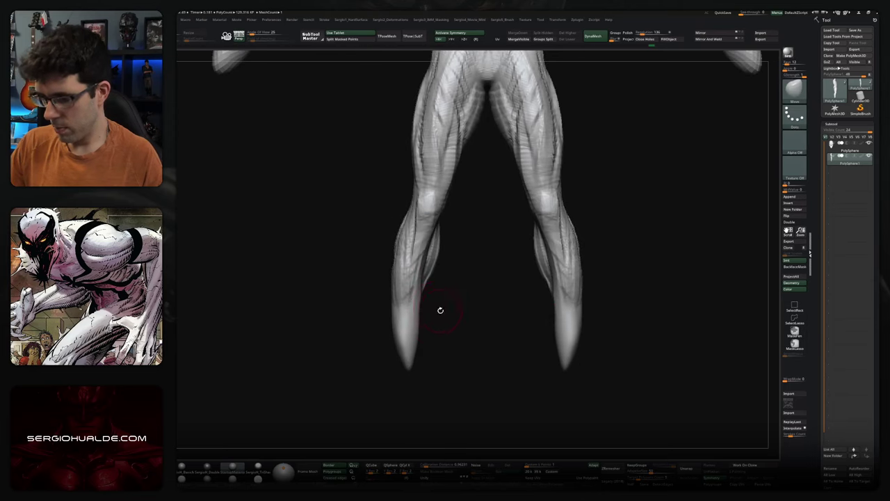
{"action": "mouse_move", "coordinate": [421, 336]}
{"action": "right_mouse_down", "text": "alt"}
{"action": "mouse_move", "coordinate": [439, 337]}
{"action": "mouse_move", "coordinate": [509, 288]}
{"action": "mouse_move", "coordinate": [467, 304]}
{"action": "mouse_move", "coordinate": [477, 304]}
{"action": "mouse_move", "coordinate": [445, 284]}
{"action": "mouse_move", "coordinate": [468, 225]}
{"action": "right_mouse_up", "text": "alt"}
Refine and deepen both shoulder blades, including their lower areas
{"action": "mouse_move", "coordinate": [469, 339]}
{"action": "right_mouse_down", "text": "alt"}
{"action": "mouse_move", "coordinate": [451, 282]}
{"action": "mouse_move", "coordinate": [485, 249]}
{"action": "right_mouse_up", "text": "alt"}
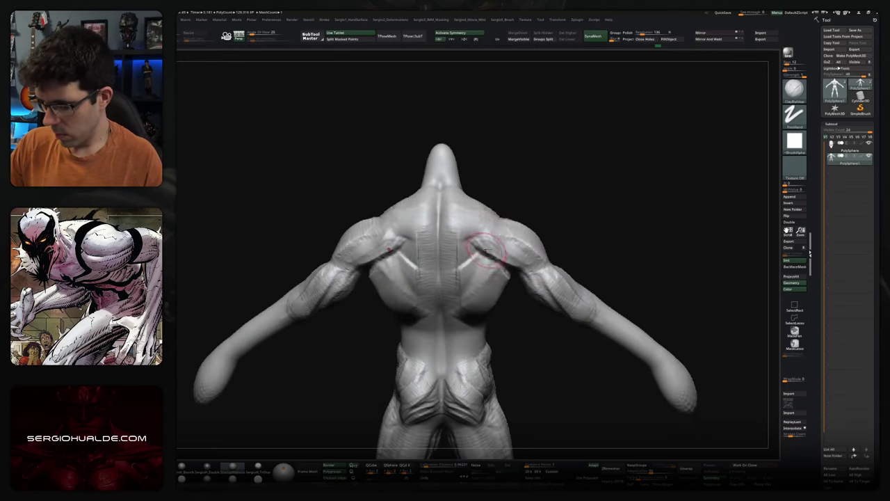
{"action": "mouse_move", "coordinate": [475, 240]}
{"action": "left_mouse_down"}
{"action": "mouse_move", "coordinate": [487, 251]}
{"action": "mouse_move", "coordinate": [467, 234]}
{"action": "mouse_move", "coordinate": [471, 256]}
{"action": "left_mouse_up"}
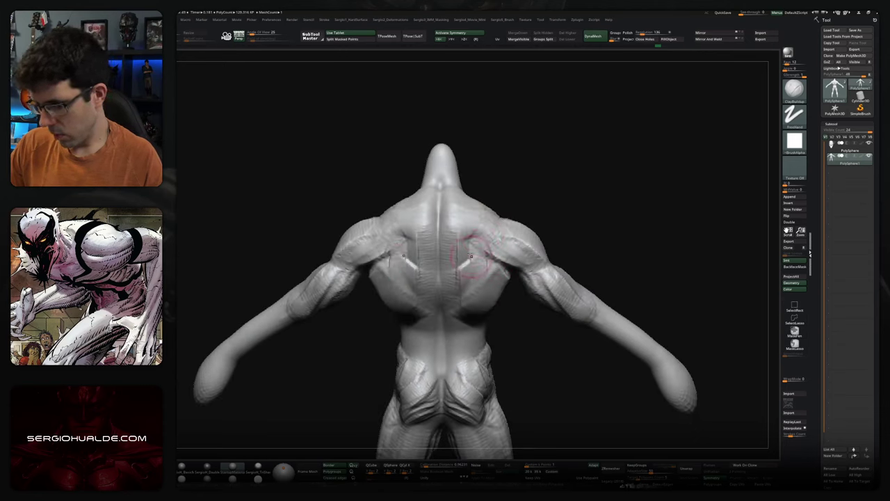
{"action": "right_click_drag", "start_coordinate": [483, 302], "coordinate": [498, 280]}
{"action": "left_click_drag", "start_coordinate": [490, 265], "coordinate": [494, 285]}
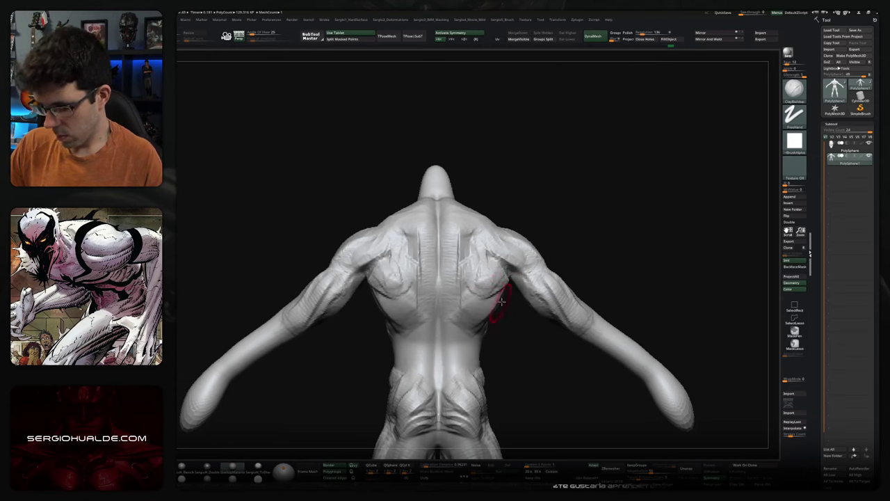
{"action": "right_click_drag", "start_coordinate": [498, 304], "coordinate": [480, 318]}
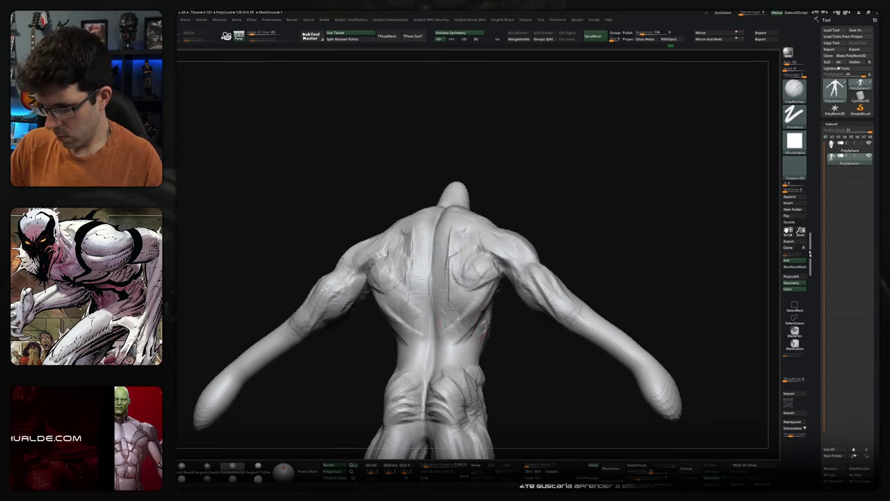
{"action": "right_click_drag", "start_coordinate": [453, 338], "coordinate": [443, 282]}
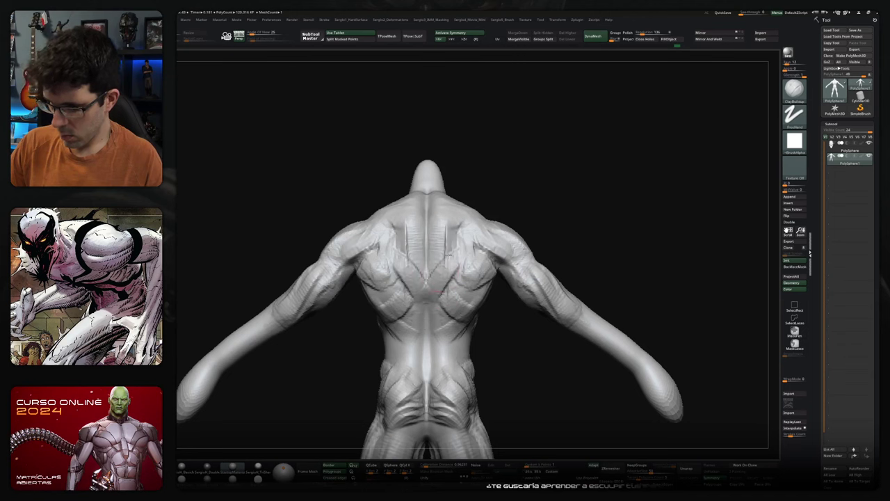
{"action": "right_click_drag", "start_coordinate": [460, 224], "coordinate": [434, 256]}
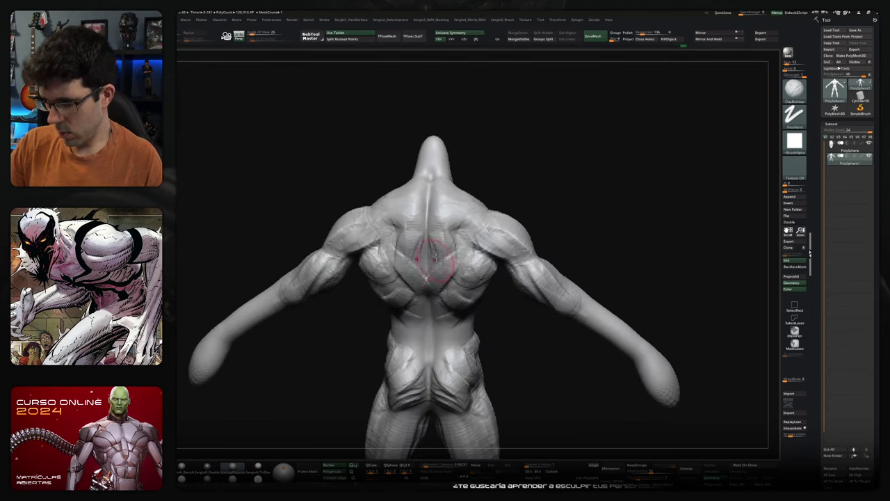
Carve mirrored grooves down the upper back, neck and lower back
{"action": "mouse_move", "coordinate": [427, 187]}
{"action": "left_mouse_down"}
{"action": "mouse_move", "coordinate": [426, 243]}
{"action": "mouse_move", "coordinate": [431, 200]}
{"action": "left_mouse_up"}
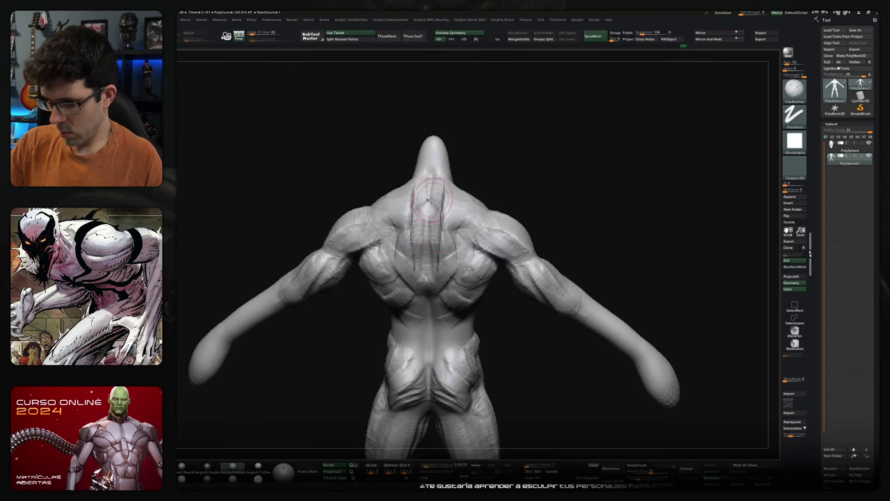
{"action": "right_click_drag", "start_coordinate": [428, 202], "coordinate": [432, 167]}
{"action": "mouse_move", "coordinate": [432, 162]}
{"action": "left_mouse_down"}
{"action": "mouse_move", "coordinate": [456, 205]}
{"action": "mouse_move", "coordinate": [441, 240]}
{"action": "left_mouse_up"}
{"action": "right_click_drag", "start_coordinate": [441, 240], "coordinate": [445, 208]}
{"action": "right_click_drag", "start_coordinate": [435, 262], "coordinate": [454, 259]}
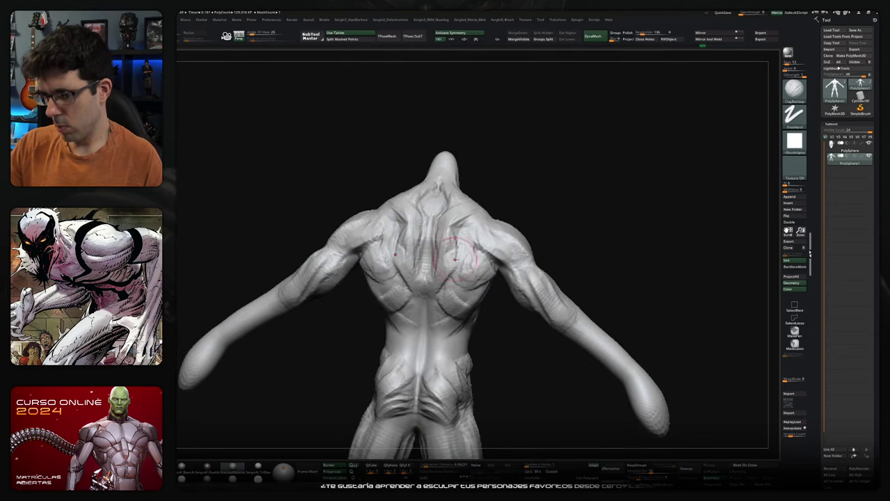
{"action": "mouse_move", "coordinate": [440, 291]}
{"action": "right_mouse_down"}
{"action": "mouse_move", "coordinate": [463, 295]}
{"action": "mouse_move", "coordinate": [536, 263]}
{"action": "mouse_move", "coordinate": [466, 270]}
{"action": "right_mouse_up"}
{"action": "mouse_move", "coordinate": [468, 269]}
{"action": "left_mouse_down"}
{"action": "mouse_move", "coordinate": [465, 322]}
{"action": "mouse_move", "coordinate": [483, 348]}
{"action": "mouse_move", "coordinate": [487, 299]}
{"action": "left_mouse_up"}
Swell the buttocks into fuller, rounded glutes using the Move and Inflate brushes
{"action": "key", "text": "shift"}
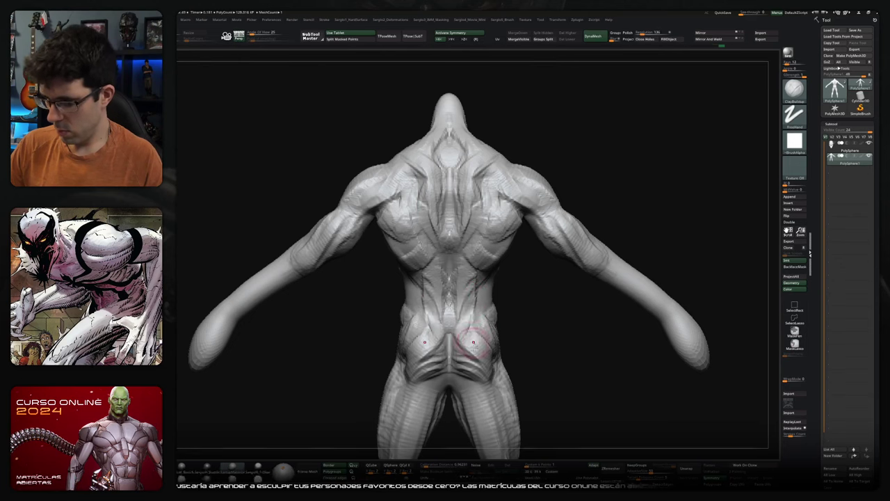
{"action": "mouse_move", "coordinate": [474, 338]}
{"action": "right_mouse_down"}
{"action": "mouse_move", "coordinate": [505, 336]}
{"action": "mouse_move", "coordinate": [490, 332]}
{"action": "mouse_move", "coordinate": [478, 348]}
{"action": "mouse_move", "coordinate": [472, 341]}
{"action": "right_mouse_up"}
{"action": "key", "text": "b"}
{"action": "key", "text": "m"}
{"action": "key", "text": "v"}
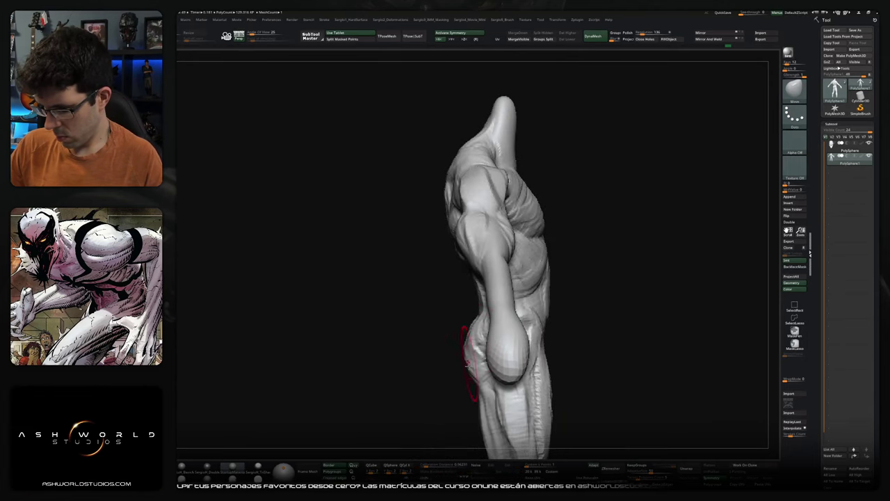
{"action": "right_click_drag", "start_coordinate": [468, 363], "coordinate": [461, 375]}
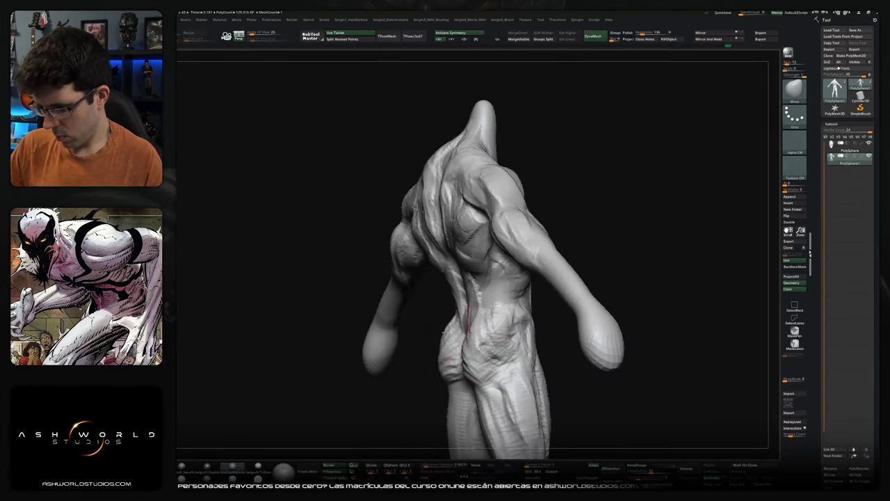
{"action": "right_click_drag", "start_coordinate": [468, 310], "coordinate": [466, 356]}
{"action": "key", "text": "b"}
{"action": "key", "text": "i"}
{"action": "key", "text": "n"}
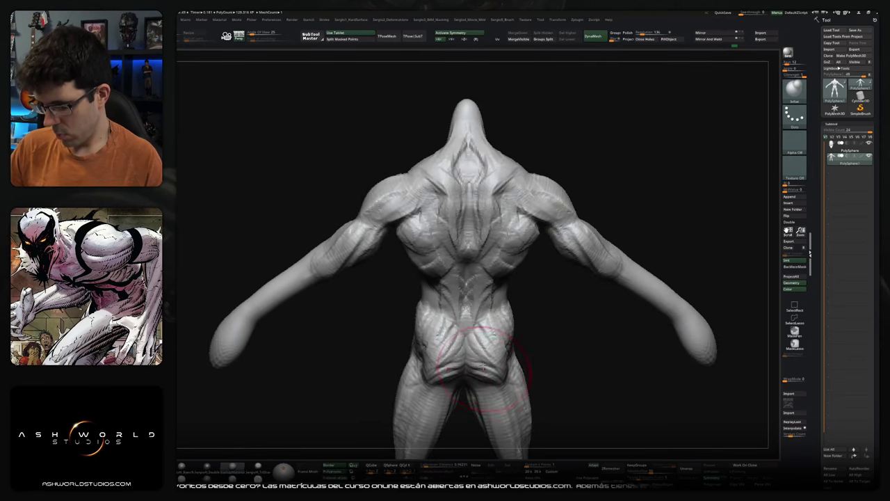
{"action": "right_click_drag", "start_coordinate": [485, 359], "coordinate": [491, 304], "text": "alt"}
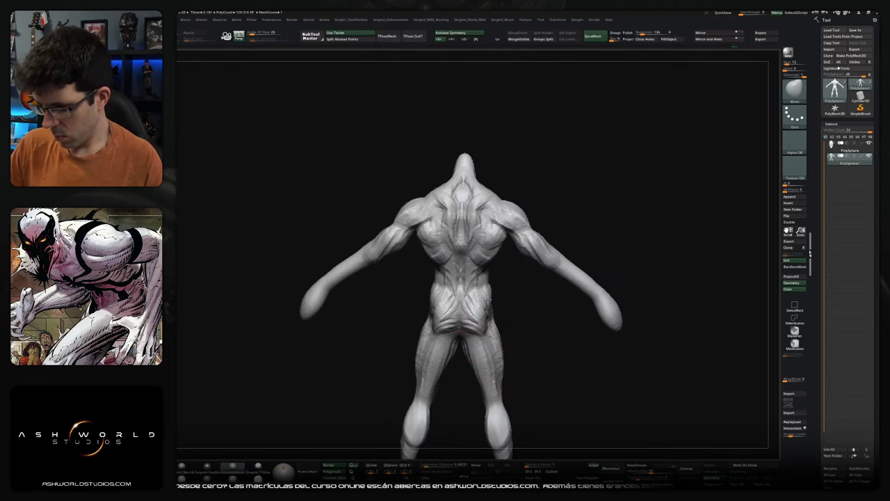
{"action": "mouse_move", "coordinate": [480, 317]}
{"action": "right_mouse_down"}
{"action": "mouse_move", "coordinate": [514, 313]}
{"action": "mouse_move", "coordinate": [562, 330]}
{"action": "mouse_move", "coordinate": [569, 319]}
{"action": "mouse_move", "coordinate": [478, 303]}
{"action": "right_mouse_up"}
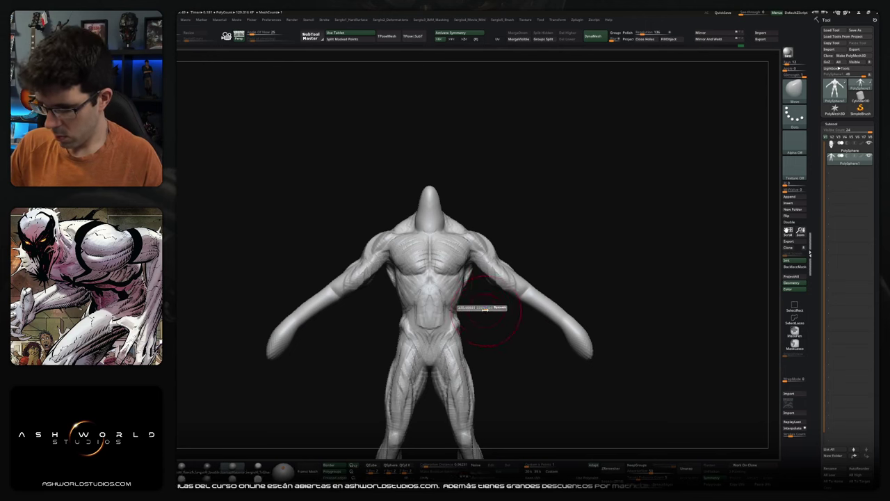
Carve ClayBuildup crease strokes across the chest and abdomen, including the lower abdomen
{"action": "left_click_drag", "start_coordinate": [465, 250], "coordinate": [460, 277], "text": "ctrl"}
{"action": "right_click_drag", "start_coordinate": [459, 277], "coordinate": [471, 271], "text": "ctrl"}
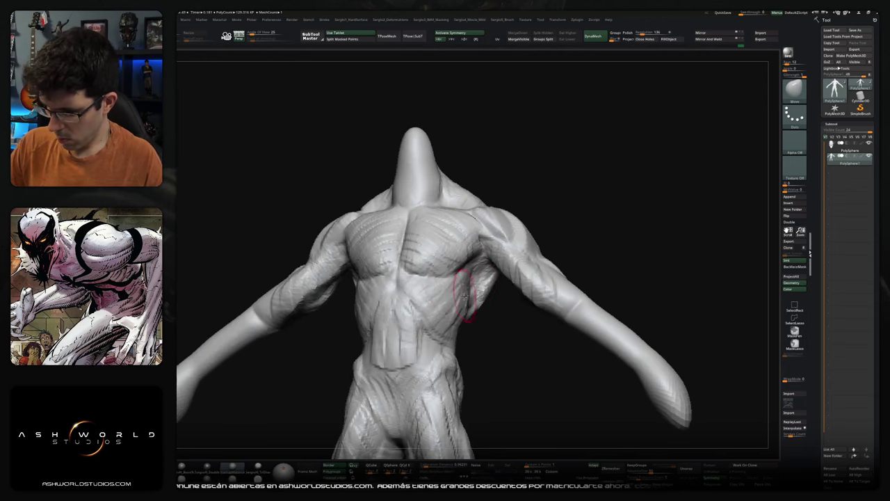
{"action": "right_click_drag", "start_coordinate": [447, 325], "coordinate": [427, 317]}
{"action": "key", "text": "b"}
{"action": "key", "text": "c"}
{"action": "key", "text": "b"}
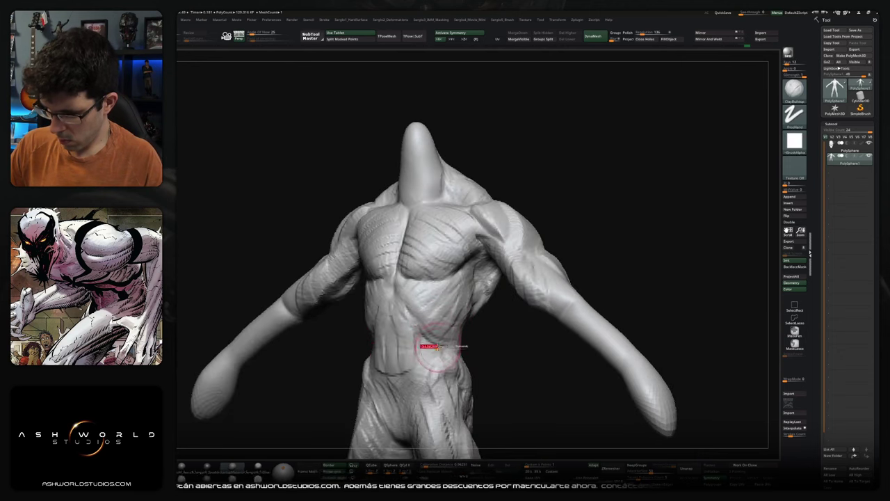
{"action": "mouse_move", "coordinate": [441, 311]}
{"action": "right_mouse_down"}
{"action": "mouse_move", "coordinate": [459, 273]}
{"action": "mouse_move", "coordinate": [487, 296]}
{"action": "right_mouse_up"}
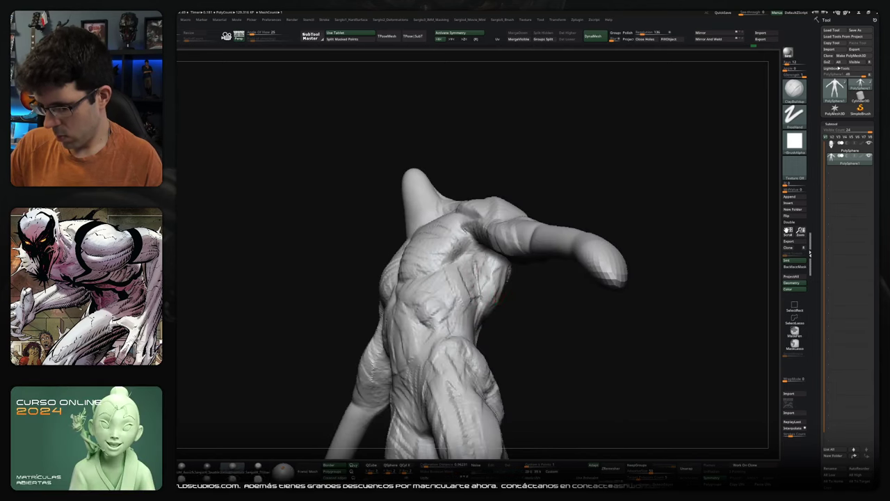
{"action": "right_click_drag", "start_coordinate": [500, 291], "coordinate": [480, 306]}
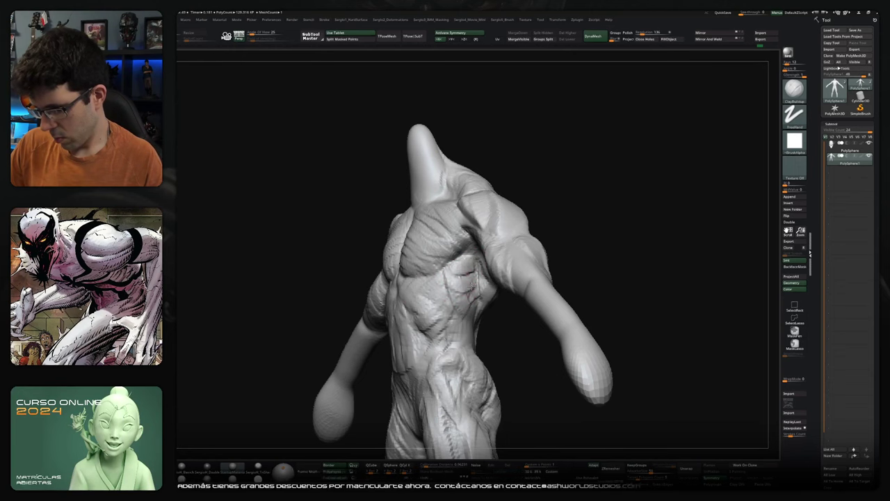
{"action": "right_click_drag", "start_coordinate": [472, 304], "coordinate": [480, 275]}
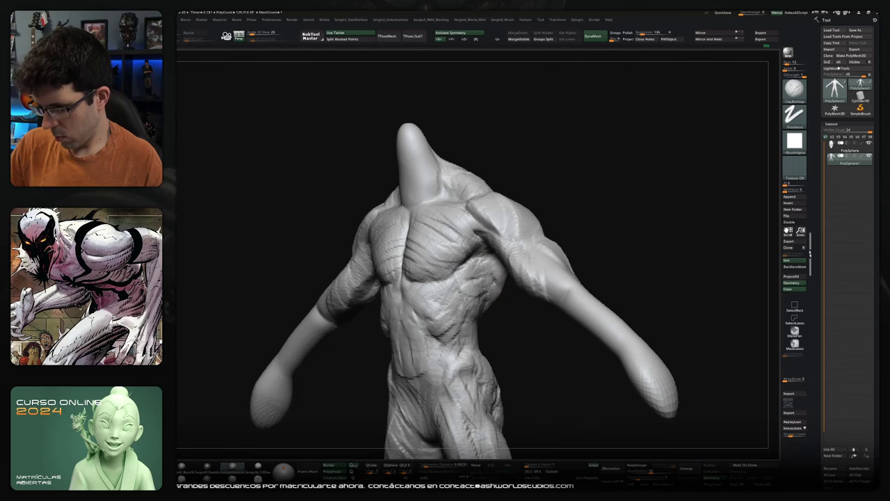
{"action": "right_click_drag", "start_coordinate": [480, 311], "coordinate": [453, 275]}
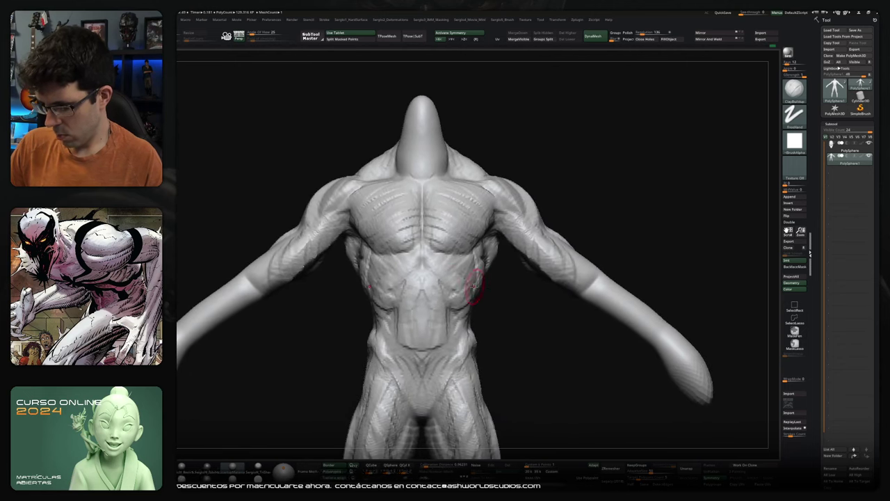
{"action": "left_click_drag", "start_coordinate": [400, 270], "coordinate": [442, 265]}
{"action": "left_click_drag", "start_coordinate": [389, 293], "coordinate": [449, 287]}
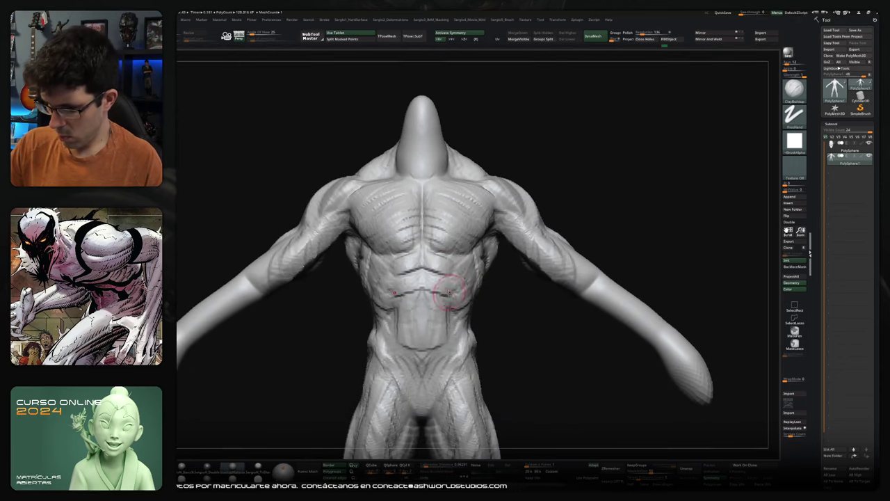
{"action": "mouse_move", "coordinate": [394, 317]}
{"action": "left_mouse_down"}
{"action": "mouse_move", "coordinate": [449, 315]}
{"action": "mouse_move", "coordinate": [403, 332]}
{"action": "mouse_move", "coordinate": [453, 348]}
{"action": "mouse_move", "coordinate": [501, 348]}
{"action": "left_mouse_up"}
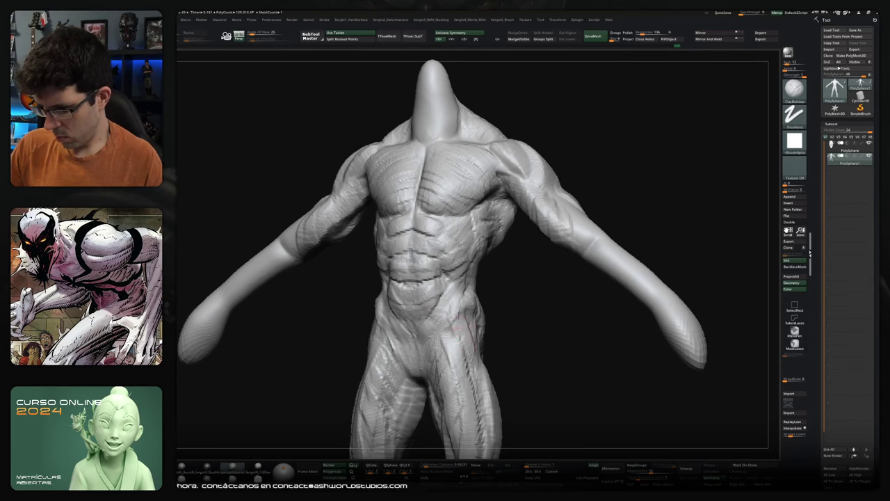
Sculpt surface detail and striations into both forearms, working around the right forearm
{"action": "right_click_drag", "start_coordinate": [455, 320], "coordinate": [532, 324]}
{"action": "mouse_move", "coordinate": [546, 280]}
{"action": "right_mouse_down"}
{"action": "mouse_move", "coordinate": [536, 255]}
{"action": "mouse_move", "coordinate": [555, 247]}
{"action": "right_mouse_up"}
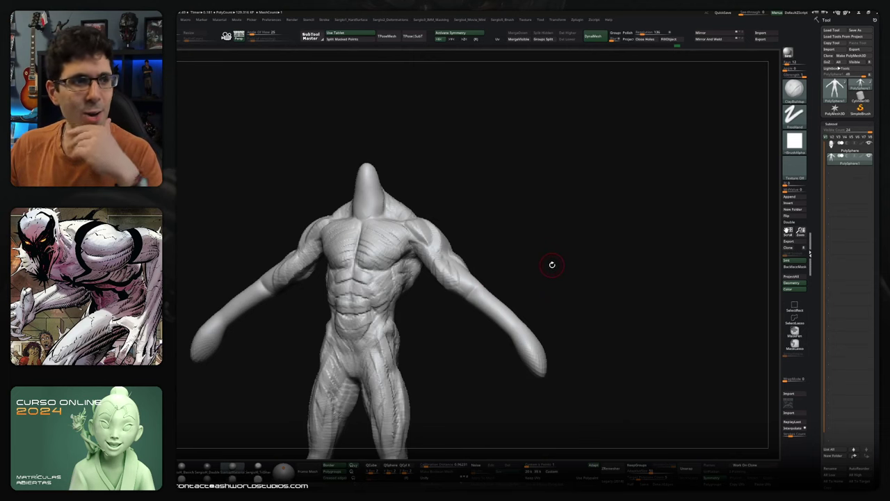
{"action": "mouse_move", "coordinate": [557, 256]}
{"action": "right_mouse_down"}
{"action": "mouse_move", "coordinate": [477, 278]}
{"action": "mouse_move", "coordinate": [458, 269]}
{"action": "right_mouse_up"}
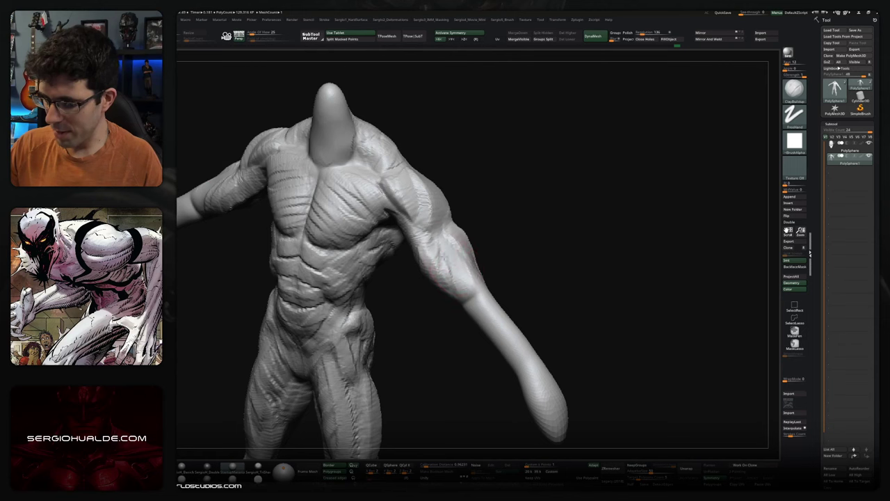
{"action": "left_click_drag", "start_coordinate": [452, 265], "coordinate": [460, 297]}
{"action": "right_click_drag", "start_coordinate": [457, 274], "coordinate": [468, 271]}
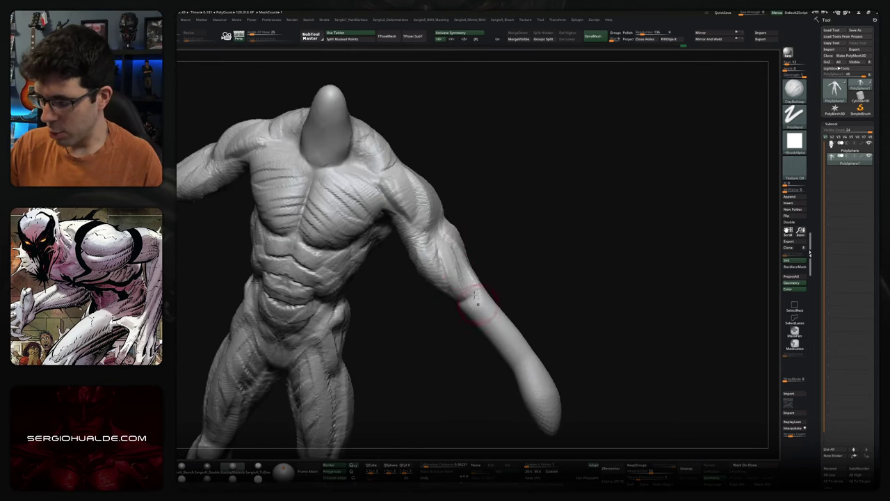
{"action": "left_click_drag", "start_coordinate": [462, 278], "coordinate": [462, 290]}
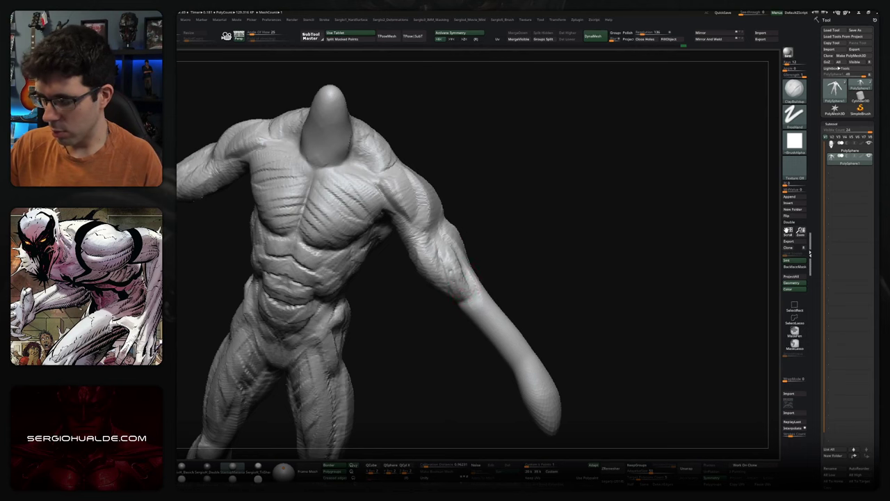
{"action": "right_click_drag", "start_coordinate": [476, 295], "coordinate": [473, 278]}
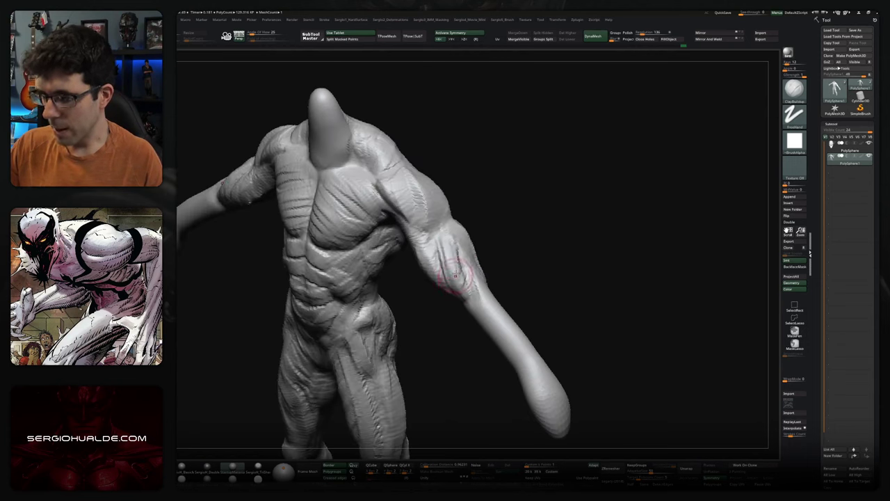
{"action": "left_click_drag", "start_coordinate": [459, 292], "coordinate": [453, 247]}
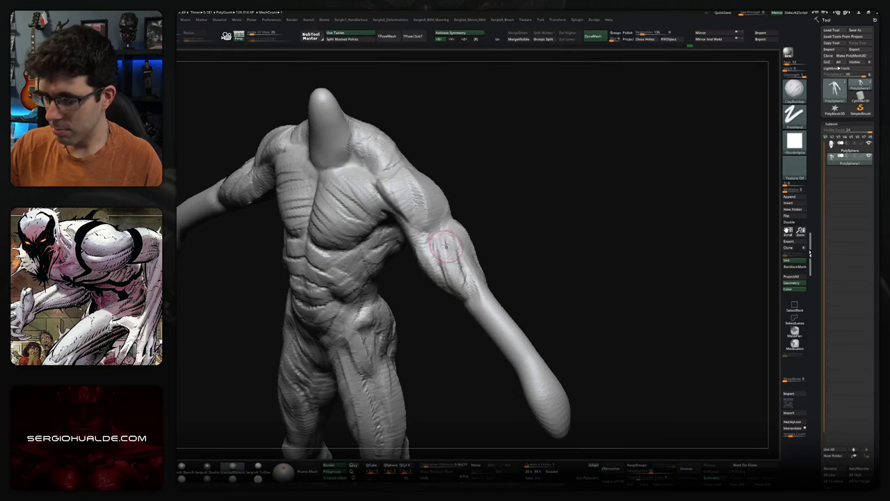
{"action": "right_click_drag", "start_coordinate": [451, 287], "coordinate": [465, 275]}
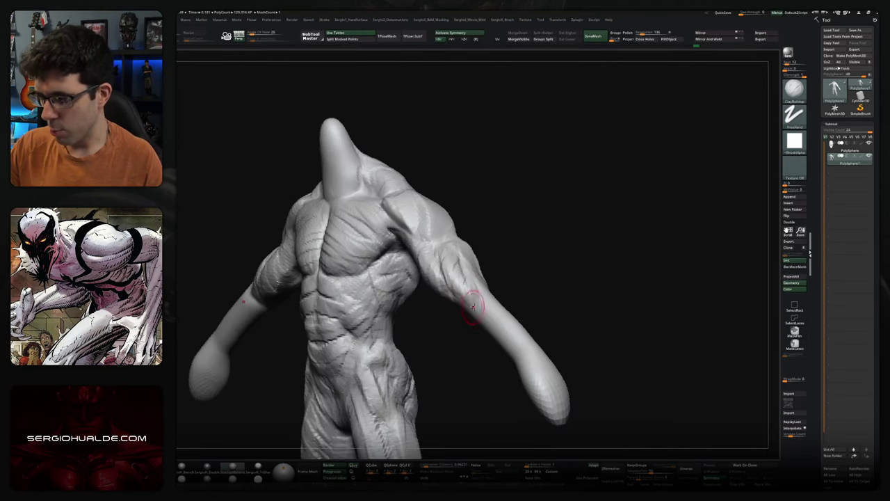
{"action": "mouse_move", "coordinate": [473, 306]}
{"action": "right_mouse_down"}
{"action": "mouse_move", "coordinate": [462, 298]}
{"action": "mouse_move", "coordinate": [448, 307]}
{"action": "mouse_move", "coordinate": [453, 291]}
{"action": "mouse_move", "coordinate": [441, 300]}
{"action": "right_mouse_up"}
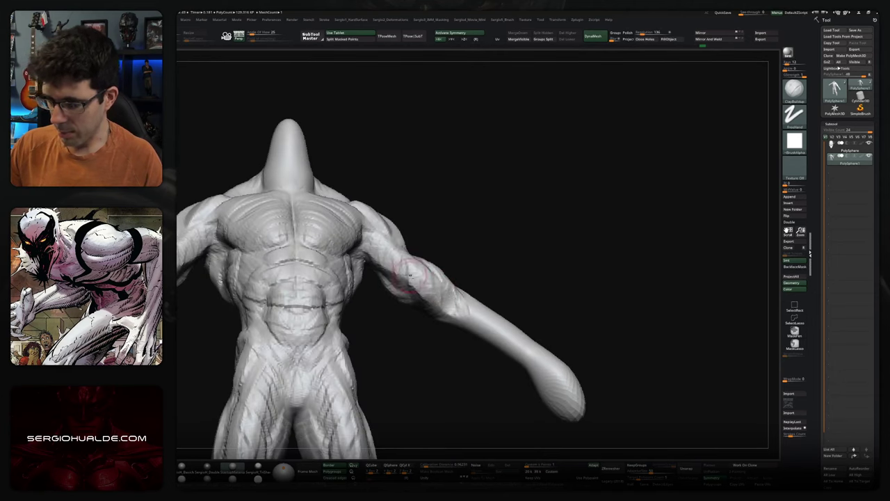
{"action": "mouse_move", "coordinate": [404, 285]}
{"action": "right_mouse_down"}
{"action": "mouse_move", "coordinate": [384, 273]}
{"action": "mouse_move", "coordinate": [377, 278]}
{"action": "mouse_move", "coordinate": [395, 285]}
{"action": "mouse_move", "coordinate": [393, 273]}
{"action": "mouse_move", "coordinate": [421, 264]}
{"action": "mouse_move", "coordinate": [399, 253]}
{"action": "mouse_move", "coordinate": [383, 266]}
{"action": "mouse_move", "coordinate": [424, 271]}
{"action": "mouse_move", "coordinate": [390, 272]}
{"action": "mouse_move", "coordinate": [423, 294]}
{"action": "mouse_move", "coordinate": [417, 267]}
{"action": "right_mouse_up"}
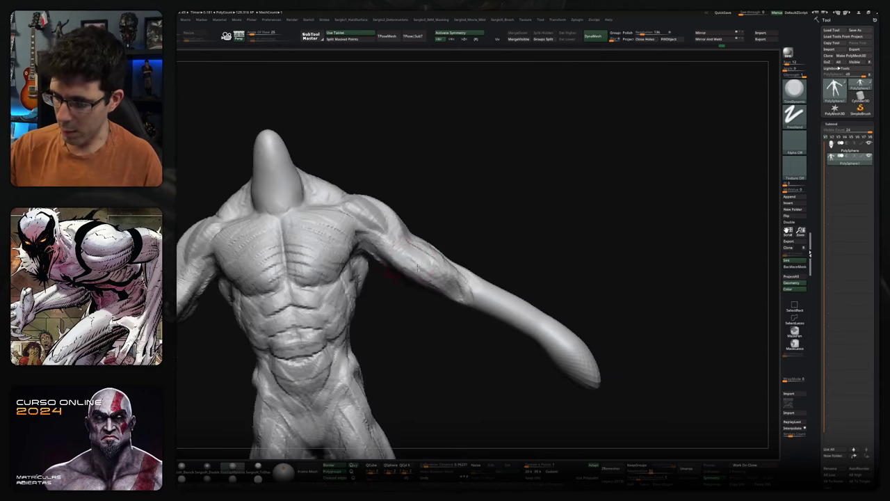
{"action": "mouse_move", "coordinate": [456, 292]}
{"action": "right_mouse_down"}
{"action": "mouse_move", "coordinate": [457, 321]}
{"action": "mouse_move", "coordinate": [452, 290]}
{"action": "mouse_move", "coordinate": [405, 271]}
{"action": "mouse_move", "coordinate": [464, 255]}
{"action": "mouse_move", "coordinate": [466, 272]}
{"action": "mouse_move", "coordinate": [464, 263]}
{"action": "mouse_move", "coordinate": [494, 281]}
{"action": "mouse_move", "coordinate": [483, 268]}
{"action": "mouse_move", "coordinate": [538, 252]}
{"action": "mouse_move", "coordinate": [522, 230]}
{"action": "mouse_move", "coordinate": [482, 320]}
{"action": "mouse_move", "coordinate": [483, 294]}
{"action": "mouse_move", "coordinate": [467, 302]}
{"action": "mouse_move", "coordinate": [521, 294]}
{"action": "mouse_move", "coordinate": [523, 286]}
{"action": "right_mouse_up"}
{"action": "key", "text": "b"}
{"action": "key", "text": "c"}
{"action": "key", "text": "b"}
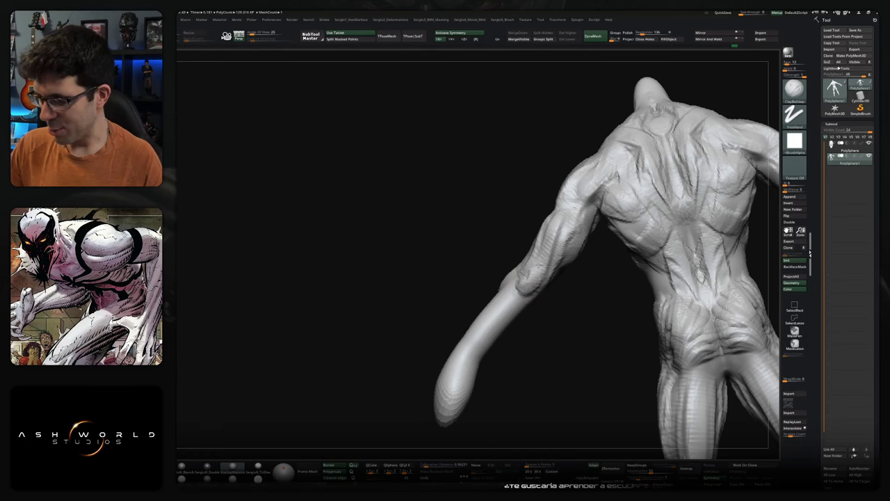
Hide the torso and legs with a Ctrl+Shift box selection around the arms
{"action": "mouse_move", "coordinate": [523, 286]}
{"action": "right_mouse_down"}
{"action": "mouse_move", "coordinate": [507, 265]}
{"action": "mouse_move", "coordinate": [491, 318]}
{"action": "right_mouse_up"}
{"action": "key", "text": "b"}
{"action": "key", "text": "m"}
{"action": "key", "text": "v"}
{"action": "key", "text": "ctrl+shift"}
{"action": "mouse_move", "coordinate": [398, 189]}
{"action": "left_mouse_down", "text": "ctrl+shift"}
{"action": "mouse_move", "coordinate": [571, 365]}
{"action": "mouse_move", "coordinate": [577, 344]}
{"action": "left_mouse_up", "text": "ctrl+shift"}
{"action": "mouse_move", "coordinate": [577, 343]}
{"action": "right_mouse_down"}
{"action": "mouse_move", "coordinate": [550, 341]}
{"action": "mouse_move", "coordinate": [515, 295]}
{"action": "mouse_move", "coordinate": [561, 278]}
{"action": "mouse_move", "coordinate": [544, 258]}
{"action": "right_mouse_up"}
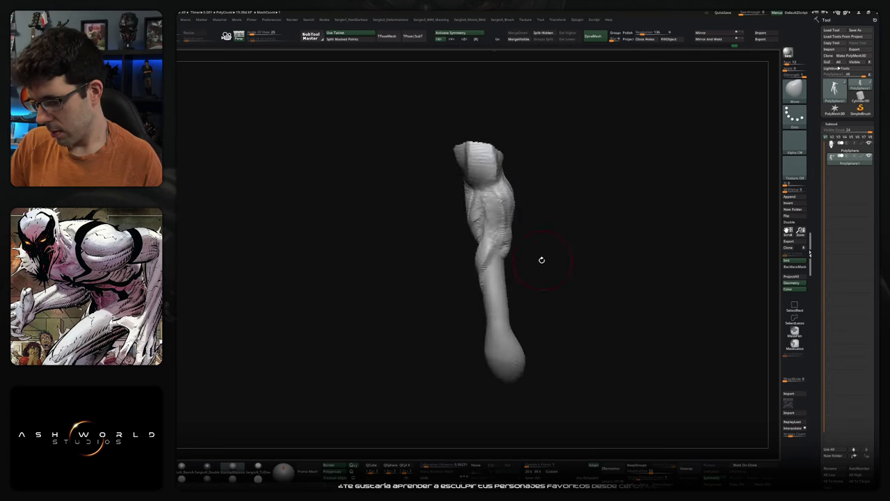
Mask the upper arm and bend the forearm at the elbow with the Transpose gizmo
{"action": "left_click_drag", "start_coordinate": [531, 246], "coordinate": [423, 321], "text": "ctrl"}
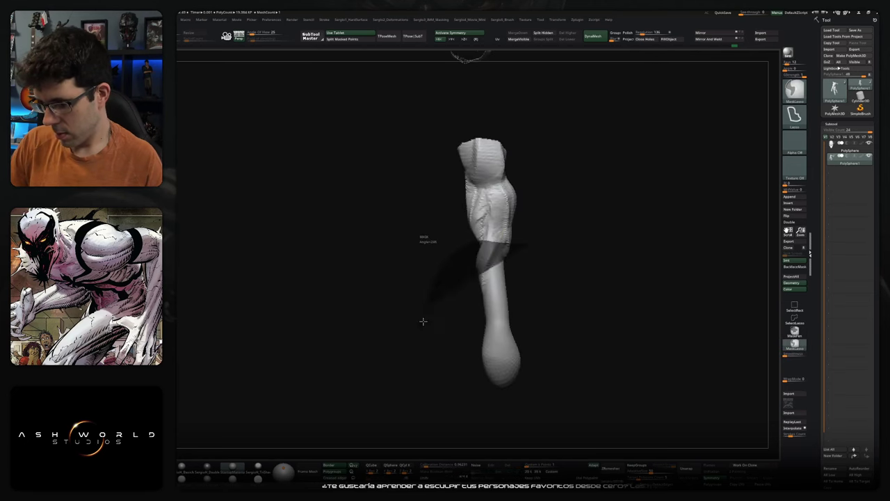
{"action": "left_click", "coordinate": [515, 267], "text": "ctrl"}
{"action": "key", "text": "b"}
{"action": "key", "text": "m"}
{"action": "key", "text": "v"}
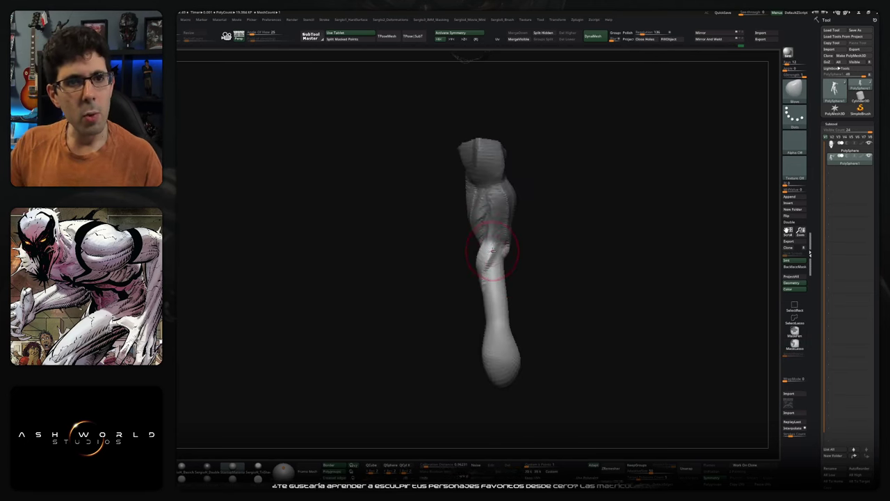
{"action": "key", "text": "w"}
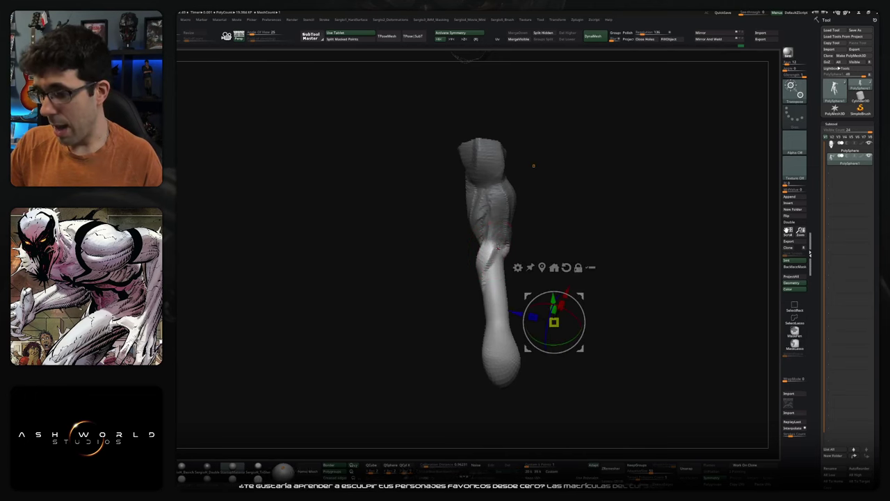
{"action": "left_click", "coordinate": [495, 247]}
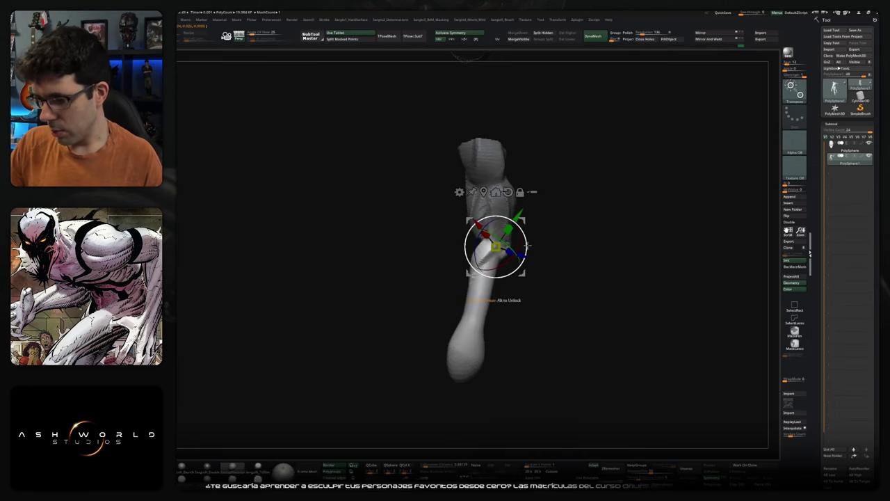
{"action": "left_click_drag", "start_coordinate": [527, 238], "coordinate": [547, 218]}
{"action": "key", "text": "w"}
{"action": "mouse_move", "coordinate": [549, 258]}
{"action": "left_mouse_down"}
{"action": "mouse_move", "coordinate": [516, 282]}
{"action": "mouse_move", "coordinate": [501, 274]}
{"action": "left_mouse_up"}
{"action": "mouse_move", "coordinate": [498, 312]}
{"action": "left_mouse_down"}
{"action": "mouse_move", "coordinate": [473, 272]}
{"action": "mouse_move", "coordinate": [496, 274]}
{"action": "left_mouse_up"}
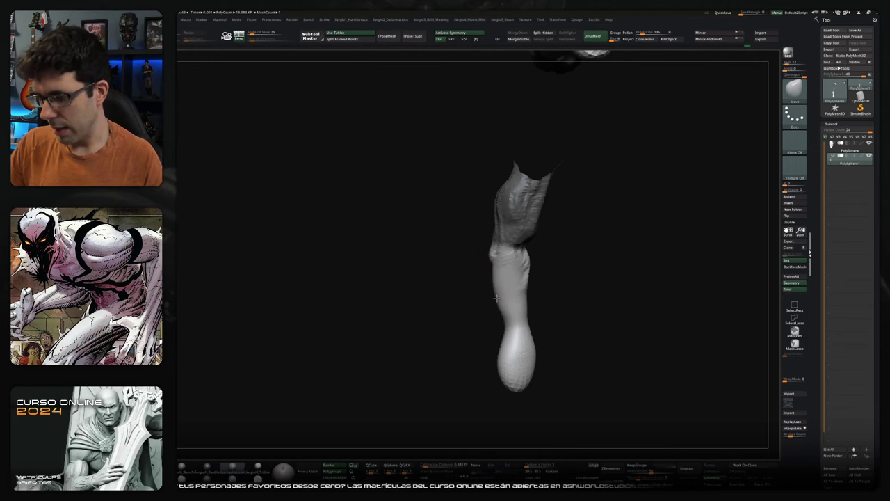
{"action": "mouse_move", "coordinate": [501, 301]}
{"action": "right_mouse_down"}
{"action": "mouse_move", "coordinate": [547, 294]}
{"action": "mouse_move", "coordinate": [525, 274]}
{"action": "mouse_move", "coordinate": [492, 275]}
{"action": "mouse_move", "coordinate": [528, 264]}
{"action": "mouse_move", "coordinate": [474, 274]}
{"action": "mouse_move", "coordinate": [511, 265]}
{"action": "right_mouse_up"}
Clear the mask, build up ClayBuildup on the arm, and unhide the full body
{"action": "key", "text": "b"}
{"action": "key", "text": "c"}
{"action": "key", "text": "b"}
{"action": "right_click_drag", "start_coordinate": [434, 255], "coordinate": [445, 268]}
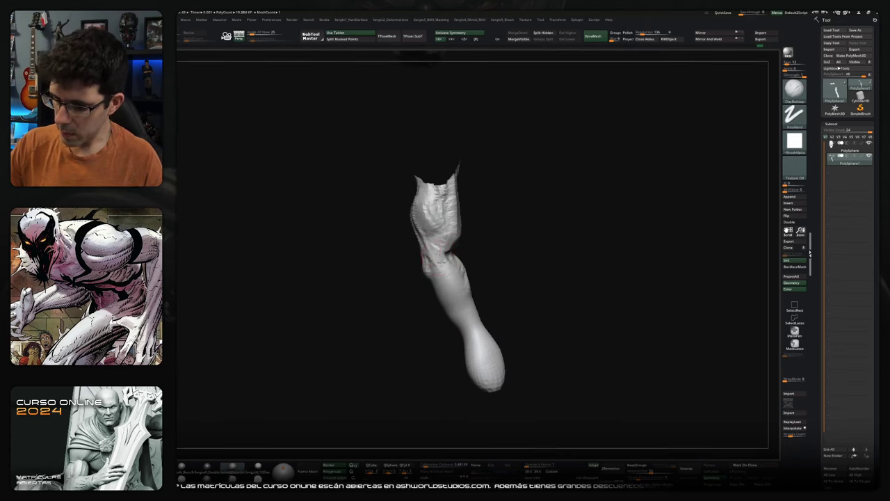
{"action": "mouse_move", "coordinate": [473, 346]}
{"action": "right_mouse_down"}
{"action": "mouse_move", "coordinate": [457, 298]}
{"action": "mouse_move", "coordinate": [499, 310]}
{"action": "mouse_move", "coordinate": [508, 294]}
{"action": "mouse_move", "coordinate": [537, 293]}
{"action": "right_mouse_up"}
{"action": "key", "text": "b"}
{"action": "key", "text": "c"}
{"action": "key", "text": "b"}
{"action": "left_click_drag", "start_coordinate": [516, 312], "coordinate": [523, 294]}
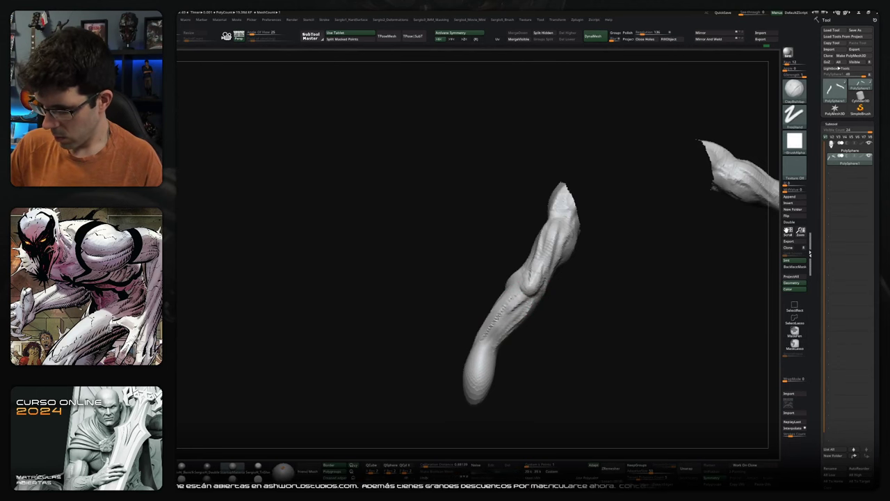
{"action": "mouse_move", "coordinate": [499, 328]}
{"action": "right_mouse_down"}
{"action": "mouse_move", "coordinate": [480, 338]}
{"action": "mouse_move", "coordinate": [514, 342]}
{"action": "mouse_move", "coordinate": [543, 314]}
{"action": "mouse_move", "coordinate": [535, 320]}
{"action": "mouse_move", "coordinate": [575, 312]}
{"action": "mouse_move", "coordinate": [554, 286]}
{"action": "right_mouse_up"}
{"action": "left_click", "coordinate": [557, 290], "text": "ctrl+shift"}
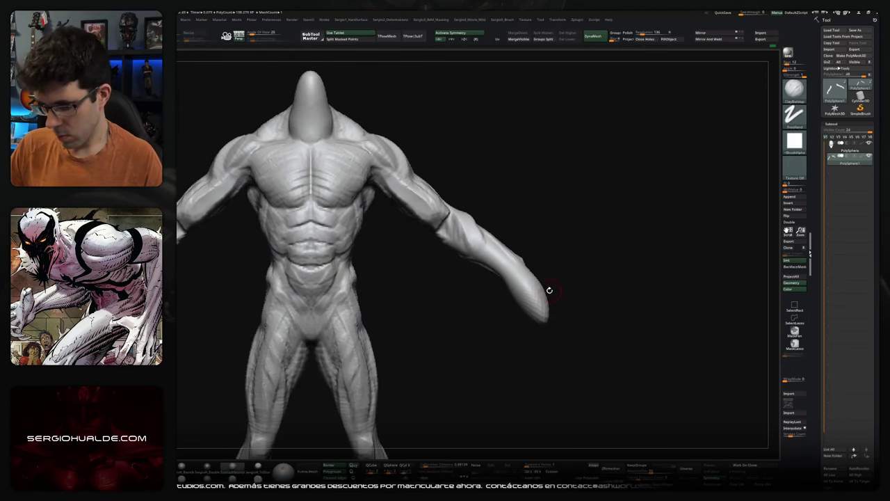
Inspect the torso and arm from below and select the TrimDynamic brush
{"action": "mouse_move", "coordinate": [549, 290]}
{"action": "right_mouse_down"}
{"action": "mouse_move", "coordinate": [536, 278]}
{"action": "mouse_move", "coordinate": [515, 296]}
{"action": "right_mouse_up"}
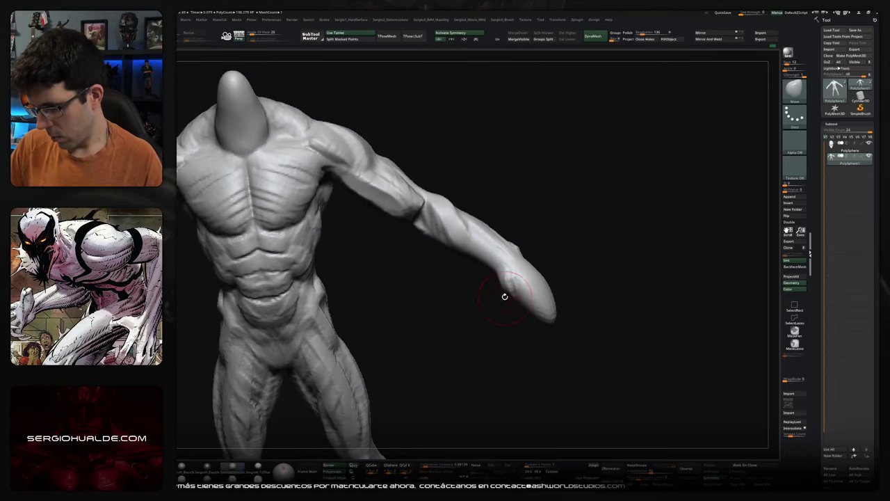
{"action": "mouse_move", "coordinate": [543, 302]}
{"action": "right_mouse_down"}
{"action": "mouse_move", "coordinate": [550, 295]}
{"action": "mouse_move", "coordinate": [536, 324]}
{"action": "mouse_move", "coordinate": [537, 298]}
{"action": "mouse_move", "coordinate": [566, 288]}
{"action": "mouse_move", "coordinate": [549, 271]}
{"action": "mouse_move", "coordinate": [557, 278]}
{"action": "mouse_move", "coordinate": [590, 270]}
{"action": "right_mouse_up"}
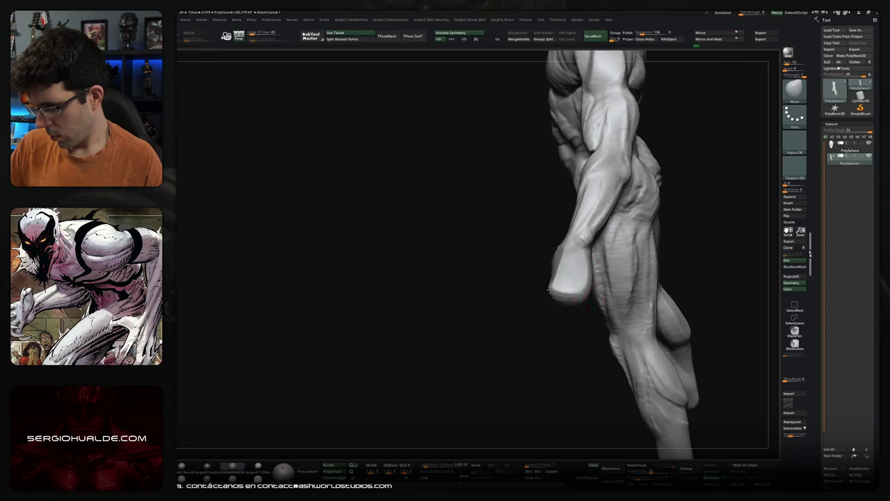
{"action": "key", "text": "b"}
{"action": "key", "text": "t"}
{"action": "key", "text": "d"}
{"action": "mouse_move", "coordinate": [547, 294]}
{"action": "right_mouse_down"}
{"action": "mouse_move", "coordinate": [572, 300]}
{"action": "mouse_move", "coordinate": [564, 301]}
{"action": "right_mouse_up"}
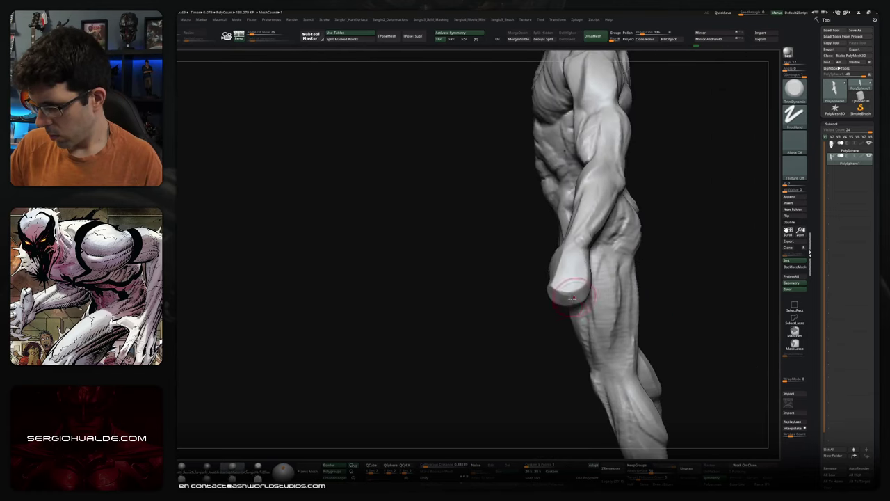
Block in the fist with an enlarged Move brush, framing the figure to check it
{"action": "key", "text": "b"}
{"action": "key", "text": "m"}
{"action": "key", "text": "v"}
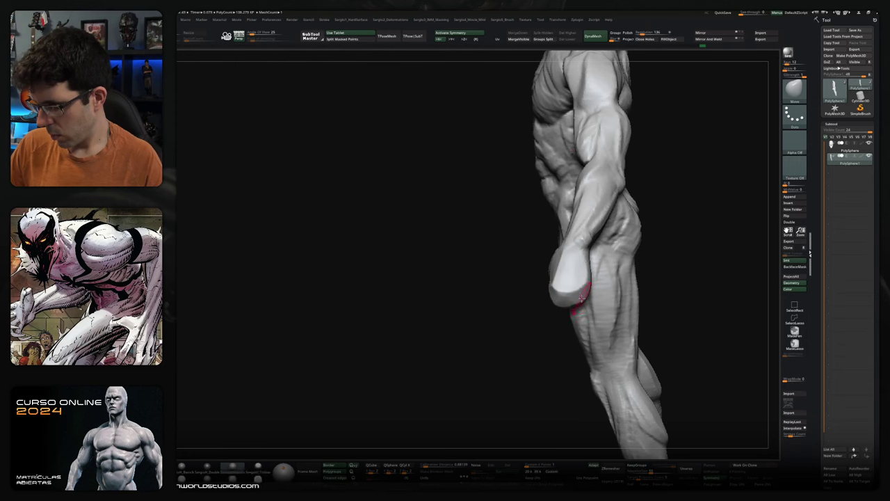
{"action": "key", "text": "bracketright"}
{"action": "key", "text": "bracketright"}
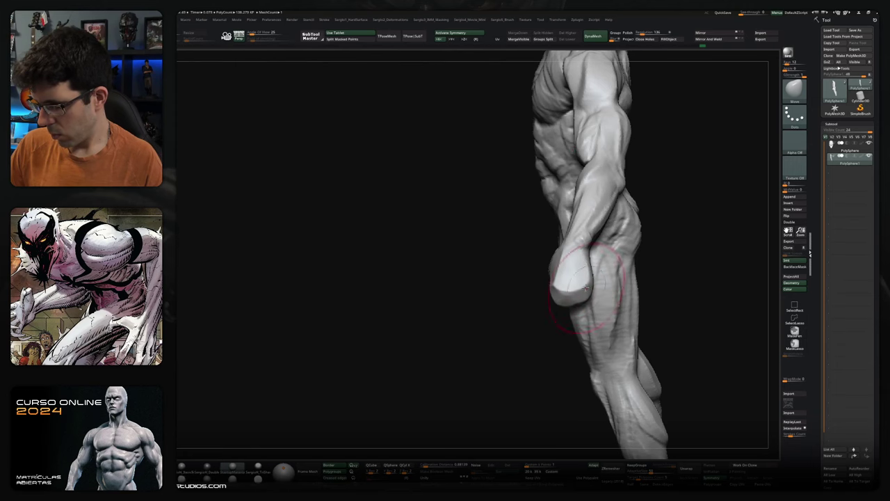
{"action": "left_click_drag", "start_coordinate": [560, 296], "coordinate": [576, 268]}
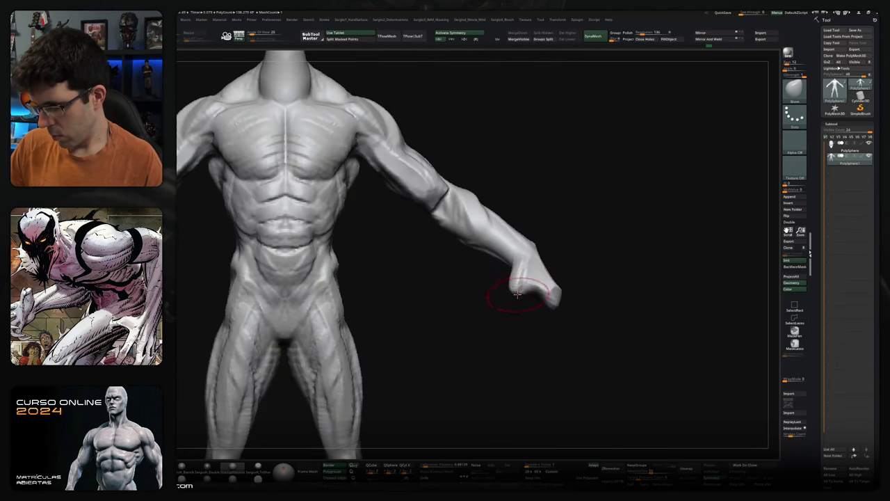
{"action": "mouse_move", "coordinate": [521, 287]}
{"action": "left_mouse_down"}
{"action": "mouse_move", "coordinate": [529, 279]}
{"action": "mouse_move", "coordinate": [512, 278]}
{"action": "mouse_move", "coordinate": [532, 280]}
{"action": "left_mouse_up"}
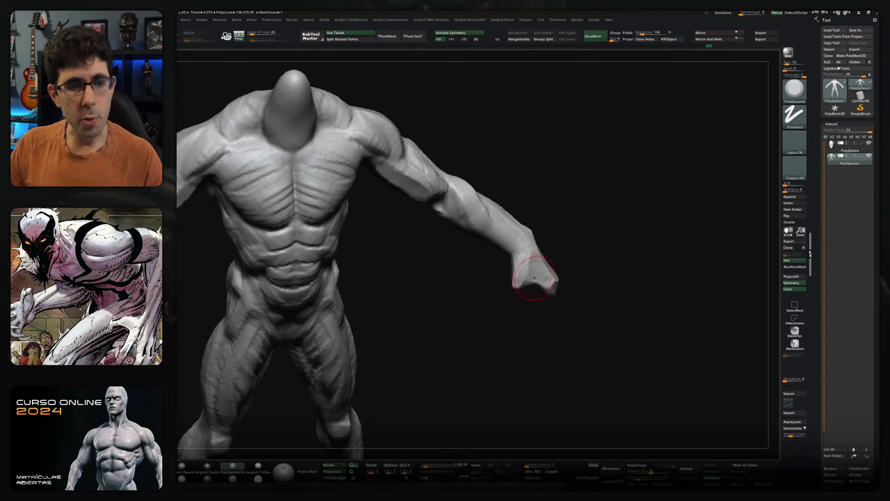
{"action": "left_click_drag", "start_coordinate": [534, 279], "coordinate": [548, 284]}
{"action": "key", "text": "f"}
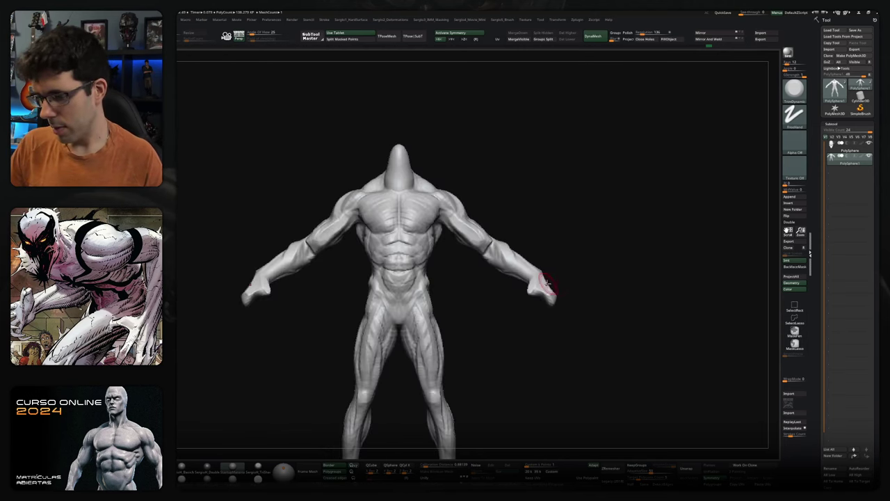
{"action": "right_click_drag", "start_coordinate": [555, 283], "coordinate": [542, 258], "text": "ctrl"}
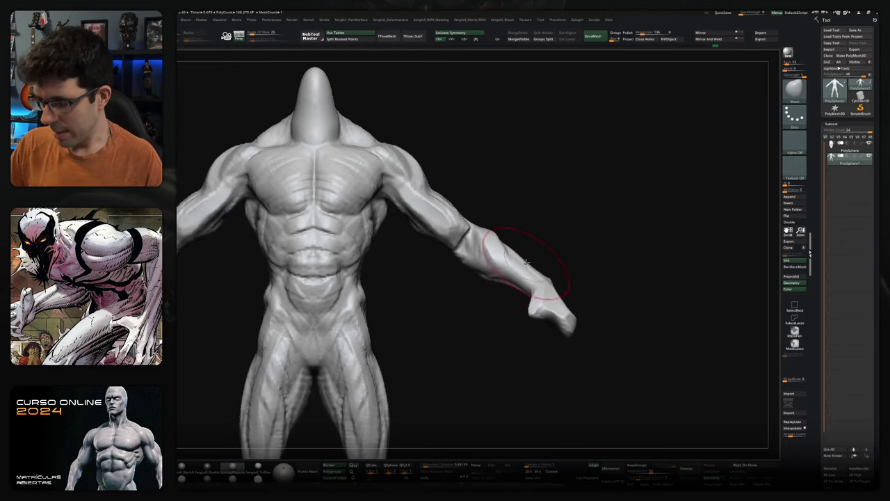
{"action": "left_click_drag", "start_coordinate": [576, 260], "coordinate": [522, 258]}
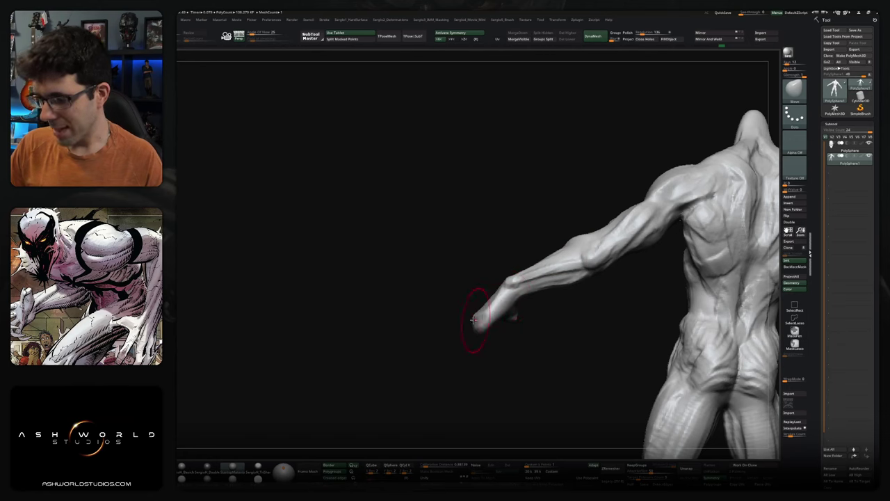
Plane the fist with the TrimDynamic brush and frame the whole figure with F
{"action": "mouse_move", "coordinate": [484, 329]}
{"action": "left_mouse_down"}
{"action": "mouse_move", "coordinate": [524, 322]}
{"action": "mouse_move", "coordinate": [487, 290]}
{"action": "left_mouse_up"}
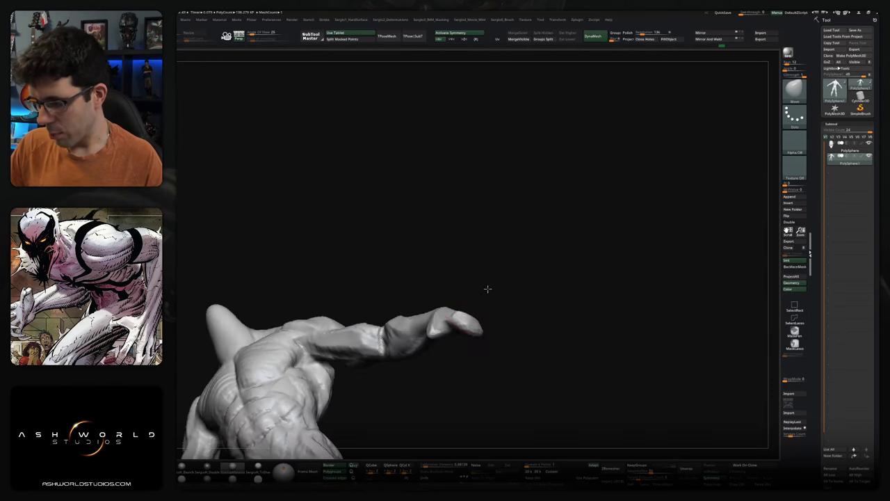
{"action": "mouse_move", "coordinate": [473, 320]}
{"action": "left_mouse_down"}
{"action": "mouse_move", "coordinate": [492, 266]}
{"action": "mouse_move", "coordinate": [495, 296]}
{"action": "left_mouse_up"}
{"action": "key", "text": "b"}
{"action": "key", "text": "t"}
{"action": "key", "text": "d"}
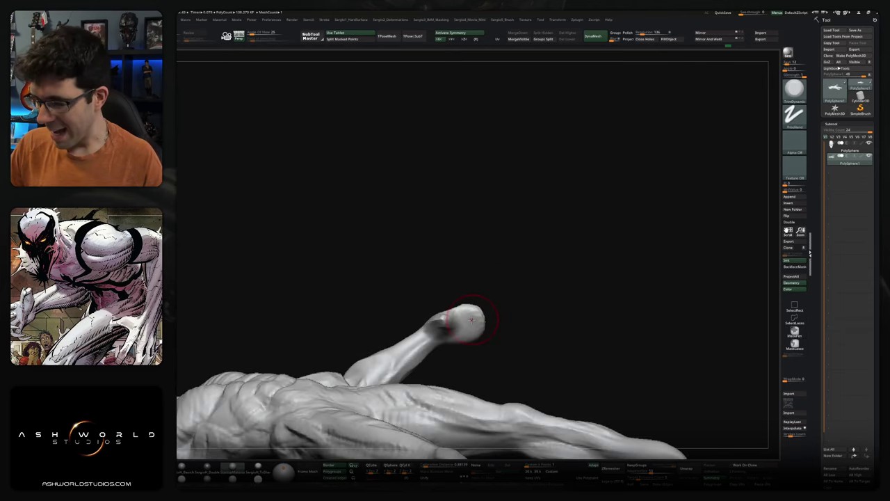
{"action": "mouse_move", "coordinate": [469, 318]}
{"action": "right_mouse_down"}
{"action": "mouse_move", "coordinate": [487, 281]}
{"action": "mouse_move", "coordinate": [481, 288]}
{"action": "mouse_move", "coordinate": [464, 276]}
{"action": "mouse_move", "coordinate": [467, 324]}
{"action": "mouse_move", "coordinate": [461, 285]}
{"action": "mouse_move", "coordinate": [440, 336]}
{"action": "mouse_move", "coordinate": [455, 286]}
{"action": "mouse_move", "coordinate": [473, 280]}
{"action": "mouse_move", "coordinate": [459, 274]}
{"action": "mouse_move", "coordinate": [477, 302]}
{"action": "mouse_move", "coordinate": [454, 284]}
{"action": "right_mouse_up"}
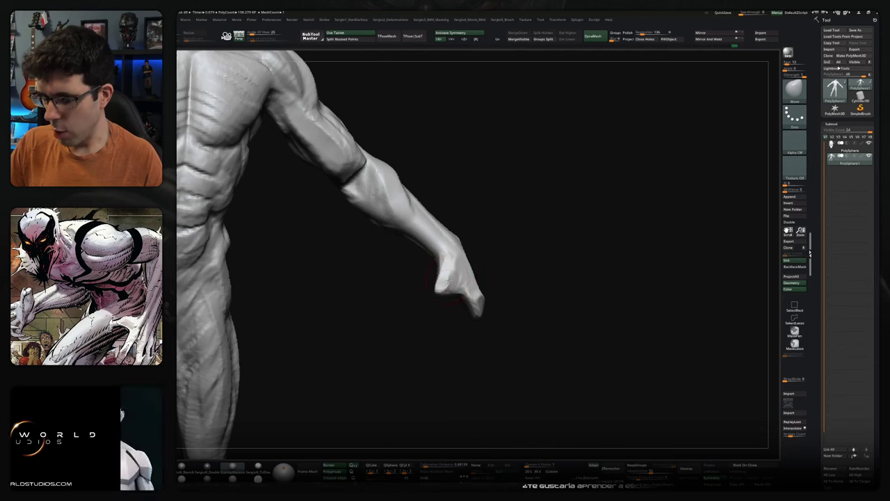
{"action": "mouse_move", "coordinate": [471, 293]}
{"action": "right_mouse_down"}
{"action": "mouse_move", "coordinate": [483, 313]}
{"action": "mouse_move", "coordinate": [503, 284]}
{"action": "mouse_move", "coordinate": [507, 294]}
{"action": "mouse_move", "coordinate": [533, 285]}
{"action": "mouse_move", "coordinate": [536, 293]}
{"action": "mouse_move", "coordinate": [521, 267]}
{"action": "mouse_move", "coordinate": [434, 238]}
{"action": "mouse_move", "coordinate": [512, 255]}
{"action": "mouse_move", "coordinate": [534, 242]}
{"action": "mouse_move", "coordinate": [532, 255]}
{"action": "mouse_move", "coordinate": [535, 244]}
{"action": "right_mouse_up"}
{"action": "key", "text": "f"}
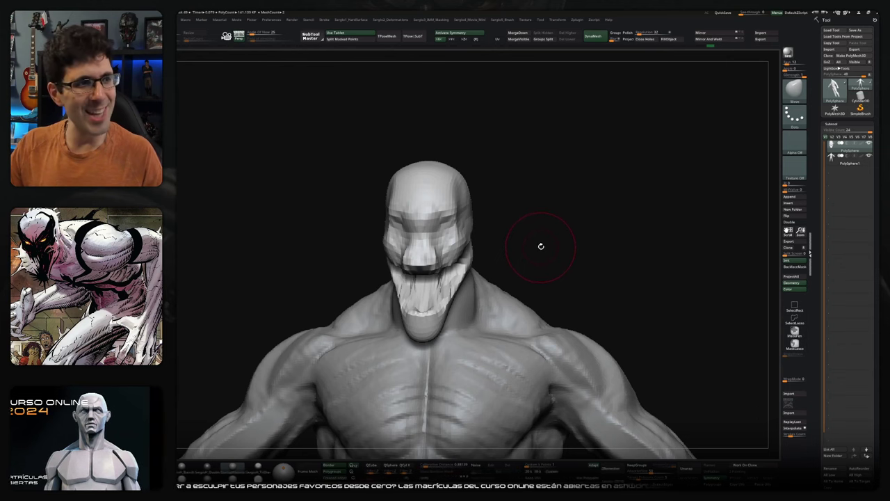
Try a DynaMesh remesh of the head bust, then undo it
{"action": "right_click_drag", "start_coordinate": [545, 254], "coordinate": [533, 244]}
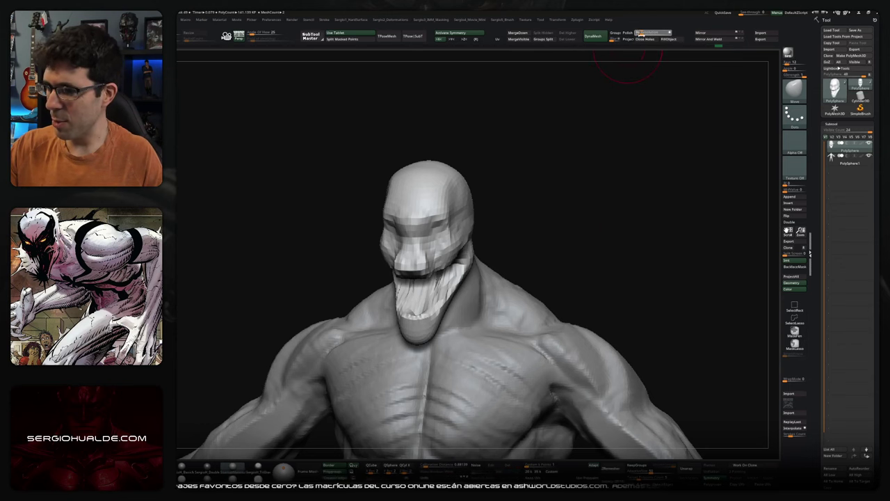
{"action": "left_click_drag", "start_coordinate": [589, 135], "coordinate": [503, 249], "text": "ctrl"}
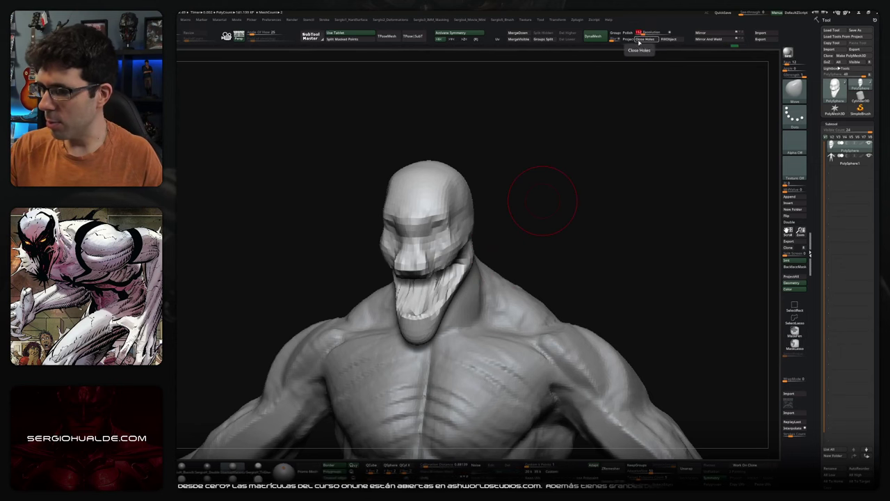
{"action": "key", "text": "ctrl+z"}
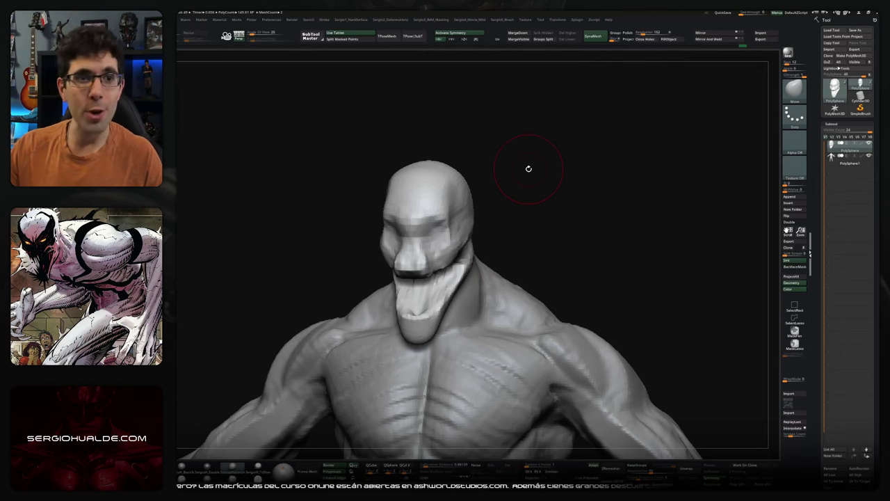
{"action": "mouse_move", "coordinate": [514, 205]}
{"action": "left_mouse_down"}
{"action": "mouse_move", "coordinate": [535, 220]}
{"action": "mouse_move", "coordinate": [487, 223]}
{"action": "mouse_move", "coordinate": [430, 248]}
{"action": "mouse_move", "coordinate": [446, 257]}
{"action": "mouse_move", "coordinate": [458, 246]}
{"action": "mouse_move", "coordinate": [433, 272]}
{"action": "mouse_move", "coordinate": [403, 271]}
{"action": "mouse_move", "coordinate": [436, 256]}
{"action": "mouse_move", "coordinate": [436, 237]}
{"action": "left_mouse_up"}
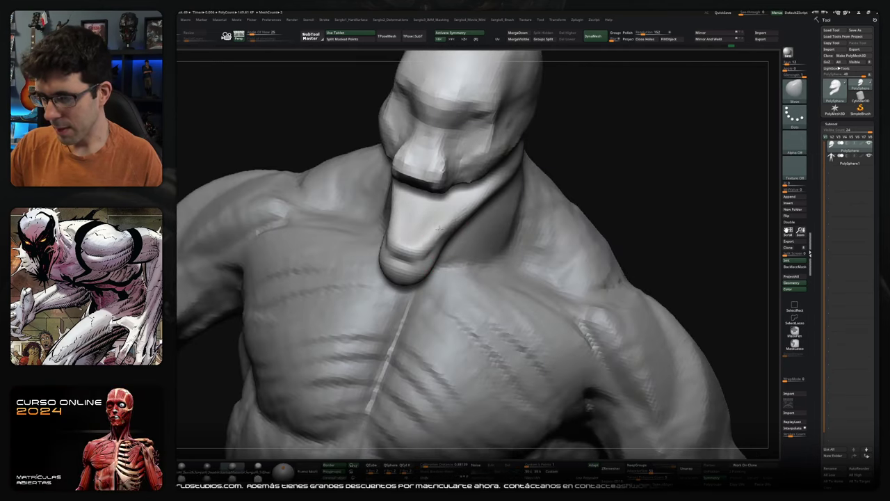
{"action": "left_click_drag", "start_coordinate": [440, 228], "coordinate": [444, 217]}
Build a raised ClayBuildup ridge along the tongue
{"action": "key", "text": "b"}
{"action": "key", "text": "c"}
{"action": "key", "text": "b"}
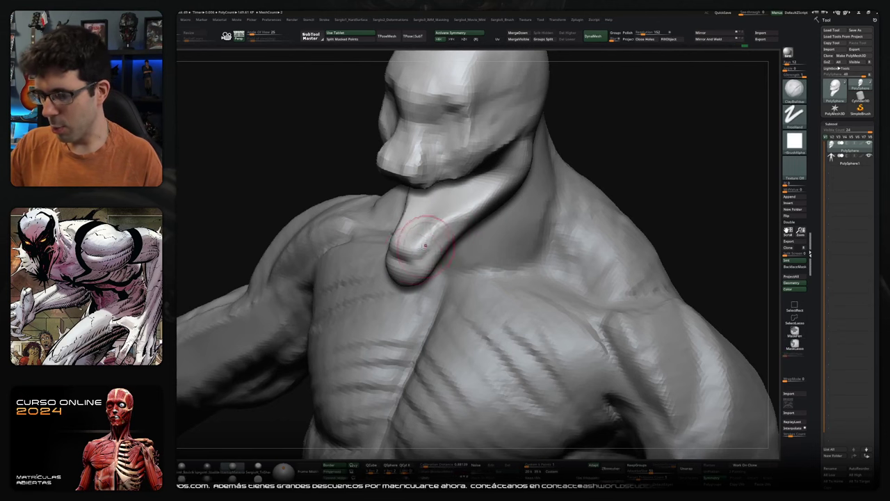
{"action": "left_click_drag", "start_coordinate": [409, 256], "coordinate": [419, 219]}
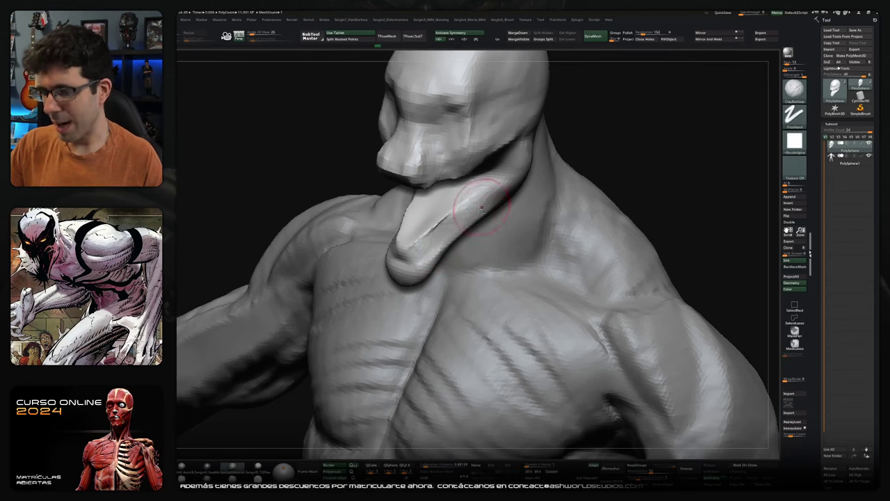
{"action": "key", "text": "space"}
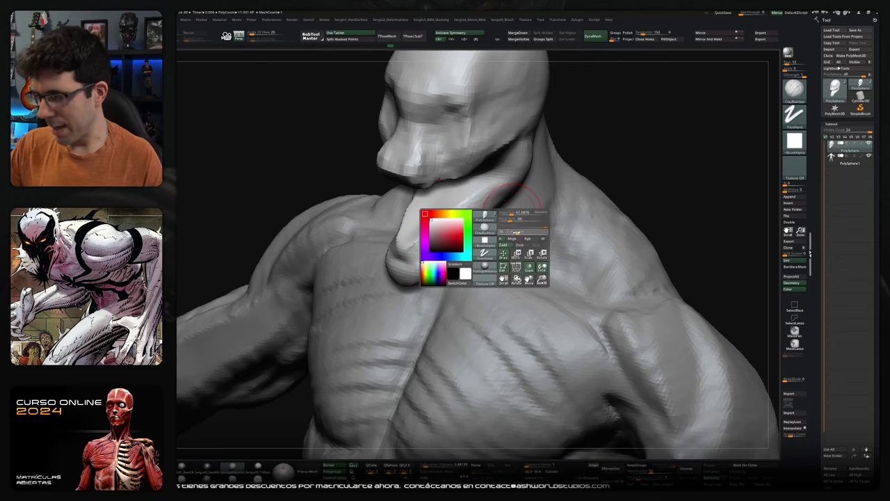
{"action": "right_click_drag", "start_coordinate": [443, 231], "coordinate": [465, 202]}
Deepen the mouth-corner crease with the DamStandard brush from a profile view
{"action": "key", "text": "b"}
{"action": "key", "text": "m"}
{"action": "key", "text": "v"}
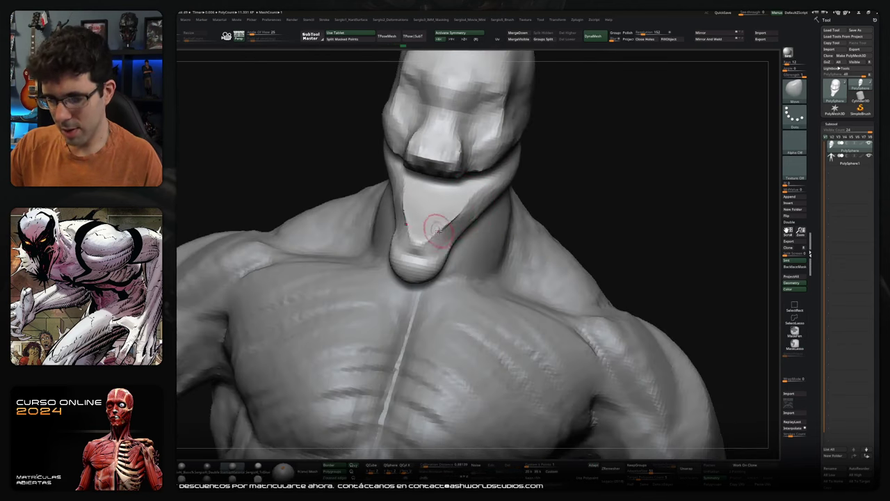
{"action": "mouse_move", "coordinate": [436, 238]}
{"action": "right_mouse_down"}
{"action": "mouse_move", "coordinate": [431, 208]}
{"action": "mouse_move", "coordinate": [453, 175]}
{"action": "right_mouse_up"}
{"action": "right_click_drag", "start_coordinate": [432, 208], "coordinate": [477, 186]}
{"action": "key", "text": "b"}
{"action": "key", "text": "d"}
{"action": "key", "text": "s"}
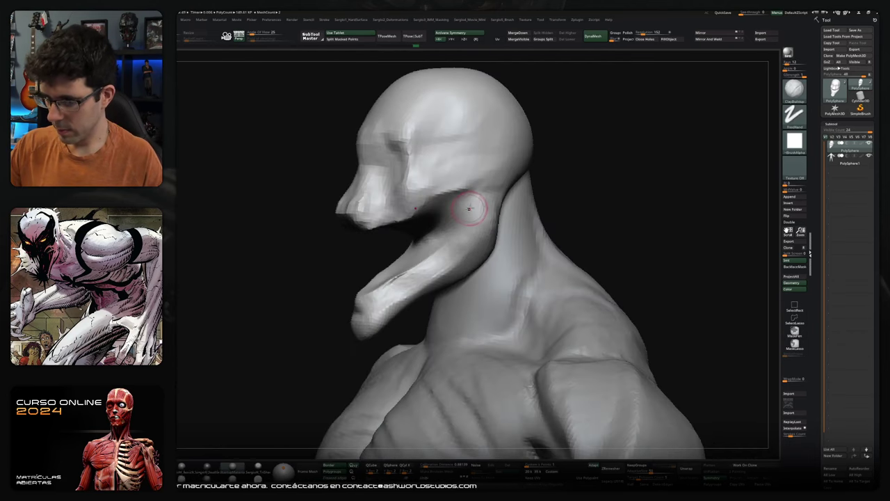
{"action": "left_click_drag", "start_coordinate": [476, 197], "coordinate": [456, 192]}
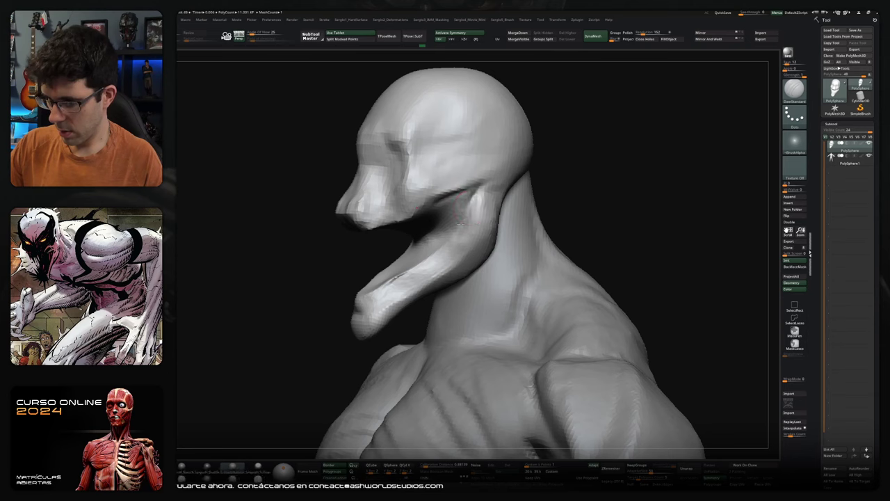
Hide the body and neck to isolate the head, then show them again
{"action": "right_click_drag", "start_coordinate": [478, 221], "coordinate": [495, 208]}
{"action": "key", "text": "b"}
{"action": "key", "text": "c"}
{"action": "key", "text": "b"}
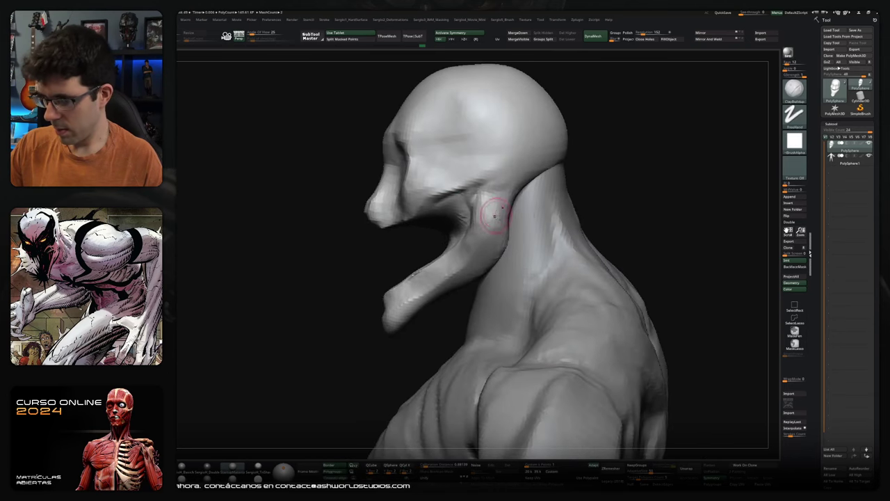
{"action": "key", "text": "b"}
{"action": "key", "text": "m"}
{"action": "key", "text": "v"}
{"action": "mouse_move", "coordinate": [484, 272]}
{"action": "right_mouse_down"}
{"action": "mouse_move", "coordinate": [462, 255]}
{"action": "mouse_move", "coordinate": [456, 226]}
{"action": "mouse_move", "coordinate": [417, 181]}
{"action": "right_mouse_up"}
{"action": "left_click", "coordinate": [478, 258], "text": "ctrl+shift"}
{"action": "left_click", "coordinate": [481, 258], "text": "ctrl+shift"}
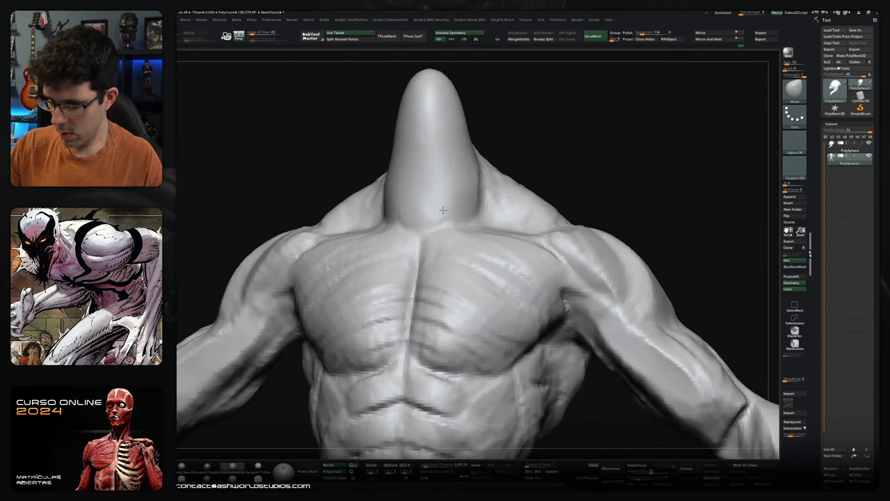
Build up ClayBuildup strokes and a bulge on the front of the neck
{"action": "key", "text": "b"}
{"action": "key", "text": "c"}
{"action": "key", "text": "b"}
{"action": "mouse_move", "coordinate": [414, 209]}
{"action": "left_mouse_down"}
{"action": "mouse_move", "coordinate": [417, 163]}
{"action": "mouse_move", "coordinate": [414, 223]}
{"action": "left_mouse_up"}
{"action": "left_click_drag", "start_coordinate": [431, 150], "coordinate": [424, 223]}
{"action": "right_click_drag", "start_coordinate": [424, 223], "coordinate": [404, 208]}
{"action": "mouse_move", "coordinate": [417, 175]}
{"action": "left_mouse_down"}
{"action": "mouse_move", "coordinate": [428, 139]}
{"action": "mouse_move", "coordinate": [440, 172]}
{"action": "left_mouse_up"}
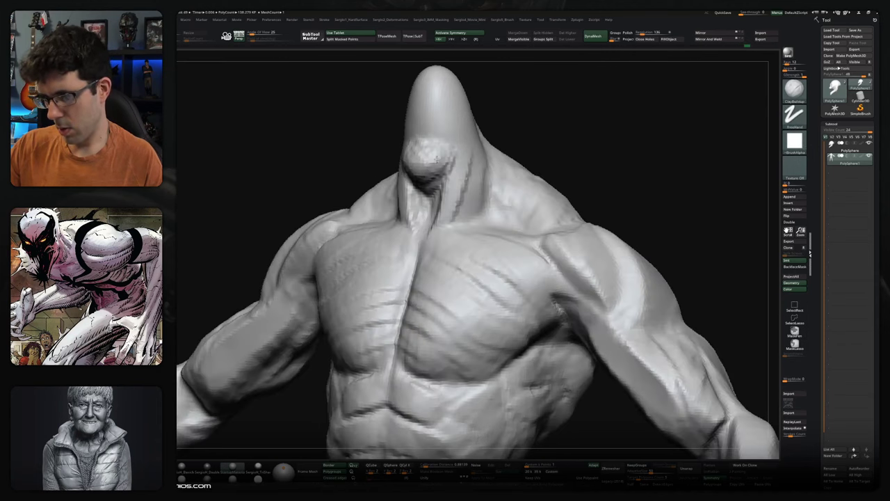
{"action": "right_click_drag", "start_coordinate": [440, 173], "coordinate": [457, 163]}
Switch to a larger Move brush and view the head and open jaw
{"action": "key", "text": "b"}
{"action": "key", "text": "m"}
{"action": "key", "text": "v"}
{"action": "key", "text": "s"}
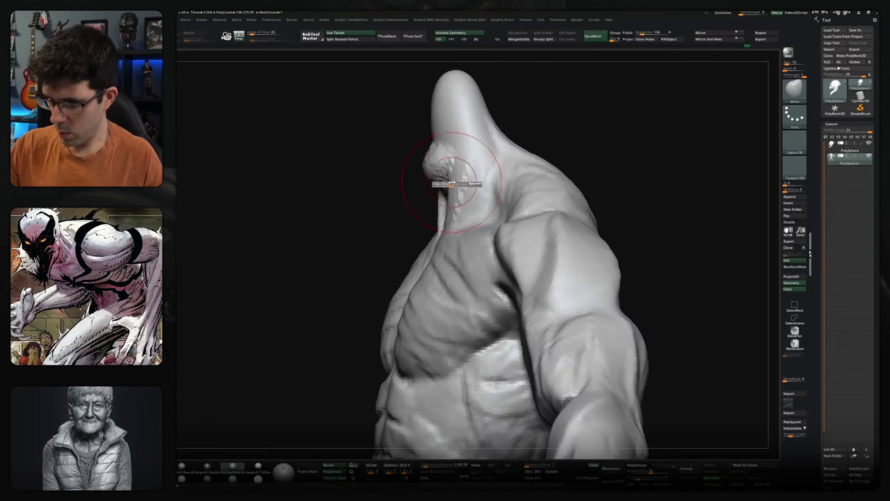
{"action": "right_click_drag", "start_coordinate": [420, 187], "coordinate": [468, 186]}
Add ClayBuildup ridges along the back and side of the neck
{"action": "key", "text": "b"}
{"action": "key", "text": "c"}
{"action": "key", "text": "b"}
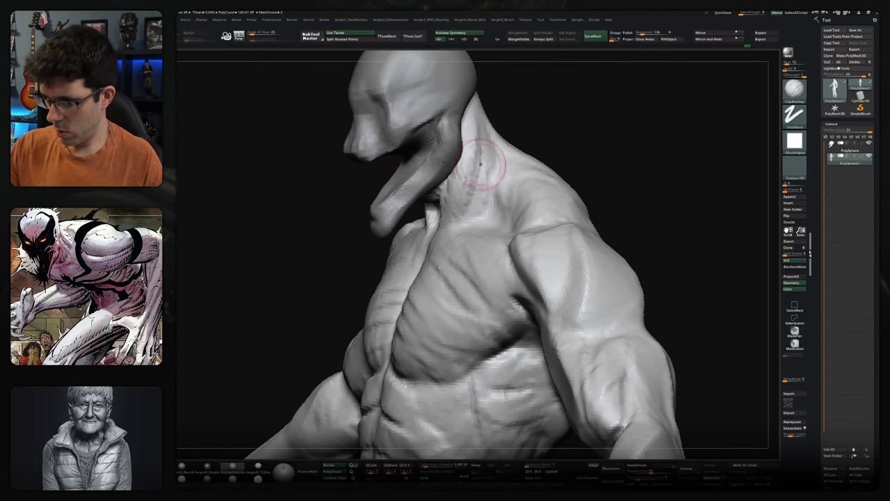
{"action": "mouse_move", "coordinate": [489, 201]}
{"action": "right_mouse_down"}
{"action": "mouse_move", "coordinate": [464, 105]}
{"action": "mouse_move", "coordinate": [493, 149]}
{"action": "right_mouse_up"}
{"action": "left_click_drag", "start_coordinate": [493, 149], "coordinate": [528, 122]}
{"action": "left_click_drag", "start_coordinate": [505, 167], "coordinate": [516, 151]}
{"action": "right_click_drag", "start_coordinate": [517, 151], "coordinate": [528, 139]}
{"action": "left_click_drag", "start_coordinate": [529, 140], "coordinate": [501, 90]}
{"action": "left_click_drag", "start_coordinate": [487, 174], "coordinate": [515, 105]}
{"action": "mouse_move", "coordinate": [501, 139]}
{"action": "right_mouse_down"}
{"action": "mouse_move", "coordinate": [474, 183]}
{"action": "mouse_move", "coordinate": [476, 161]}
{"action": "mouse_move", "coordinate": [497, 143]}
{"action": "mouse_move", "coordinate": [575, 174]}
{"action": "mouse_move", "coordinate": [596, 229]}
{"action": "mouse_move", "coordinate": [552, 145]}
{"action": "mouse_move", "coordinate": [559, 142]}
{"action": "right_mouse_up"}
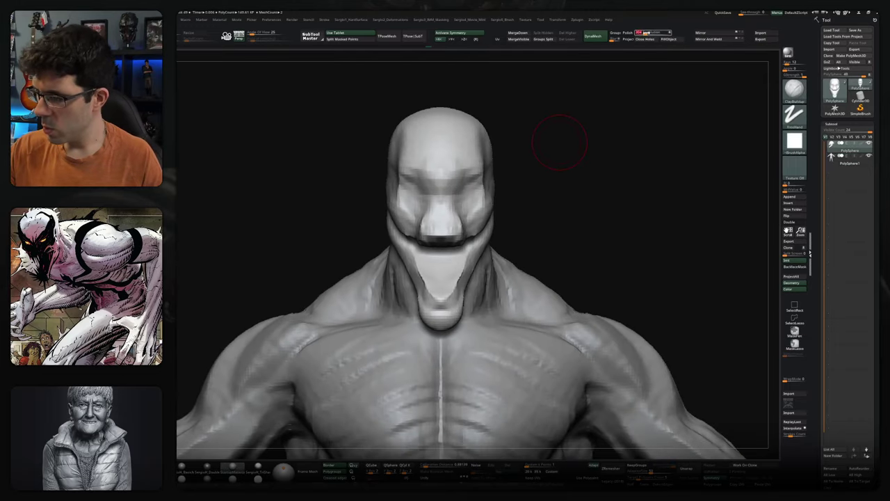
Shift-smooth the neck surface and soften the crease under the jaw
{"action": "right_click_drag", "start_coordinate": [598, 128], "coordinate": [452, 150]}
{"action": "left_click_drag", "start_coordinate": [433, 231], "coordinate": [476, 182], "text": "shift"}
{"action": "left_click_drag", "start_coordinate": [507, 224], "coordinate": [461, 316], "text": "shift"}
{"action": "right_click_drag", "start_coordinate": [461, 316], "coordinate": [492, 251]}
{"action": "left_click_drag", "start_coordinate": [492, 252], "coordinate": [509, 146], "text": "shift"}
{"action": "left_click_drag", "start_coordinate": [494, 208], "coordinate": [524, 123], "text": "shift"}
{"action": "mouse_move", "coordinate": [524, 124]}
{"action": "right_mouse_down"}
{"action": "mouse_move", "coordinate": [508, 137]}
{"action": "mouse_move", "coordinate": [503, 123]}
{"action": "mouse_move", "coordinate": [477, 160]}
{"action": "right_mouse_up"}
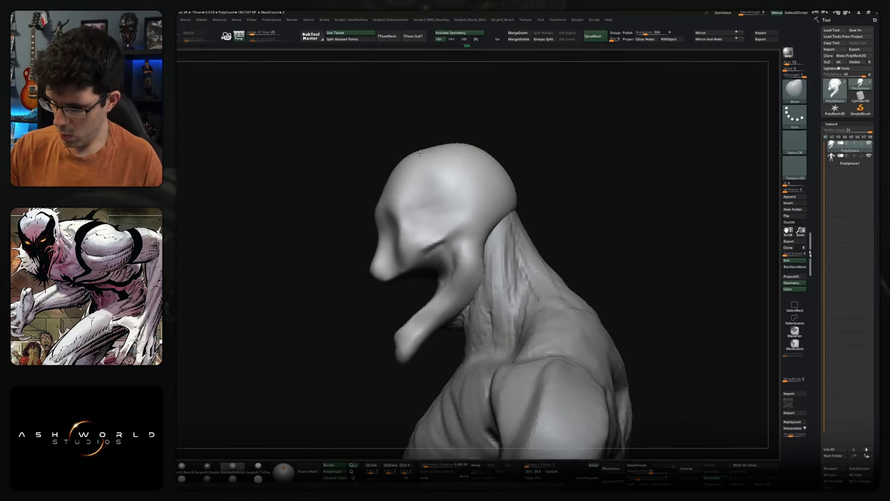
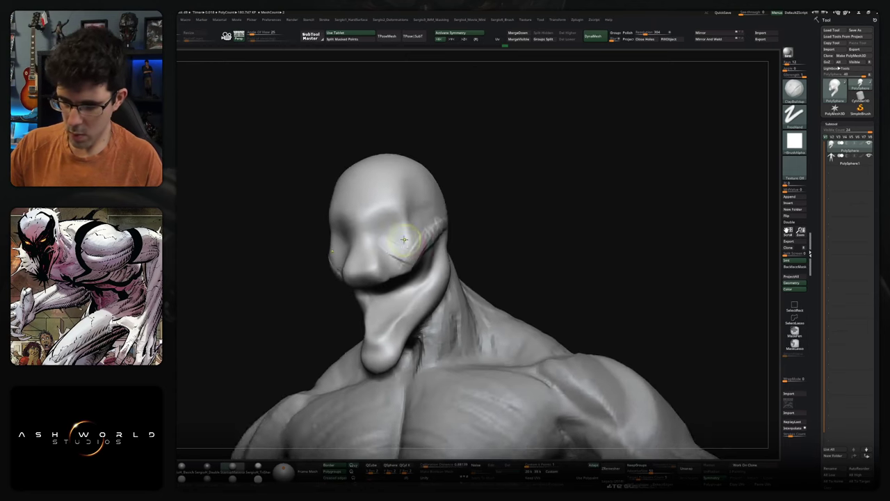
Deepen the creases under the brow and around the eye socket with ClayBuildup
{"action": "left_click_drag", "start_coordinate": [420, 259], "coordinate": [487, 264]}
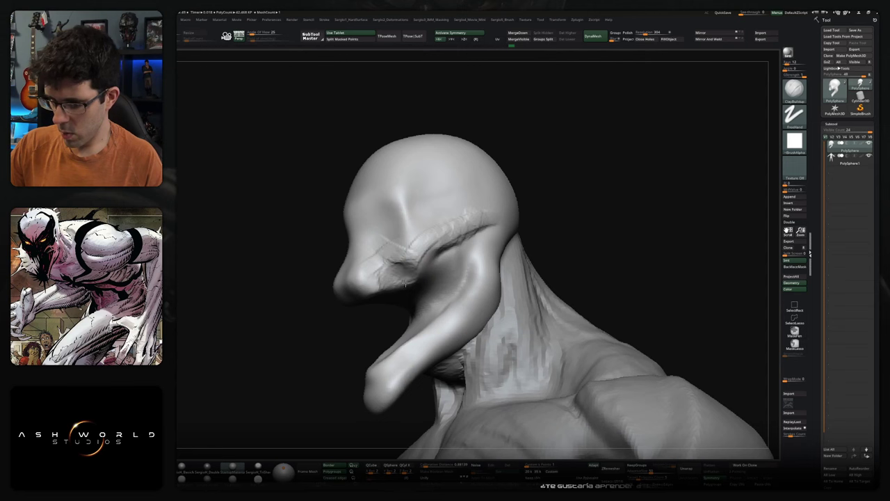
{"action": "left_click_drag", "start_coordinate": [405, 275], "coordinate": [437, 257]}
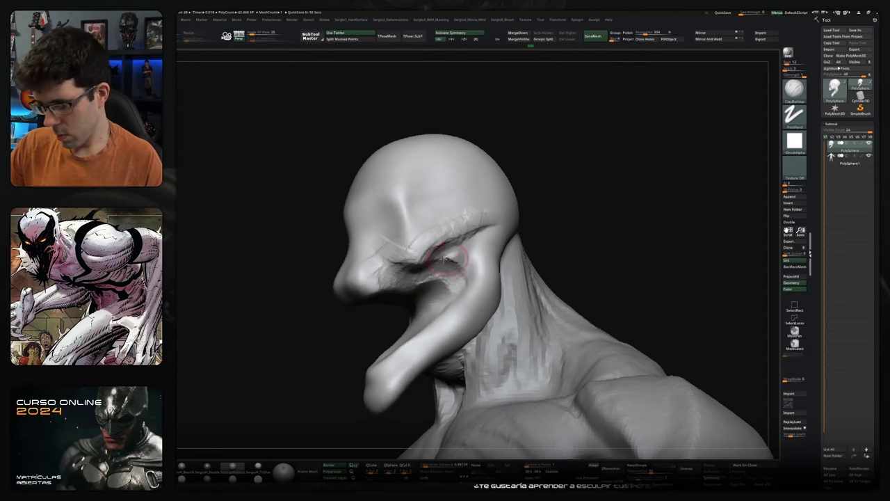
{"action": "mouse_move", "coordinate": [442, 257]}
{"action": "left_mouse_down"}
{"action": "mouse_move", "coordinate": [463, 281]}
{"action": "mouse_move", "coordinate": [476, 243]}
{"action": "left_mouse_up"}
Reshape the open mouth, jaw and lower lip with the Move brush
{"action": "key", "text": "b"}
{"action": "key", "text": "m"}
{"action": "key", "text": "v"}
{"action": "left_click_drag", "start_coordinate": [498, 294], "coordinate": [508, 324]}
{"action": "mouse_move", "coordinate": [495, 334]}
{"action": "right_mouse_down"}
{"action": "mouse_move", "coordinate": [501, 316]}
{"action": "mouse_move", "coordinate": [477, 307]}
{"action": "mouse_move", "coordinate": [467, 263]}
{"action": "right_mouse_up"}
{"action": "left_click_drag", "start_coordinate": [457, 258], "coordinate": [452, 292]}
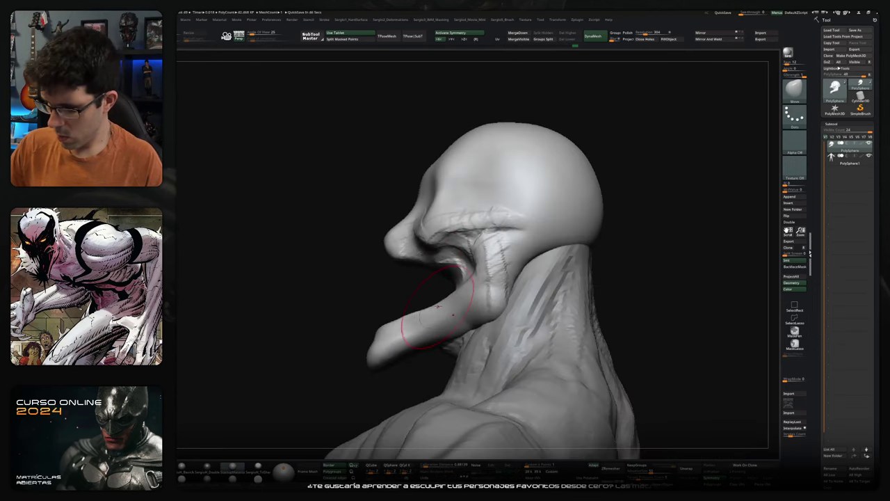
{"action": "mouse_move", "coordinate": [473, 275]}
{"action": "right_mouse_down"}
{"action": "mouse_move", "coordinate": [442, 278]}
{"action": "mouse_move", "coordinate": [445, 285]}
{"action": "mouse_move", "coordinate": [473, 265]}
{"action": "right_mouse_up"}
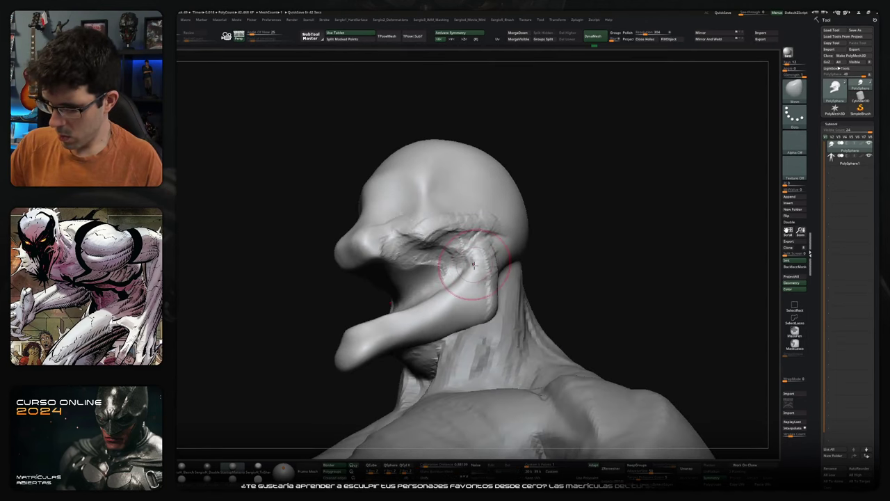
{"action": "left_click_drag", "start_coordinate": [463, 282], "coordinate": [437, 281]}
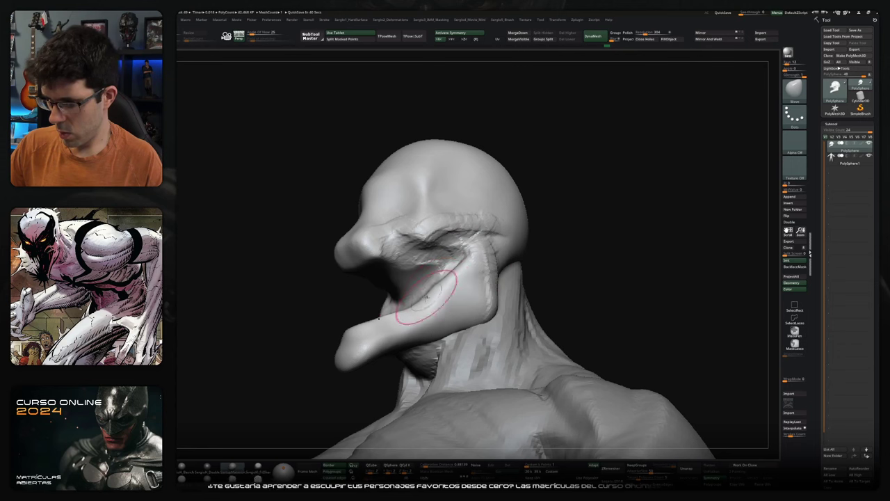
{"action": "mouse_move", "coordinate": [472, 261]}
{"action": "right_mouse_down"}
{"action": "mouse_move", "coordinate": [456, 272]}
{"action": "mouse_move", "coordinate": [467, 268]}
{"action": "right_mouse_up"}
Carve DamStandard crease lines down the jaw and neck, then show PolyFrame with Shift+F
{"action": "key", "text": "b"}
{"action": "key", "text": "d"}
{"action": "key", "text": "s"}
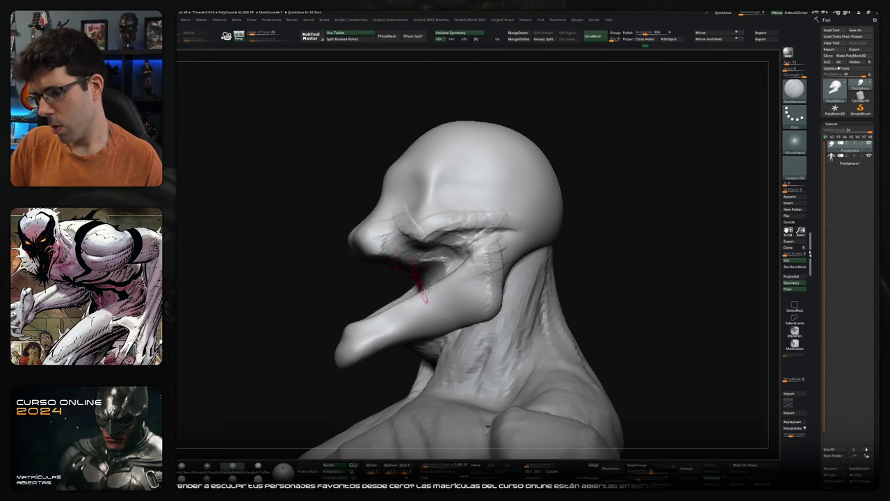
{"action": "right_click_drag", "start_coordinate": [424, 292], "coordinate": [468, 263]}
{"action": "key", "text": "b"}
{"action": "key", "text": "c"}
{"action": "key", "text": "b"}
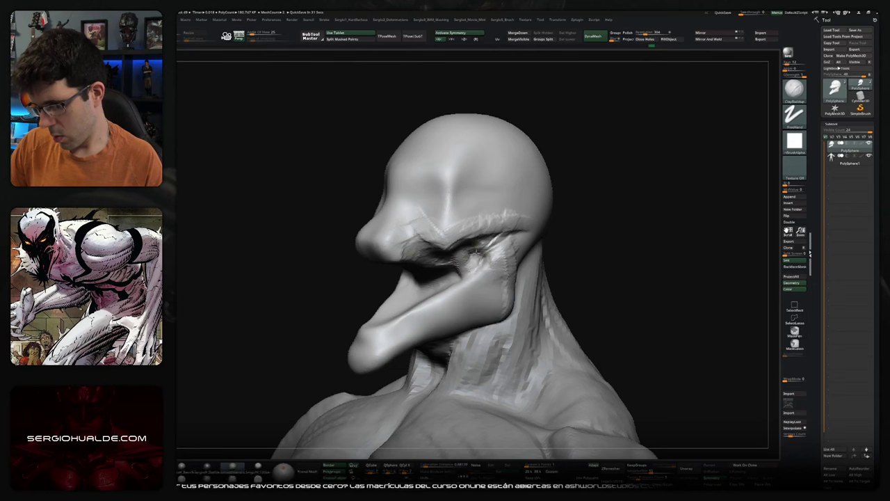
{"action": "mouse_move", "coordinate": [478, 263]}
{"action": "right_mouse_down"}
{"action": "mouse_move", "coordinate": [459, 266]}
{"action": "mouse_move", "coordinate": [479, 264]}
{"action": "mouse_move", "coordinate": [462, 299]}
{"action": "right_mouse_up"}
{"action": "key", "text": "b"}
{"action": "key", "text": "d"}
{"action": "key", "text": "s"}
{"action": "left_click_drag", "start_coordinate": [460, 289], "coordinate": [392, 335]}
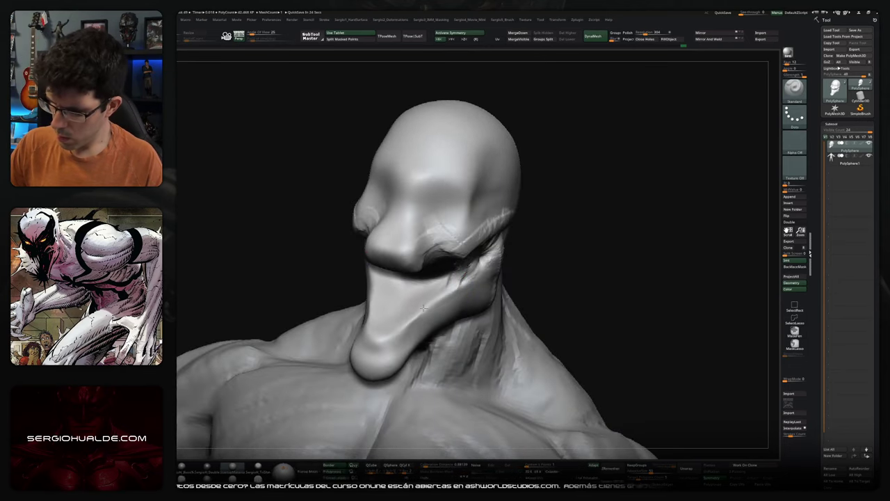
{"action": "mouse_move", "coordinate": [410, 327]}
{"action": "right_mouse_down"}
{"action": "mouse_move", "coordinate": [378, 314]}
{"action": "mouse_move", "coordinate": [593, 202]}
{"action": "right_mouse_up"}
{"action": "key", "text": "shift+f"}
Split the jaw into its own polygroup with a MaskCurve and Ctrl+W, then turn PolyFrame off
{"action": "left_click_drag", "start_coordinate": [612, 170], "coordinate": [313, 368], "text": "ctrl"}
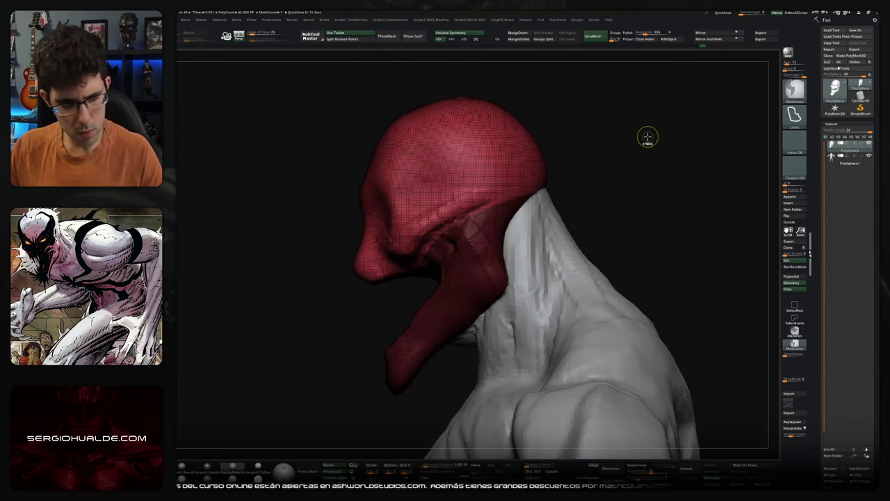
{"action": "key", "text": "ctrl+w"}
{"action": "left_click", "coordinate": [466, 286], "text": "ctrl+shift"}
{"action": "mouse_move", "coordinate": [466, 285]}
{"action": "right_mouse_down"}
{"action": "mouse_move", "coordinate": [417, 230]}
{"action": "mouse_move", "coordinate": [382, 245]}
{"action": "right_mouse_up"}
{"action": "key", "text": "shift+f"}
{"action": "left_click", "coordinate": [661, 125], "text": "ctrl+shift"}
Re-sculpt the jaw surface and inner chin between the head and neck
{"action": "mouse_move", "coordinate": [383, 245]}
{"action": "left_mouse_down"}
{"action": "mouse_move", "coordinate": [424, 292]}
{"action": "mouse_move", "coordinate": [432, 282]}
{"action": "mouse_move", "coordinate": [372, 308]}
{"action": "mouse_move", "coordinate": [417, 271]}
{"action": "mouse_move", "coordinate": [424, 299]}
{"action": "left_mouse_up"}
{"action": "mouse_move", "coordinate": [424, 299]}
{"action": "right_mouse_down"}
{"action": "mouse_move", "coordinate": [425, 229]}
{"action": "mouse_move", "coordinate": [490, 255]}
{"action": "mouse_move", "coordinate": [408, 249]}
{"action": "mouse_move", "coordinate": [435, 245]}
{"action": "right_mouse_up"}
{"action": "right_click_drag", "start_coordinate": [615, 234], "coordinate": [487, 221]}
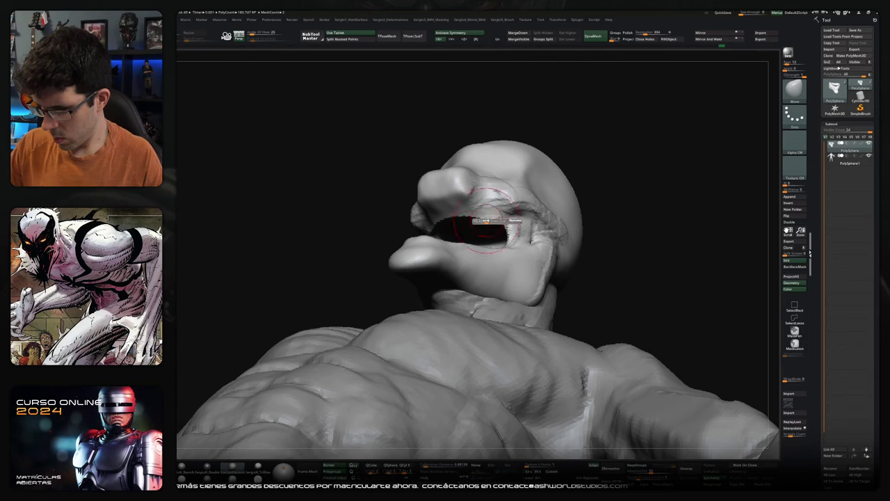
{"action": "mouse_move", "coordinate": [497, 215]}
{"action": "right_mouse_down"}
{"action": "mouse_move", "coordinate": [520, 240]}
{"action": "mouse_move", "coordinate": [511, 229]}
{"action": "mouse_move", "coordinate": [511, 168]}
{"action": "mouse_move", "coordinate": [480, 209]}
{"action": "right_mouse_up"}
{"action": "key", "text": "b"}
{"action": "key", "text": "c"}
{"action": "key", "text": "b"}
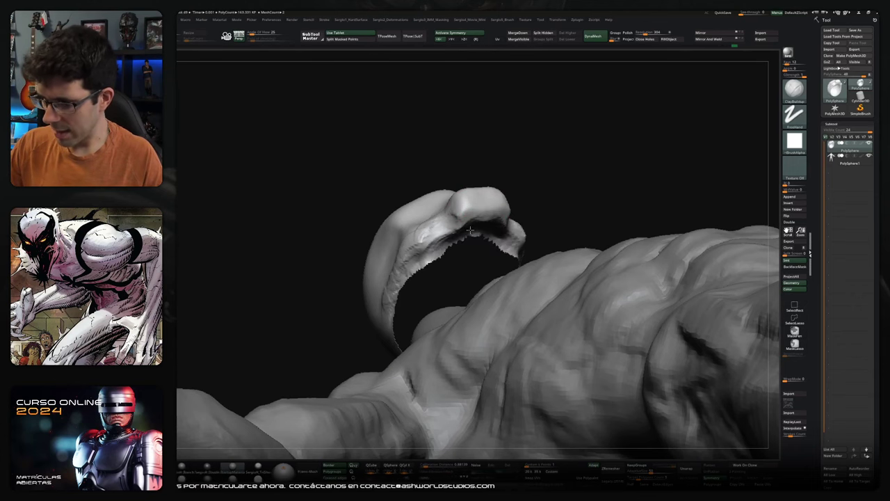
{"action": "mouse_move", "coordinate": [499, 226]}
{"action": "right_mouse_down"}
{"action": "mouse_move", "coordinate": [552, 195]}
{"action": "mouse_move", "coordinate": [472, 246]}
{"action": "right_mouse_up"}
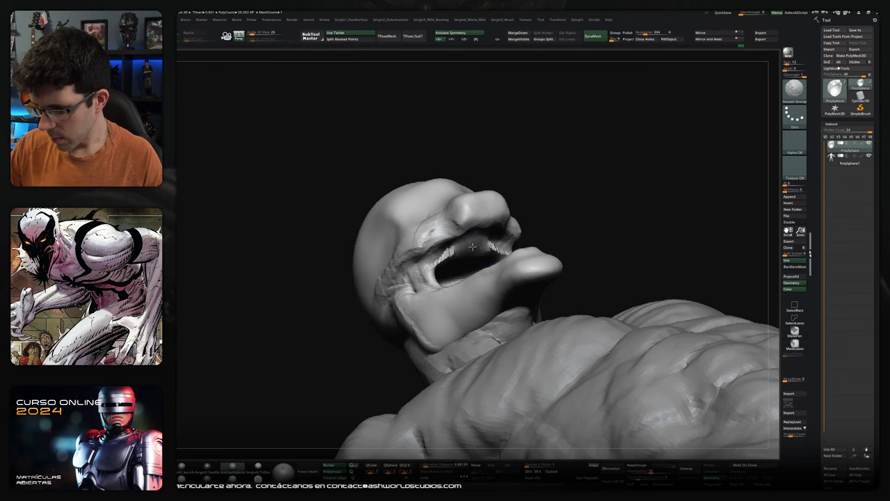
{"action": "key", "text": "shift"}
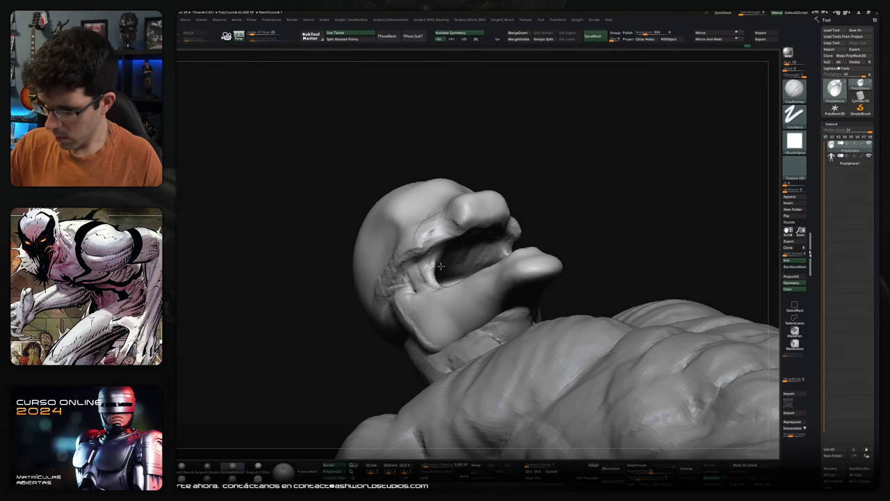
{"action": "right_click_drag", "start_coordinate": [473, 250], "coordinate": [446, 270]}
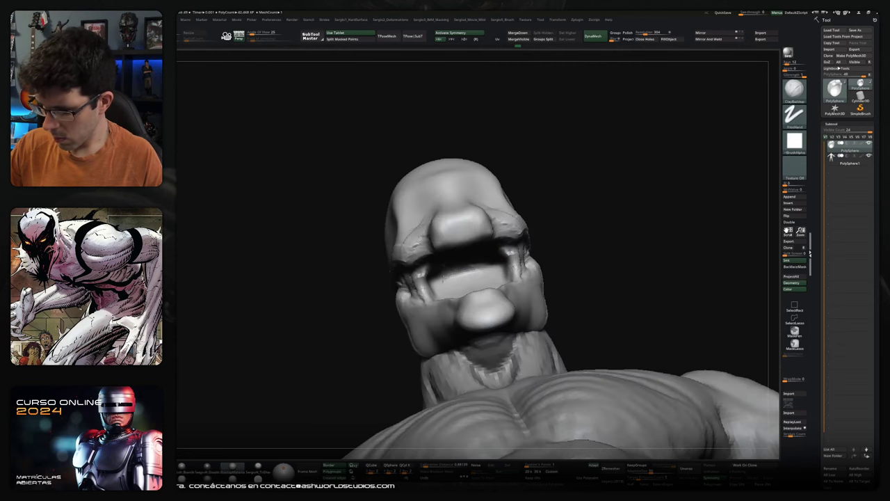
{"action": "right_click_drag", "start_coordinate": [446, 272], "coordinate": [474, 300]}
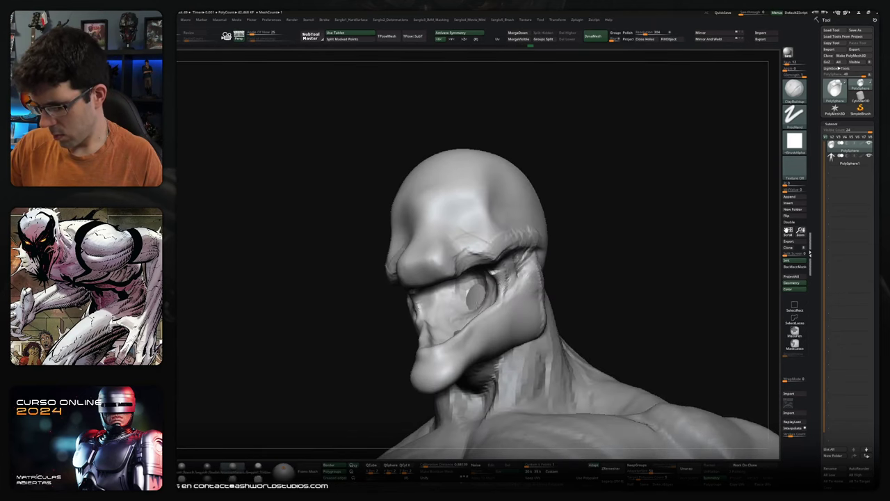
{"action": "mouse_move", "coordinate": [475, 300]}
{"action": "right_mouse_down"}
{"action": "mouse_move", "coordinate": [564, 268]}
{"action": "mouse_move", "coordinate": [449, 259]}
{"action": "mouse_move", "coordinate": [463, 234]}
{"action": "right_mouse_up"}
{"action": "key", "text": "b"}
{"action": "key", "text": "d"}
{"action": "key", "text": "s"}
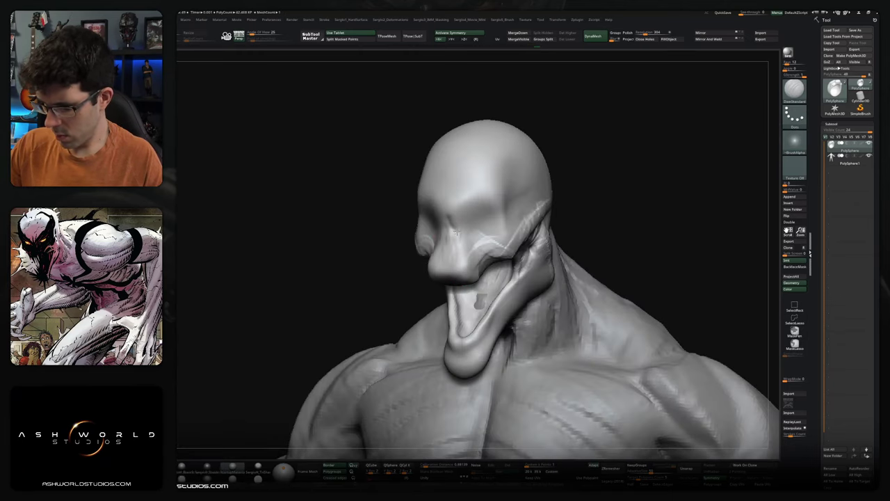
{"action": "right_click_drag", "start_coordinate": [497, 212], "coordinate": [465, 220]}
Build up clay on the brow between the eyes and carve wrinkles across the forehead
{"action": "key", "text": "b"}
{"action": "key", "text": "c"}
{"action": "key", "text": "b"}
{"action": "mouse_move", "coordinate": [446, 222]}
{"action": "left_mouse_down"}
{"action": "mouse_move", "coordinate": [494, 198]}
{"action": "mouse_move", "coordinate": [487, 201]}
{"action": "left_mouse_up"}
{"action": "right_click_drag", "start_coordinate": [507, 221], "coordinate": [494, 210]}
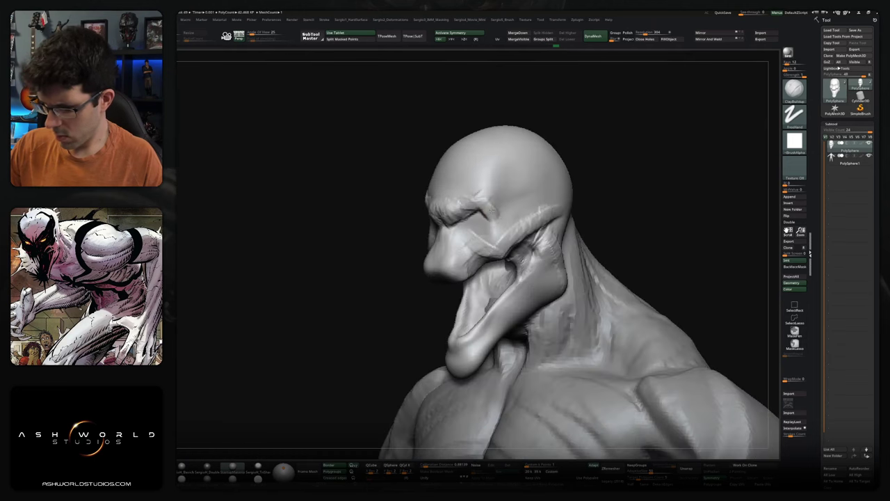
{"action": "left_click_drag", "start_coordinate": [489, 198], "coordinate": [479, 162]}
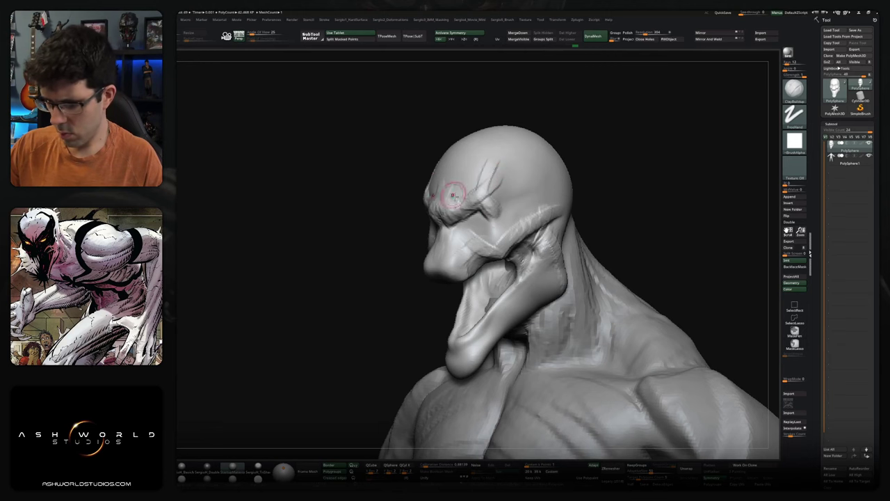
{"action": "right_click_drag", "start_coordinate": [452, 195], "coordinate": [487, 195]}
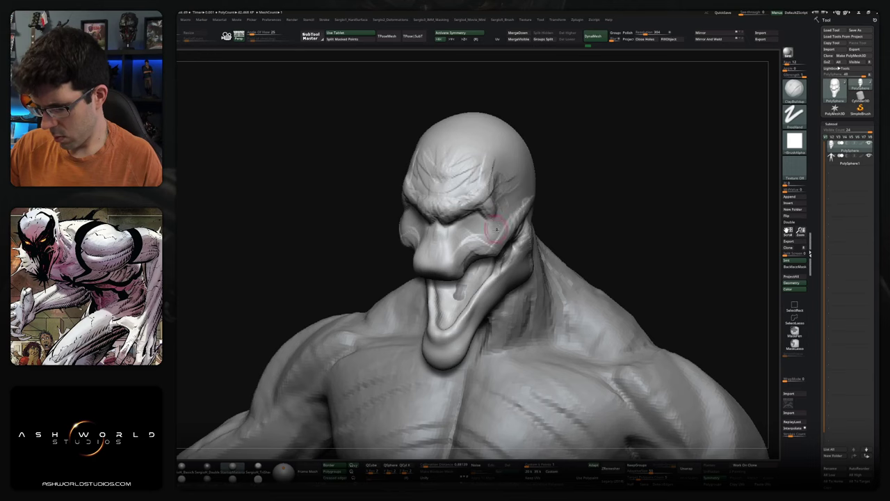
{"action": "right_click_drag", "start_coordinate": [498, 229], "coordinate": [478, 236]}
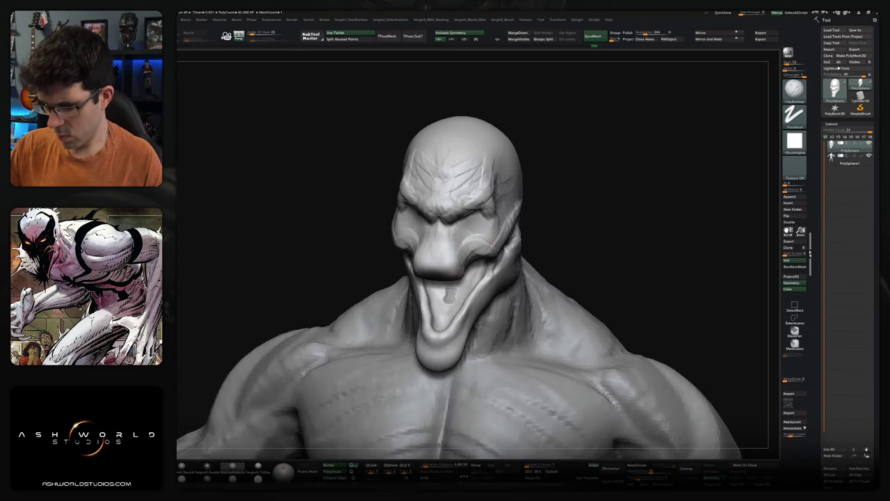
Fill out the upper lip and push the crease at the mouth corner with Move
{"action": "right_click_drag", "start_coordinate": [453, 257], "coordinate": [404, 240]}
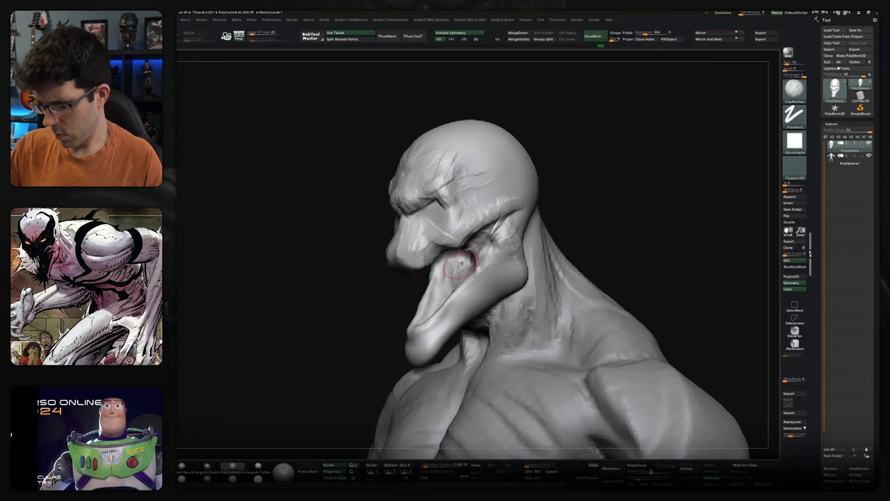
{"action": "left_click_drag", "start_coordinate": [404, 240], "coordinate": [401, 236]}
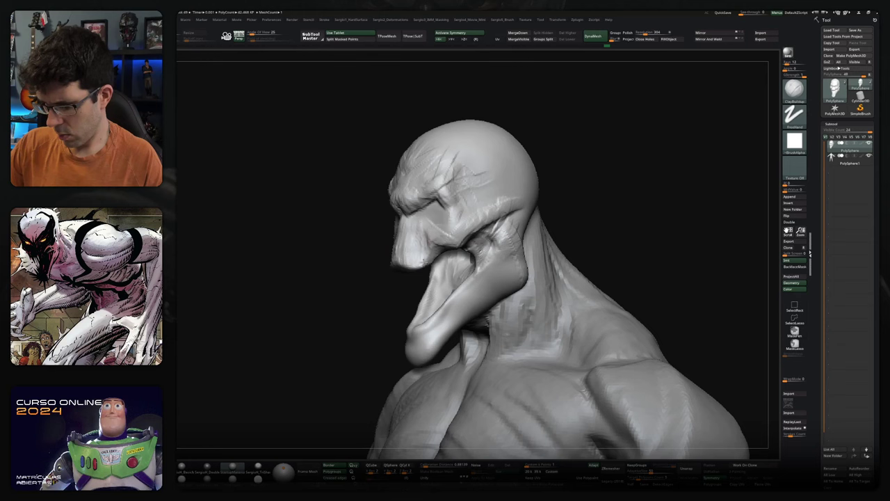
{"action": "right_click_drag", "start_coordinate": [431, 249], "coordinate": [394, 258]}
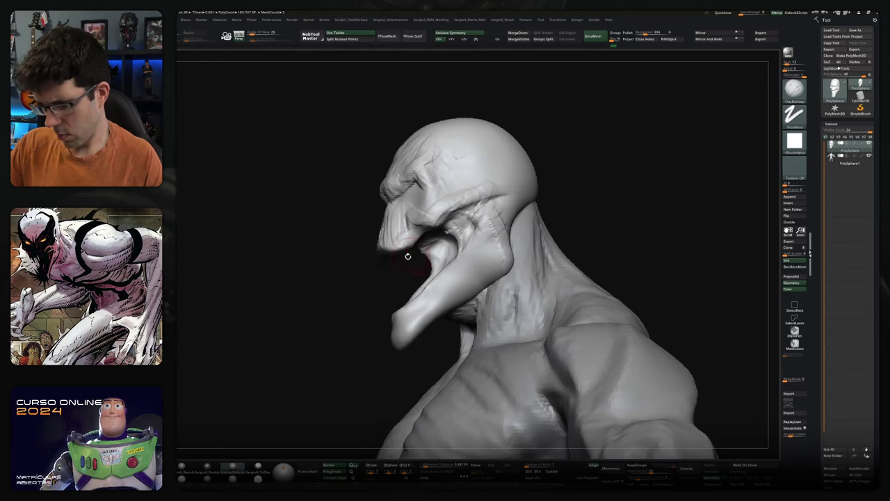
{"action": "key", "text": "b"}
{"action": "key", "text": "m"}
{"action": "key", "text": "v"}
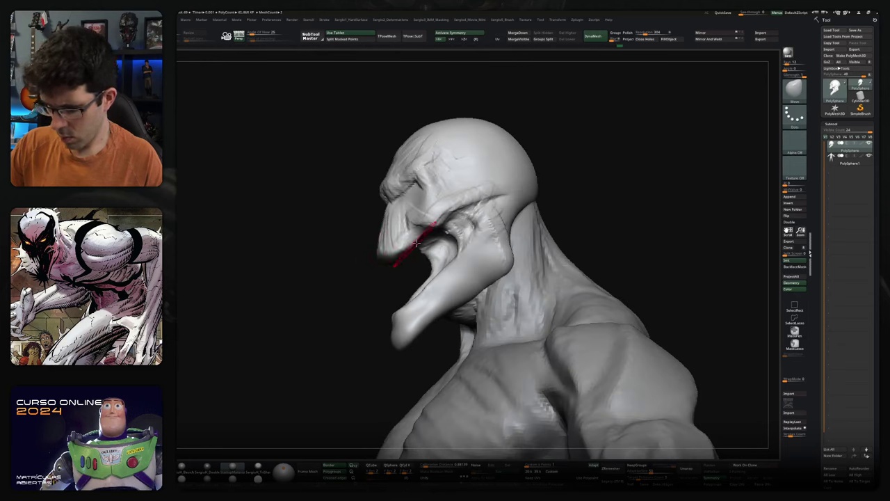
{"action": "right_click_drag", "start_coordinate": [423, 240], "coordinate": [437, 231]}
{"action": "left_click_drag", "start_coordinate": [439, 222], "coordinate": [448, 225]}
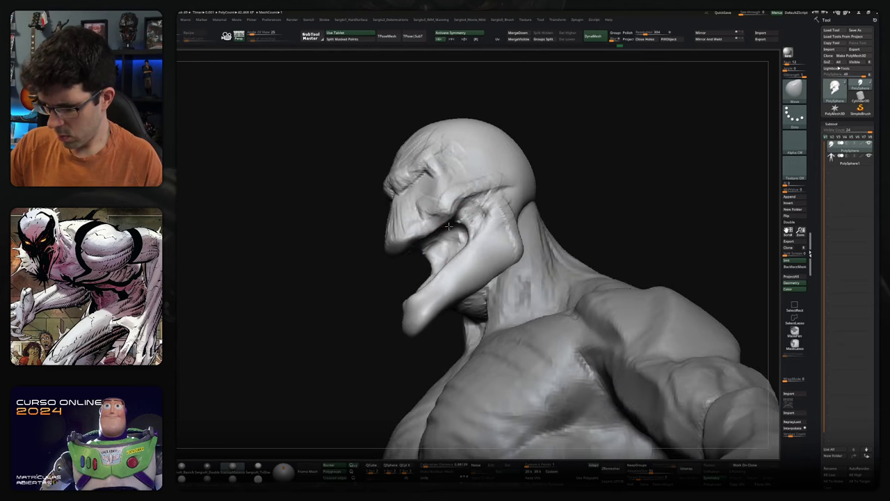
{"action": "mouse_move", "coordinate": [444, 214]}
{"action": "right_mouse_down"}
{"action": "mouse_move", "coordinate": [420, 171]}
{"action": "mouse_move", "coordinate": [445, 190]}
{"action": "mouse_move", "coordinate": [415, 179]}
{"action": "mouse_move", "coordinate": [503, 195]}
{"action": "mouse_move", "coordinate": [418, 209]}
{"action": "right_mouse_up"}
Switch between ClayBuildup and Move while orbiting beneath the mouth back to a front view
{"action": "key", "text": "b"}
{"action": "key", "text": "c"}
{"action": "key", "text": "b"}
{"action": "key", "text": "b"}
{"action": "key", "text": "m"}
{"action": "key", "text": "v"}
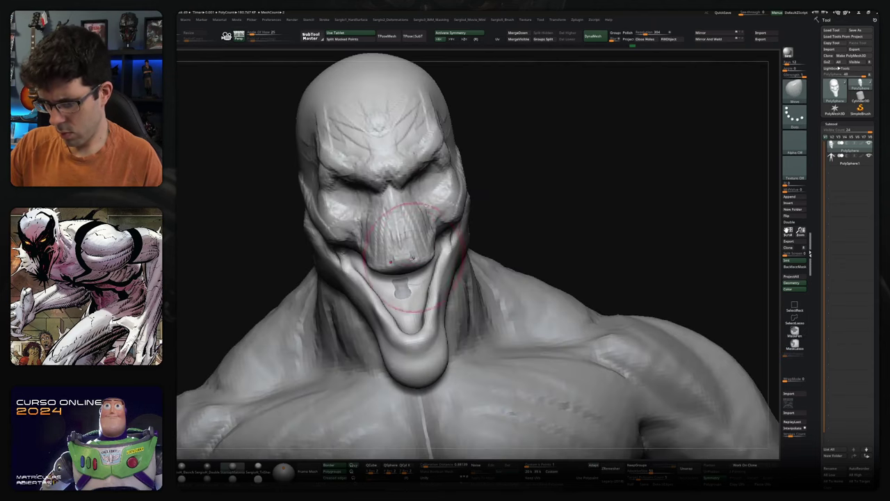
{"action": "mouse_move", "coordinate": [411, 257]}
{"action": "right_mouse_down"}
{"action": "mouse_move", "coordinate": [386, 277]}
{"action": "mouse_move", "coordinate": [372, 273]}
{"action": "right_mouse_up"}
{"action": "key", "text": "b"}
{"action": "key", "text": "c"}
{"action": "key", "text": "b"}
{"action": "key", "text": "b"}
{"action": "key", "text": "m"}
{"action": "key", "text": "v"}
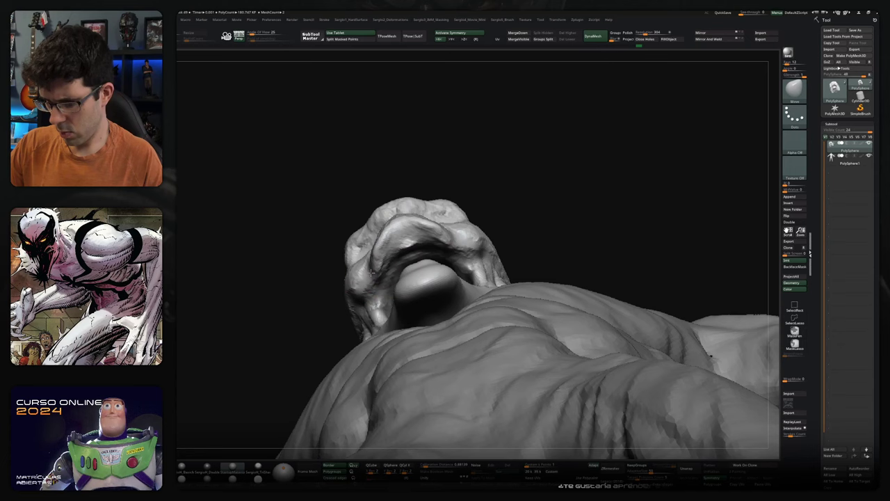
{"action": "right_click_drag", "start_coordinate": [386, 236], "coordinate": [403, 248]}
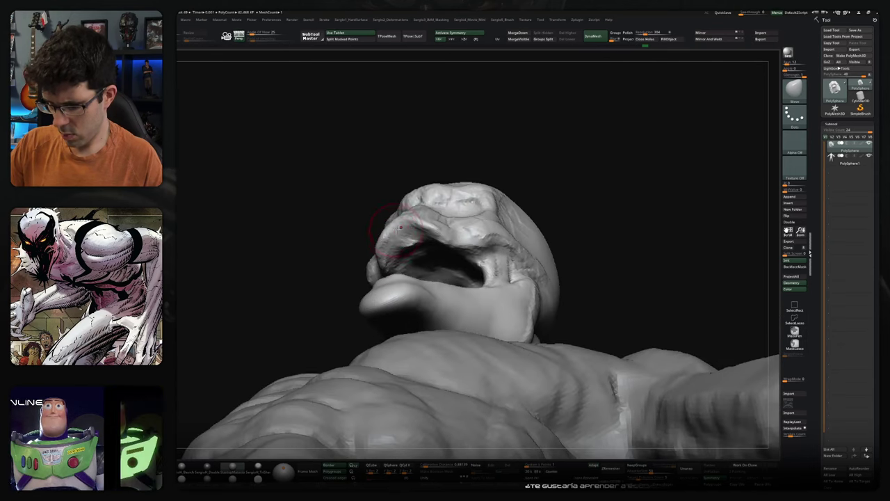
{"action": "mouse_move", "coordinate": [387, 257]}
{"action": "right_mouse_down"}
{"action": "mouse_move", "coordinate": [506, 280]}
{"action": "mouse_move", "coordinate": [460, 222]}
{"action": "mouse_move", "coordinate": [459, 209]}
{"action": "right_mouse_up"}
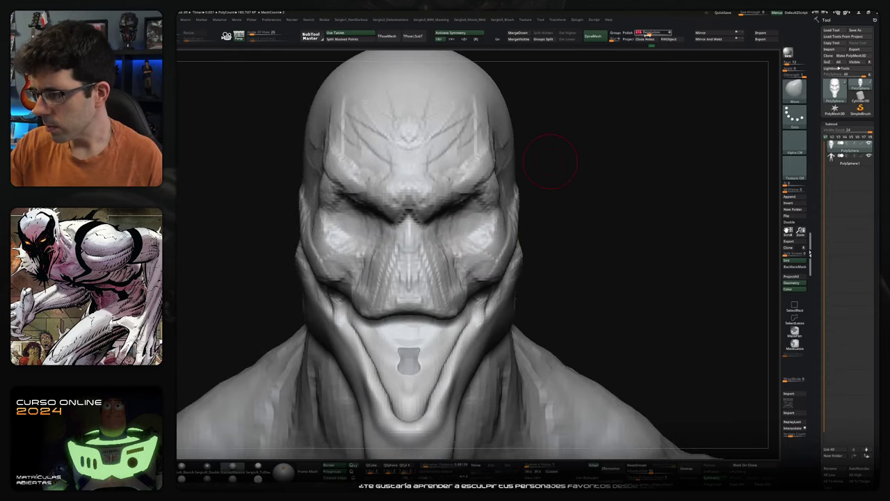
Deepen both eyelid creases with ClayBuildup and refine them with Move
{"action": "right_click_drag", "start_coordinate": [606, 111], "coordinate": [442, 217]}
{"action": "key", "text": "b"}
{"action": "key", "text": "c"}
{"action": "key", "text": "b"}
{"action": "mouse_move", "coordinate": [450, 214]}
{"action": "left_mouse_down"}
{"action": "mouse_move", "coordinate": [453, 225]}
{"action": "mouse_move", "coordinate": [471, 201]}
{"action": "mouse_move", "coordinate": [473, 221]}
{"action": "mouse_move", "coordinate": [482, 216]}
{"action": "mouse_move", "coordinate": [470, 234]}
{"action": "left_mouse_up"}
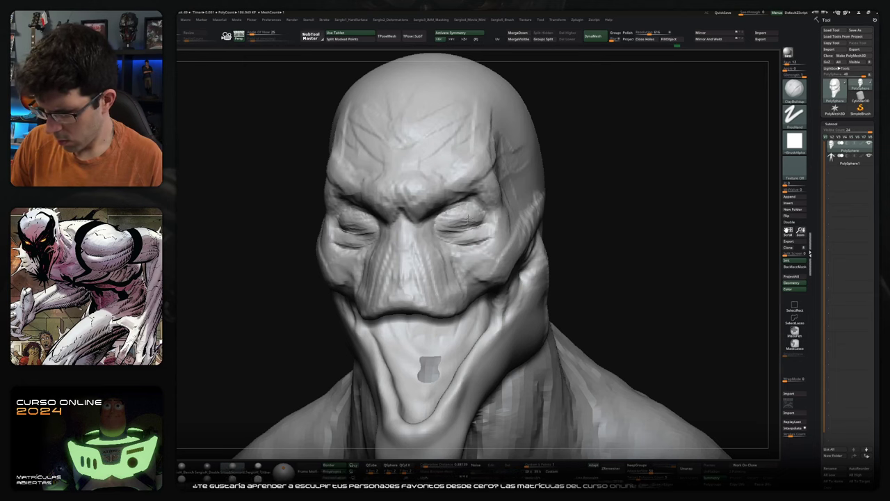
{"action": "right_click_drag", "start_coordinate": [478, 221], "coordinate": [473, 224]}
{"action": "key", "text": "b"}
{"action": "key", "text": "m"}
{"action": "key", "text": "v"}
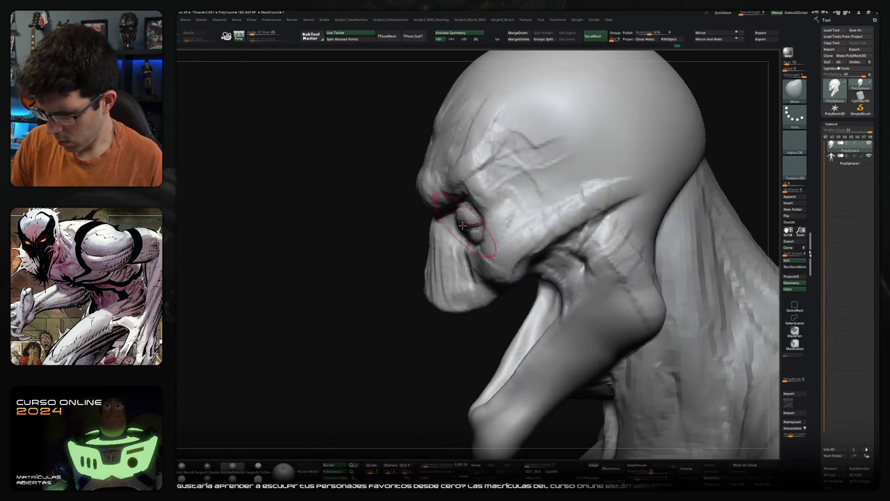
{"action": "right_click_drag", "start_coordinate": [458, 229], "coordinate": [480, 229]}
{"action": "left_click_drag", "start_coordinate": [487, 228], "coordinate": [473, 234]}
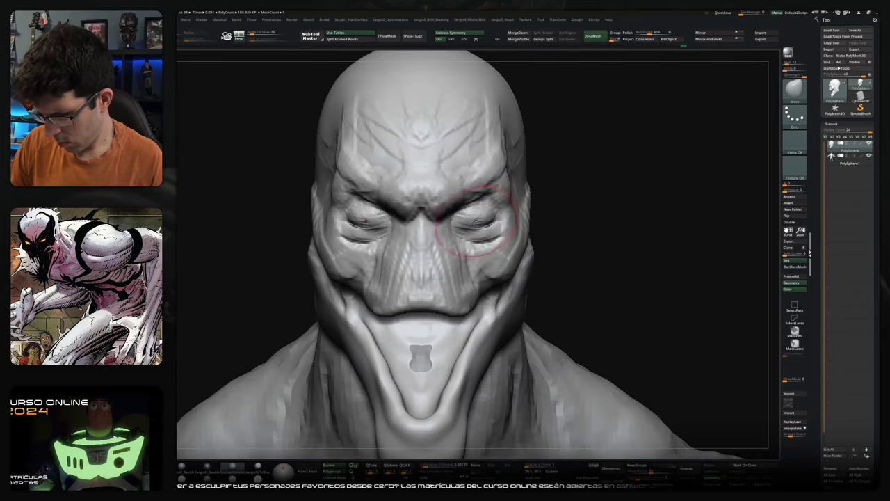
Cut a sharp slit along the eye with DamStandard
{"action": "key", "text": "s"}
{"action": "key", "text": "b"}
{"action": "key", "text": "d"}
{"action": "key", "text": "s"}
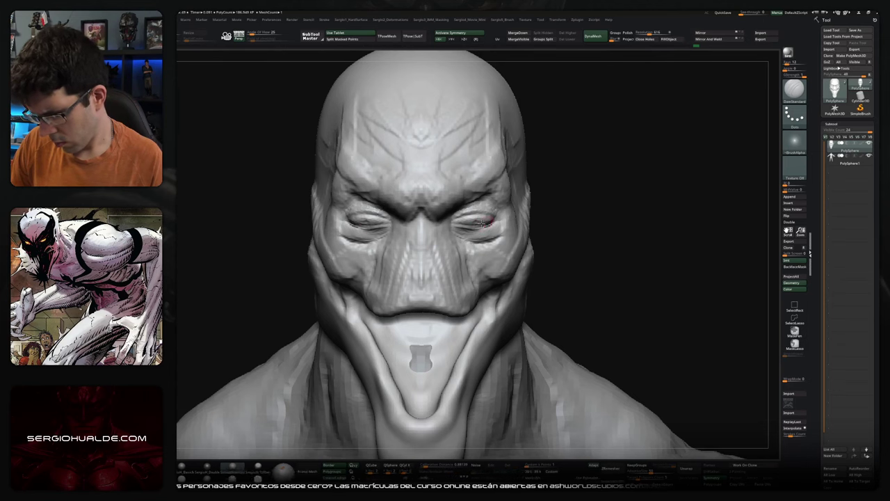
{"action": "right_click_drag", "start_coordinate": [483, 223], "coordinate": [465, 228]}
Smooth the eye region on both sides from a straight front view
{"action": "key", "text": "b"}
{"action": "key", "text": "c"}
{"action": "key", "text": "b"}
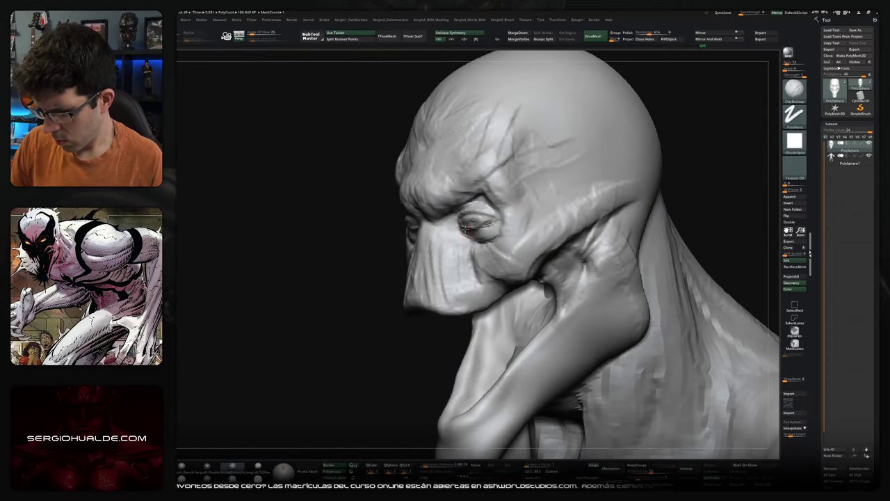
{"action": "right_click_drag", "start_coordinate": [475, 218], "coordinate": [485, 218]}
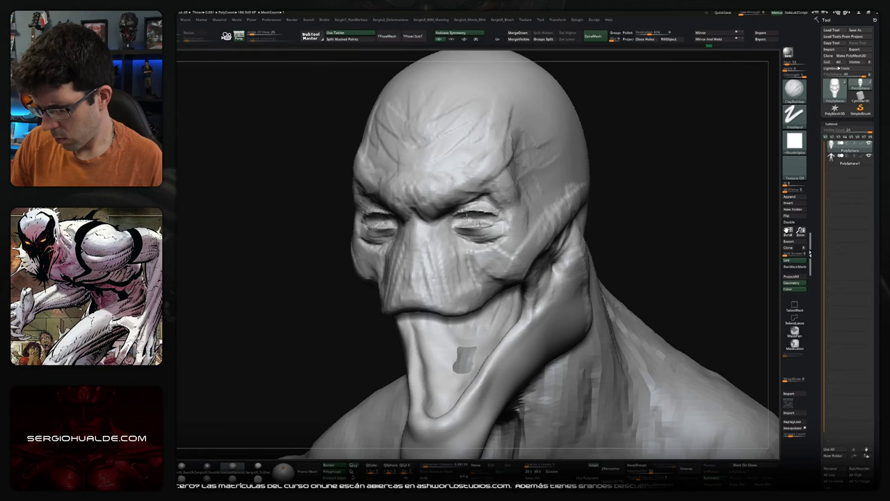
{"action": "right_click_drag", "start_coordinate": [466, 225], "coordinate": [487, 216], "text": "shift"}
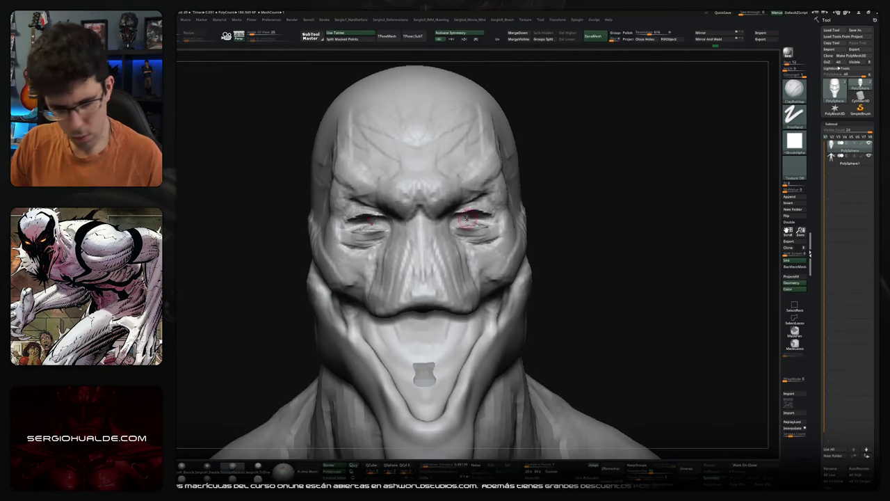
{"action": "left_click_drag", "start_coordinate": [487, 216], "coordinate": [476, 212], "text": "shift"}
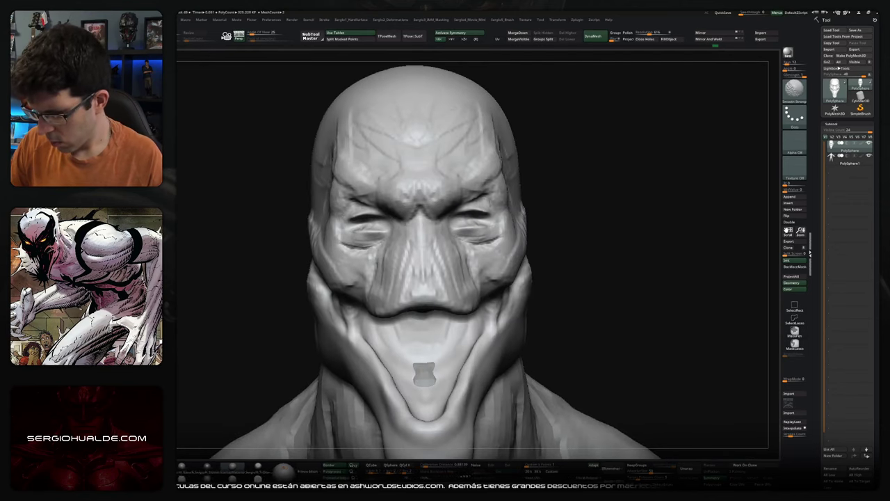
{"action": "right_click_drag", "start_coordinate": [475, 213], "coordinate": [457, 224]}
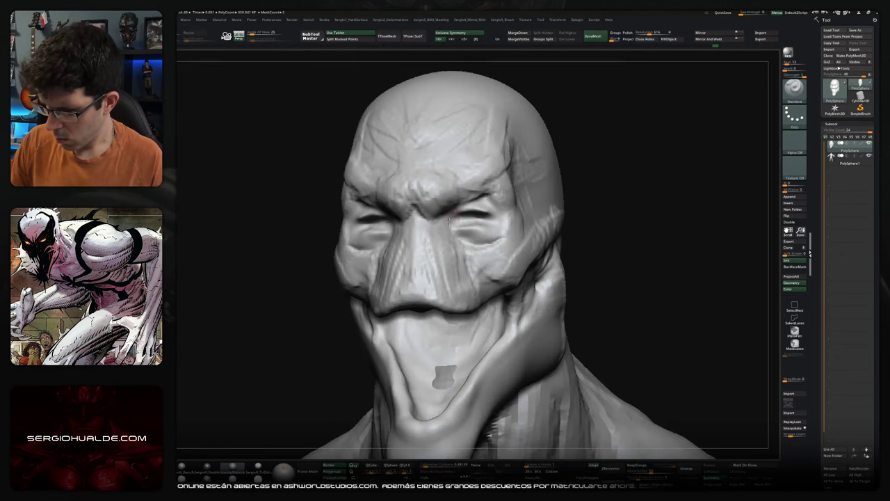
{"action": "right_click_drag", "start_coordinate": [482, 215], "coordinate": [471, 197]}
Nudge the shape of both eyes with the Move brush
{"action": "key", "text": "b"}
{"action": "key", "text": "c"}
{"action": "key", "text": "b"}
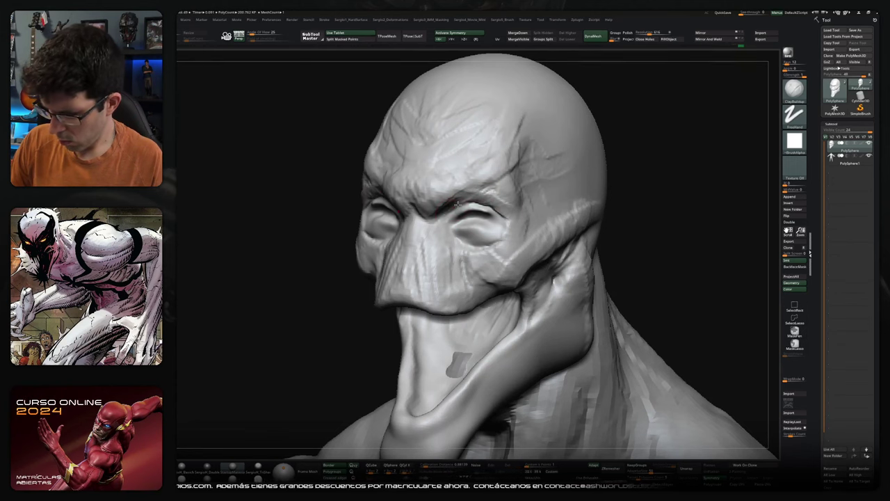
{"action": "mouse_move", "coordinate": [459, 222]}
{"action": "right_mouse_down"}
{"action": "mouse_move", "coordinate": [466, 220]}
{"action": "mouse_move", "coordinate": [437, 217]}
{"action": "mouse_move", "coordinate": [460, 203]}
{"action": "right_mouse_up"}
{"action": "key", "text": "b"}
{"action": "key", "text": "m"}
{"action": "key", "text": "v"}
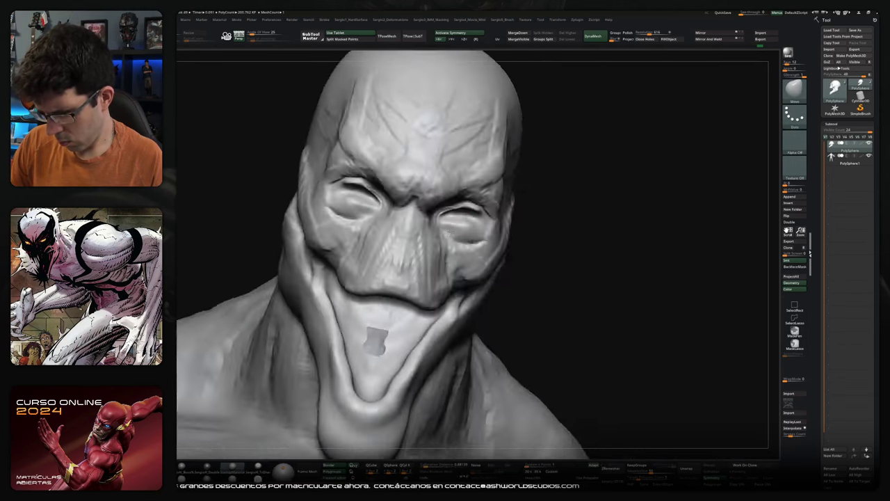
{"action": "left_click_drag", "start_coordinate": [463, 206], "coordinate": [465, 224]}
{"action": "mouse_move", "coordinate": [480, 223]}
{"action": "right_mouse_down"}
{"action": "mouse_move", "coordinate": [446, 228]}
{"action": "mouse_move", "coordinate": [459, 243]}
{"action": "mouse_move", "coordinate": [479, 202]}
{"action": "mouse_move", "coordinate": [476, 210]}
{"action": "right_mouse_up"}
{"action": "key", "text": "b"}
{"action": "key", "text": "c"}
{"action": "key", "text": "b"}
{"action": "key", "text": "b"}
{"action": "key", "text": "m"}
{"action": "key", "text": "v"}
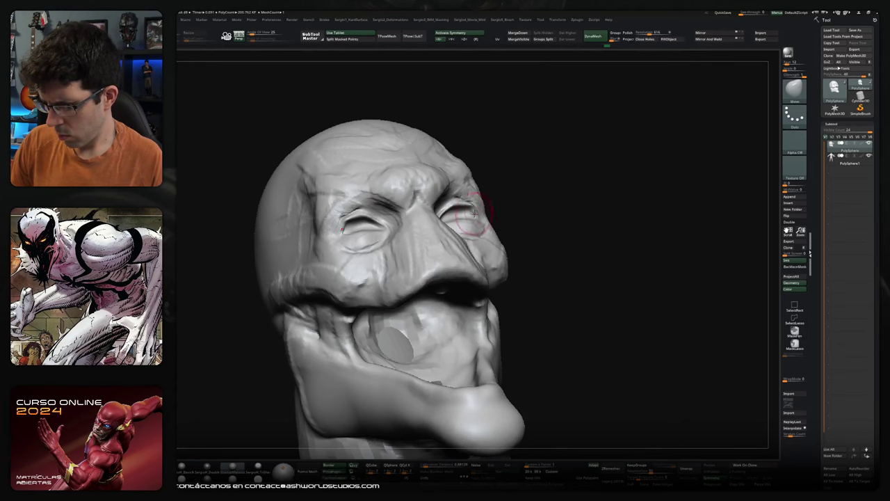
{"action": "mouse_move", "coordinate": [467, 207]}
{"action": "right_mouse_down"}
{"action": "mouse_move", "coordinate": [475, 224]}
{"action": "mouse_move", "coordinate": [456, 235]}
{"action": "mouse_move", "coordinate": [475, 217]}
{"action": "mouse_move", "coordinate": [480, 222]}
{"action": "right_mouse_up"}
Carve lines across the nose bridge and add small detail around the nose
{"action": "key", "text": "b"}
{"action": "key", "text": "d"}
{"action": "key", "text": "s"}
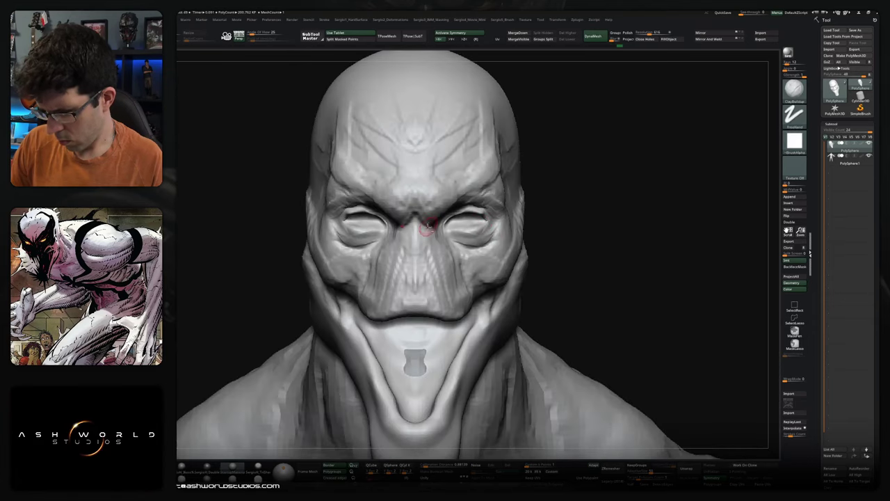
{"action": "right_click_drag", "start_coordinate": [416, 203], "coordinate": [430, 233]}
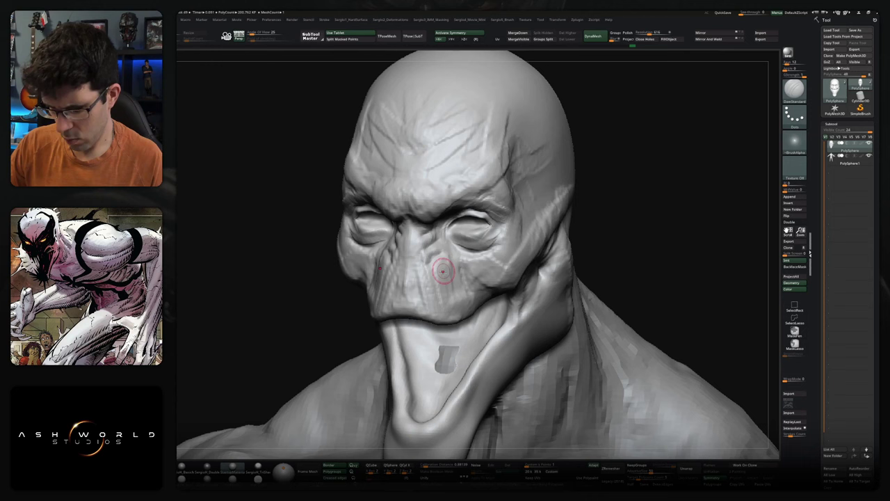
{"action": "key", "text": "b"}
{"action": "key", "text": "c"}
{"action": "key", "text": "b"}
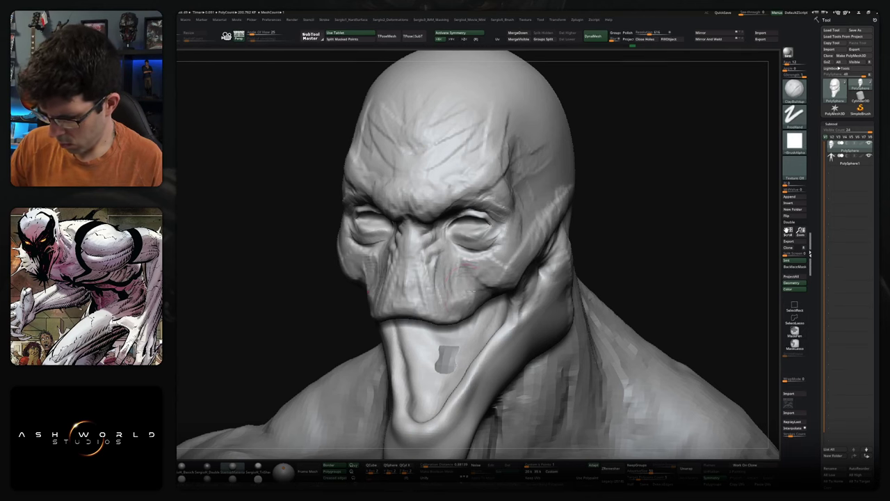
{"action": "right_click_drag", "start_coordinate": [445, 271], "coordinate": [476, 276]}
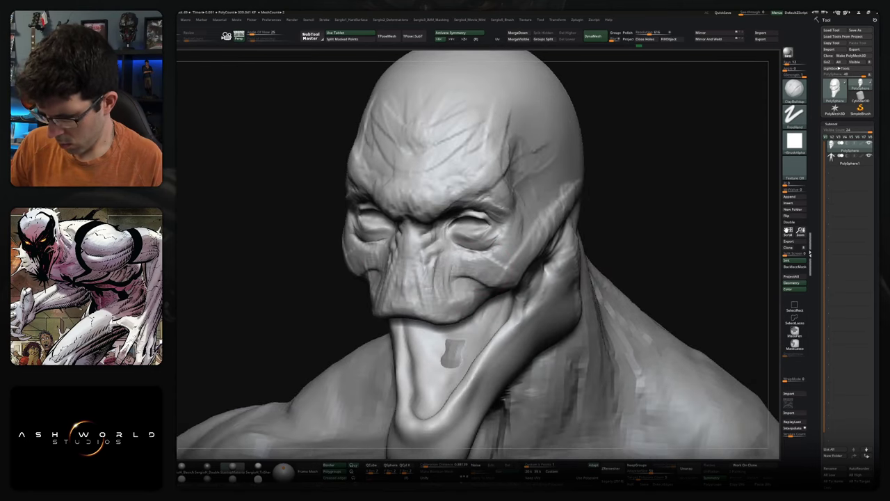
{"action": "right_click_drag", "start_coordinate": [473, 317], "coordinate": [471, 309]}
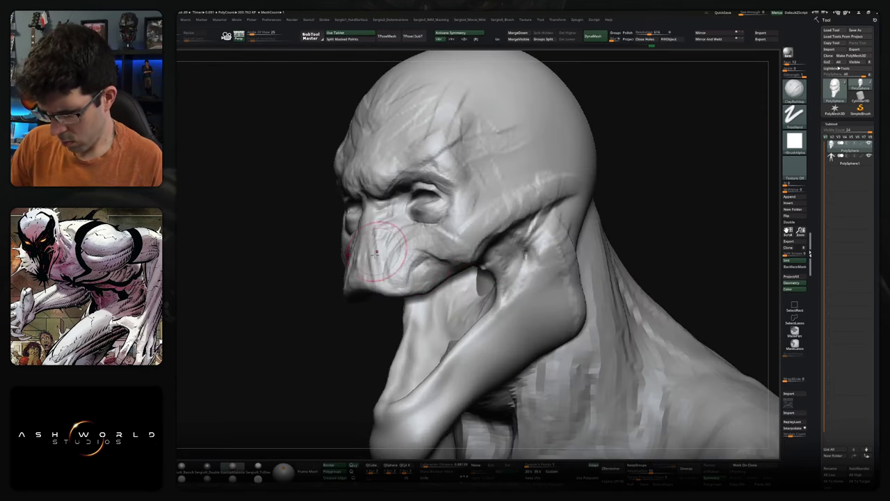
{"action": "key", "text": "b"}
{"action": "key", "text": "m"}
{"action": "key", "text": "v"}
{"action": "mouse_move", "coordinate": [371, 285]}
{"action": "right_mouse_down"}
{"action": "mouse_move", "coordinate": [398, 292]}
{"action": "mouse_move", "coordinate": [399, 261]}
{"action": "right_mouse_up"}
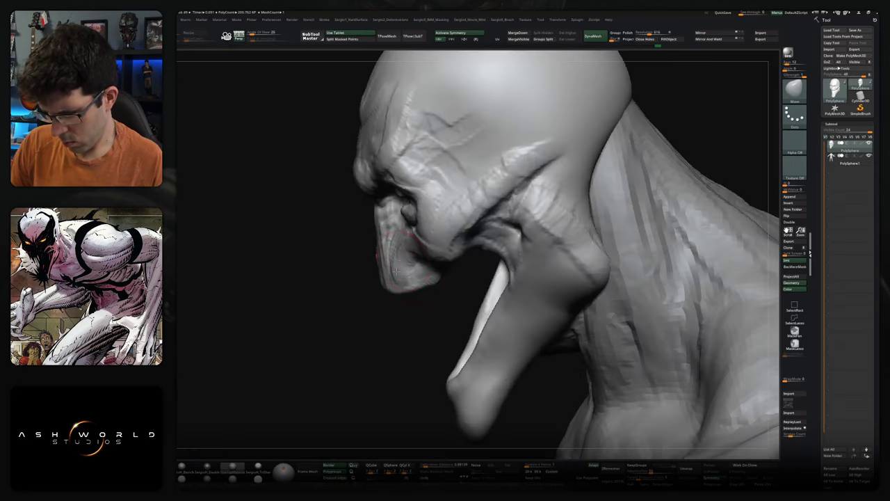
{"action": "right_click_drag", "start_coordinate": [407, 254], "coordinate": [410, 263]}
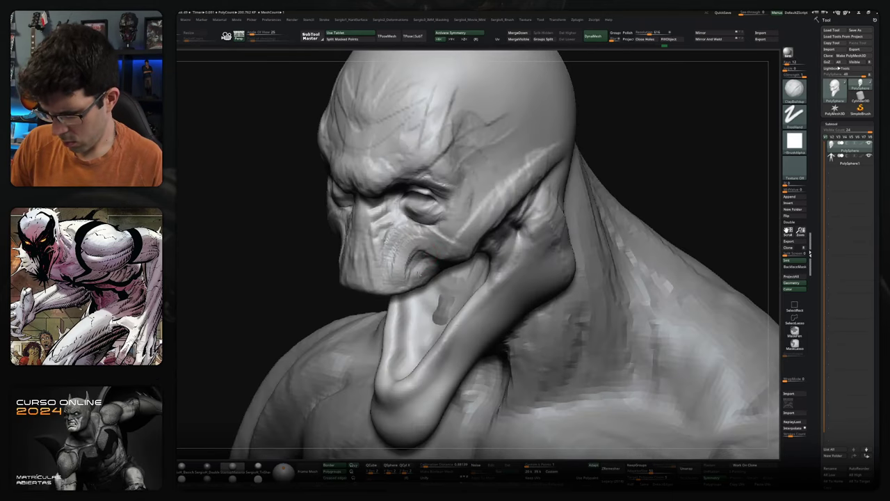
{"action": "right_click_drag", "start_coordinate": [428, 270], "coordinate": [417, 240]}
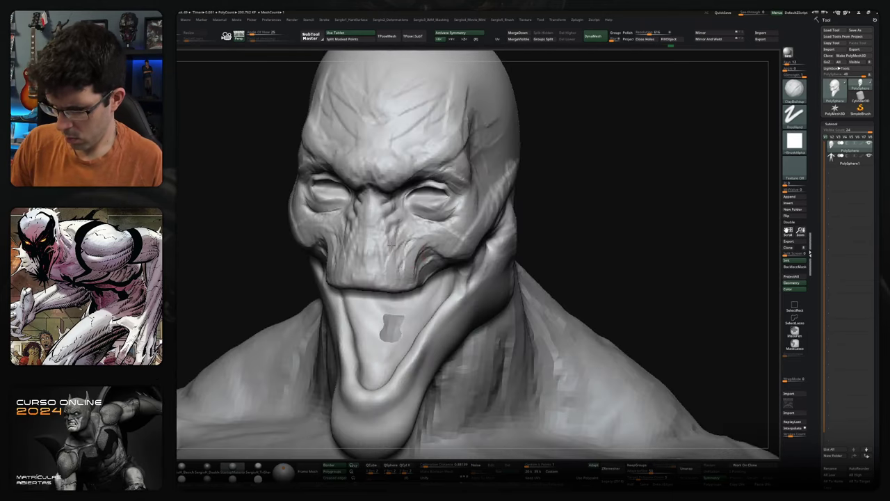
{"action": "left_click_drag", "start_coordinate": [391, 255], "coordinate": [408, 228]}
{"action": "right_click_drag", "start_coordinate": [396, 236], "coordinate": [390, 245]}
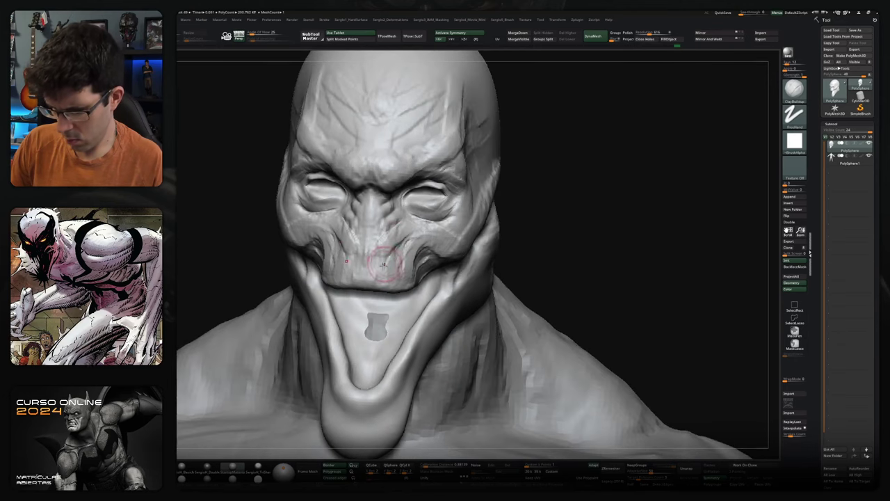
{"action": "mouse_move", "coordinate": [456, 268]}
{"action": "right_mouse_down"}
{"action": "mouse_move", "coordinate": [430, 269]}
{"action": "mouse_move", "coordinate": [447, 260]}
{"action": "right_mouse_up"}
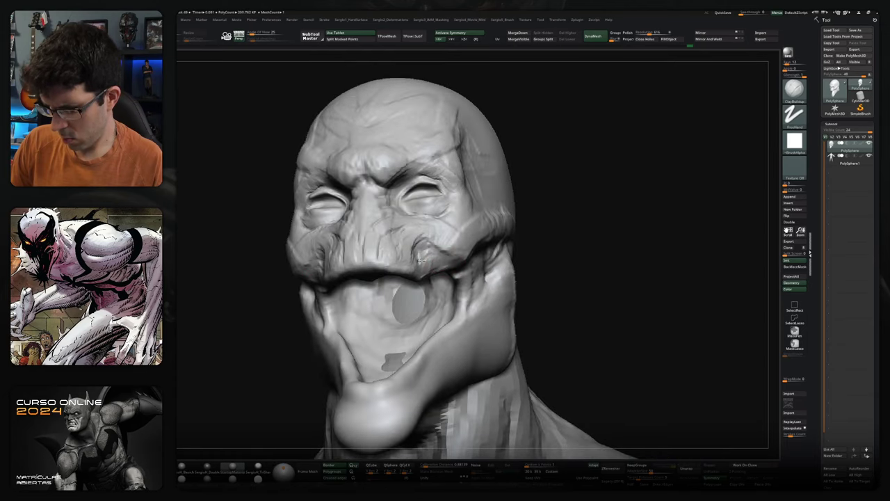
{"action": "mouse_move", "coordinate": [466, 218]}
{"action": "right_mouse_down"}
{"action": "mouse_move", "coordinate": [439, 223]}
{"action": "mouse_move", "coordinate": [476, 186]}
{"action": "mouse_move", "coordinate": [480, 194]}
{"action": "right_mouse_up"}
Build up ClayBuildup ridges on the back of the skull running down the neck
{"action": "key", "text": "b"}
{"action": "key", "text": "m"}
{"action": "key", "text": "v"}
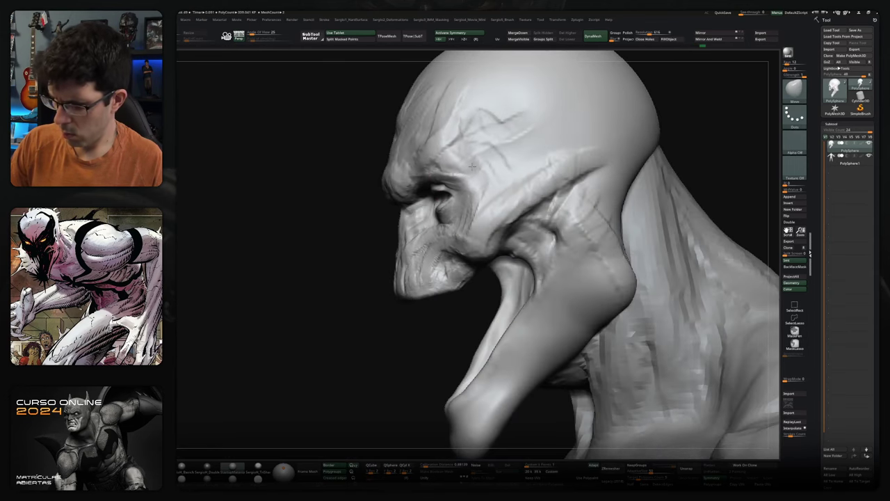
{"action": "right_click_drag", "start_coordinate": [484, 203], "coordinate": [486, 211]}
{"action": "key", "text": "b"}
{"action": "key", "text": "c"}
{"action": "key", "text": "b"}
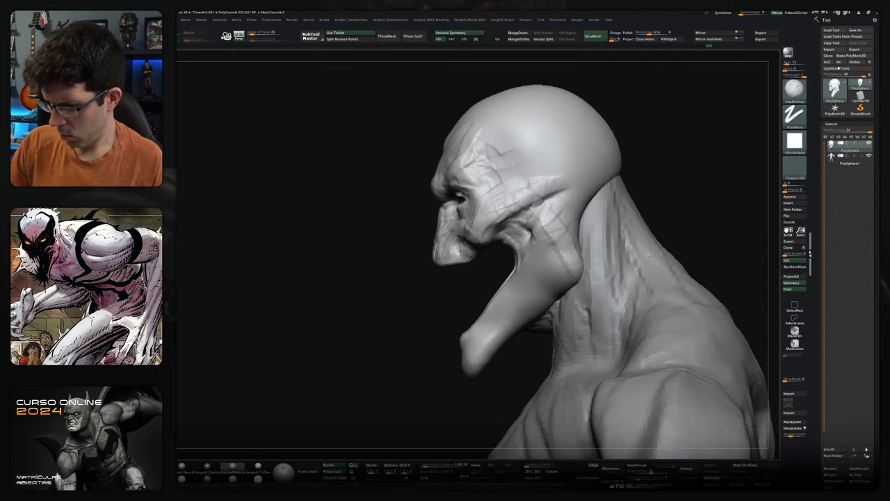
{"action": "mouse_move", "coordinate": [550, 198]}
{"action": "right_mouse_down"}
{"action": "mouse_move", "coordinate": [487, 222]}
{"action": "mouse_move", "coordinate": [504, 236]}
{"action": "right_mouse_up"}
{"action": "mouse_move", "coordinate": [560, 220]}
{"action": "right_mouse_down"}
{"action": "mouse_move", "coordinate": [536, 199]}
{"action": "mouse_move", "coordinate": [501, 230]}
{"action": "right_mouse_up"}
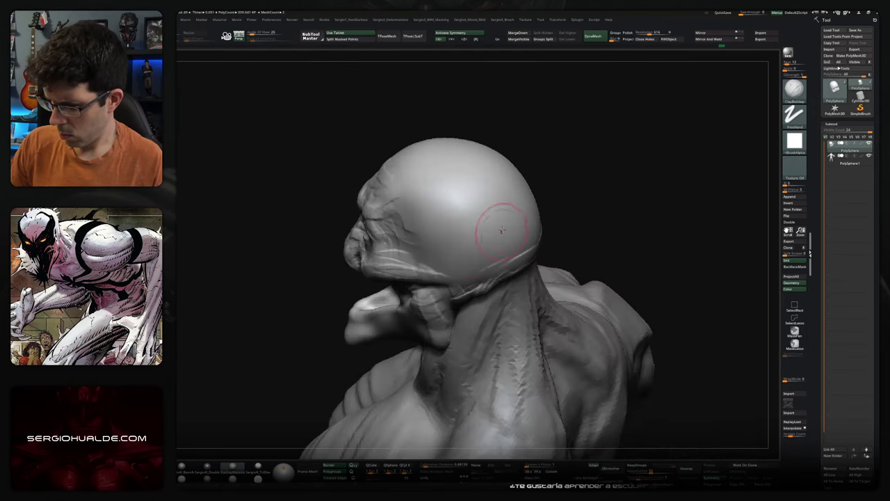
{"action": "mouse_move", "coordinate": [509, 240]}
{"action": "left_mouse_down"}
{"action": "mouse_move", "coordinate": [510, 270]}
{"action": "mouse_move", "coordinate": [536, 244]}
{"action": "left_mouse_up"}
{"action": "mouse_move", "coordinate": [535, 244]}
{"action": "right_mouse_down"}
{"action": "mouse_move", "coordinate": [472, 288]}
{"action": "mouse_move", "coordinate": [501, 279]}
{"action": "mouse_move", "coordinate": [515, 286]}
{"action": "right_mouse_up"}
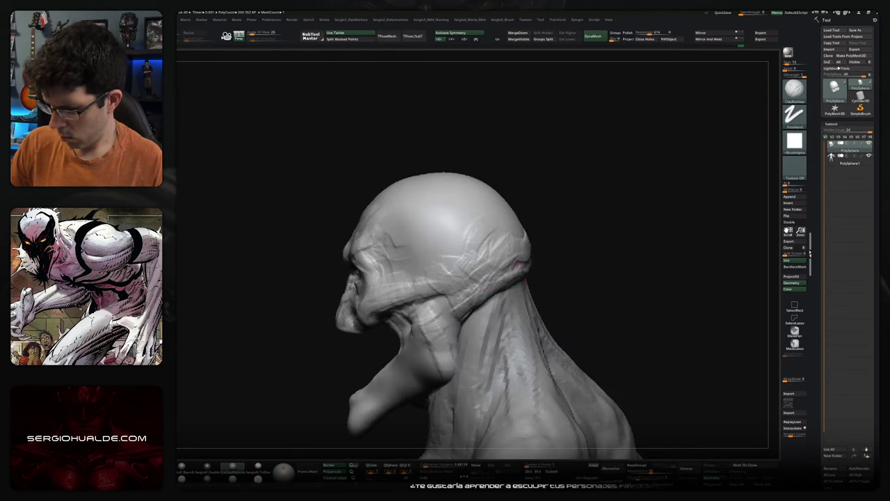
{"action": "left_click_drag", "start_coordinate": [453, 325], "coordinate": [460, 340]}
Isolate the head to inspect it, then show the neck and shoulders again
{"action": "mouse_move", "coordinate": [445, 367]}
{"action": "right_mouse_down"}
{"action": "mouse_move", "coordinate": [465, 286]}
{"action": "mouse_move", "coordinate": [431, 292]}
{"action": "right_mouse_up"}
{"action": "left_click", "coordinate": [465, 289], "text": "ctrl+shift"}
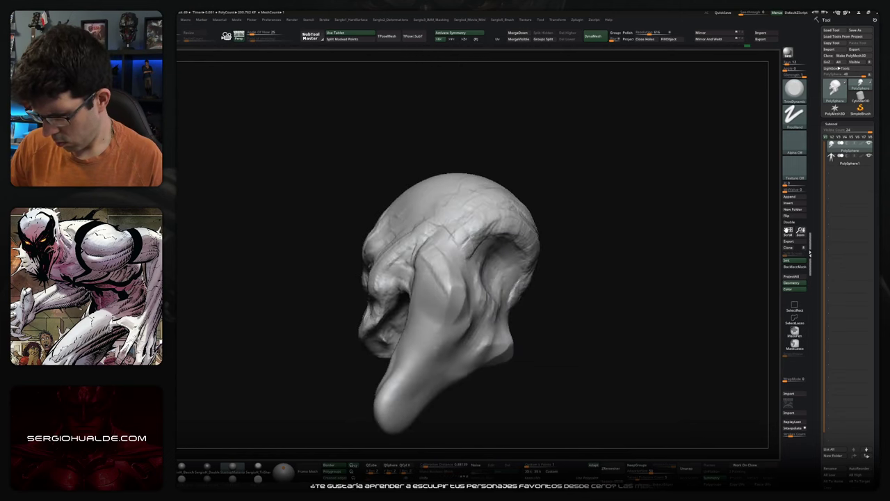
{"action": "right_click_drag", "start_coordinate": [453, 279], "coordinate": [449, 307]}
{"action": "left_click", "coordinate": [455, 295], "text": "ctrl+shift"}
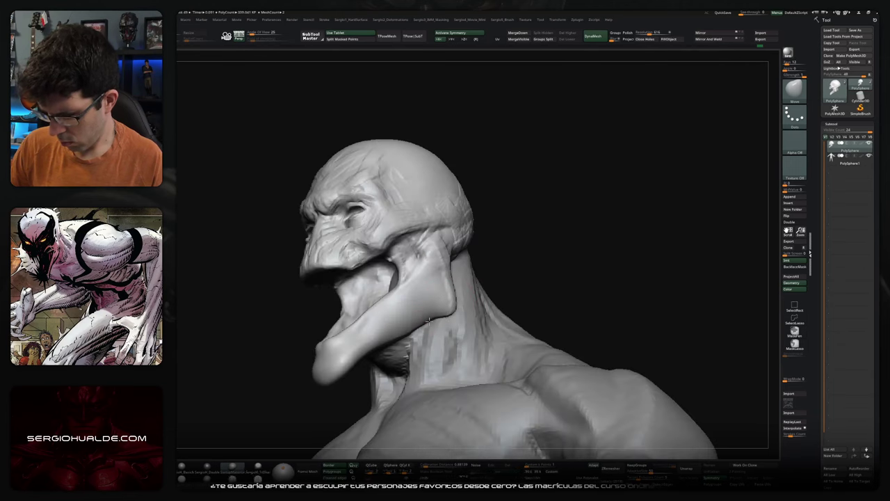
Reshape the right side of the neck and cheek contour with the Move brush
{"action": "right_click_drag", "start_coordinate": [405, 332], "coordinate": [424, 313]}
{"action": "key", "text": "b"}
{"action": "key", "text": "c"}
{"action": "key", "text": "b"}
{"action": "key", "text": "b"}
{"action": "key", "text": "m"}
{"action": "key", "text": "v"}
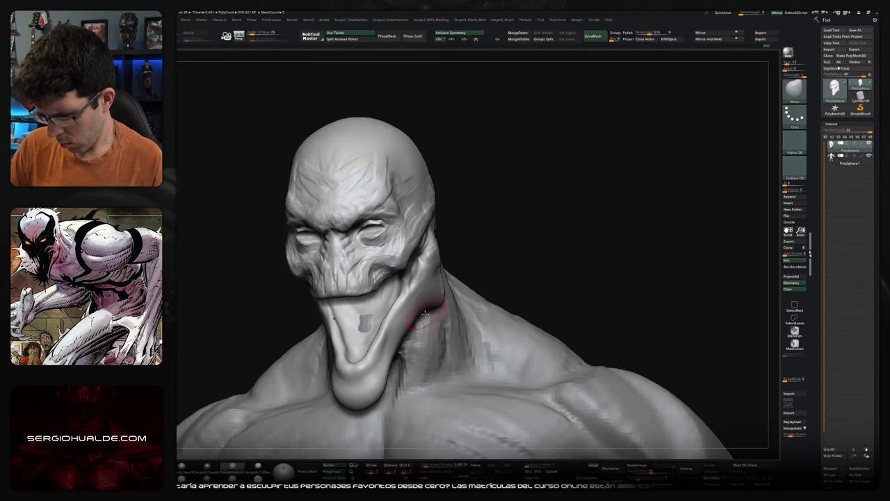
{"action": "left_click_drag", "start_coordinate": [435, 304], "coordinate": [441, 276]}
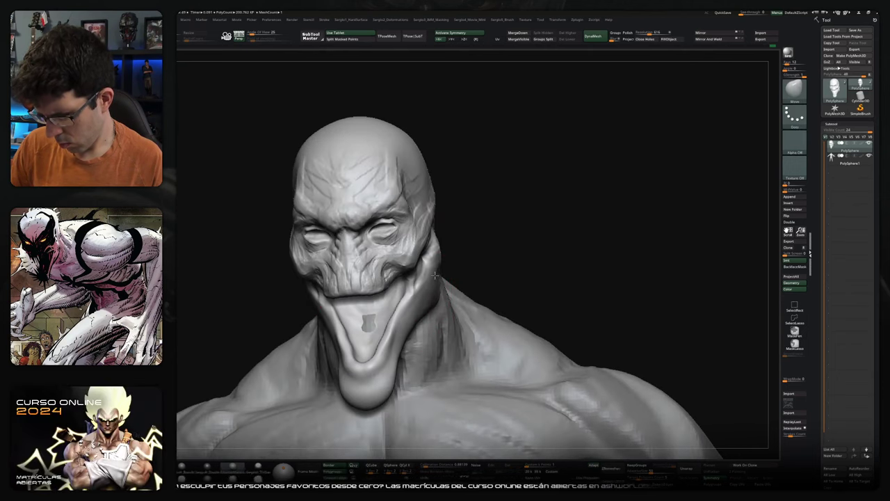
{"action": "left_click_drag", "start_coordinate": [427, 278], "coordinate": [431, 272]}
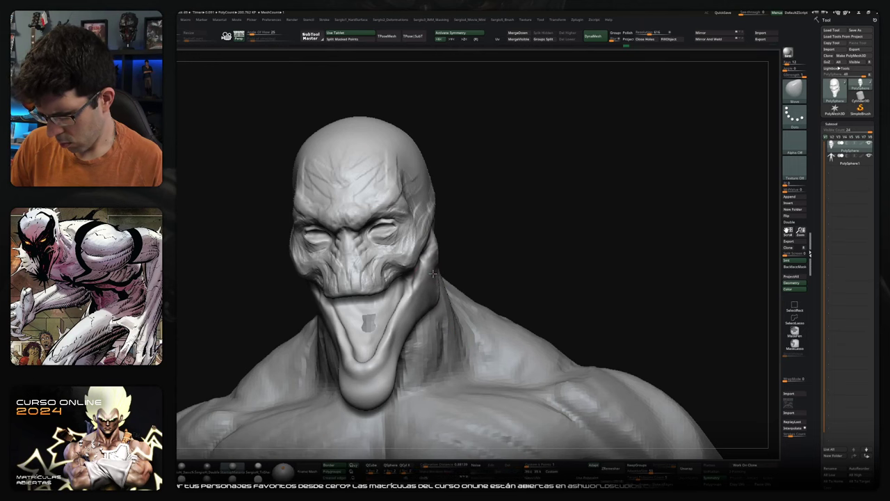
Build up clay under the jaw, then reshape the right chin and neck with Move
{"action": "right_click_drag", "start_coordinate": [415, 323], "coordinate": [381, 323]}
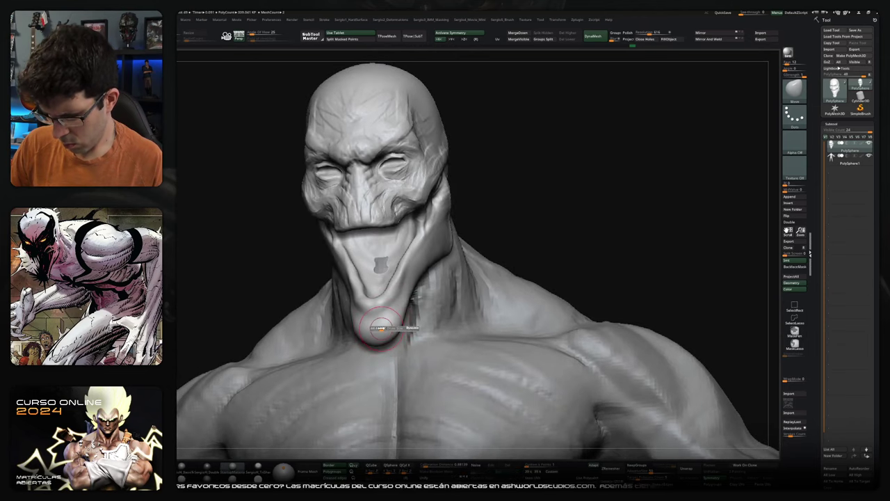
{"action": "key", "text": "b"}
{"action": "key", "text": "c"}
{"action": "key", "text": "b"}
{"action": "right_click_drag", "start_coordinate": [400, 334], "coordinate": [383, 296]}
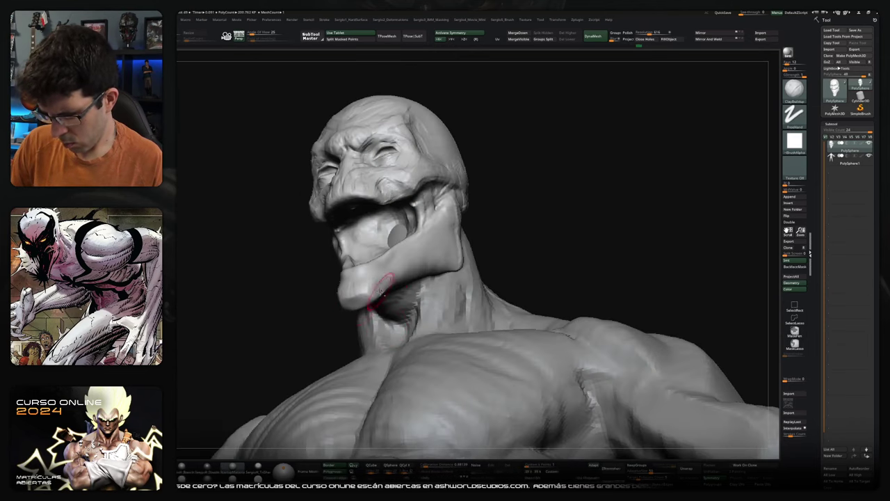
{"action": "right_click_drag", "start_coordinate": [375, 299], "coordinate": [380, 313]}
{"action": "key", "text": "b"}
{"action": "key", "text": "m"}
{"action": "key", "text": "v"}
{"action": "left_click_drag", "start_coordinate": [380, 313], "coordinate": [397, 278]}
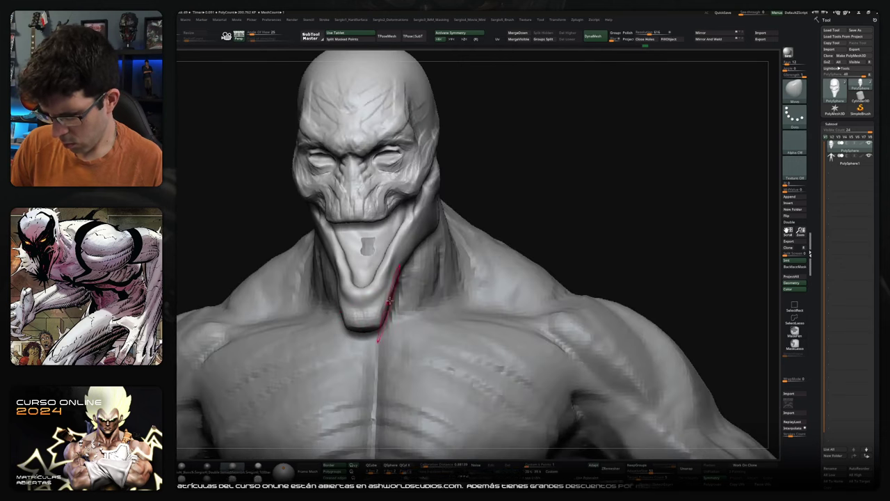
Compare the jaw from front and profile views with the Move brush active
{"action": "right_click_drag", "start_coordinate": [399, 271], "coordinate": [378, 290]}
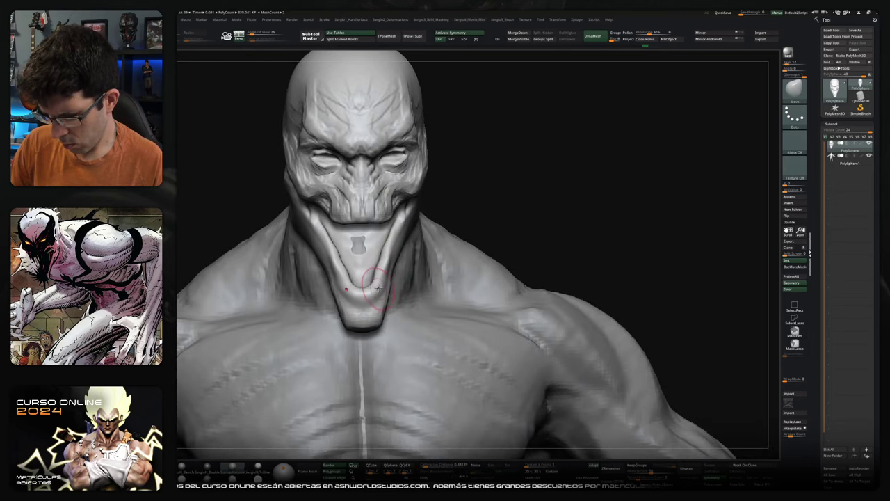
{"action": "mouse_move", "coordinate": [382, 263]}
{"action": "right_mouse_down"}
{"action": "mouse_move", "coordinate": [511, 215]}
{"action": "mouse_move", "coordinate": [431, 263]}
{"action": "mouse_move", "coordinate": [390, 265]}
{"action": "right_mouse_up"}
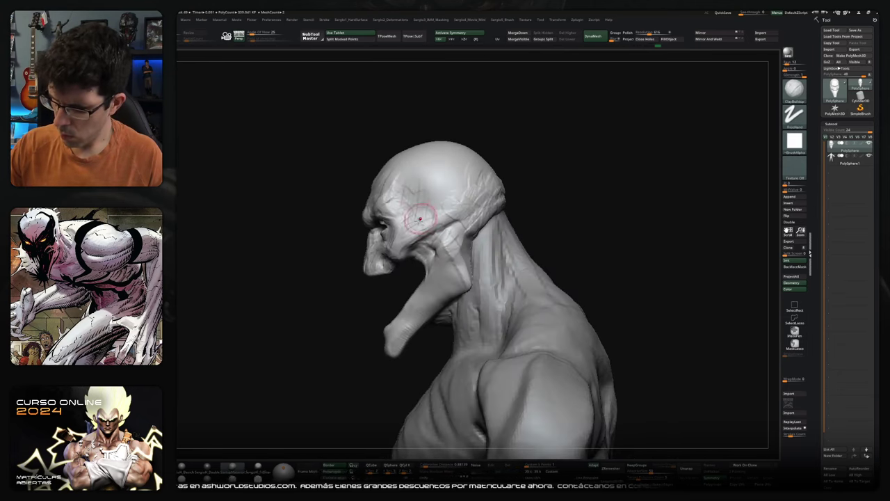
{"action": "mouse_move", "coordinate": [456, 209]}
{"action": "right_mouse_down"}
{"action": "mouse_move", "coordinate": [449, 221]}
{"action": "mouse_move", "coordinate": [411, 224]}
{"action": "right_mouse_up"}
{"action": "key", "text": "b"}
{"action": "key", "text": "m"}
{"action": "key", "text": "v"}
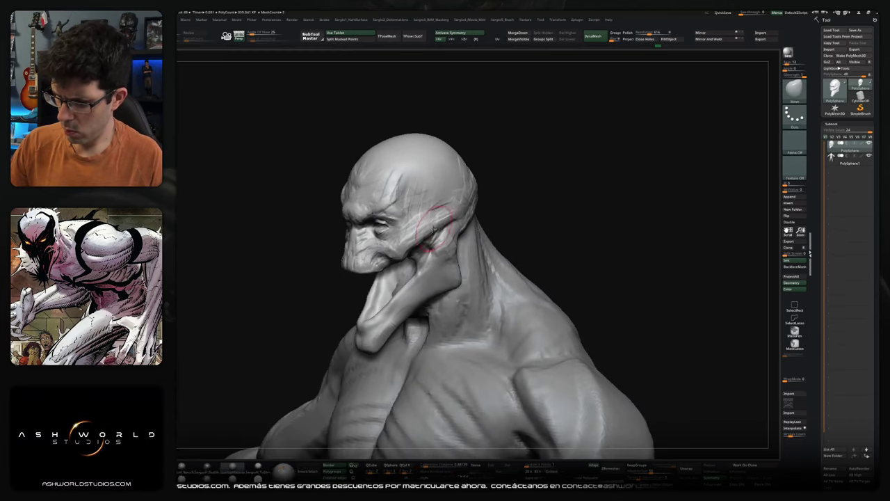
{"action": "mouse_move", "coordinate": [432, 241]}
{"action": "right_mouse_down"}
{"action": "mouse_move", "coordinate": [445, 252]}
{"action": "mouse_move", "coordinate": [452, 220]}
{"action": "mouse_move", "coordinate": [423, 263]}
{"action": "mouse_move", "coordinate": [413, 211]}
{"action": "mouse_move", "coordinate": [457, 179]}
{"action": "mouse_move", "coordinate": [455, 261]}
{"action": "mouse_move", "coordinate": [358, 215]}
{"action": "right_mouse_up"}
Solo the head and sculpt the mouth corners from the side with ClayBuildup and Move
{"action": "key", "text": "b"}
{"action": "key", "text": "c"}
{"action": "key", "text": "b"}
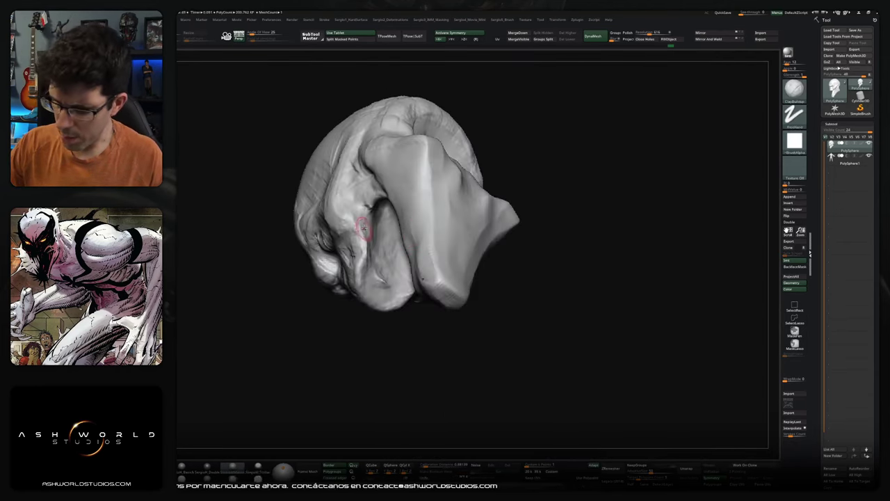
{"action": "mouse_move", "coordinate": [372, 203]}
{"action": "right_mouse_down"}
{"action": "mouse_move", "coordinate": [417, 198]}
{"action": "mouse_move", "coordinate": [417, 227]}
{"action": "right_mouse_up"}
{"action": "key", "text": "b"}
{"action": "key", "text": "m"}
{"action": "key", "text": "v"}
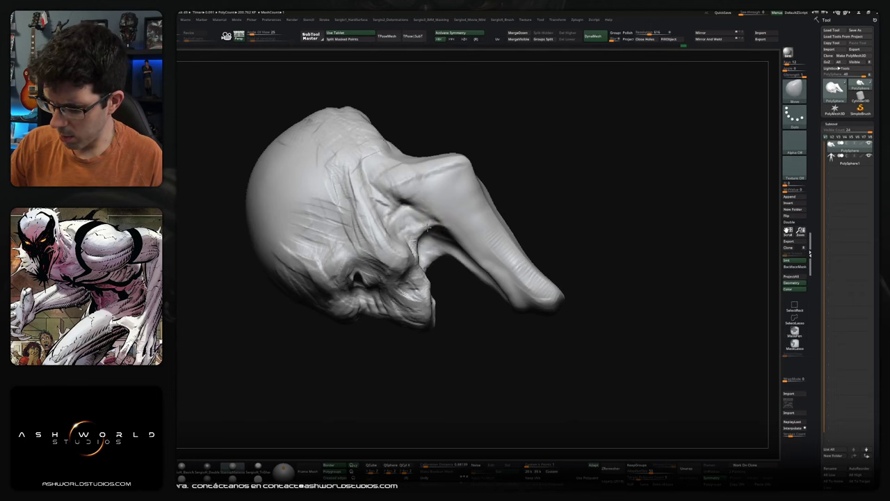
Build up clay inside the open mouth from side views, then turn Solo off
{"action": "mouse_move", "coordinate": [428, 226]}
{"action": "right_mouse_down"}
{"action": "mouse_move", "coordinate": [468, 204]}
{"action": "mouse_move", "coordinate": [455, 208]}
{"action": "right_mouse_up"}
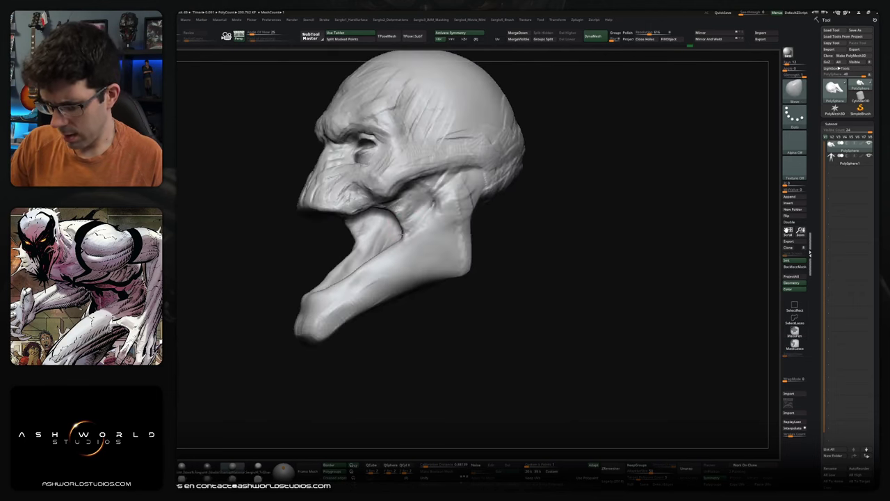
{"action": "mouse_move", "coordinate": [381, 208]}
{"action": "right_mouse_down"}
{"action": "mouse_move", "coordinate": [372, 205]}
{"action": "mouse_move", "coordinate": [395, 199]}
{"action": "right_mouse_up"}
{"action": "key", "text": "b"}
{"action": "key", "text": "c"}
{"action": "key", "text": "b"}
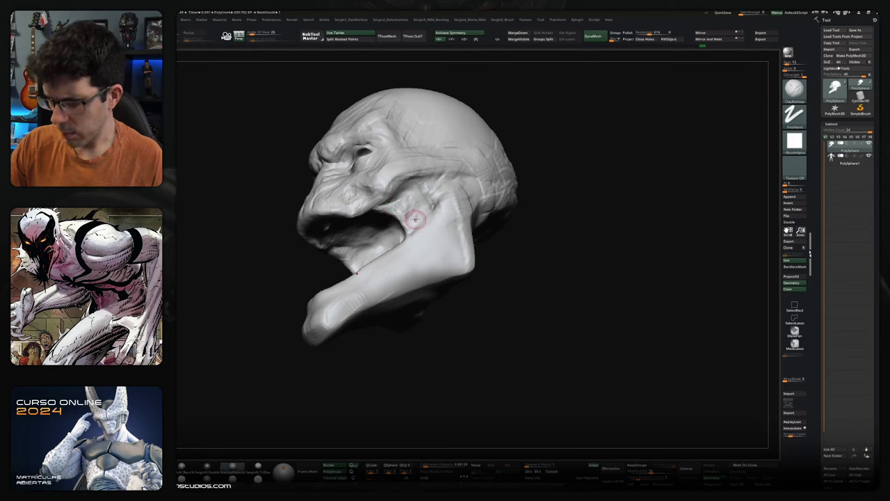
{"action": "right_click_drag", "start_coordinate": [432, 210], "coordinate": [436, 203]}
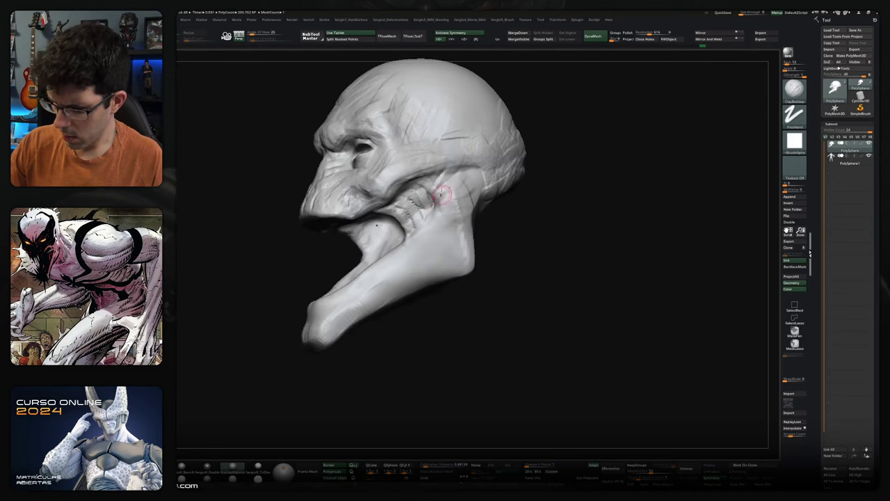
{"action": "mouse_move", "coordinate": [443, 242]}
{"action": "right_mouse_down"}
{"action": "mouse_move", "coordinate": [455, 192]}
{"action": "mouse_move", "coordinate": [438, 212]}
{"action": "mouse_move", "coordinate": [449, 230]}
{"action": "mouse_move", "coordinate": [423, 297]}
{"action": "mouse_move", "coordinate": [465, 242]}
{"action": "mouse_move", "coordinate": [566, 217]}
{"action": "right_mouse_up"}
{"action": "left_click", "coordinate": [446, 251], "text": "ctrl+shift"}
Append a Cylinder3D, rotate it horizontal, slim it into a long bar and place it before the mouth
{"action": "key", "text": "space"}
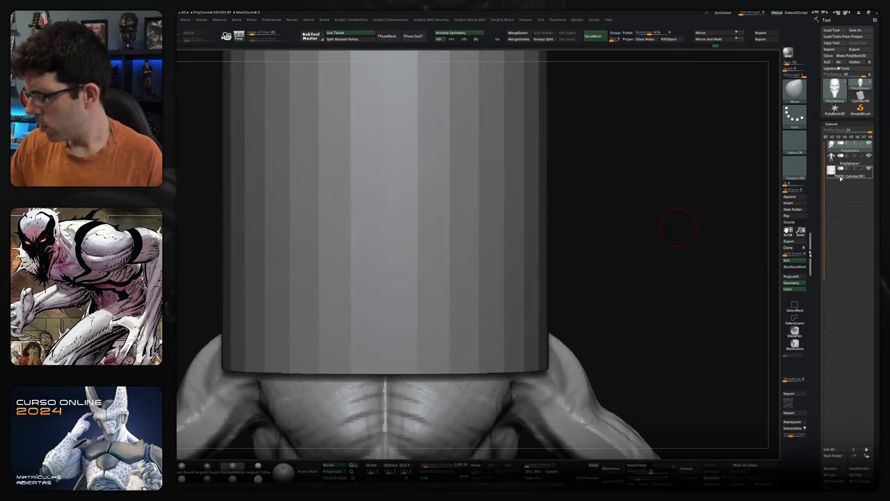
{"action": "mouse_move", "coordinate": [661, 235]}
{"action": "right_mouse_down", "text": "ctrl"}
{"action": "mouse_move", "coordinate": [542, 179]}
{"action": "mouse_move", "coordinate": [538, 273]}
{"action": "mouse_move", "coordinate": [549, 217]}
{"action": "right_mouse_up", "text": "ctrl"}
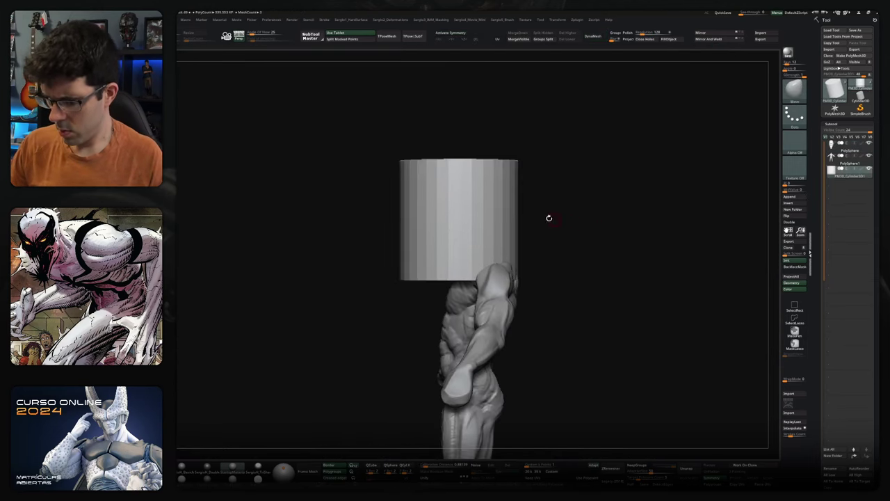
{"action": "key", "text": "w"}
{"action": "right_click_drag", "start_coordinate": [480, 209], "coordinate": [497, 258]}
{"action": "left_click_drag", "start_coordinate": [496, 259], "coordinate": [412, 283]}
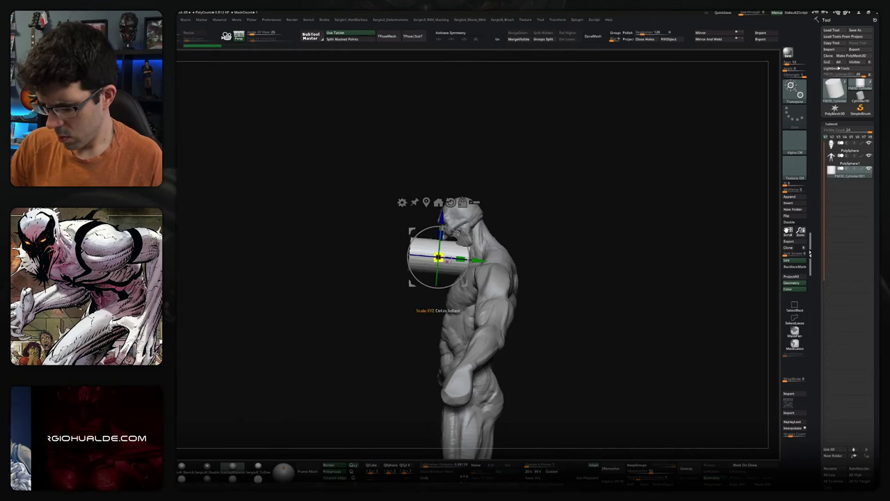
{"action": "left_click_drag", "start_coordinate": [460, 259], "coordinate": [501, 260]}
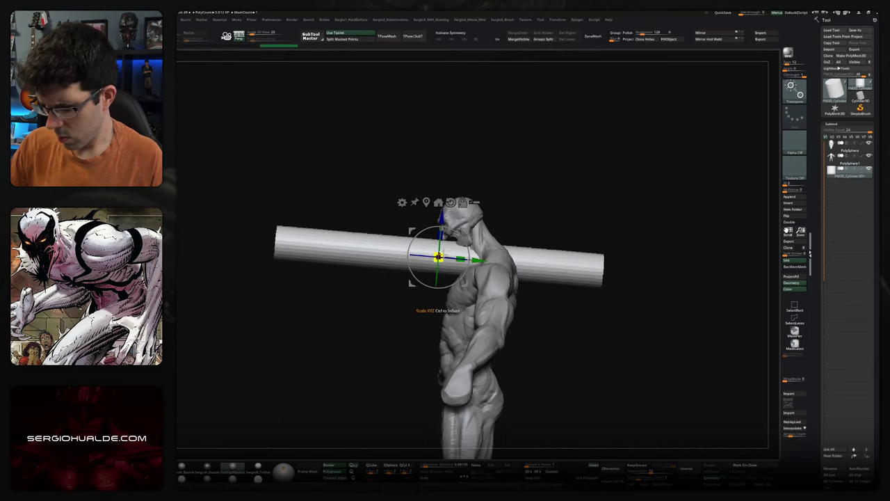
{"action": "mouse_move", "coordinate": [438, 257]}
{"action": "left_mouse_down"}
{"action": "mouse_move", "coordinate": [417, 259]}
{"action": "mouse_move", "coordinate": [423, 244]}
{"action": "left_mouse_up"}
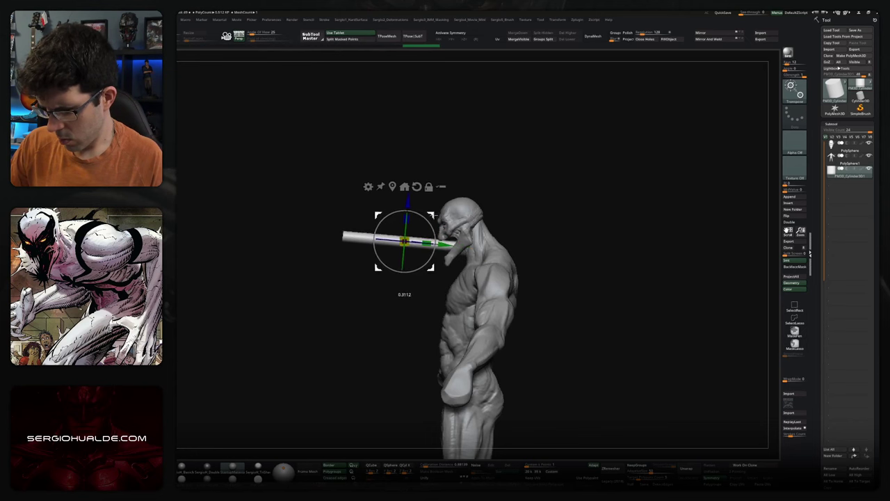
{"action": "left_click_drag", "start_coordinate": [455, 243], "coordinate": [445, 240]}
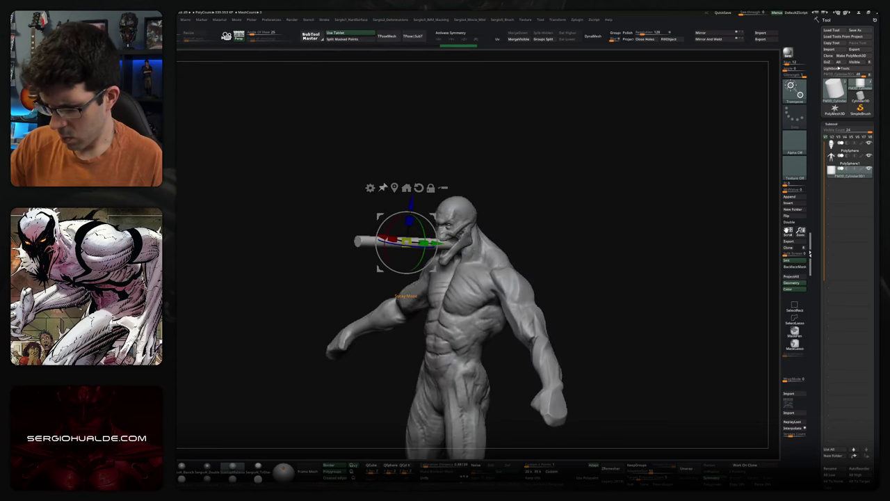
{"action": "left_click", "coordinate": [370, 188]}
Bend the cylinder's curve points so the tube curls down from inside the mouth toward the chest
{"action": "left_click", "coordinate": [421, 200]}
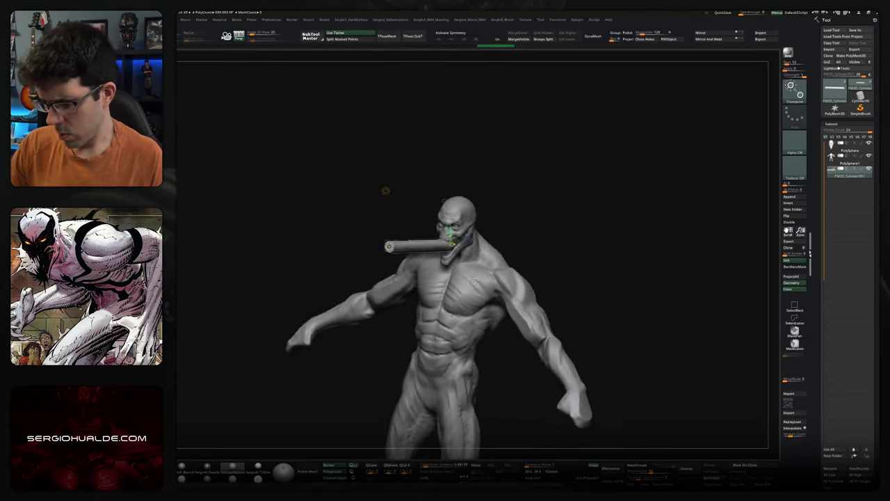
{"action": "left_click_drag", "start_coordinate": [454, 198], "coordinate": [461, 195]}
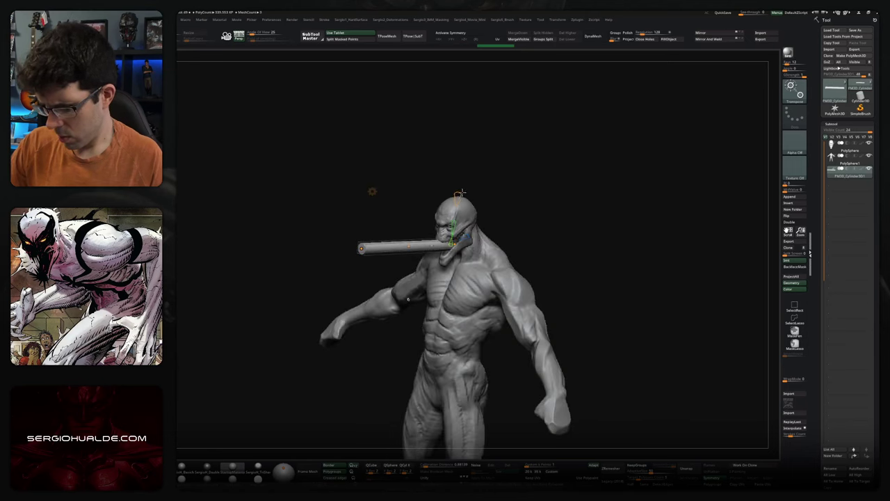
{"action": "mouse_move", "coordinate": [458, 254]}
{"action": "left_mouse_down"}
{"action": "mouse_move", "coordinate": [458, 246]}
{"action": "mouse_move", "coordinate": [471, 271]}
{"action": "mouse_move", "coordinate": [396, 256]}
{"action": "left_mouse_up"}
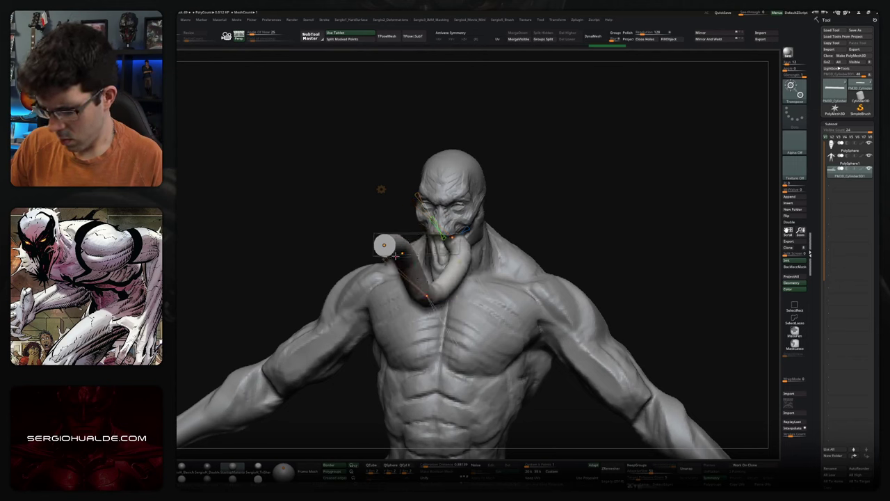
{"action": "mouse_move", "coordinate": [388, 259]}
{"action": "left_mouse_down"}
{"action": "mouse_move", "coordinate": [405, 327]}
{"action": "mouse_move", "coordinate": [462, 249]}
{"action": "left_mouse_up"}
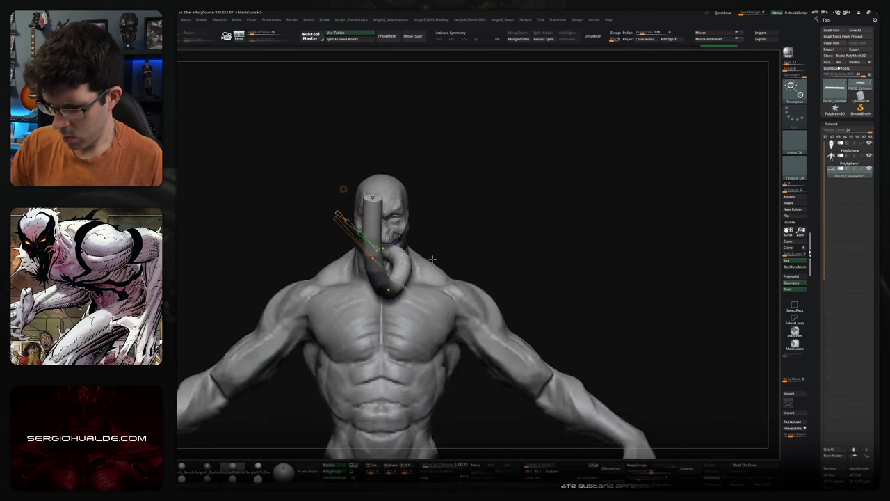
{"action": "mouse_move", "coordinate": [462, 249]}
{"action": "left_mouse_down"}
{"action": "mouse_move", "coordinate": [445, 209]}
{"action": "mouse_move", "coordinate": [361, 242]}
{"action": "mouse_move", "coordinate": [355, 231]}
{"action": "left_mouse_up"}
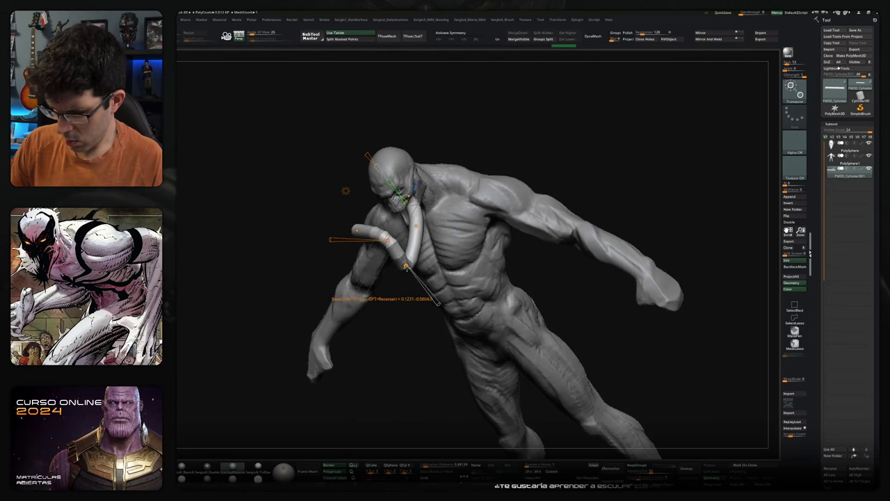
{"action": "left_click_drag", "start_coordinate": [346, 190], "coordinate": [487, 208]}
{"action": "left_click_drag", "start_coordinate": [378, 239], "coordinate": [361, 250]}
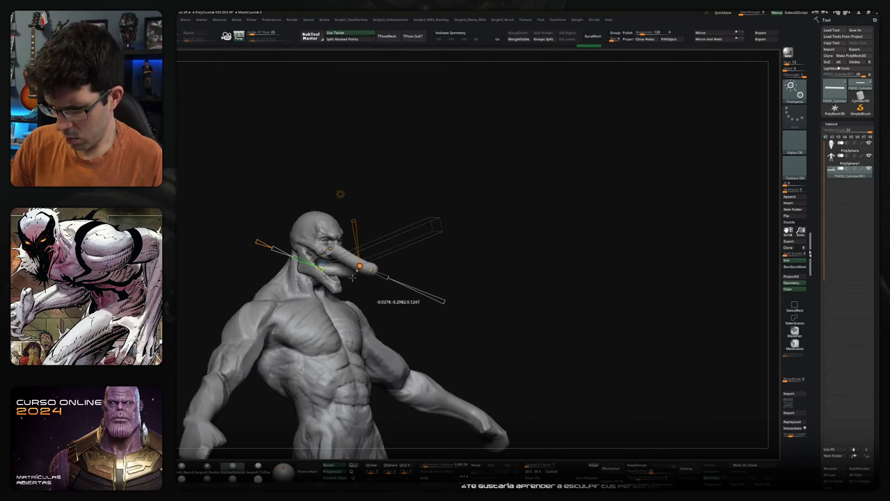
{"action": "left_click_drag", "start_coordinate": [487, 209], "coordinate": [332, 196]}
{"action": "left_click_drag", "start_coordinate": [487, 174], "coordinate": [529, 181]}
{"action": "mouse_move", "coordinate": [348, 264]}
{"action": "left_mouse_down"}
{"action": "mouse_move", "coordinate": [327, 243]}
{"action": "mouse_move", "coordinate": [334, 278]}
{"action": "left_mouse_up"}
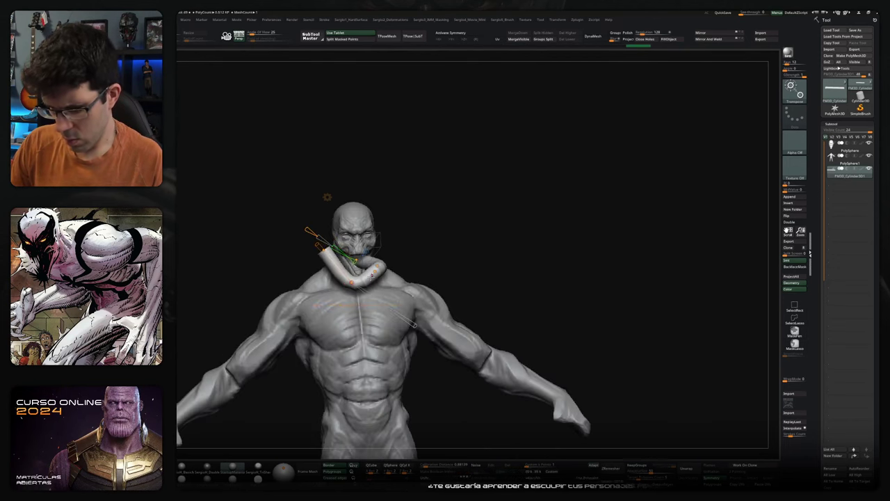
{"action": "left_click_drag", "start_coordinate": [487, 174], "coordinate": [515, 174]}
{"action": "mouse_move", "coordinate": [400, 262]}
{"action": "left_mouse_down"}
{"action": "mouse_move", "coordinate": [254, 197]}
{"action": "mouse_move", "coordinate": [278, 201]}
{"action": "left_mouse_up"}
Reshape the tongue's lower loop and pull its free end down and left
{"action": "mouse_move", "coordinate": [403, 312]}
{"action": "left_mouse_down"}
{"action": "mouse_move", "coordinate": [348, 299]}
{"action": "mouse_move", "coordinate": [389, 307]}
{"action": "left_mouse_up"}
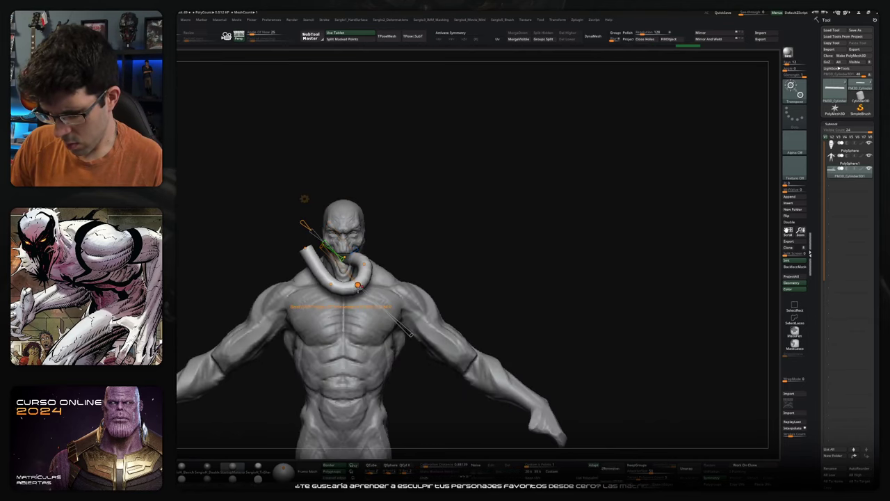
{"action": "left_click_drag", "start_coordinate": [357, 284], "coordinate": [365, 283]}
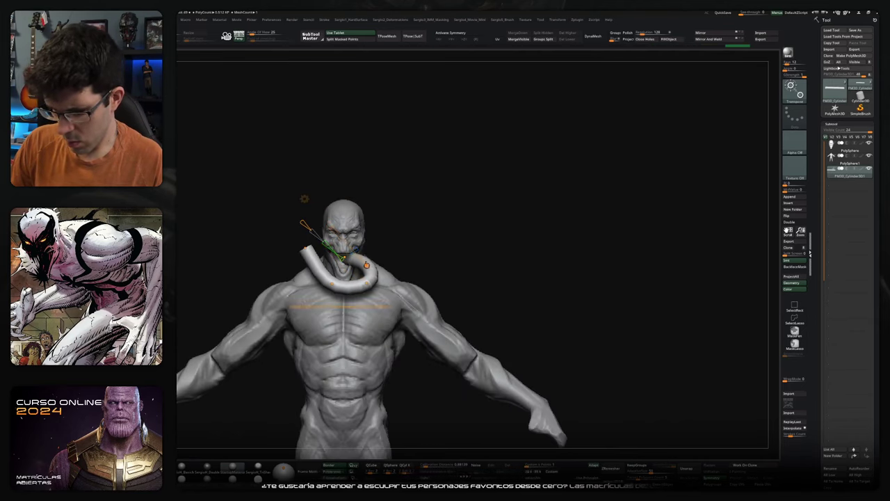
{"action": "scroll", "coordinate": [389, 292], "scroll_direction": "up", "scroll_amount": 2}
{"action": "scroll", "coordinate": [389, 293], "scroll_direction": "up", "scroll_amount": 2}
{"action": "scroll", "coordinate": [389, 292], "scroll_direction": "up", "scroll_amount": 2}
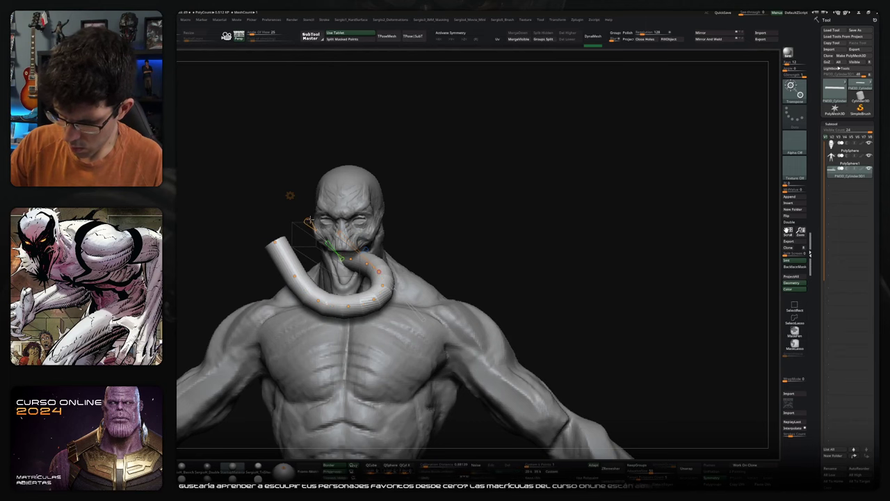
{"action": "mouse_move", "coordinate": [557, 209]}
{"action": "left_mouse_down"}
{"action": "mouse_move", "coordinate": [613, 208]}
{"action": "mouse_move", "coordinate": [557, 209]}
{"action": "left_mouse_up"}
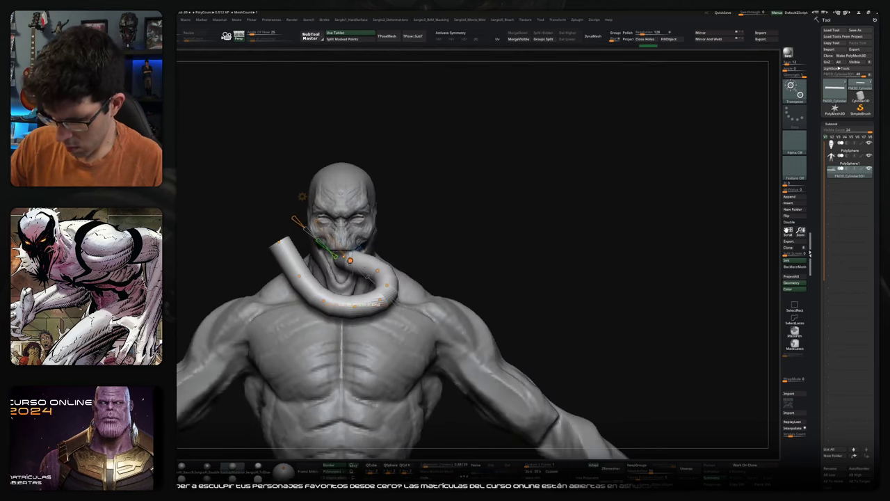
{"action": "mouse_move", "coordinate": [376, 270]}
{"action": "left_mouse_down"}
{"action": "mouse_move", "coordinate": [348, 267]}
{"action": "mouse_move", "coordinate": [341, 256]}
{"action": "left_mouse_up"}
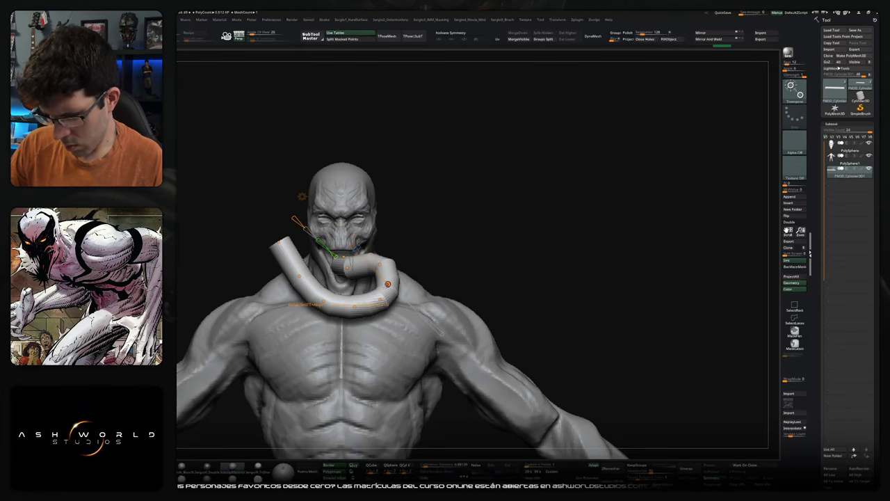
{"action": "mouse_move", "coordinate": [289, 258]}
{"action": "left_mouse_down"}
{"action": "mouse_move", "coordinate": [298, 278]}
{"action": "mouse_move", "coordinate": [303, 248]}
{"action": "left_mouse_up"}
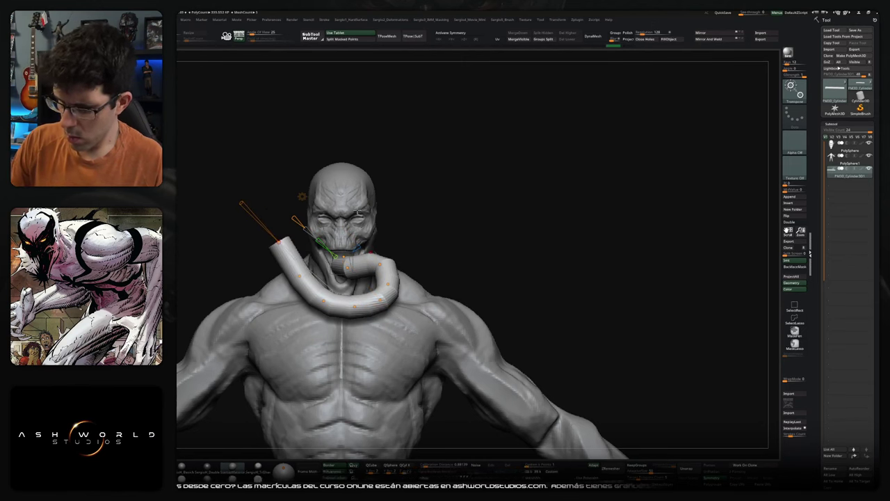
Smooth the upper tongue and convert it to DynaMesh without freezing subdivisions
{"action": "key", "text": "b"}
{"action": "key", "text": "m"}
{"action": "key", "text": "v"}
{"action": "right_click_drag", "start_coordinate": [326, 279], "coordinate": [410, 290], "text": "alt"}
{"action": "left_click_drag", "start_coordinate": [382, 260], "coordinate": [396, 270], "text": "shift"}
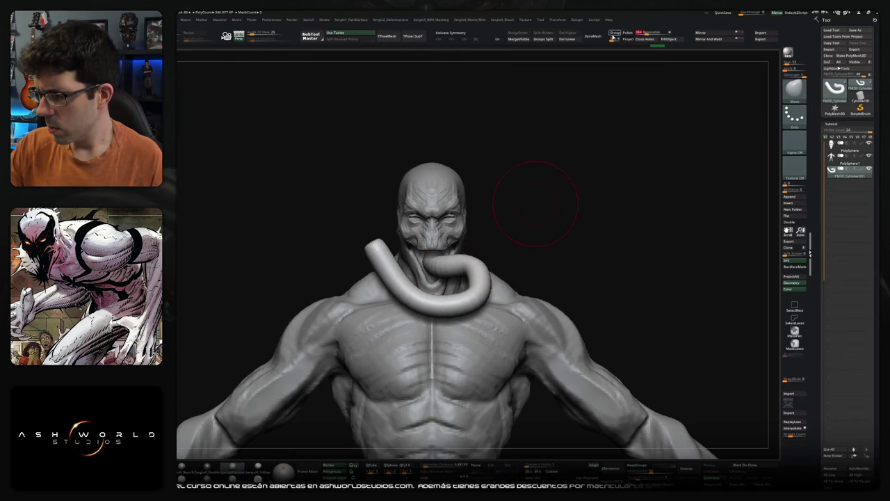
{"action": "left_click", "coordinate": [592, 35]}
{"action": "left_click", "coordinate": [583, 53]}
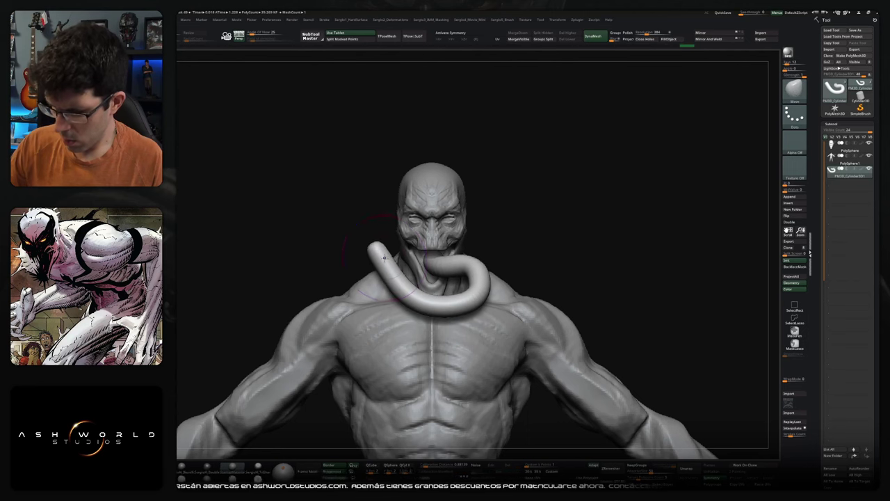
{"action": "key", "text": "b"}
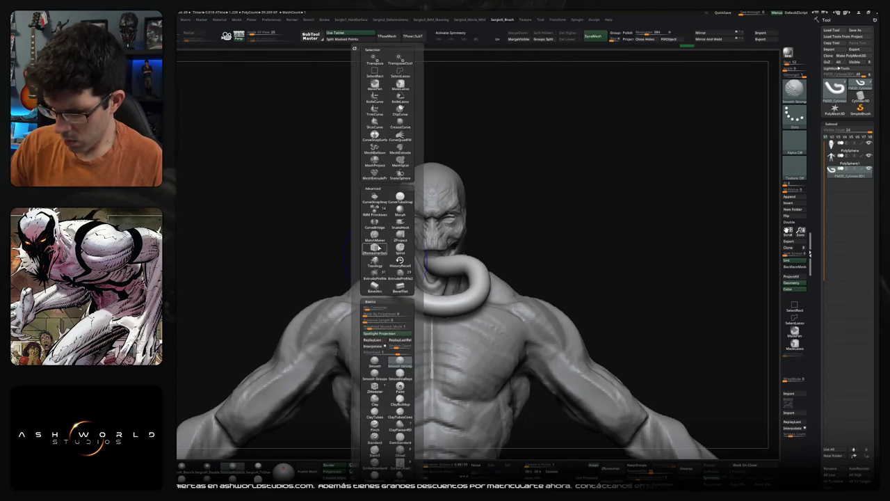
Shorten the tongue tip with the Move brush and solo the tongue subtool
{"action": "left_click", "coordinate": [400, 361]}
{"action": "mouse_move", "coordinate": [381, 254]}
{"action": "left_mouse_down"}
{"action": "mouse_move", "coordinate": [371, 237]}
{"action": "mouse_move", "coordinate": [485, 267]}
{"action": "left_mouse_up"}
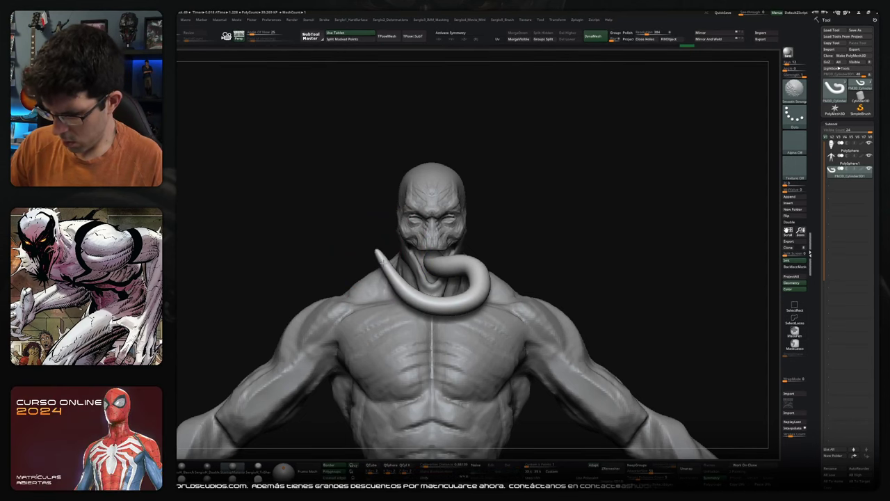
{"action": "right_click_drag", "start_coordinate": [512, 215], "coordinate": [451, 287]}
{"action": "left_click", "coordinate": [450, 286], "text": "ctrl+shift"}
{"action": "right_click_drag", "start_coordinate": [432, 175], "coordinate": [433, 183]}
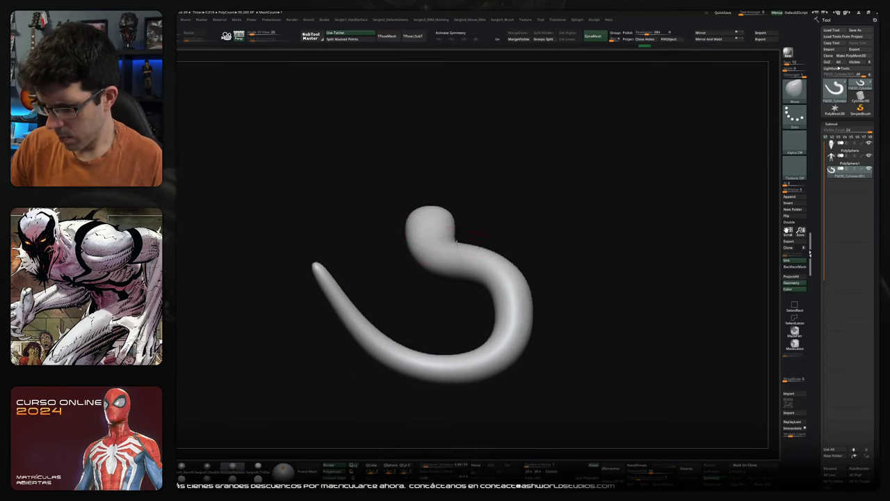
{"action": "right_click_drag", "start_coordinate": [453, 235], "coordinate": [447, 239]}
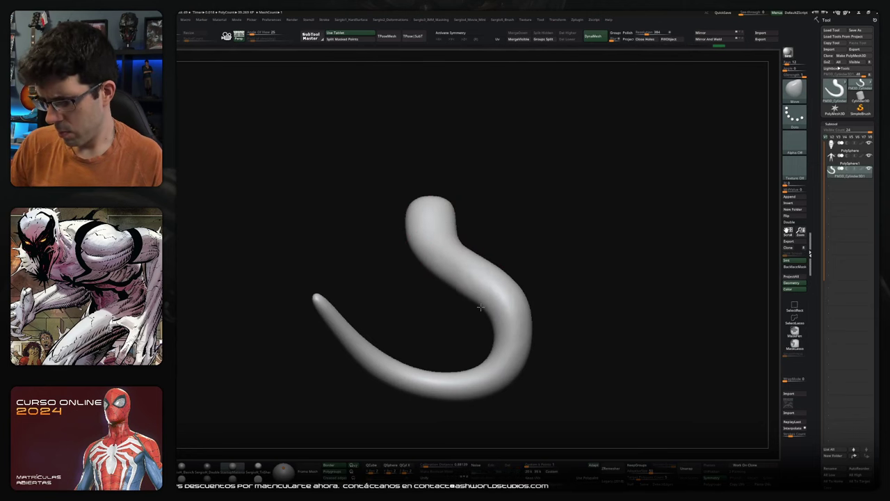
{"action": "right_click_drag", "start_coordinate": [421, 264], "coordinate": [449, 304]}
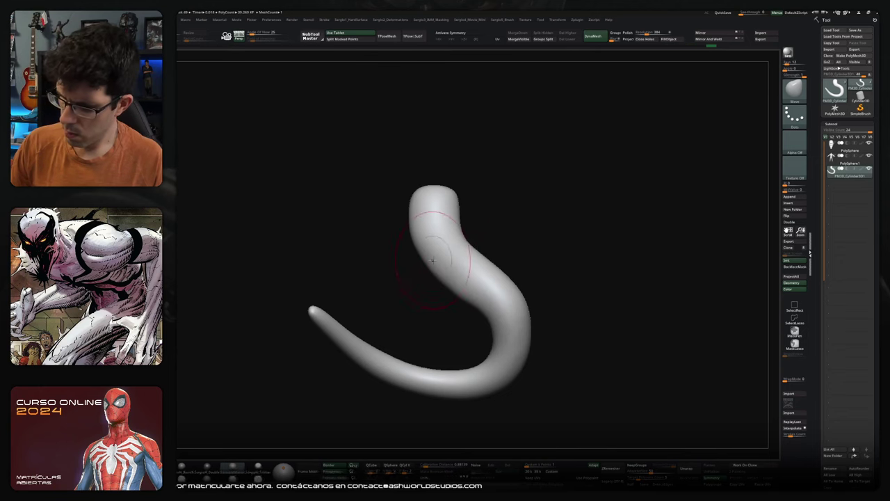
Sculpt the tongue with Standard and DamStandard grooves, smooth it, and exit Solo
{"action": "key", "text": "b"}
{"action": "key", "text": "s"}
{"action": "key", "text": "t"}
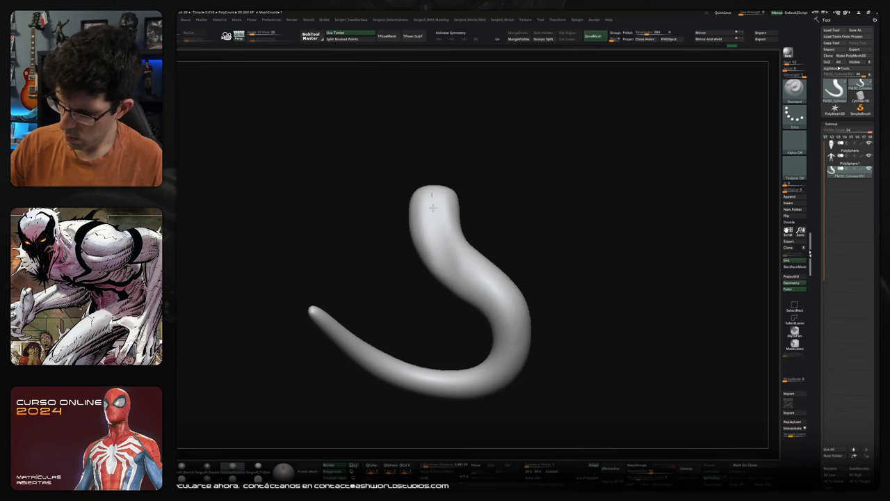
{"action": "right_click_drag", "start_coordinate": [474, 280], "coordinate": [452, 229]}
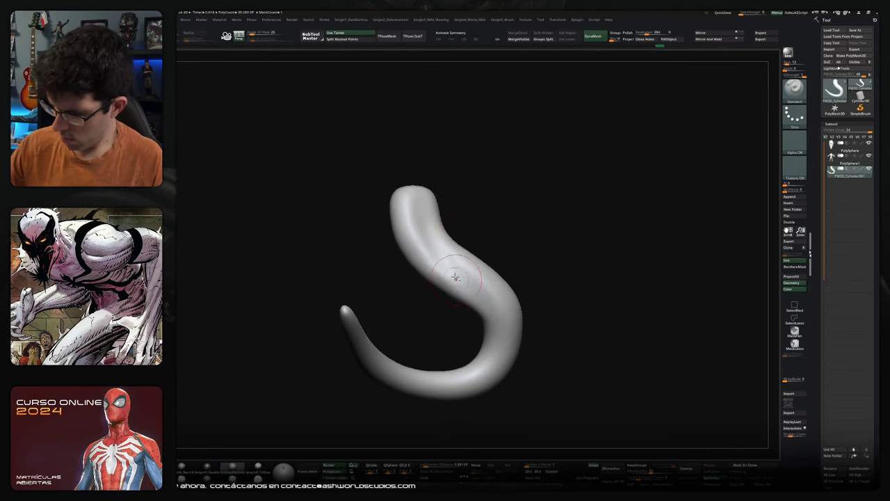
{"action": "mouse_move", "coordinate": [401, 206]}
{"action": "right_mouse_down"}
{"action": "mouse_move", "coordinate": [449, 205]}
{"action": "mouse_move", "coordinate": [427, 232]}
{"action": "right_mouse_up"}
{"action": "key", "text": "b"}
{"action": "key", "text": "d"}
{"action": "key", "text": "s"}
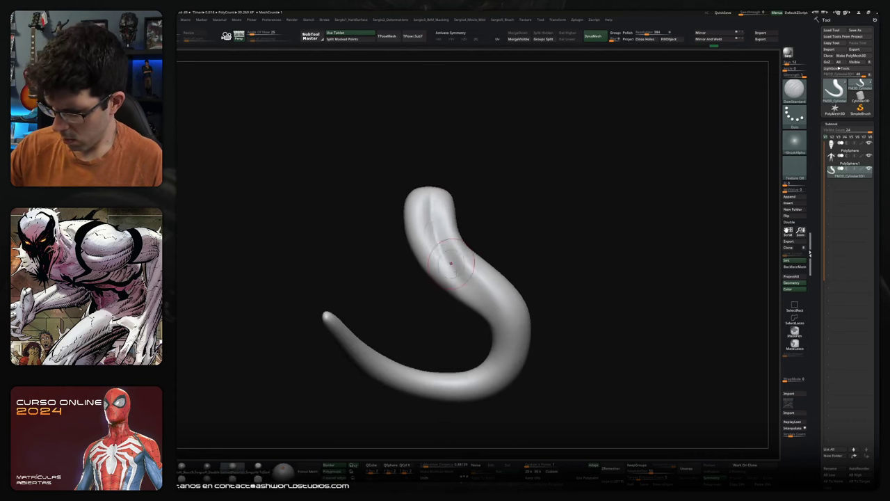
{"action": "right_click_drag", "start_coordinate": [506, 358], "coordinate": [455, 264]}
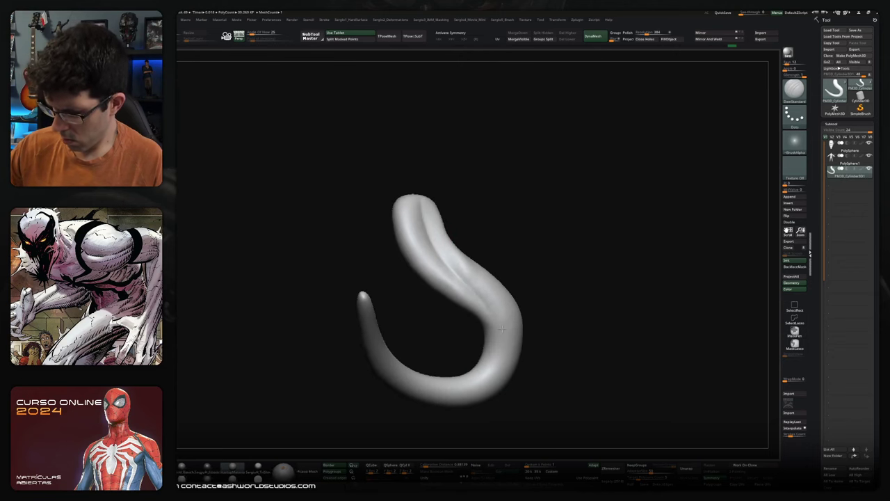
{"action": "mouse_move", "coordinate": [417, 175]}
{"action": "right_mouse_down"}
{"action": "mouse_move", "coordinate": [495, 327]}
{"action": "mouse_move", "coordinate": [487, 292]}
{"action": "mouse_move", "coordinate": [513, 271]}
{"action": "mouse_move", "coordinate": [486, 283]}
{"action": "right_mouse_up"}
{"action": "key", "text": "ctrl+shift+s"}
{"action": "right_click_drag", "start_coordinate": [495, 327], "coordinate": [480, 298]}
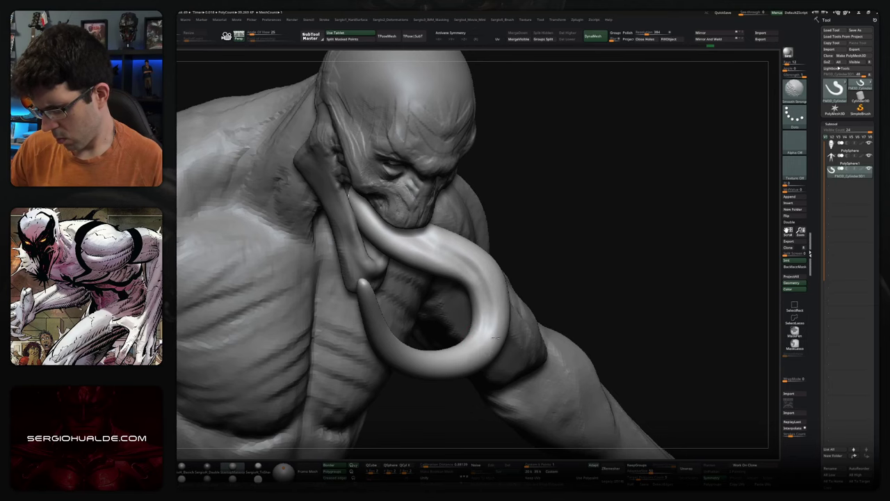
Inspect the tongue curl from several angles, then bend its tip downward with a curve stroke
{"action": "mouse_move", "coordinate": [480, 297]}
{"action": "right_mouse_down", "text": "shift"}
{"action": "mouse_move", "coordinate": [488, 306]}
{"action": "mouse_move", "coordinate": [428, 261]}
{"action": "mouse_move", "coordinate": [491, 240]}
{"action": "mouse_move", "coordinate": [480, 239]}
{"action": "mouse_move", "coordinate": [515, 195]}
{"action": "mouse_move", "coordinate": [497, 242]}
{"action": "right_mouse_up", "text": "shift"}
{"action": "left_click", "coordinate": [479, 239], "text": "ctrl+shift"}
{"action": "left_click", "coordinate": [543, 209], "text": "ctrl+shift"}
{"action": "mouse_move", "coordinate": [542, 209]}
{"action": "right_mouse_down"}
{"action": "mouse_move", "coordinate": [501, 230]}
{"action": "mouse_move", "coordinate": [455, 230]}
{"action": "right_mouse_up"}
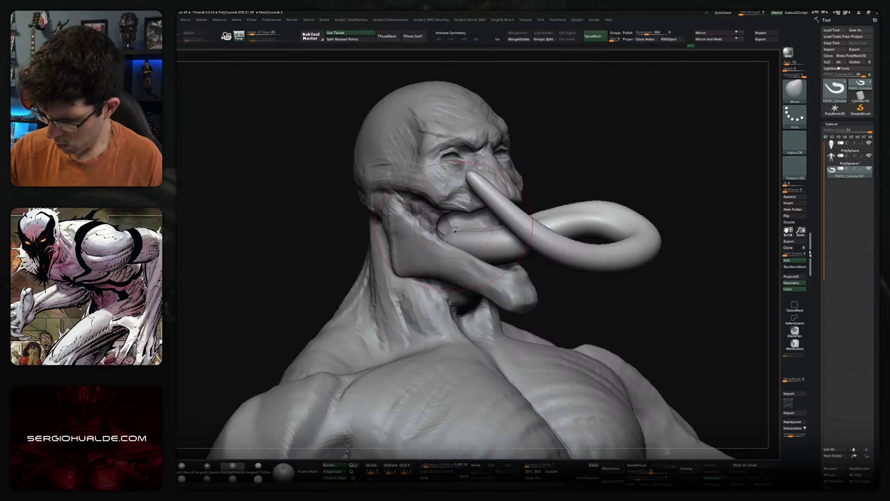
{"action": "mouse_move", "coordinate": [472, 228]}
{"action": "right_mouse_down"}
{"action": "mouse_move", "coordinate": [517, 214]}
{"action": "mouse_move", "coordinate": [511, 230]}
{"action": "right_mouse_up"}
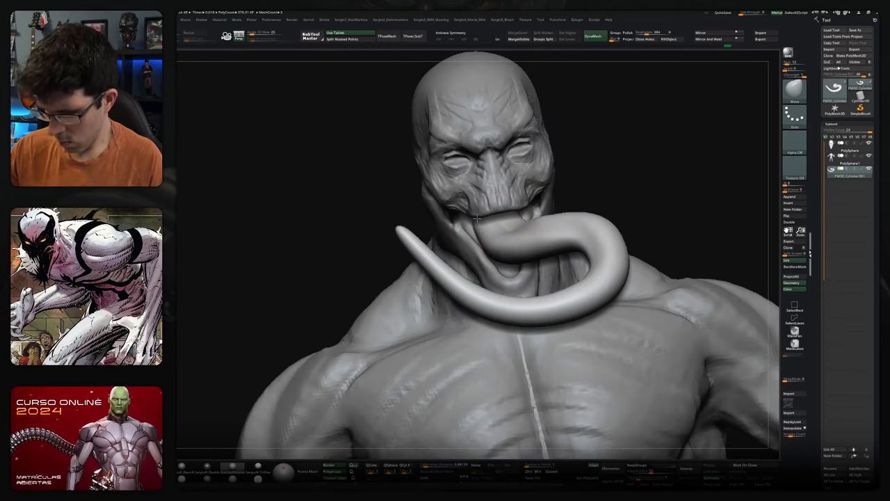
{"action": "right_click_drag", "start_coordinate": [481, 228], "coordinate": [493, 230]}
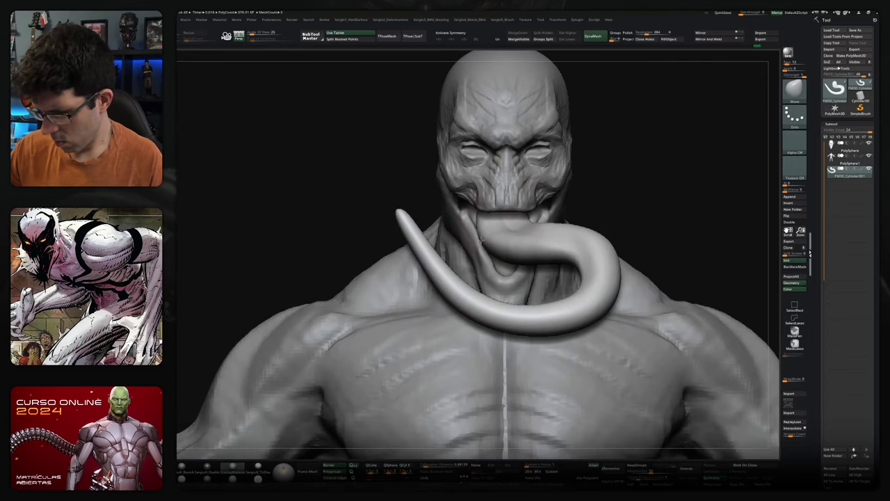
{"action": "mouse_move", "coordinate": [528, 222]}
{"action": "right_mouse_down"}
{"action": "mouse_move", "coordinate": [602, 199]}
{"action": "mouse_move", "coordinate": [620, 209]}
{"action": "mouse_move", "coordinate": [504, 262]}
{"action": "mouse_move", "coordinate": [541, 250]}
{"action": "right_mouse_up"}
{"action": "mouse_move", "coordinate": [564, 216]}
{"action": "right_mouse_down"}
{"action": "mouse_move", "coordinate": [529, 227]}
{"action": "mouse_move", "coordinate": [544, 248]}
{"action": "mouse_move", "coordinate": [508, 243]}
{"action": "mouse_move", "coordinate": [485, 265]}
{"action": "right_mouse_up"}
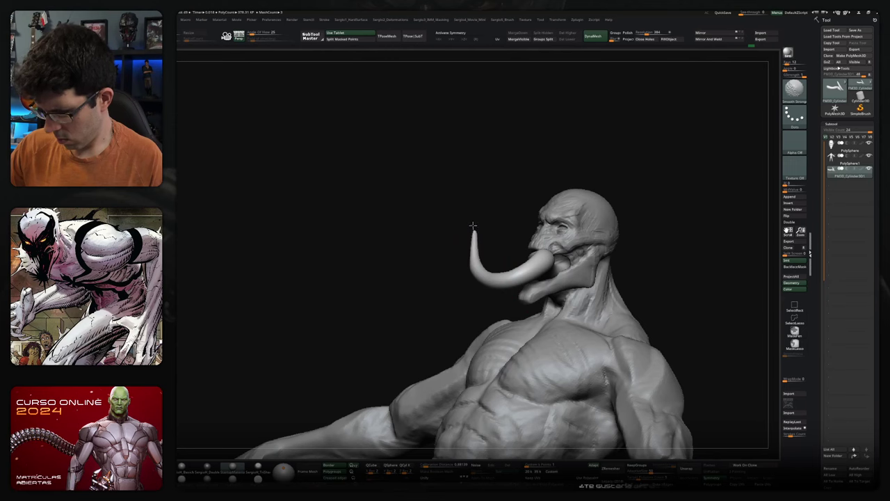
{"action": "right_click_drag", "start_coordinate": [488, 278], "coordinate": [481, 277]}
{"action": "left_click_drag", "start_coordinate": [433, 261], "coordinate": [402, 221]}
{"action": "right_click_drag", "start_coordinate": [418, 240], "coordinate": [612, 229]}
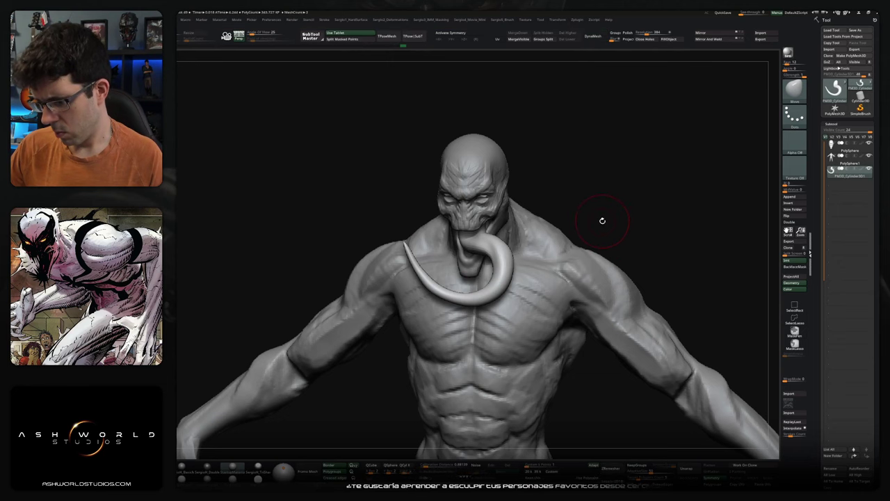
Mask the chest, pull the tongue tip toward the body and smooth it with Smooth Stronger
{"action": "mouse_move", "coordinate": [603, 220]}
{"action": "left_mouse_down"}
{"action": "mouse_move", "coordinate": [616, 229]}
{"action": "mouse_move", "coordinate": [487, 271]}
{"action": "mouse_move", "coordinate": [417, 334]}
{"action": "left_mouse_up"}
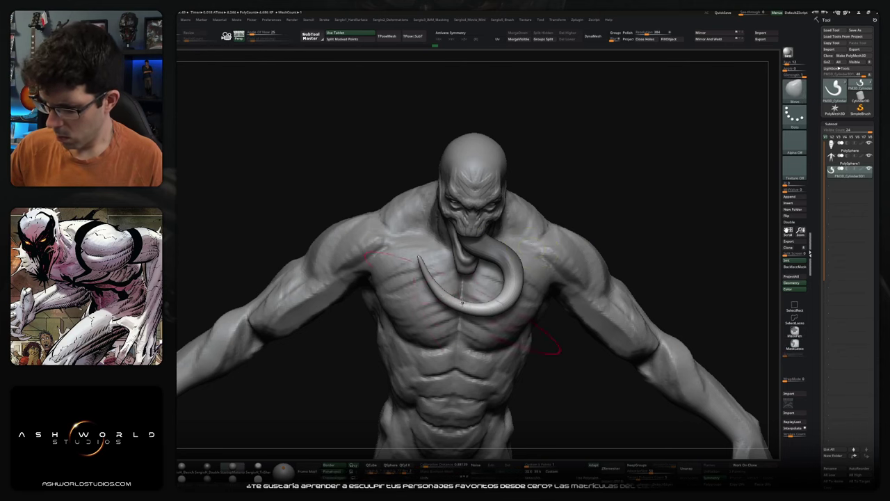
{"action": "mouse_move", "coordinate": [459, 299]}
{"action": "left_mouse_down"}
{"action": "mouse_move", "coordinate": [452, 314]}
{"action": "mouse_move", "coordinate": [480, 306]}
{"action": "mouse_move", "coordinate": [450, 300]}
{"action": "left_mouse_up"}
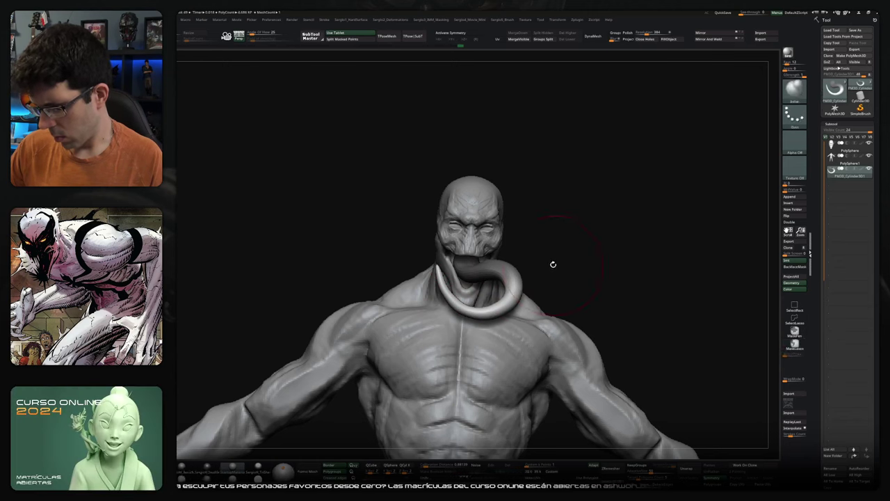
{"action": "key", "text": "shift"}
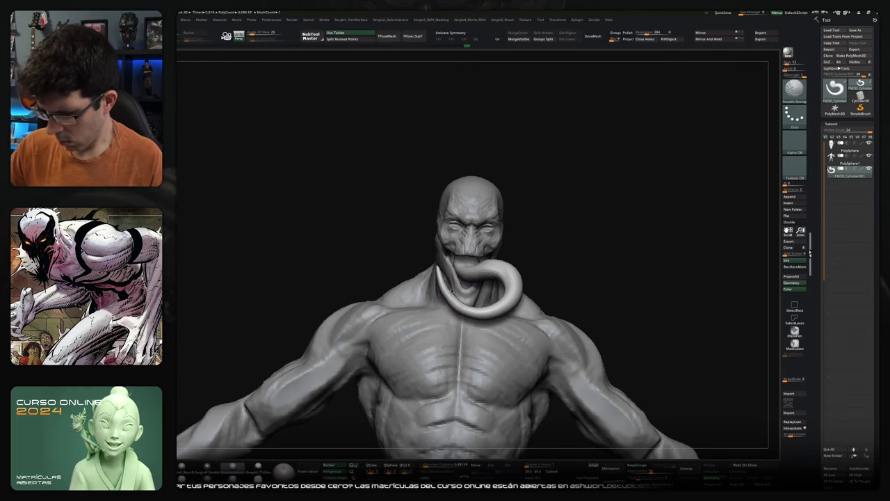
{"action": "left_click_drag", "start_coordinate": [496, 318], "coordinate": [498, 319]}
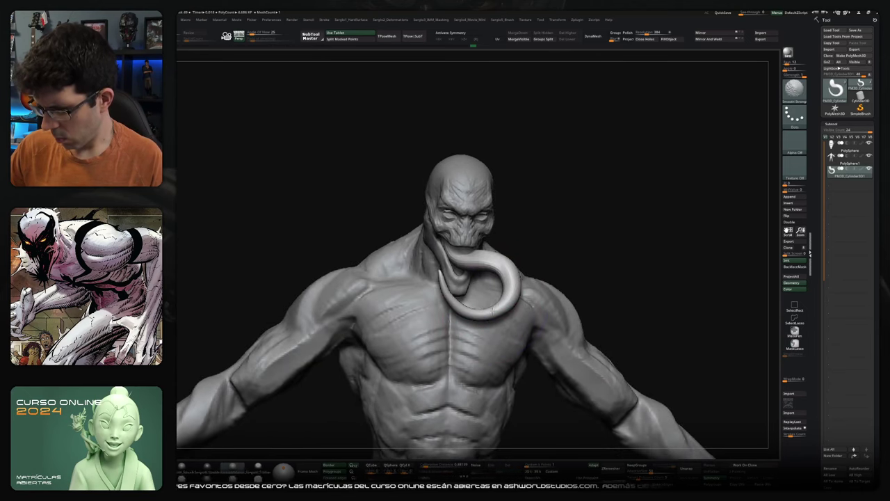
Review the bust from front and three-quarter angles and zoom in on the head and tongue
{"action": "left_click_drag", "start_coordinate": [505, 253], "coordinate": [504, 252], "text": "shift"}
{"action": "mouse_move", "coordinate": [505, 253]}
{"action": "right_mouse_down"}
{"action": "mouse_move", "coordinate": [450, 254]}
{"action": "mouse_move", "coordinate": [470, 266]}
{"action": "mouse_move", "coordinate": [542, 230]}
{"action": "right_mouse_up"}
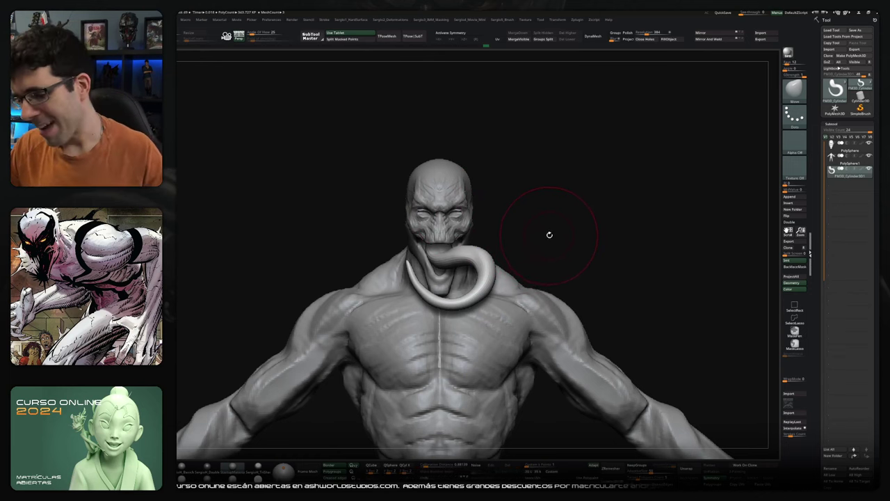
{"action": "mouse_move", "coordinate": [549, 235]}
{"action": "right_mouse_down"}
{"action": "mouse_move", "coordinate": [499, 253]}
{"action": "mouse_move", "coordinate": [518, 265]}
{"action": "mouse_move", "coordinate": [487, 276]}
{"action": "right_mouse_up"}
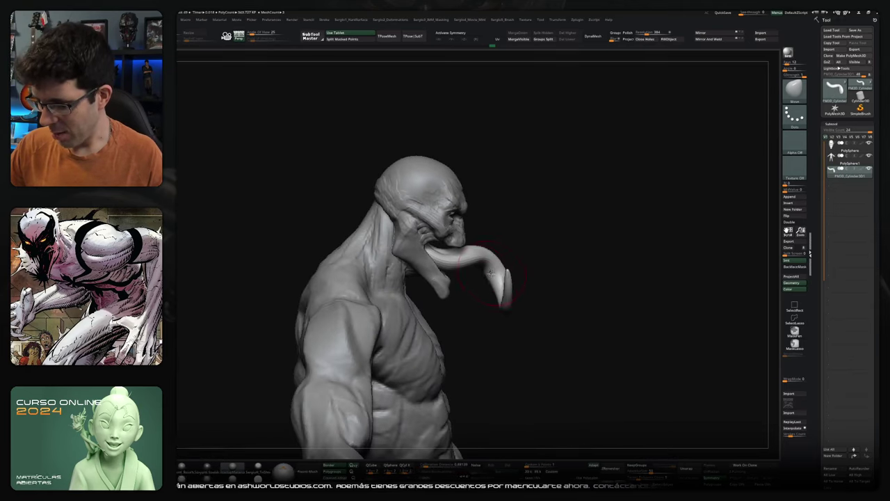
{"action": "mouse_move", "coordinate": [515, 235]}
{"action": "right_mouse_down"}
{"action": "mouse_move", "coordinate": [476, 249]}
{"action": "mouse_move", "coordinate": [482, 265]}
{"action": "right_mouse_up"}
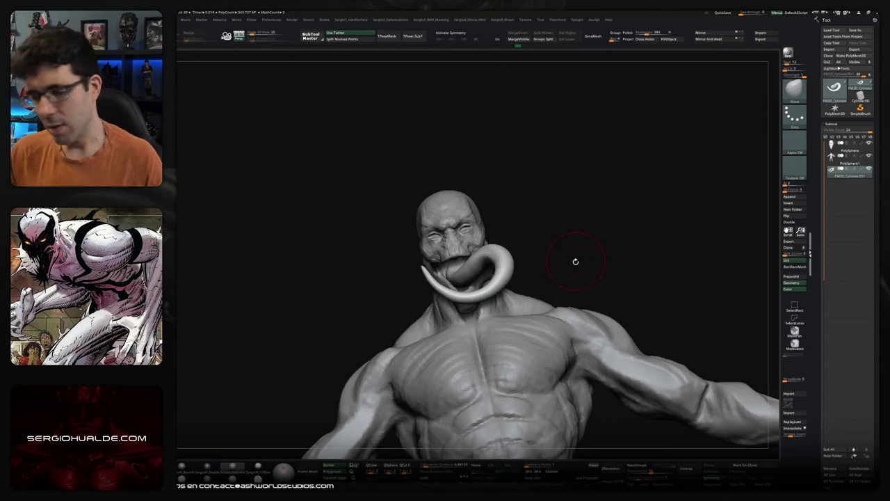
{"action": "mouse_move", "coordinate": [578, 255]}
{"action": "left_mouse_down"}
{"action": "mouse_move", "coordinate": [582, 265]}
{"action": "mouse_move", "coordinate": [592, 250]}
{"action": "left_mouse_up"}
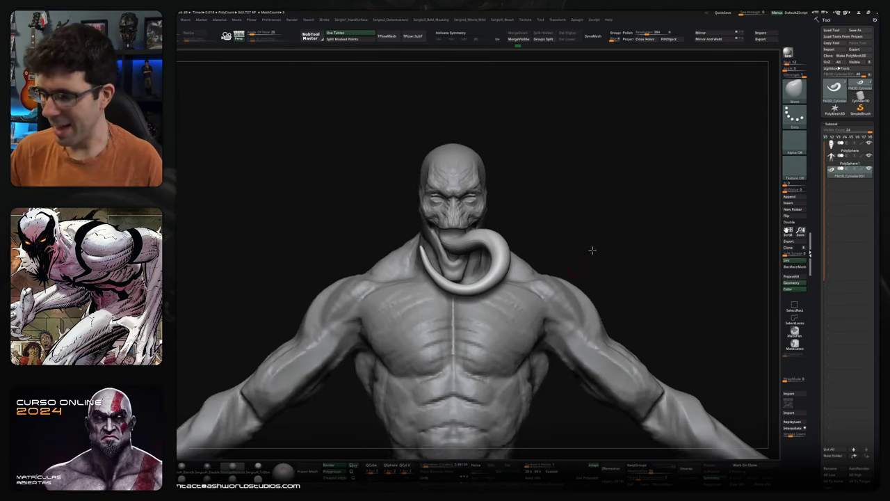
{"action": "mouse_move", "coordinate": [466, 258]}
{"action": "right_mouse_down", "text": "ctrl"}
{"action": "mouse_move", "coordinate": [458, 276]}
{"action": "mouse_move", "coordinate": [516, 248]}
{"action": "right_mouse_up", "text": "ctrl"}
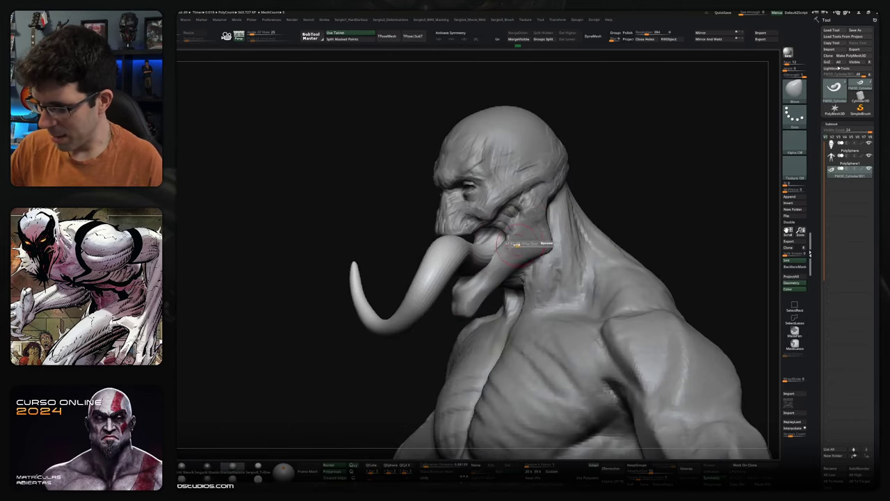
DynaMesh the head and sculpt folds on the neck beside the ear
{"action": "left_click_drag", "start_coordinate": [516, 244], "coordinate": [491, 259], "text": "ctrl"}
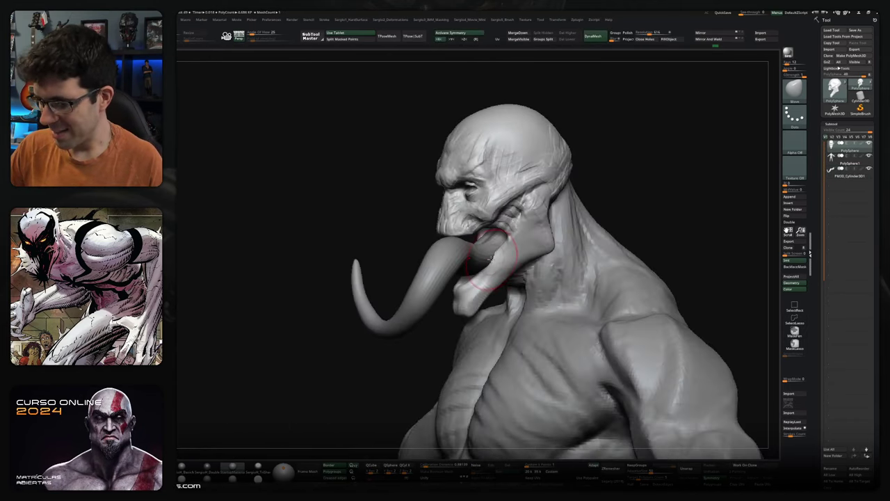
{"action": "right_click_drag", "start_coordinate": [492, 261], "coordinate": [452, 240], "text": "ctrl"}
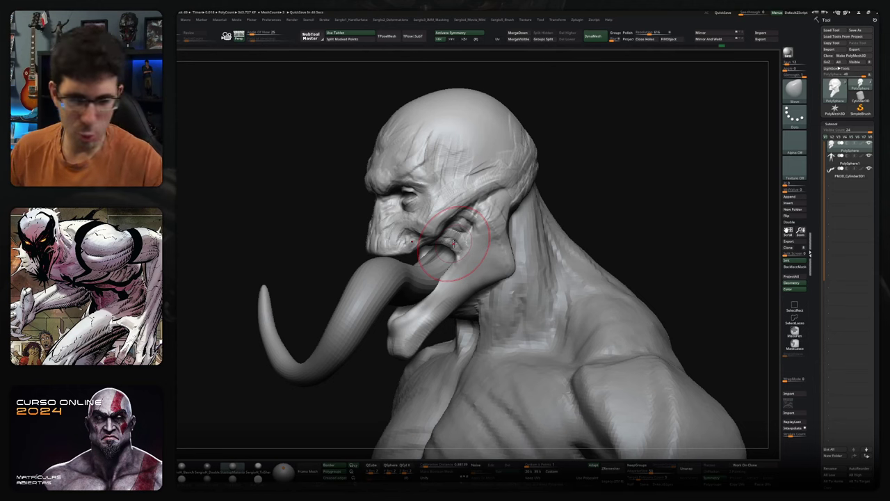
{"action": "left_click_drag", "start_coordinate": [640, 229], "coordinate": [618, 207]}
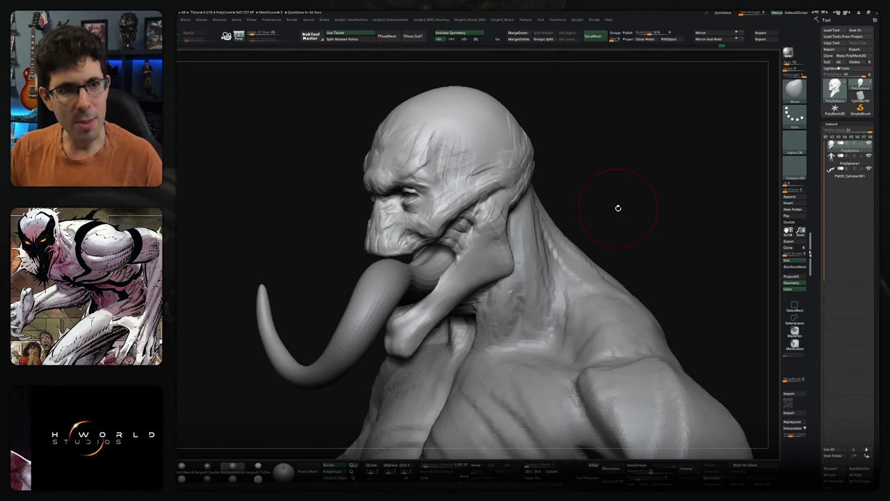
{"action": "mouse_move", "coordinate": [494, 241]}
{"action": "left_mouse_down"}
{"action": "mouse_move", "coordinate": [493, 258]}
{"action": "mouse_move", "coordinate": [489, 249]}
{"action": "left_mouse_up"}
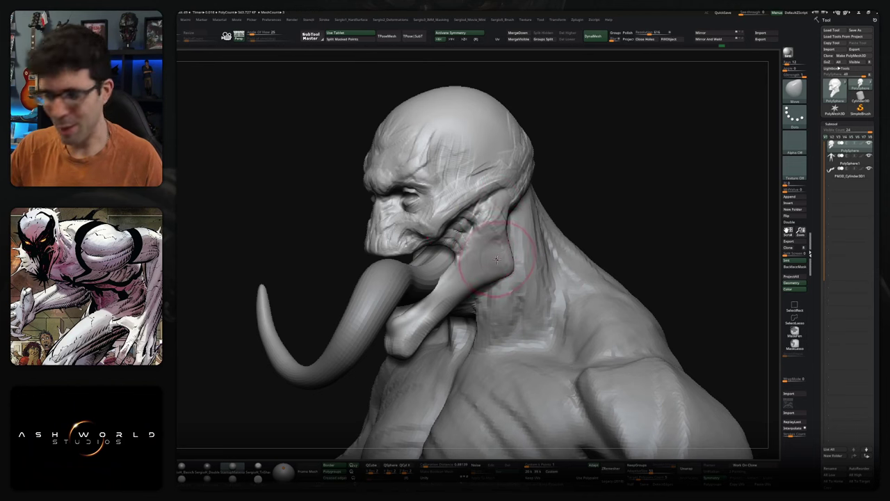
Review the head from frontal and profile angles, then select the Move brush
{"action": "left_click_drag", "start_coordinate": [487, 250], "coordinate": [482, 262], "text": "alt"}
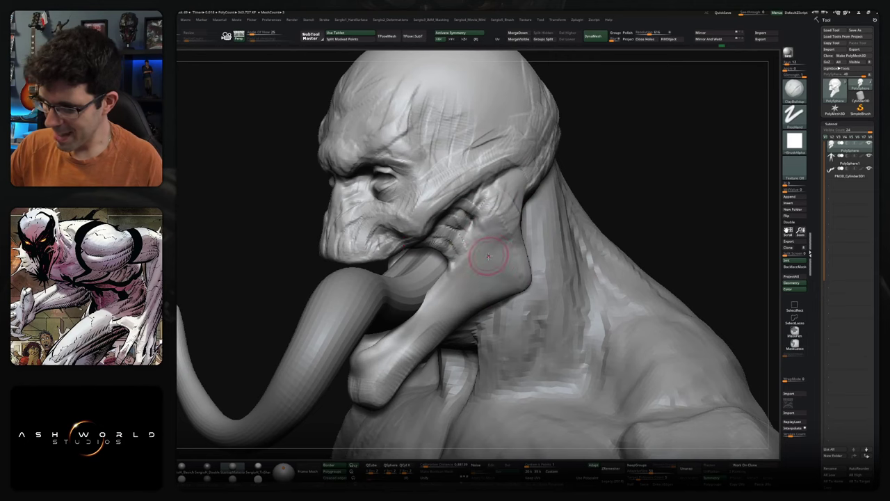
{"action": "right_click_drag", "start_coordinate": [485, 235], "coordinate": [489, 234]}
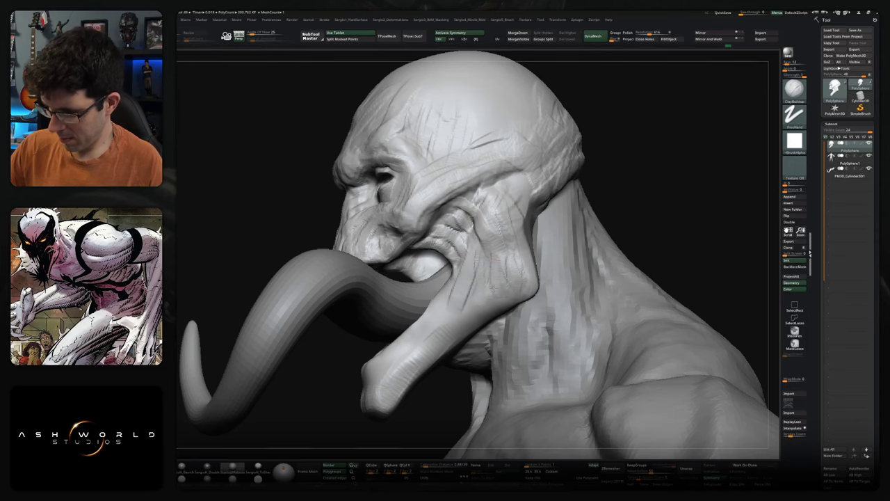
{"action": "right_click_drag", "start_coordinate": [487, 236], "coordinate": [485, 247]}
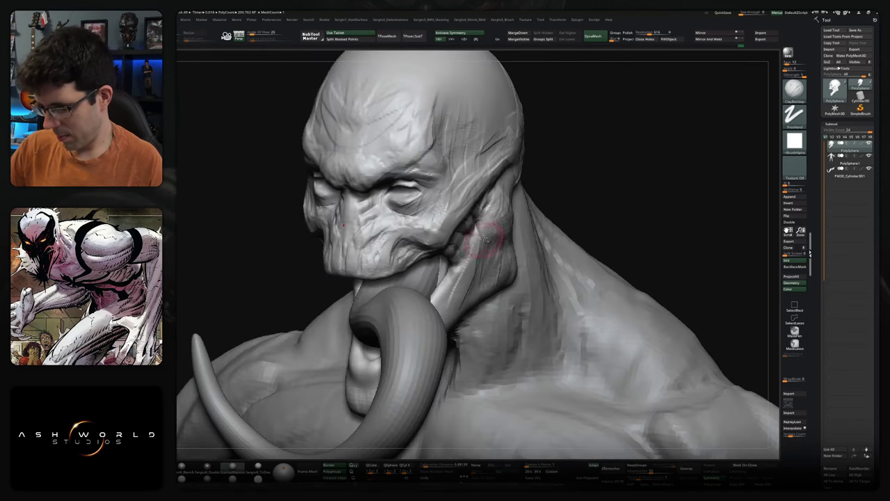
{"action": "right_click_drag", "start_coordinate": [459, 278], "coordinate": [466, 295]}
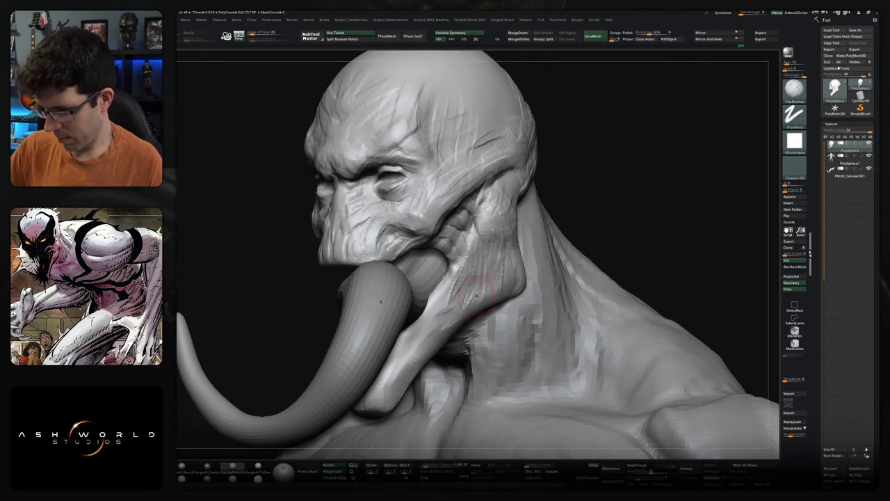
{"action": "mouse_move", "coordinate": [500, 277]}
{"action": "right_mouse_down"}
{"action": "mouse_move", "coordinate": [485, 286]}
{"action": "mouse_move", "coordinate": [510, 284]}
{"action": "mouse_move", "coordinate": [494, 257]}
{"action": "right_mouse_up"}
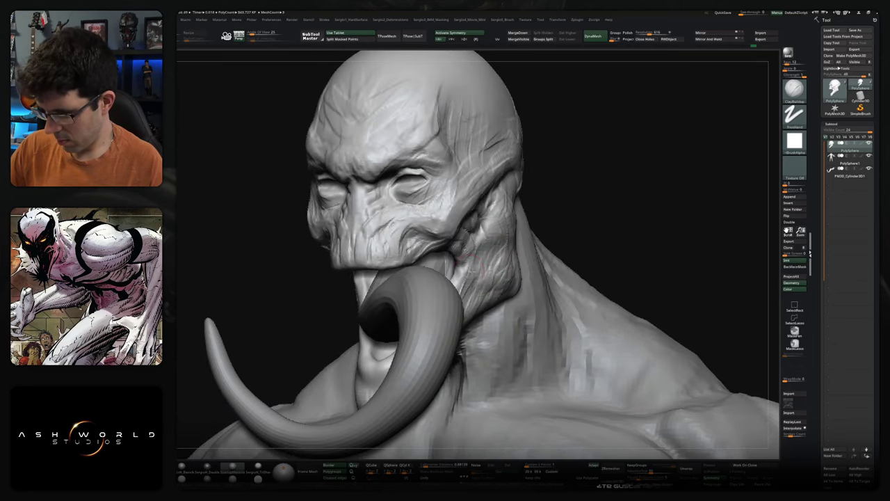
{"action": "mouse_move", "coordinate": [470, 243]}
{"action": "right_mouse_down"}
{"action": "mouse_move", "coordinate": [477, 254]}
{"action": "mouse_move", "coordinate": [478, 237]}
{"action": "mouse_move", "coordinate": [451, 270]}
{"action": "right_mouse_up"}
{"action": "key", "text": "b"}
{"action": "key", "text": "m"}
{"action": "key", "text": "v"}
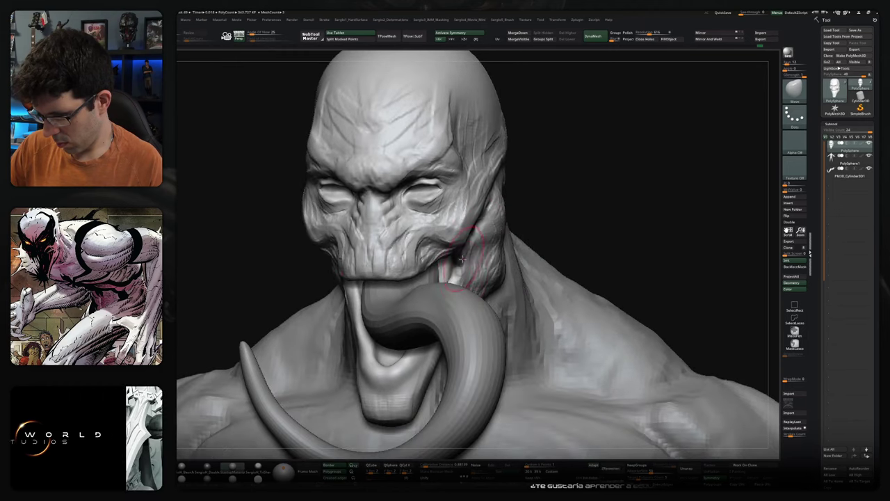
{"action": "left_click", "coordinate": [452, 278], "text": "alt"}
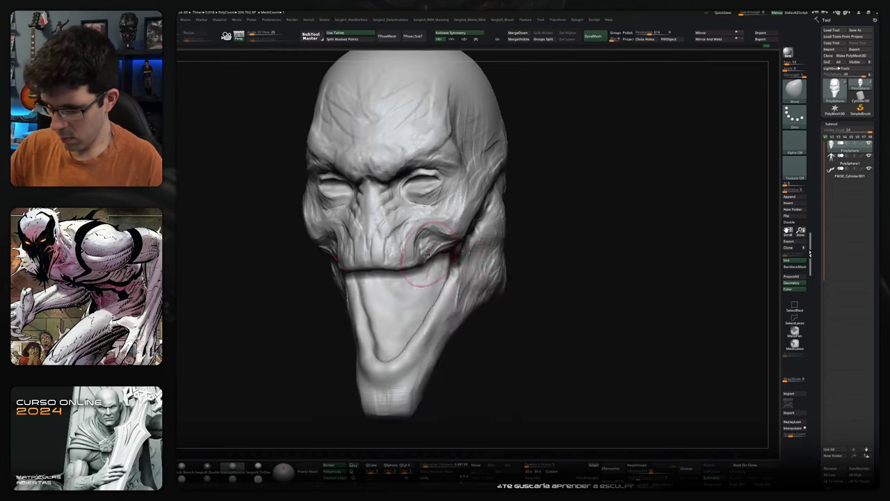
{"action": "right_click_drag", "start_coordinate": [452, 279], "coordinate": [368, 270]}
{"action": "key", "text": "b"}
{"action": "key", "text": "c"}
{"action": "key", "text": "b"}
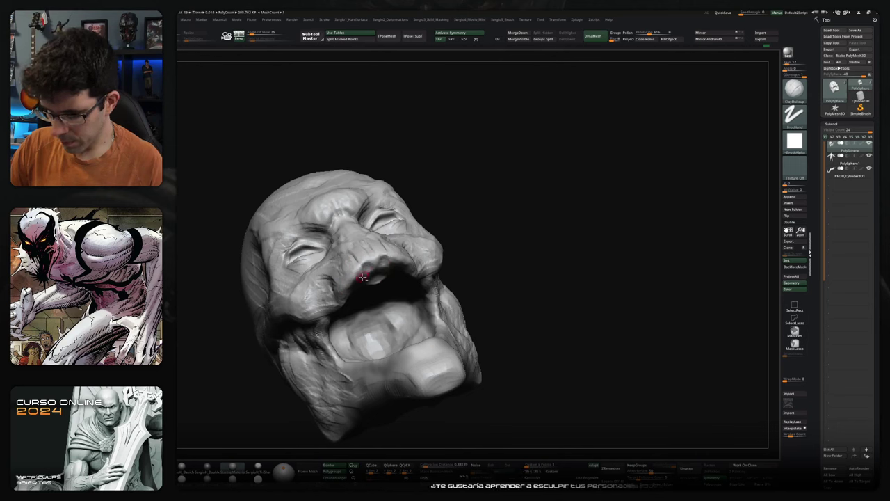
{"action": "mouse_move", "coordinate": [355, 287]}
{"action": "right_mouse_down"}
{"action": "mouse_move", "coordinate": [313, 321]}
{"action": "mouse_move", "coordinate": [397, 274]}
{"action": "mouse_move", "coordinate": [357, 335]}
{"action": "right_mouse_up"}
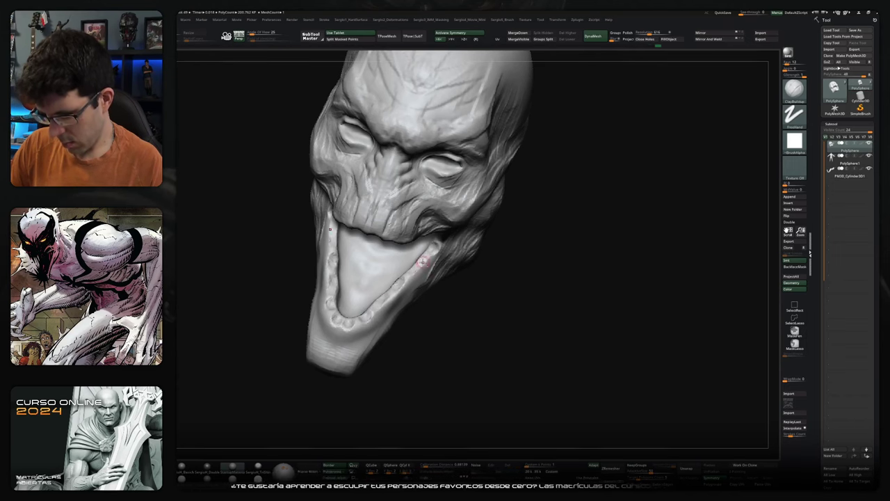
{"action": "mouse_move", "coordinate": [411, 299]}
{"action": "right_mouse_down"}
{"action": "mouse_move", "coordinate": [438, 314]}
{"action": "mouse_move", "coordinate": [504, 299]}
{"action": "mouse_move", "coordinate": [547, 246]}
{"action": "right_mouse_up"}
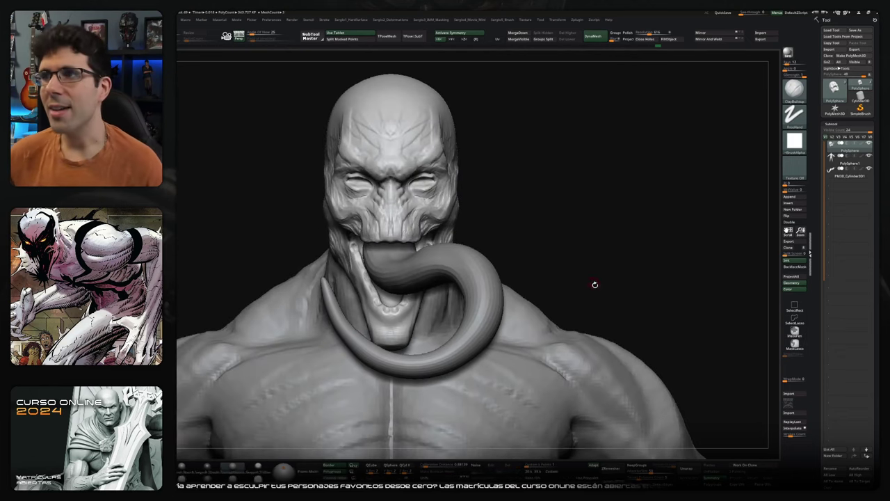
Toggle MaskLasso back to ClayBuildup, then open the SubTool Append mesh list
{"action": "key", "text": "ctrl"}
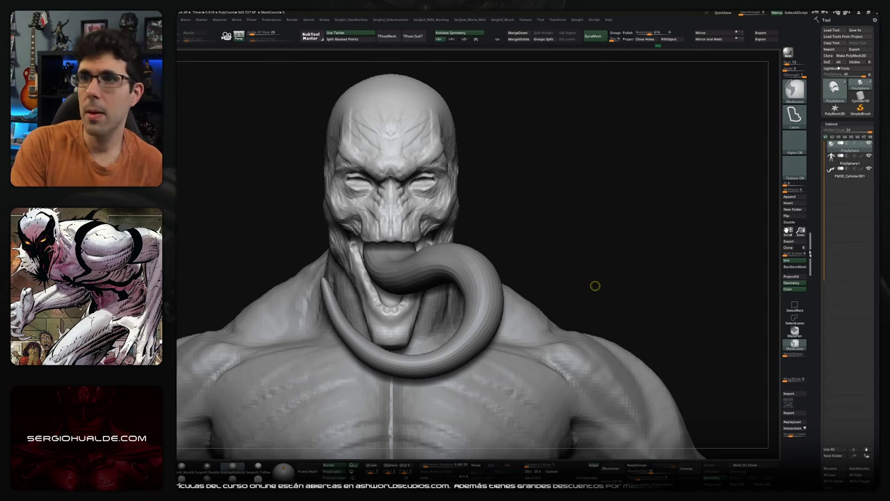
{"action": "key", "text": "ctrl"}
{"action": "mouse_move", "coordinate": [614, 277]}
{"action": "left_mouse_down"}
{"action": "mouse_move", "coordinate": [606, 282]}
{"action": "mouse_move", "coordinate": [601, 250]}
{"action": "left_mouse_up"}
{"action": "left_click", "coordinate": [799, 199]}
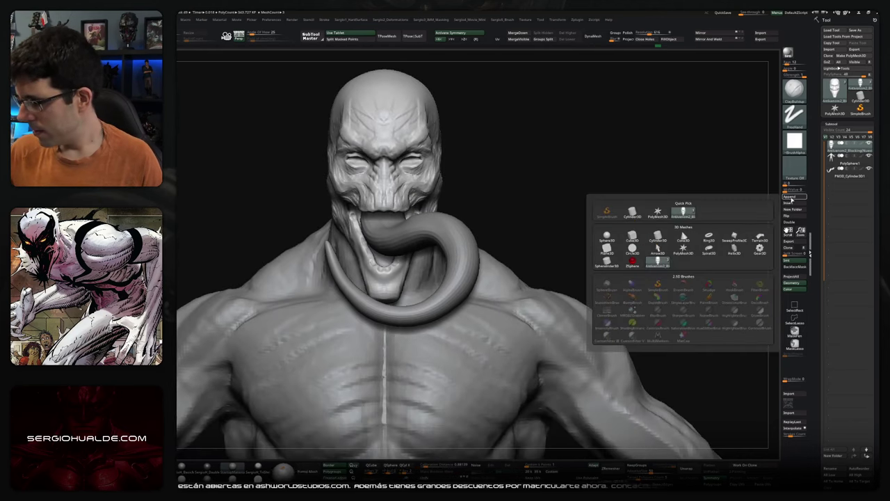
Append a Cylinder3D and stretch it into a tall, thin peg beside the tongue
{"action": "left_click", "coordinate": [652, 254]}
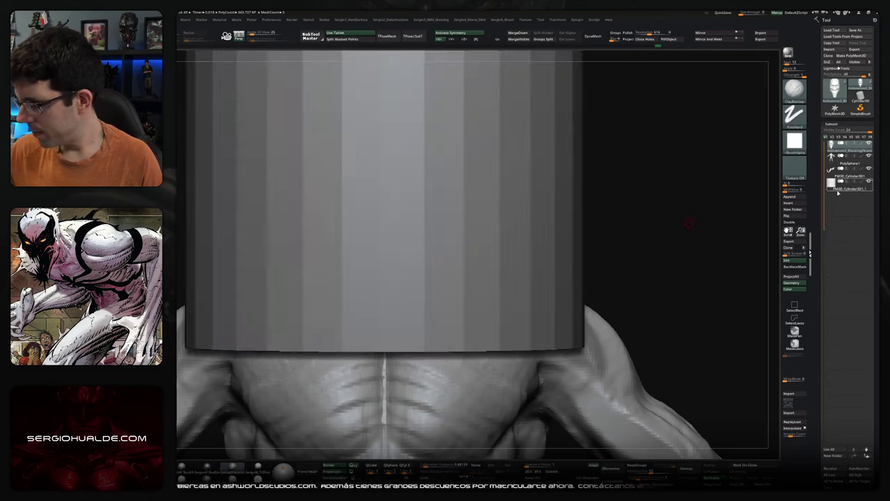
{"action": "left_click_drag", "start_coordinate": [648, 239], "coordinate": [533, 186]}
{"action": "key", "text": "w"}
{"action": "key", "text": "ctrl+z"}
{"action": "mouse_move", "coordinate": [451, 189]}
{"action": "left_mouse_down"}
{"action": "mouse_move", "coordinate": [417, 208]}
{"action": "mouse_move", "coordinate": [348, 205]}
{"action": "left_mouse_up"}
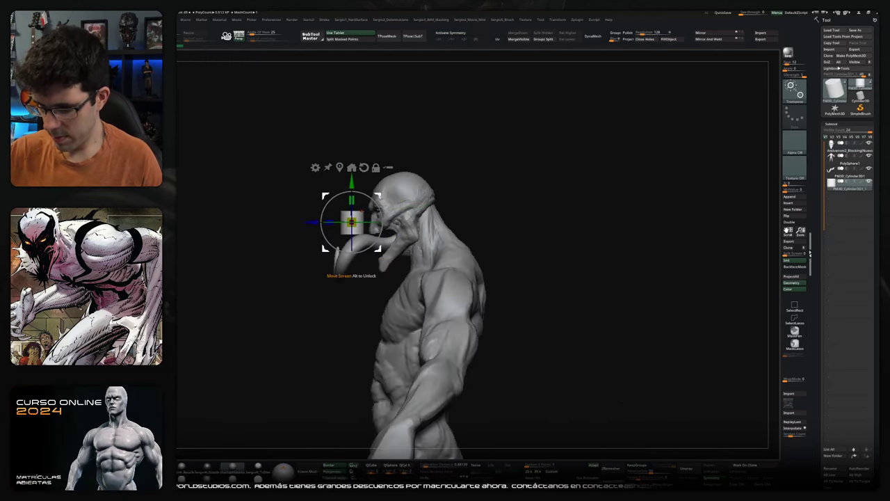
{"action": "left_click_drag", "start_coordinate": [487, 279], "coordinate": [501, 230], "text": "alt"}
{"action": "left_click_drag", "start_coordinate": [345, 229], "coordinate": [346, 201]}
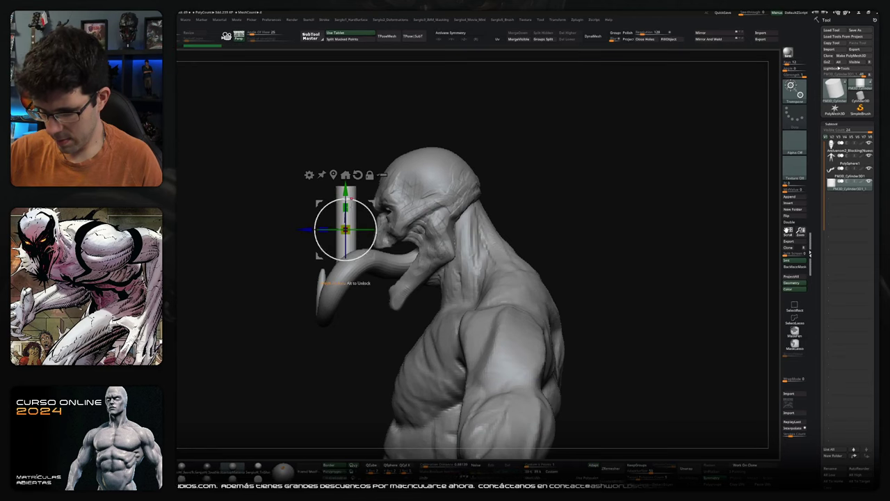
Move the cylinder down over the mouth, shorten it to fang length and pull its tip downward
{"action": "mouse_move", "coordinate": [376, 264]}
{"action": "left_mouse_down"}
{"action": "mouse_move", "coordinate": [358, 248]}
{"action": "mouse_move", "coordinate": [418, 250]}
{"action": "left_mouse_up"}
{"action": "left_click_drag", "start_coordinate": [342, 229], "coordinate": [342, 248]}
{"action": "left_click_drag", "start_coordinate": [487, 279], "coordinate": [487, 230], "text": "alt"}
{"action": "left_click_drag", "start_coordinate": [335, 240], "coordinate": [335, 261]}
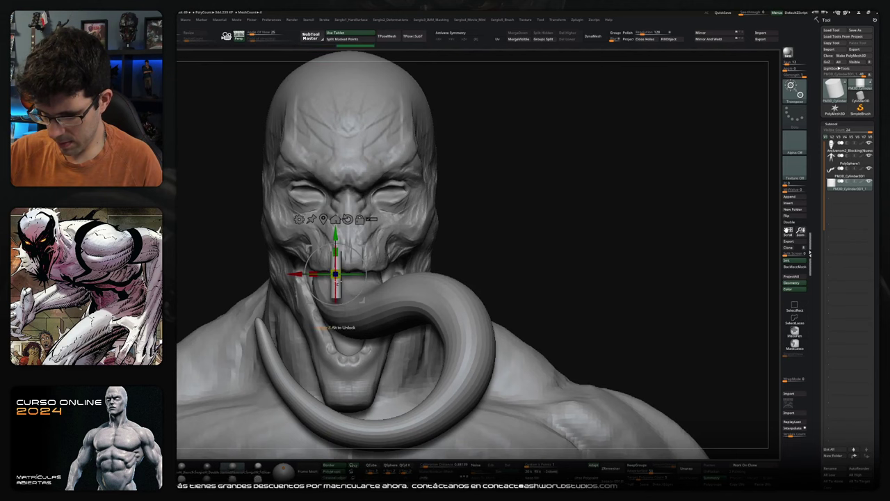
{"action": "key", "text": "q"}
{"action": "key", "text": "shift"}
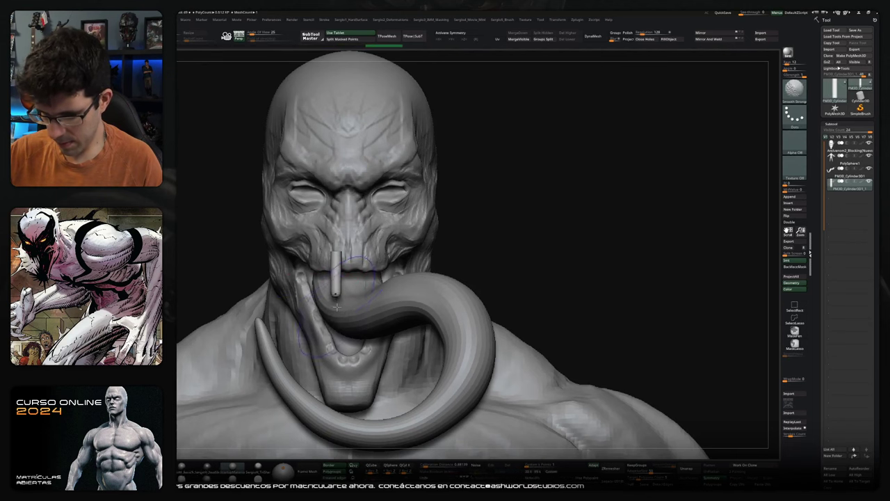
{"action": "left_click_drag", "start_coordinate": [335, 295], "coordinate": [333, 323]}
Hide the tongue subtool and zoom in on the fang at the front of the mouth
{"action": "right_click_drag", "start_coordinate": [333, 325], "coordinate": [351, 280]}
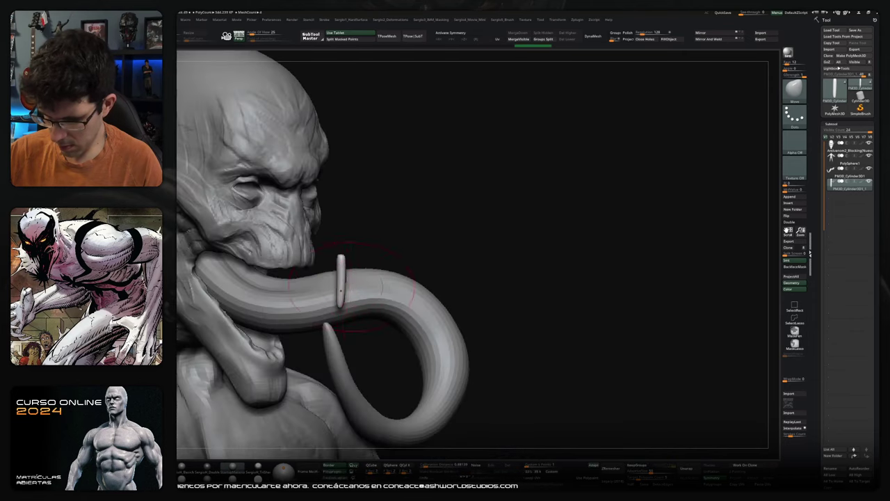
{"action": "key", "text": "w"}
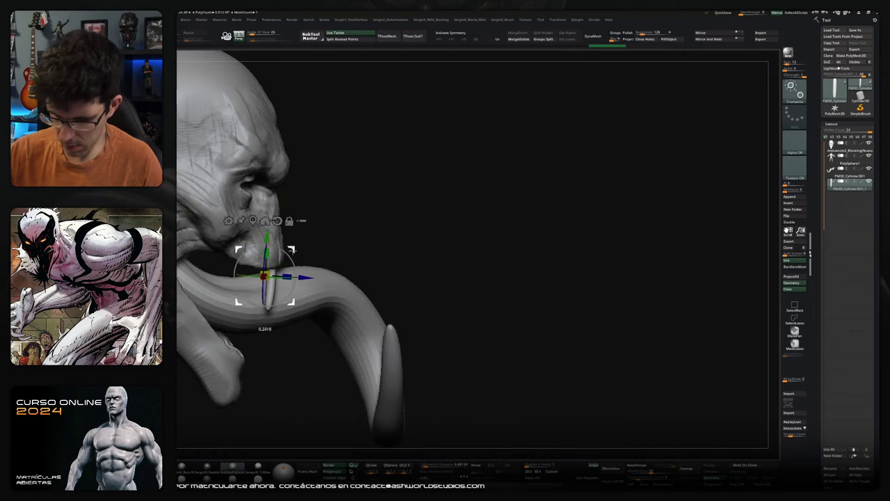
{"action": "mouse_move", "coordinate": [345, 236]}
{"action": "right_mouse_down"}
{"action": "mouse_move", "coordinate": [307, 244]}
{"action": "mouse_move", "coordinate": [417, 251]}
{"action": "right_mouse_up"}
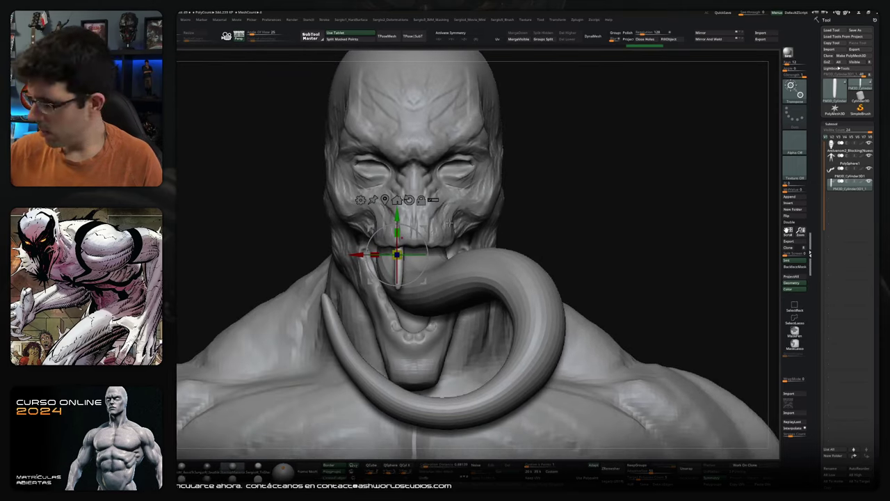
{"action": "left_click", "coordinate": [459, 248], "text": "ctrl+alt+shift"}
{"action": "right_click_drag", "start_coordinate": [459, 248], "coordinate": [407, 260]}
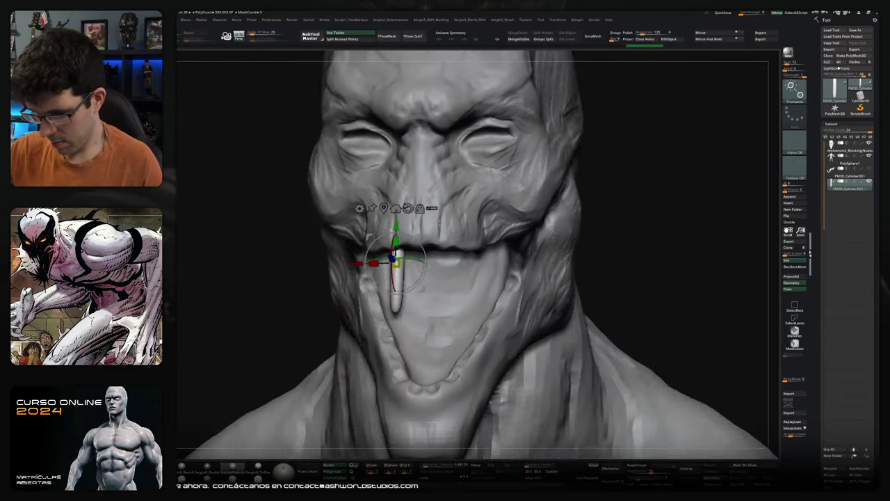
Nudge the fang sideways with the gizmo, checking it from top-down and profile views
{"action": "left_click_drag", "start_coordinate": [407, 259], "coordinate": [398, 248], "text": "ctrl+shift"}
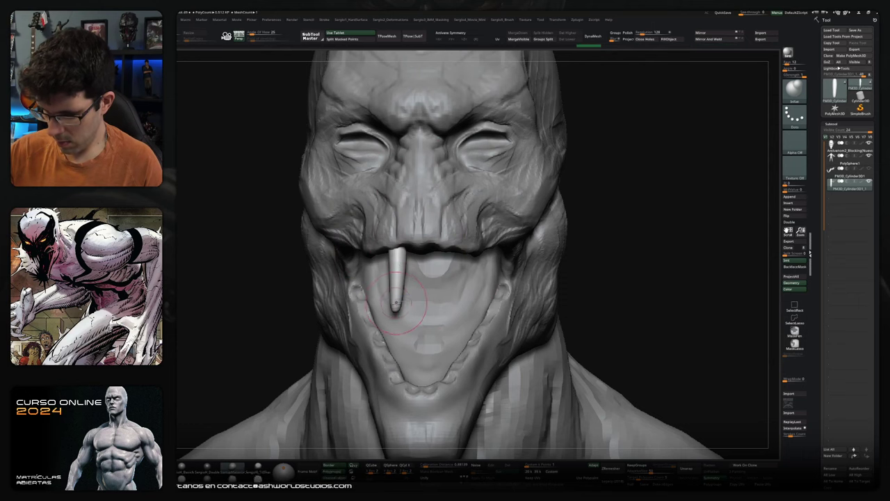
{"action": "mouse_move", "coordinate": [403, 334]}
{"action": "right_mouse_down"}
{"action": "mouse_move", "coordinate": [487, 327]}
{"action": "mouse_move", "coordinate": [334, 232]}
{"action": "mouse_move", "coordinate": [436, 248]}
{"action": "right_mouse_up"}
{"action": "key", "text": "w"}
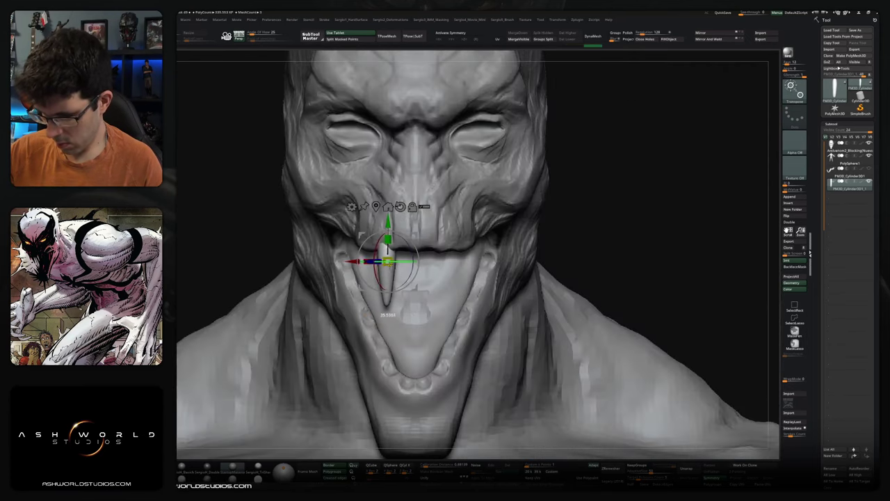
{"action": "right_click_drag", "start_coordinate": [390, 315], "coordinate": [403, 186]}
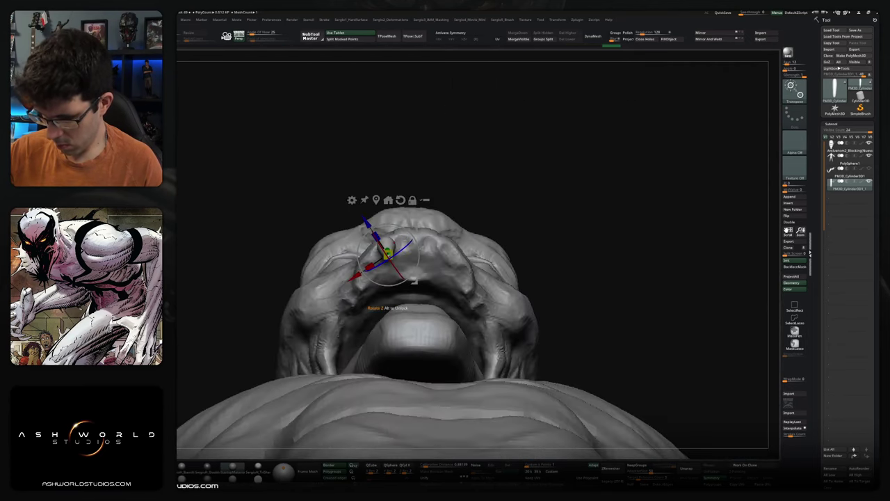
{"action": "left_click_drag", "start_coordinate": [386, 252], "coordinate": [402, 250], "text": "alt"}
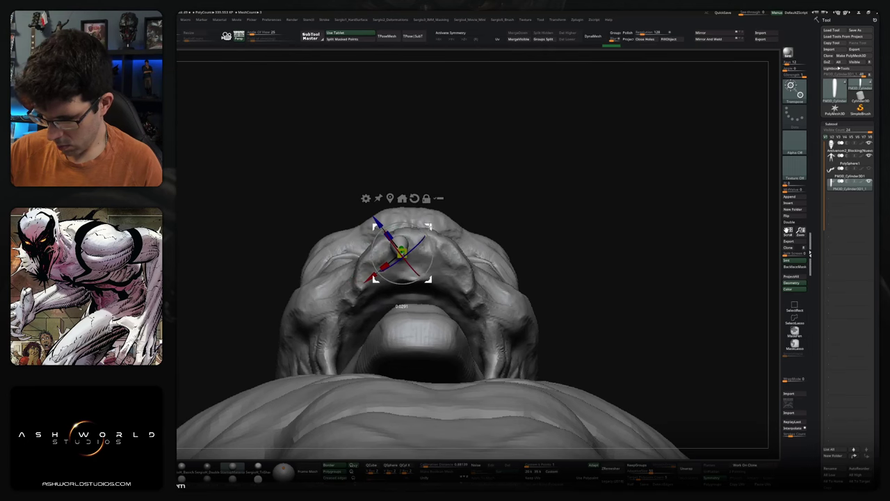
{"action": "mouse_move", "coordinate": [415, 201]}
{"action": "right_mouse_down"}
{"action": "mouse_move", "coordinate": [425, 244]}
{"action": "mouse_move", "coordinate": [392, 274]}
{"action": "mouse_move", "coordinate": [396, 236]}
{"action": "right_mouse_up"}
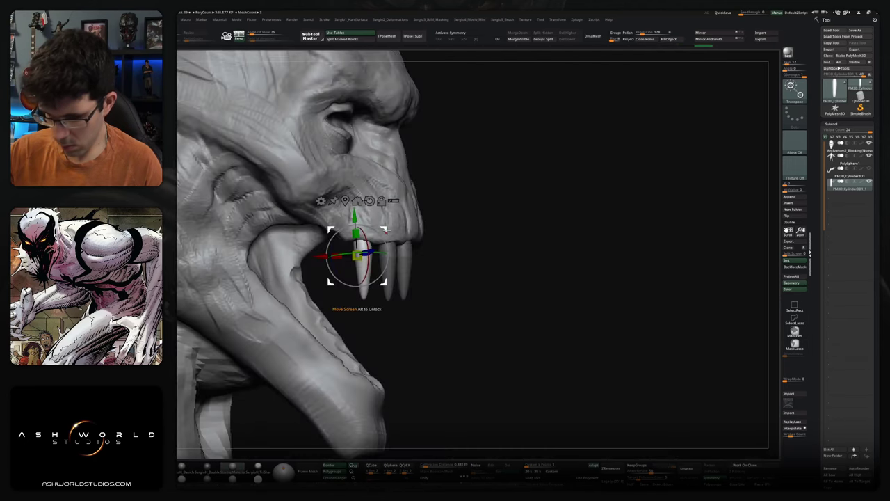
{"action": "mouse_move", "coordinate": [357, 237]}
{"action": "left_mouse_down"}
{"action": "mouse_move", "coordinate": [323, 236]}
{"action": "mouse_move", "coordinate": [333, 254]}
{"action": "left_mouse_up"}
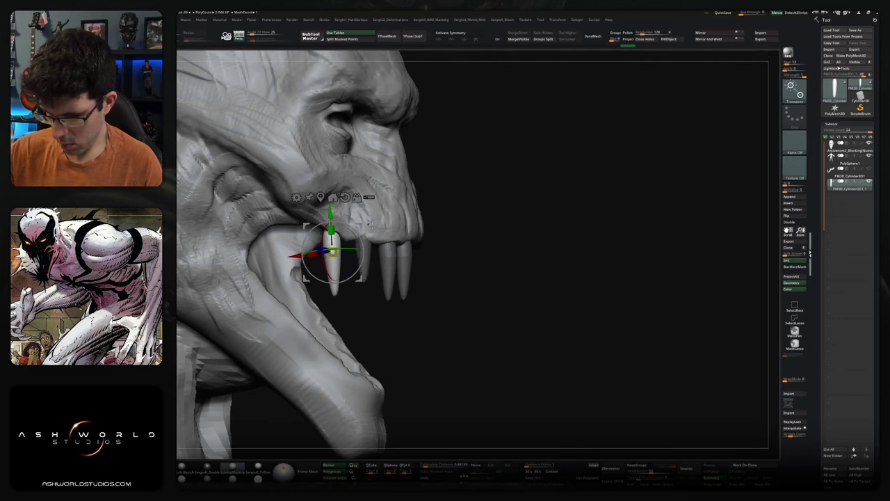
{"action": "right_click_drag", "start_coordinate": [371, 224], "coordinate": [383, 237]}
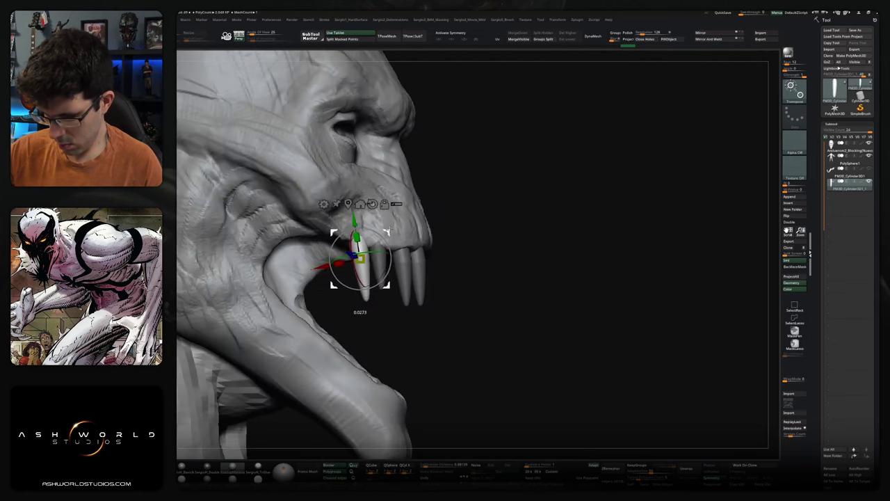
{"action": "mouse_move", "coordinate": [387, 250]}
{"action": "right_mouse_down"}
{"action": "mouse_move", "coordinate": [367, 247]}
{"action": "mouse_move", "coordinate": [381, 221]}
{"action": "mouse_move", "coordinate": [356, 225]}
{"action": "mouse_move", "coordinate": [411, 240]}
{"action": "right_mouse_up"}
Slide the fang lower and deeper inside the mouth, checking it from profile and front views
{"action": "left_click_drag", "start_coordinate": [387, 269], "coordinate": [393, 278]}
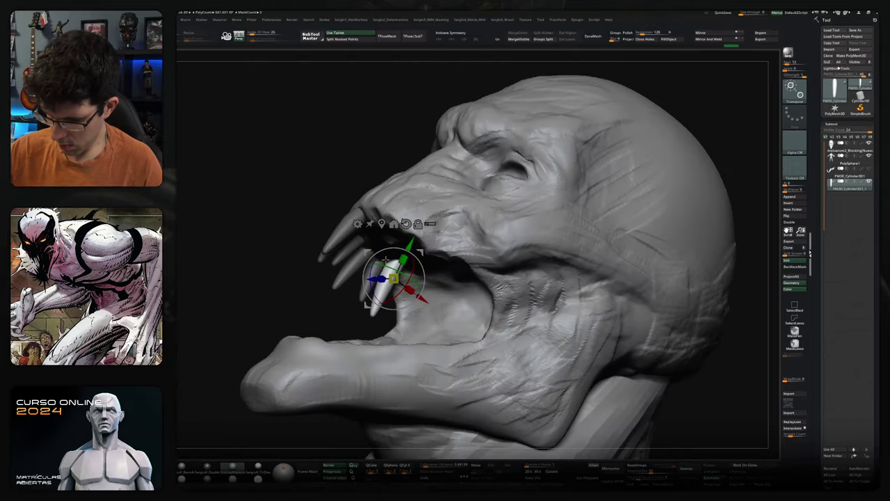
{"action": "mouse_move", "coordinate": [382, 254]}
{"action": "right_mouse_down"}
{"action": "mouse_move", "coordinate": [367, 241]}
{"action": "mouse_move", "coordinate": [418, 244]}
{"action": "right_mouse_up"}
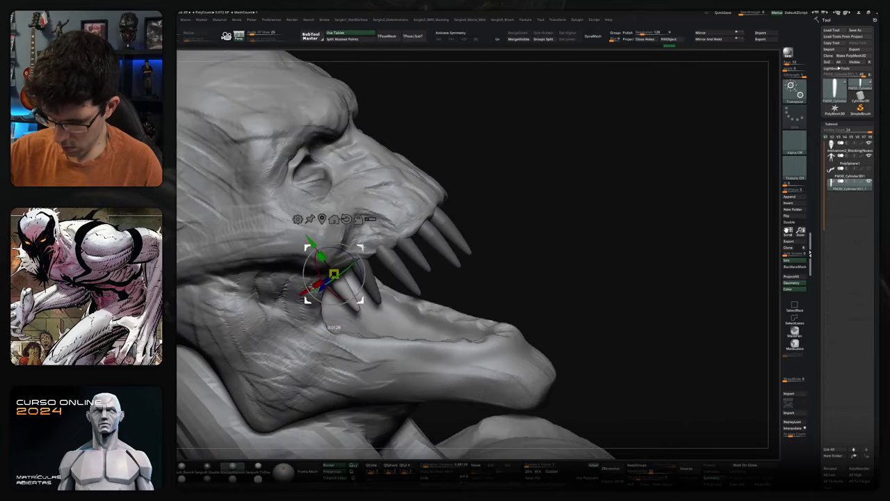
{"action": "left_click_drag", "start_coordinate": [336, 276], "coordinate": [332, 271], "text": "alt"}
{"action": "right_click_drag", "start_coordinate": [417, 243], "coordinate": [341, 245]}
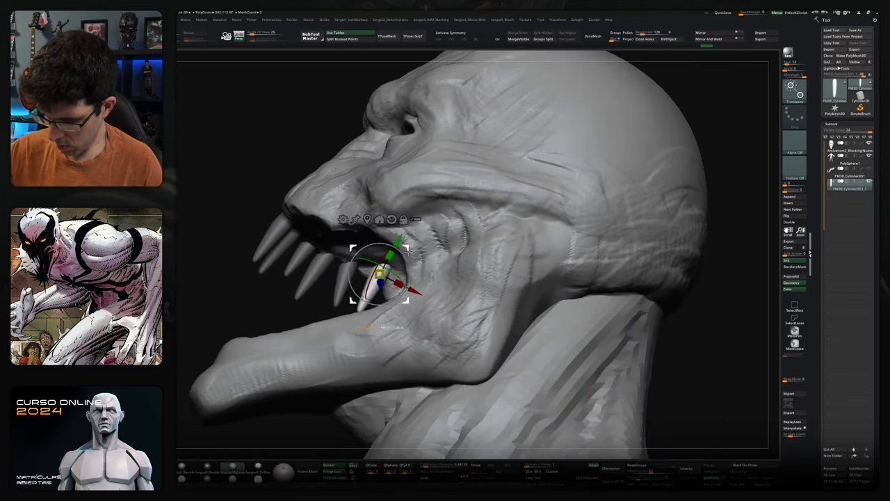
{"action": "right_click_drag", "start_coordinate": [411, 247], "coordinate": [414, 245]}
{"action": "left_click_drag", "start_coordinate": [379, 274], "coordinate": [398, 286]}
{"action": "right_click_drag", "start_coordinate": [421, 279], "coordinate": [418, 275]}
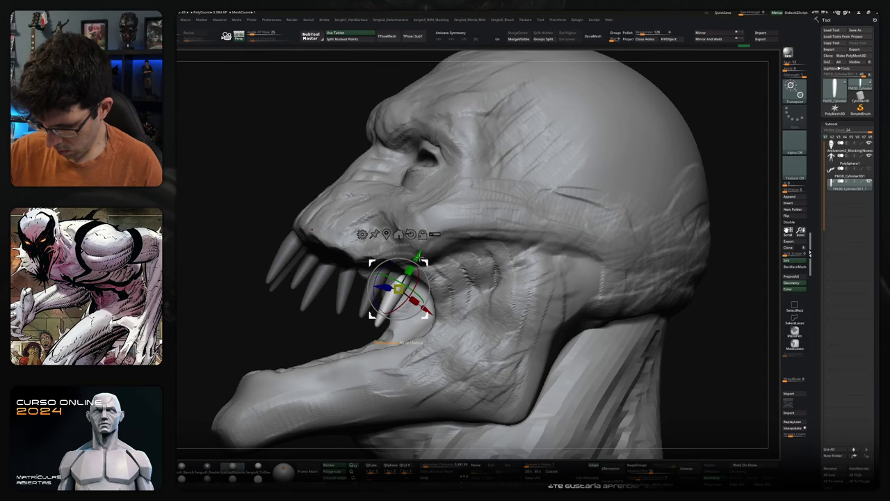
{"action": "right_click_drag", "start_coordinate": [428, 263], "coordinate": [440, 272]}
{"action": "mouse_move", "coordinate": [356, 278]}
{"action": "left_mouse_down", "text": "alt"}
{"action": "mouse_move", "coordinate": [378, 288]}
{"action": "mouse_move", "coordinate": [376, 306]}
{"action": "left_mouse_up", "text": "alt"}
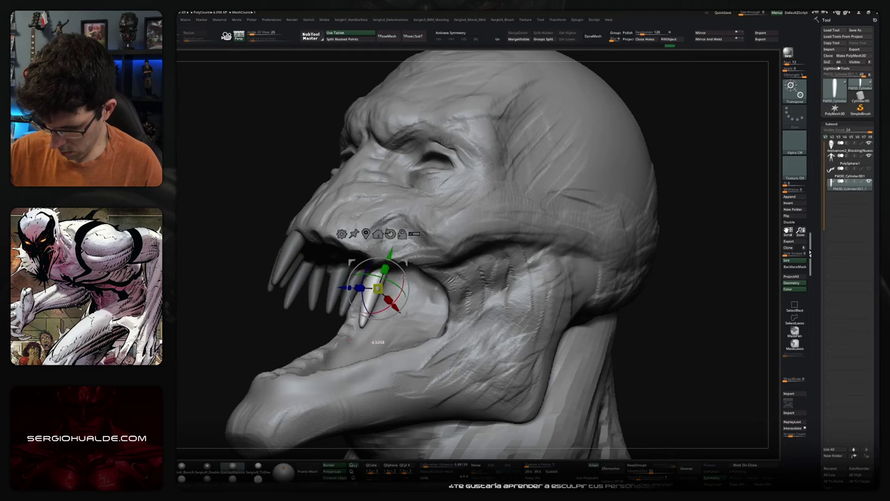
{"action": "right_click_drag", "start_coordinate": [376, 306], "coordinate": [584, 239]}
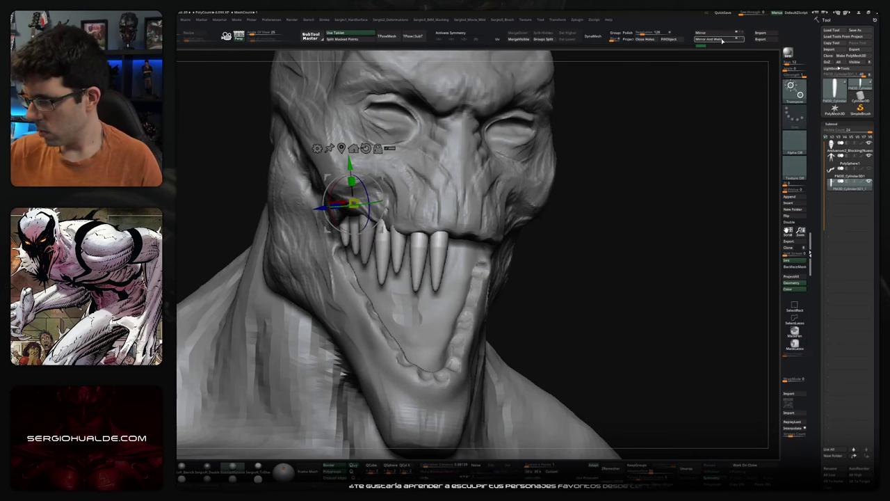
{"action": "mouse_move", "coordinate": [707, 55]}
{"action": "right_mouse_down"}
{"action": "mouse_move", "coordinate": [620, 171]}
{"action": "mouse_move", "coordinate": [528, 249]}
{"action": "right_mouse_up"}
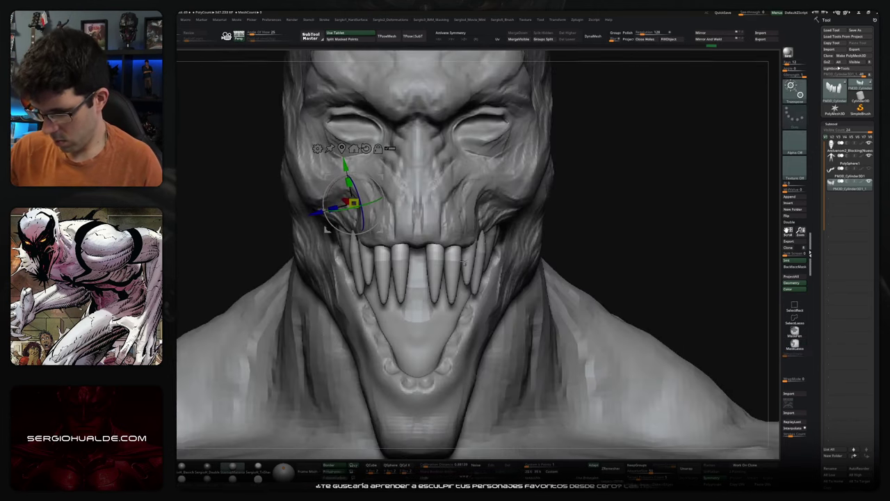
Solo the fangs, then bend the fang row up and left inside the mouth with the Move brush
{"action": "key", "text": "q"}
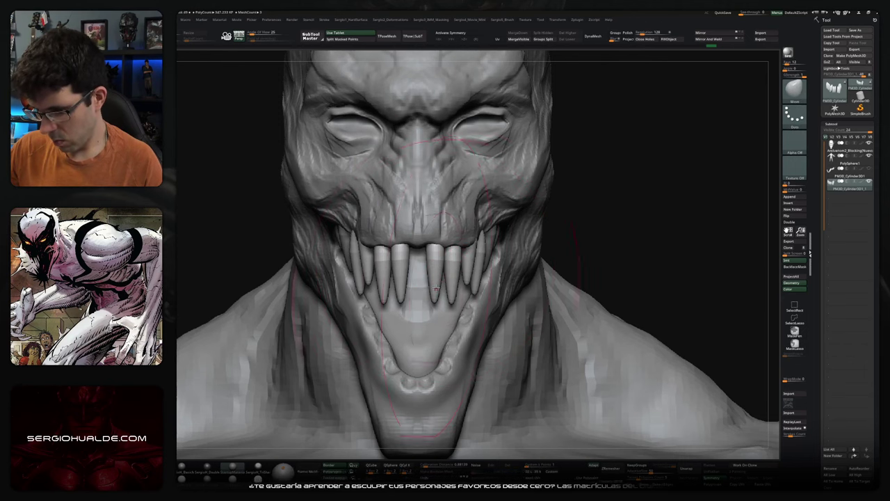
{"action": "left_click", "coordinate": [455, 284], "text": "ctrl+shift"}
{"action": "right_click_drag", "start_coordinate": [457, 283], "coordinate": [415, 280]}
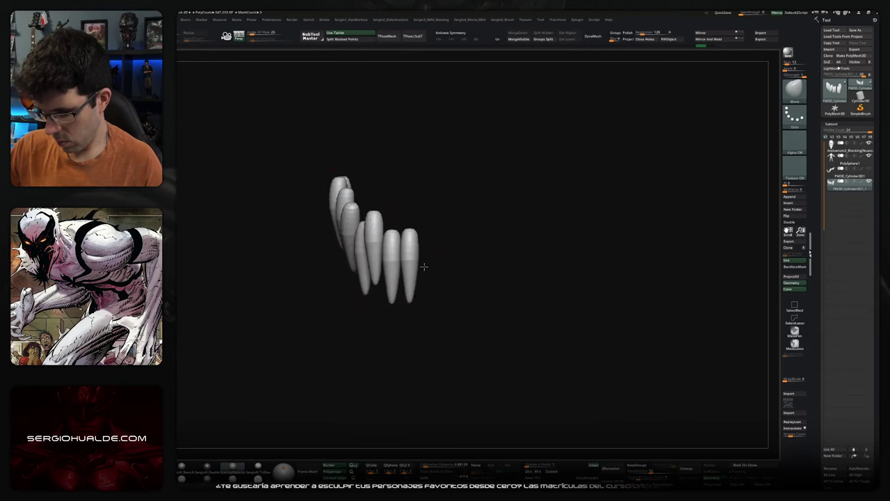
{"action": "left_click", "coordinate": [423, 265], "text": "ctrl+shift"}
{"action": "left_click_drag", "start_coordinate": [456, 245], "coordinate": [450, 258]}
{"action": "left_click_drag", "start_coordinate": [417, 300], "coordinate": [411, 278]}
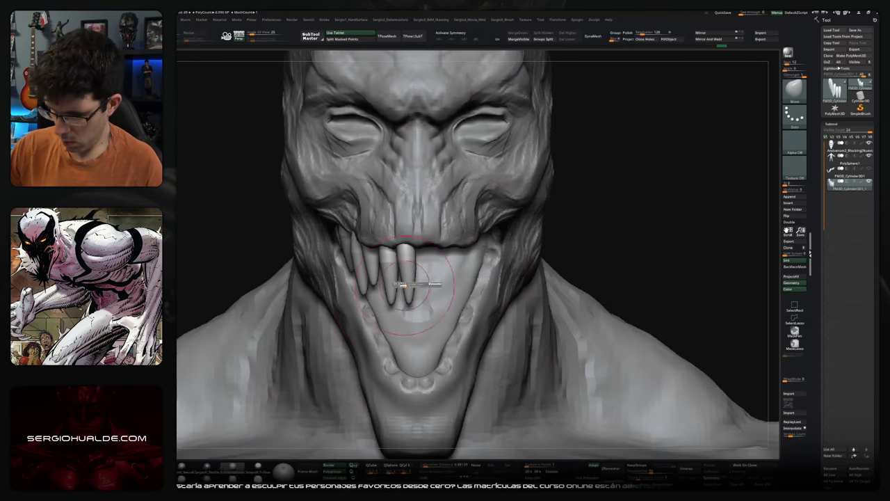
Check the bent fang row from several angles, then Mirror And Weld it across the mouth
{"action": "right_click_drag", "start_coordinate": [400, 281], "coordinate": [395, 276]}
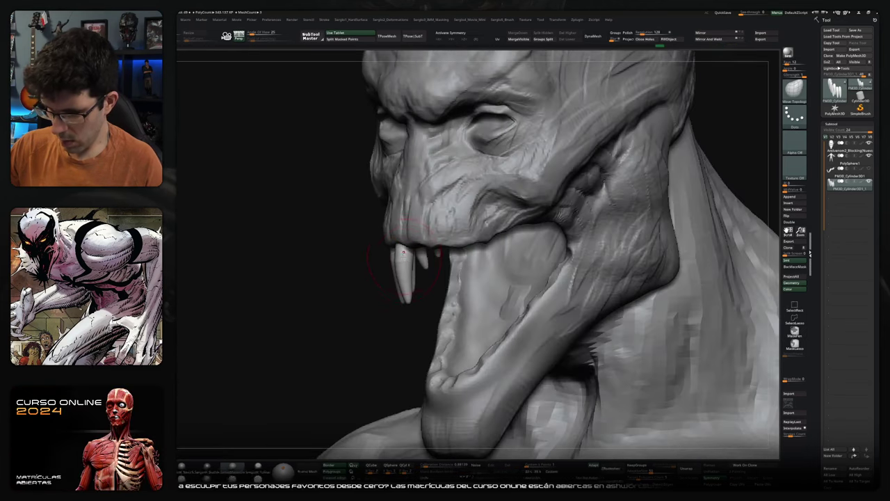
{"action": "mouse_move", "coordinate": [400, 268]}
{"action": "right_mouse_down"}
{"action": "mouse_move", "coordinate": [395, 277]}
{"action": "mouse_move", "coordinate": [384, 268]}
{"action": "mouse_move", "coordinate": [374, 296]}
{"action": "right_mouse_up"}
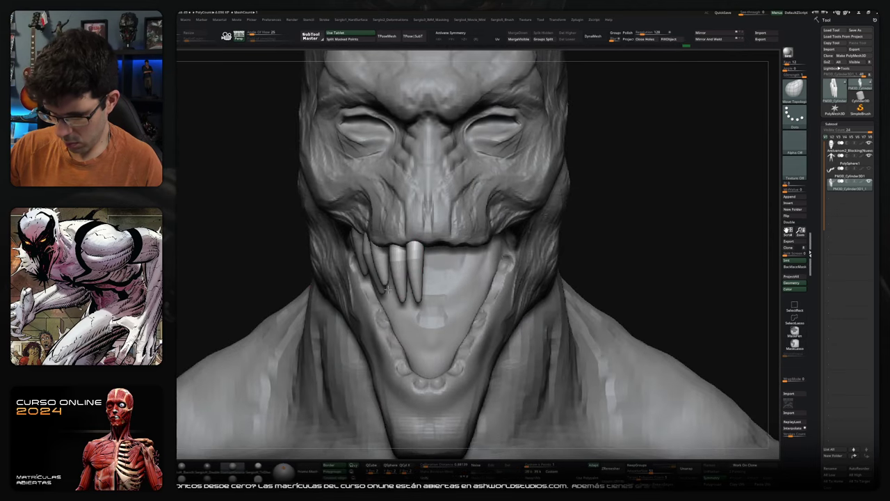
{"action": "mouse_move", "coordinate": [370, 278]}
{"action": "right_mouse_down"}
{"action": "mouse_move", "coordinate": [370, 252]}
{"action": "mouse_move", "coordinate": [362, 275]}
{"action": "right_mouse_up"}
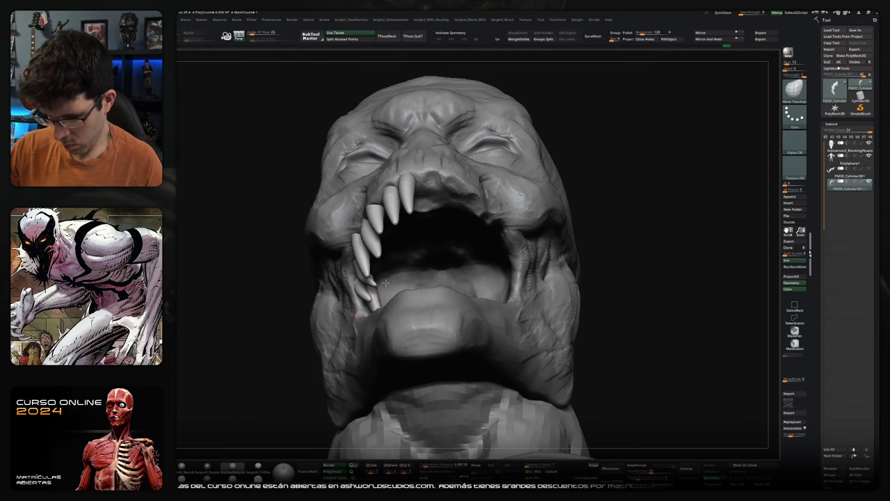
{"action": "mouse_move", "coordinate": [365, 278]}
{"action": "right_mouse_down"}
{"action": "mouse_move", "coordinate": [386, 317]}
{"action": "mouse_move", "coordinate": [377, 306]}
{"action": "right_mouse_up"}
{"action": "left_click_drag", "start_coordinate": [374, 282], "coordinate": [288, 256]}
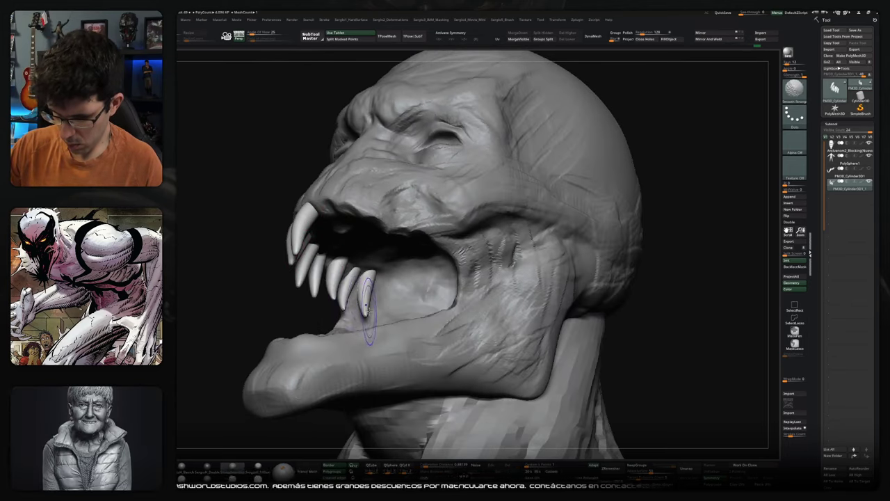
{"action": "left_click_drag", "start_coordinate": [294, 262], "coordinate": [394, 329]}
{"action": "left_click", "coordinate": [709, 39]}
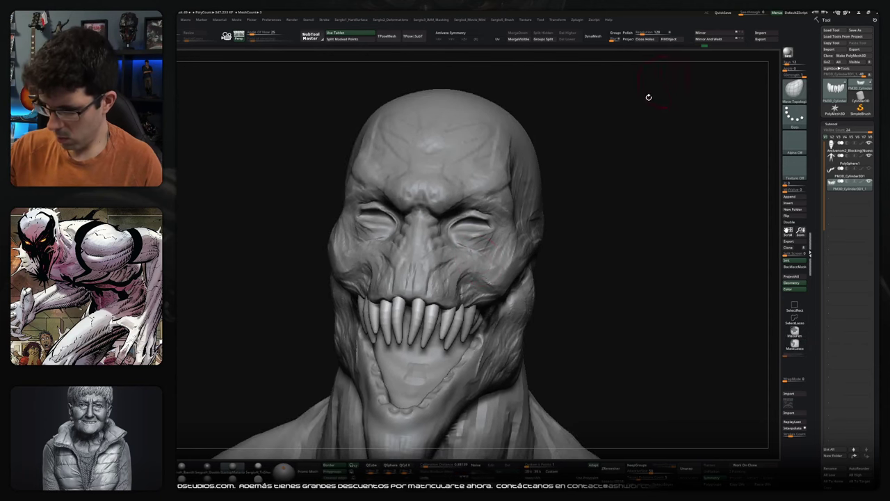
Redo Mirror And Weld on the fangs, turn on X symmetry and reset the gizmo on the teeth
{"action": "key", "text": "ctrl+z"}
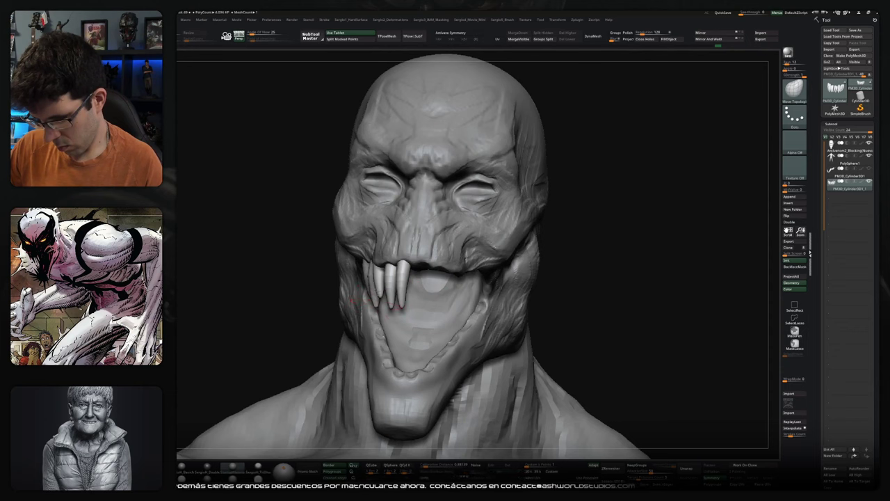
{"action": "left_click", "coordinate": [709, 39]}
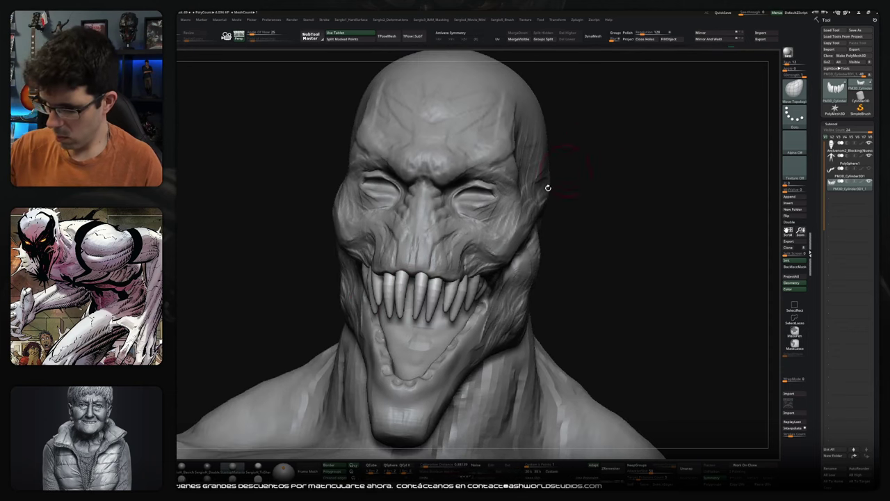
{"action": "mouse_move", "coordinate": [431, 306]}
{"action": "right_mouse_down"}
{"action": "mouse_move", "coordinate": [431, 292]}
{"action": "mouse_move", "coordinate": [426, 299]}
{"action": "right_mouse_up"}
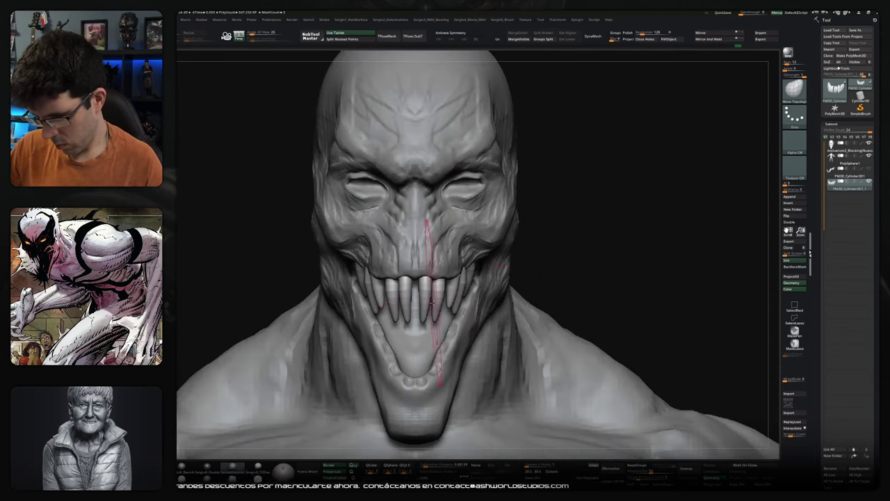
{"action": "key", "text": "x"}
{"action": "key", "text": "w"}
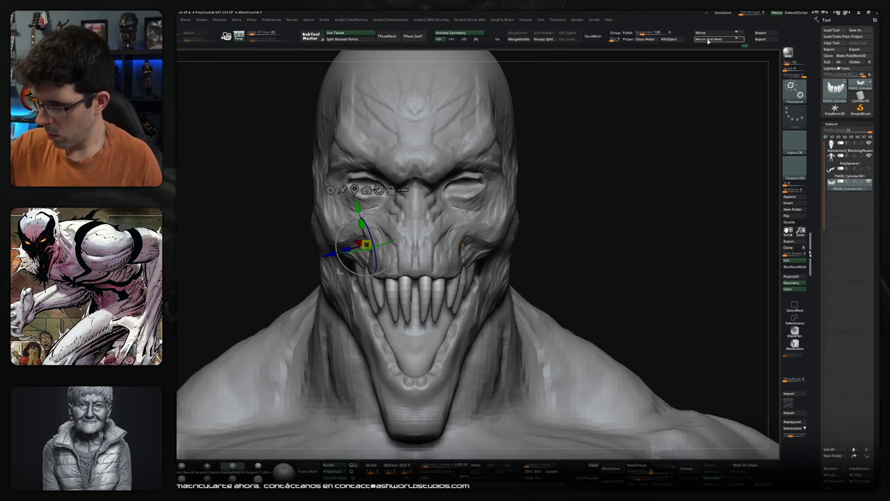
{"action": "left_click", "coordinate": [426, 289], "text": "alt"}
{"action": "left_click", "coordinate": [439, 235]}
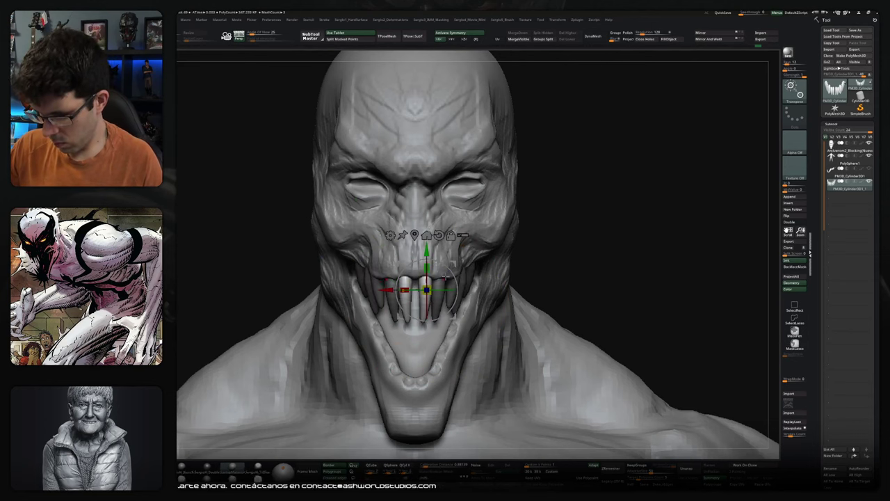
Lasso-mask around the teeth, then reshape and smooth the mouth with Move Topological and Smooth brushes
{"action": "key", "text": "q"}
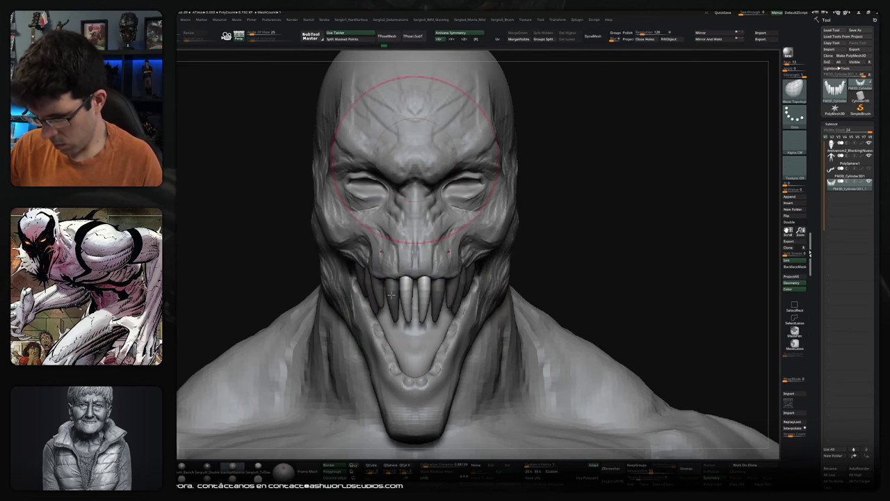
{"action": "mouse_move", "coordinate": [504, 223]}
{"action": "left_mouse_down", "text": "ctrl"}
{"action": "mouse_move", "coordinate": [509, 260]}
{"action": "mouse_move", "coordinate": [446, 299]}
{"action": "left_mouse_up", "text": "ctrl"}
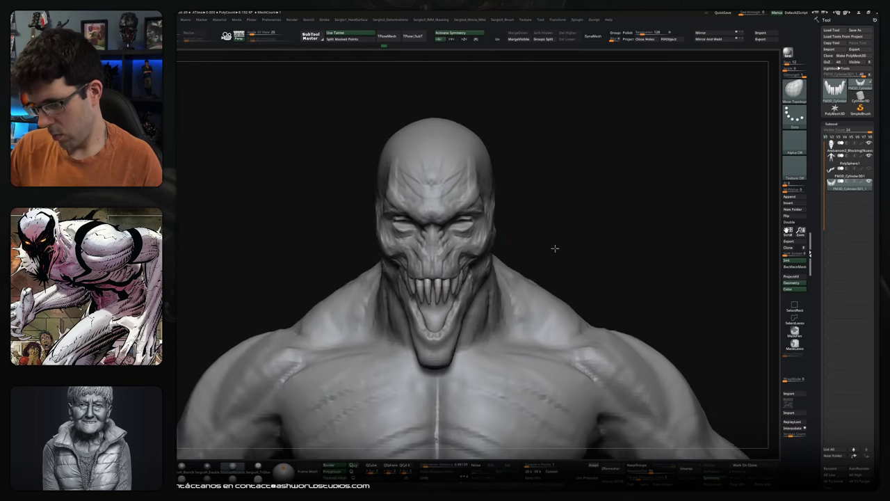
{"action": "key", "text": "b"}
{"action": "key", "text": "m"}
{"action": "key", "text": "t"}
{"action": "key", "text": "b"}
{"action": "key", "text": "s"}
{"action": "key", "text": "m"}
{"action": "left_click_drag", "start_coordinate": [432, 339], "coordinate": [459, 254]}
Orbit the model to a three-quarter side view
{"action": "mouse_move", "coordinate": [599, 174]}
{"action": "left_mouse_down"}
{"action": "mouse_move", "coordinate": [412, 290]}
{"action": "mouse_move", "coordinate": [420, 259]}
{"action": "left_mouse_up"}
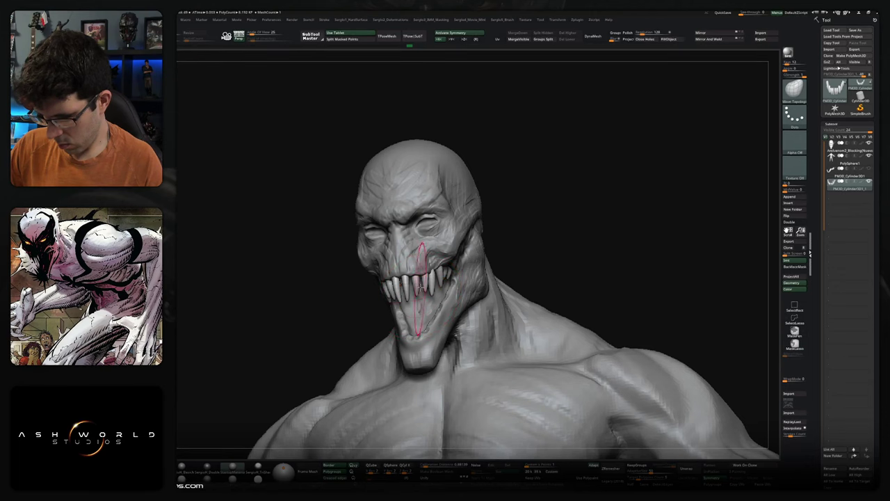
Place the gizmo on the fangs and reset its axes to a straight orientation
{"action": "left_click_drag", "start_coordinate": [421, 285], "coordinate": [411, 284]}
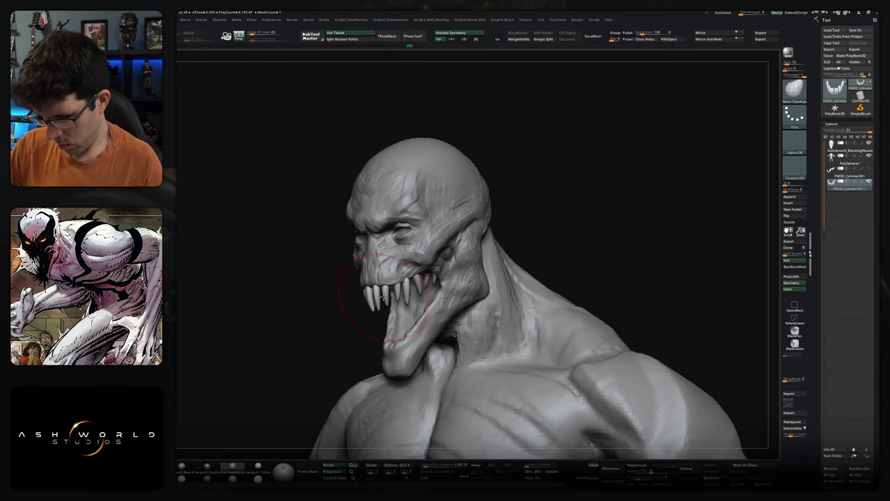
{"action": "key", "text": "w"}
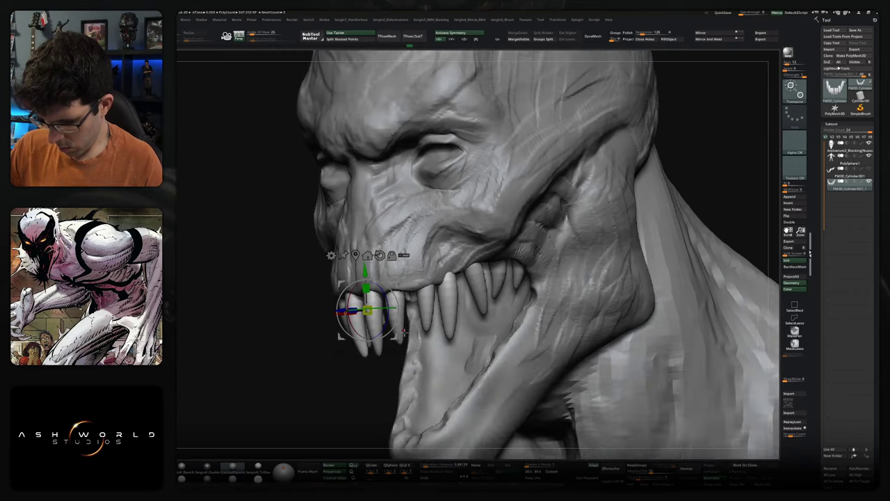
{"action": "left_click_drag", "start_coordinate": [404, 331], "coordinate": [427, 320]}
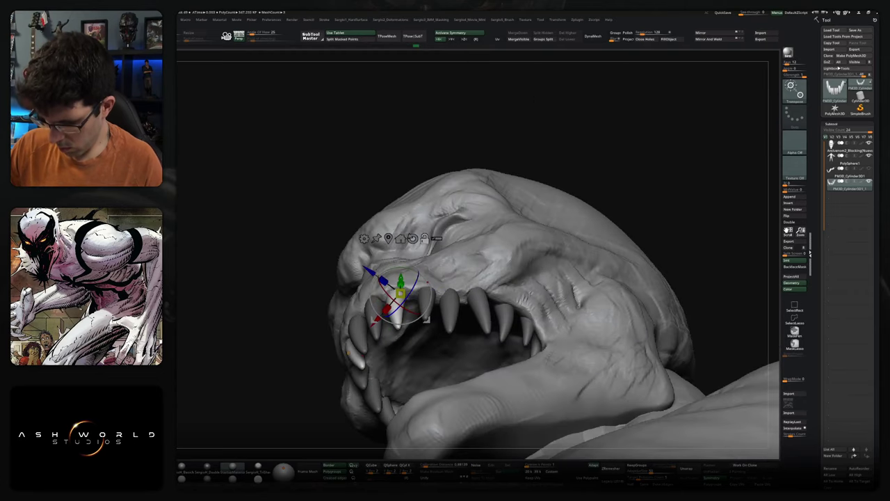
{"action": "left_click_drag", "start_coordinate": [417, 282], "coordinate": [407, 306], "text": "alt"}
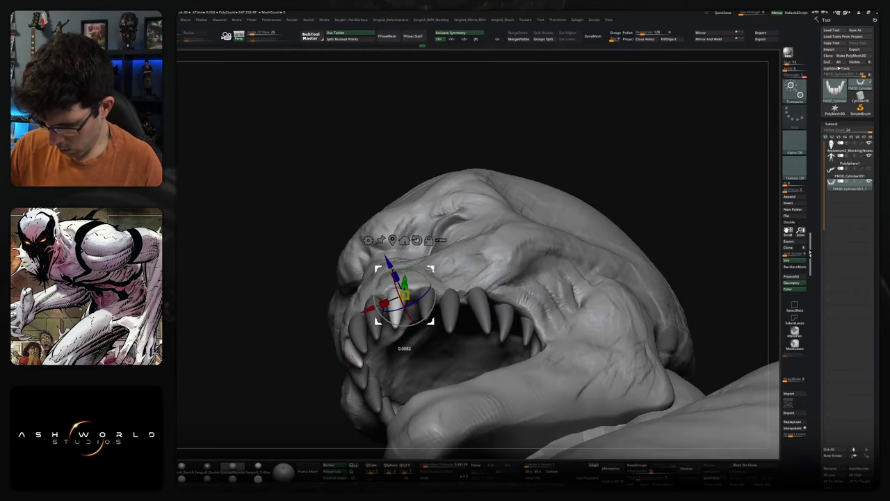
{"action": "mouse_move", "coordinate": [407, 327]}
{"action": "left_mouse_down"}
{"action": "mouse_move", "coordinate": [445, 298]}
{"action": "mouse_move", "coordinate": [431, 304]}
{"action": "left_mouse_up"}
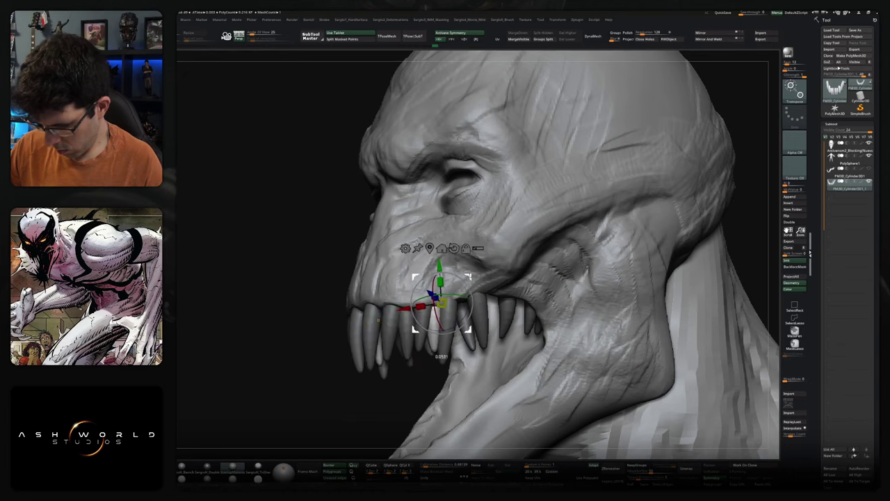
{"action": "left_click_drag", "start_coordinate": [414, 351], "coordinate": [449, 334]}
{"action": "left_click", "coordinate": [376, 373], "text": "alt"}
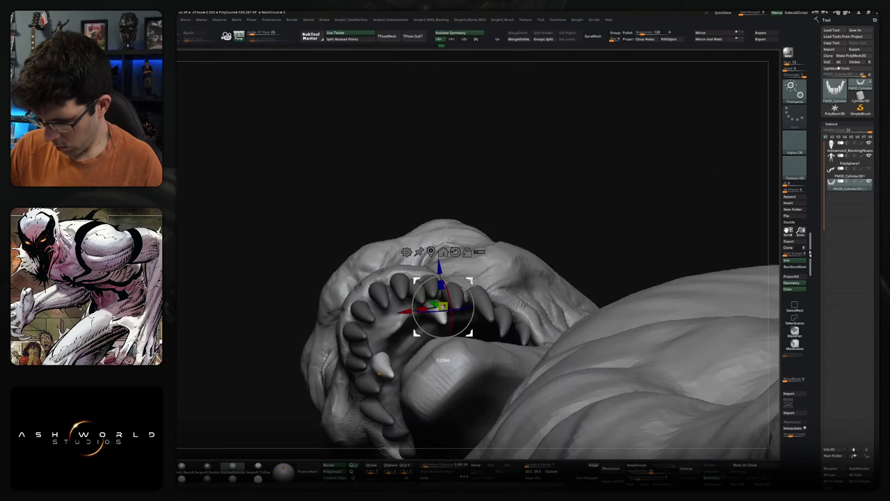
{"action": "left_click", "coordinate": [375, 375], "text": "alt"}
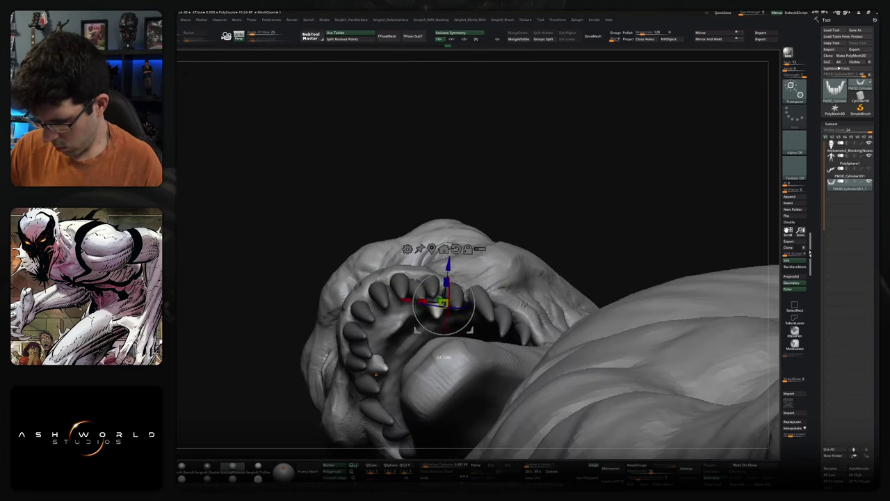
Rotate the fangs a few degrees with the rotation ring, then return to Draw mode
{"action": "left_click_drag", "start_coordinate": [375, 374], "coordinate": [394, 327]}
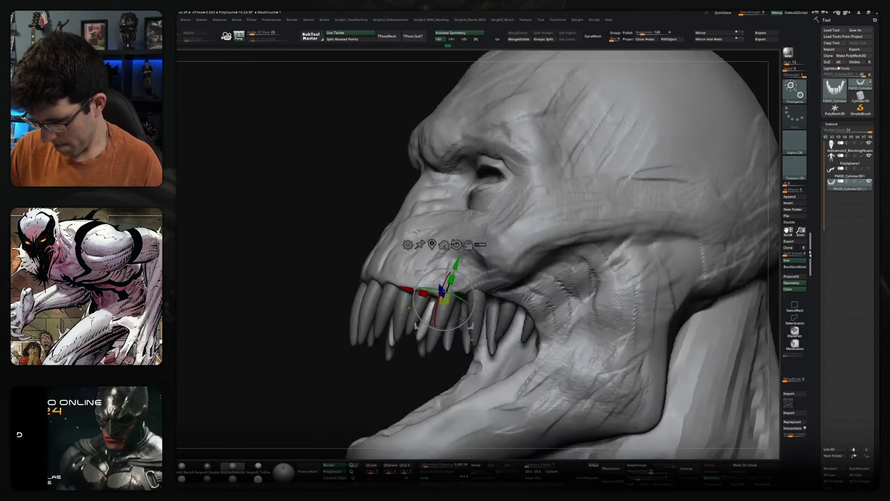
{"action": "mouse_move", "coordinate": [492, 292]}
{"action": "left_mouse_down"}
{"action": "mouse_move", "coordinate": [501, 287]}
{"action": "mouse_move", "coordinate": [519, 307]}
{"action": "mouse_move", "coordinate": [503, 262]}
{"action": "mouse_move", "coordinate": [480, 264]}
{"action": "left_mouse_up"}
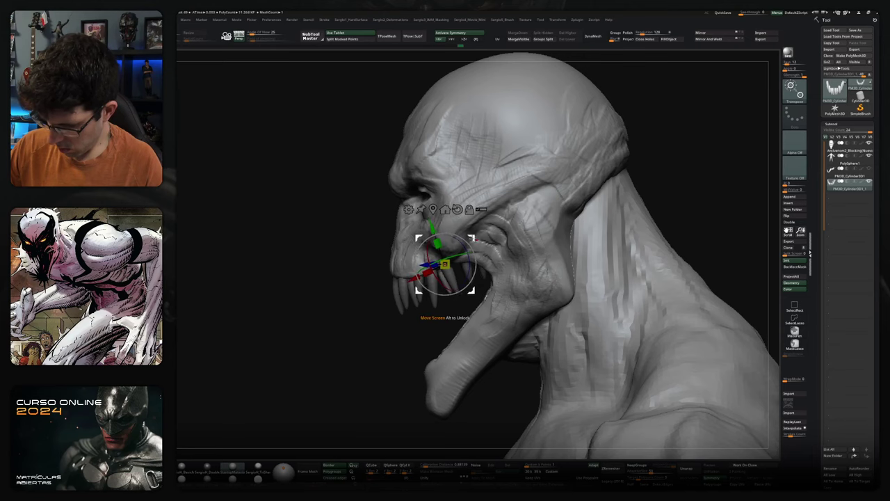
{"action": "mouse_move", "coordinate": [476, 264]}
{"action": "left_mouse_down"}
{"action": "mouse_move", "coordinate": [586, 225]}
{"action": "mouse_move", "coordinate": [473, 224]}
{"action": "left_mouse_up"}
{"action": "key", "text": "q"}
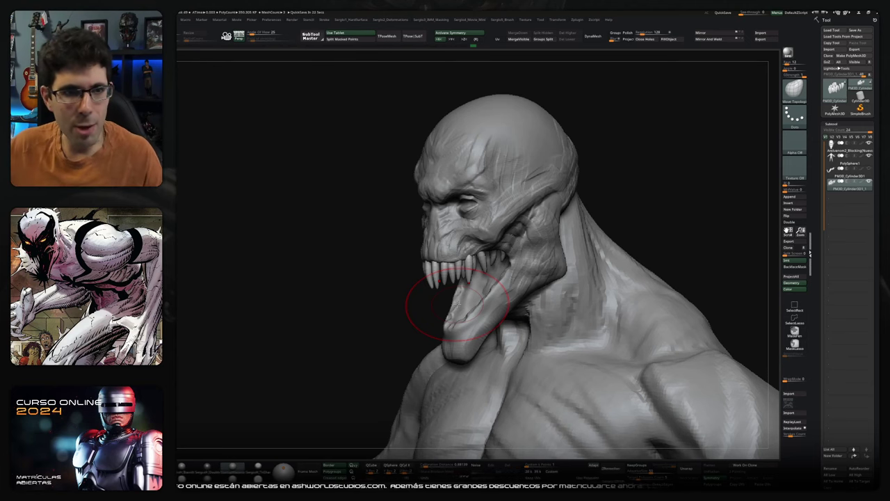
{"action": "mouse_move", "coordinate": [685, 236]}
{"action": "left_mouse_down"}
{"action": "mouse_move", "coordinate": [658, 224]}
{"action": "mouse_move", "coordinate": [493, 271]}
{"action": "left_mouse_up"}
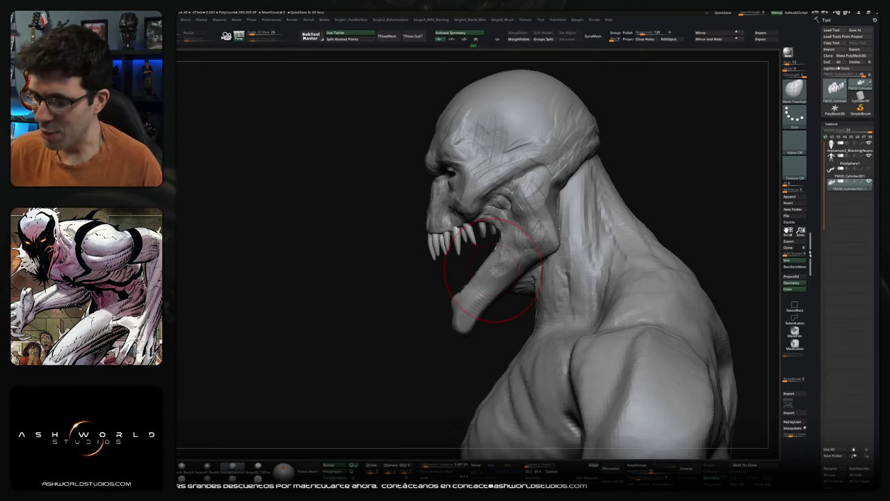
Tilt the teeth about -7.6 degrees with the gizmo rotation ring, then return to Draw mode
{"action": "key", "text": "w"}
{"action": "scroll", "coordinate": [493, 271], "scroll_direction": "up", "scroll_amount": 5}
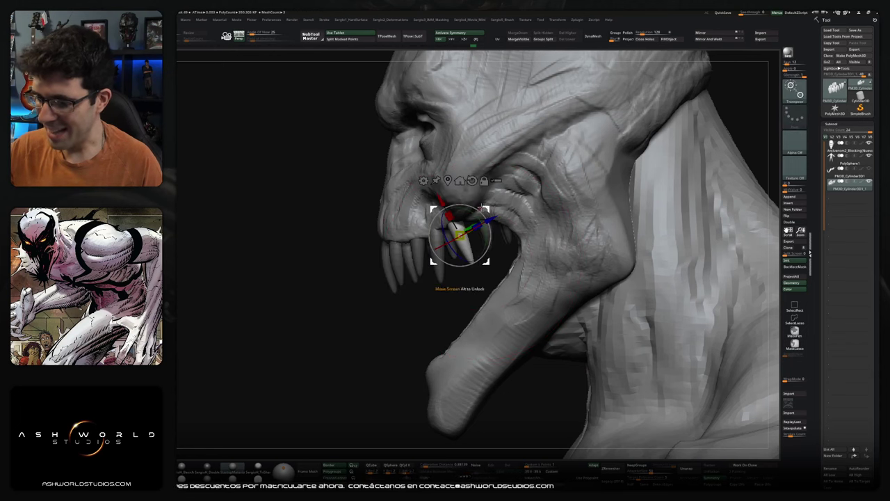
{"action": "left_click_drag", "start_coordinate": [482, 209], "coordinate": [480, 207]}
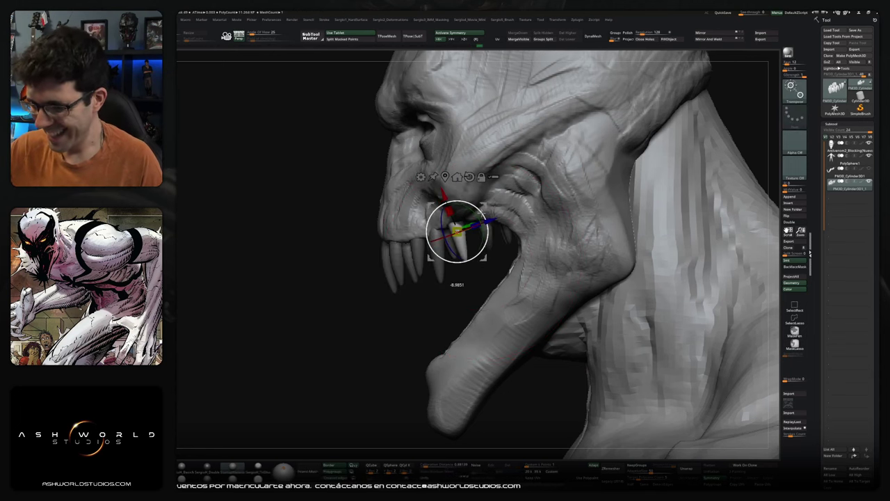
{"action": "key", "text": "q"}
{"action": "right_click_drag", "start_coordinate": [469, 277], "coordinate": [578, 215]}
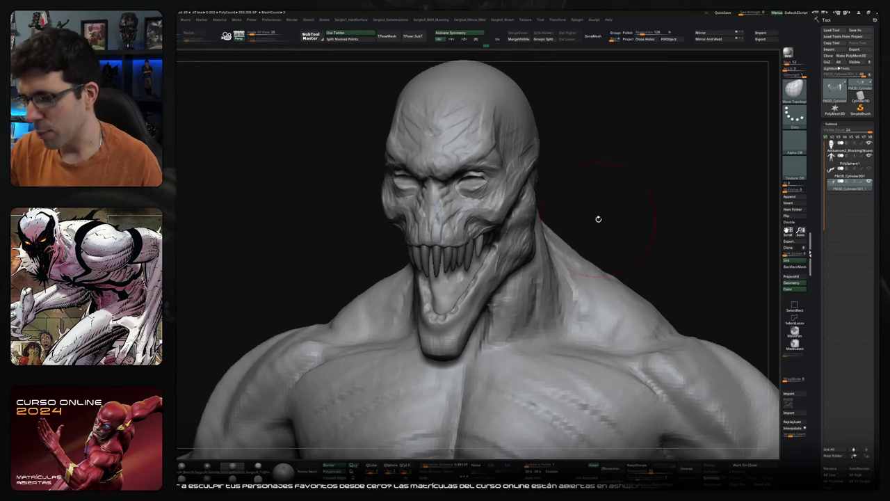
Select the PM3D_Cylinder teeth subtool and create a mirrored copy with the Zplugin Mirror button
{"action": "right_click_drag", "start_coordinate": [526, 223], "coordinate": [530, 212]}
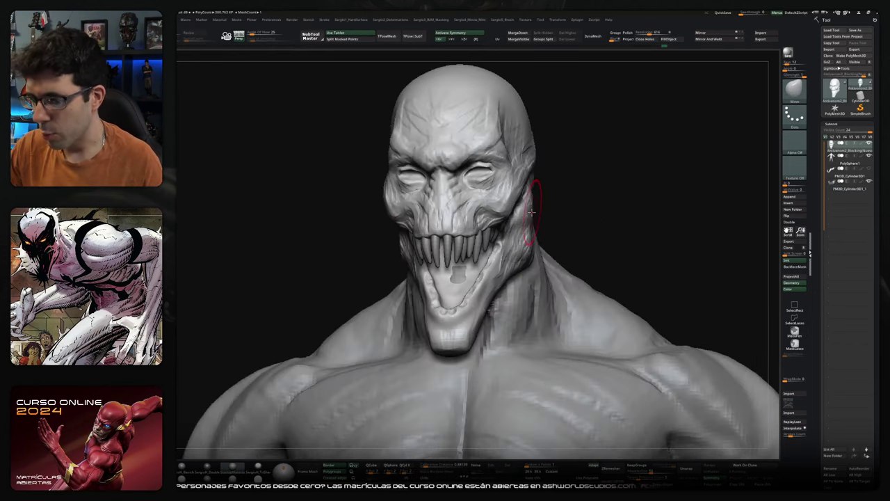
{"action": "mouse_move", "coordinate": [530, 212]}
{"action": "right_mouse_down"}
{"action": "mouse_move", "coordinate": [548, 232]}
{"action": "mouse_move", "coordinate": [525, 249]}
{"action": "mouse_move", "coordinate": [538, 257]}
{"action": "mouse_move", "coordinate": [656, 208]}
{"action": "right_mouse_up"}
{"action": "right_click_drag", "start_coordinate": [647, 167], "coordinate": [626, 208]}
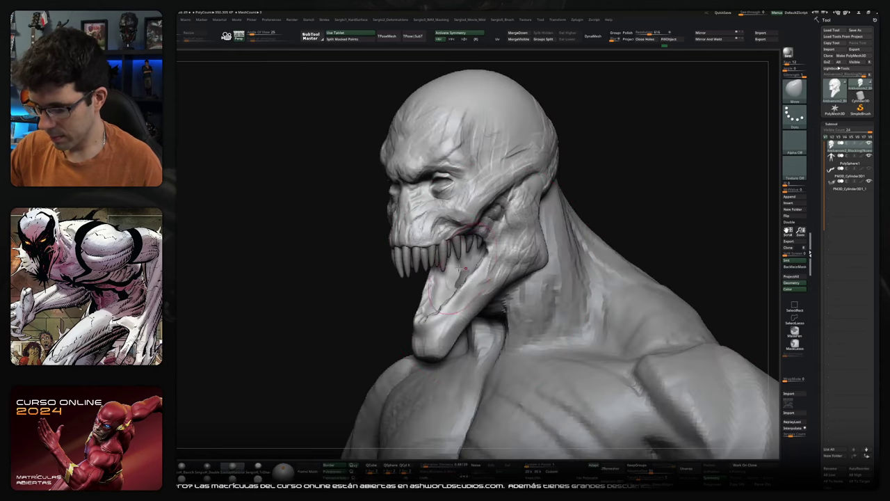
{"action": "left_click", "coordinate": [448, 288], "text": "alt"}
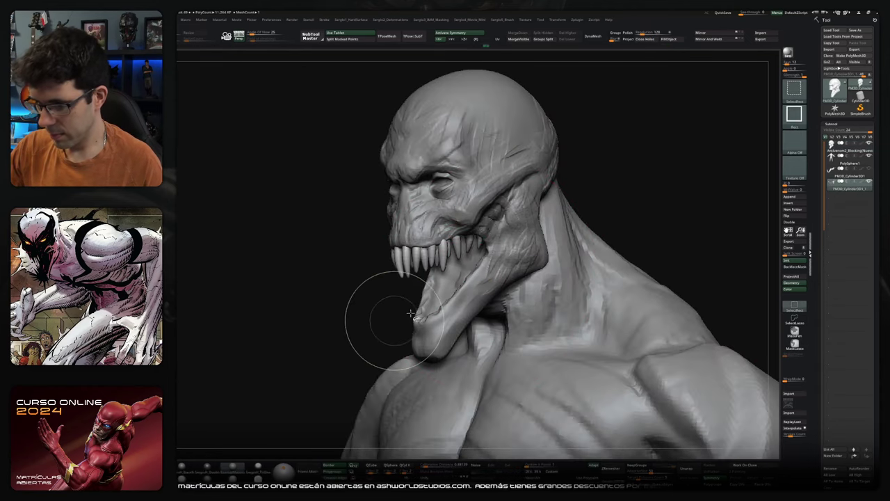
{"action": "right_click_drag", "start_coordinate": [647, 201], "coordinate": [638, 175]}
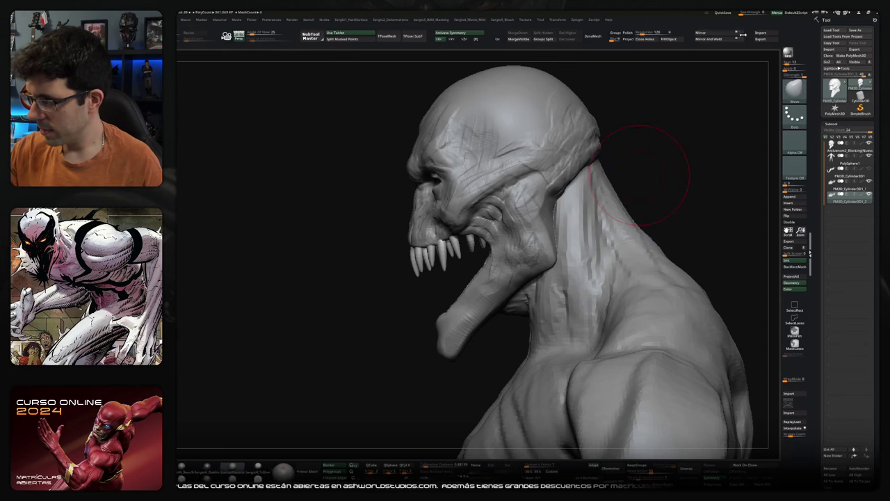
{"action": "left_click", "coordinate": [736, 35]}
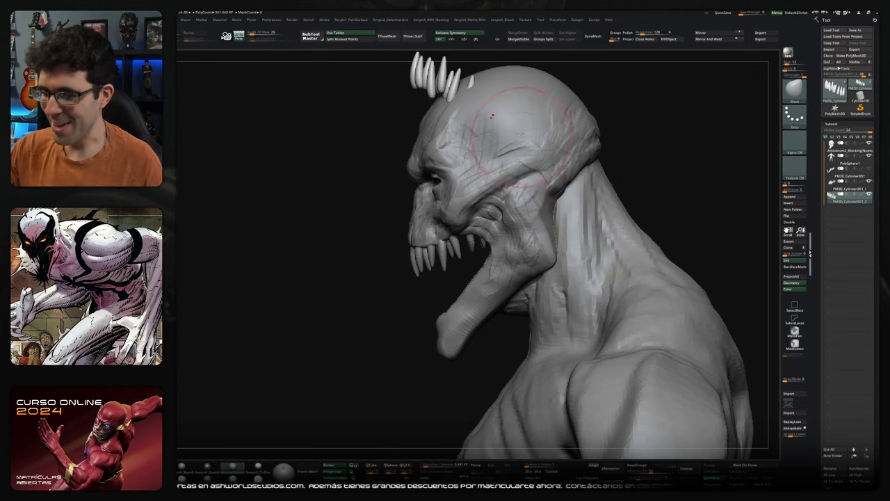
Move the mirrored teeth copy from atop the head down into the lower jaw with the gizmo
{"action": "key", "text": "w"}
{"action": "left_click", "coordinate": [466, 187]}
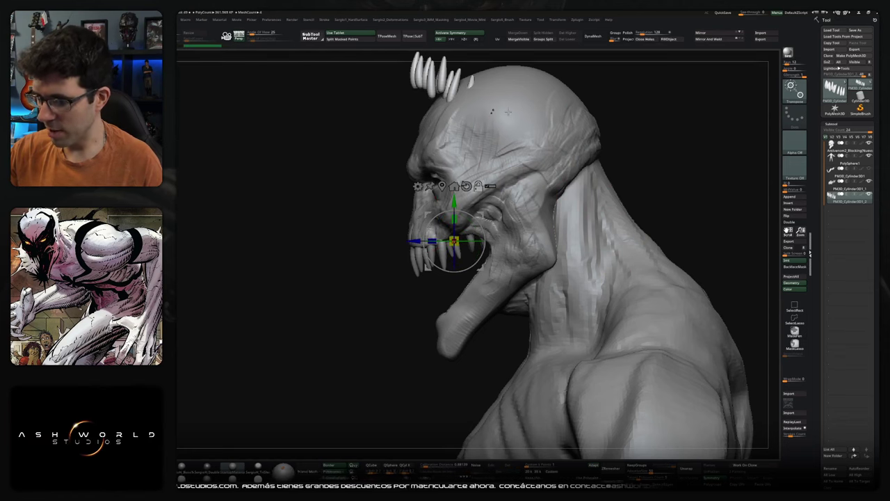
{"action": "left_click", "coordinate": [435, 73]}
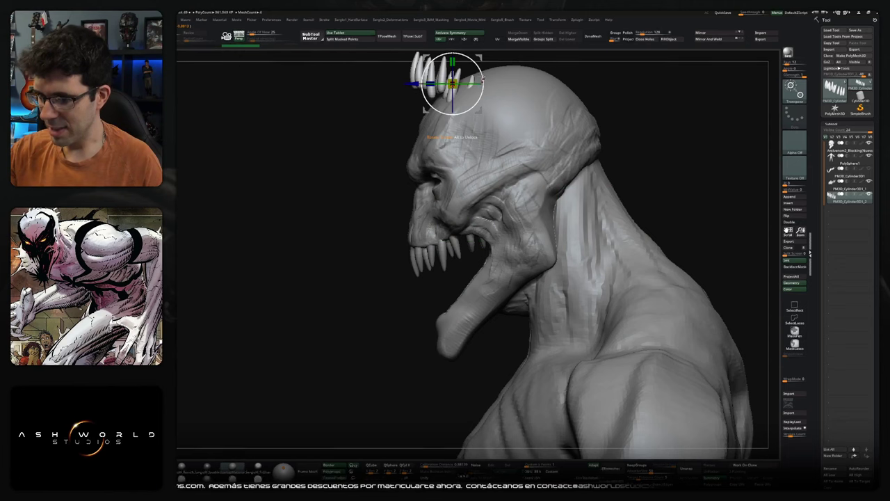
{"action": "left_click_drag", "start_coordinate": [484, 106], "coordinate": [485, 145], "text": "alt"}
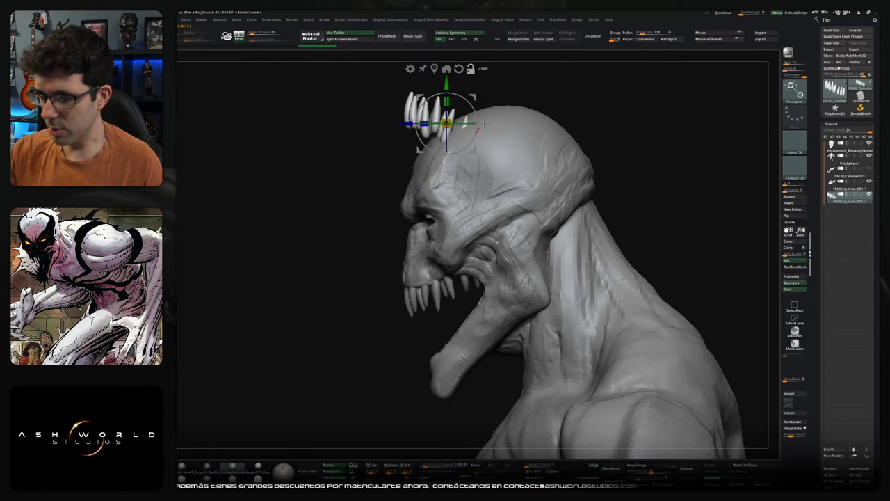
{"action": "left_click_drag", "start_coordinate": [445, 124], "coordinate": [446, 199]}
{"action": "key", "text": "ctrl+z"}
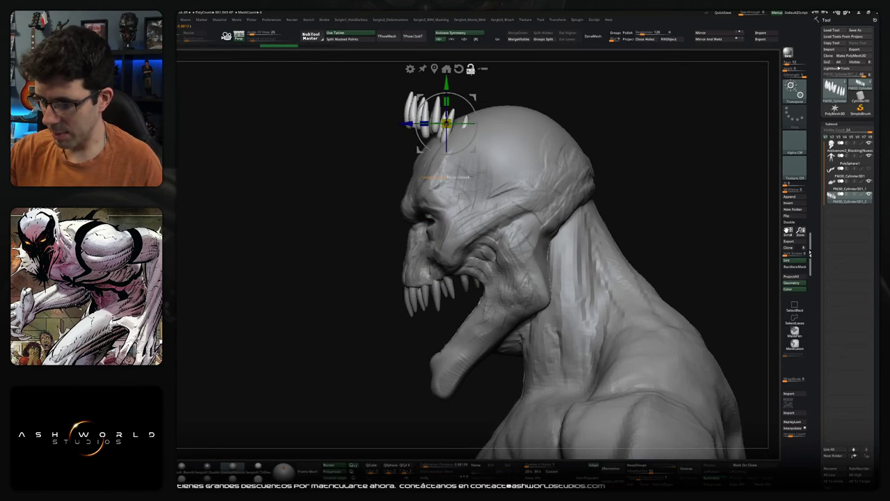
{"action": "mouse_move", "coordinate": [446, 124]}
{"action": "left_mouse_down"}
{"action": "mouse_move", "coordinate": [447, 299]}
{"action": "mouse_move", "coordinate": [388, 240]}
{"action": "mouse_move", "coordinate": [445, 252]}
{"action": "left_mouse_up"}
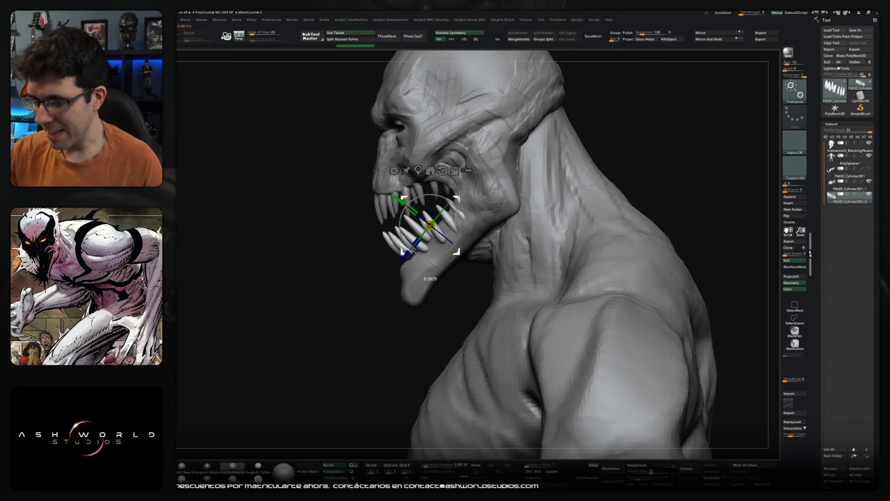
{"action": "mouse_move", "coordinate": [456, 209]}
{"action": "left_mouse_down"}
{"action": "mouse_move", "coordinate": [482, 219]}
{"action": "mouse_move", "coordinate": [438, 228]}
{"action": "left_mouse_up"}
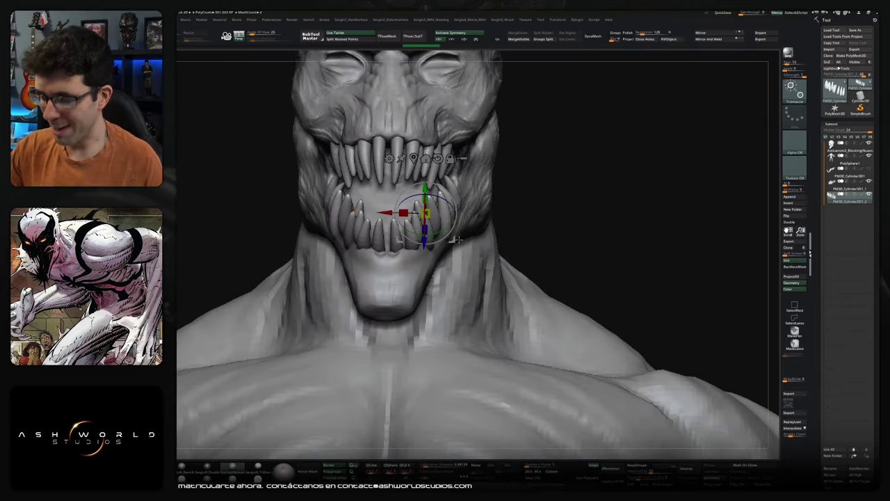
Adjust the lower teeth with the Move brush, checking the jaw from several angles, then solo them
{"action": "key", "text": "q"}
{"action": "left_click_drag", "start_coordinate": [427, 288], "coordinate": [446, 230], "text": "ctrl+alt+shift"}
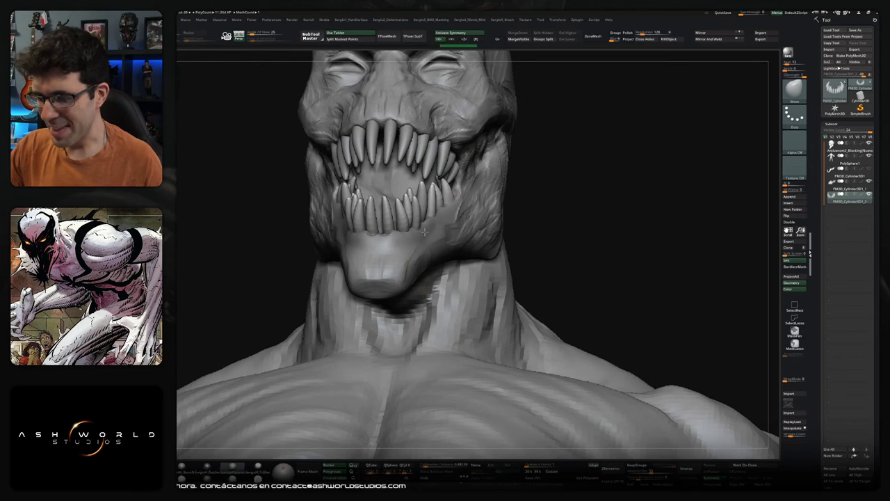
{"action": "left_click_drag", "start_coordinate": [421, 232], "coordinate": [425, 242]}
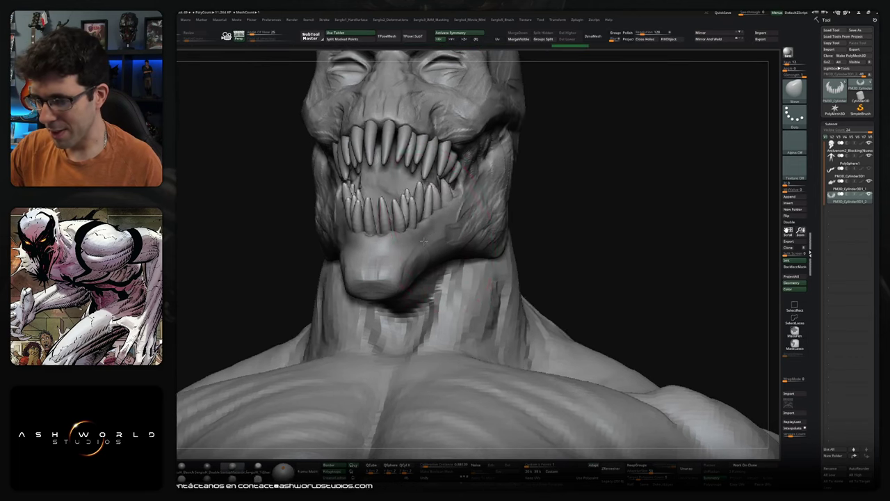
{"action": "left_click_drag", "start_coordinate": [397, 208], "coordinate": [327, 233]}
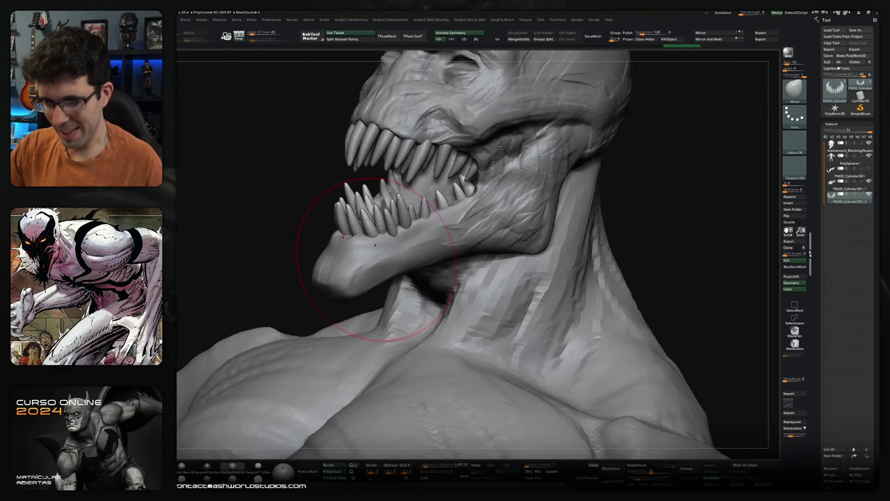
{"action": "left_click_drag", "start_coordinate": [369, 263], "coordinate": [401, 215]}
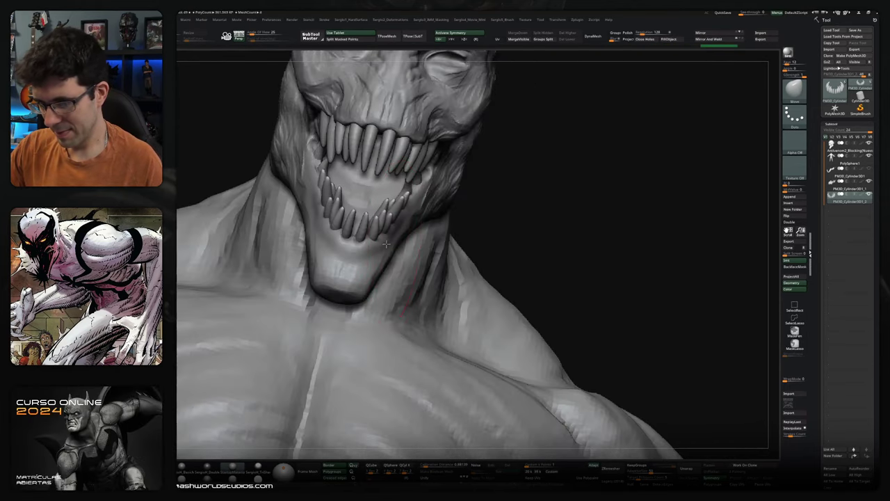
{"action": "left_click_drag", "start_coordinate": [399, 216], "coordinate": [394, 202]}
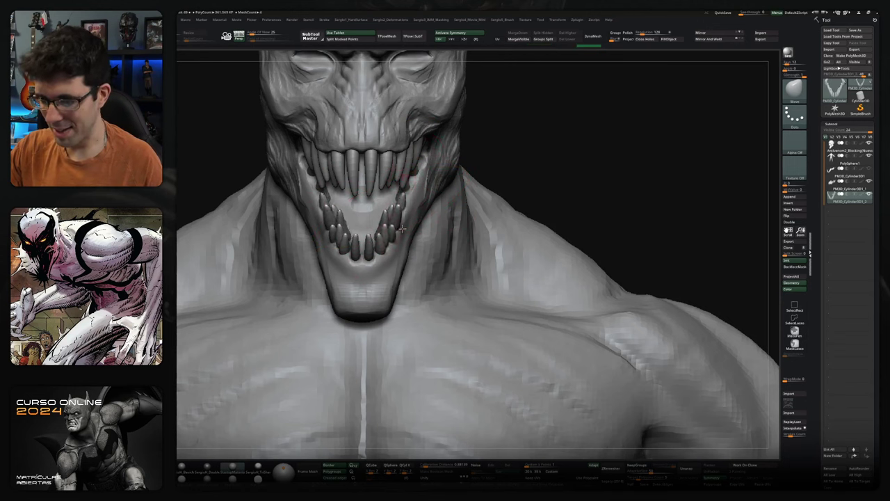
{"action": "right_click_drag", "start_coordinate": [393, 244], "coordinate": [391, 250]}
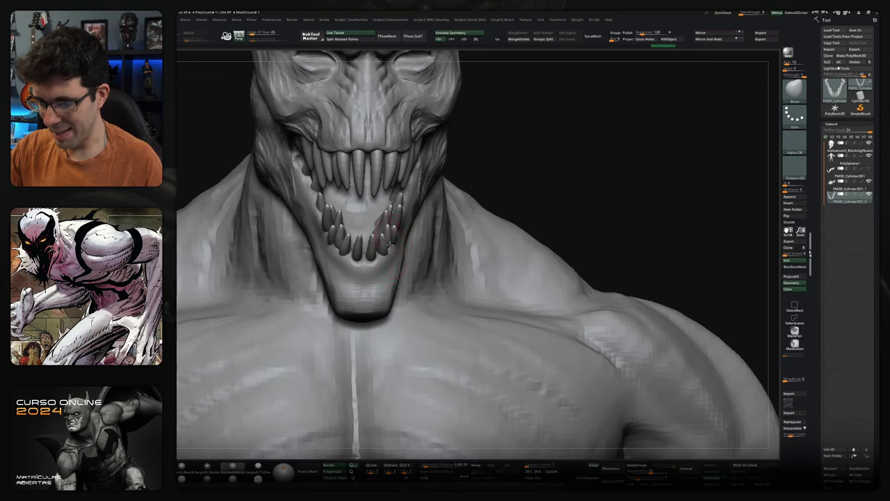
{"action": "mouse_move", "coordinate": [427, 299]}
{"action": "right_mouse_down"}
{"action": "mouse_move", "coordinate": [417, 209]}
{"action": "mouse_move", "coordinate": [403, 177]}
{"action": "mouse_move", "coordinate": [417, 188]}
{"action": "right_mouse_up"}
{"action": "left_click", "coordinate": [407, 196], "text": "ctrl+shift"}
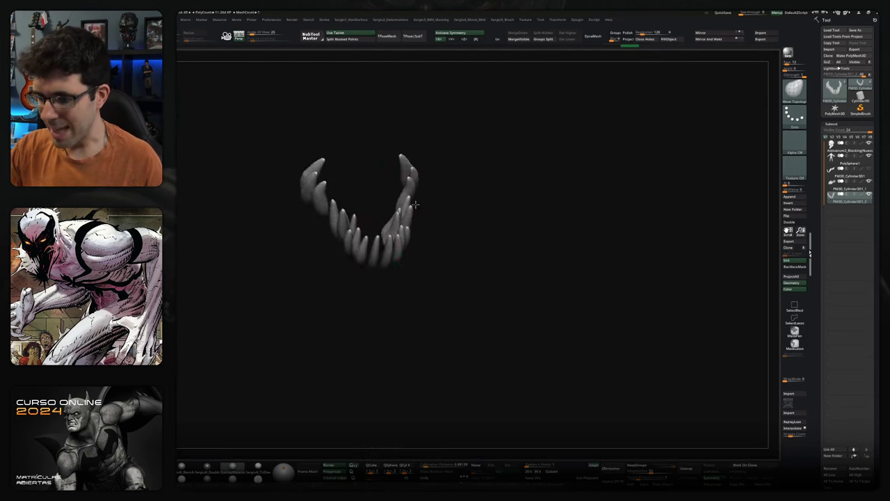
Inspect the isolated teeth with Solo toggled, then pick the Move brush (B, M, V)
{"action": "mouse_move", "coordinate": [402, 195]}
{"action": "left_mouse_down", "text": "ctrl+alt+shift"}
{"action": "mouse_move", "coordinate": [407, 179]}
{"action": "mouse_move", "coordinate": [397, 167]}
{"action": "left_mouse_up", "text": "ctrl+alt+shift"}
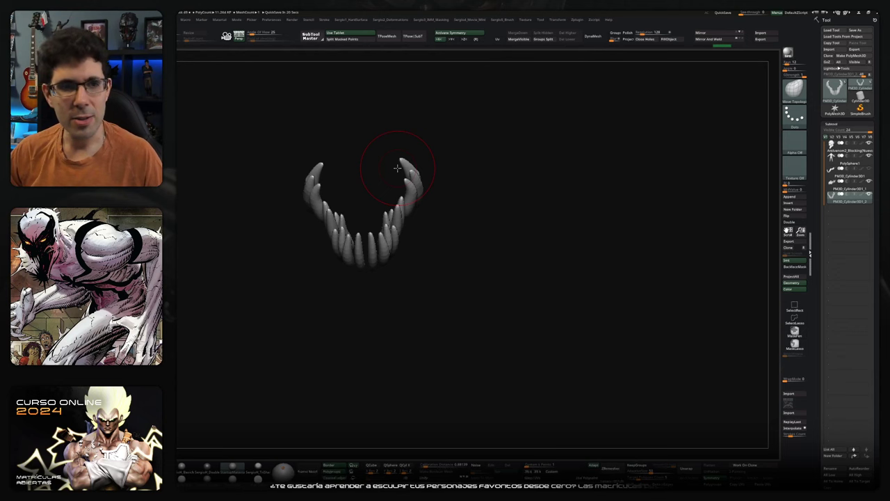
{"action": "left_click_drag", "start_coordinate": [495, 290], "coordinate": [491, 274]}
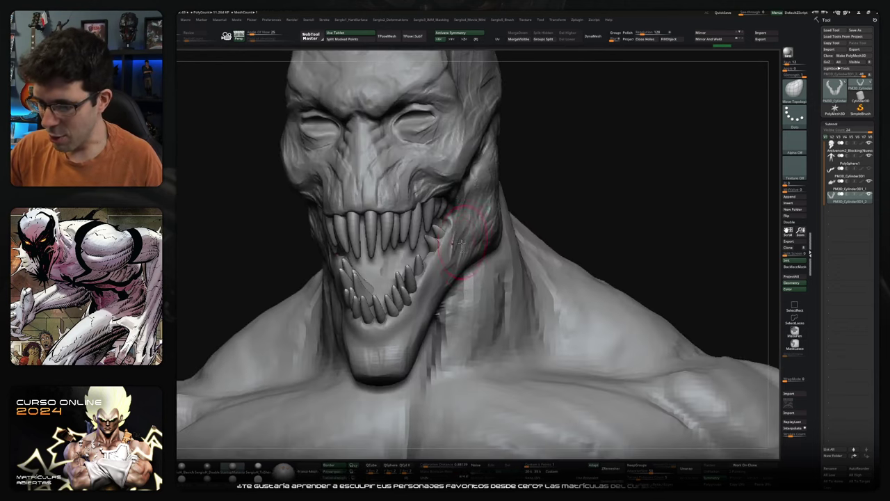
{"action": "key", "text": "alt+s"}
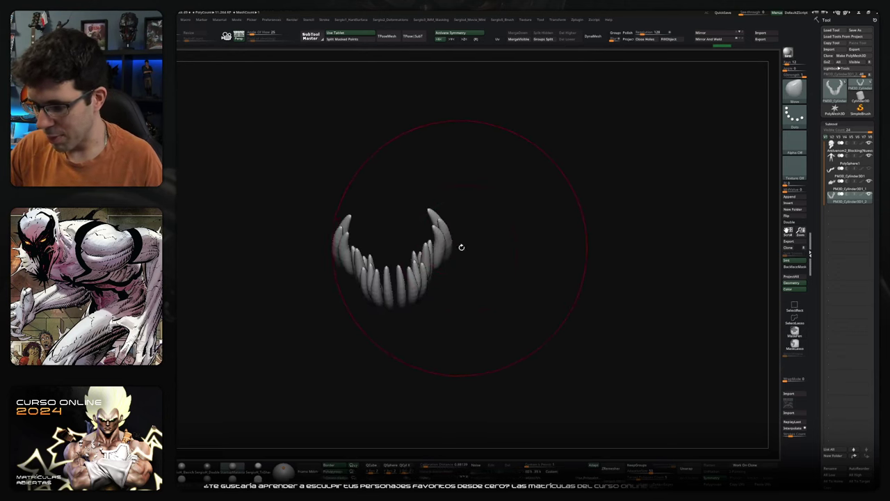
{"action": "mouse_move", "coordinate": [459, 249]}
{"action": "left_mouse_down"}
{"action": "mouse_move", "coordinate": [422, 260]}
{"action": "mouse_move", "coordinate": [465, 241]}
{"action": "left_mouse_up"}
{"action": "key", "text": "alt+s"}
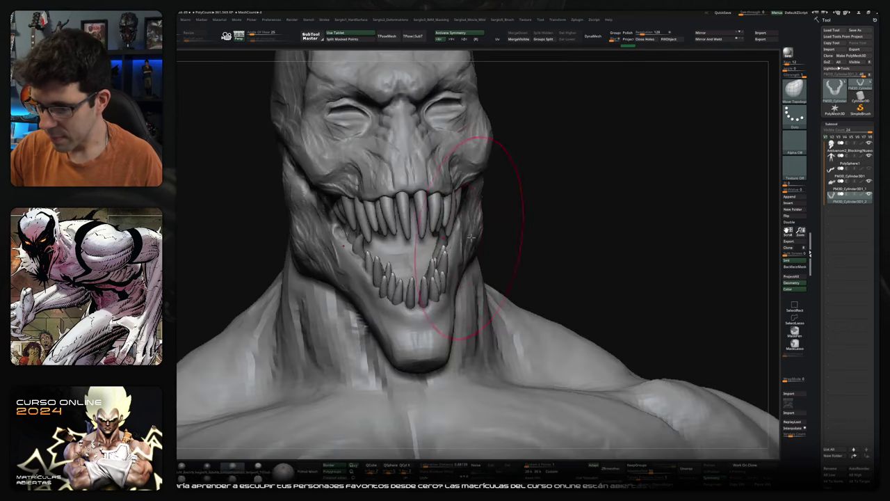
{"action": "left_click_drag", "start_coordinate": [516, 209], "coordinate": [417, 254]}
{"action": "key", "text": "b"}
{"action": "key", "text": "m"}
{"action": "key", "text": "v"}
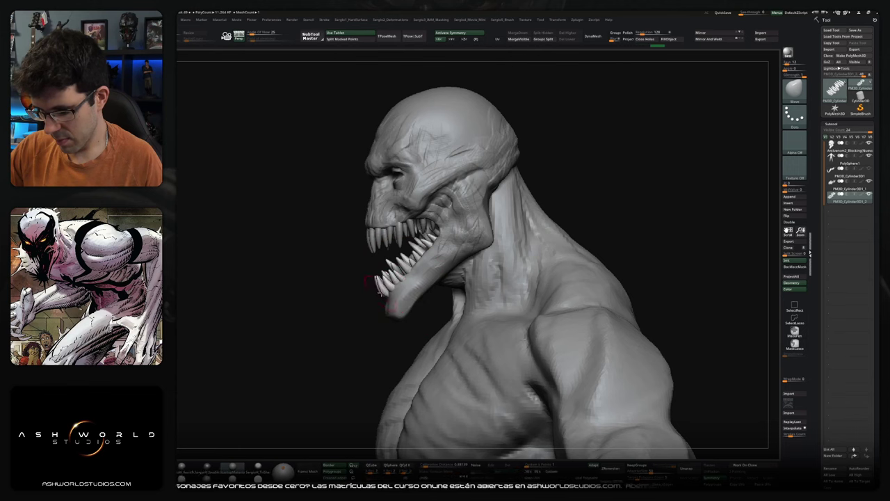
Reposition the lower teeth deeper inside the jaw with the gizmo, with the full bust visible again
{"action": "mouse_move", "coordinate": [375, 282]}
{"action": "left_mouse_down"}
{"action": "mouse_move", "coordinate": [393, 274]}
{"action": "mouse_move", "coordinate": [394, 286]}
{"action": "mouse_move", "coordinate": [425, 256]}
{"action": "mouse_move", "coordinate": [451, 325]}
{"action": "left_mouse_up"}
{"action": "left_click", "coordinate": [423, 255], "text": "ctrl+shift"}
{"action": "key", "text": "w"}
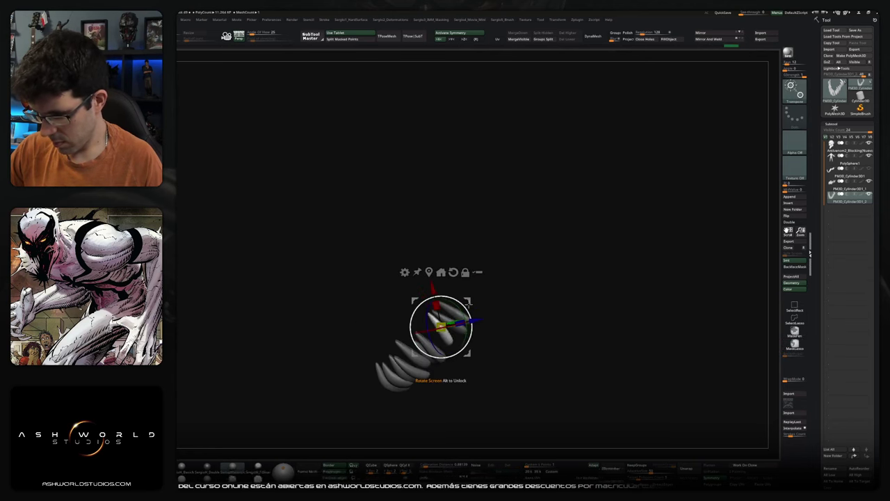
{"action": "left_click", "coordinate": [497, 297], "text": "ctrl+shift"}
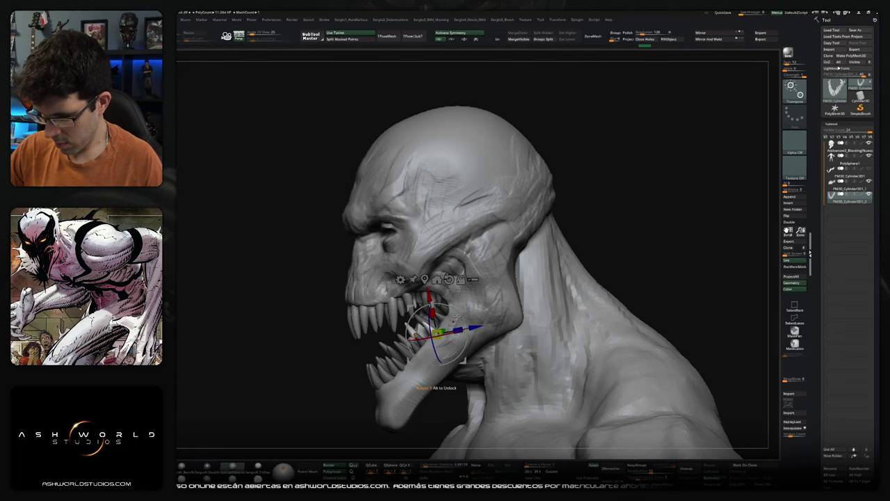
{"action": "left_click_drag", "start_coordinate": [456, 319], "coordinate": [450, 324]}
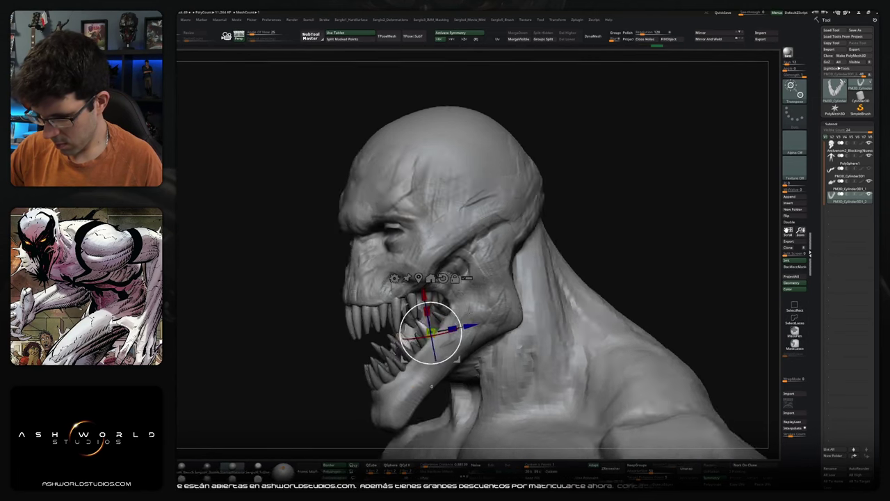
{"action": "left_click_drag", "start_coordinate": [404, 360], "coordinate": [376, 340]}
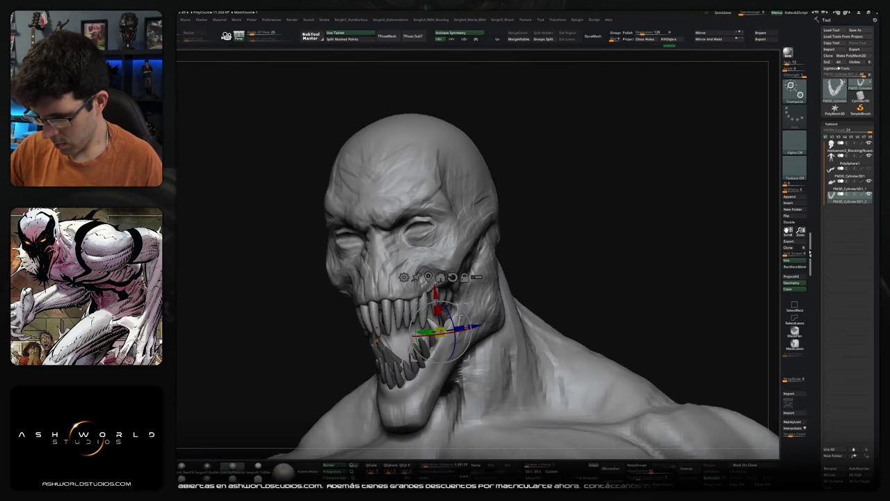
{"action": "mouse_move", "coordinate": [376, 340]}
{"action": "left_mouse_down"}
{"action": "mouse_move", "coordinate": [443, 339]}
{"action": "mouse_move", "coordinate": [468, 269]}
{"action": "left_mouse_up"}
{"action": "key", "text": "q"}
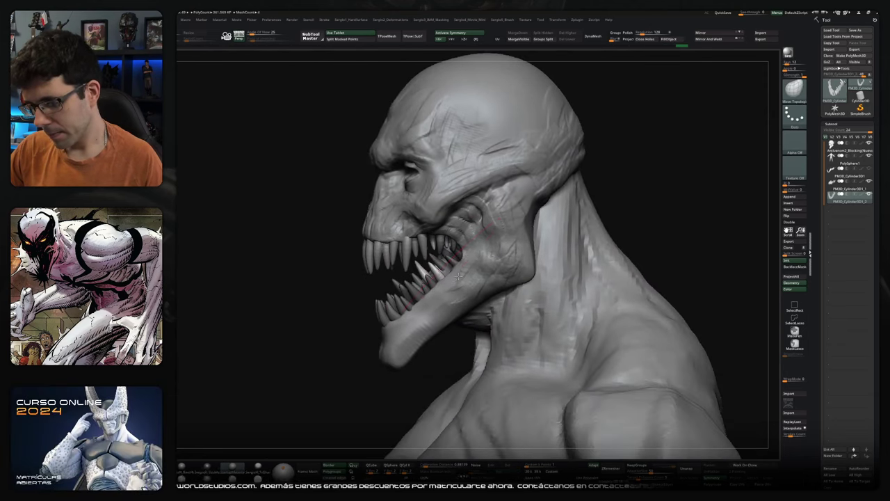
{"action": "left_click", "coordinate": [869, 195]}
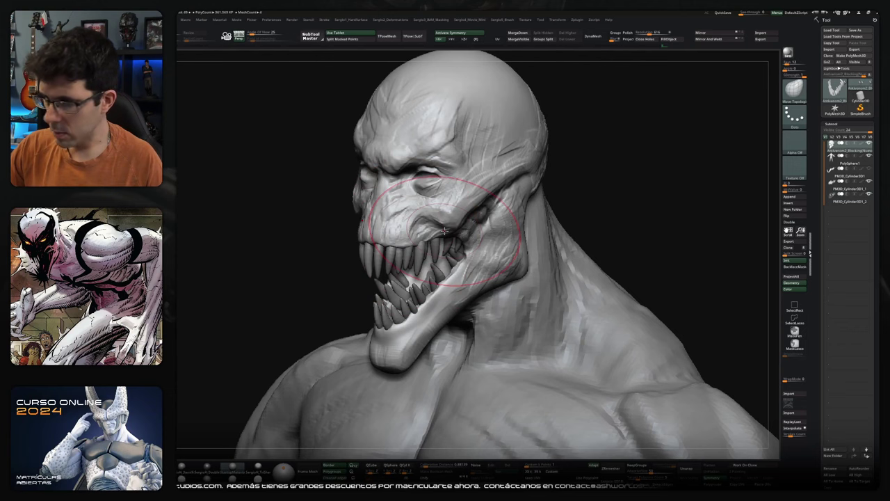
Append the tongue subtool so a thick curving tongue hangs from the mouth past the chin
{"action": "left_click", "coordinate": [826, 179]}
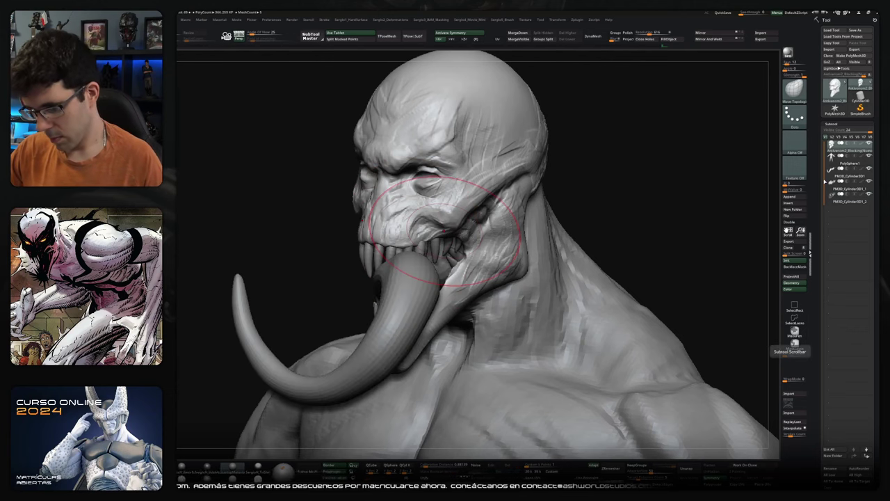
{"action": "mouse_move", "coordinate": [480, 233]}
{"action": "left_mouse_down"}
{"action": "mouse_move", "coordinate": [541, 240]}
{"action": "mouse_move", "coordinate": [517, 201]}
{"action": "mouse_move", "coordinate": [445, 221]}
{"action": "mouse_move", "coordinate": [485, 263]}
{"action": "left_mouse_up"}
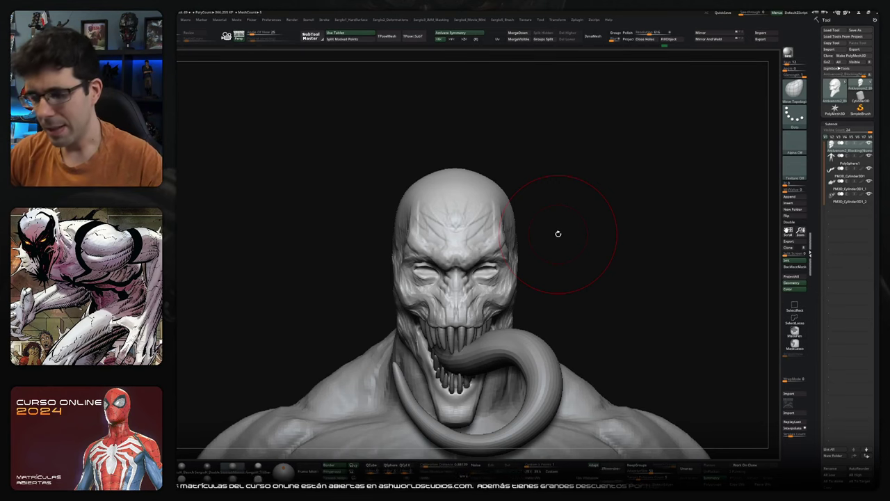
{"action": "mouse_move", "coordinate": [586, 288]}
{"action": "left_mouse_down"}
{"action": "mouse_move", "coordinate": [592, 295]}
{"action": "mouse_move", "coordinate": [608, 285]}
{"action": "mouse_move", "coordinate": [566, 239]}
{"action": "mouse_move", "coordinate": [442, 208]}
{"action": "left_mouse_up"}
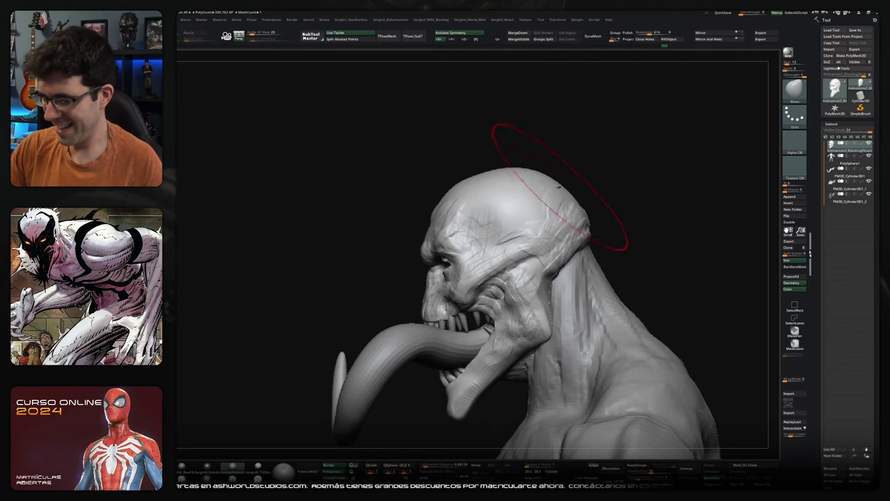
{"action": "left_click_drag", "start_coordinate": [455, 194], "coordinate": [430, 219]}
Sculpt wrinkle strokes on the brow above the eyes with ClayBuildup
{"action": "key", "text": "b"}
{"action": "key", "text": "c"}
{"action": "key", "text": "b"}
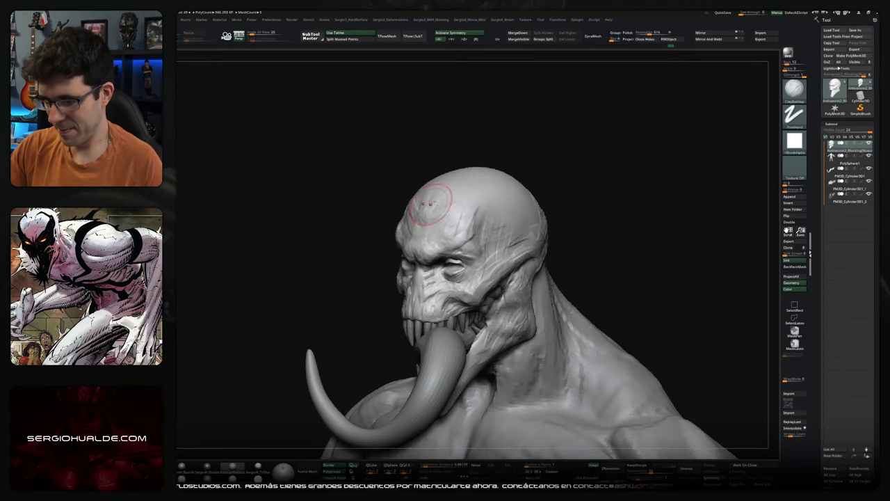
{"action": "mouse_move", "coordinate": [456, 195]}
{"action": "left_mouse_down"}
{"action": "mouse_move", "coordinate": [418, 230]}
{"action": "mouse_move", "coordinate": [421, 260]}
{"action": "mouse_move", "coordinate": [435, 270]}
{"action": "mouse_move", "coordinate": [469, 228]}
{"action": "mouse_move", "coordinate": [521, 222]}
{"action": "mouse_move", "coordinate": [518, 180]}
{"action": "left_mouse_up"}
{"action": "key", "text": "b"}
{"action": "key", "text": "m"}
{"action": "key", "text": "v"}
{"action": "key", "text": "b"}
{"action": "key", "text": "c"}
{"action": "key", "text": "b"}
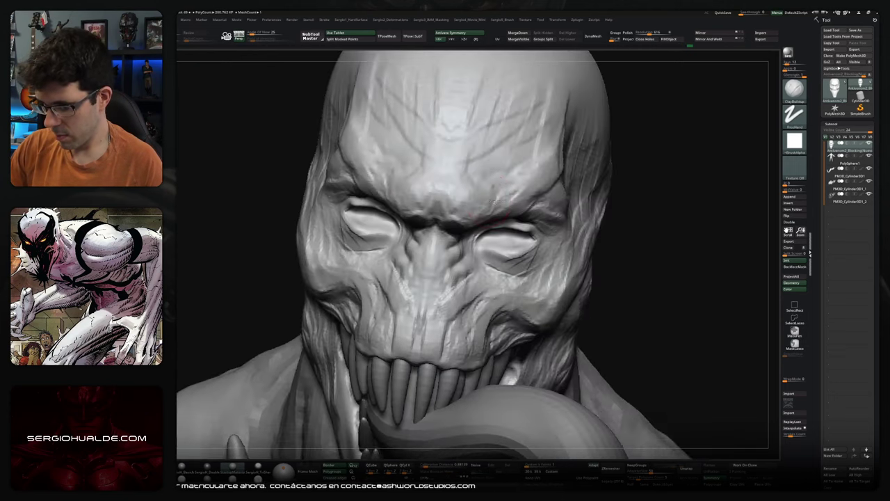
{"action": "mouse_move", "coordinate": [501, 208]}
{"action": "left_mouse_down"}
{"action": "mouse_move", "coordinate": [519, 174]}
{"action": "mouse_move", "coordinate": [547, 170]}
{"action": "left_mouse_up"}
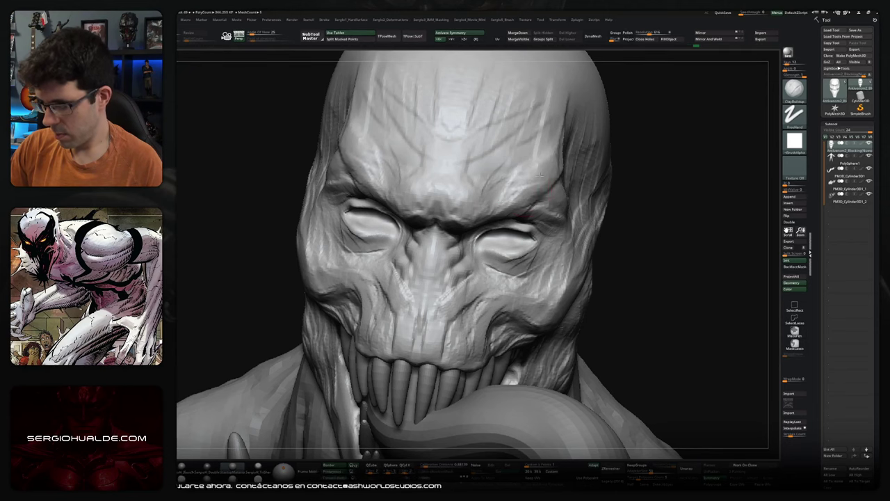
Carve DamStandard creases across the brow and a groove down the nose bridge
{"action": "key", "text": "b"}
{"action": "key", "text": "d"}
{"action": "key", "text": "s"}
{"action": "mouse_move", "coordinate": [435, 177]}
{"action": "left_mouse_down"}
{"action": "mouse_move", "coordinate": [438, 230]}
{"action": "mouse_move", "coordinate": [454, 205]}
{"action": "left_mouse_up"}
{"action": "left_click_drag", "start_coordinate": [668, 209], "coordinate": [668, 229]}
{"action": "left_click_drag", "start_coordinate": [437, 198], "coordinate": [437, 233]}
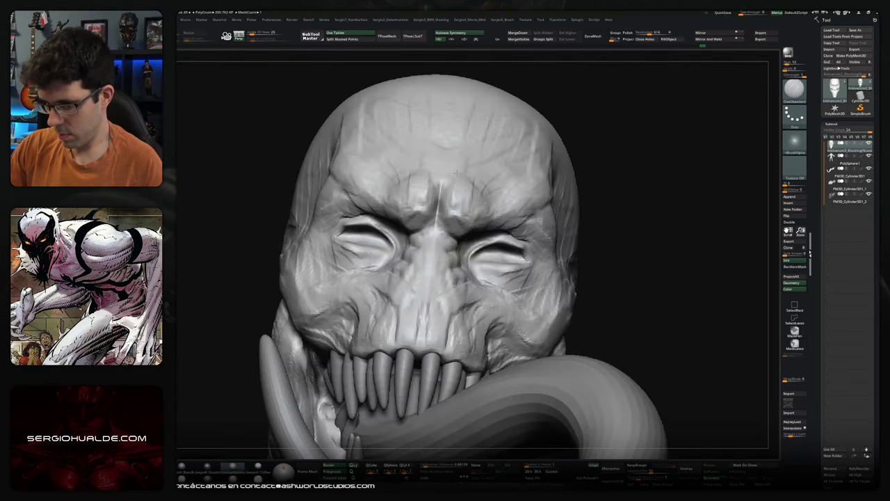
Build ClayBuildup ridges along the brow and horizontal wrinkle ridges across the forehead
{"action": "key", "text": "b"}
{"action": "key", "text": "c"}
{"action": "key", "text": "b"}
{"action": "left_click_drag", "start_coordinate": [667, 208], "coordinate": [654, 230]}
{"action": "mouse_move", "coordinate": [459, 188]}
{"action": "left_mouse_down"}
{"action": "mouse_move", "coordinate": [512, 199]}
{"action": "mouse_move", "coordinate": [518, 163]}
{"action": "left_mouse_up"}
{"action": "left_click_drag", "start_coordinate": [459, 164], "coordinate": [543, 142]}
{"action": "left_click_drag", "start_coordinate": [487, 129], "coordinate": [522, 111]}
{"action": "left_click_drag", "start_coordinate": [456, 111], "coordinate": [550, 87]}
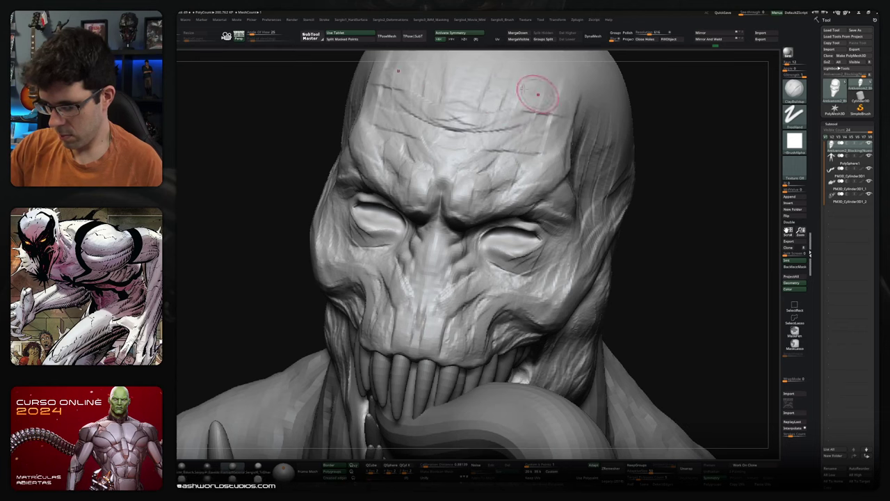
Reshape the brow over the eye socket with the Move brush from a three-quarter angle
{"action": "left_click_drag", "start_coordinate": [696, 313], "coordinate": [654, 292]}
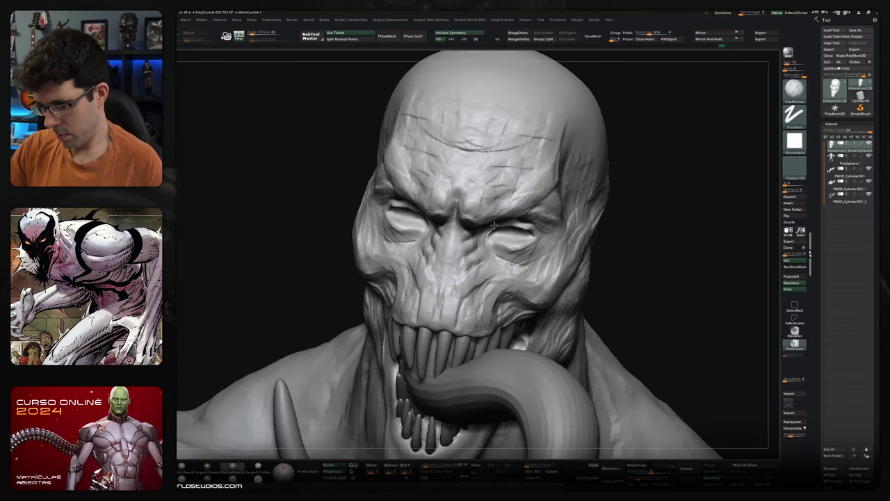
{"action": "key", "text": "b"}
{"action": "key", "text": "m"}
{"action": "key", "text": "v"}
{"action": "left_click_drag", "start_coordinate": [458, 223], "coordinate": [481, 226]}
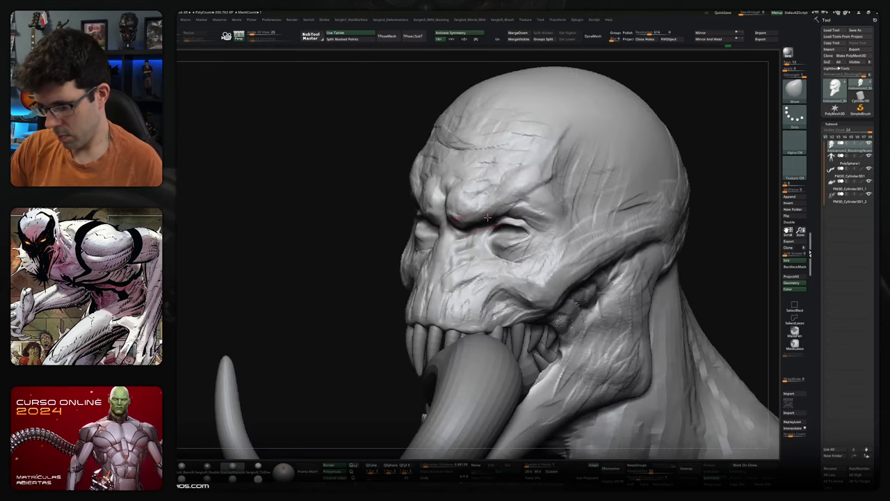
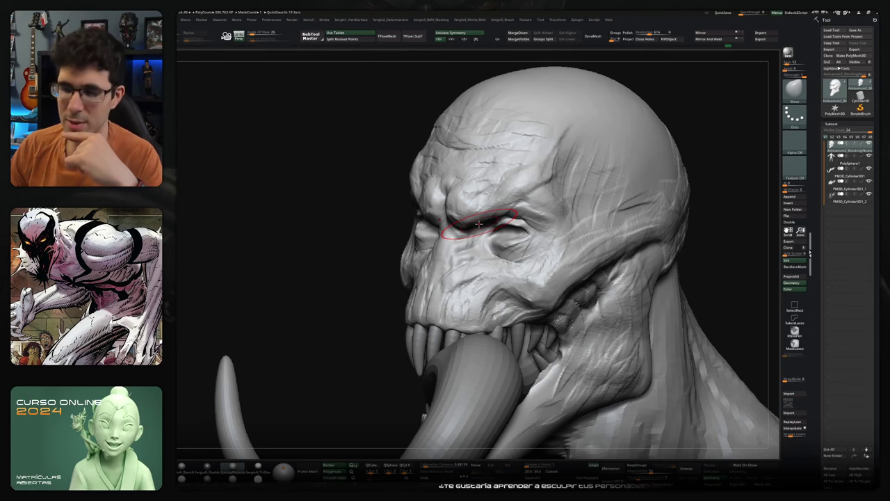
Build up the temple with several small sculpt strokes, checking from front and side angles
{"action": "mouse_move", "coordinate": [520, 288]}
{"action": "right_mouse_down"}
{"action": "mouse_move", "coordinate": [485, 338]}
{"action": "mouse_move", "coordinate": [506, 277]}
{"action": "right_mouse_up"}
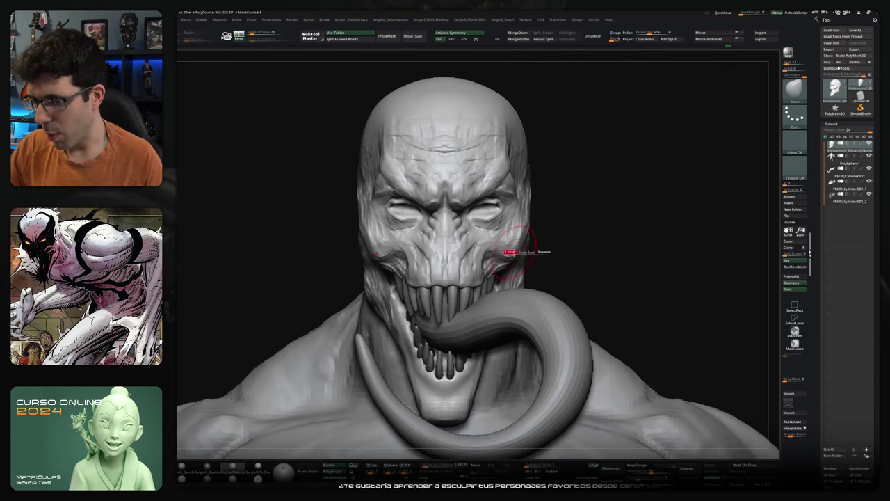
{"action": "right_click_drag", "start_coordinate": [519, 233], "coordinate": [527, 224]}
{"action": "left_click_drag", "start_coordinate": [508, 228], "coordinate": [514, 217]}
{"action": "right_click_drag", "start_coordinate": [528, 199], "coordinate": [501, 202]}
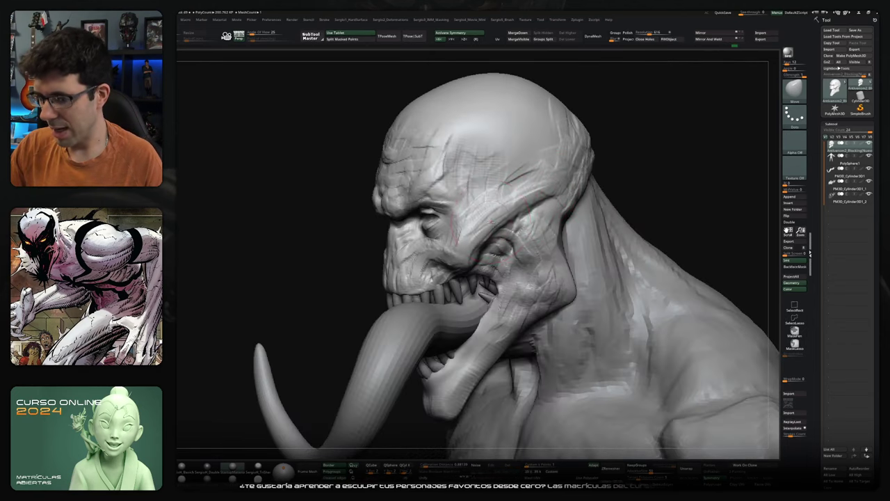
{"action": "right_click_drag", "start_coordinate": [532, 209], "coordinate": [494, 214]}
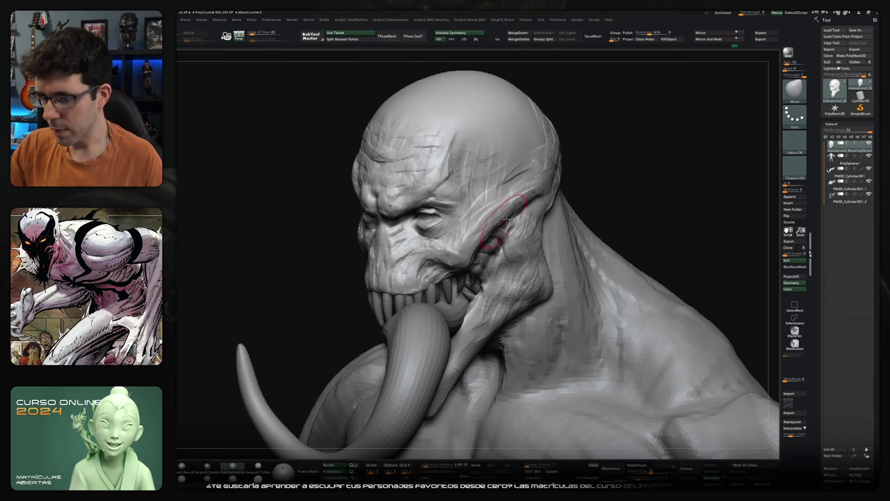
{"action": "right_click_drag", "start_coordinate": [513, 216], "coordinate": [508, 217]}
{"action": "left_click_drag", "start_coordinate": [508, 217], "coordinate": [516, 207]}
{"action": "mouse_move", "coordinate": [517, 207]}
{"action": "right_mouse_down"}
{"action": "mouse_move", "coordinate": [496, 220]}
{"action": "mouse_move", "coordinate": [507, 258]}
{"action": "right_mouse_up"}
Turn to a front view and use the Move brush to drag both eye sockets narrower
{"action": "key", "text": "b"}
{"action": "key", "text": "c"}
{"action": "key", "text": "b"}
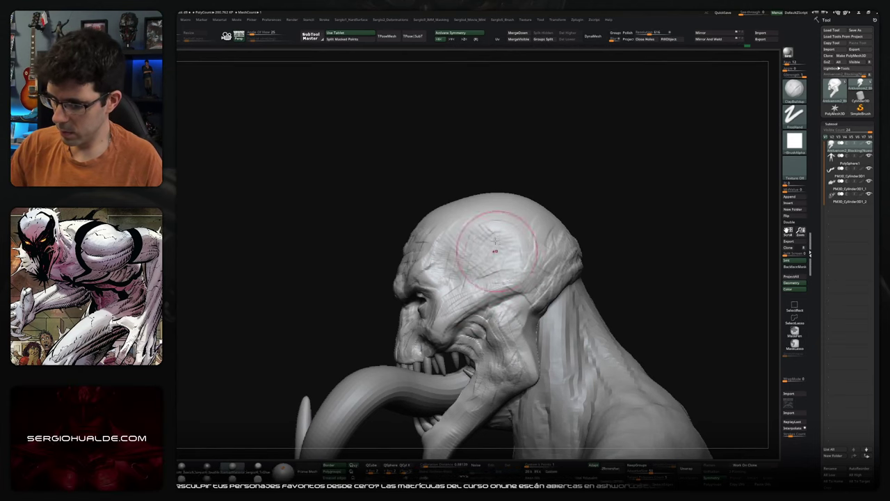
{"action": "right_click_drag", "start_coordinate": [517, 278], "coordinate": [450, 287]}
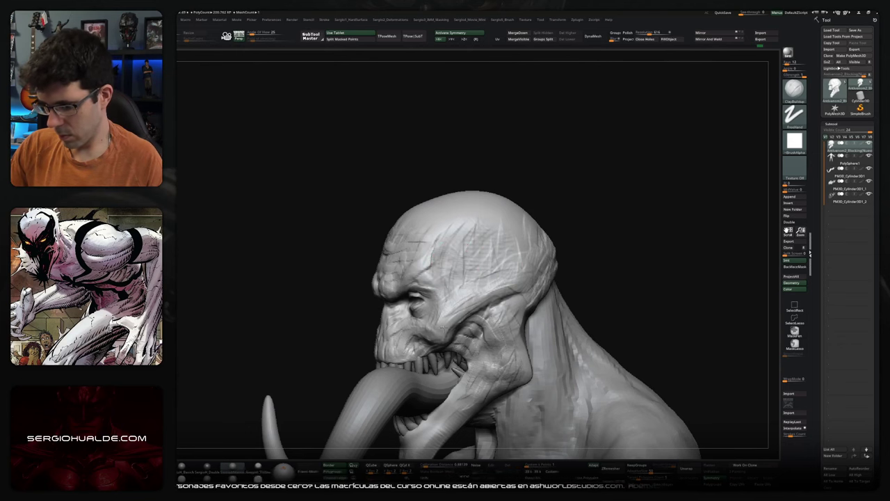
{"action": "right_click_drag", "start_coordinate": [442, 326], "coordinate": [408, 309]}
{"action": "key", "text": "b"}
{"action": "key", "text": "m"}
{"action": "key", "text": "v"}
{"action": "left_click_drag", "start_coordinate": [408, 309], "coordinate": [424, 298]}
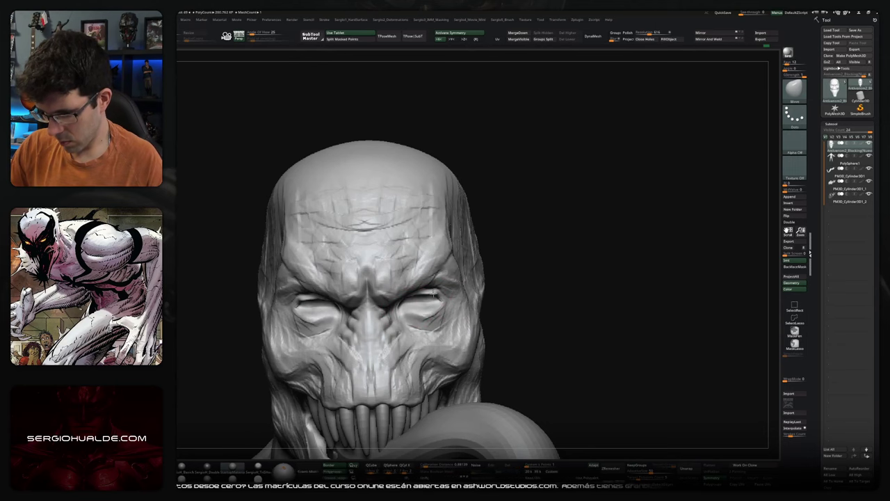
{"action": "mouse_move", "coordinate": [430, 298]}
{"action": "right_mouse_down"}
{"action": "mouse_move", "coordinate": [521, 224]}
{"action": "mouse_move", "coordinate": [471, 279]}
{"action": "mouse_move", "coordinate": [443, 280]}
{"action": "right_mouse_up"}
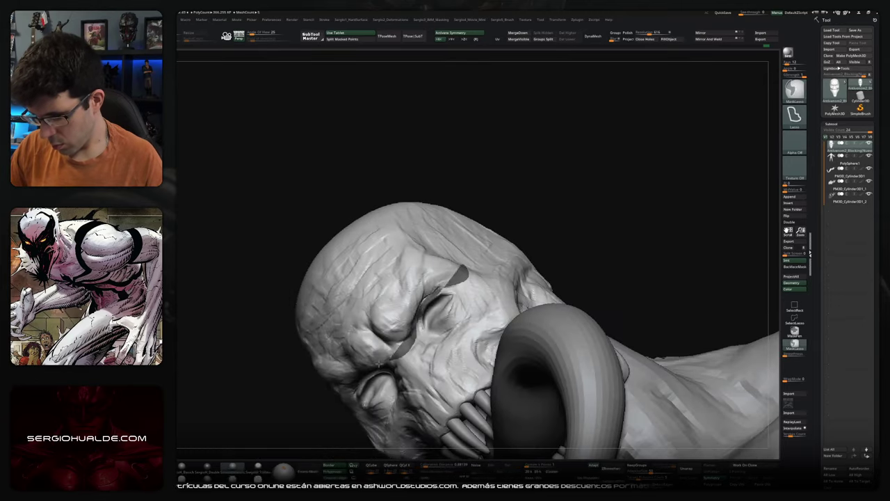
Mask a wide band across the forehead and brow, then orbit below the head to check it
{"action": "right_click_drag", "start_coordinate": [542, 232], "coordinate": [430, 302]}
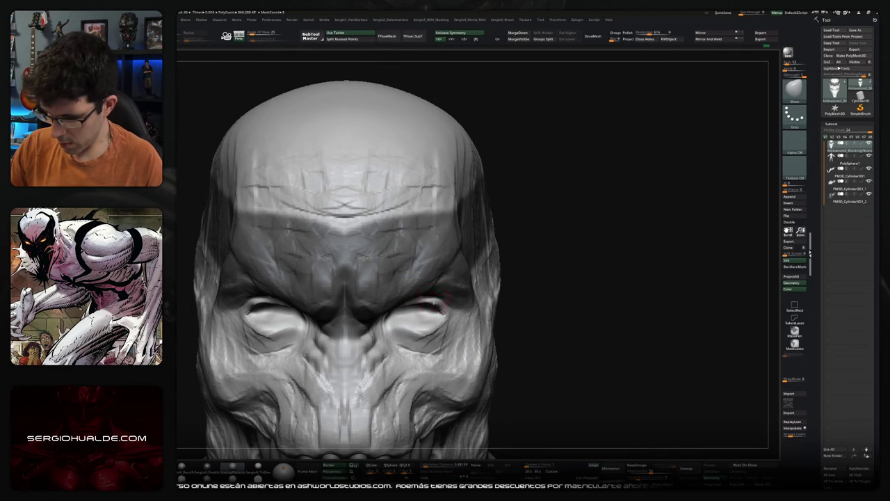
{"action": "right_click_drag", "start_coordinate": [443, 307], "coordinate": [441, 309]}
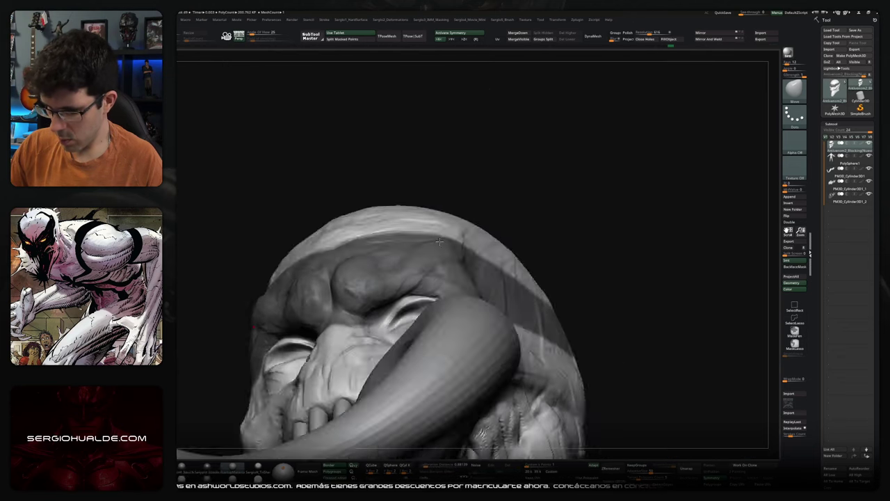
{"action": "right_click_drag", "start_coordinate": [429, 302], "coordinate": [420, 318]}
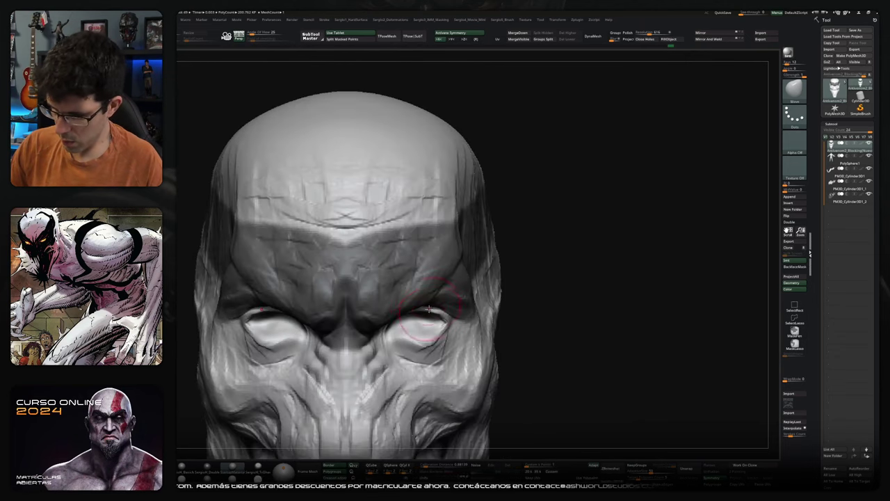
{"action": "mouse_move", "coordinate": [432, 342]}
{"action": "right_mouse_down"}
{"action": "mouse_move", "coordinate": [487, 301]}
{"action": "mouse_move", "coordinate": [432, 332]}
{"action": "mouse_move", "coordinate": [630, 252]}
{"action": "right_mouse_up"}
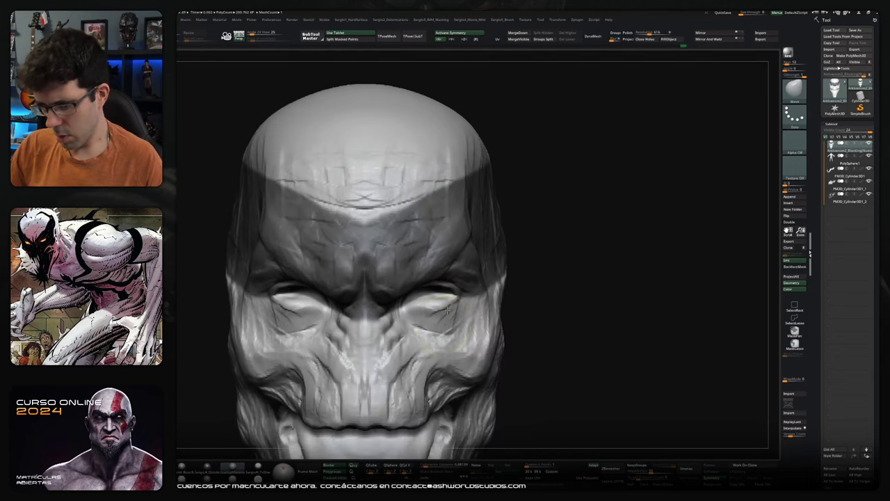
{"action": "left_click", "coordinate": [789, 198]}
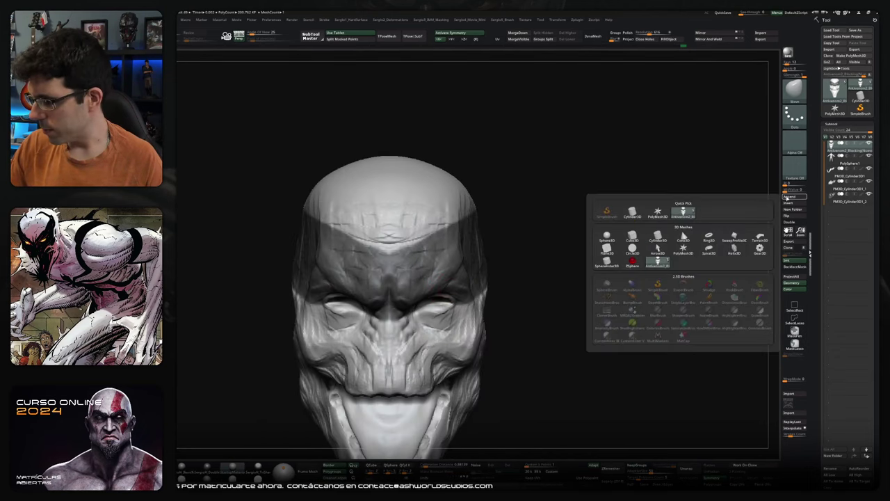
Append a Sphere3D subtool and scale it down to eyeball size
{"action": "left_click", "coordinate": [615, 239]}
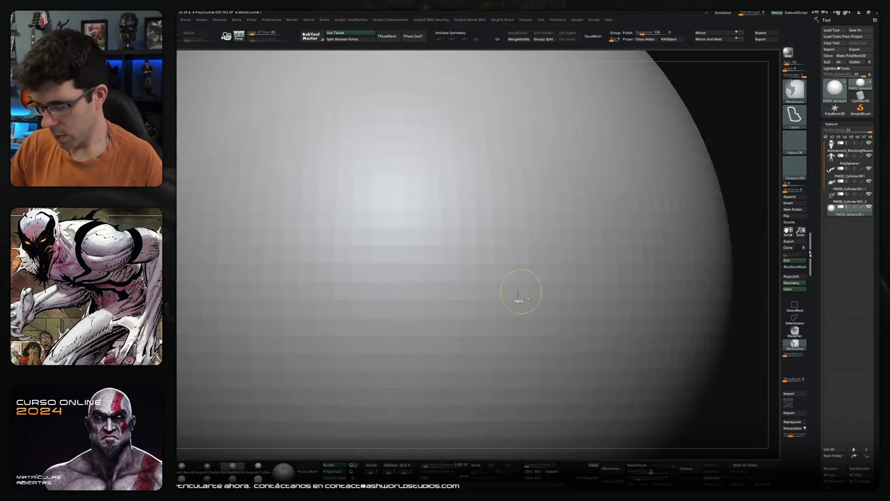
{"action": "key", "text": "f"}
{"action": "key", "text": "w"}
{"action": "left_click_drag", "start_coordinate": [456, 289], "coordinate": [404, 376]}
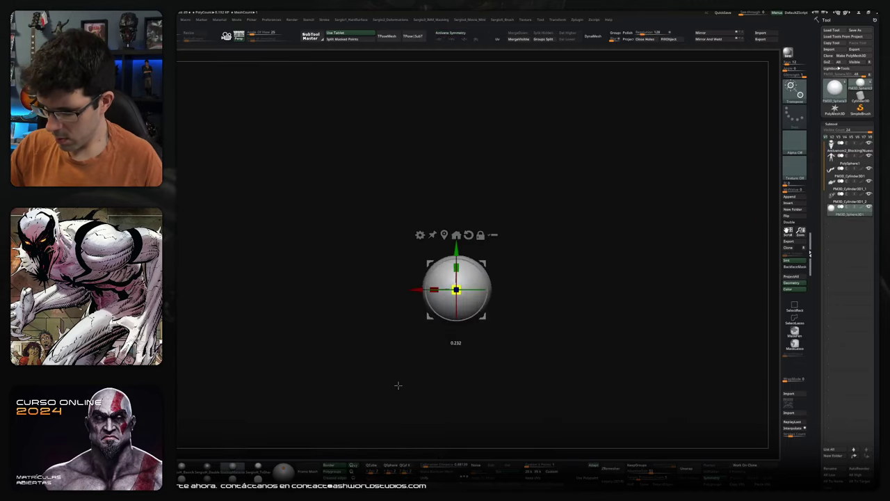
Position the sphere inside the right eye socket, checking placement from several angles
{"action": "left_click_drag", "start_coordinate": [528, 174], "coordinate": [627, 181]}
{"action": "left_click_drag", "start_coordinate": [556, 174], "coordinate": [487, 174], "text": "shift"}
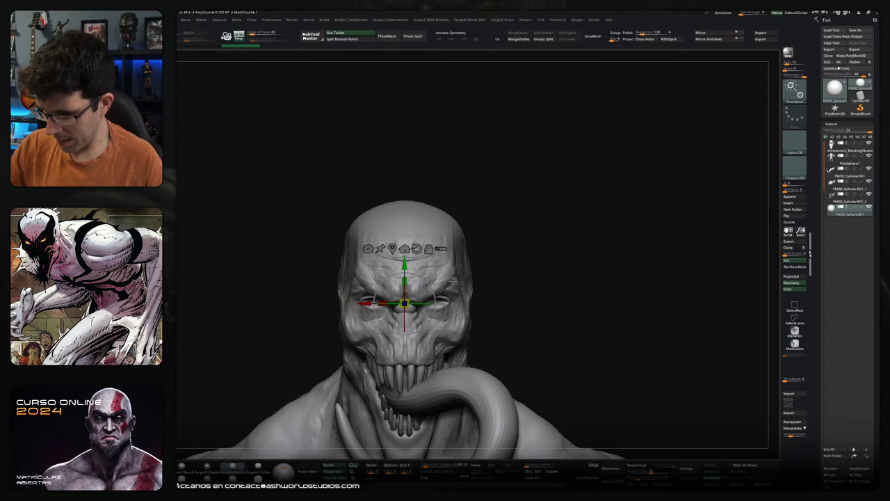
{"action": "left_click_drag", "start_coordinate": [411, 294], "coordinate": [438, 304]}
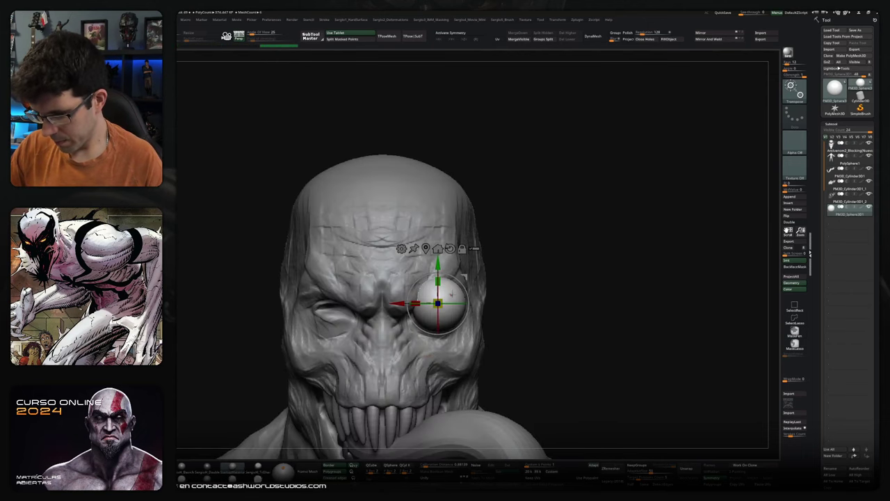
{"action": "mouse_move", "coordinate": [438, 357]}
{"action": "left_mouse_down"}
{"action": "mouse_move", "coordinate": [459, 347]}
{"action": "mouse_move", "coordinate": [468, 355]}
{"action": "left_mouse_up"}
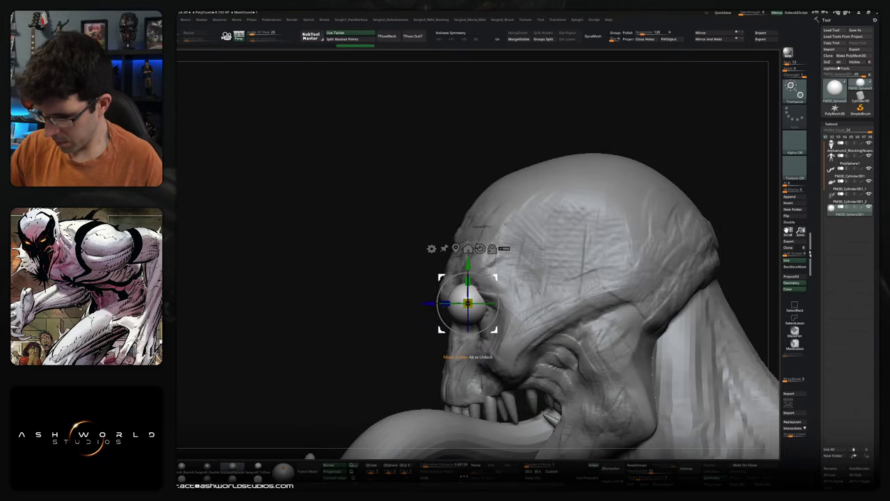
{"action": "left_click_drag", "start_coordinate": [495, 279], "coordinate": [510, 282], "text": "shift"}
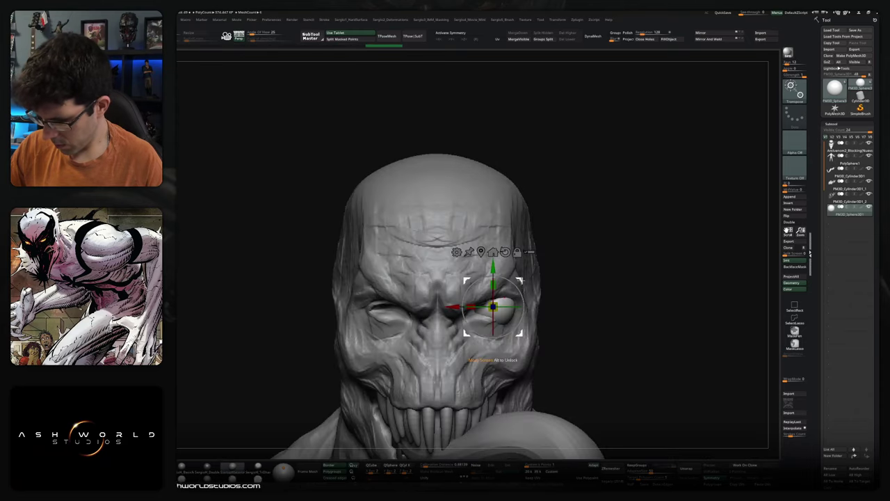
{"action": "left_click_drag", "start_coordinate": [480, 362], "coordinate": [515, 363]}
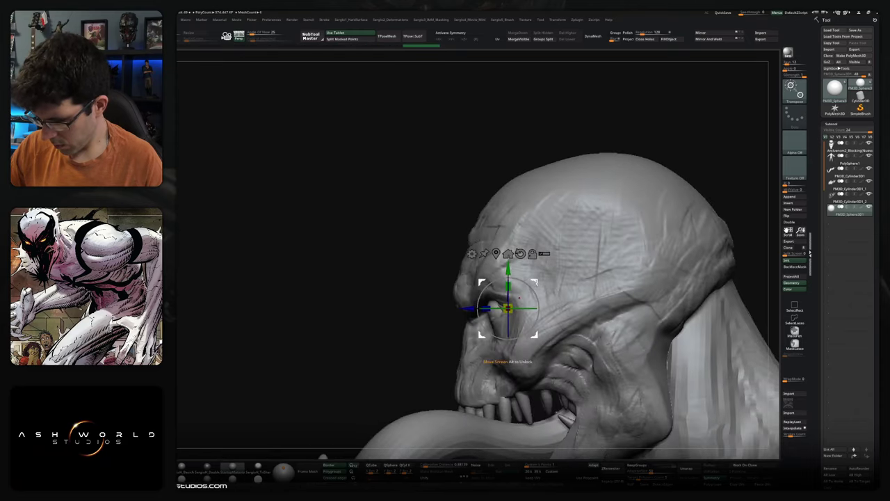
{"action": "left_click_drag", "start_coordinate": [511, 310], "coordinate": [499, 258]}
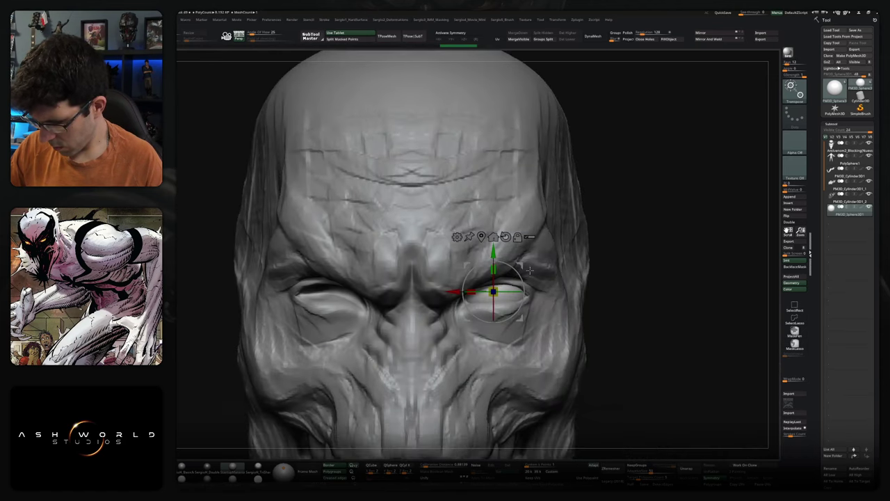
{"action": "mouse_move", "coordinate": [490, 262]}
{"action": "left_mouse_down"}
{"action": "mouse_move", "coordinate": [508, 271]}
{"action": "mouse_move", "coordinate": [487, 265]}
{"action": "left_mouse_up"}
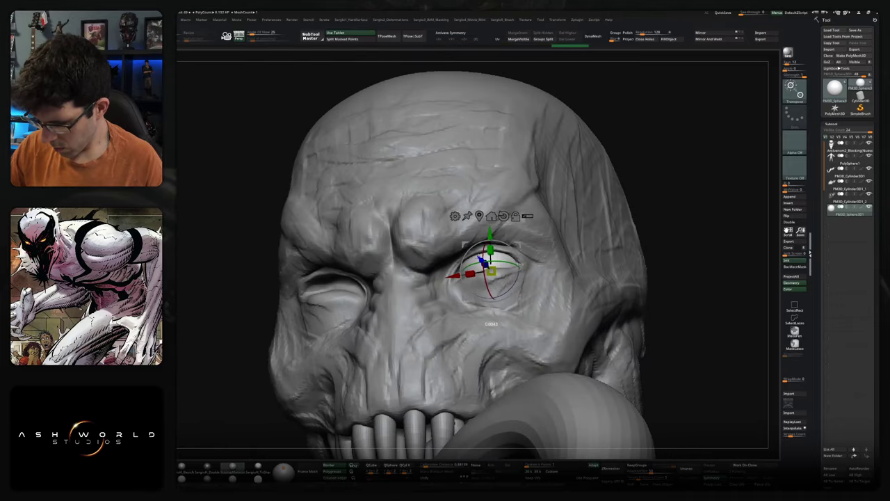
{"action": "left_click_drag", "start_coordinate": [491, 268], "coordinate": [530, 280], "text": "shift"}
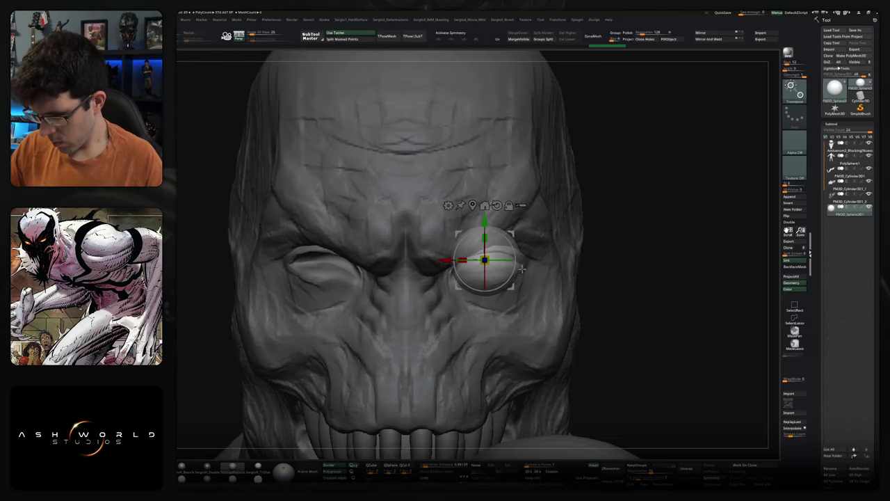
Mirror the eyeball into the other socket and turn symmetry back on
{"action": "left_click", "coordinate": [709, 39]}
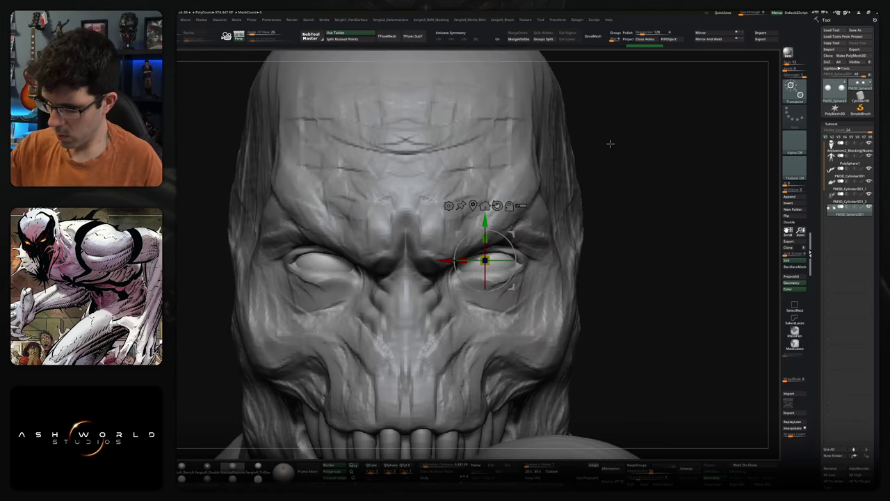
{"action": "key", "text": "f"}
{"action": "key", "text": "q"}
{"action": "key", "text": "x"}
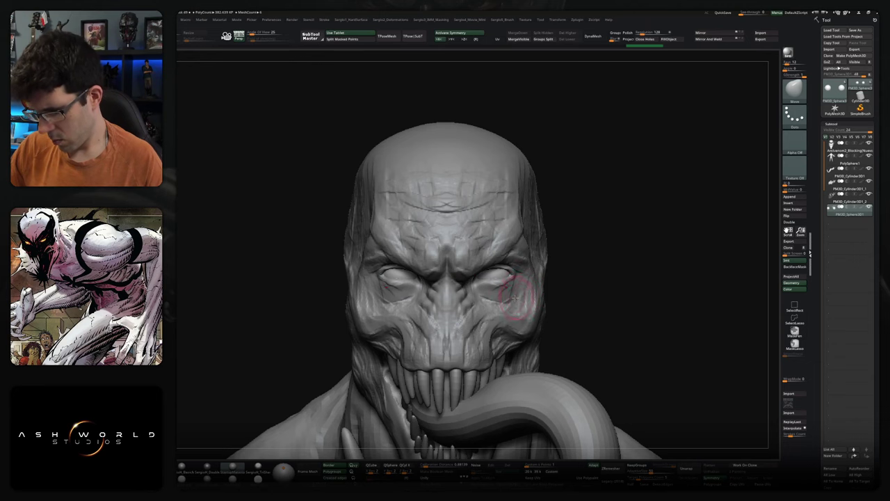
{"action": "left_click_drag", "start_coordinate": [576, 294], "coordinate": [439, 286], "text": "alt"}
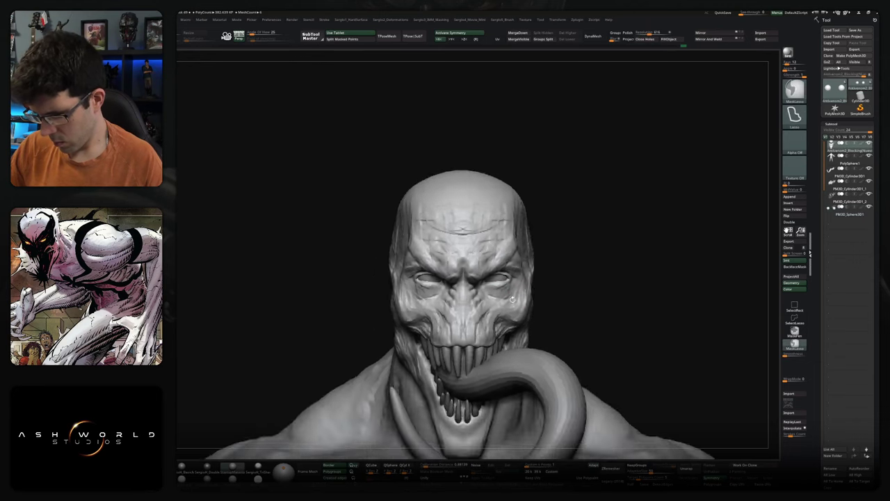
{"action": "left_click_drag", "start_coordinate": [661, 209], "coordinate": [613, 251]}
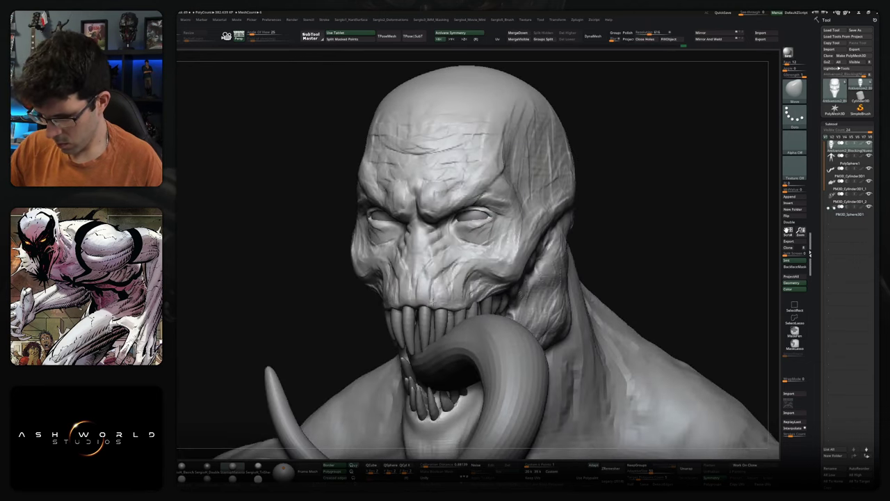
{"action": "mouse_move", "coordinate": [448, 292]}
{"action": "left_mouse_down"}
{"action": "mouse_move", "coordinate": [443, 303]}
{"action": "mouse_move", "coordinate": [431, 268]}
{"action": "mouse_move", "coordinate": [477, 253]}
{"action": "mouse_move", "coordinate": [446, 258]}
{"action": "mouse_move", "coordinate": [446, 239]}
{"action": "left_mouse_up"}
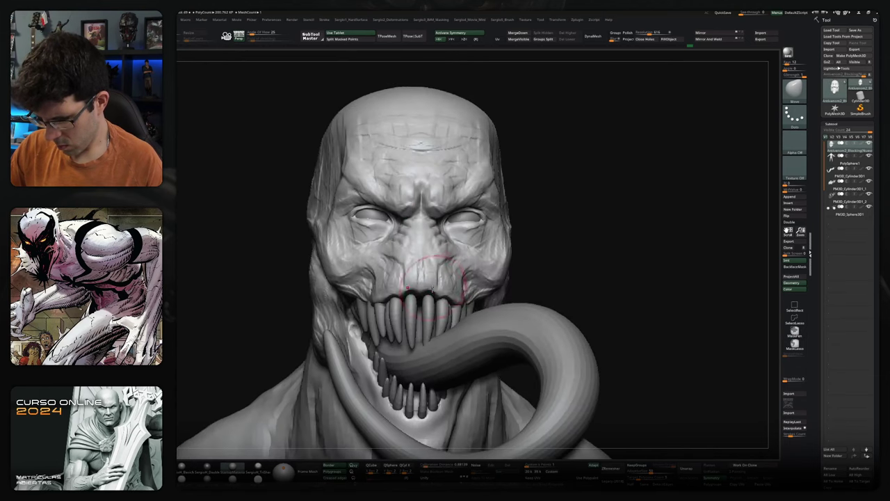
{"action": "left_click_drag", "start_coordinate": [439, 243], "coordinate": [421, 278]}
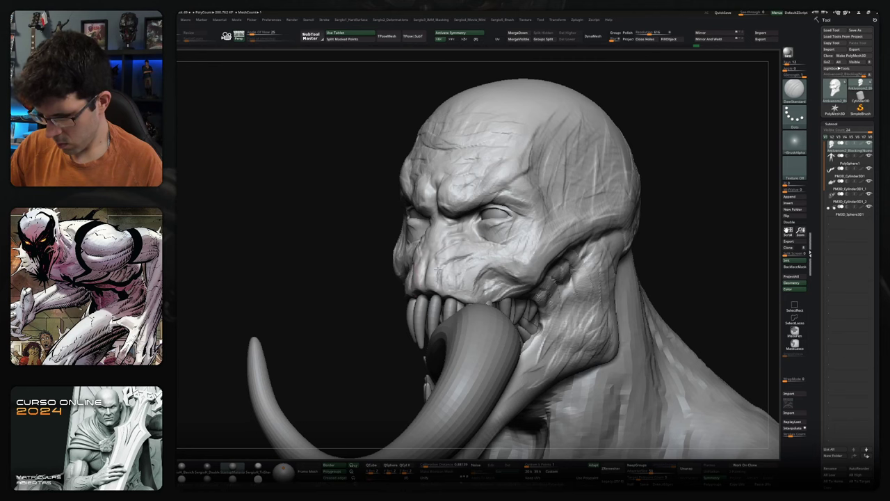
{"action": "left_click_drag", "start_coordinate": [435, 284], "coordinate": [434, 273]}
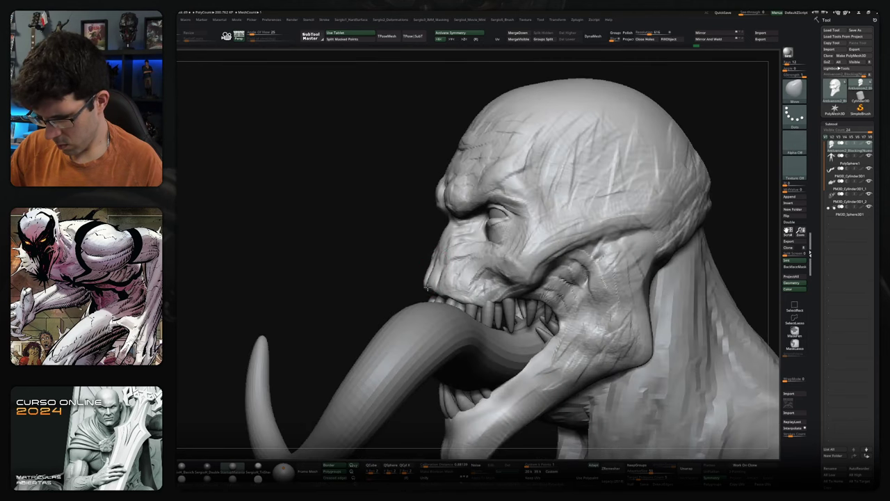
{"action": "mouse_move", "coordinate": [436, 274]}
{"action": "left_mouse_down"}
{"action": "mouse_move", "coordinate": [455, 286]}
{"action": "mouse_move", "coordinate": [527, 249]}
{"action": "mouse_move", "coordinate": [447, 252]}
{"action": "left_mouse_up"}
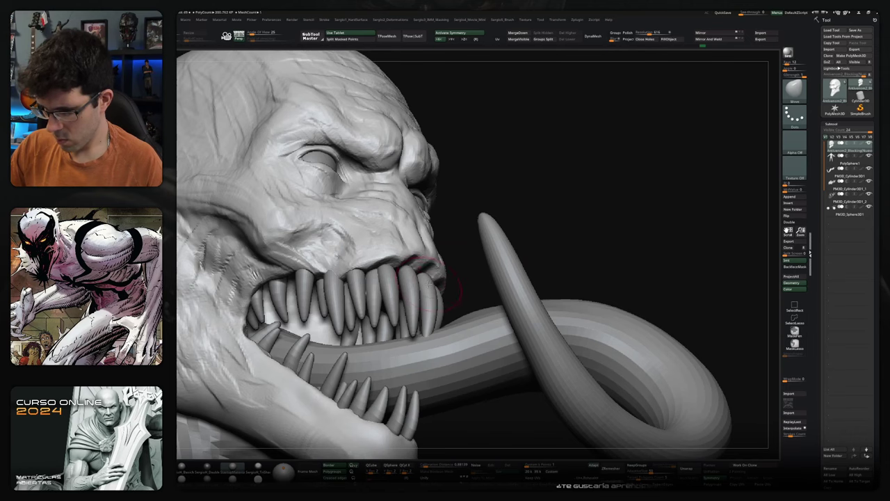
{"action": "mouse_move", "coordinate": [429, 278]}
{"action": "left_mouse_down"}
{"action": "mouse_move", "coordinate": [446, 308]}
{"action": "mouse_move", "coordinate": [327, 294]}
{"action": "mouse_move", "coordinate": [452, 291]}
{"action": "mouse_move", "coordinate": [518, 266]}
{"action": "left_mouse_up"}
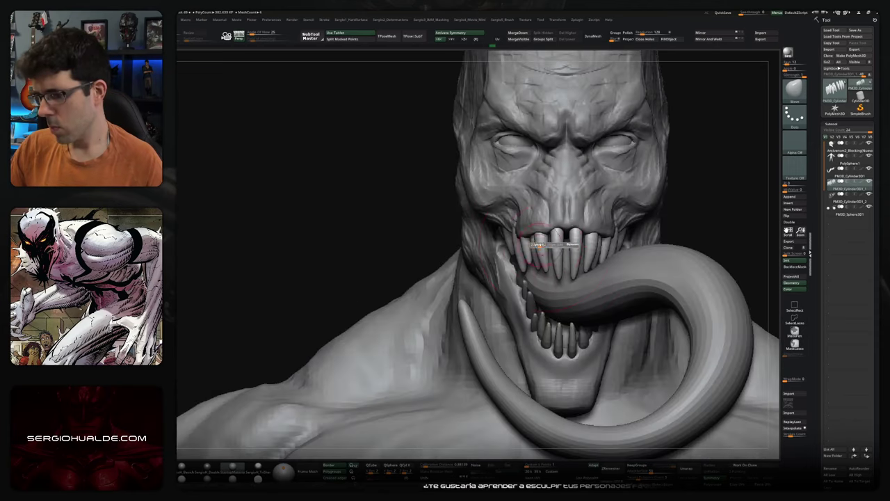
{"action": "mouse_move", "coordinate": [516, 266]}
{"action": "left_mouse_down", "text": "alt"}
{"action": "mouse_move", "coordinate": [468, 283]}
{"action": "mouse_move", "coordinate": [477, 323]}
{"action": "mouse_move", "coordinate": [477, 167]}
{"action": "left_mouse_up", "text": "alt"}
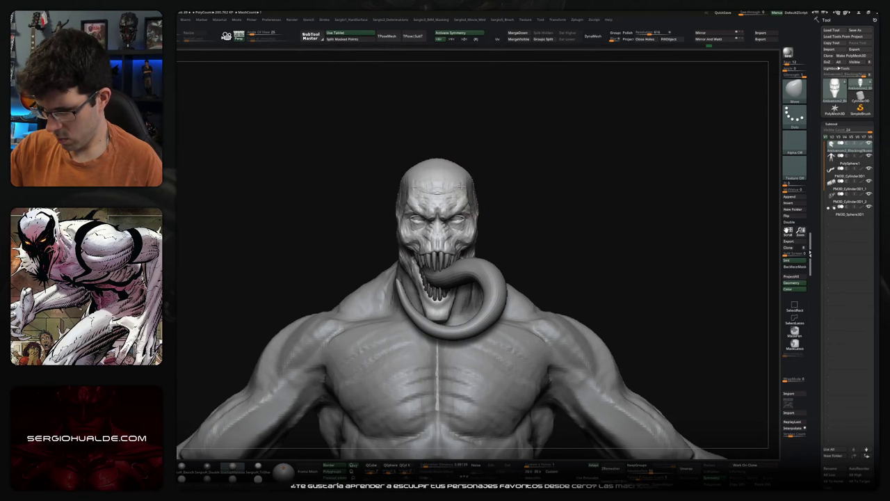
{"action": "mouse_move", "coordinate": [465, 189]}
{"action": "right_mouse_down"}
{"action": "mouse_move", "coordinate": [481, 183]}
{"action": "mouse_move", "coordinate": [502, 195]}
{"action": "right_mouse_up"}
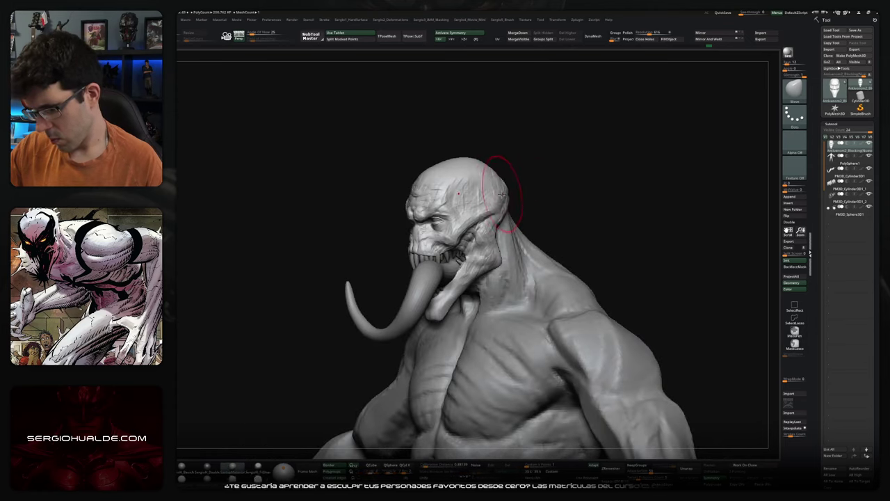
{"action": "mouse_move", "coordinate": [485, 211]}
{"action": "right_mouse_down"}
{"action": "mouse_move", "coordinate": [448, 300]}
{"action": "mouse_move", "coordinate": [437, 292]}
{"action": "right_mouse_up"}
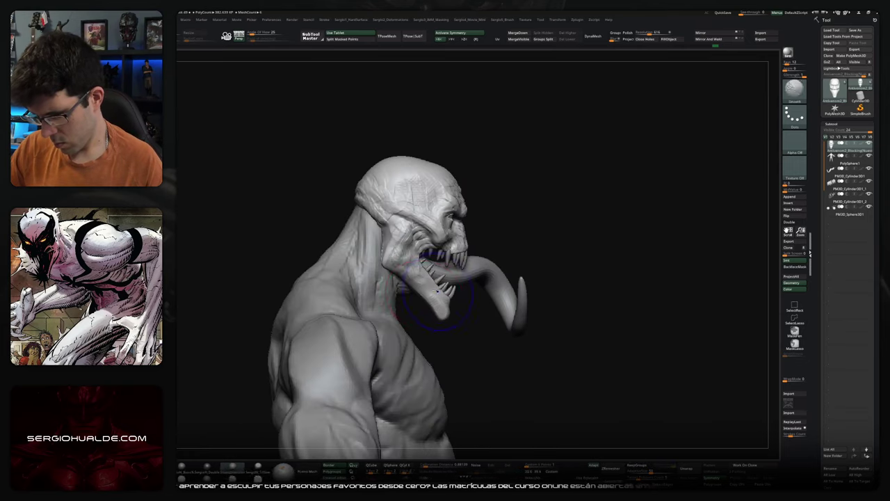
{"action": "mouse_move", "coordinate": [420, 294]}
{"action": "right_mouse_down"}
{"action": "mouse_move", "coordinate": [517, 251]}
{"action": "mouse_move", "coordinate": [479, 265]}
{"action": "mouse_move", "coordinate": [474, 279]}
{"action": "mouse_move", "coordinate": [480, 296]}
{"action": "mouse_move", "coordinate": [499, 276]}
{"action": "mouse_move", "coordinate": [487, 272]}
{"action": "mouse_move", "coordinate": [499, 291]}
{"action": "mouse_move", "coordinate": [521, 284]}
{"action": "mouse_move", "coordinate": [530, 258]}
{"action": "mouse_move", "coordinate": [428, 298]}
{"action": "right_mouse_up"}
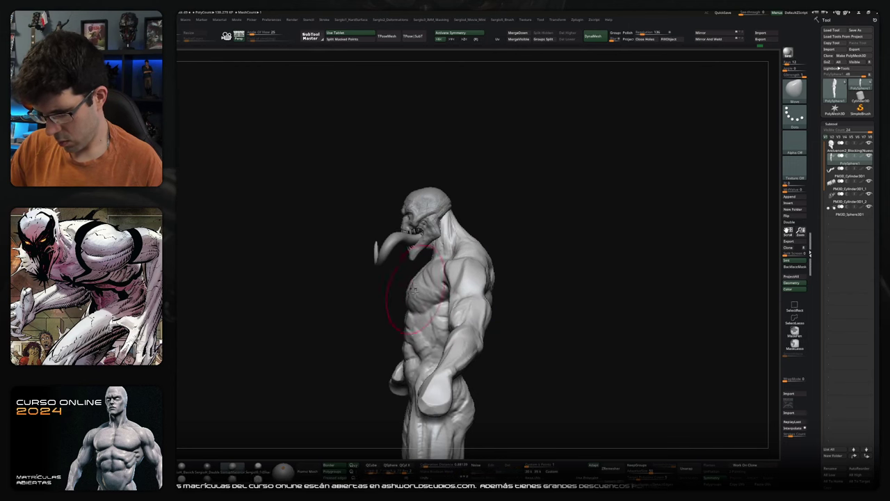
Build up clay on the back and reshape it with the Move brush from rear and side views
{"action": "mouse_move", "coordinate": [442, 332]}
{"action": "right_mouse_down"}
{"action": "mouse_move", "coordinate": [489, 285]}
{"action": "mouse_move", "coordinate": [497, 295]}
{"action": "mouse_move", "coordinate": [487, 294]}
{"action": "mouse_move", "coordinate": [453, 209]}
{"action": "right_mouse_up"}
{"action": "key", "text": "b"}
{"action": "key", "text": "c"}
{"action": "key", "text": "b"}
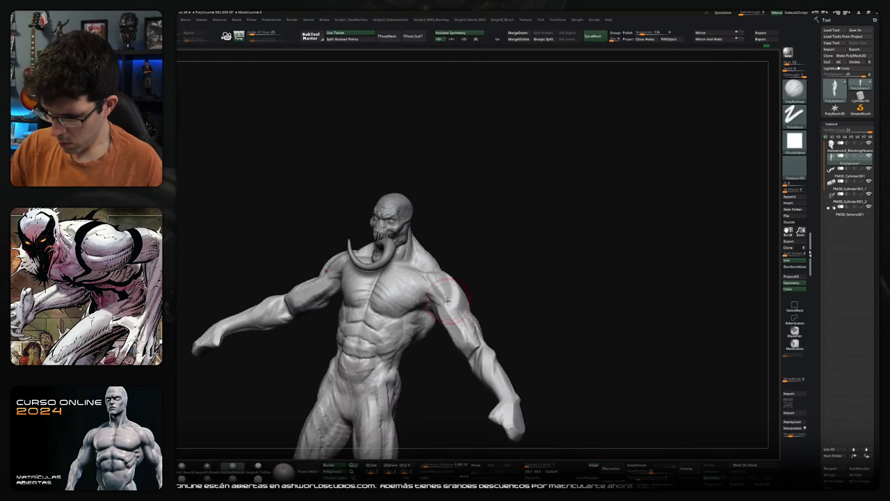
{"action": "mouse_move", "coordinate": [334, 272]}
{"action": "right_mouse_down"}
{"action": "mouse_move", "coordinate": [461, 281]}
{"action": "mouse_move", "coordinate": [472, 299]}
{"action": "mouse_move", "coordinate": [480, 292]}
{"action": "mouse_move", "coordinate": [473, 296]}
{"action": "right_mouse_up"}
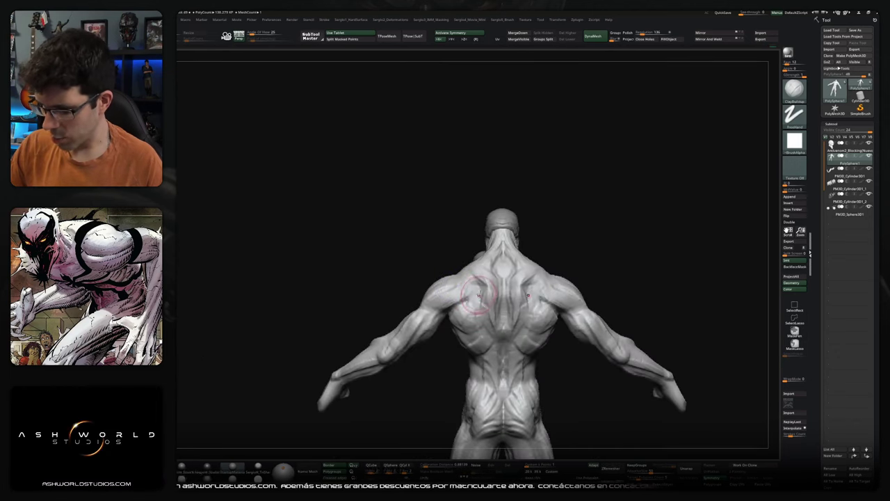
{"action": "key", "text": "b"}
{"action": "key", "text": "m"}
{"action": "key", "text": "v"}
{"action": "right_click_drag", "start_coordinate": [440, 317], "coordinate": [451, 314]}
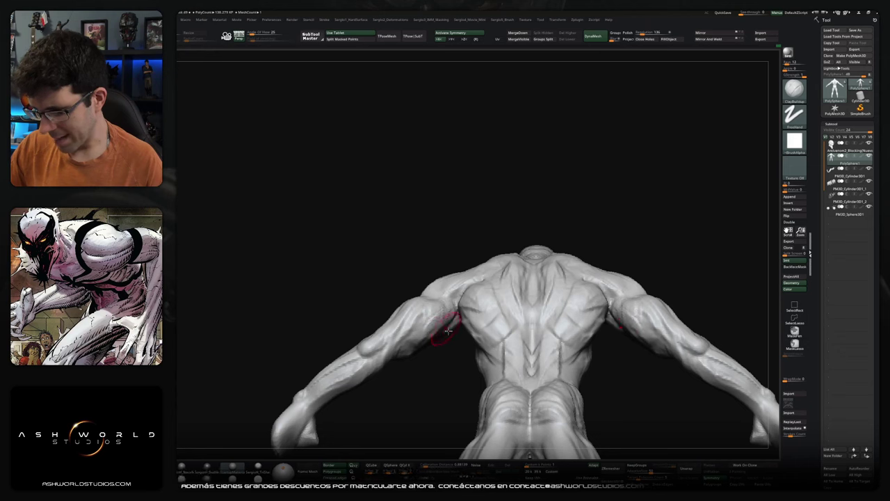
{"action": "mouse_move", "coordinate": [417, 335]}
{"action": "right_mouse_down"}
{"action": "mouse_move", "coordinate": [447, 342]}
{"action": "mouse_move", "coordinate": [438, 305]}
{"action": "right_mouse_up"}
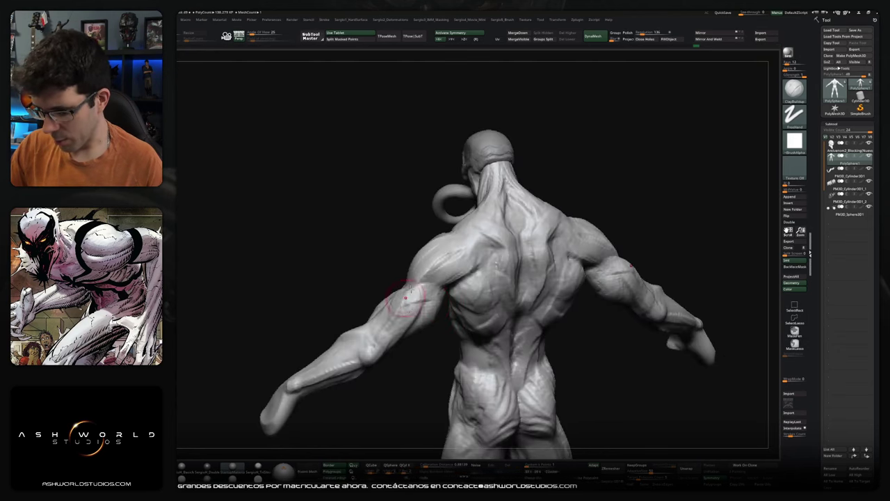
{"action": "mouse_move", "coordinate": [417, 299]}
{"action": "right_mouse_down"}
{"action": "mouse_move", "coordinate": [405, 345]}
{"action": "mouse_move", "coordinate": [410, 302]}
{"action": "mouse_move", "coordinate": [380, 351]}
{"action": "mouse_move", "coordinate": [418, 367]}
{"action": "mouse_move", "coordinate": [418, 323]}
{"action": "mouse_move", "coordinate": [356, 310]}
{"action": "right_mouse_up"}
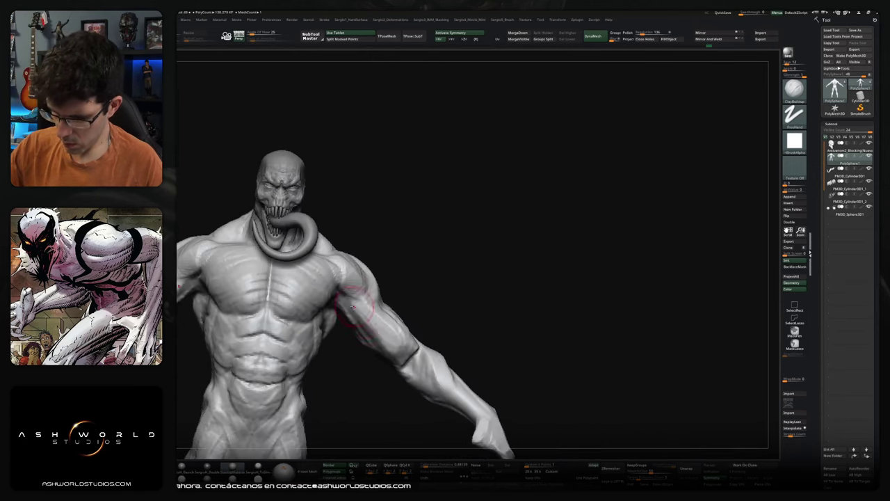
{"action": "mouse_move", "coordinate": [376, 343]}
{"action": "right_mouse_down"}
{"action": "mouse_move", "coordinate": [402, 326]}
{"action": "mouse_move", "coordinate": [426, 338]}
{"action": "right_mouse_up"}
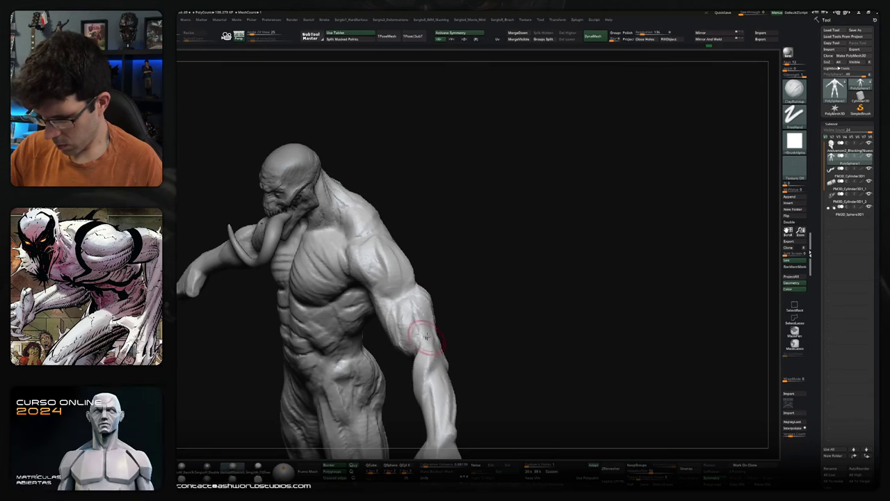
{"action": "mouse_move", "coordinate": [424, 360]}
{"action": "right_mouse_down"}
{"action": "mouse_move", "coordinate": [437, 350]}
{"action": "mouse_move", "coordinate": [429, 296]}
{"action": "right_mouse_up"}
Carve creases with DamStandard, then refine the front with ClayBuildup and Move
{"action": "key", "text": "b"}
{"action": "key", "text": "d"}
{"action": "key", "text": "s"}
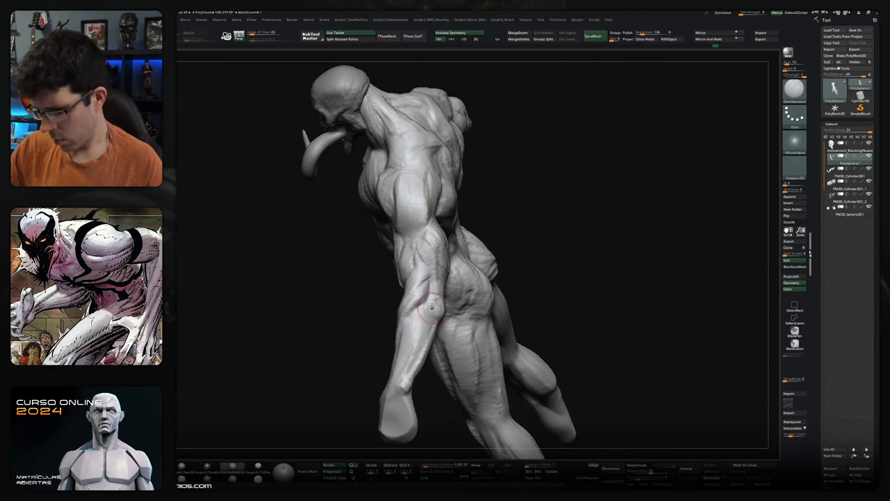
{"action": "key", "text": "b"}
{"action": "key", "text": "c"}
{"action": "key", "text": "b"}
{"action": "mouse_move", "coordinate": [427, 343]}
{"action": "right_mouse_down"}
{"action": "mouse_move", "coordinate": [431, 320]}
{"action": "mouse_move", "coordinate": [418, 322]}
{"action": "right_mouse_up"}
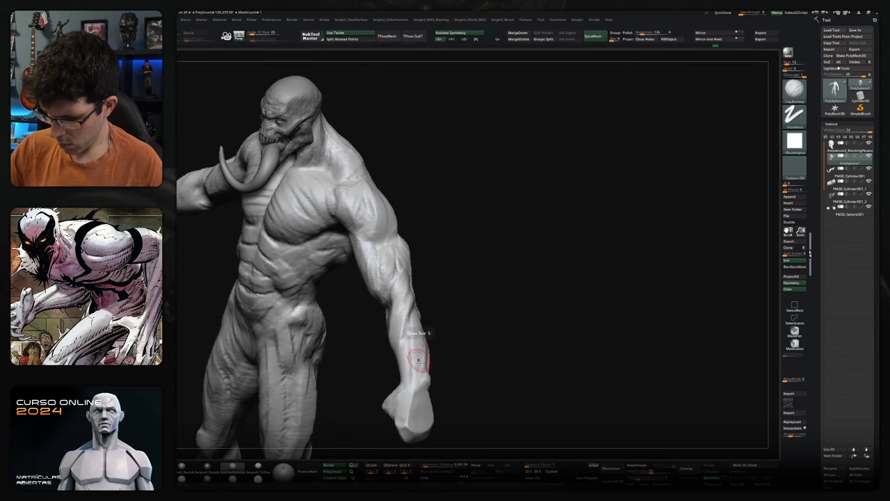
{"action": "mouse_move", "coordinate": [420, 321]}
{"action": "right_mouse_down"}
{"action": "mouse_move", "coordinate": [441, 299]}
{"action": "mouse_move", "coordinate": [566, 258]}
{"action": "mouse_move", "coordinate": [450, 293]}
{"action": "mouse_move", "coordinate": [464, 287]}
{"action": "mouse_move", "coordinate": [459, 267]}
{"action": "right_mouse_up"}
{"action": "key", "text": "b"}
{"action": "key", "text": "m"}
{"action": "key", "text": "v"}
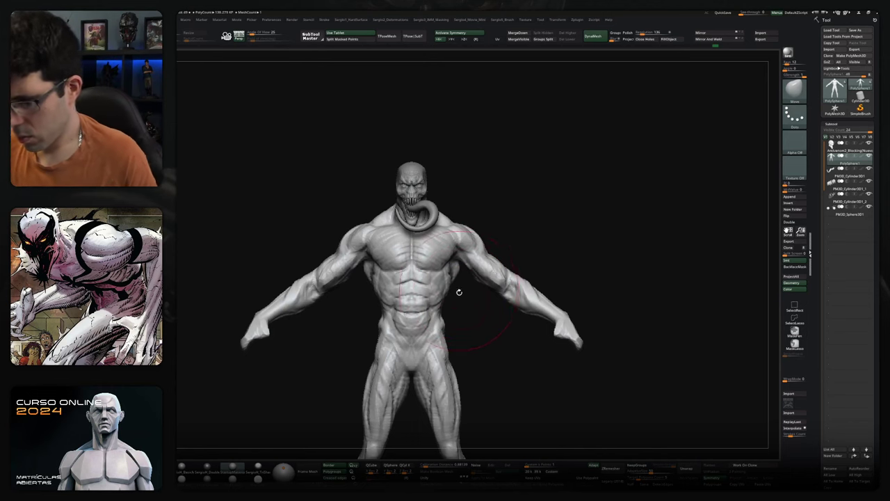
{"action": "mouse_move", "coordinate": [472, 312]}
{"action": "right_mouse_down", "text": "ctrl"}
{"action": "mouse_move", "coordinate": [489, 333]}
{"action": "mouse_move", "coordinate": [483, 293]}
{"action": "right_mouse_up", "text": "ctrl"}
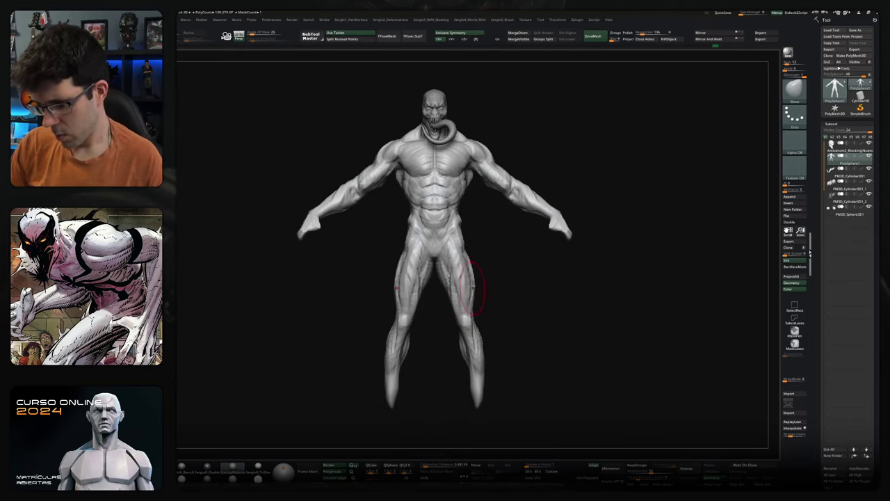
{"action": "mouse_move", "coordinate": [527, 304]}
{"action": "right_mouse_down"}
{"action": "mouse_move", "coordinate": [540, 288]}
{"action": "mouse_move", "coordinate": [493, 286]}
{"action": "mouse_move", "coordinate": [484, 276]}
{"action": "right_mouse_up"}
{"action": "mouse_move", "coordinate": [437, 236]}
{"action": "right_mouse_down"}
{"action": "mouse_move", "coordinate": [452, 223]}
{"action": "mouse_move", "coordinate": [449, 269]}
{"action": "mouse_move", "coordinate": [493, 279]}
{"action": "mouse_move", "coordinate": [462, 318]}
{"action": "mouse_move", "coordinate": [464, 295]}
{"action": "mouse_move", "coordinate": [523, 299]}
{"action": "mouse_move", "coordinate": [491, 285]}
{"action": "right_mouse_up"}
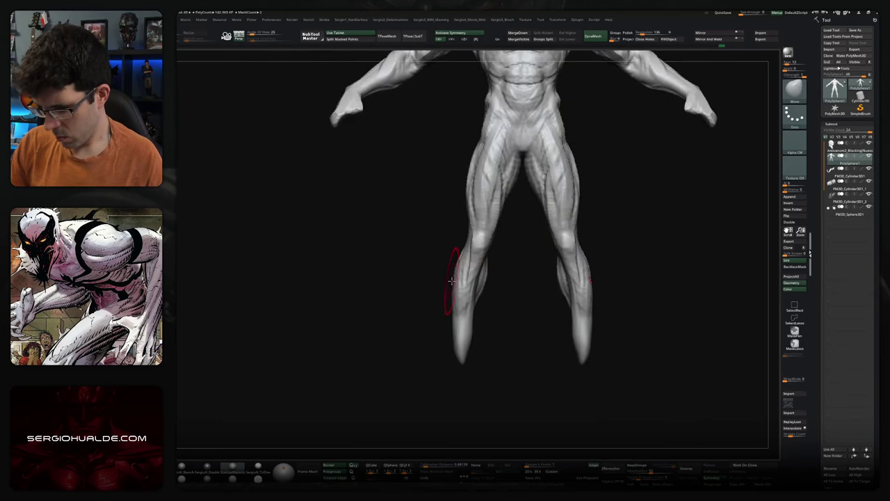
{"action": "mouse_move", "coordinate": [451, 281]}
{"action": "right_mouse_down"}
{"action": "mouse_move", "coordinate": [477, 296]}
{"action": "mouse_move", "coordinate": [463, 294]}
{"action": "mouse_move", "coordinate": [428, 325]}
{"action": "right_mouse_up"}
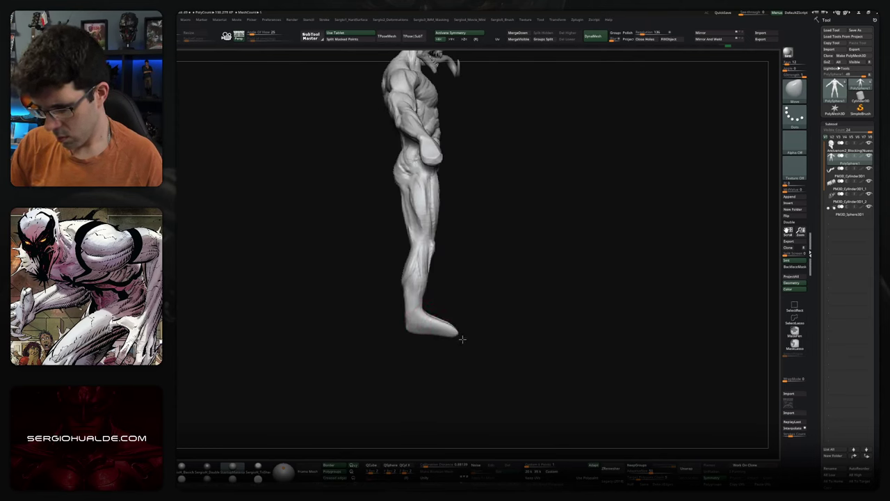
{"action": "mouse_move", "coordinate": [417, 333]}
{"action": "right_mouse_down"}
{"action": "mouse_move", "coordinate": [465, 326]}
{"action": "mouse_move", "coordinate": [421, 322]}
{"action": "mouse_move", "coordinate": [415, 331]}
{"action": "mouse_move", "coordinate": [436, 358]}
{"action": "mouse_move", "coordinate": [414, 332]}
{"action": "mouse_move", "coordinate": [450, 284]}
{"action": "mouse_move", "coordinate": [421, 371]}
{"action": "right_mouse_up"}
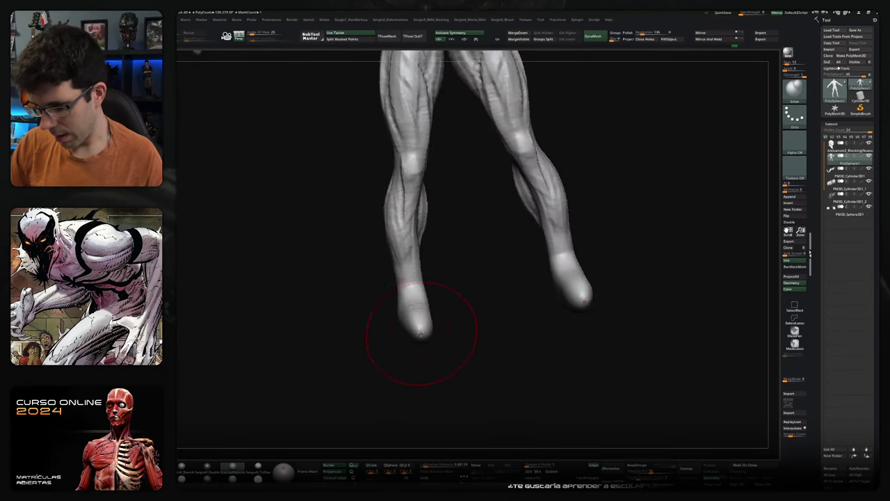
Round the toe tips, shape the front of the left foot and smooth both legs
{"action": "right_click_drag", "start_coordinate": [410, 338], "coordinate": [432, 321], "text": "ctrl"}
{"action": "left_click_drag", "start_coordinate": [410, 321], "coordinate": [417, 329], "text": "shift"}
{"action": "left_click_drag", "start_coordinate": [518, 300], "coordinate": [494, 289], "text": "shift"}
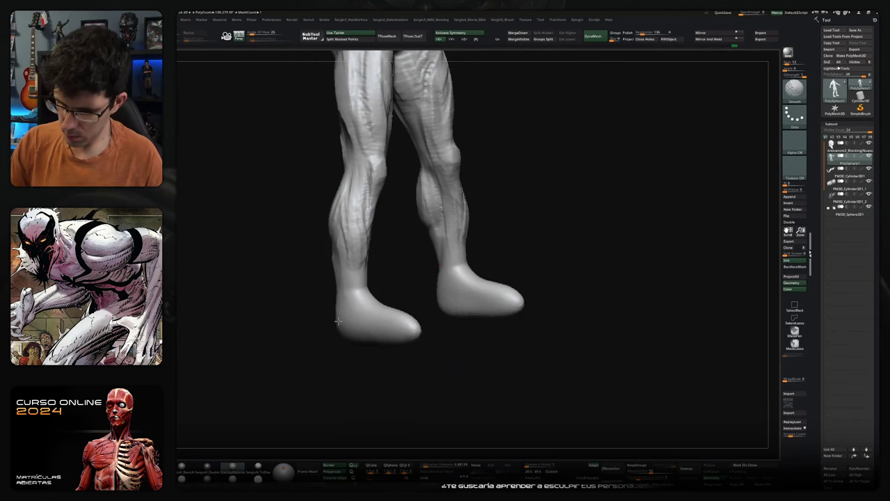
{"action": "left_click_drag", "start_coordinate": [364, 304], "coordinate": [409, 335], "text": "shift"}
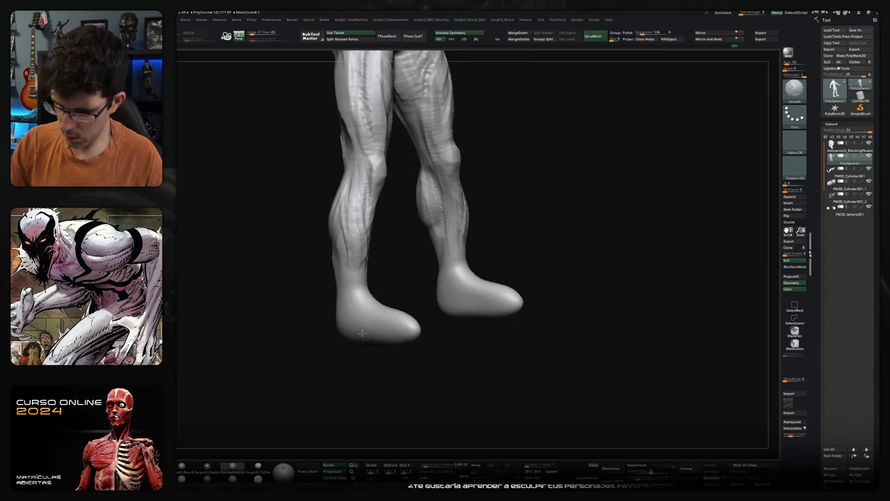
{"action": "mouse_move", "coordinate": [343, 307]}
{"action": "left_mouse_down"}
{"action": "mouse_move", "coordinate": [383, 354]}
{"action": "mouse_move", "coordinate": [400, 302]}
{"action": "mouse_move", "coordinate": [418, 302]}
{"action": "mouse_move", "coordinate": [400, 323]}
{"action": "mouse_move", "coordinate": [429, 286]}
{"action": "mouse_move", "coordinate": [403, 298]}
{"action": "mouse_move", "coordinate": [460, 281]}
{"action": "left_mouse_up"}
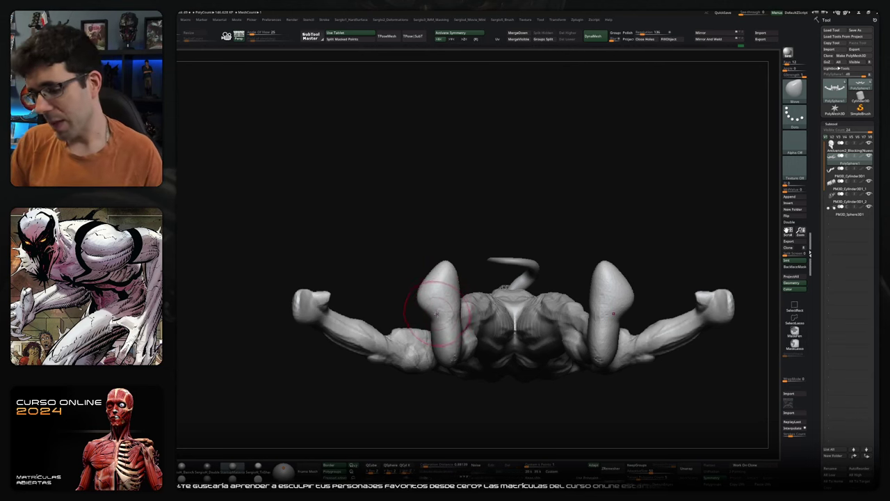
{"action": "mouse_move", "coordinate": [435, 310]}
{"action": "left_mouse_down"}
{"action": "mouse_move", "coordinate": [422, 320]}
{"action": "mouse_move", "coordinate": [437, 350]}
{"action": "left_mouse_up"}
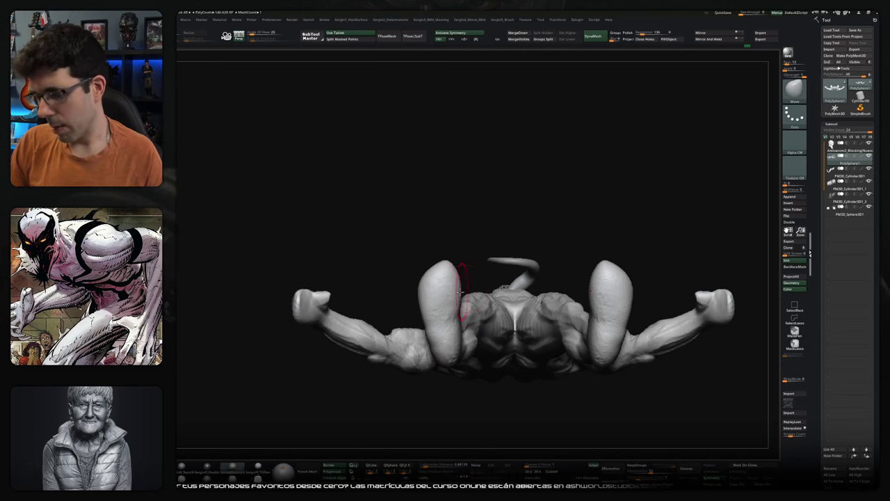
Pull the toe of the foot longer and thicker, then reduce the brush size
{"action": "left_click_drag", "start_coordinate": [461, 292], "coordinate": [455, 378]}
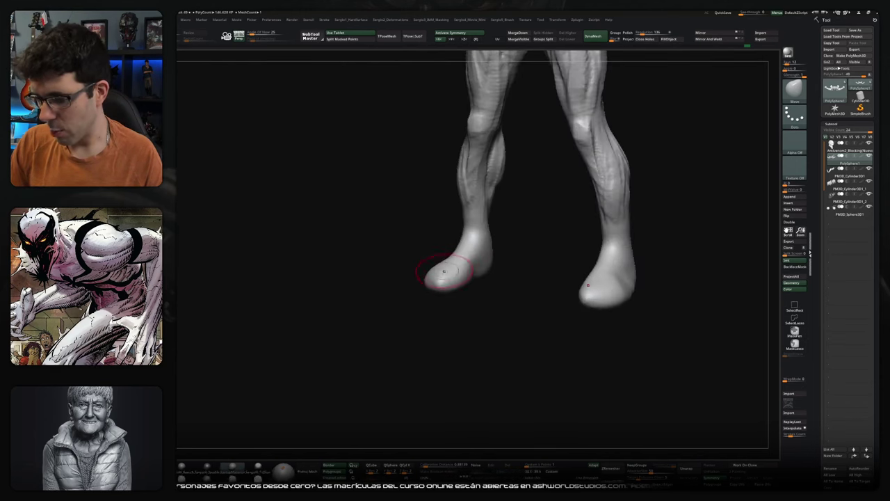
{"action": "left_click_drag", "start_coordinate": [443, 281], "coordinate": [452, 272]}
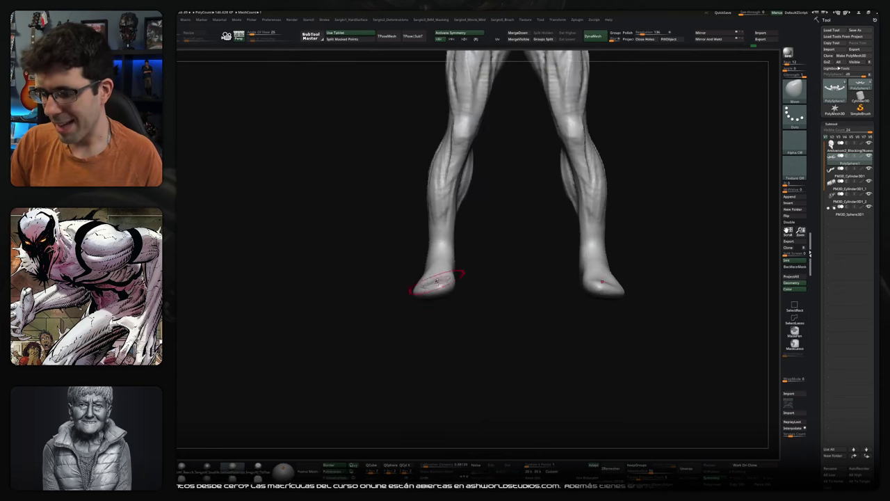
{"action": "left_click_drag", "start_coordinate": [435, 280], "coordinate": [429, 278]}
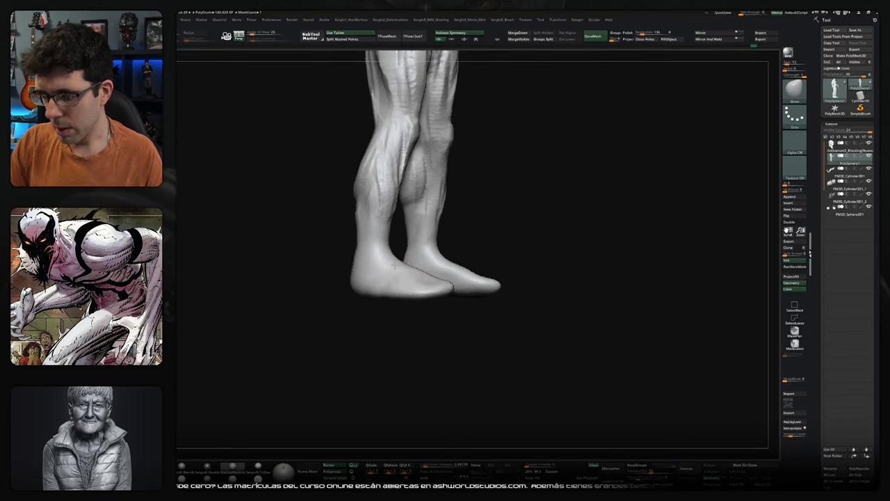
{"action": "left_click_drag", "start_coordinate": [395, 262], "coordinate": [412, 269]}
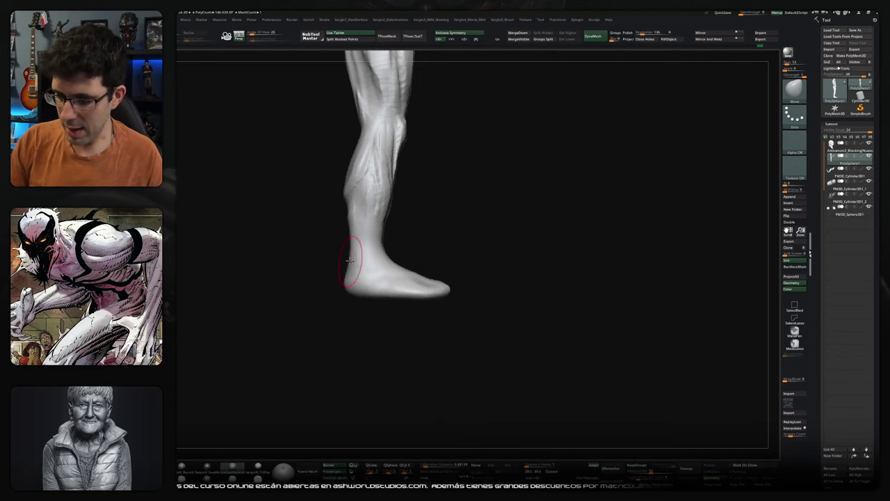
{"action": "left_click_drag", "start_coordinate": [388, 201], "coordinate": [391, 278]}
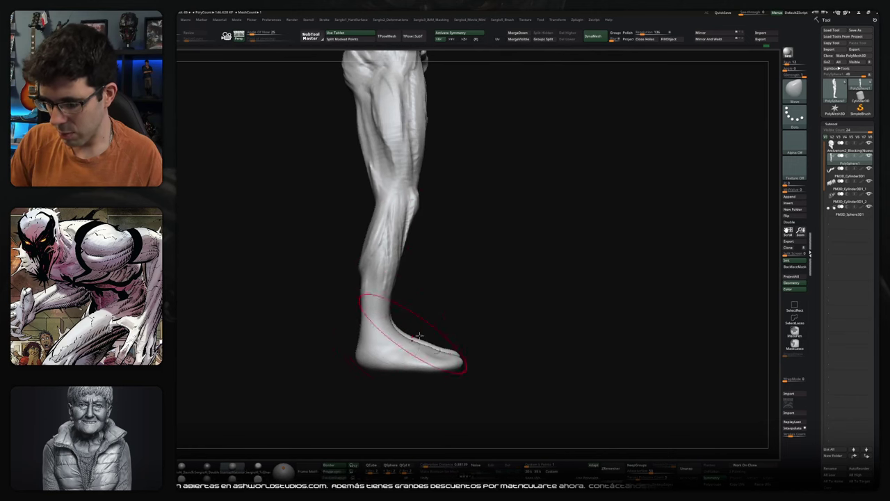
{"action": "left_click_drag", "start_coordinate": [463, 367], "coordinate": [473, 365]}
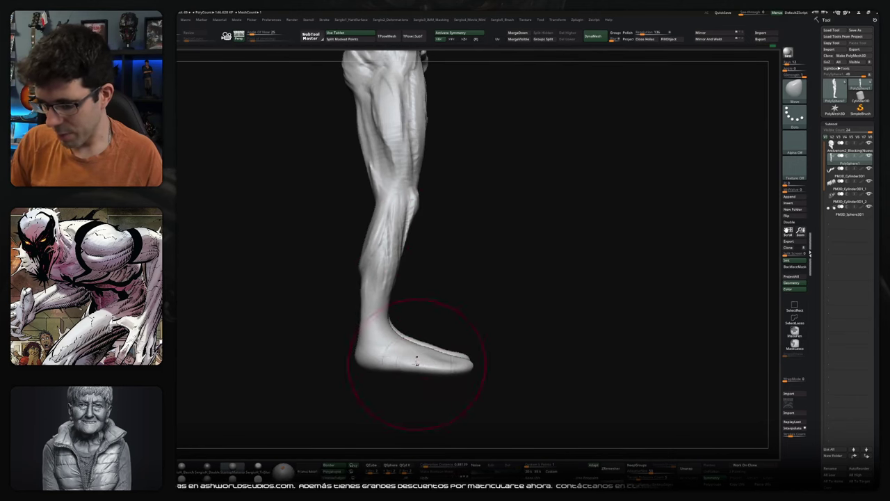
{"action": "key", "text": "bracketleft"}
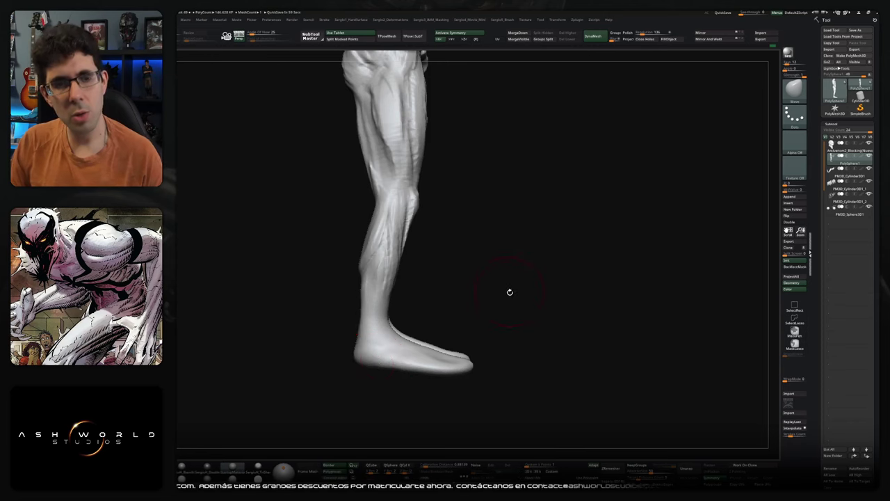
Frame the whole figure front-on with the head in view
{"action": "left_click_drag", "start_coordinate": [510, 292], "coordinate": [480, 302], "text": "shift"}
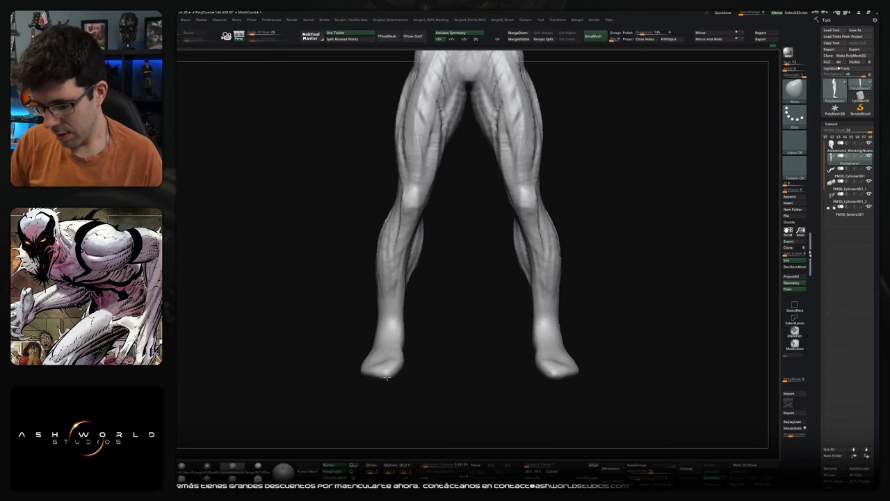
{"action": "key", "text": "f"}
{"action": "mouse_move", "coordinate": [364, 377]}
{"action": "left_mouse_down"}
{"action": "mouse_move", "coordinate": [413, 377]}
{"action": "mouse_move", "coordinate": [394, 343]}
{"action": "mouse_move", "coordinate": [368, 359]}
{"action": "mouse_move", "coordinate": [374, 371]}
{"action": "mouse_move", "coordinate": [364, 367]}
{"action": "mouse_move", "coordinate": [404, 370]}
{"action": "mouse_move", "coordinate": [416, 360]}
{"action": "left_mouse_up"}
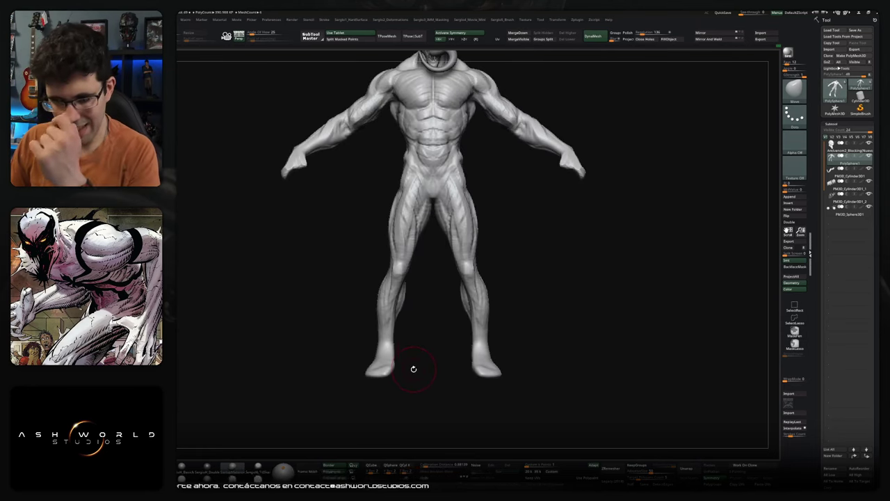
{"action": "mouse_move", "coordinate": [539, 276]}
{"action": "left_mouse_down", "text": "alt"}
{"action": "mouse_move", "coordinate": [529, 342]}
{"action": "mouse_move", "coordinate": [540, 297]}
{"action": "left_mouse_up", "text": "alt"}
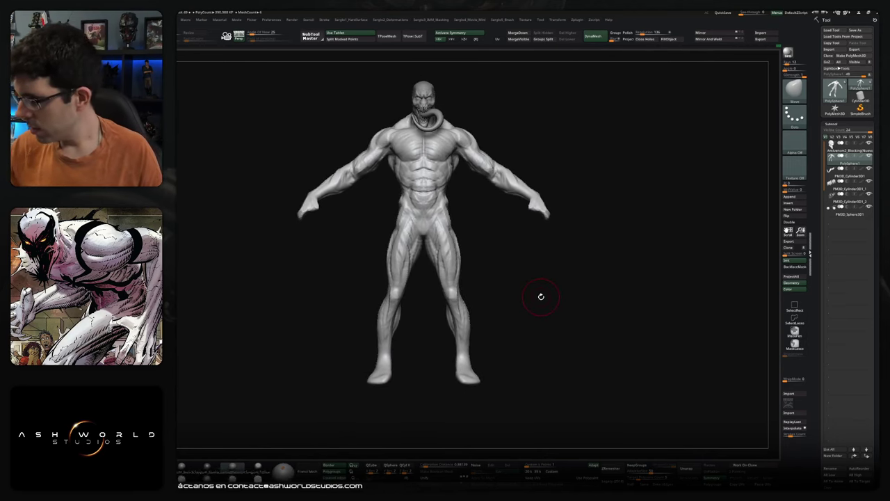
Append a Sphere3D and a Cylinder3D, moving the cylinder under the feet and flattening it into a base
{"action": "left_click", "coordinate": [791, 197]}
{"action": "left_click", "coordinate": [606, 238]}
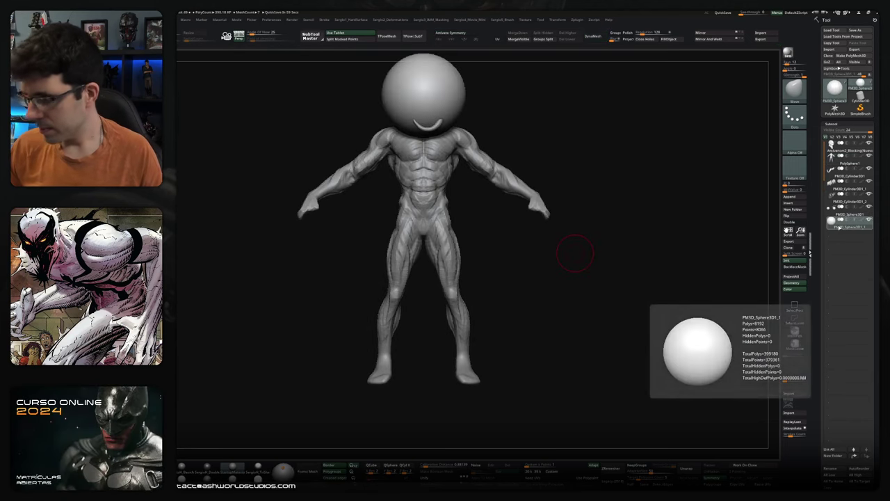
{"action": "left_click_drag", "start_coordinate": [576, 254], "coordinate": [610, 285], "text": "alt"}
{"action": "left_click", "coordinate": [791, 197]}
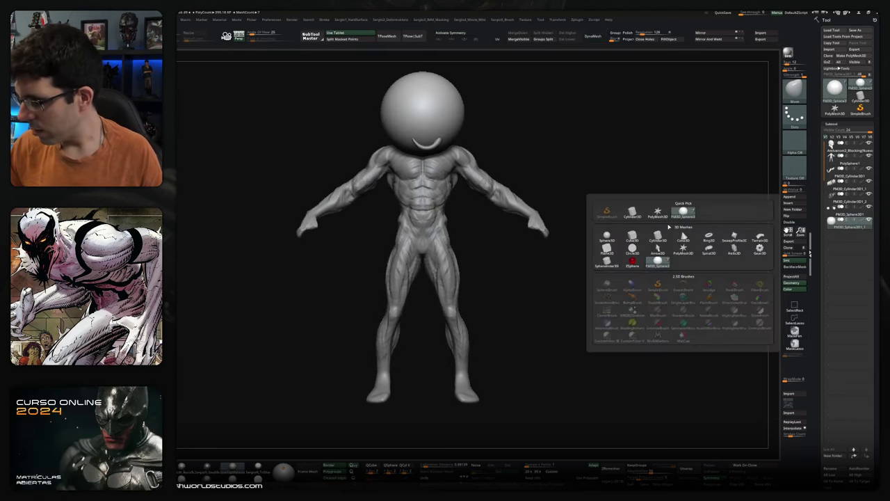
{"action": "left_click", "coordinate": [650, 240]}
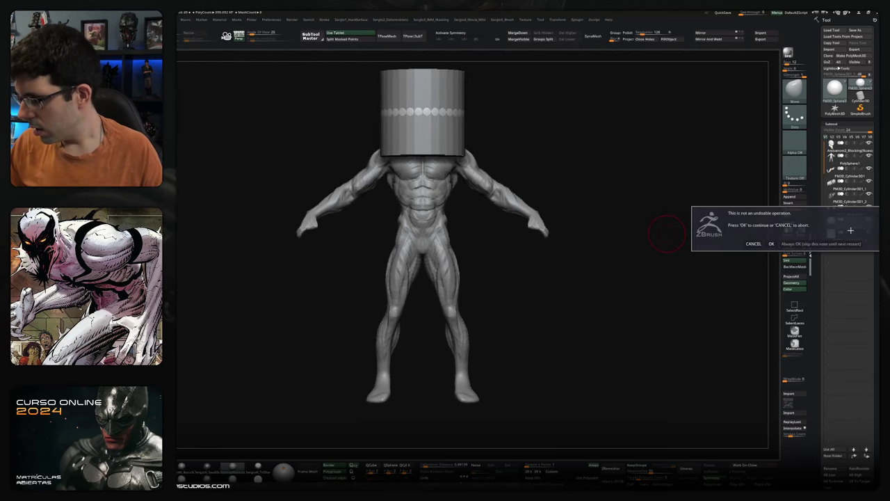
{"action": "key", "text": "w"}
{"action": "mouse_move", "coordinate": [422, 114]}
{"action": "left_mouse_down"}
{"action": "mouse_move", "coordinate": [428, 394]}
{"action": "mouse_move", "coordinate": [445, 376]}
{"action": "mouse_move", "coordinate": [433, 388]}
{"action": "mouse_move", "coordinate": [431, 379]}
{"action": "mouse_move", "coordinate": [423, 400]}
{"action": "left_mouse_up"}
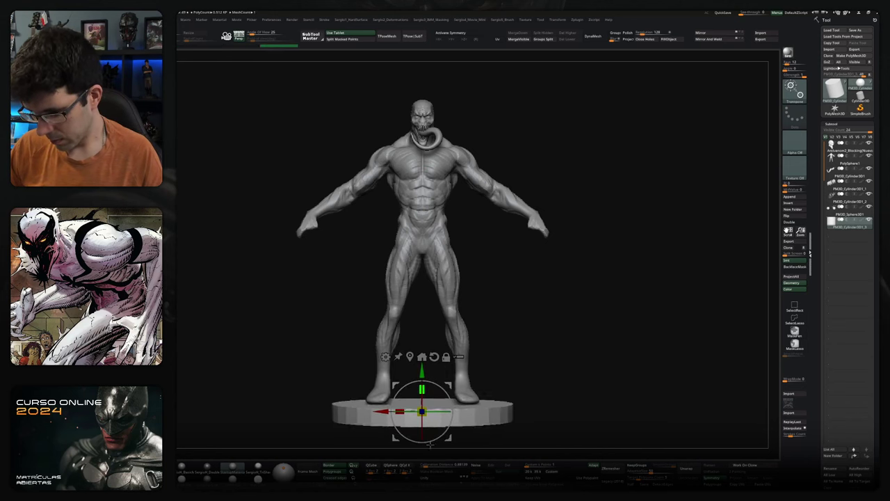
{"action": "left_click_drag", "start_coordinate": [480, 337], "coordinate": [534, 334]}
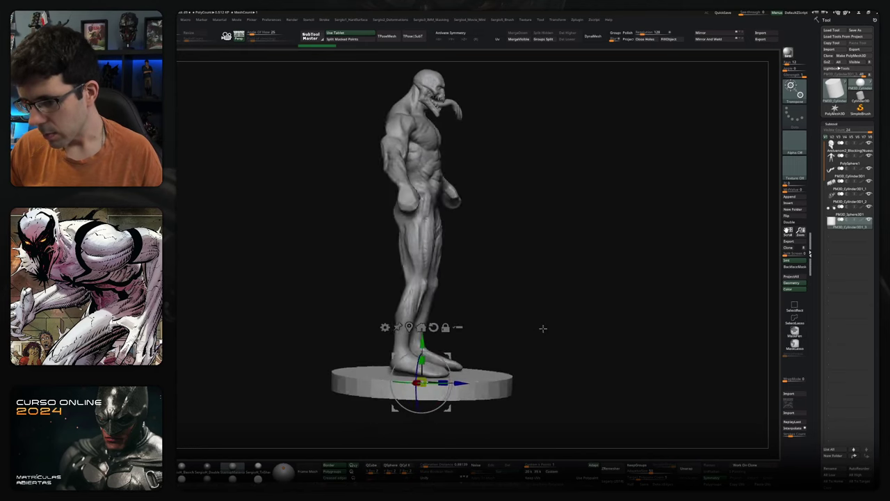
Reselect the figure, rotate the legs about the hips with the gizmo, and clear the mask
{"action": "key", "text": "q"}
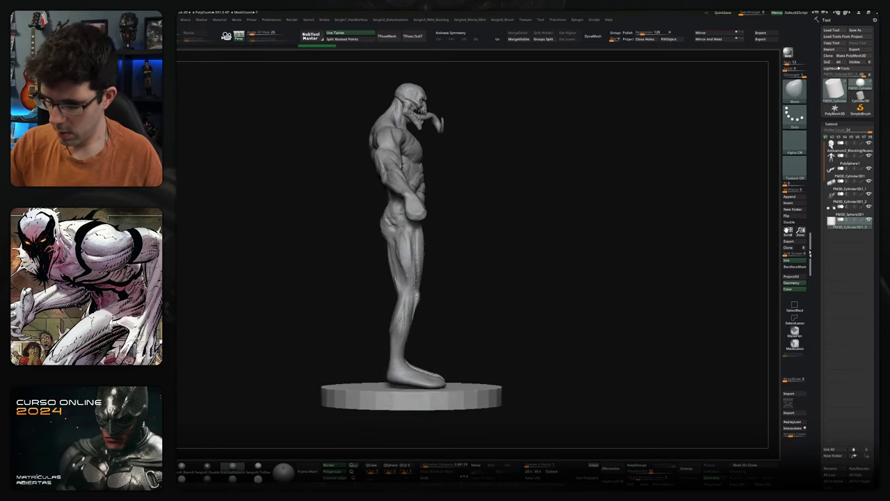
{"action": "left_click", "coordinate": [415, 279], "text": "alt"}
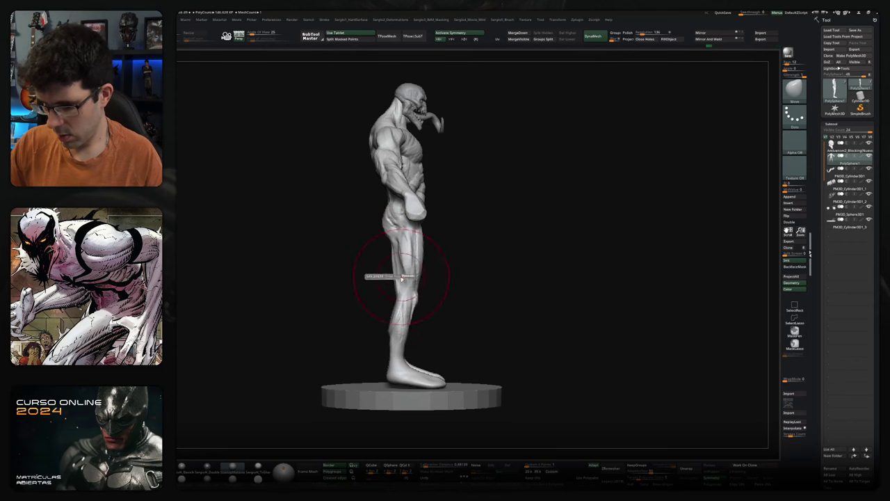
{"action": "right_click_drag", "start_coordinate": [420, 203], "coordinate": [437, 275]}
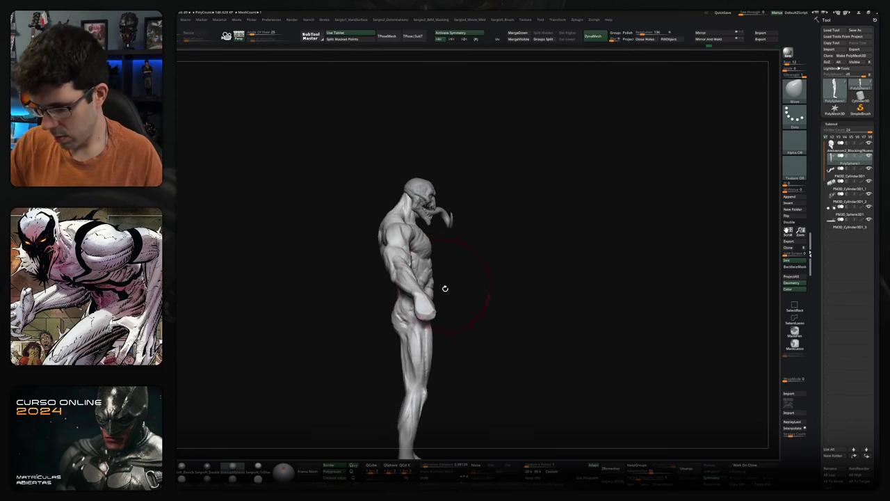
{"action": "key", "text": "f"}
{"action": "key", "text": "w"}
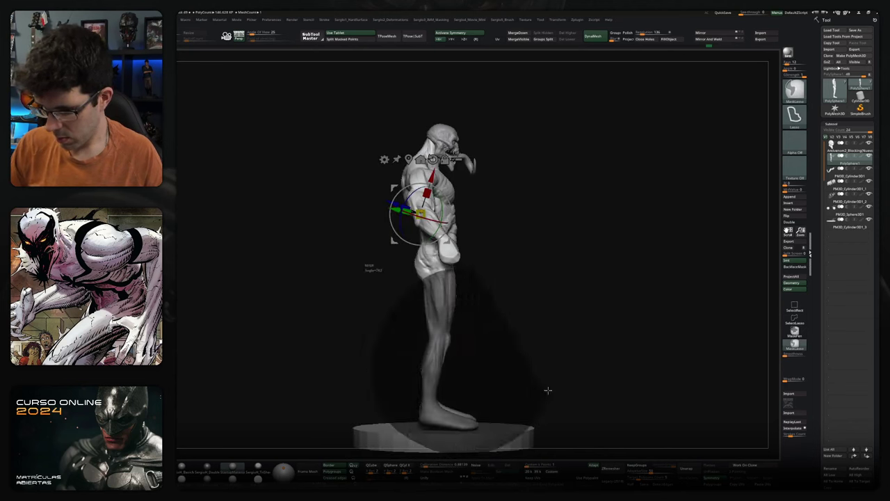
{"action": "left_click_drag", "start_coordinate": [538, 415], "coordinate": [529, 389], "text": "ctrl"}
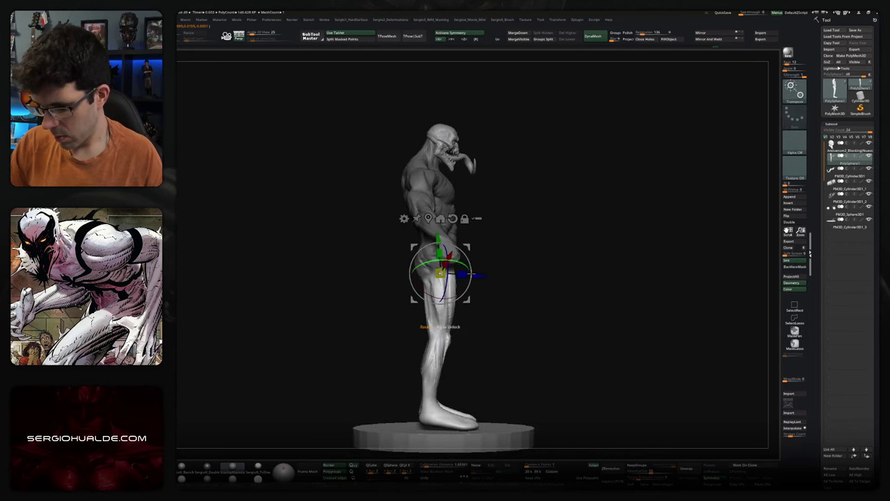
{"action": "left_click_drag", "start_coordinate": [469, 275], "coordinate": [467, 281]}
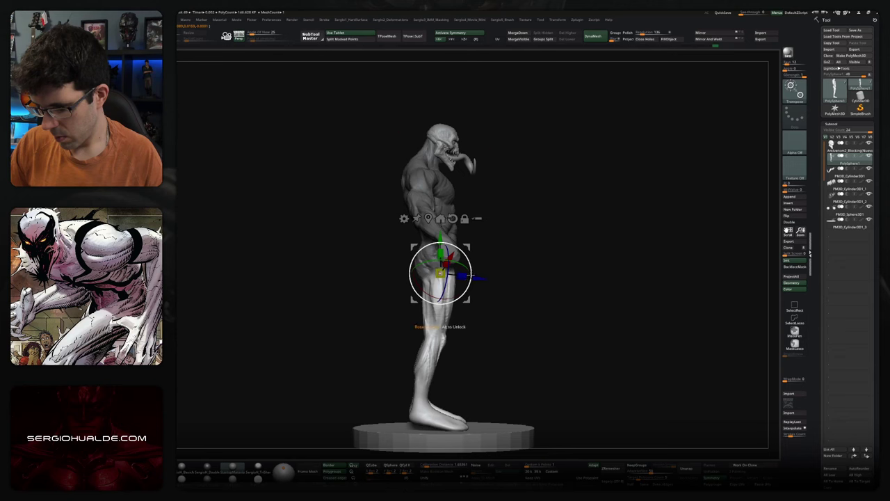
{"action": "key", "text": "q"}
{"action": "left_click", "coordinate": [466, 289], "text": "ctrl"}
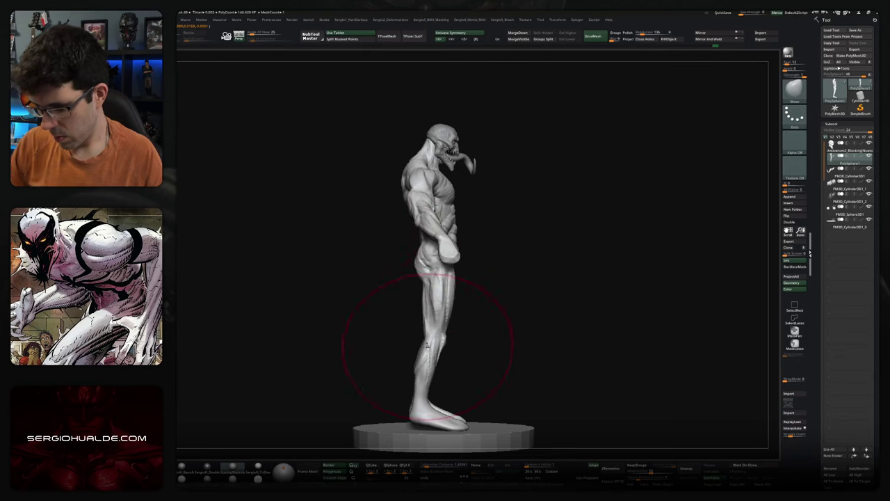
Turn the model front-on and reset and centre the transform gizmo, undoing a trial move
{"action": "left_click_drag", "start_coordinate": [509, 372], "coordinate": [513, 341], "text": "shift"}
{"action": "key", "text": "w"}
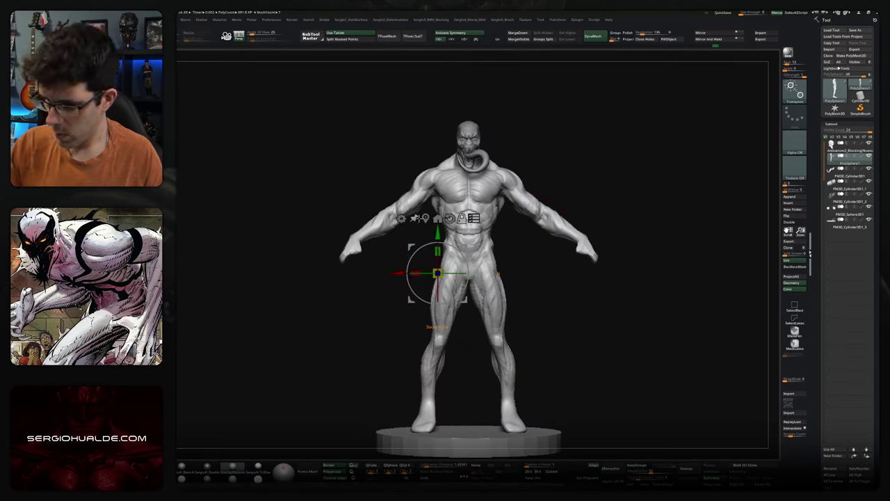
{"action": "left_click", "coordinate": [450, 218]}
{"action": "key", "text": "q"}
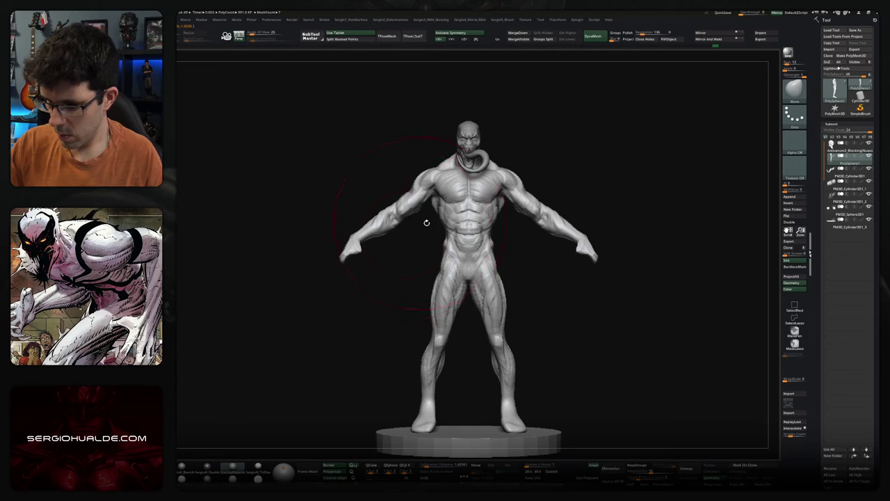
{"action": "key", "text": "w"}
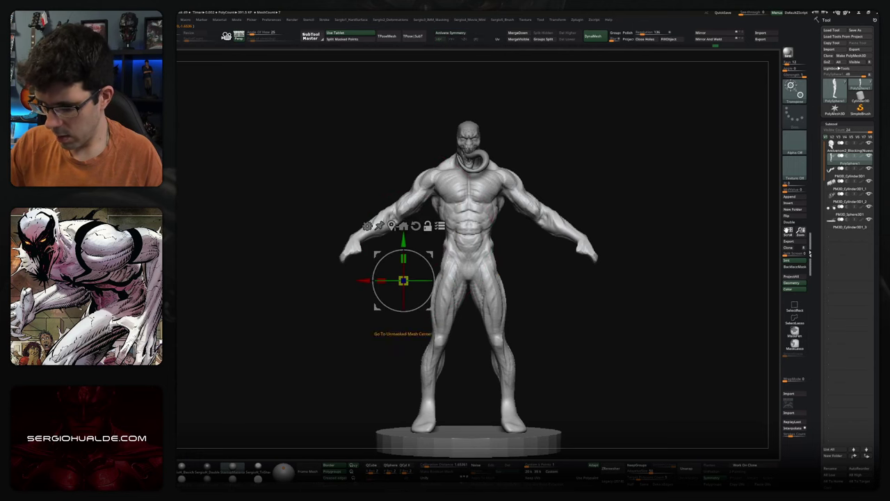
{"action": "left_click", "coordinate": [468, 280]}
{"action": "left_click_drag", "start_coordinate": [467, 280], "coordinate": [519, 239]}
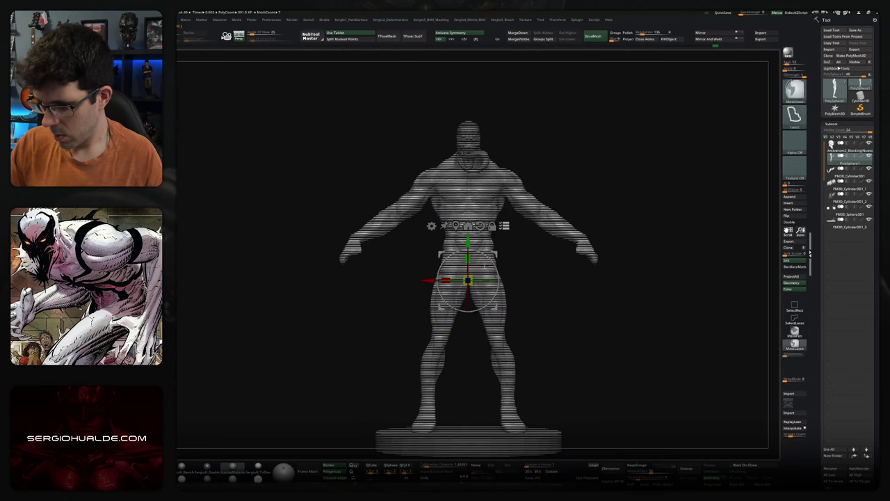
{"action": "left_click_drag", "start_coordinate": [467, 281], "coordinate": [487, 313]}
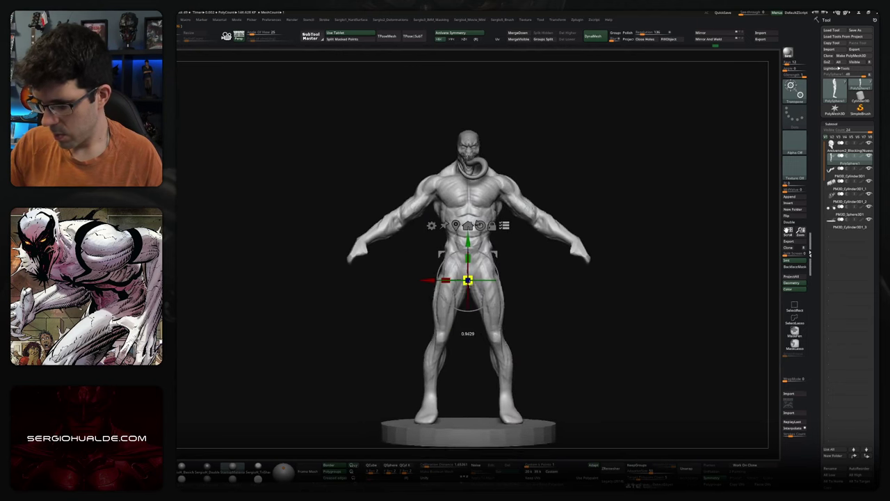
{"action": "key", "text": "ctrl+z"}
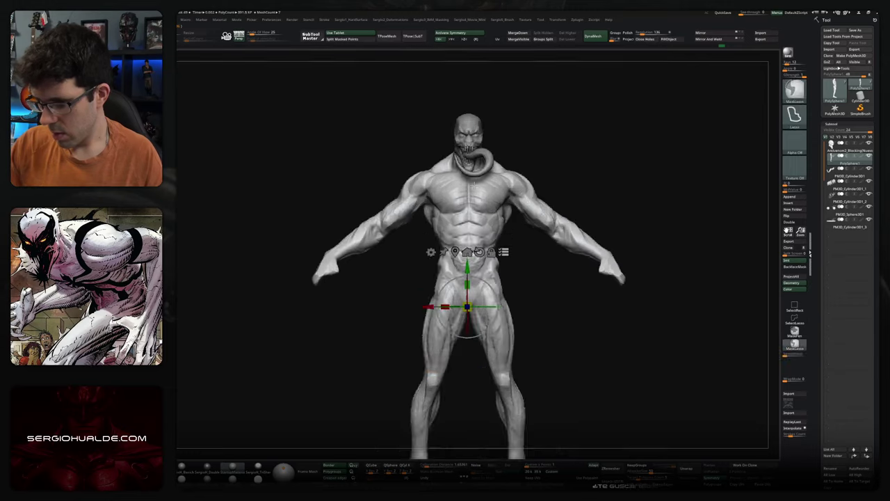
{"action": "scroll", "coordinate": [478, 254], "scroll_direction": "up", "scroll_amount": 5}
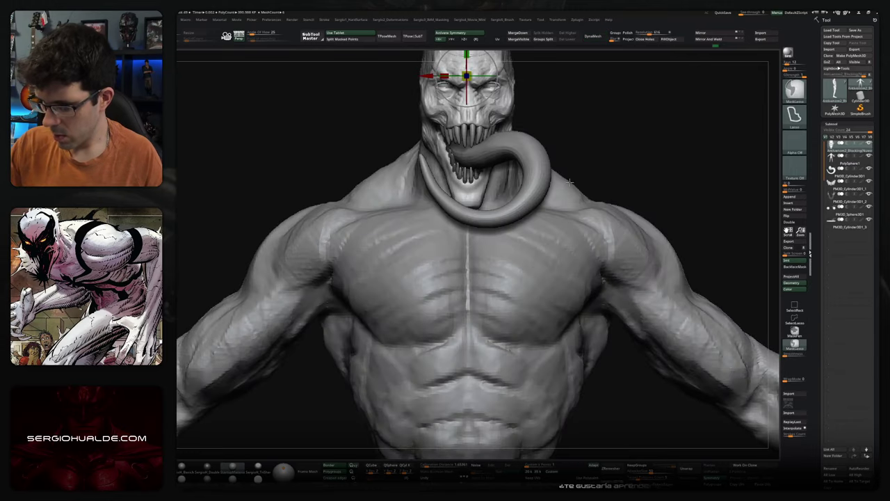
{"action": "scroll", "coordinate": [508, 327], "scroll_direction": "down", "scroll_amount": 3}
{"action": "scroll", "coordinate": [509, 327], "scroll_direction": "down", "scroll_amount": 2}
Scale the figure and base down to about 0.56 and frame the whole model
{"action": "key", "text": "f"}
{"action": "key", "text": "w"}
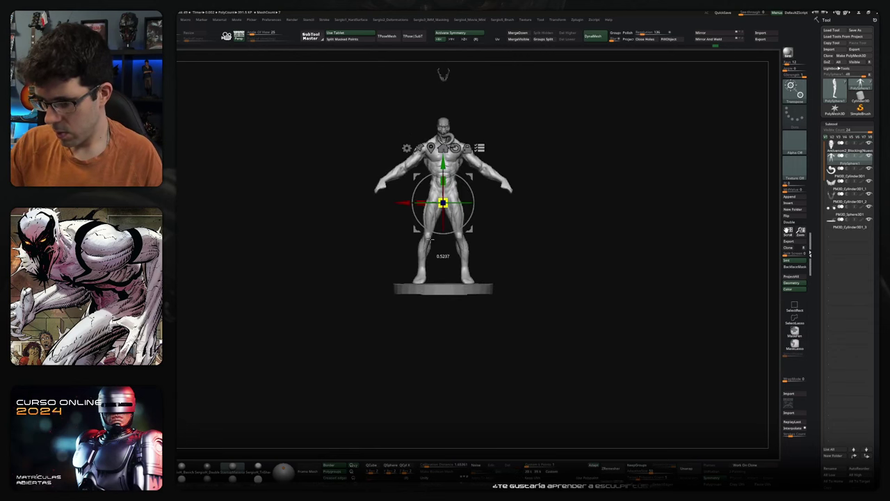
{"action": "mouse_move", "coordinate": [445, 74]}
{"action": "left_mouse_down", "text": "alt"}
{"action": "mouse_move", "coordinate": [483, 369]}
{"action": "mouse_move", "coordinate": [517, 279]}
{"action": "mouse_move", "coordinate": [588, 201]}
{"action": "left_mouse_up", "text": "alt"}
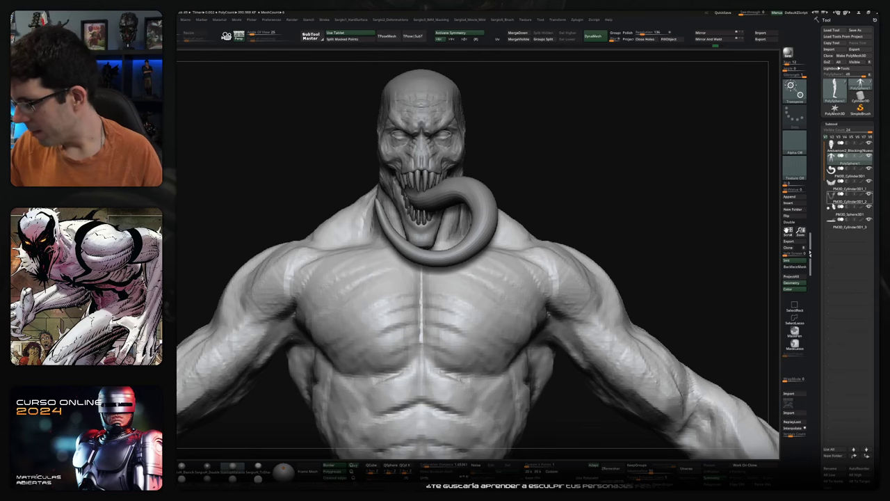
{"action": "right_click_drag", "start_coordinate": [620, 247], "coordinate": [612, 195], "text": "ctrl"}
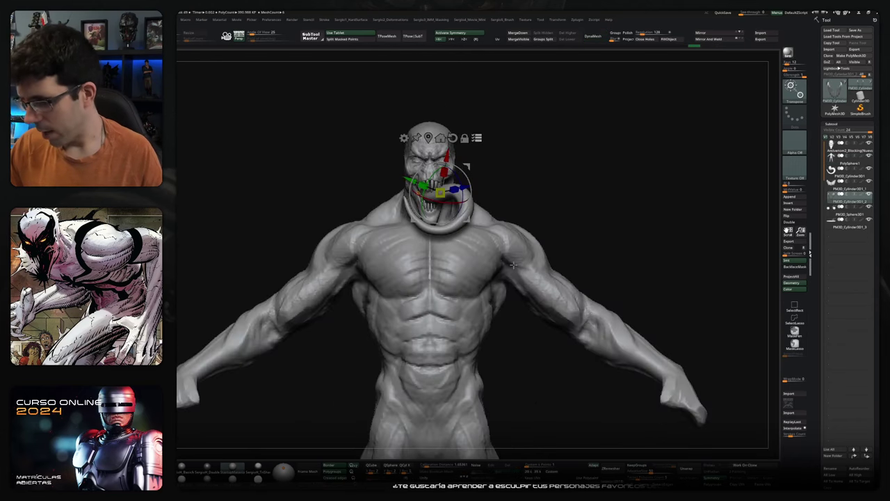
{"action": "key", "text": "f"}
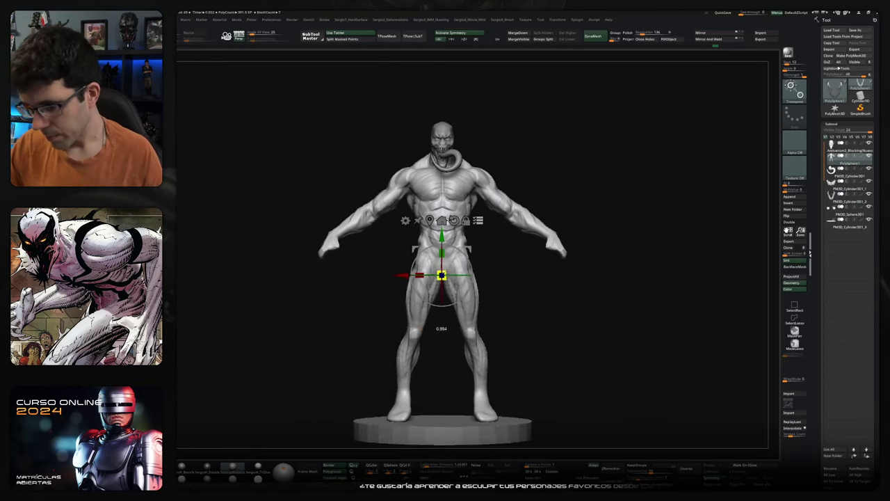
{"action": "left_click_drag", "start_coordinate": [441, 276], "coordinate": [434, 309]}
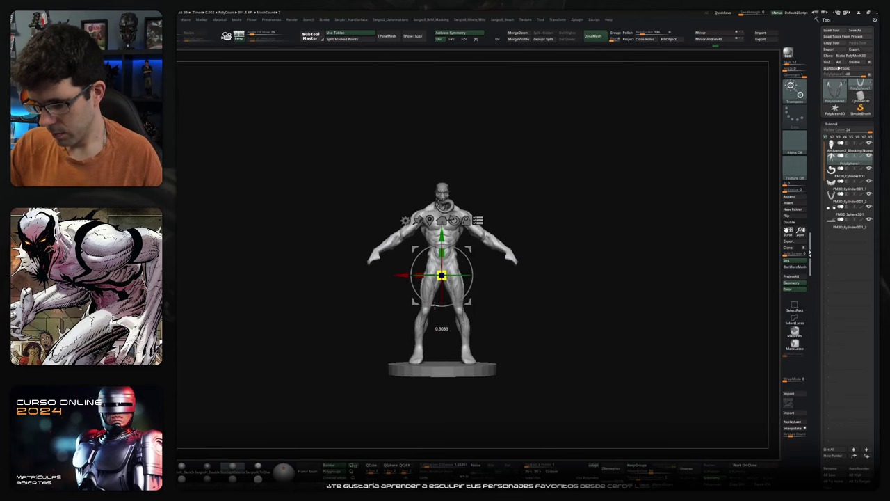
{"action": "key", "text": "q"}
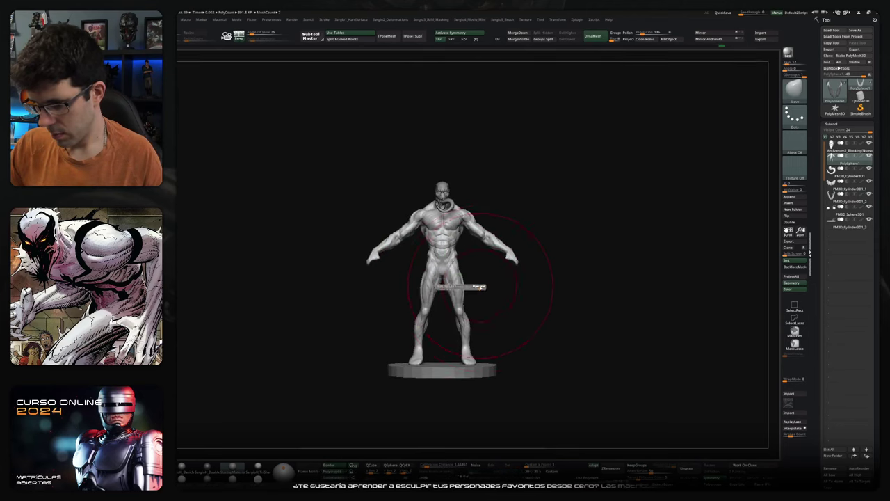
{"action": "key", "text": "f"}
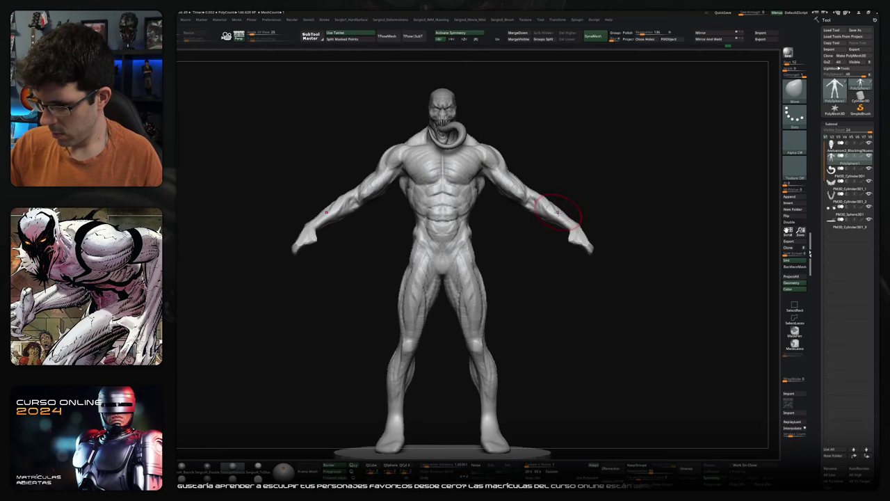
{"action": "left_click_drag", "start_coordinate": [521, 228], "coordinate": [521, 267], "text": "alt"}
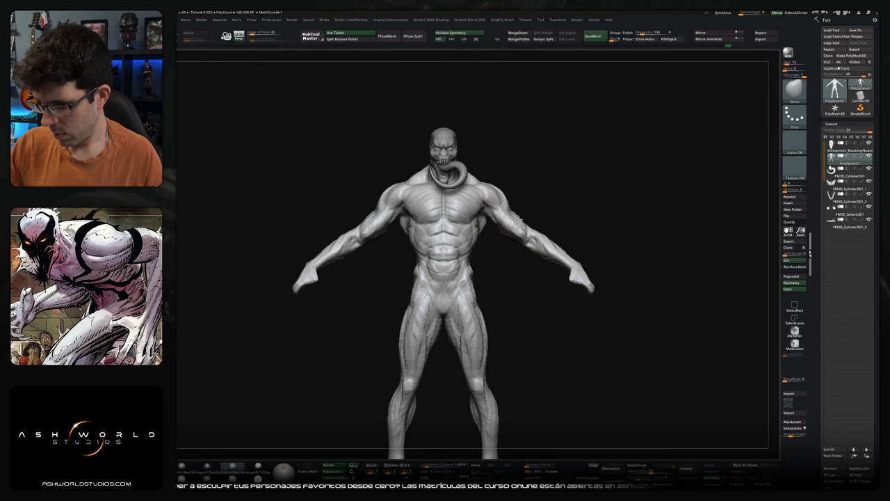
{"action": "left_click_drag", "start_coordinate": [512, 264], "coordinate": [441, 265]}
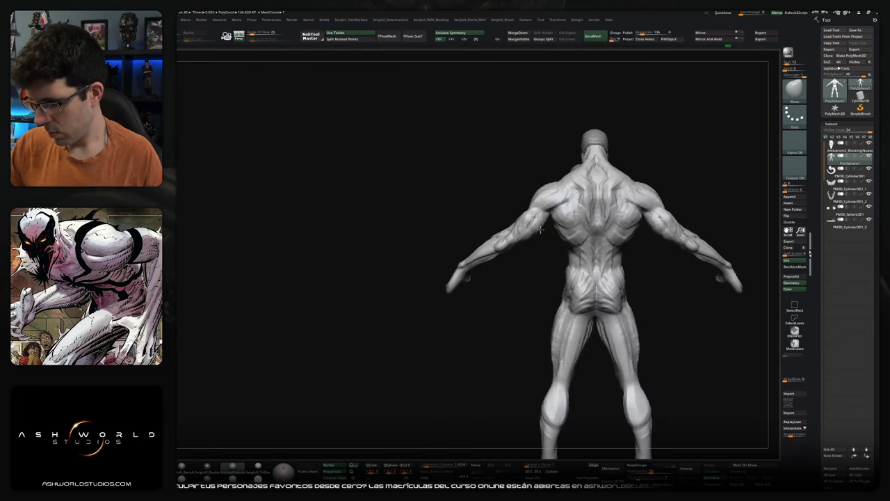
{"action": "left_click_drag", "start_coordinate": [498, 260], "coordinate": [482, 271]}
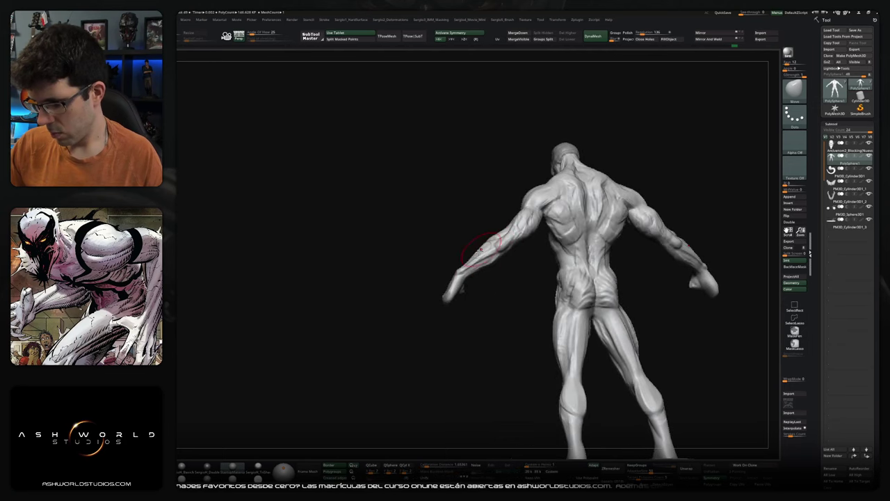
{"action": "mouse_move", "coordinate": [499, 259]}
{"action": "left_mouse_down"}
{"action": "mouse_move", "coordinate": [592, 254]}
{"action": "mouse_move", "coordinate": [526, 279]}
{"action": "mouse_move", "coordinate": [553, 281]}
{"action": "mouse_move", "coordinate": [550, 259]}
{"action": "mouse_move", "coordinate": [572, 283]}
{"action": "mouse_move", "coordinate": [556, 299]}
{"action": "mouse_move", "coordinate": [588, 306]}
{"action": "left_mouse_up"}
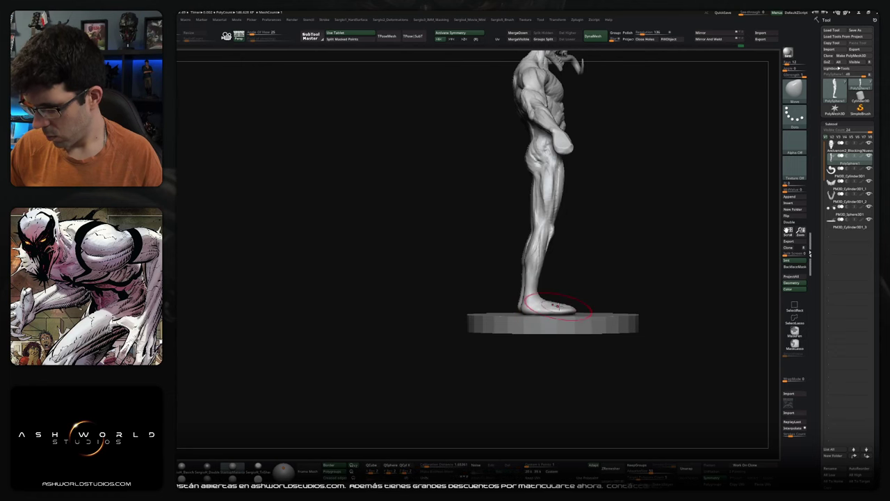
{"action": "right_click_drag", "start_coordinate": [553, 308], "coordinate": [525, 321], "text": "shift"}
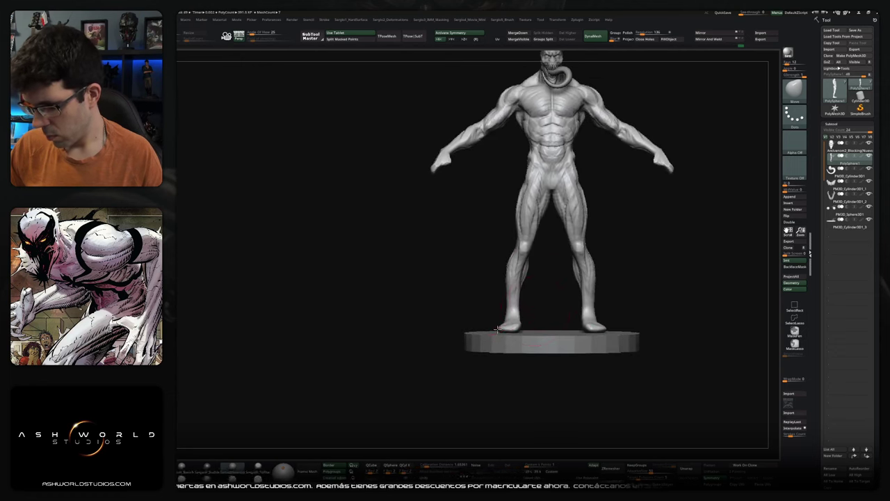
{"action": "mouse_move", "coordinate": [525, 320]}
{"action": "right_mouse_down", "text": "ctrl"}
{"action": "mouse_move", "coordinate": [545, 314]}
{"action": "mouse_move", "coordinate": [536, 328]}
{"action": "right_mouse_up", "text": "ctrl"}
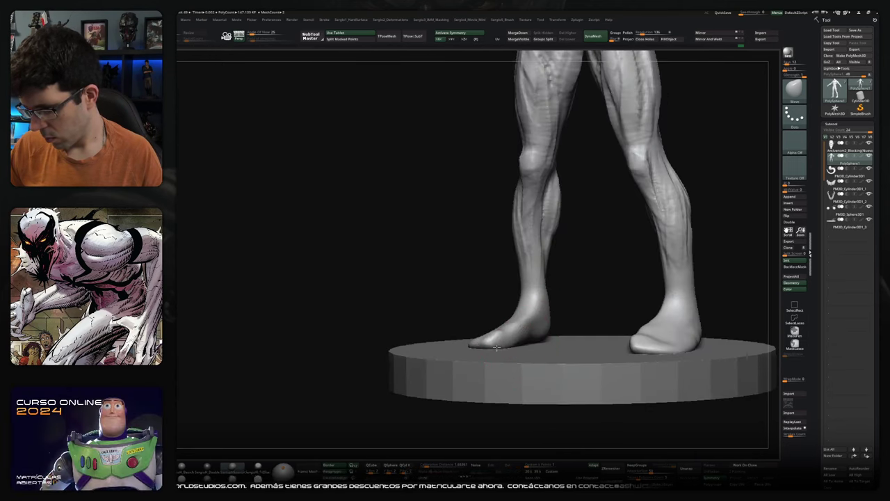
{"action": "right_click_drag", "start_coordinate": [498, 341], "coordinate": [491, 306]}
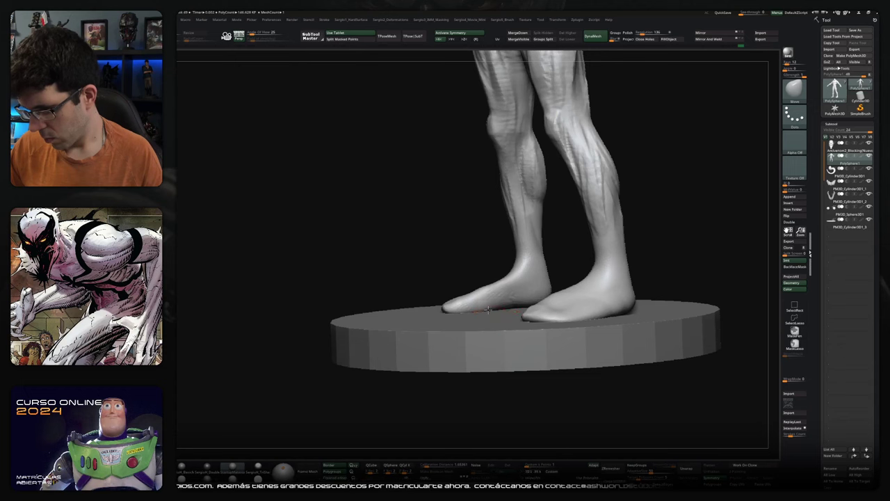
{"action": "mouse_move", "coordinate": [529, 297]}
{"action": "right_mouse_down"}
{"action": "mouse_move", "coordinate": [533, 278]}
{"action": "mouse_move", "coordinate": [497, 278]}
{"action": "mouse_move", "coordinate": [537, 265]}
{"action": "mouse_move", "coordinate": [531, 245]}
{"action": "mouse_move", "coordinate": [563, 254]}
{"action": "mouse_move", "coordinate": [520, 261]}
{"action": "mouse_move", "coordinate": [563, 272]}
{"action": "right_mouse_up"}
{"action": "key", "text": "b"}
{"action": "key", "text": "c"}
{"action": "key", "text": "b"}
{"action": "mouse_move", "coordinate": [502, 260]}
{"action": "right_mouse_down"}
{"action": "mouse_move", "coordinate": [511, 258]}
{"action": "mouse_move", "coordinate": [495, 259]}
{"action": "right_mouse_up"}
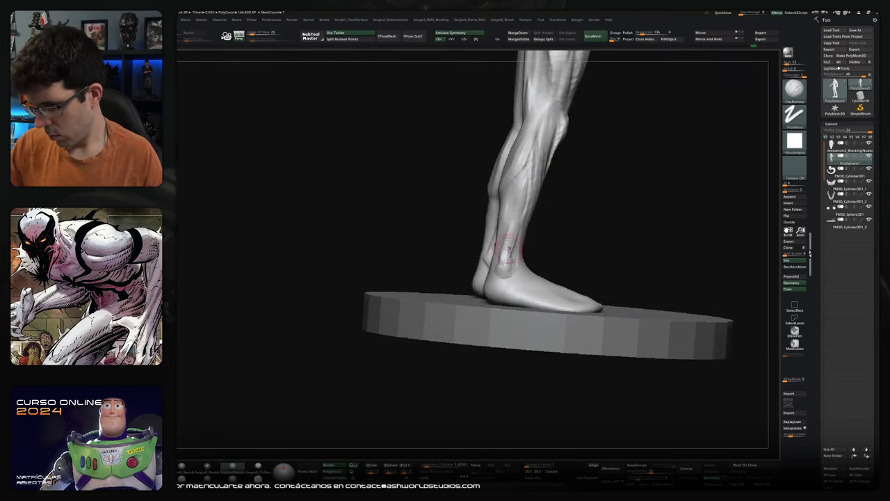
{"action": "right_click_drag", "start_coordinate": [518, 284], "coordinate": [577, 272]}
{"action": "mouse_move", "coordinate": [586, 311]}
{"action": "right_mouse_down"}
{"action": "mouse_move", "coordinate": [567, 254]}
{"action": "mouse_move", "coordinate": [564, 297]}
{"action": "right_mouse_up"}
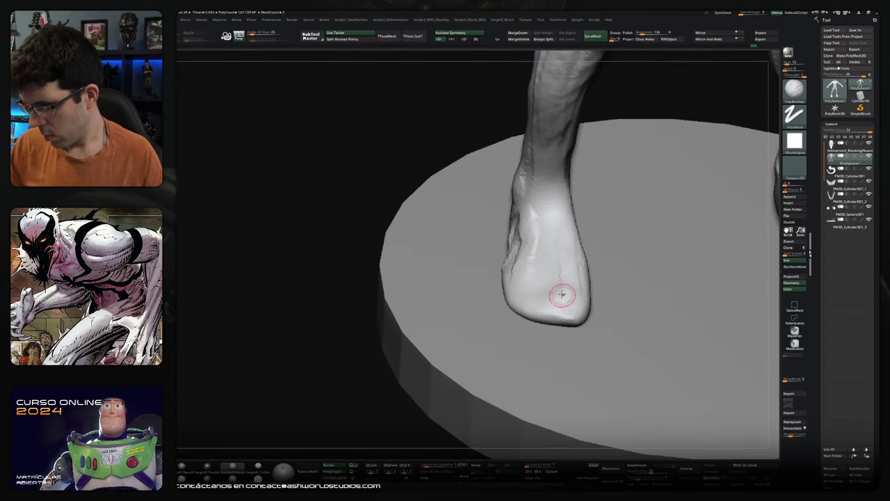
{"action": "key", "text": "ctrl+shift"}
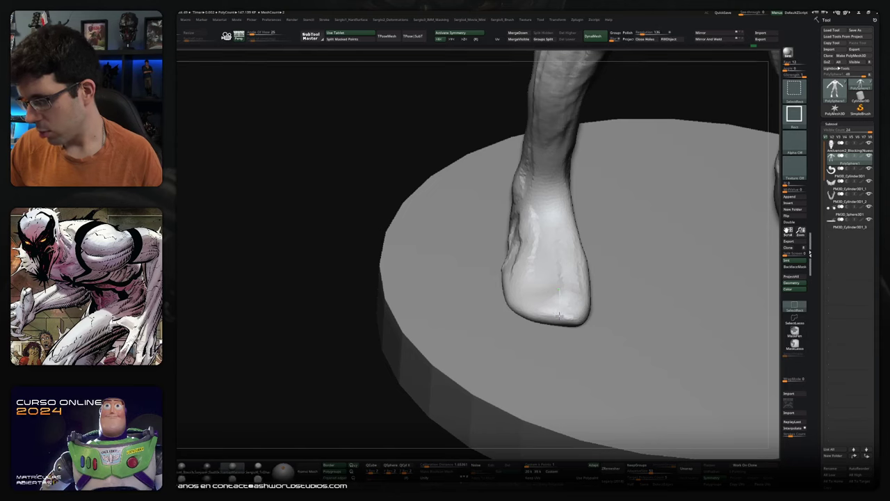
{"action": "left_click", "coordinate": [560, 306], "text": "ctrl+shift"}
{"action": "right_click_drag", "start_coordinate": [556, 309], "coordinate": [556, 318]}
{"action": "left_click", "coordinate": [558, 317], "text": "ctrl+shift"}
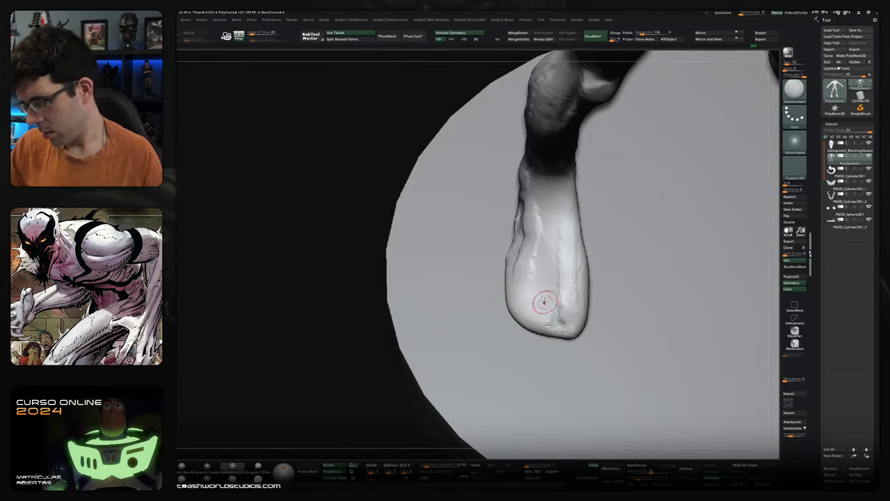
{"action": "mouse_move", "coordinate": [527, 333]}
{"action": "right_mouse_down"}
{"action": "mouse_move", "coordinate": [560, 311]}
{"action": "mouse_move", "coordinate": [547, 328]}
{"action": "mouse_move", "coordinate": [542, 313]}
{"action": "mouse_move", "coordinate": [552, 304]}
{"action": "mouse_move", "coordinate": [564, 348]}
{"action": "mouse_move", "coordinate": [547, 373]}
{"action": "mouse_move", "coordinate": [533, 330]}
{"action": "mouse_move", "coordinate": [577, 279]}
{"action": "right_mouse_up"}
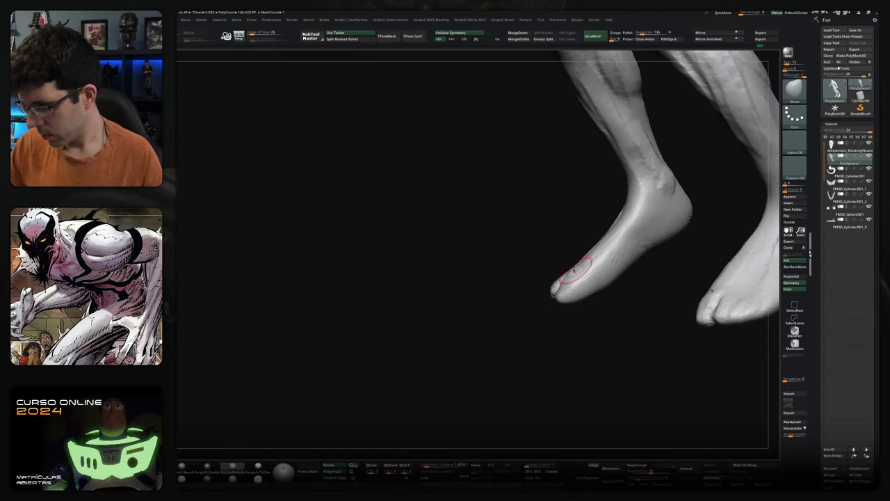
{"action": "mouse_move", "coordinate": [557, 288]}
{"action": "right_mouse_down"}
{"action": "mouse_move", "coordinate": [566, 280]}
{"action": "mouse_move", "coordinate": [564, 251]}
{"action": "mouse_move", "coordinate": [533, 308]}
{"action": "mouse_move", "coordinate": [543, 265]}
{"action": "right_mouse_up"}
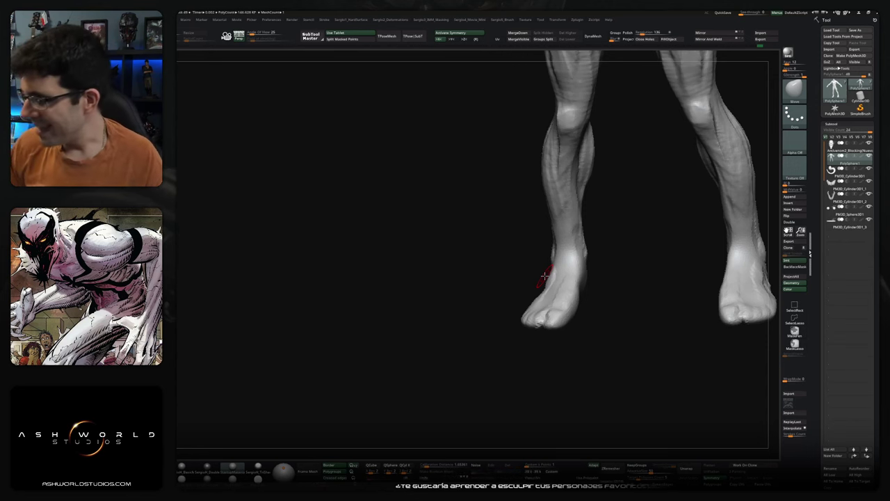
Append a Plane3D subtool and frame it in a straight front-on view
{"action": "left_click", "coordinate": [792, 197]}
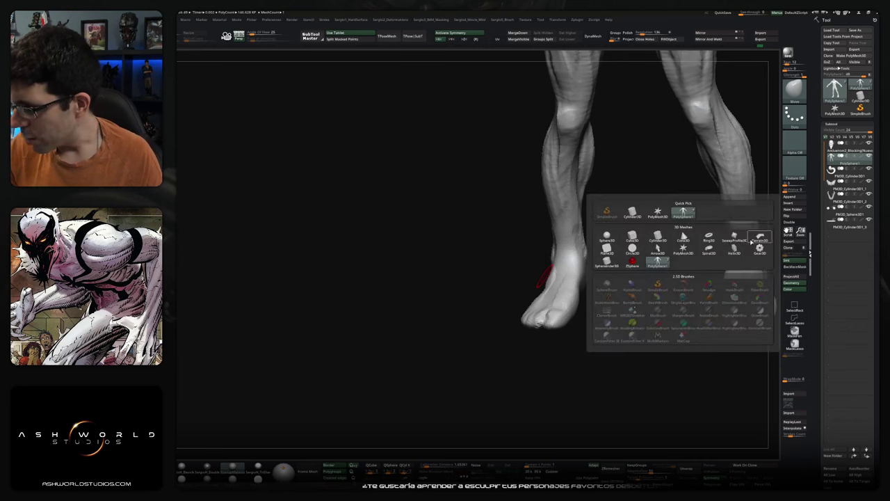
{"action": "left_click", "coordinate": [614, 252]}
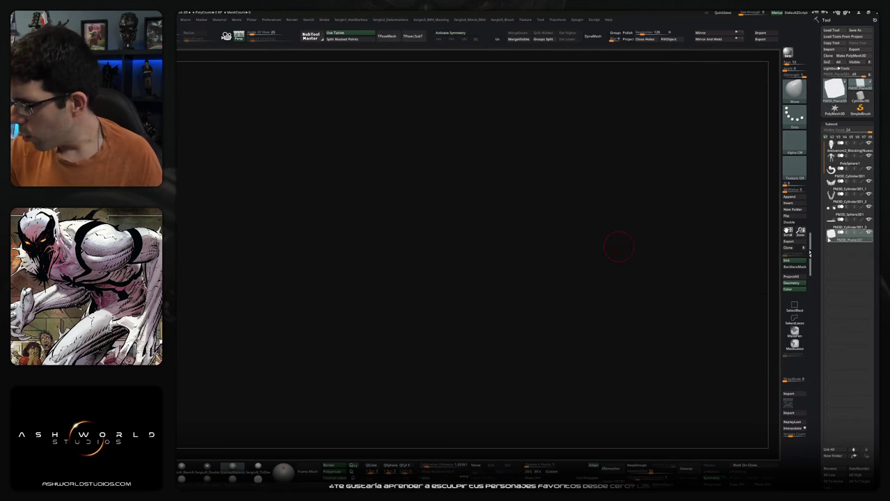
{"action": "key", "text": "f"}
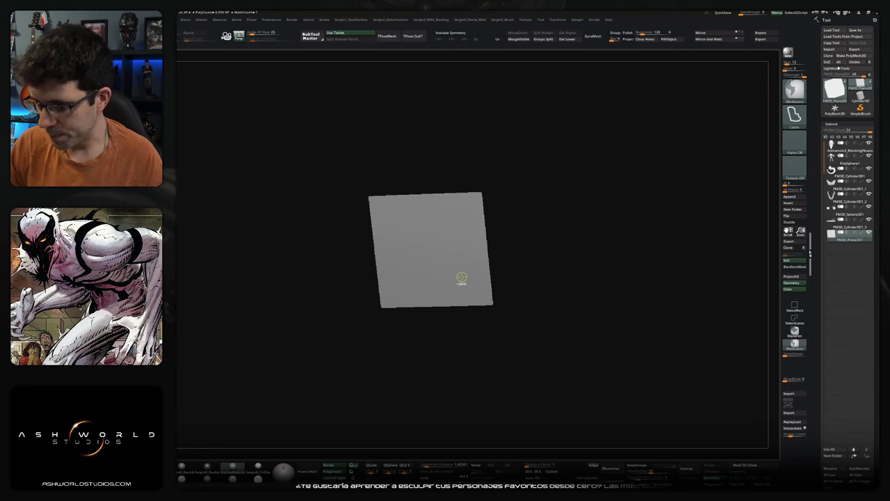
{"action": "mouse_move", "coordinate": [449, 271]}
{"action": "left_mouse_down", "text": "shift"}
{"action": "mouse_move", "coordinate": [450, 253]}
{"action": "mouse_move", "coordinate": [551, 274]}
{"action": "left_mouse_up", "text": "shift"}
{"action": "key", "text": "f"}
Sculpt a vertical and a horizontal ClayBuildup ridge as the graph axes
{"action": "key", "text": "b"}
{"action": "key", "text": "s"}
{"action": "key", "text": "t"}
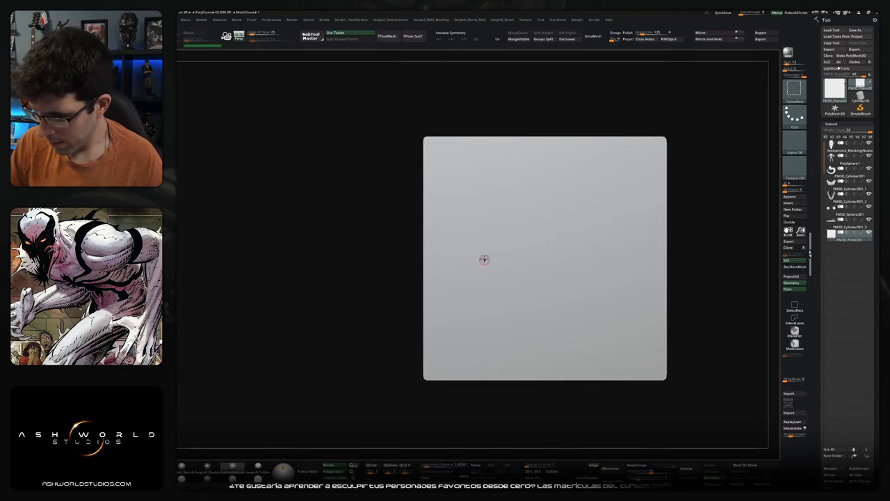
{"action": "left_click_drag", "start_coordinate": [496, 232], "coordinate": [470, 170], "text": "alt"}
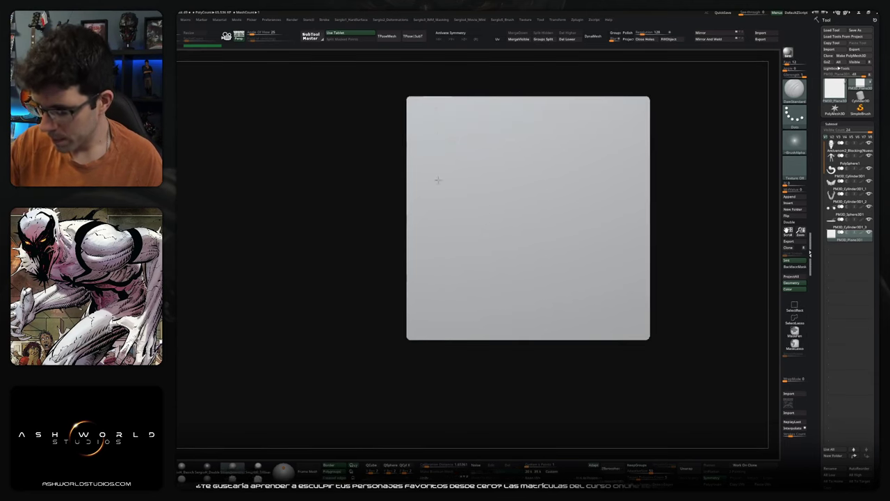
{"action": "key", "text": "b"}
{"action": "key", "text": "c"}
{"action": "key", "text": "b"}
{"action": "mouse_move", "coordinate": [439, 118]}
{"action": "left_mouse_down"}
{"action": "mouse_move", "coordinate": [438, 298]}
{"action": "mouse_move", "coordinate": [620, 300]}
{"action": "left_mouse_up"}
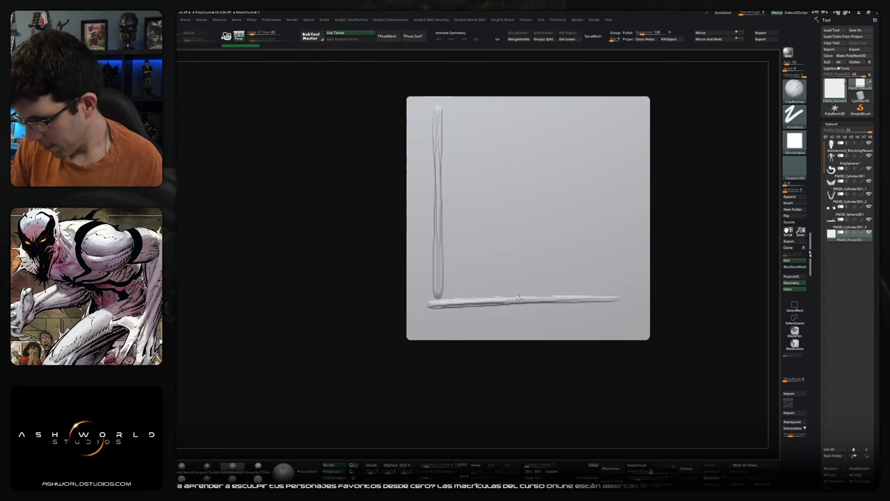
{"action": "left_click_drag", "start_coordinate": [486, 300], "coordinate": [629, 301]}
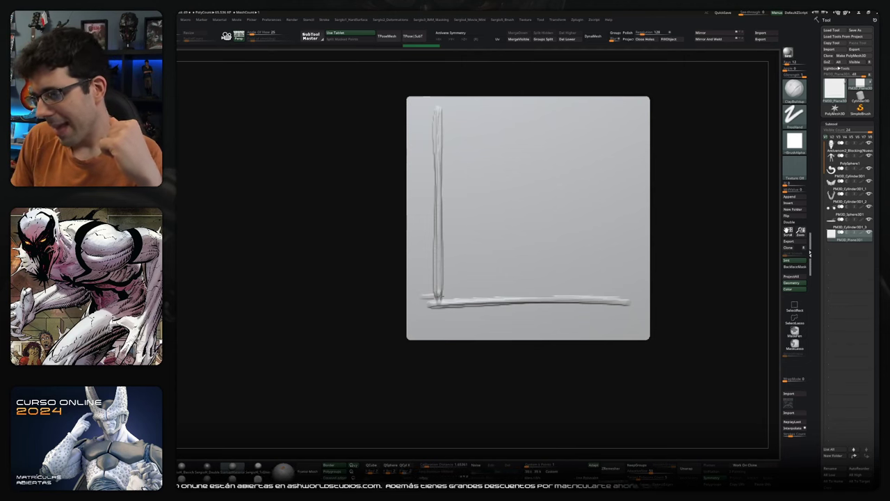
Sculpt a curve rising from the origin and letter labels beside both axes
{"action": "left_click_drag", "start_coordinate": [428, 298], "coordinate": [633, 124]}
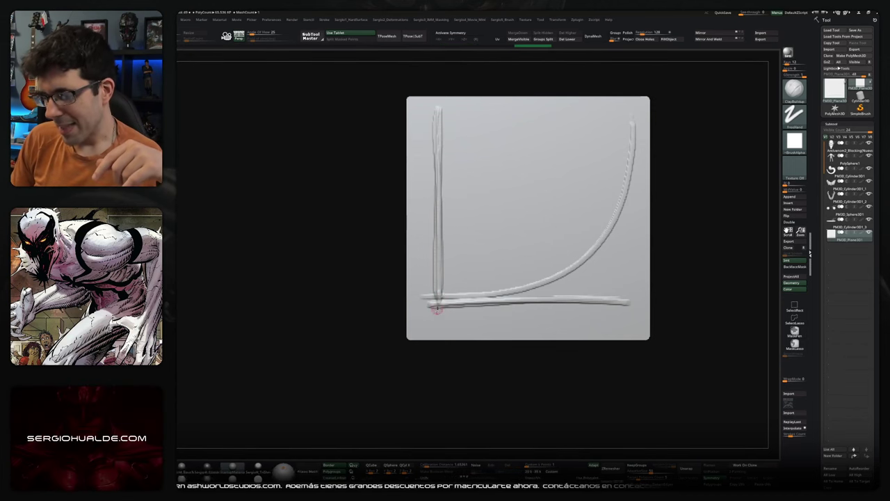
{"action": "mouse_move", "coordinate": [597, 314]}
{"action": "left_mouse_down"}
{"action": "mouse_move", "coordinate": [618, 321]}
{"action": "mouse_move", "coordinate": [639, 310]}
{"action": "left_mouse_up"}
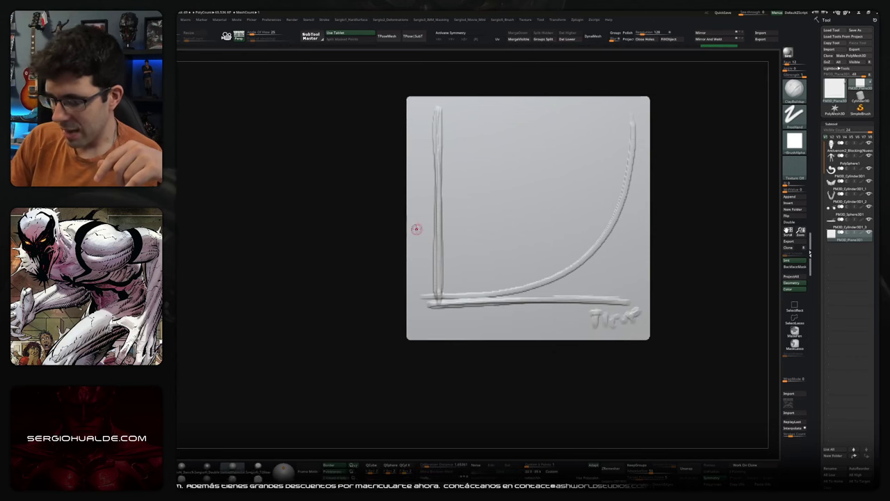
{"action": "left_click_drag", "start_coordinate": [451, 111], "coordinate": [464, 116]}
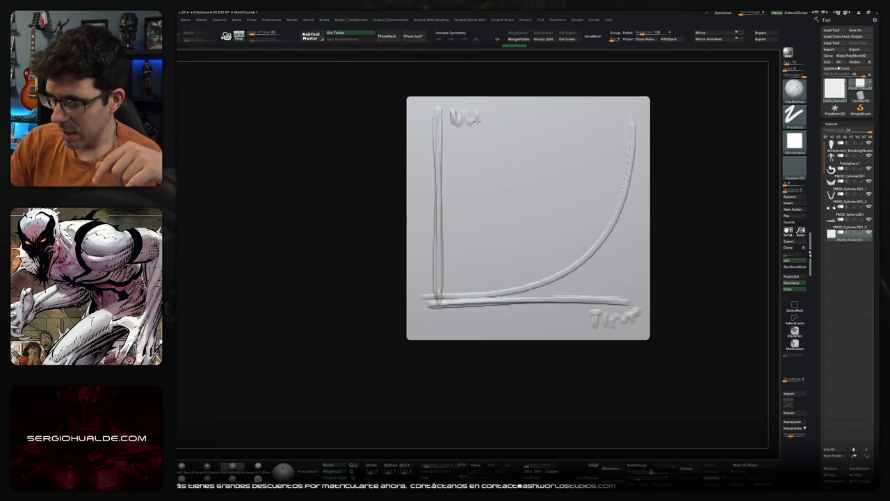
{"action": "left_click_drag", "start_coordinate": [491, 123], "coordinate": [499, 118]}
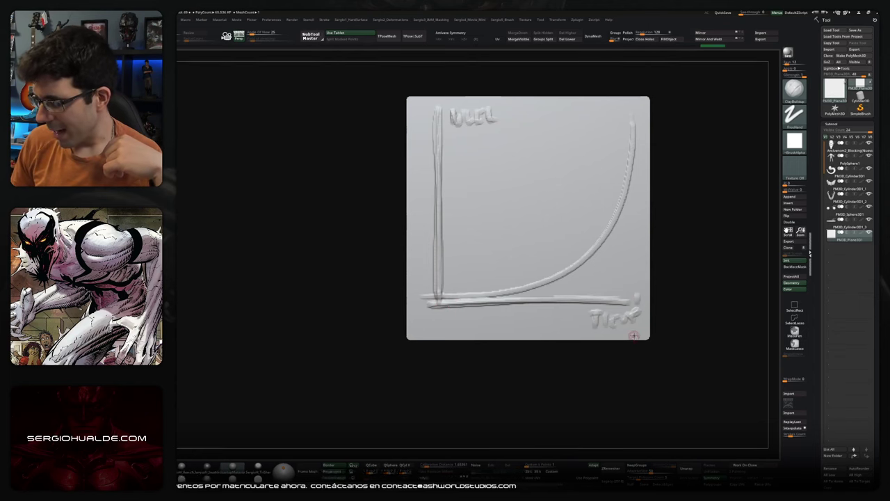
Mark a 0 at the origin and a tick under the curve, then sculpt a second curve to the top-right
{"action": "left_click_drag", "start_coordinate": [437, 325], "coordinate": [435, 325]}
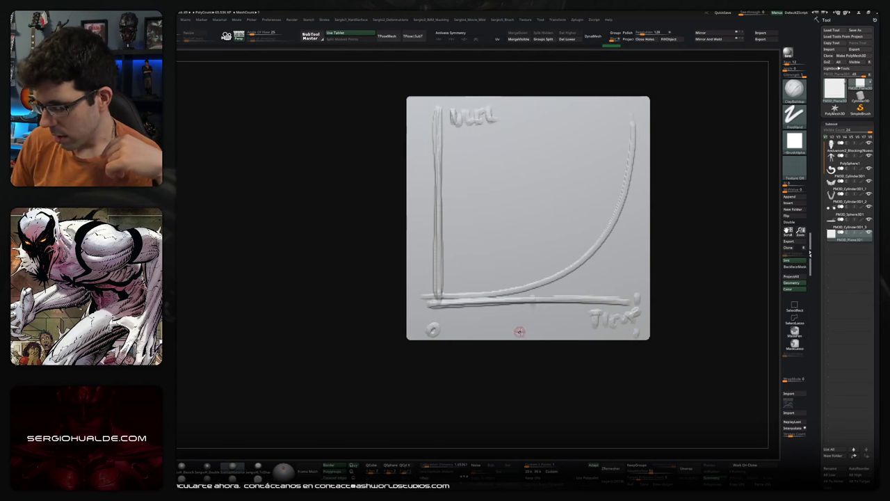
{"action": "mouse_move", "coordinate": [520, 322]}
{"action": "left_mouse_down"}
{"action": "mouse_move", "coordinate": [522, 334]}
{"action": "mouse_move", "coordinate": [536, 335]}
{"action": "left_mouse_up"}
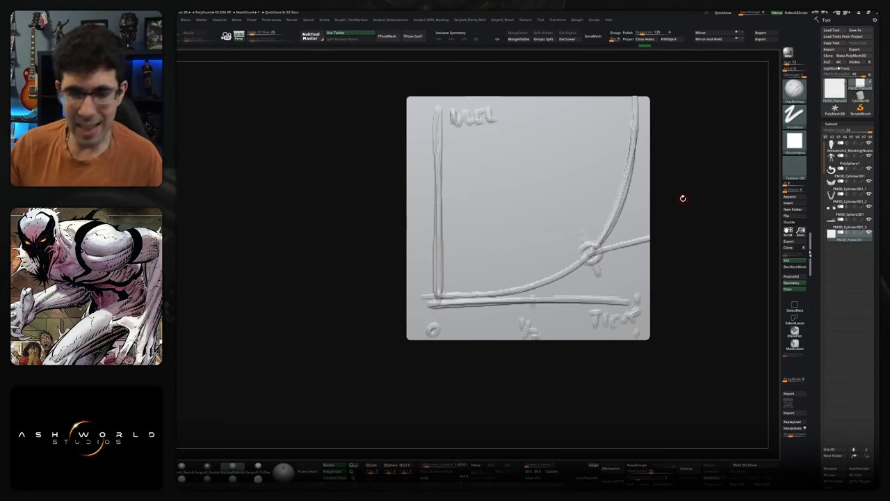
{"action": "left_click_drag", "start_coordinate": [435, 301], "coordinate": [674, 118]}
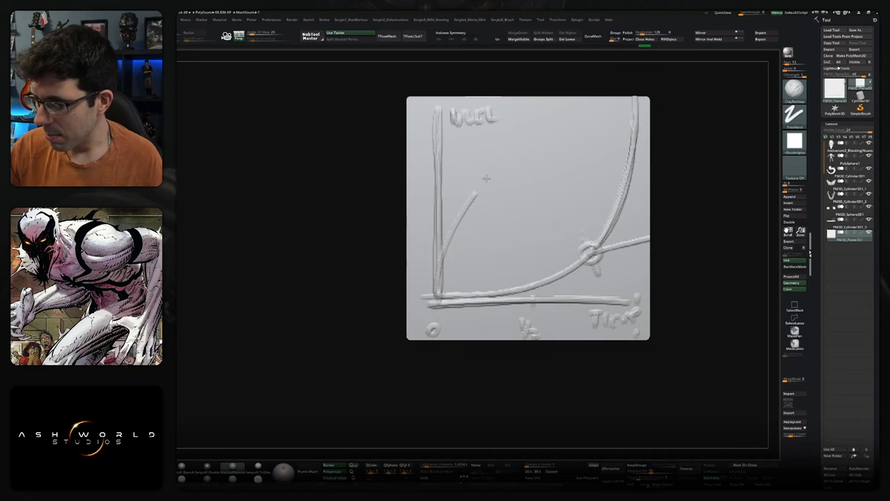
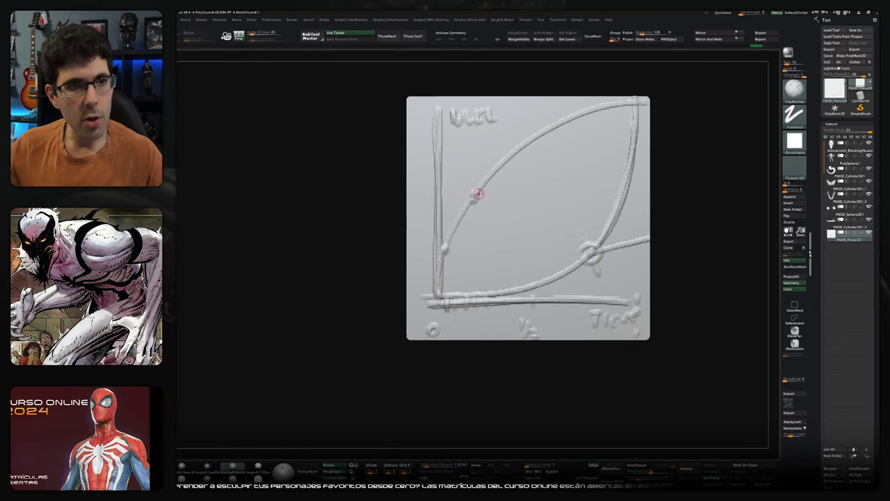
Sketch horizontal and vertical guide lines, deepen the big curve, add a second curve, and ring the origin
{"action": "mouse_move", "coordinate": [477, 195]}
{"action": "left_mouse_down"}
{"action": "mouse_move", "coordinate": [436, 197]}
{"action": "mouse_move", "coordinate": [478, 327]}
{"action": "left_mouse_up"}
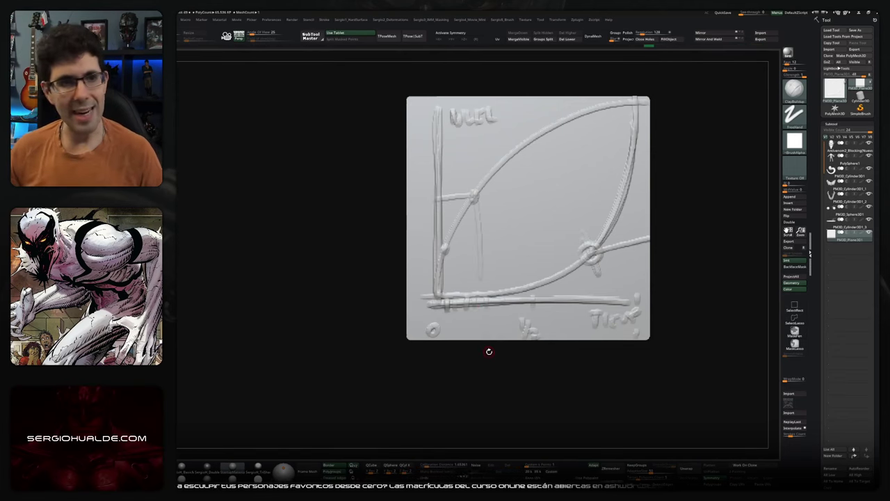
{"action": "left_click_drag", "start_coordinate": [508, 263], "coordinate": [456, 168]}
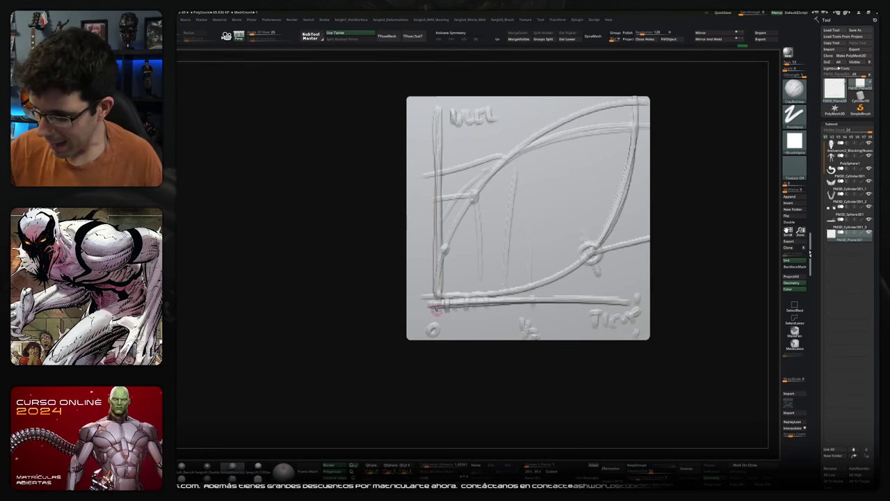
{"action": "left_click_drag", "start_coordinate": [437, 300], "coordinate": [727, 135]}
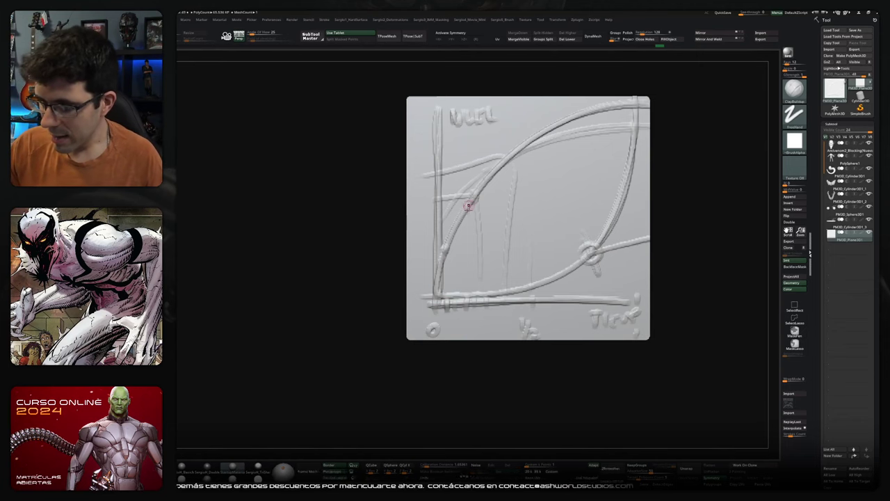
{"action": "left_click_drag", "start_coordinate": [482, 168], "coordinate": [636, 103]}
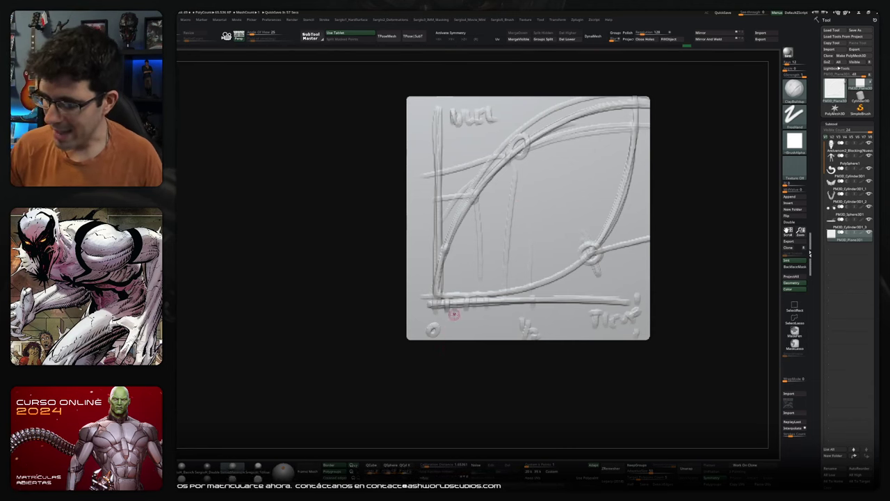
{"action": "left_click_drag", "start_coordinate": [437, 306], "coordinate": [429, 297]}
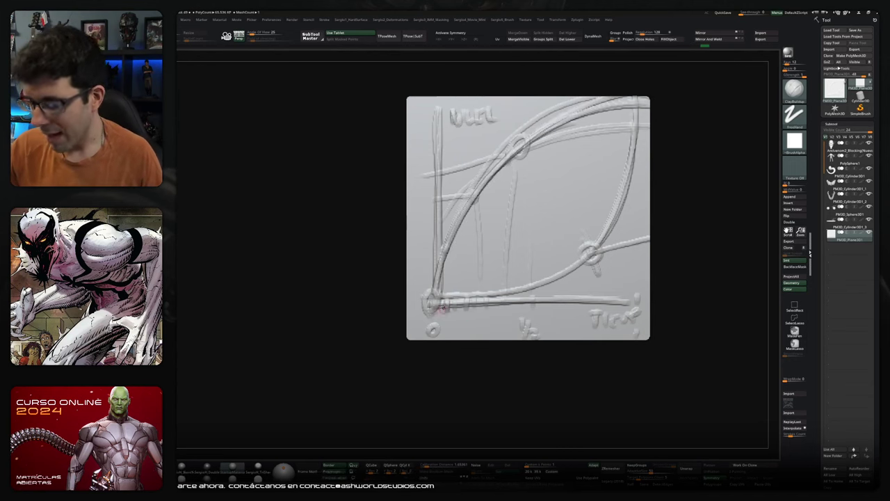
Stroke repeatedly along the origin-to-top-right curve to build a thick raised bundle
{"action": "left_click_drag", "start_coordinate": [430, 306], "coordinate": [650, 103]}
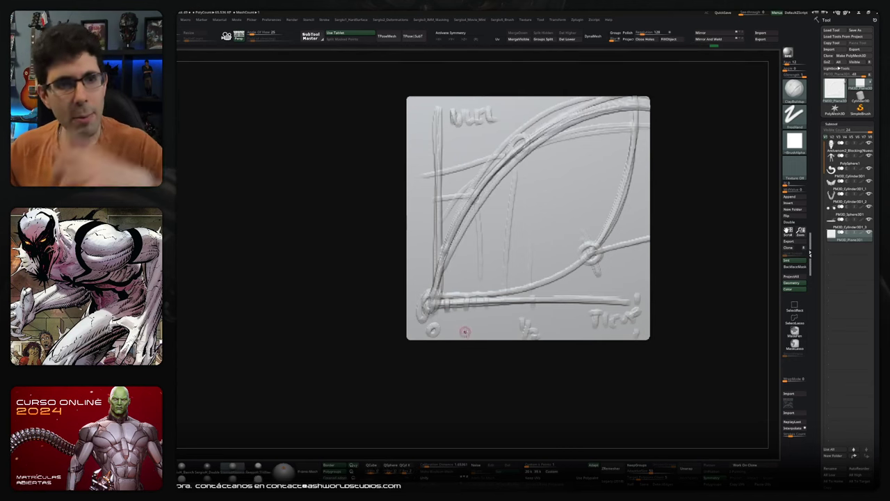
{"action": "left_click_drag", "start_coordinate": [430, 313], "coordinate": [650, 101]}
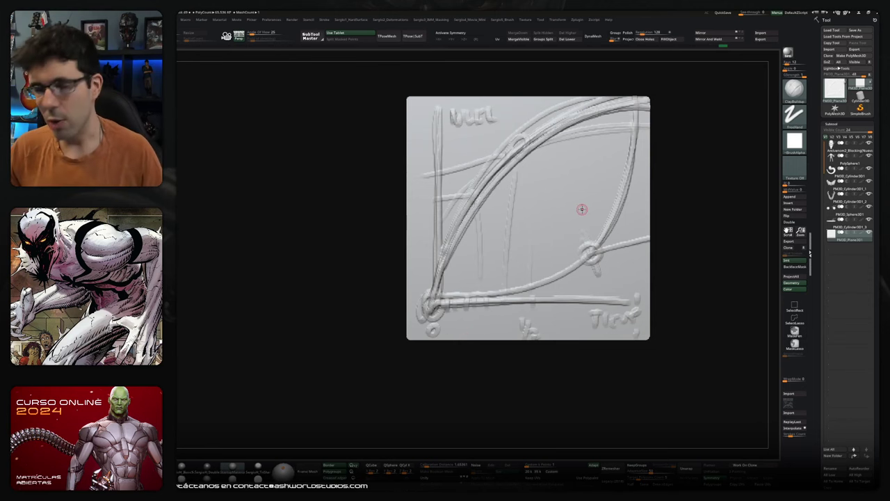
{"action": "left_click_drag", "start_coordinate": [432, 312], "coordinate": [650, 103]}
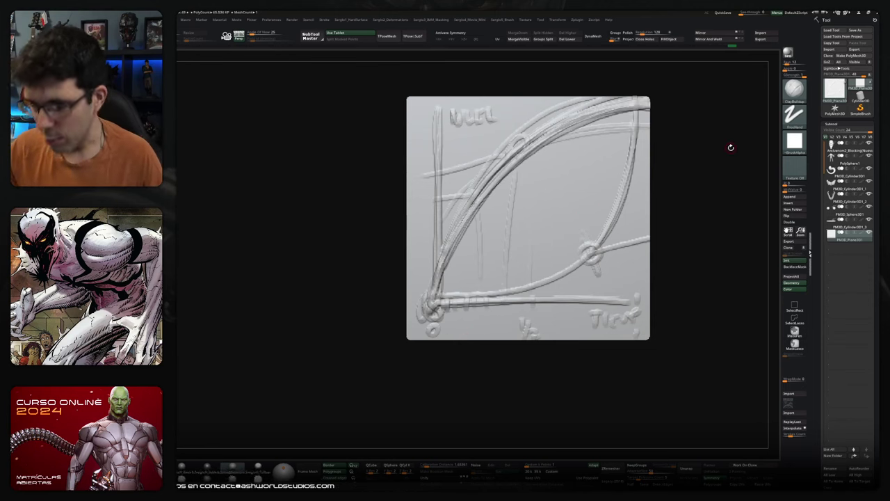
{"action": "left_click_drag", "start_coordinate": [431, 309], "coordinate": [651, 104]}
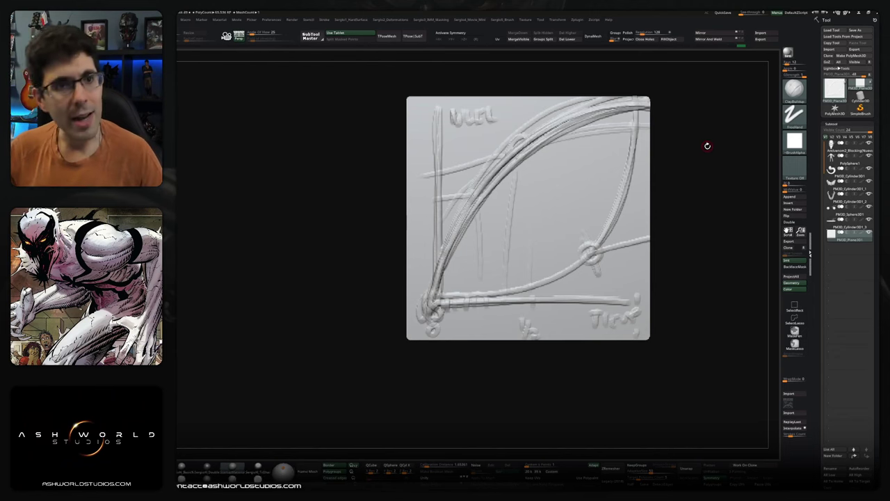
{"action": "left_click_drag", "start_coordinate": [430, 312], "coordinate": [650, 105]}
{"action": "left_click_drag", "start_coordinate": [432, 310], "coordinate": [651, 104]}
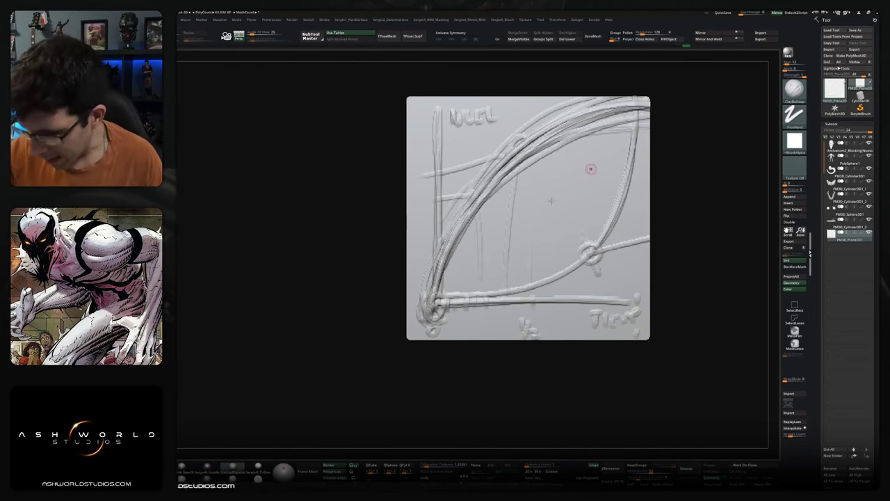
Add more strokes along the diagonal curve bundle to make it denser, especially the upper-middle
{"action": "left_click_drag", "start_coordinate": [430, 306], "coordinate": [647, 118]}
{"action": "left_click_drag", "start_coordinate": [422, 331], "coordinate": [701, 170]}
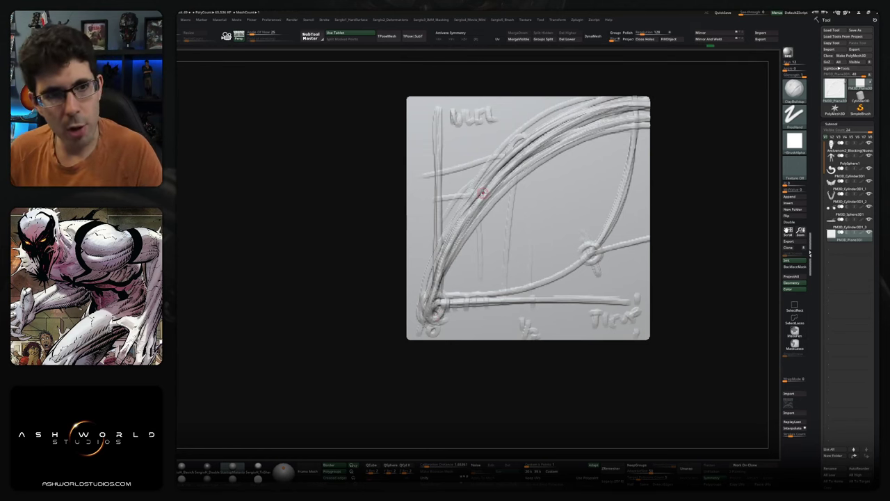
{"action": "left_click_drag", "start_coordinate": [434, 329], "coordinate": [630, 110]}
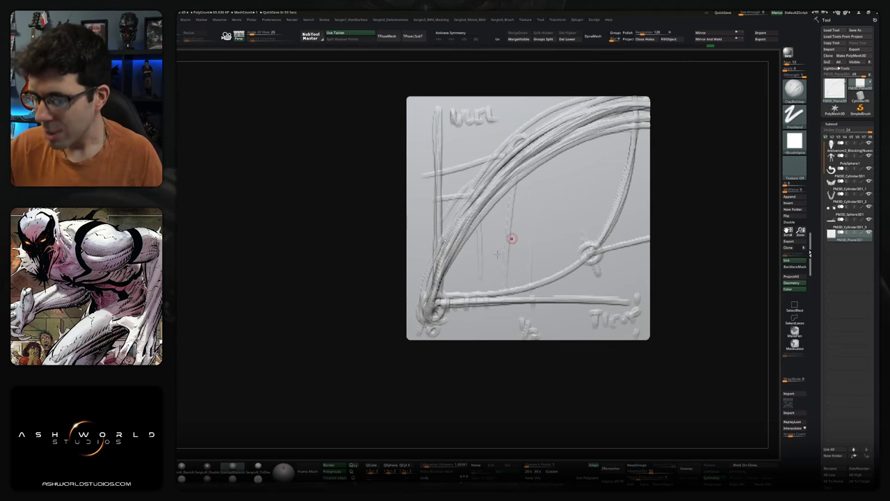
{"action": "left_click_drag", "start_coordinate": [440, 271], "coordinate": [619, 127]}
{"action": "left_click_drag", "start_coordinate": [459, 234], "coordinate": [647, 106]}
{"action": "mouse_move", "coordinate": [440, 279]}
{"action": "left_mouse_down"}
{"action": "mouse_move", "coordinate": [630, 112]}
{"action": "mouse_move", "coordinate": [581, 126]}
{"action": "mouse_move", "coordinate": [622, 110]}
{"action": "left_mouse_up"}
{"action": "left_click_drag", "start_coordinate": [439, 239], "coordinate": [620, 99]}
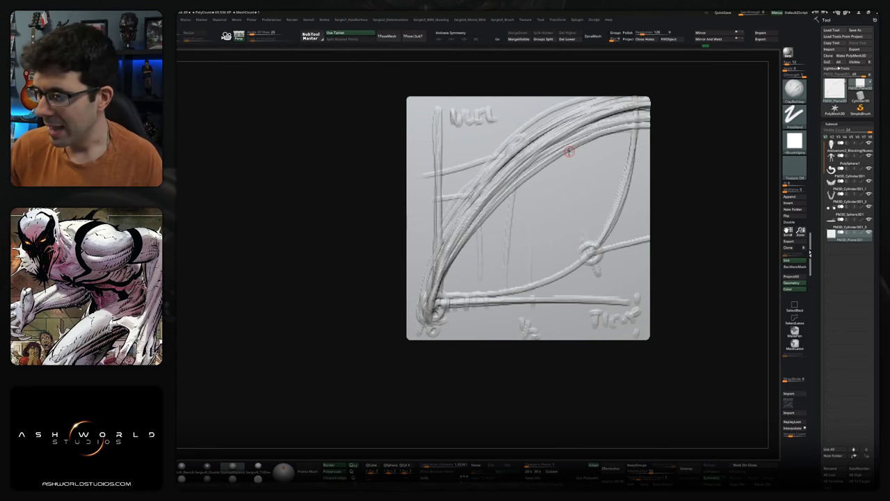
Draw swirl rings near the lower-left crossing and on the curves, then delete the PM3D_Plane3D subtool
{"action": "left_click_drag", "start_coordinate": [453, 292], "coordinate": [473, 312]}
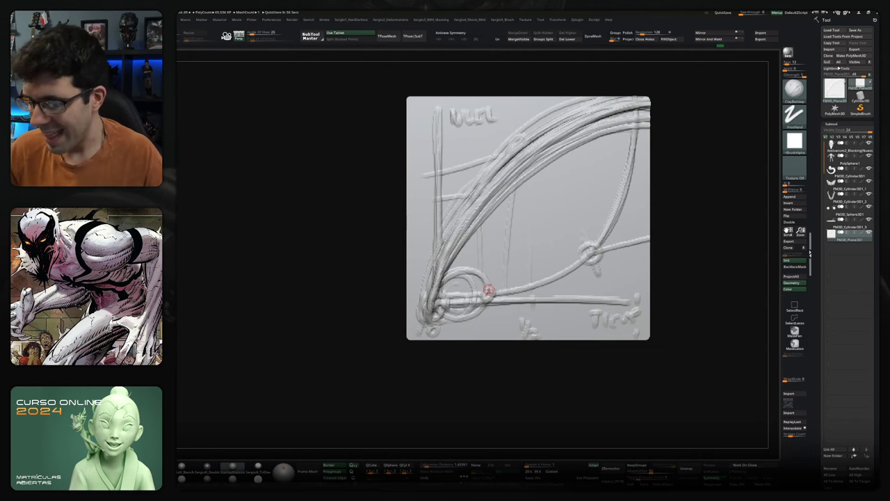
{"action": "mouse_move", "coordinate": [525, 291]}
{"action": "left_mouse_down"}
{"action": "mouse_move", "coordinate": [602, 257]}
{"action": "mouse_move", "coordinate": [588, 225]}
{"action": "mouse_move", "coordinate": [590, 258]}
{"action": "left_mouse_up"}
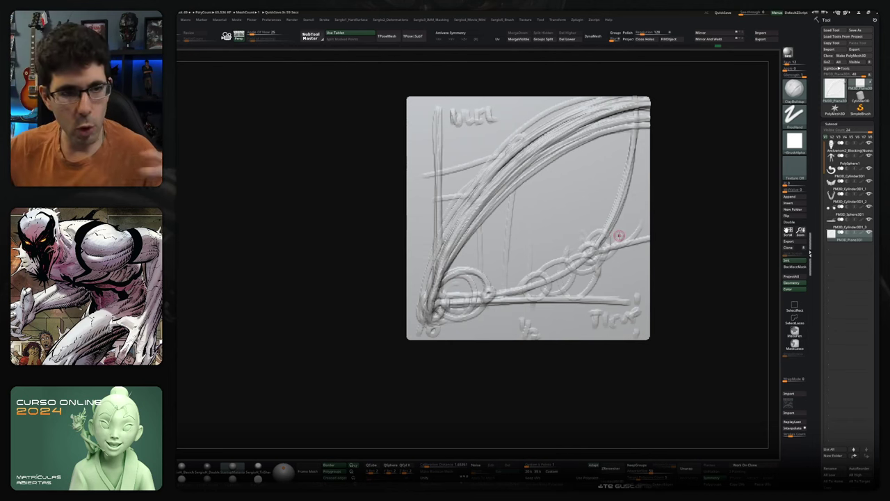
{"action": "left_click_drag", "start_coordinate": [600, 254], "coordinate": [633, 265]}
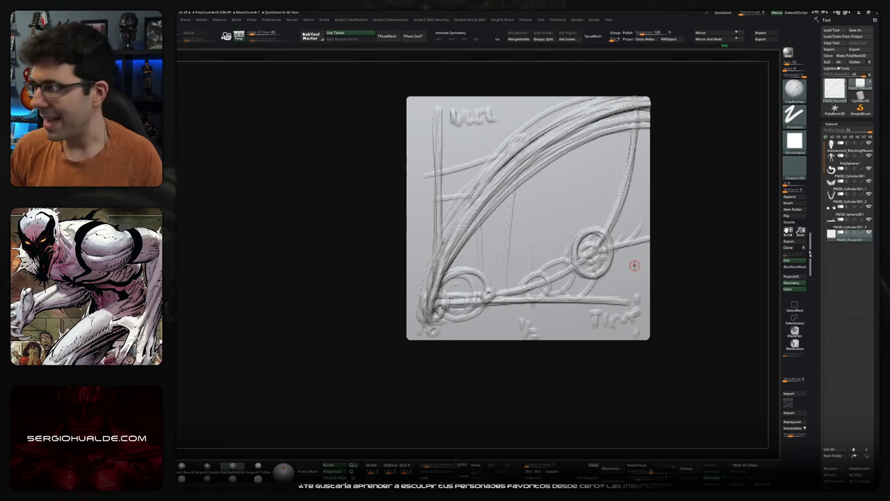
{"action": "key", "text": "ctrl+z"}
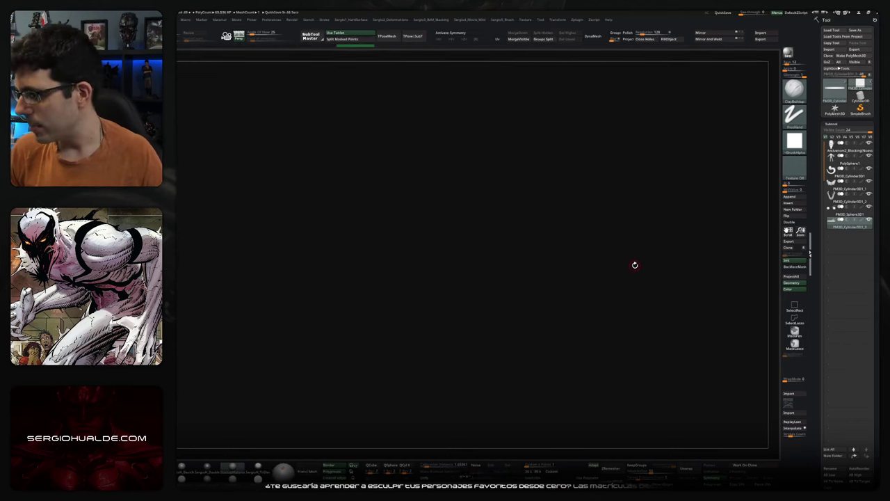
Bring the figure back with the Move brush active and view the legs front-on and three-quarter
{"action": "mouse_move", "coordinate": [635, 265]}
{"action": "left_mouse_down"}
{"action": "mouse_move", "coordinate": [540, 294]}
{"action": "mouse_move", "coordinate": [532, 195]}
{"action": "mouse_move", "coordinate": [524, 272]}
{"action": "mouse_move", "coordinate": [549, 313]}
{"action": "mouse_move", "coordinate": [535, 318]}
{"action": "mouse_move", "coordinate": [585, 255]}
{"action": "mouse_move", "coordinate": [445, 327]}
{"action": "left_mouse_up"}
{"action": "key", "text": "b"}
{"action": "key", "text": "m"}
{"action": "key", "text": "v"}
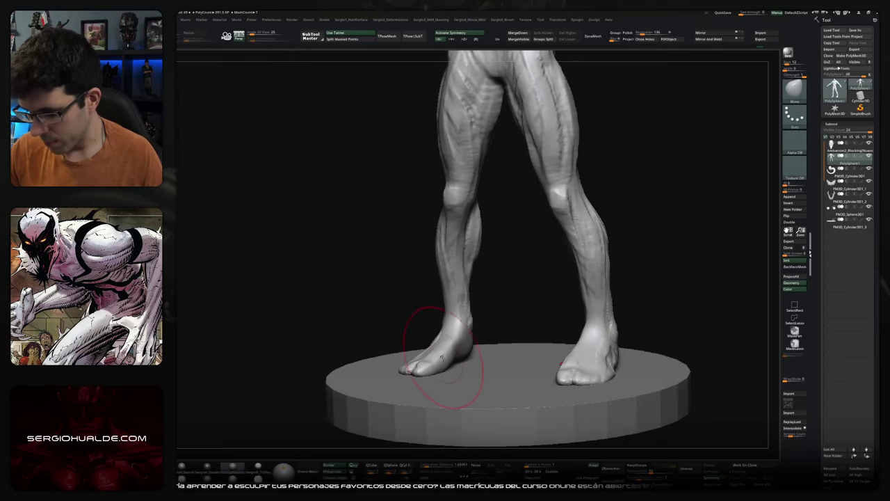
{"action": "mouse_move", "coordinate": [389, 306]}
{"action": "left_mouse_down", "text": "shift"}
{"action": "mouse_move", "coordinate": [441, 335]}
{"action": "mouse_move", "coordinate": [431, 311]}
{"action": "left_mouse_up", "text": "shift"}
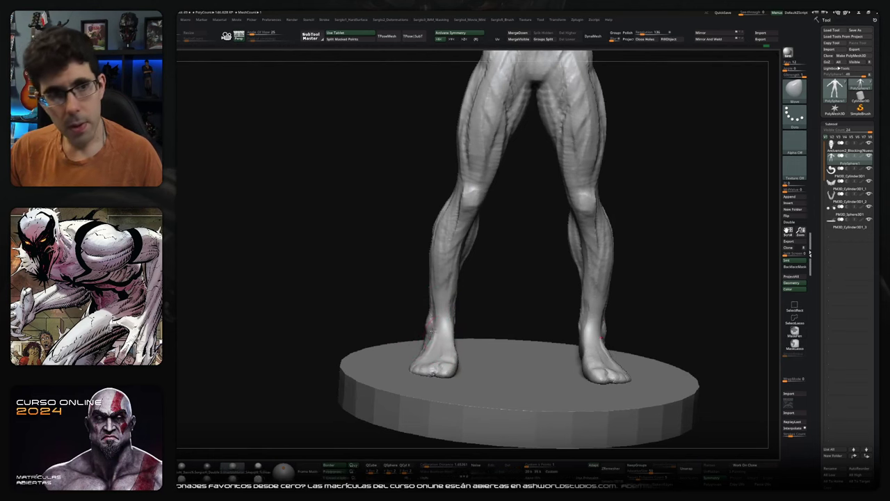
{"action": "left_click_drag", "start_coordinate": [424, 332], "coordinate": [421, 320], "text": "shift"}
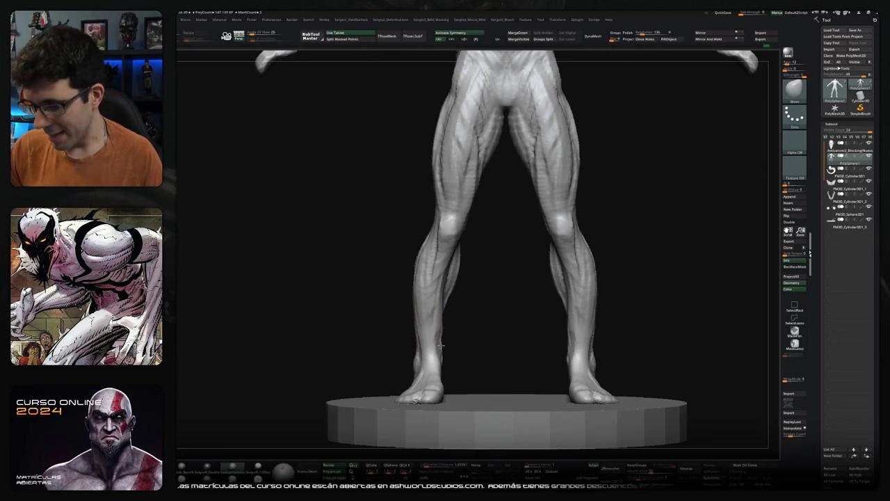
{"action": "mouse_move", "coordinate": [441, 324]}
{"action": "right_mouse_down"}
{"action": "mouse_move", "coordinate": [453, 334]}
{"action": "mouse_move", "coordinate": [452, 318]}
{"action": "mouse_move", "coordinate": [417, 383]}
{"action": "mouse_move", "coordinate": [425, 359]}
{"action": "mouse_move", "coordinate": [418, 368]}
{"action": "mouse_move", "coordinate": [445, 376]}
{"action": "mouse_move", "coordinate": [453, 338]}
{"action": "mouse_move", "coordinate": [479, 333]}
{"action": "mouse_move", "coordinate": [445, 335]}
{"action": "right_mouse_up"}
With ClayBuildup and Smooth brushes selected, inspect the legs and feet from side, back and front
{"action": "key", "text": "b"}
{"action": "key", "text": "c"}
{"action": "key", "text": "b"}
{"action": "key", "text": "shift"}
{"action": "key", "text": "d"}
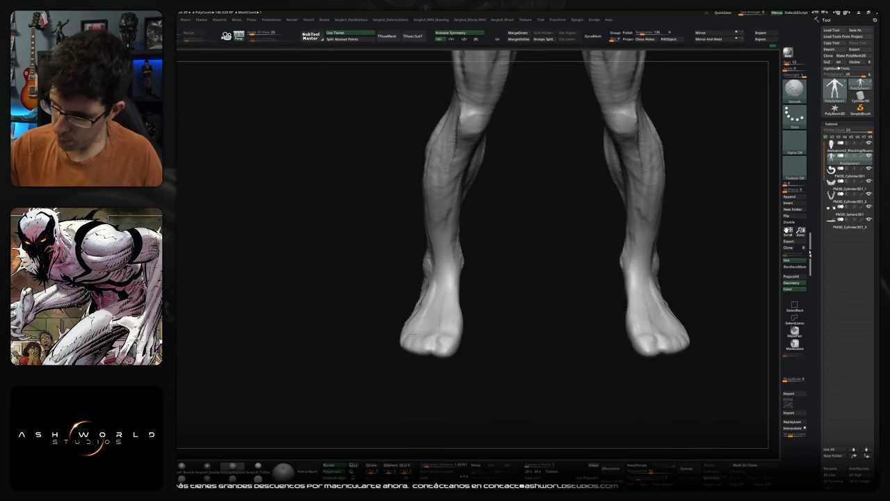
{"action": "right_click_drag", "start_coordinate": [437, 292], "coordinate": [532, 274]}
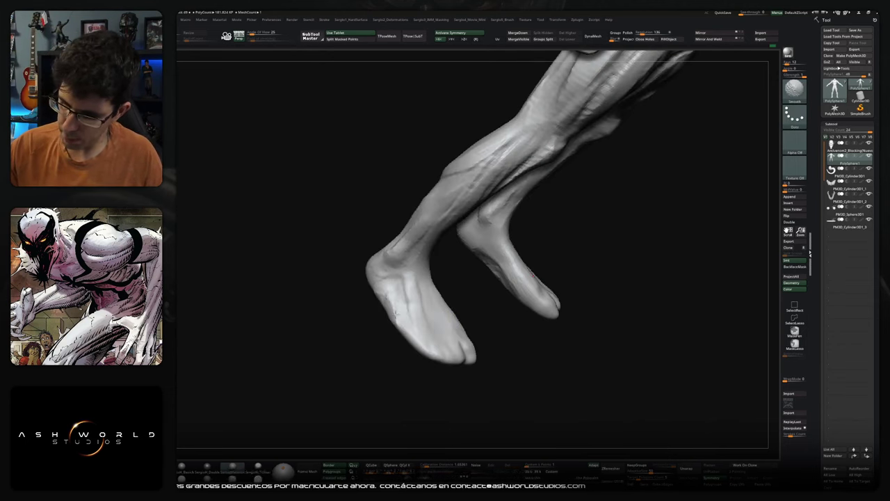
{"action": "mouse_move", "coordinate": [402, 277]}
{"action": "right_mouse_down"}
{"action": "mouse_move", "coordinate": [457, 269]}
{"action": "mouse_move", "coordinate": [438, 338]}
{"action": "right_mouse_up"}
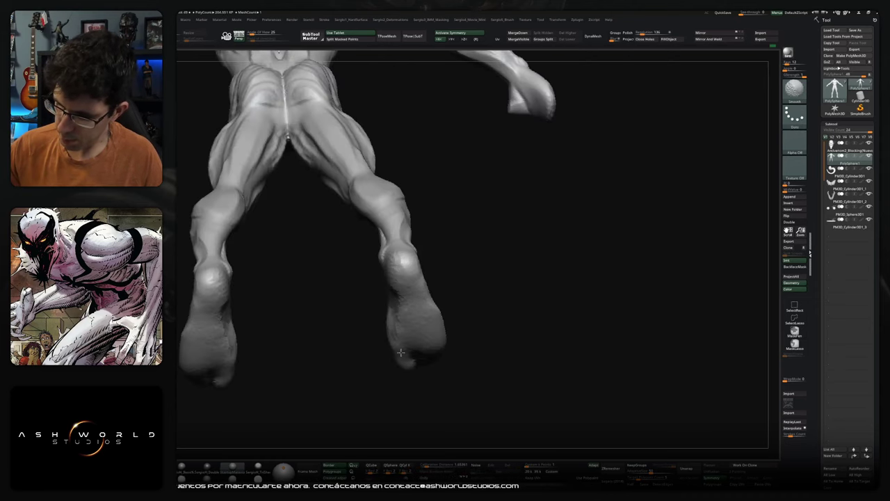
{"action": "right_click_drag", "start_coordinate": [287, 136], "coordinate": [360, 235]}
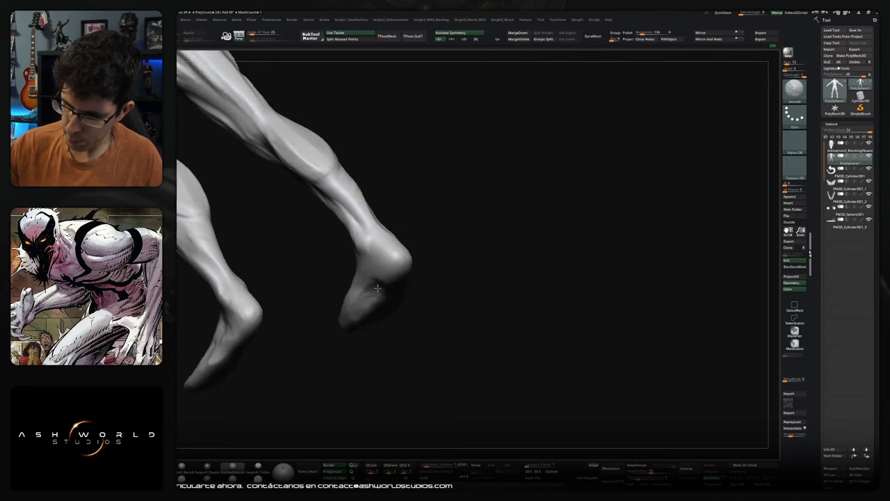
{"action": "right_click_drag", "start_coordinate": [377, 287], "coordinate": [348, 321]}
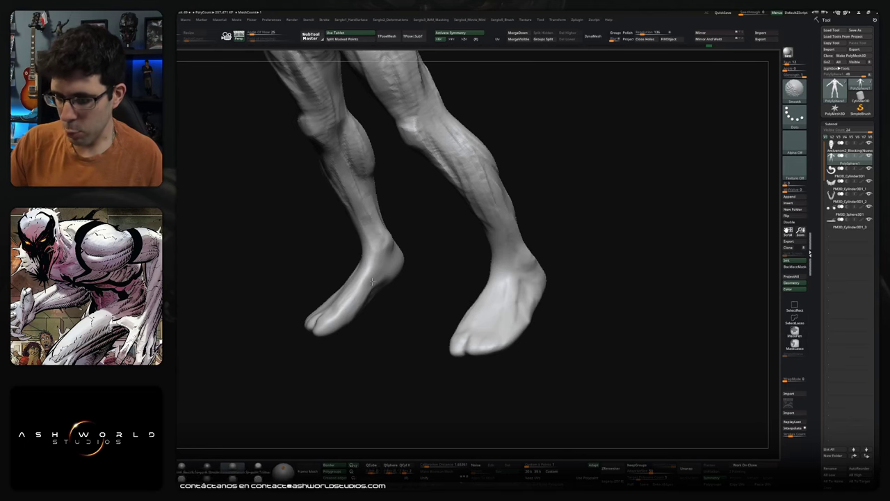
{"action": "right_click_drag", "start_coordinate": [372, 282], "coordinate": [405, 302], "text": "shift"}
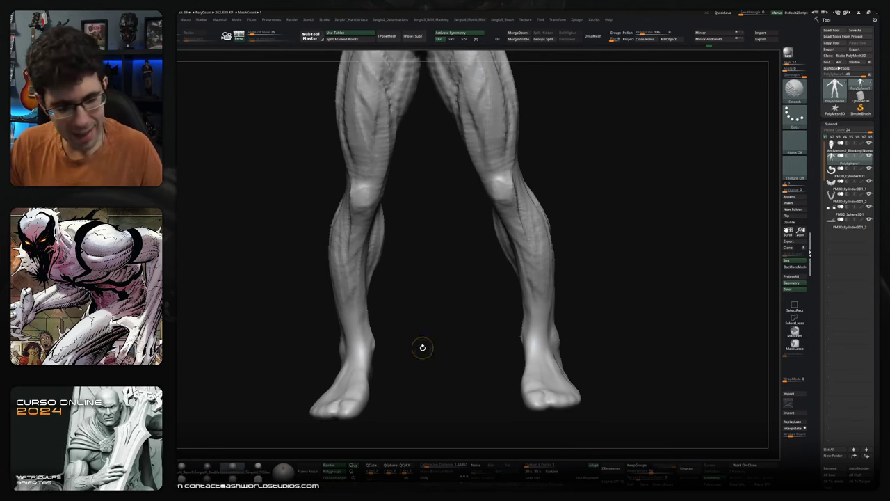
Pull back to frame the whole muscular figure, slightly from below and to the side
{"action": "mouse_move", "coordinate": [427, 366]}
{"action": "left_mouse_down", "text": "alt"}
{"action": "mouse_move", "coordinate": [519, 319]}
{"action": "mouse_move", "coordinate": [539, 246]}
{"action": "left_mouse_up", "text": "alt"}
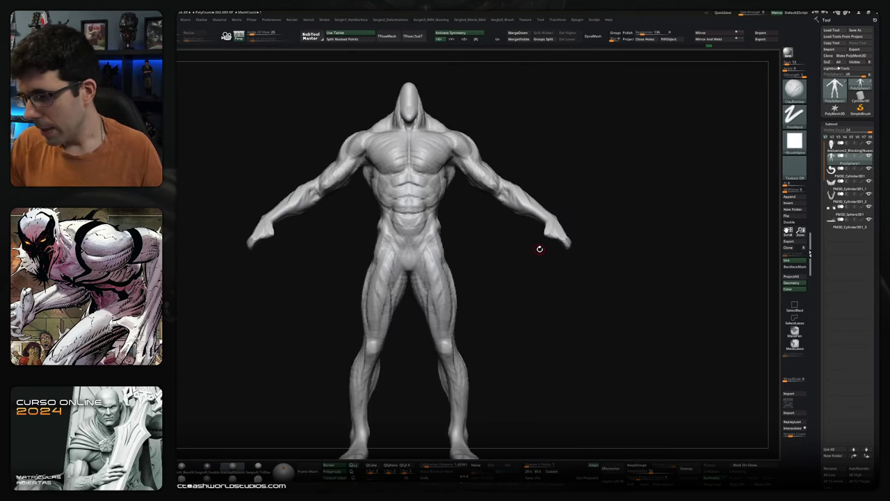
{"action": "left_click_drag", "start_coordinate": [528, 311], "coordinate": [553, 284]}
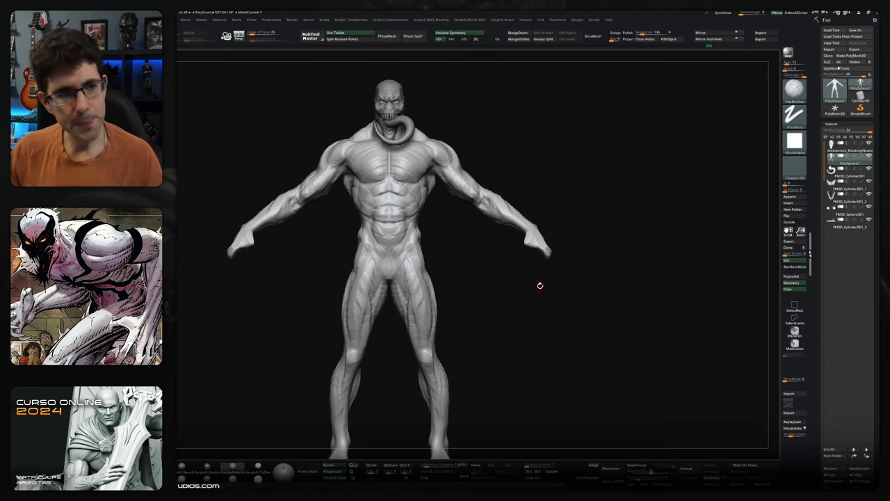
{"action": "left_click_drag", "start_coordinate": [538, 286], "coordinate": [536, 292]}
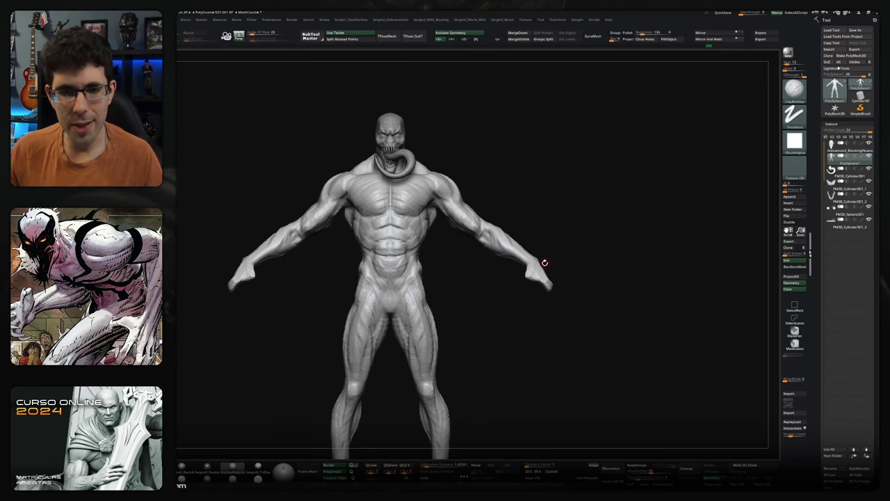
{"action": "left_click_drag", "start_coordinate": [543, 315], "coordinate": [536, 305]}
Append a Cube3D subtool and scale it with the Gizmo into a thin vertical bar beside the chest
{"action": "left_click", "coordinate": [791, 199]}
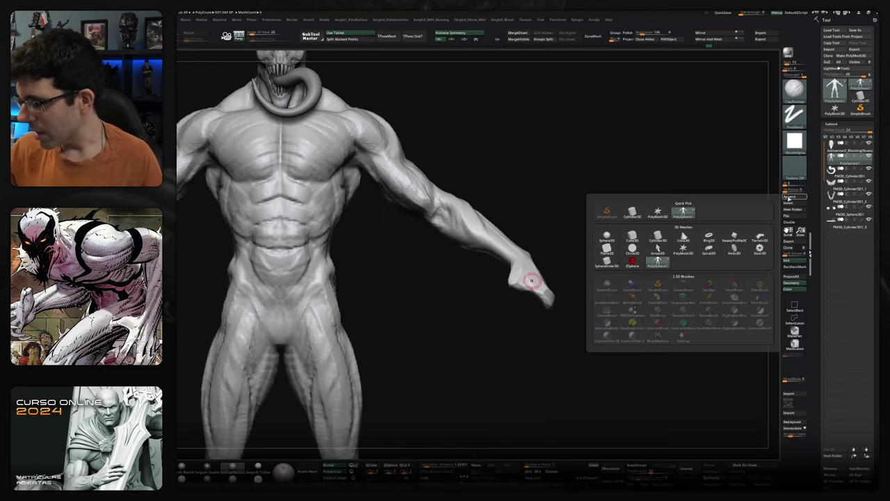
{"action": "left_click", "coordinate": [633, 244]}
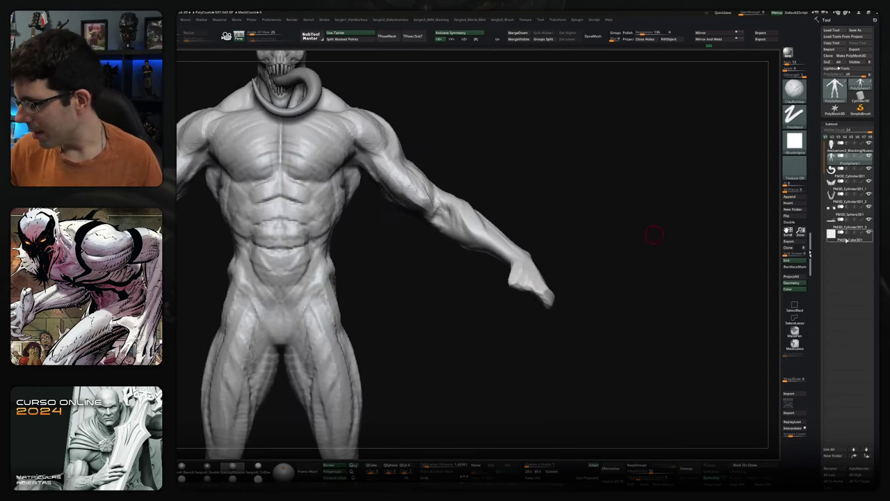
{"action": "key", "text": "f"}
{"action": "key", "text": "w"}
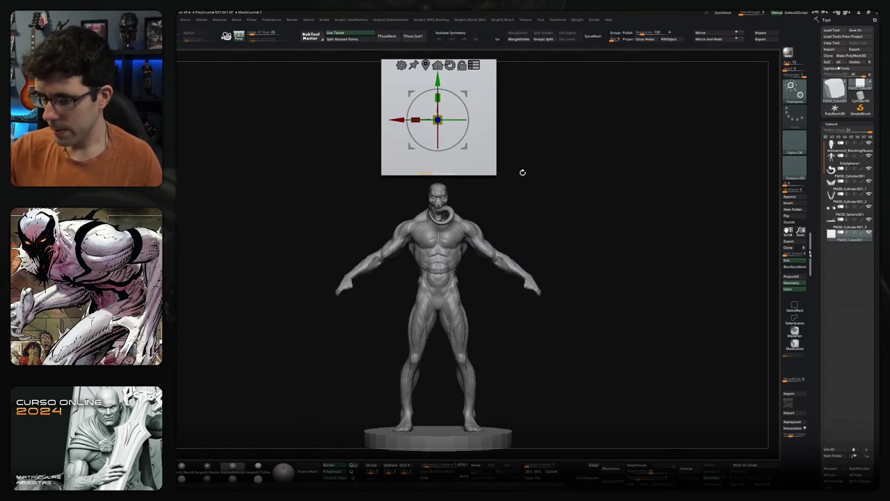
{"action": "key", "text": "f"}
{"action": "key", "text": "f"}
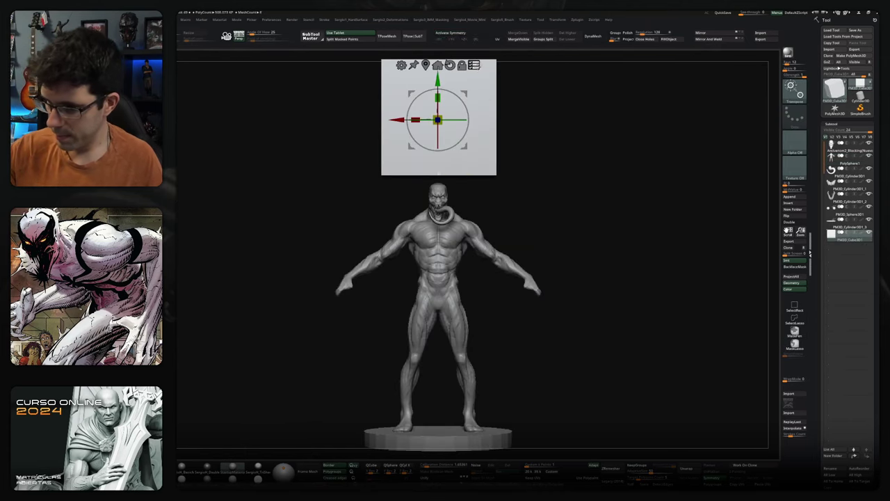
{"action": "left_click_drag", "start_coordinate": [438, 120], "coordinate": [549, 322]}
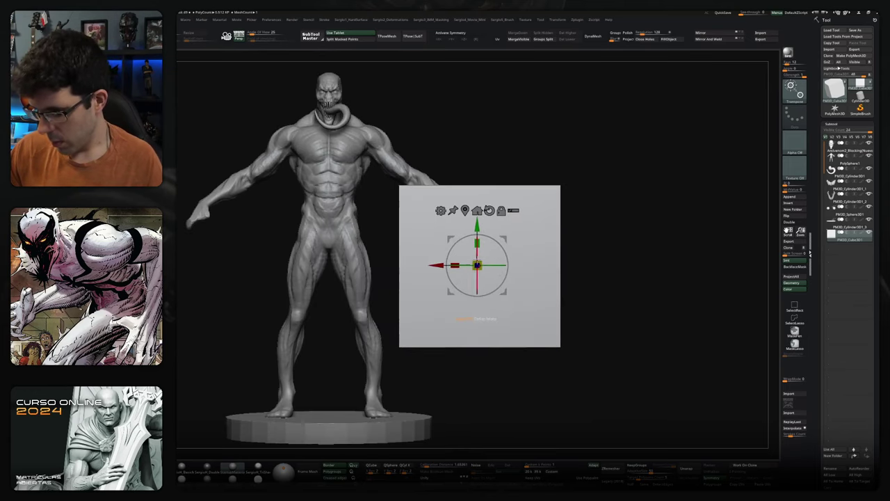
{"action": "left_click_drag", "start_coordinate": [454, 265], "coordinate": [478, 193]}
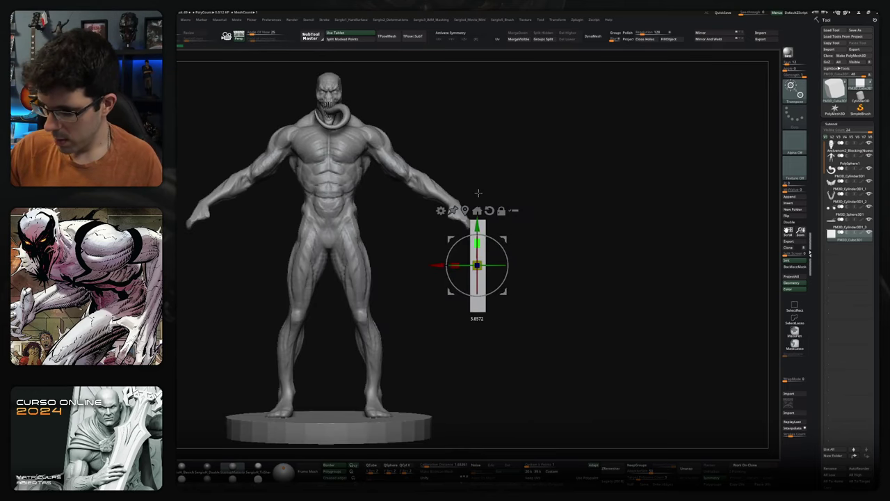
{"action": "mouse_move", "coordinate": [478, 193]}
{"action": "left_mouse_down"}
{"action": "mouse_move", "coordinate": [482, 331]}
{"action": "mouse_move", "coordinate": [546, 237]}
{"action": "left_mouse_up"}
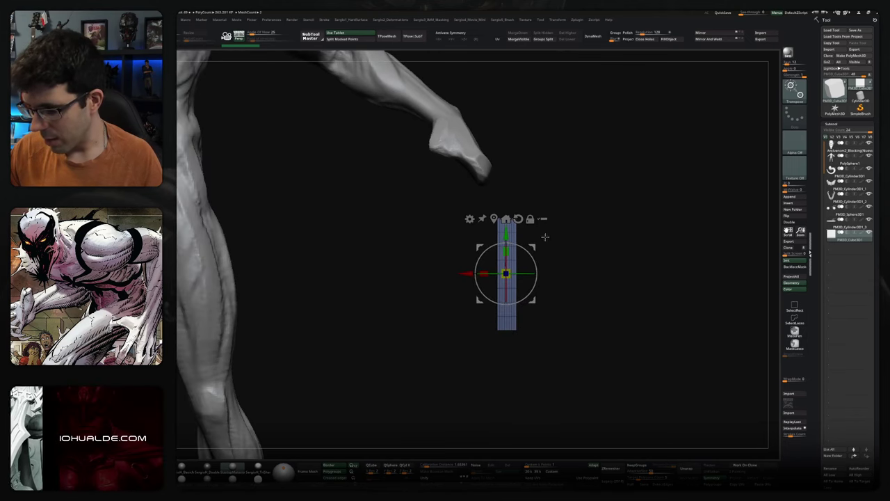
DynaMesh the bar for even topology and hide its wireframe
{"action": "left_click", "coordinate": [598, 37]}
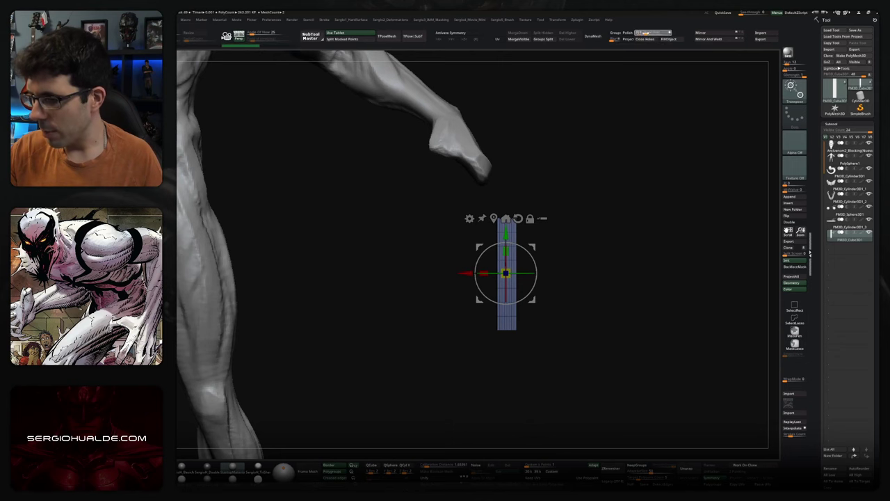
{"action": "left_click", "coordinate": [603, 38]}
{"action": "key", "text": "q"}
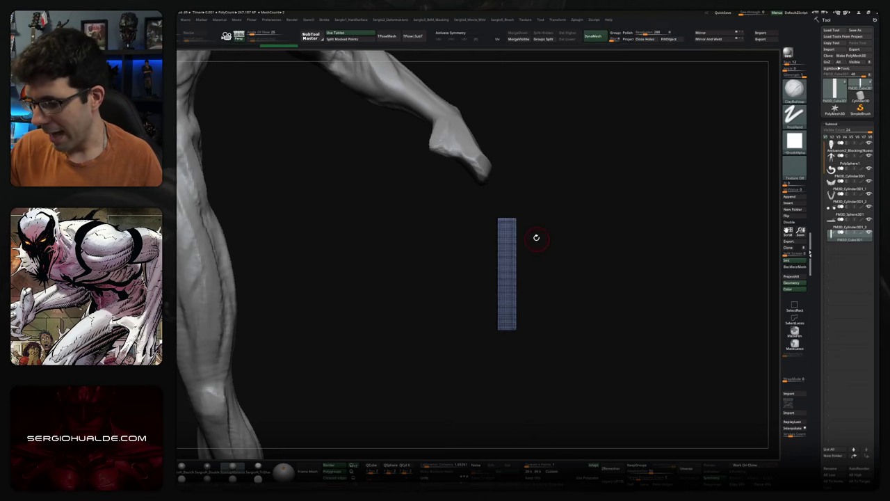
{"action": "left_click_drag", "start_coordinate": [535, 250], "coordinate": [531, 247]}
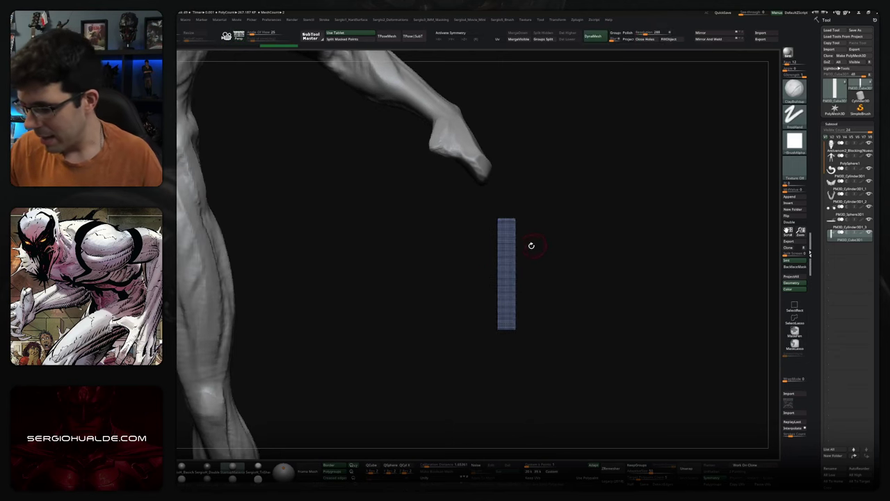
{"action": "key", "text": "shift+f"}
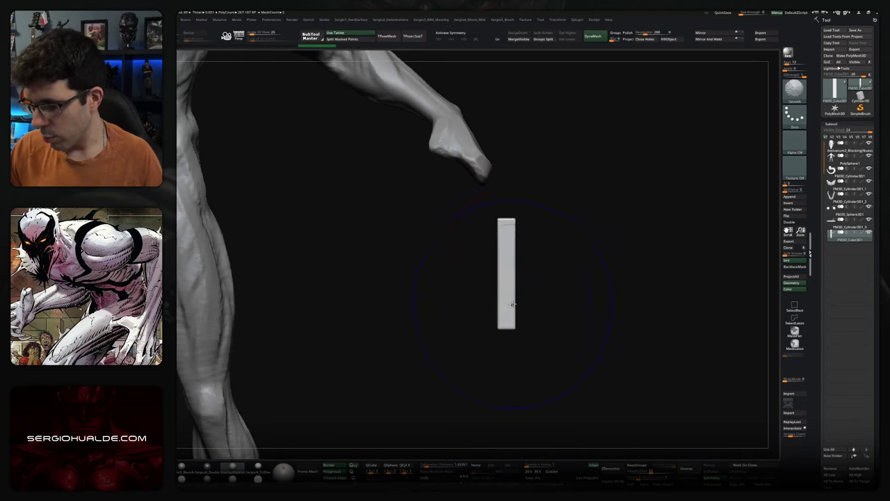
Mask the top of the bar and rotate the unmasked lower half to a sharper bend
{"action": "left_click_drag", "start_coordinate": [487, 249], "coordinate": [521, 183], "text": "ctrl"}
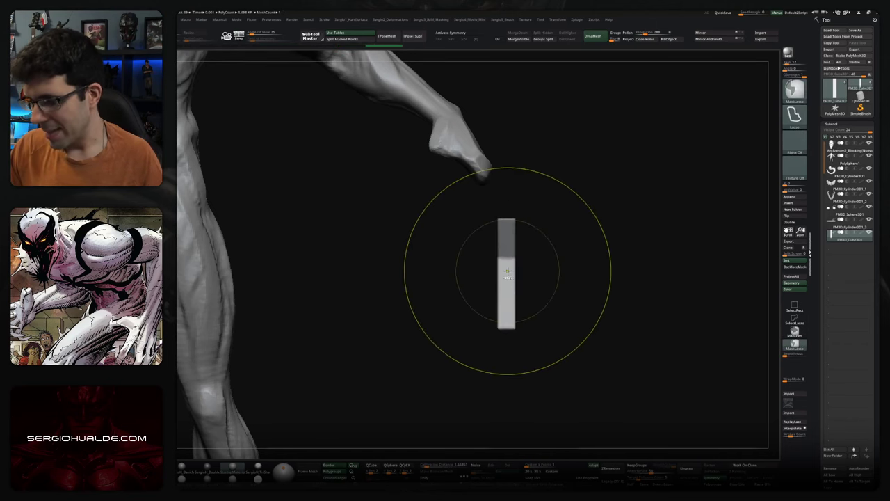
{"action": "key", "text": "w"}
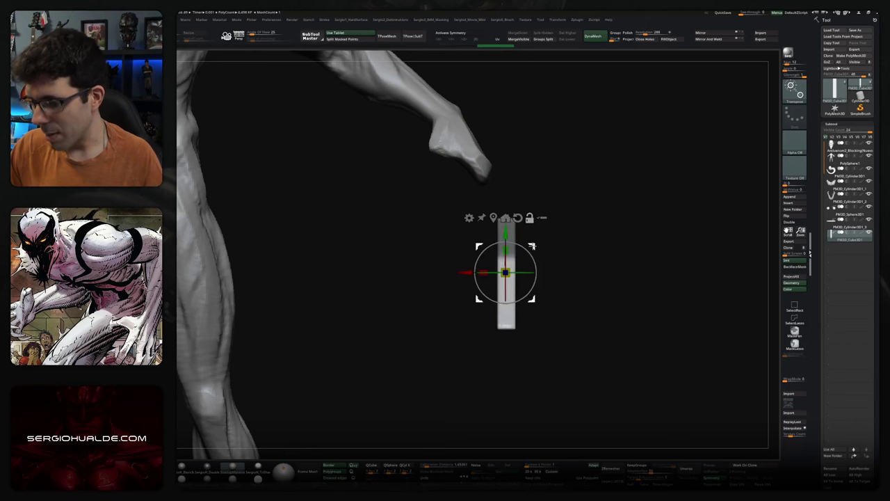
{"action": "left_click_drag", "start_coordinate": [533, 232], "coordinate": [500, 230]}
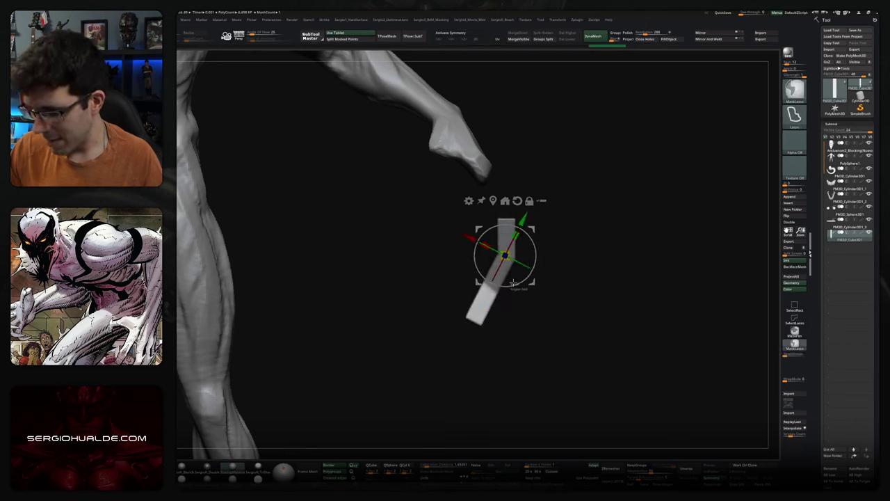
{"action": "left_click_drag", "start_coordinate": [514, 303], "coordinate": [520, 290]}
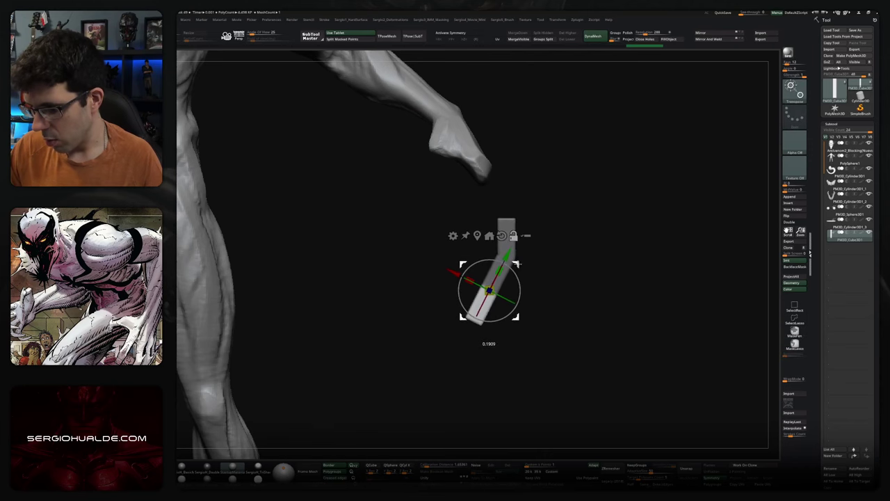
{"action": "key", "text": "q"}
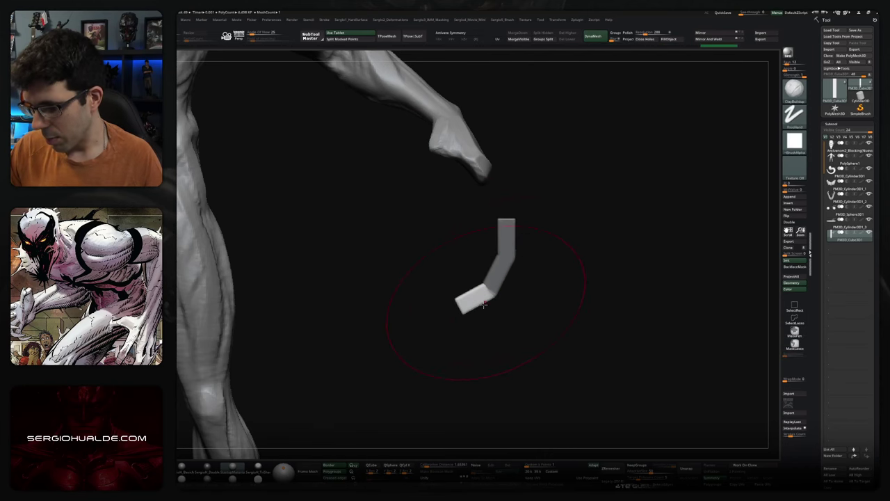
With the Move brush active, rotate the bent piece to hang more vertically
{"action": "key", "text": "b"}
{"action": "key", "text": "m"}
{"action": "key", "text": "v"}
{"action": "mouse_move", "coordinate": [473, 310]}
{"action": "left_mouse_down"}
{"action": "mouse_move", "coordinate": [468, 304]}
{"action": "mouse_move", "coordinate": [465, 316]}
{"action": "left_mouse_up"}
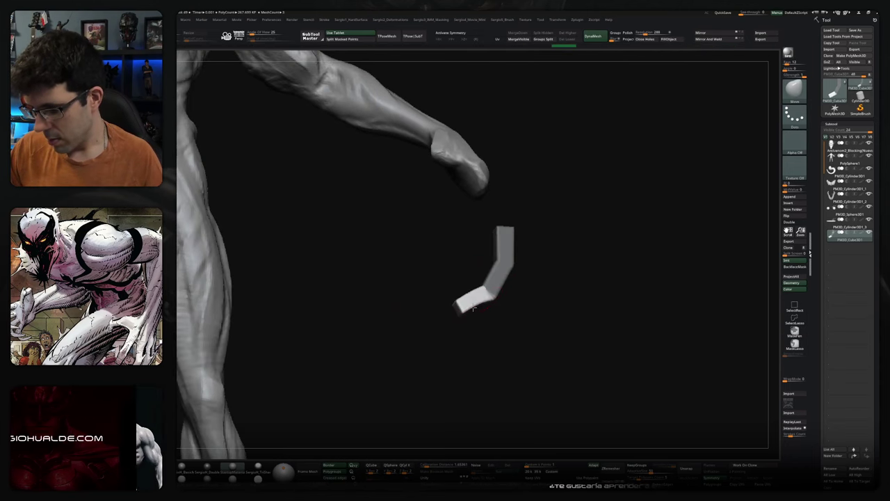
{"action": "mouse_move", "coordinate": [529, 318]}
{"action": "left_mouse_down"}
{"action": "mouse_move", "coordinate": [514, 266]}
{"action": "mouse_move", "coordinate": [487, 275]}
{"action": "mouse_move", "coordinate": [485, 223]}
{"action": "left_mouse_up"}
{"action": "key", "text": "w"}
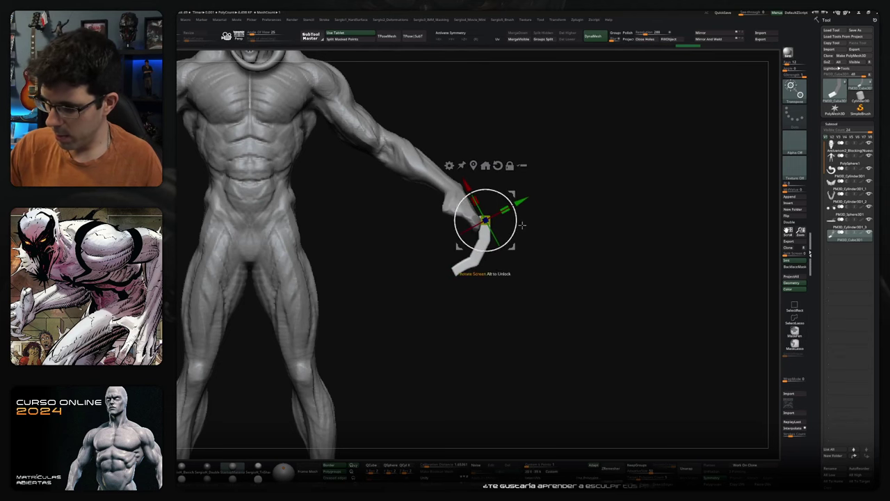
{"action": "left_click_drag", "start_coordinate": [513, 192], "coordinate": [503, 216]}
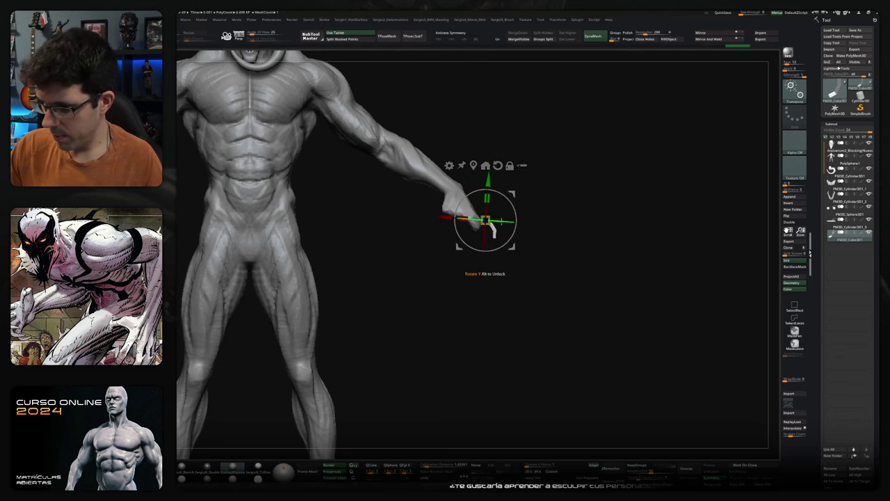
Move the bent piece up under the hand, then make the hand block the active subtool
{"action": "left_click_drag", "start_coordinate": [514, 217], "coordinate": [446, 200]}
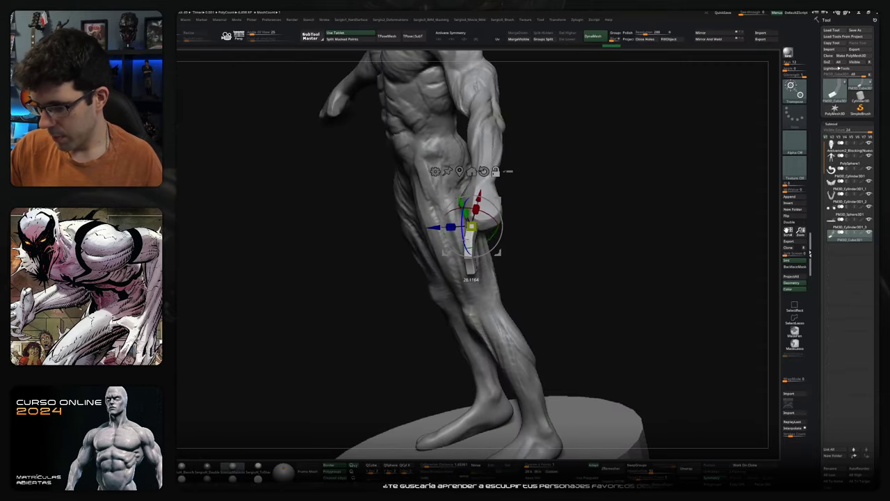
{"action": "mouse_move", "coordinate": [470, 230]}
{"action": "left_mouse_down"}
{"action": "mouse_move", "coordinate": [457, 236]}
{"action": "mouse_move", "coordinate": [459, 222]}
{"action": "mouse_move", "coordinate": [473, 237]}
{"action": "mouse_move", "coordinate": [504, 227]}
{"action": "mouse_move", "coordinate": [487, 223]}
{"action": "left_mouse_up"}
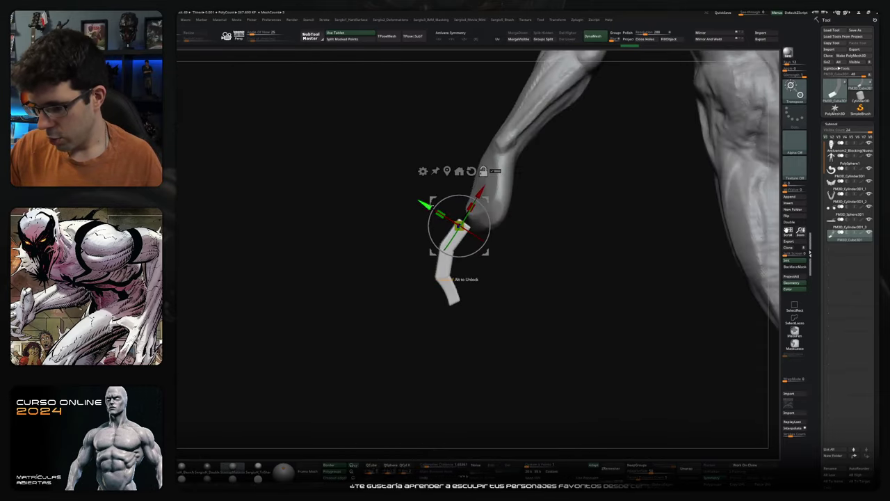
{"action": "left_click_drag", "start_coordinate": [446, 280], "coordinate": [451, 269]}
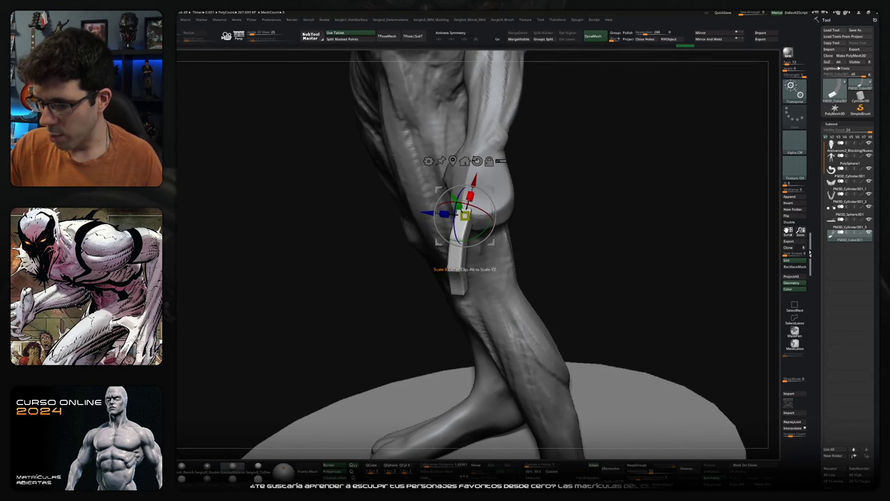
{"action": "left_click_drag", "start_coordinate": [528, 230], "coordinate": [446, 237]}
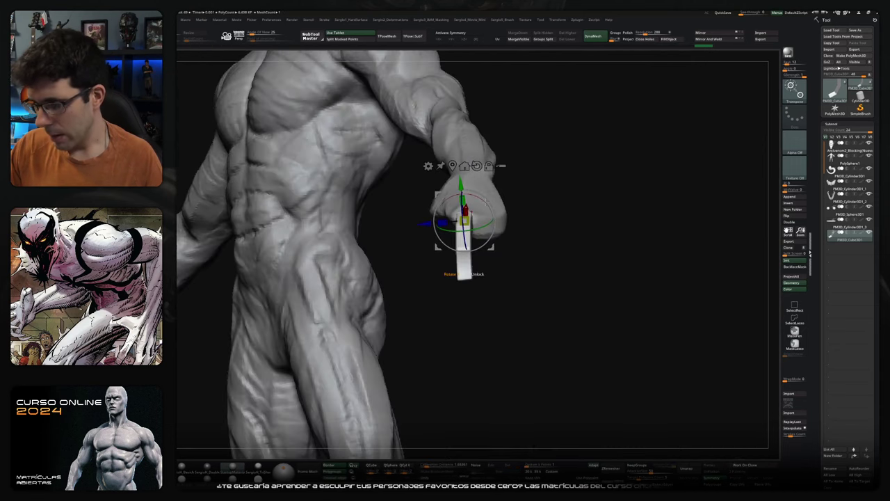
{"action": "mouse_move", "coordinate": [500, 203]}
{"action": "left_mouse_down"}
{"action": "mouse_move", "coordinate": [461, 304]}
{"action": "mouse_move", "coordinate": [441, 287]}
{"action": "left_mouse_up"}
{"action": "key", "text": "q"}
{"action": "key", "text": "s"}
{"action": "left_click", "coordinate": [435, 289], "text": "alt"}
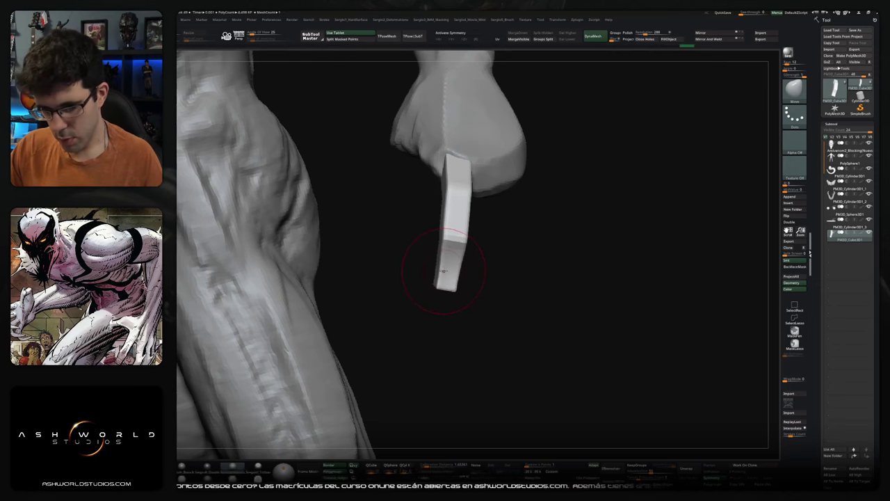
With the Standard brush, smooth the finger's surface and tip
{"action": "mouse_move", "coordinate": [442, 269]}
{"action": "right_mouse_down"}
{"action": "mouse_move", "coordinate": [426, 269]}
{"action": "mouse_move", "coordinate": [433, 303]}
{"action": "mouse_move", "coordinate": [479, 246]}
{"action": "right_mouse_up"}
{"action": "key", "text": "b"}
{"action": "key", "text": "s"}
{"action": "key", "text": "t"}
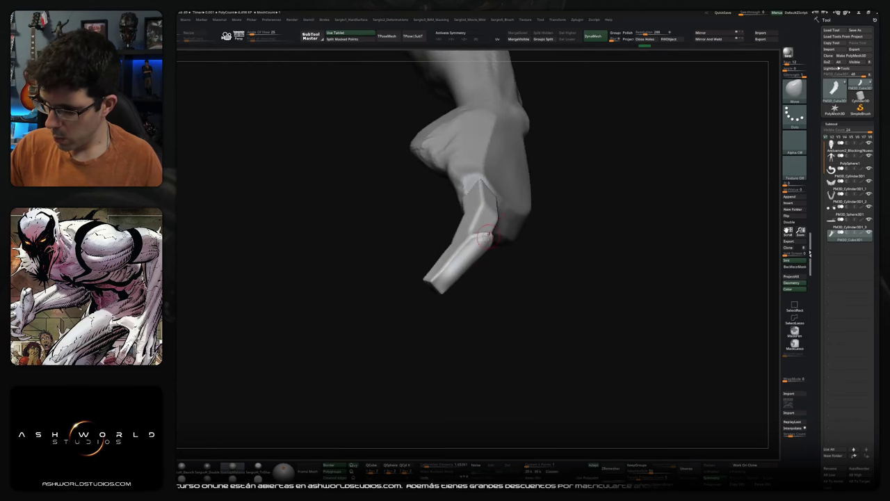
{"action": "right_click_drag", "start_coordinate": [484, 236], "coordinate": [484, 247], "text": "shift"}
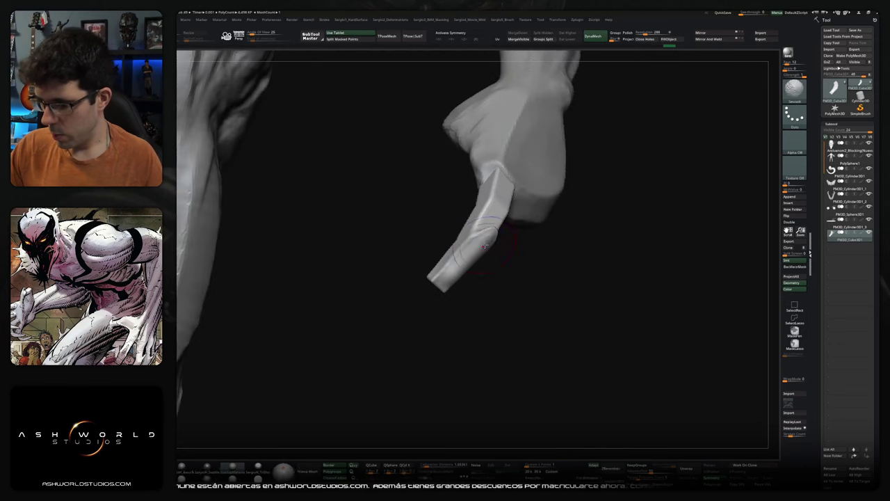
{"action": "left_click_drag", "start_coordinate": [485, 240], "coordinate": [489, 232], "text": "shift"}
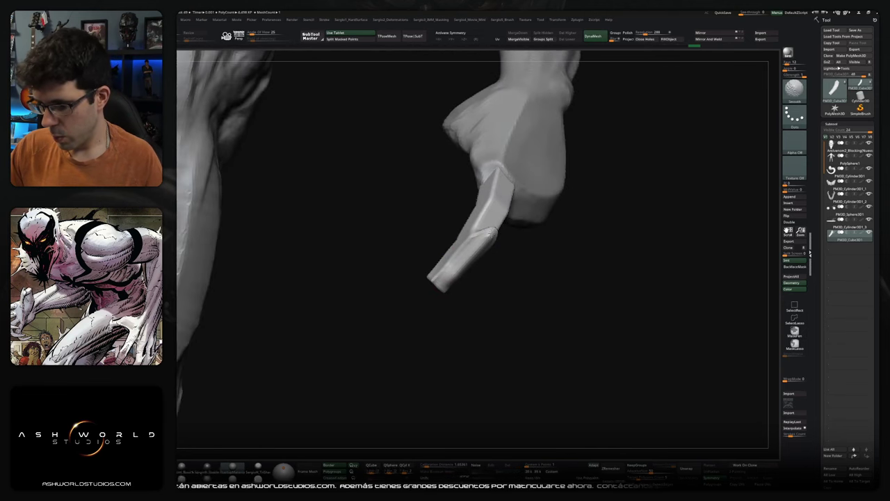
{"action": "mouse_move", "coordinate": [437, 294]}
{"action": "right_mouse_down"}
{"action": "mouse_move", "coordinate": [509, 249]}
{"action": "mouse_move", "coordinate": [421, 313]}
{"action": "mouse_move", "coordinate": [468, 259]}
{"action": "right_mouse_up"}
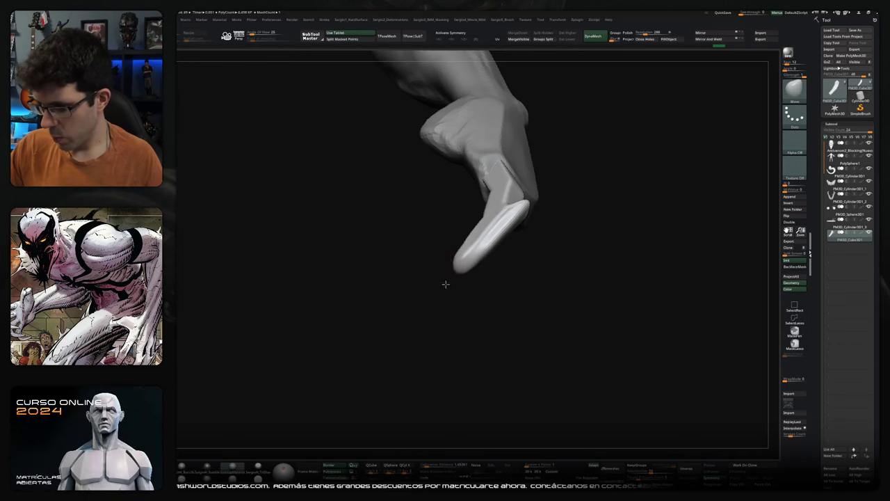
{"action": "mouse_move", "coordinate": [465, 267]}
{"action": "right_mouse_down"}
{"action": "mouse_move", "coordinate": [498, 249]}
{"action": "mouse_move", "coordinate": [451, 270]}
{"action": "right_mouse_up"}
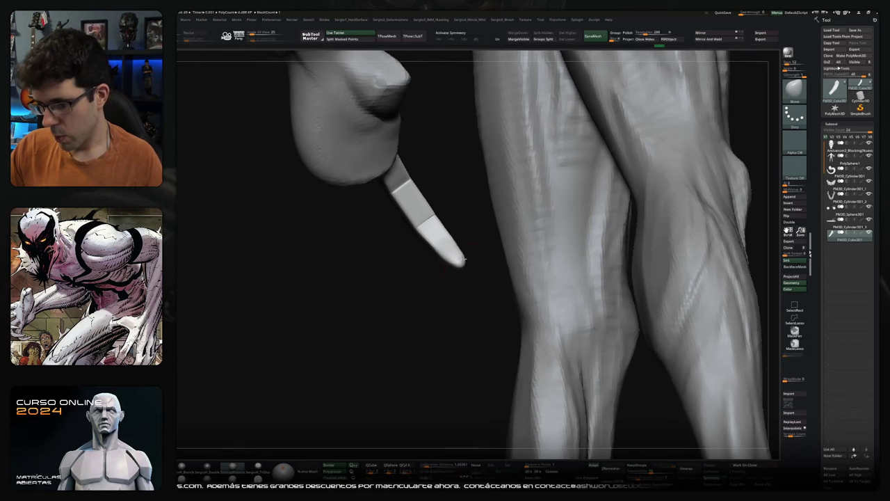
{"action": "mouse_move", "coordinate": [456, 256]}
{"action": "right_mouse_down"}
{"action": "mouse_move", "coordinate": [417, 293]}
{"action": "mouse_move", "coordinate": [485, 249]}
{"action": "right_mouse_up"}
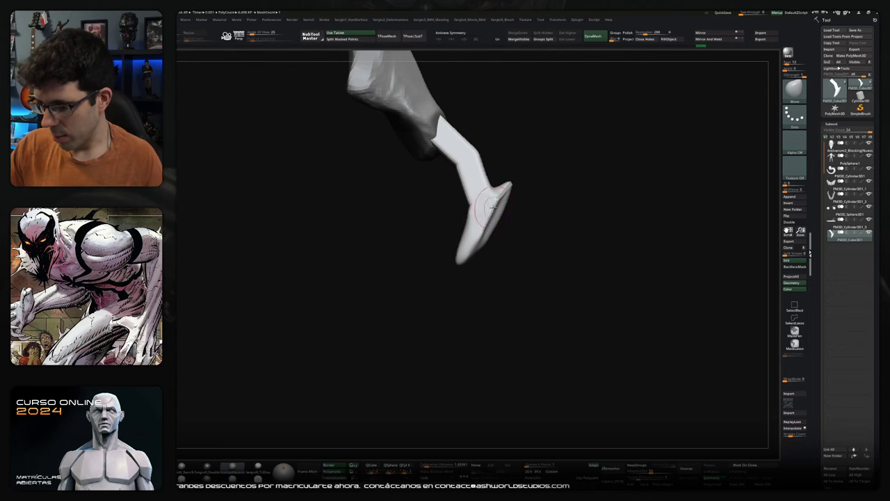
{"action": "left_click_drag", "start_coordinate": [485, 226], "coordinate": [483, 220], "text": "shift"}
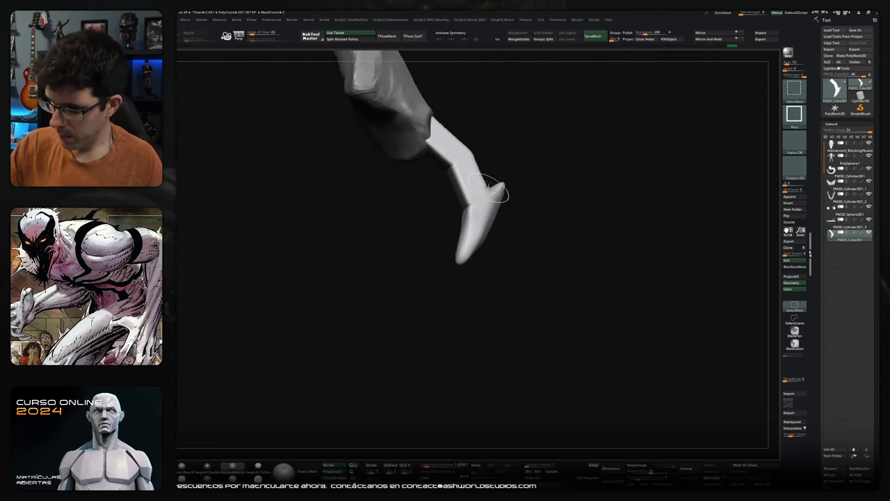
Unhide the finger piece, inspect it in Solo, then turn Solo off to show the full figure
{"action": "left_click", "coordinate": [480, 202], "text": "ctrl+shift"}
{"action": "left_click", "coordinate": [490, 198], "text": "ctrl+shift"}
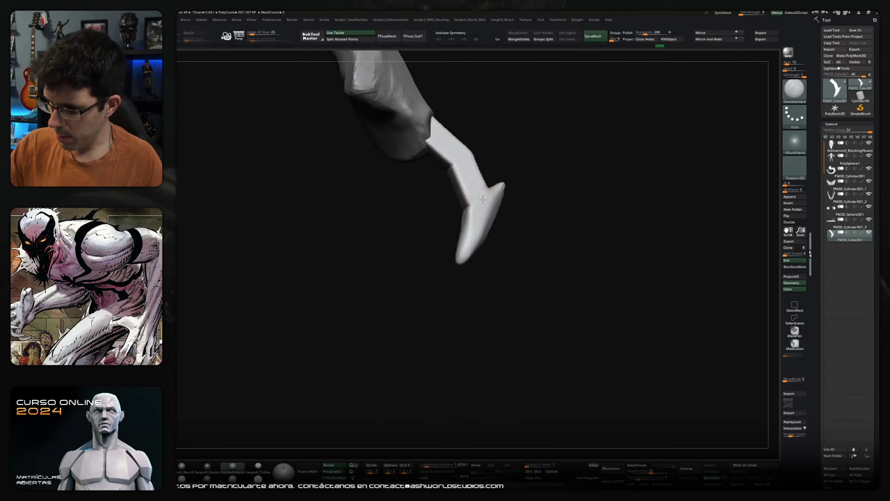
{"action": "mouse_move", "coordinate": [490, 202]}
{"action": "right_mouse_down", "text": "ctrl"}
{"action": "mouse_move", "coordinate": [529, 228]}
{"action": "mouse_move", "coordinate": [487, 223]}
{"action": "mouse_move", "coordinate": [454, 243]}
{"action": "mouse_move", "coordinate": [487, 224]}
{"action": "mouse_move", "coordinate": [474, 237]}
{"action": "right_mouse_up", "text": "ctrl"}
{"action": "left_click", "coordinate": [499, 212], "text": "ctrl+shift"}
{"action": "left_click", "coordinate": [500, 215], "text": "ctrl+shift"}
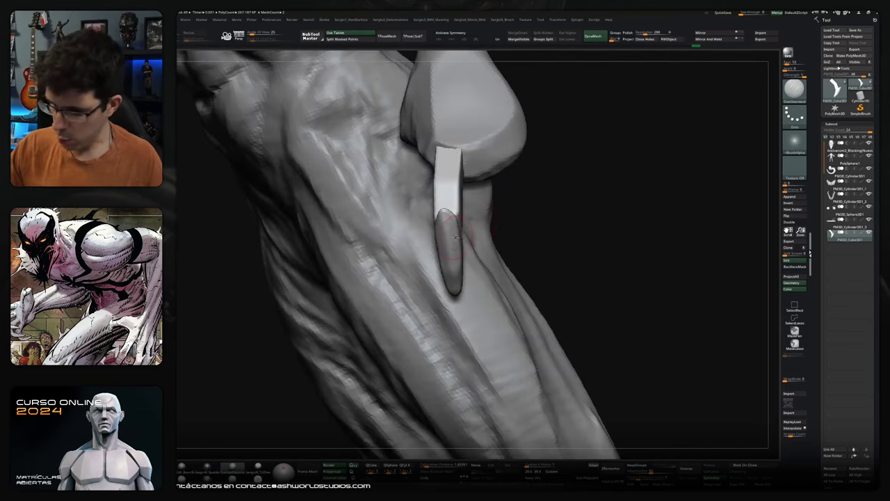
Switch to the Move brush (BMV) and pull the claw tip into a thinner shape
{"action": "key", "text": "b"}
{"action": "key", "text": "m"}
{"action": "key", "text": "v"}
{"action": "mouse_move", "coordinate": [460, 236]}
{"action": "right_mouse_down"}
{"action": "mouse_move", "coordinate": [432, 236]}
{"action": "mouse_move", "coordinate": [457, 195]}
{"action": "right_mouse_up"}
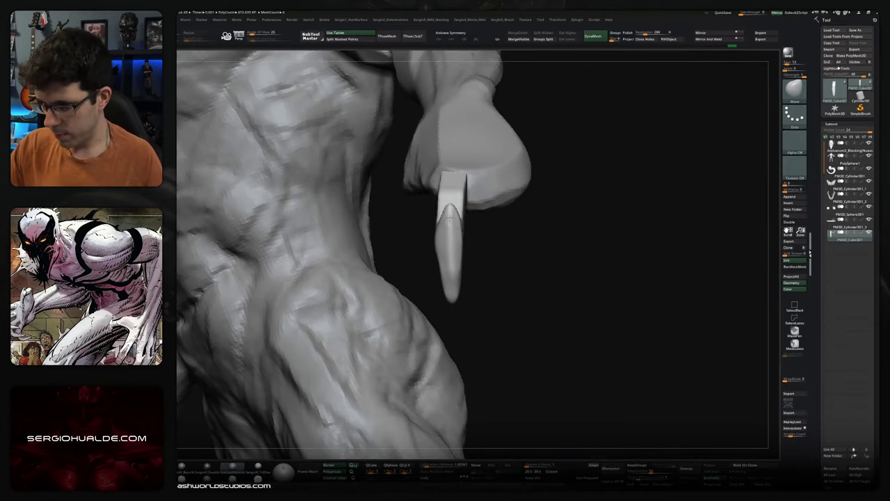
{"action": "left_click_drag", "start_coordinate": [453, 249], "coordinate": [453, 302]}
{"action": "key", "text": "s"}
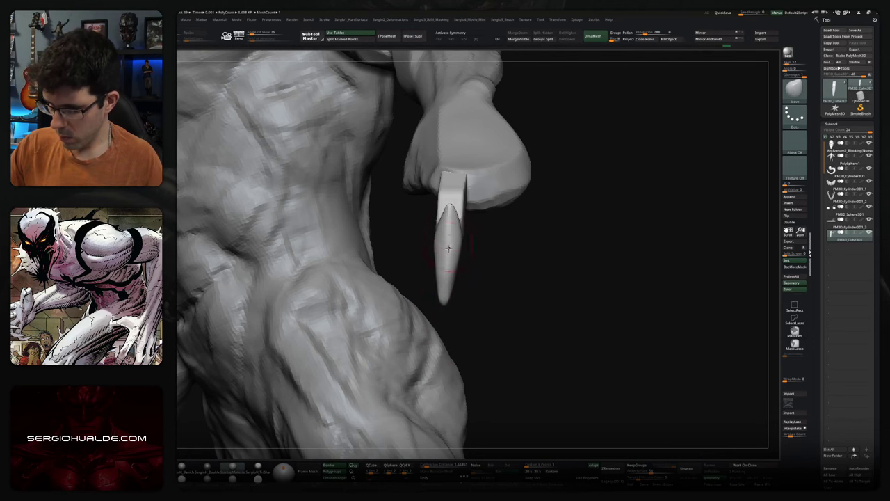
{"action": "right_click_drag", "start_coordinate": [450, 209], "coordinate": [449, 251]}
Switch to the Pinch brush (BPI) to sharpen the claw into a tapered point
{"action": "key", "text": "b"}
{"action": "key", "text": "p"}
{"action": "key", "text": "i"}
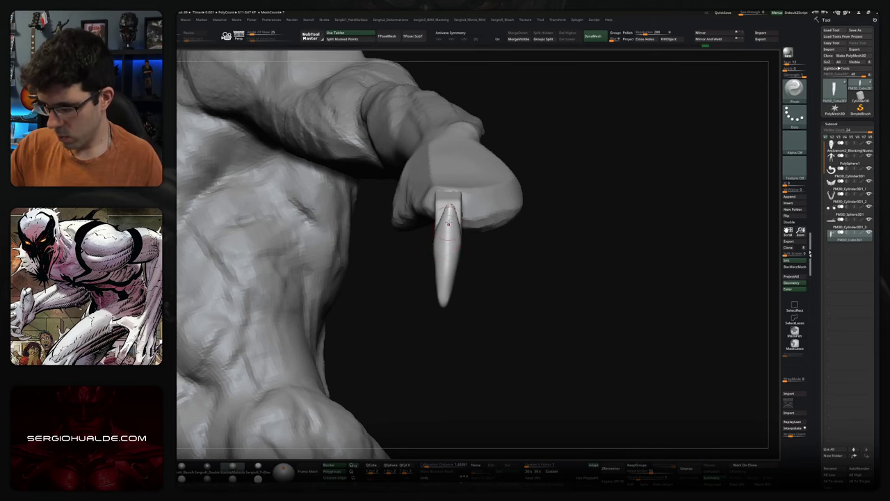
{"action": "mouse_move", "coordinate": [443, 304]}
{"action": "right_mouse_down"}
{"action": "mouse_move", "coordinate": [459, 251]}
{"action": "mouse_move", "coordinate": [440, 265]}
{"action": "mouse_move", "coordinate": [464, 275]}
{"action": "right_mouse_up"}
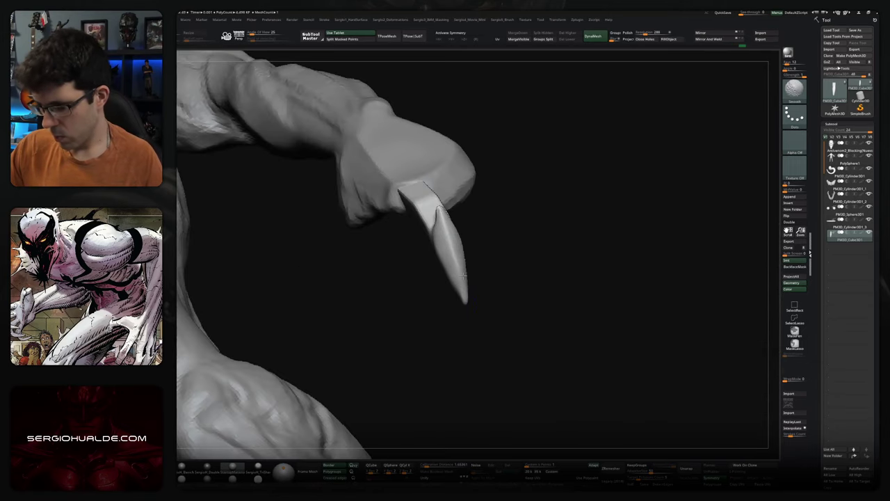
{"action": "mouse_move", "coordinate": [467, 307]}
{"action": "right_mouse_down"}
{"action": "mouse_move", "coordinate": [478, 265]}
{"action": "mouse_move", "coordinate": [451, 258]}
{"action": "mouse_move", "coordinate": [453, 278]}
{"action": "mouse_move", "coordinate": [436, 282]}
{"action": "right_mouse_up"}
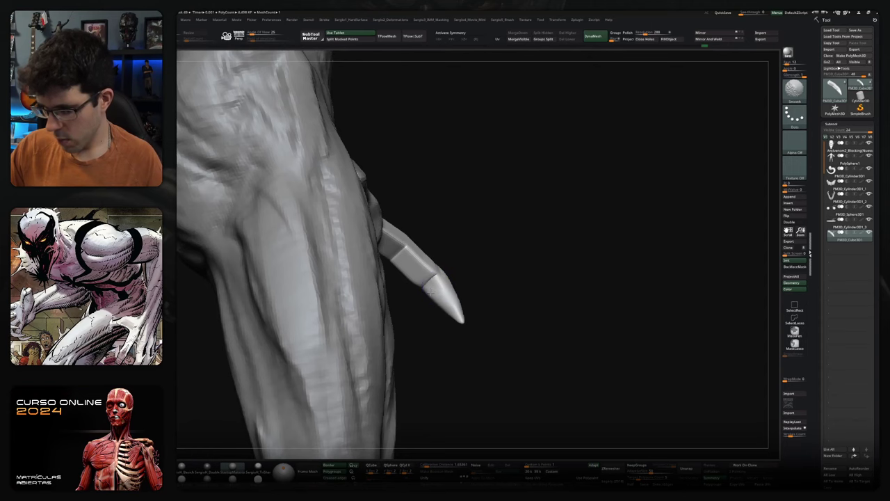
{"action": "mouse_move", "coordinate": [457, 298]}
{"action": "right_mouse_down"}
{"action": "mouse_move", "coordinate": [441, 324]}
{"action": "mouse_move", "coordinate": [500, 279]}
{"action": "mouse_move", "coordinate": [479, 298]}
{"action": "mouse_move", "coordinate": [433, 229]}
{"action": "right_mouse_up"}
Shift the claw piece slightly right with the Transpose gizmo and rotate it to align with the finger
{"action": "key", "text": "w"}
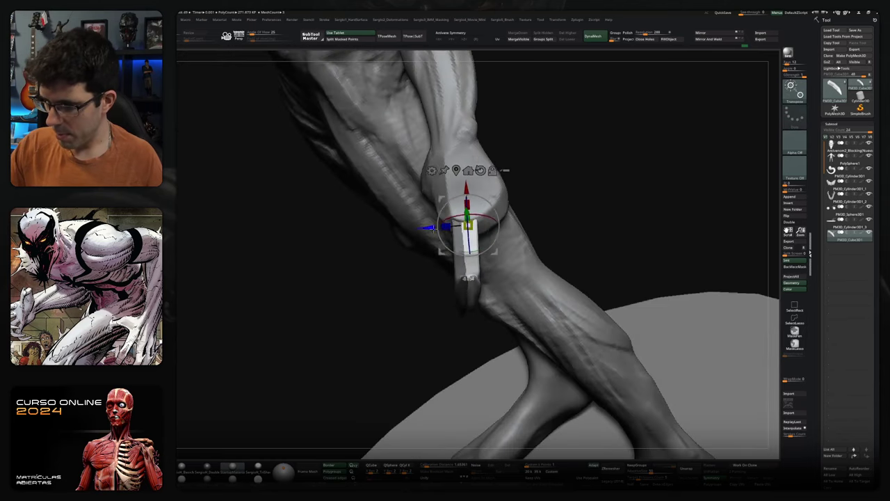
{"action": "left_click_drag", "start_coordinate": [468, 224], "coordinate": [485, 222]}
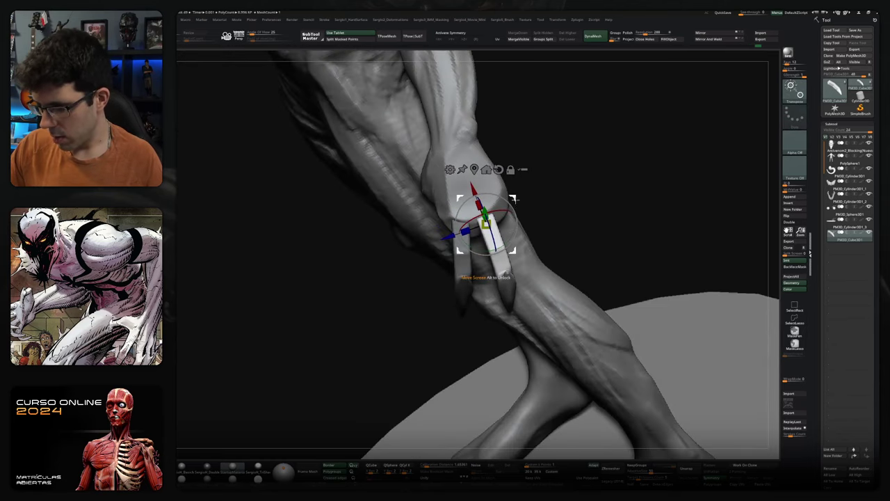
{"action": "mouse_move", "coordinate": [485, 223]}
{"action": "right_mouse_down"}
{"action": "mouse_move", "coordinate": [550, 208]}
{"action": "mouse_move", "coordinate": [431, 296]}
{"action": "right_mouse_up"}
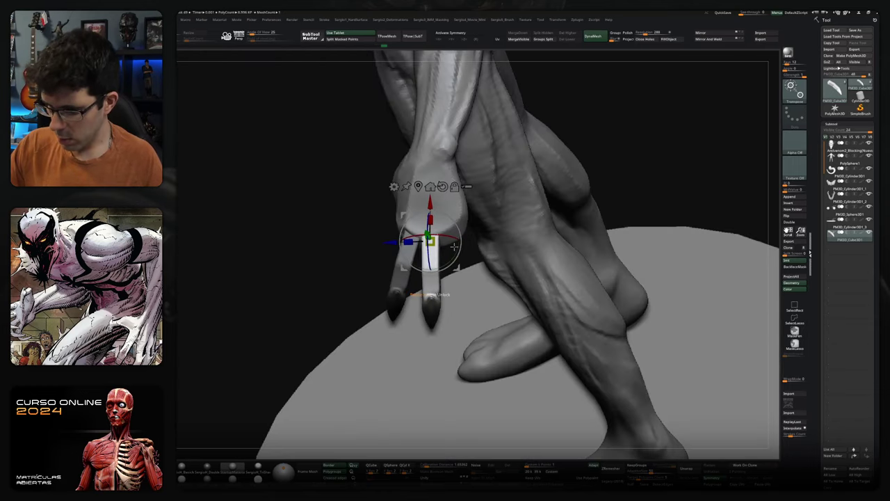
{"action": "left_click_drag", "start_coordinate": [454, 247], "coordinate": [457, 238]}
Reposition the gizmo onto the claw and review the hand, arm and torso from several angles
{"action": "right_click_drag", "start_coordinate": [457, 239], "coordinate": [517, 174]}
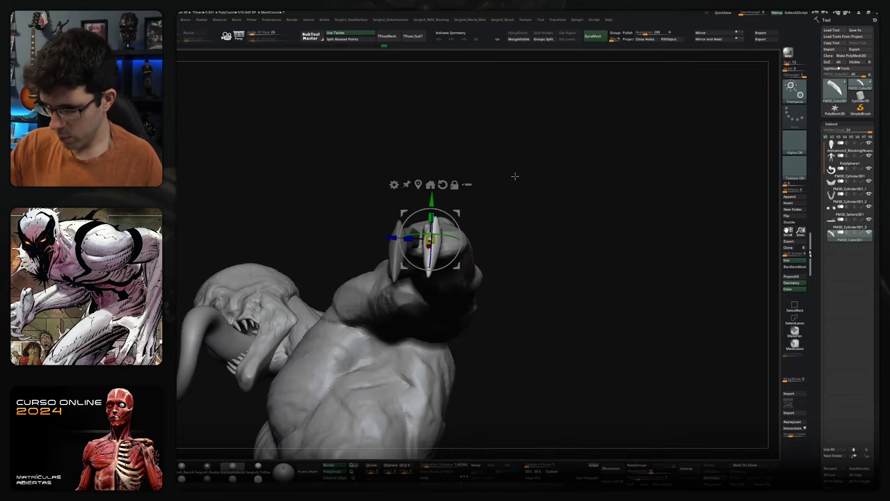
{"action": "left_click", "coordinate": [471, 212]}
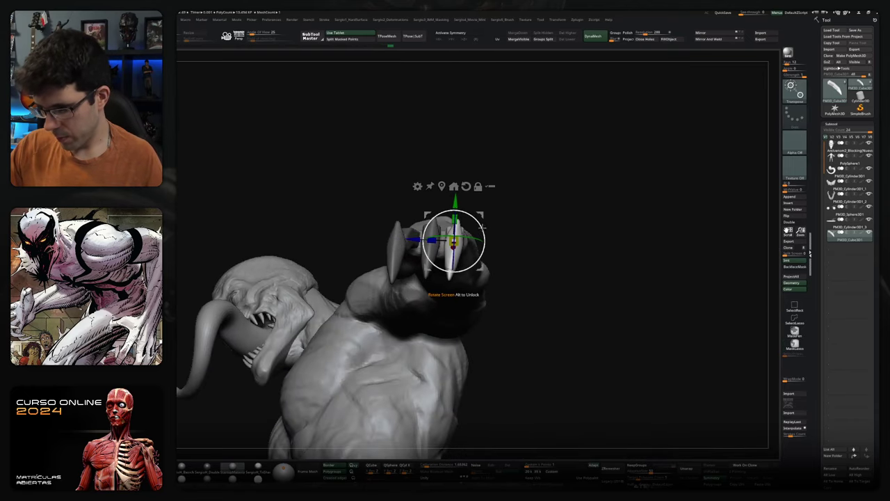
{"action": "right_click_drag", "start_coordinate": [487, 208], "coordinate": [528, 209]}
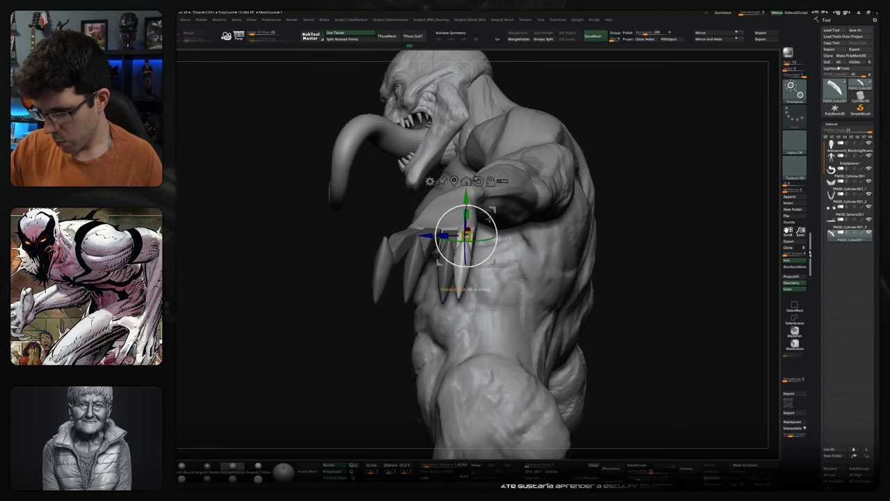
{"action": "right_click_drag", "start_coordinate": [626, 278], "coordinate": [695, 251]}
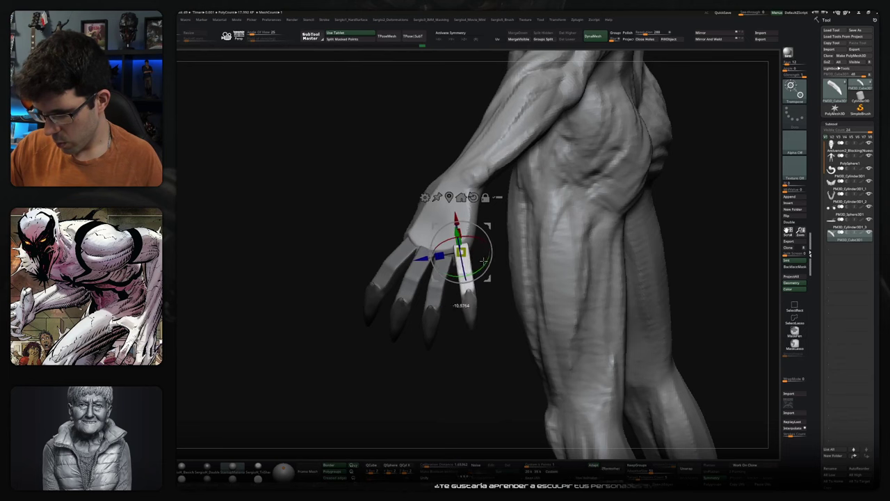
{"action": "left_click_drag", "start_coordinate": [481, 250], "coordinate": [489, 242]}
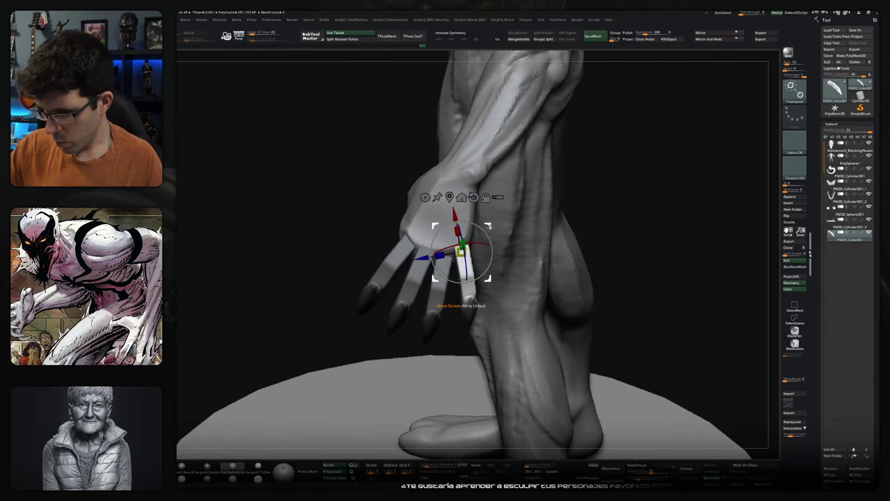
{"action": "right_click_drag", "start_coordinate": [462, 304], "coordinate": [463, 310]}
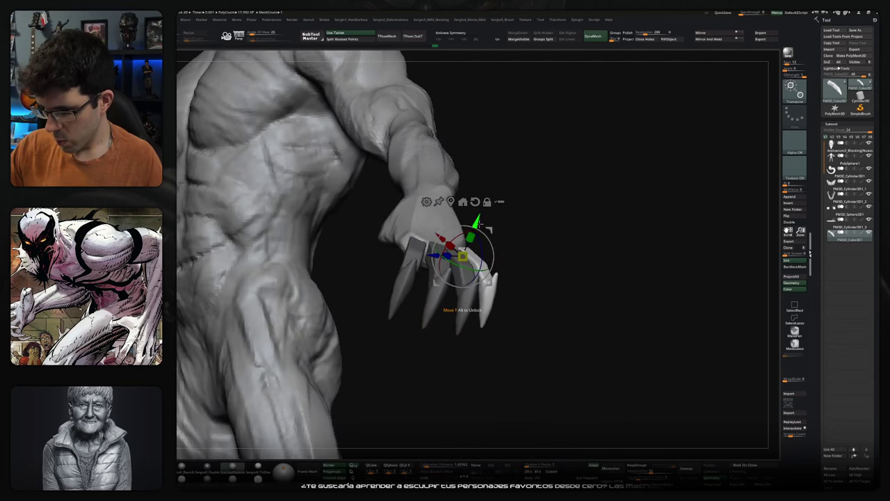
{"action": "left_click_drag", "start_coordinate": [518, 212], "coordinate": [499, 189]}
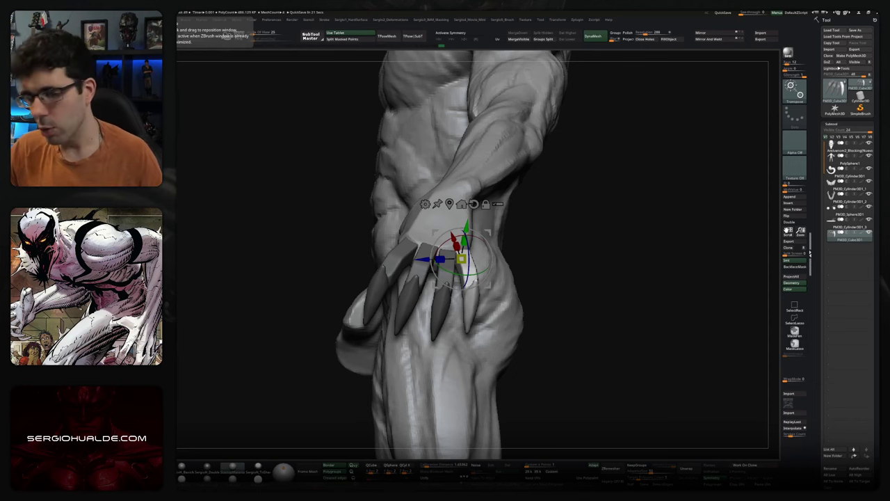
{"action": "mouse_move", "coordinate": [592, 281]}
{"action": "left_mouse_down"}
{"action": "mouse_move", "coordinate": [590, 292]}
{"action": "mouse_move", "coordinate": [603, 292]}
{"action": "mouse_move", "coordinate": [577, 327]}
{"action": "mouse_move", "coordinate": [473, 309]}
{"action": "left_mouse_up"}
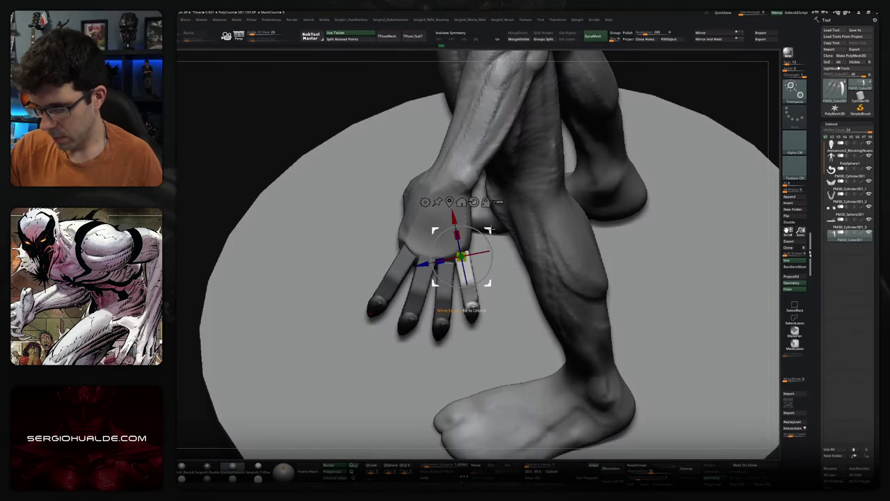
Toggle Solo to check the finger claws alone, then zoom in on the clawed hand
{"action": "key", "text": "shift+ctrl+s"}
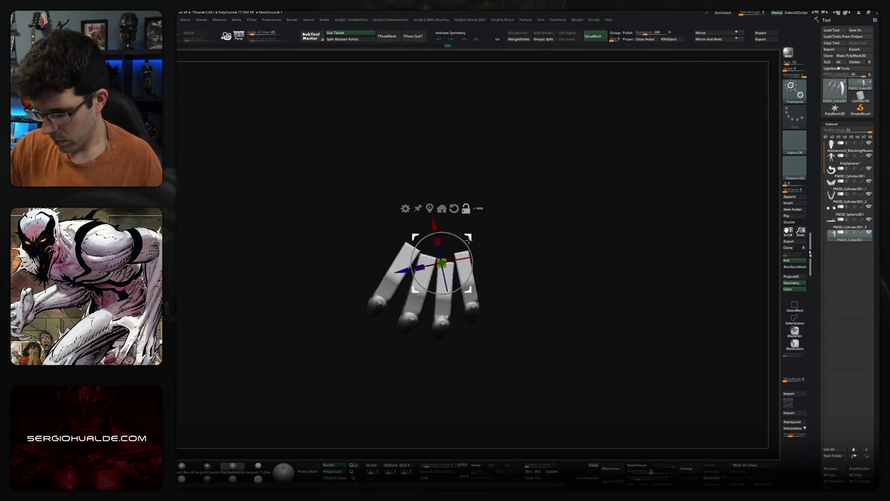
{"action": "key", "text": "shift+ctrl+s"}
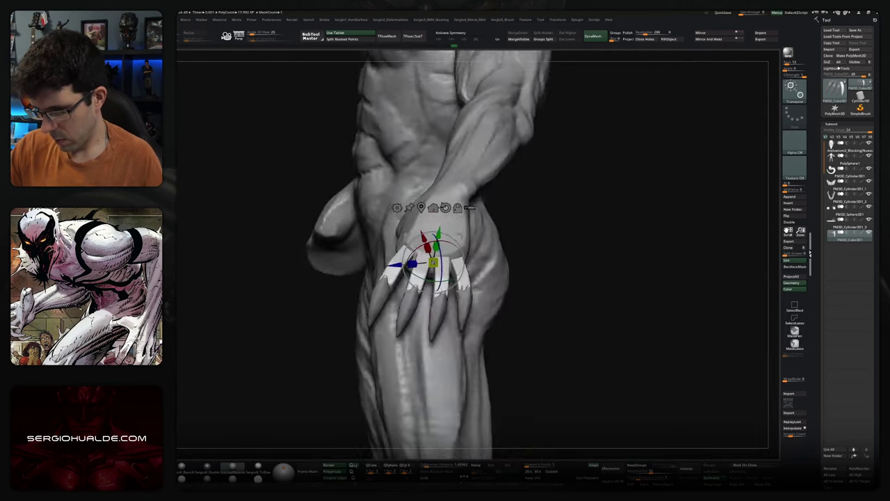
{"action": "left_click_drag", "start_coordinate": [626, 278], "coordinate": [498, 251]}
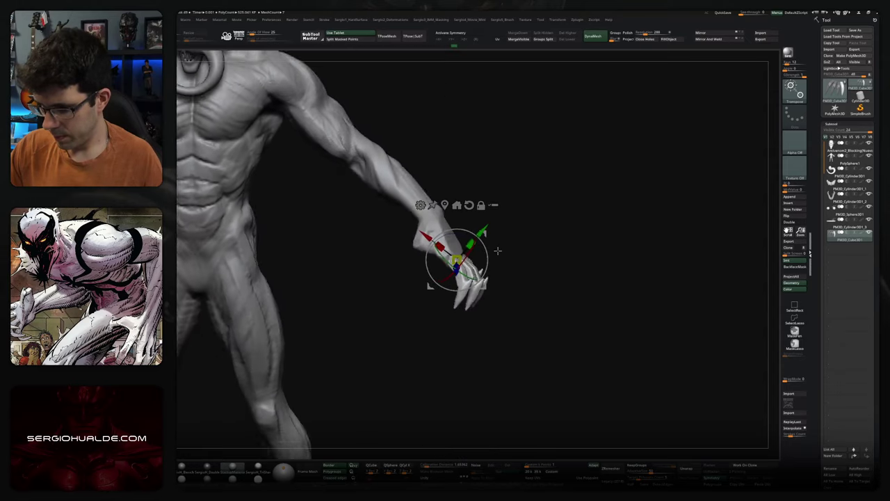
{"action": "left_click_drag", "start_coordinate": [497, 251], "coordinate": [528, 272]}
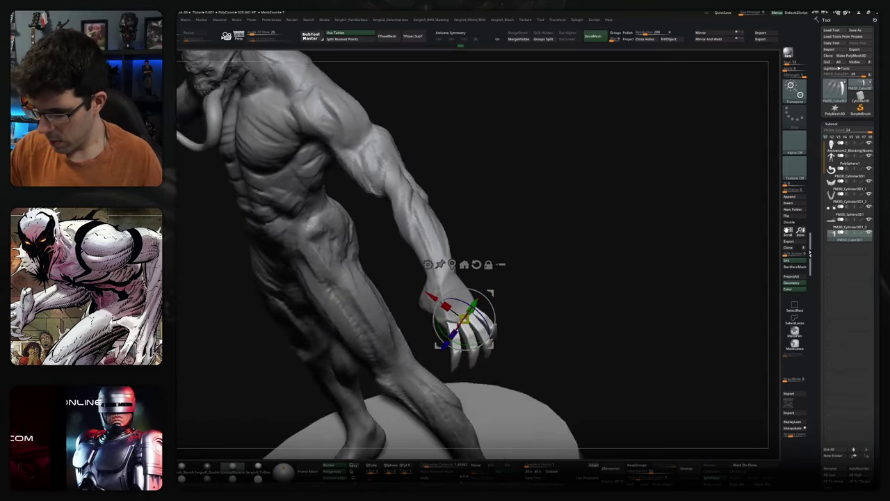
{"action": "left_click_drag", "start_coordinate": [487, 347], "coordinate": [461, 379]}
Rotate the thumb claw with the gizmo ring so it angles outward from the hand
{"action": "left_click_drag", "start_coordinate": [459, 344], "coordinate": [417, 338]}
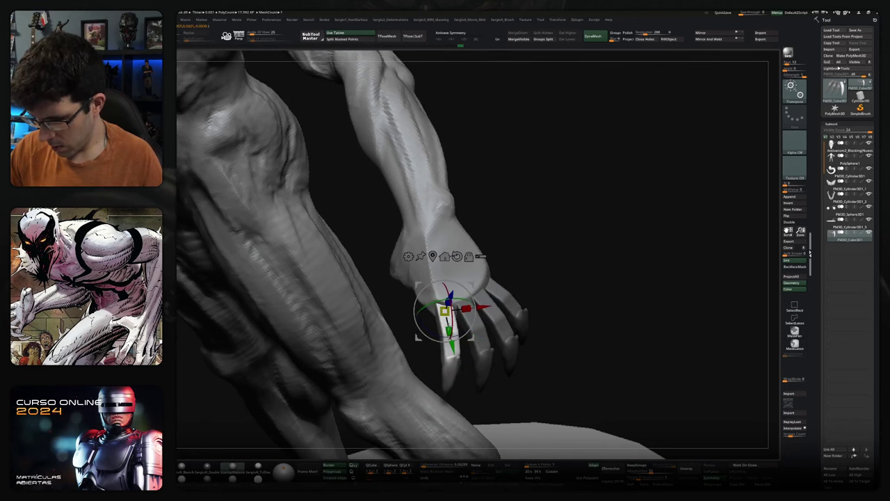
{"action": "mouse_move", "coordinate": [473, 310]}
{"action": "left_mouse_down"}
{"action": "mouse_move", "coordinate": [438, 285]}
{"action": "mouse_move", "coordinate": [403, 299]}
{"action": "mouse_move", "coordinate": [455, 248]}
{"action": "mouse_move", "coordinate": [390, 237]}
{"action": "left_mouse_up"}
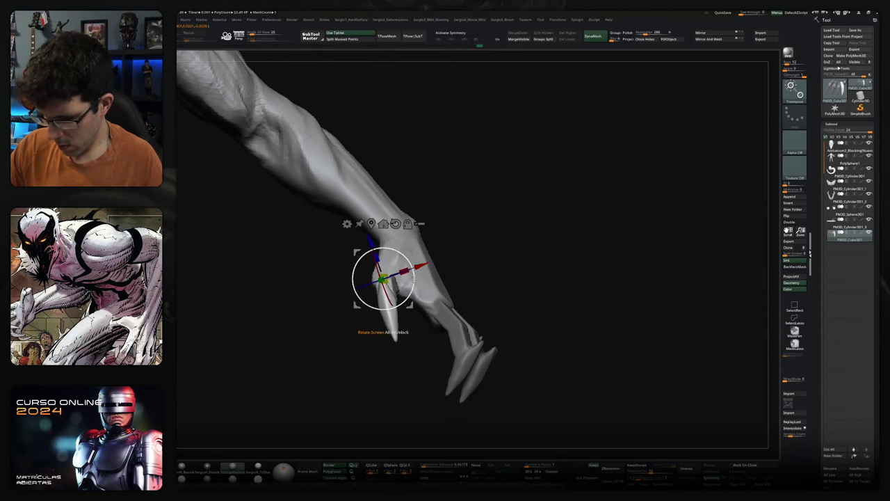
{"action": "mouse_move", "coordinate": [480, 222]}
{"action": "left_mouse_down"}
{"action": "mouse_move", "coordinate": [449, 268]}
{"action": "mouse_move", "coordinate": [529, 265]}
{"action": "left_mouse_up"}
{"action": "mouse_move", "coordinate": [389, 278]}
{"action": "left_mouse_down"}
{"action": "mouse_move", "coordinate": [376, 264]}
{"action": "mouse_move", "coordinate": [395, 270]}
{"action": "left_mouse_up"}
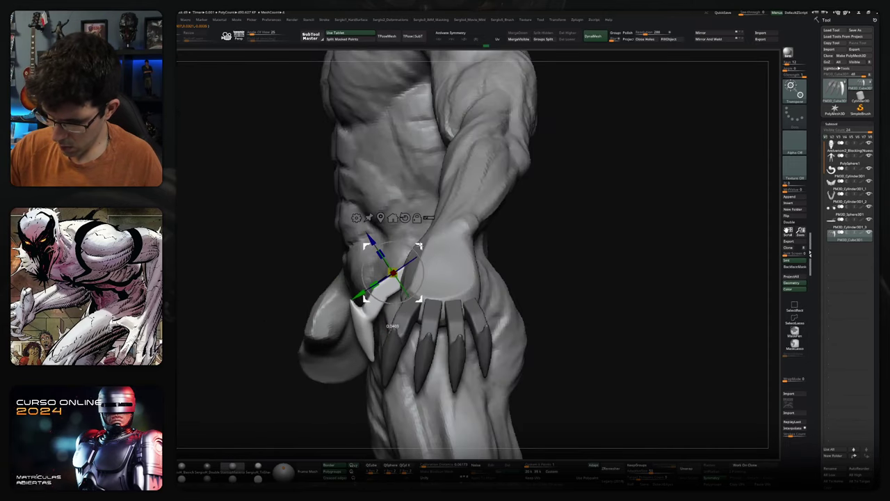
Reshape the thumb claw with the Move brush, pulling its upper part and edge outward
{"action": "key", "text": "q"}
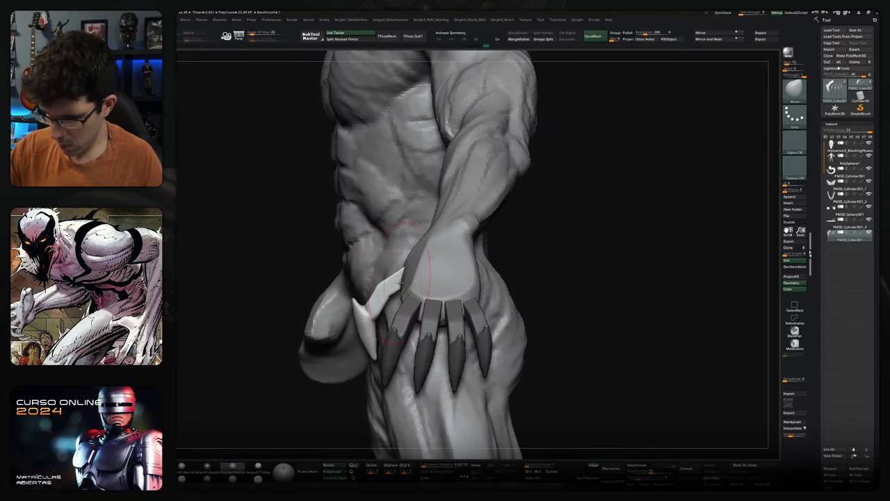
{"action": "left_click_drag", "start_coordinate": [394, 282], "coordinate": [410, 268]}
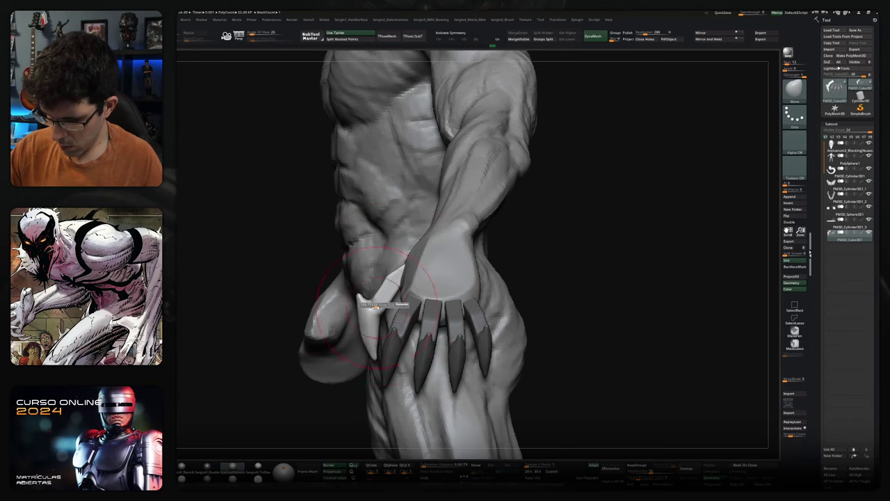
{"action": "mouse_move", "coordinate": [376, 305]}
{"action": "left_mouse_down"}
{"action": "mouse_move", "coordinate": [387, 275]}
{"action": "mouse_move", "coordinate": [362, 268]}
{"action": "mouse_move", "coordinate": [361, 310]}
{"action": "mouse_move", "coordinate": [391, 290]}
{"action": "mouse_move", "coordinate": [409, 263]}
{"action": "mouse_move", "coordinate": [388, 277]}
{"action": "mouse_move", "coordinate": [418, 264]}
{"action": "mouse_move", "coordinate": [406, 282]}
{"action": "mouse_move", "coordinate": [417, 278]}
{"action": "left_mouse_up"}
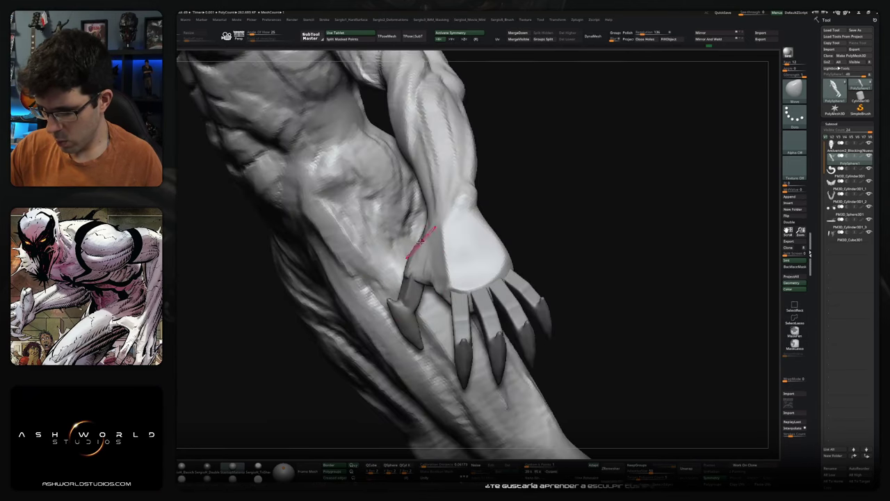
{"action": "left_click_drag", "start_coordinate": [418, 239], "coordinate": [413, 254]}
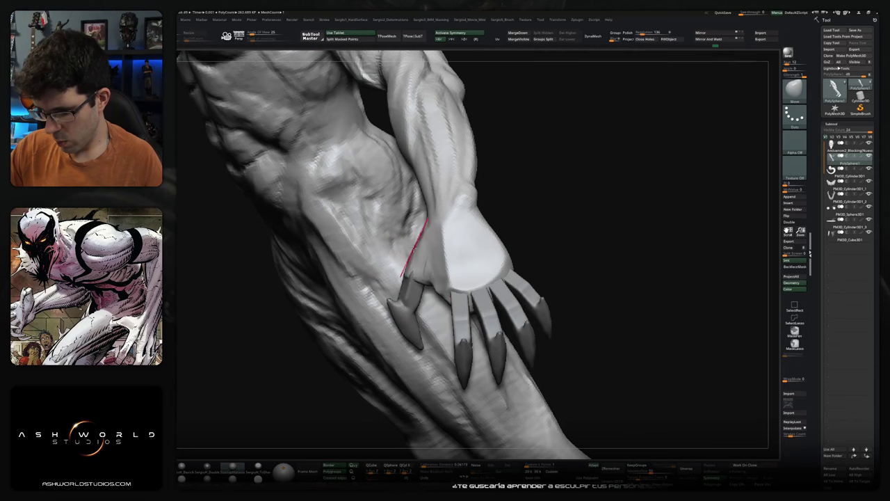
{"action": "mouse_move", "coordinate": [414, 259]}
{"action": "left_mouse_down"}
{"action": "mouse_move", "coordinate": [464, 241]}
{"action": "mouse_move", "coordinate": [452, 264]}
{"action": "mouse_move", "coordinate": [481, 264]}
{"action": "mouse_move", "coordinate": [467, 292]}
{"action": "mouse_move", "coordinate": [421, 285]}
{"action": "mouse_move", "coordinate": [432, 294]}
{"action": "mouse_move", "coordinate": [441, 254]}
{"action": "mouse_move", "coordinate": [471, 258]}
{"action": "mouse_move", "coordinate": [580, 234]}
{"action": "left_mouse_up"}
Mirror the claws onto the left hand using Activate Symmetry in Gizmo 3D
{"action": "key", "text": "w"}
{"action": "key", "text": "q"}
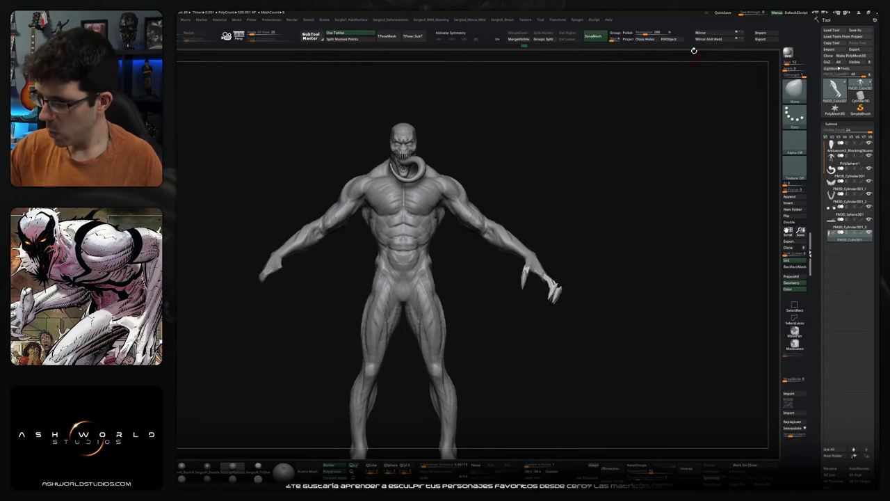
{"action": "left_click", "coordinate": [710, 39]}
{"action": "key", "text": "x"}
{"action": "mouse_move", "coordinate": [568, 244]}
{"action": "left_mouse_down"}
{"action": "mouse_move", "coordinate": [600, 241]}
{"action": "mouse_move", "coordinate": [461, 295]}
{"action": "mouse_move", "coordinate": [549, 322]}
{"action": "mouse_move", "coordinate": [543, 326]}
{"action": "mouse_move", "coordinate": [515, 240]}
{"action": "mouse_move", "coordinate": [471, 154]}
{"action": "left_mouse_up"}
Select the Antivenom2 head subtool and scale the head up slightly with the gizmo
{"action": "left_click", "coordinate": [472, 138], "text": "alt"}
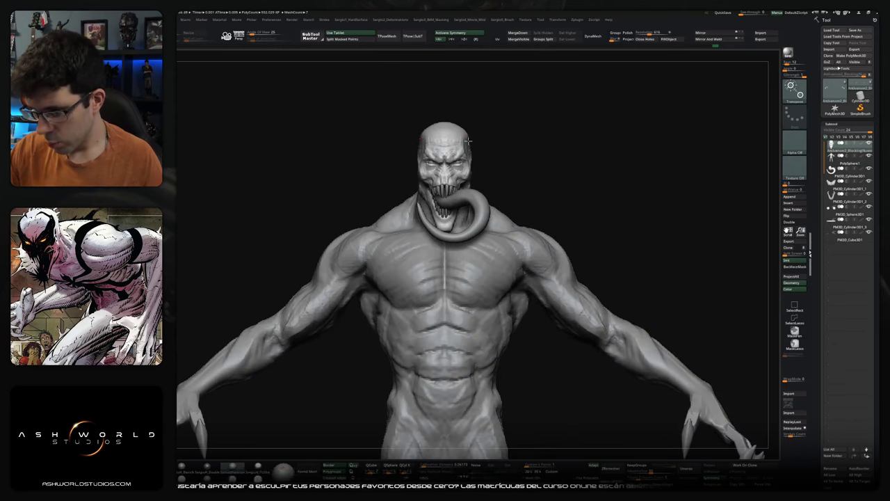
{"action": "key", "text": "w"}
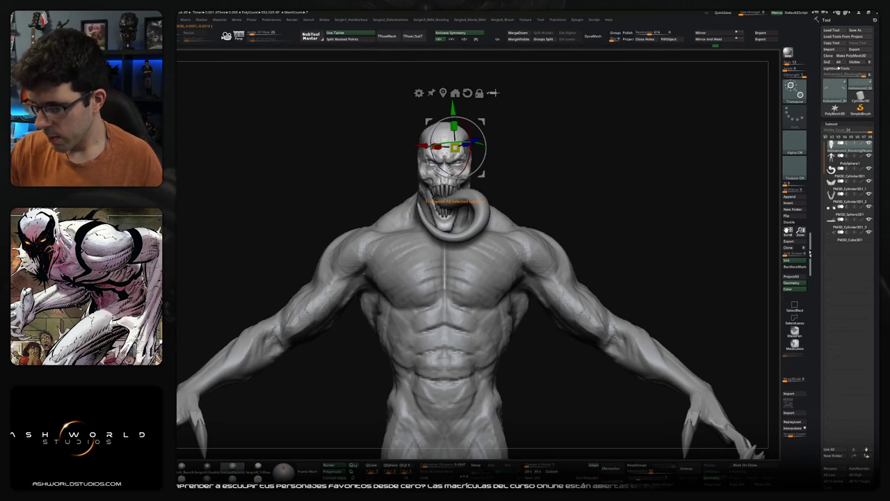
{"action": "mouse_move", "coordinate": [506, 125]}
{"action": "left_mouse_down"}
{"action": "mouse_move", "coordinate": [491, 193]}
{"action": "mouse_move", "coordinate": [461, 188]}
{"action": "left_mouse_up"}
{"action": "mouse_move", "coordinate": [545, 118]}
{"action": "left_mouse_down", "text": "ctrl+shift"}
{"action": "mouse_move", "coordinate": [443, 171]}
{"action": "mouse_move", "coordinate": [539, 157]}
{"action": "left_mouse_up", "text": "ctrl+shift"}
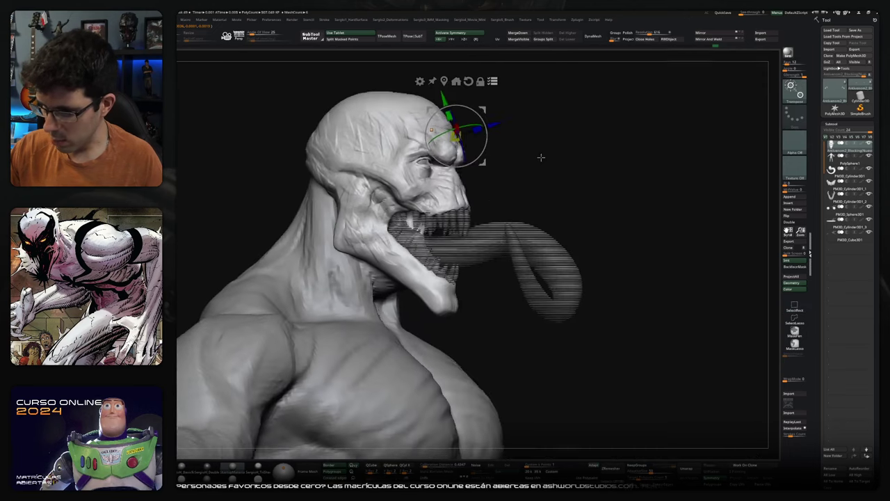
{"action": "mouse_move", "coordinate": [485, 214]}
{"action": "left_mouse_down", "text": "ctrl+shift"}
{"action": "mouse_move", "coordinate": [467, 235]}
{"action": "mouse_move", "coordinate": [532, 183]}
{"action": "mouse_move", "coordinate": [520, 203]}
{"action": "left_mouse_up", "text": "ctrl+shift"}
{"action": "left_click_drag", "start_coordinate": [411, 232], "coordinate": [460, 274], "text": "ctrl+shift"}
{"action": "left_click_drag", "start_coordinate": [543, 209], "coordinate": [512, 161]}
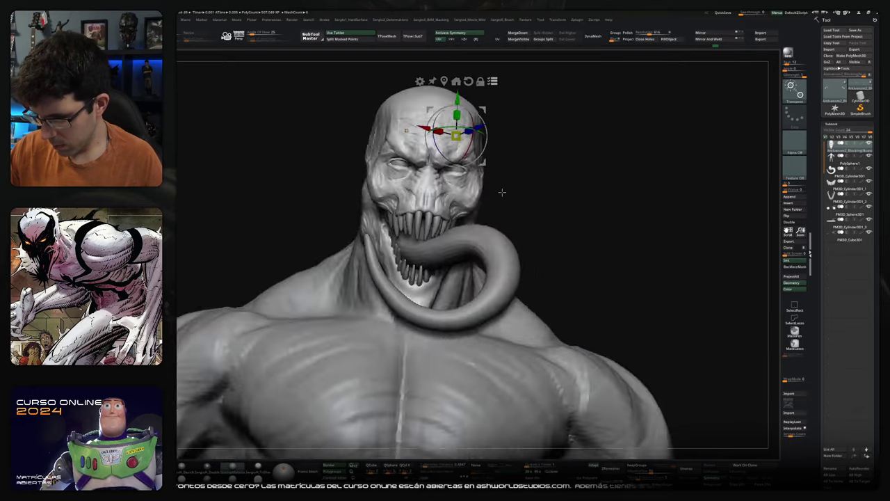
{"action": "left_click_drag", "start_coordinate": [520, 214], "coordinate": [522, 236], "text": "ctrl+shift"}
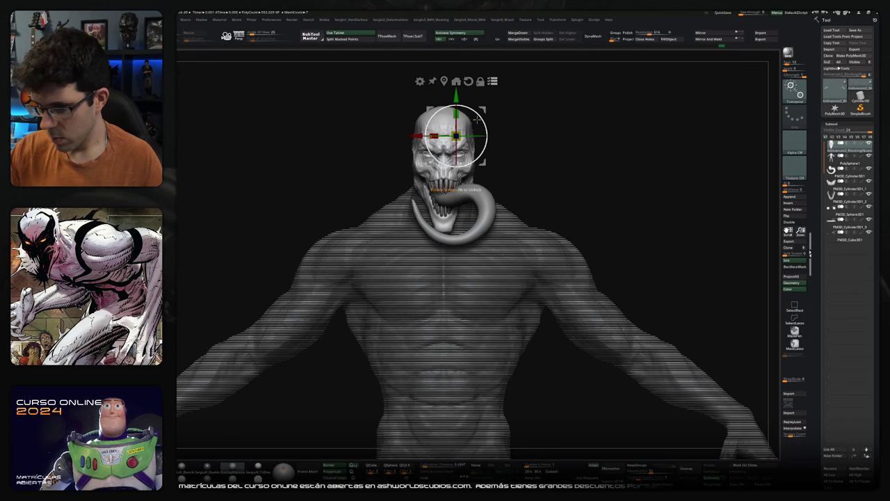
{"action": "left_click_drag", "start_coordinate": [457, 136], "coordinate": [456, 134]}
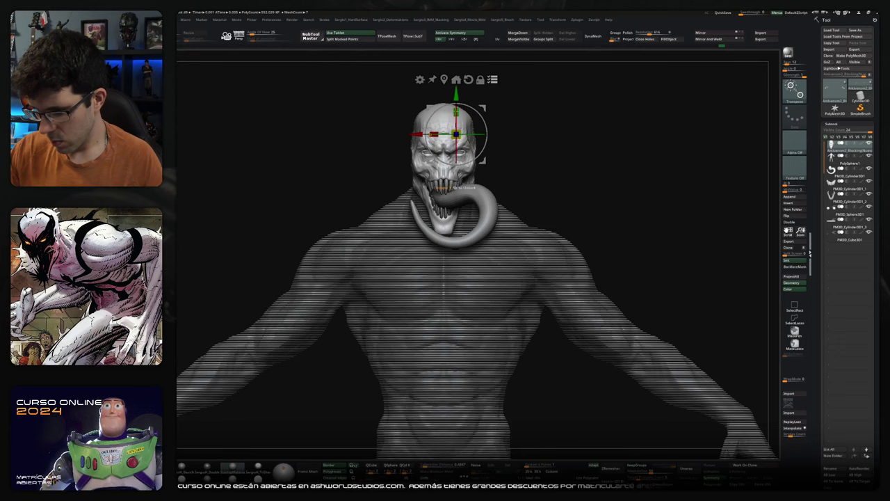
{"action": "scroll", "coordinate": [590, 215], "scroll_direction": "down", "scroll_amount": 3}
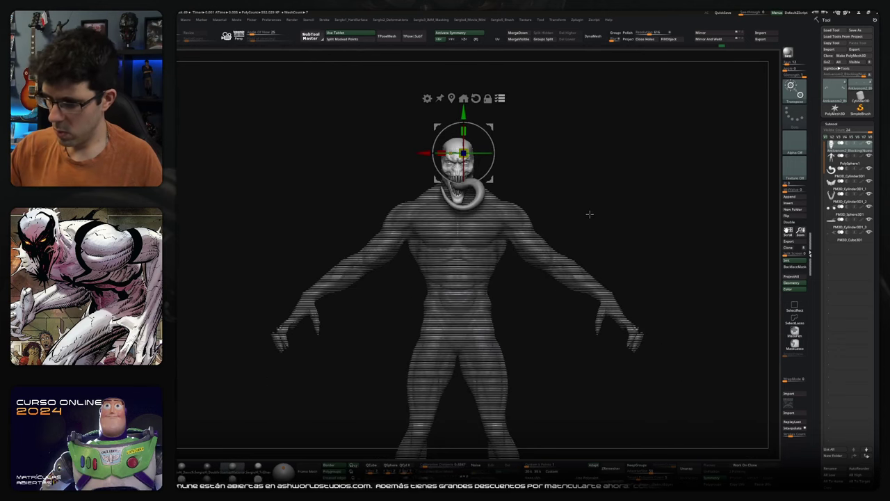
{"action": "key", "text": "q"}
{"action": "scroll", "coordinate": [598, 217], "scroll_direction": "down", "scroll_amount": 2}
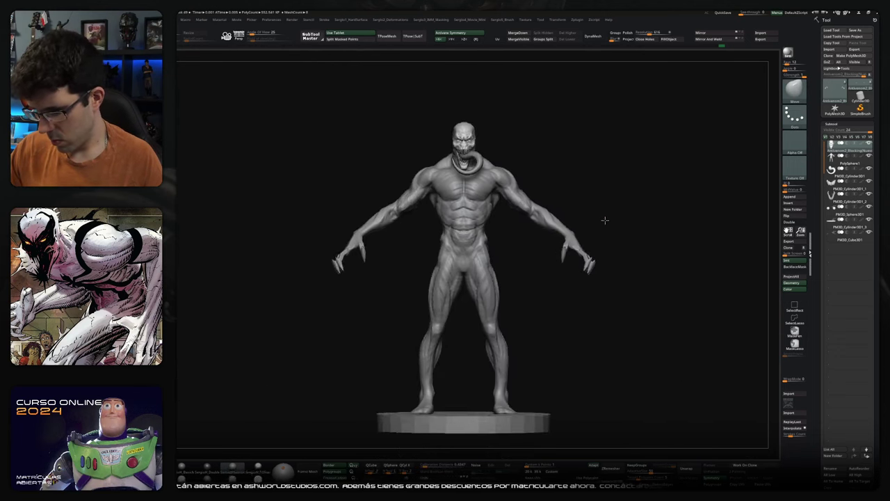
Select the claw subtool and rotate it around its X axis with the gizmo
{"action": "mouse_move", "coordinate": [526, 277]}
{"action": "left_mouse_down"}
{"action": "mouse_move", "coordinate": [466, 279]}
{"action": "mouse_move", "coordinate": [608, 231]}
{"action": "mouse_move", "coordinate": [601, 231]}
{"action": "left_mouse_up"}
{"action": "mouse_move", "coordinate": [543, 284]}
{"action": "left_mouse_down"}
{"action": "mouse_move", "coordinate": [581, 294]}
{"action": "mouse_move", "coordinate": [453, 344]}
{"action": "mouse_move", "coordinate": [505, 264]}
{"action": "mouse_move", "coordinate": [514, 268]}
{"action": "mouse_move", "coordinate": [507, 239]}
{"action": "mouse_move", "coordinate": [505, 247]}
{"action": "left_mouse_up"}
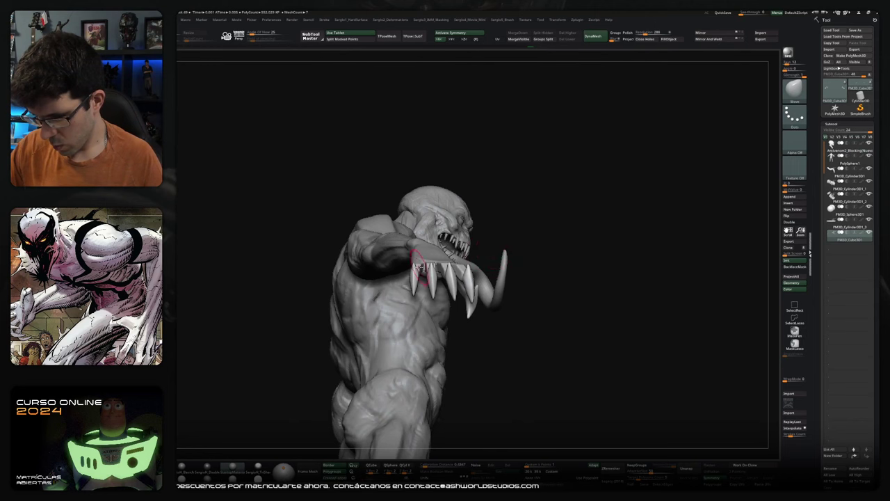
{"action": "key", "text": "w"}
{"action": "left_click", "coordinate": [473, 243], "text": "ctrl+shift"}
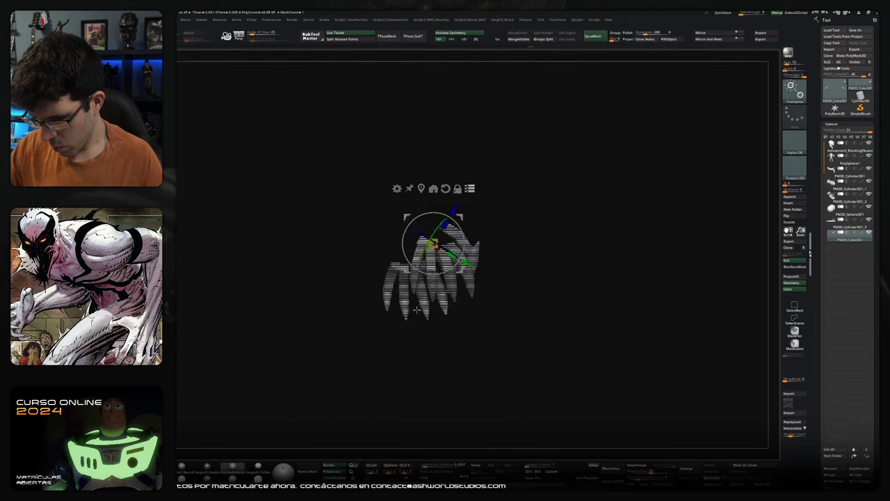
{"action": "left_click_drag", "start_coordinate": [457, 233], "coordinate": [418, 272]}
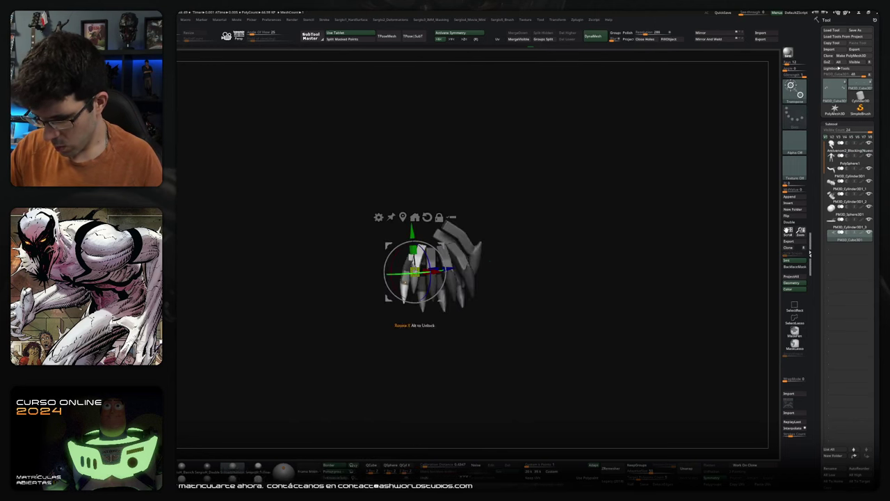
{"action": "mouse_move", "coordinate": [591, 347]}
{"action": "left_mouse_down", "text": "alt"}
{"action": "mouse_move", "coordinate": [591, 292]}
{"action": "mouse_move", "coordinate": [626, 264]}
{"action": "left_mouse_up", "text": "alt"}
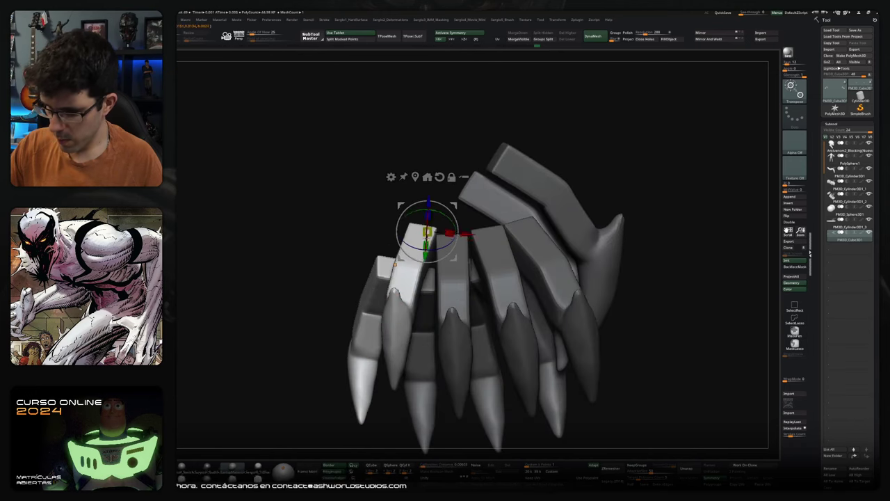
{"action": "mouse_move", "coordinate": [425, 233]}
{"action": "left_mouse_down", "text": "alt"}
{"action": "mouse_move", "coordinate": [443, 215]}
{"action": "mouse_move", "coordinate": [437, 243]}
{"action": "left_mouse_up", "text": "alt"}
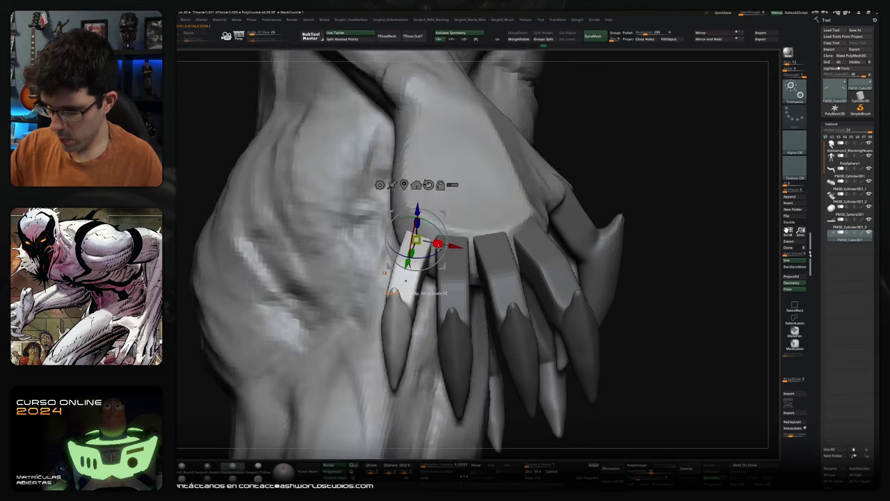
Mask a claw, then shift the middle finger and another finger into place on the hand
{"action": "key", "text": "q"}
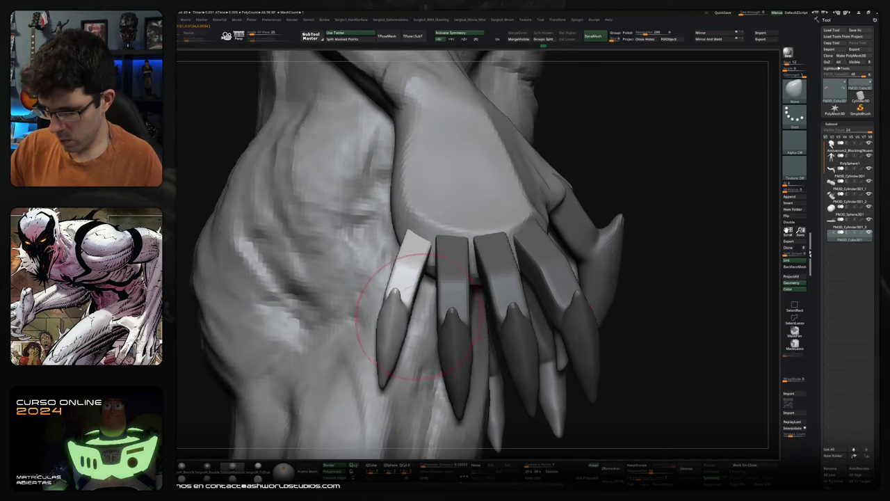
{"action": "left_click_drag", "start_coordinate": [440, 233], "coordinate": [487, 208]}
{"action": "left_click_drag", "start_coordinate": [392, 367], "coordinate": [411, 360], "text": "ctrl"}
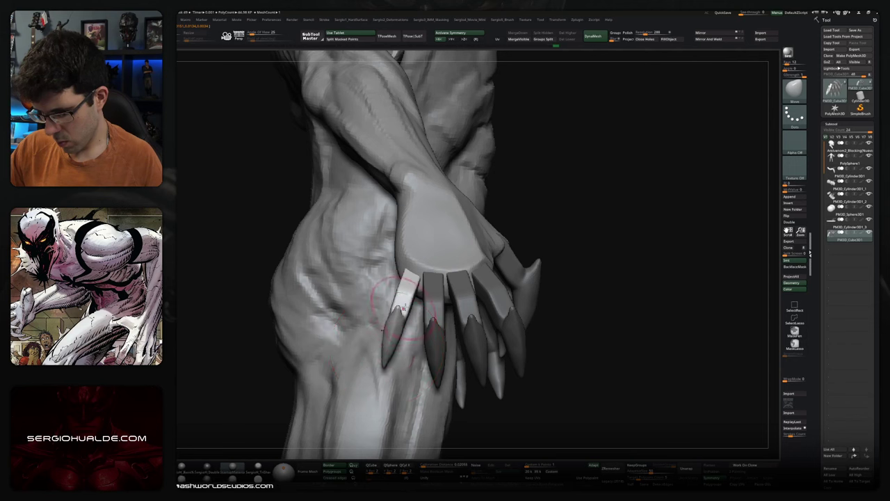
{"action": "key", "text": "w"}
{"action": "left_click", "coordinate": [433, 296], "text": "alt"}
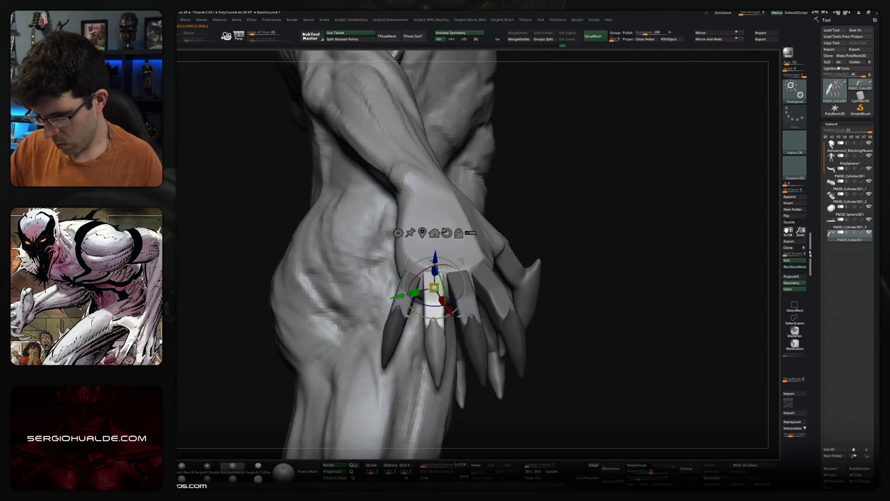
{"action": "left_click_drag", "start_coordinate": [457, 275], "coordinate": [473, 292]}
{"action": "left_click", "coordinate": [442, 366], "text": "alt"}
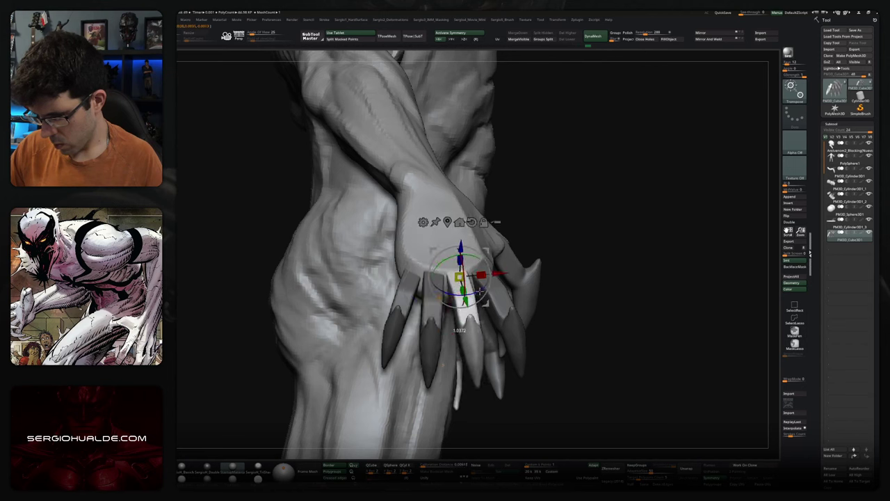
{"action": "left_click_drag", "start_coordinate": [459, 277], "coordinate": [460, 276]}
Orbit to the torso and arm and switch to the Standard brush
{"action": "key", "text": "q"}
{"action": "mouse_move", "coordinate": [512, 293]}
{"action": "left_mouse_down"}
{"action": "mouse_move", "coordinate": [557, 269]}
{"action": "mouse_move", "coordinate": [514, 275]}
{"action": "mouse_move", "coordinate": [491, 254]}
{"action": "mouse_move", "coordinate": [471, 281]}
{"action": "mouse_move", "coordinate": [457, 248]}
{"action": "mouse_move", "coordinate": [478, 260]}
{"action": "mouse_move", "coordinate": [480, 223]}
{"action": "mouse_move", "coordinate": [475, 306]}
{"action": "left_mouse_up"}
{"action": "key", "text": "b"}
{"action": "key", "text": "c"}
{"action": "key", "text": "b"}
{"action": "key", "text": "b"}
{"action": "key", "text": "s"}
{"action": "key", "text": "t"}
Fine-tune the claw subtool's position on the hand with the gizmo
{"action": "key", "text": "w"}
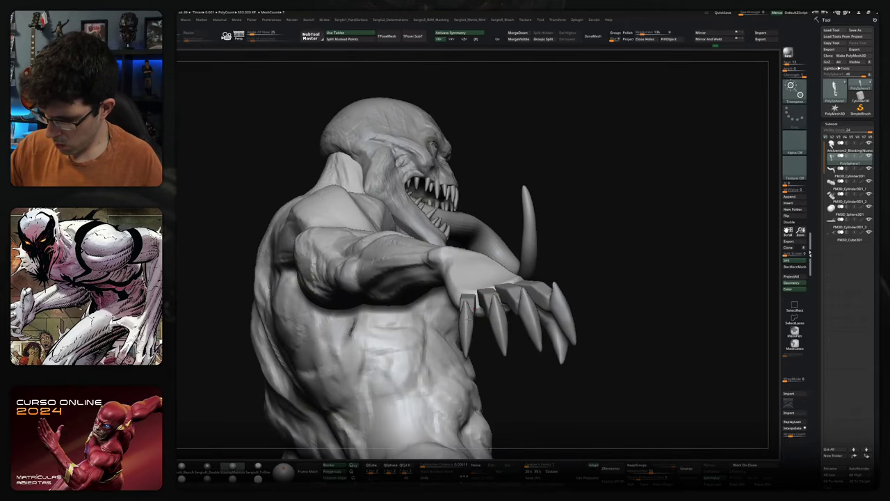
{"action": "left_click", "coordinate": [468, 314], "text": "alt"}
{"action": "left_click_drag", "start_coordinate": [466, 312], "coordinate": [383, 365]}
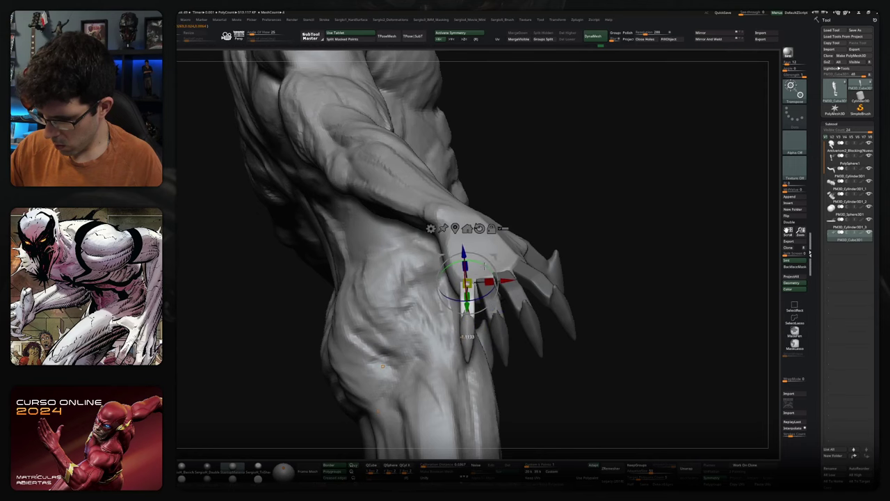
{"action": "left_click_drag", "start_coordinate": [466, 306], "coordinate": [465, 334]}
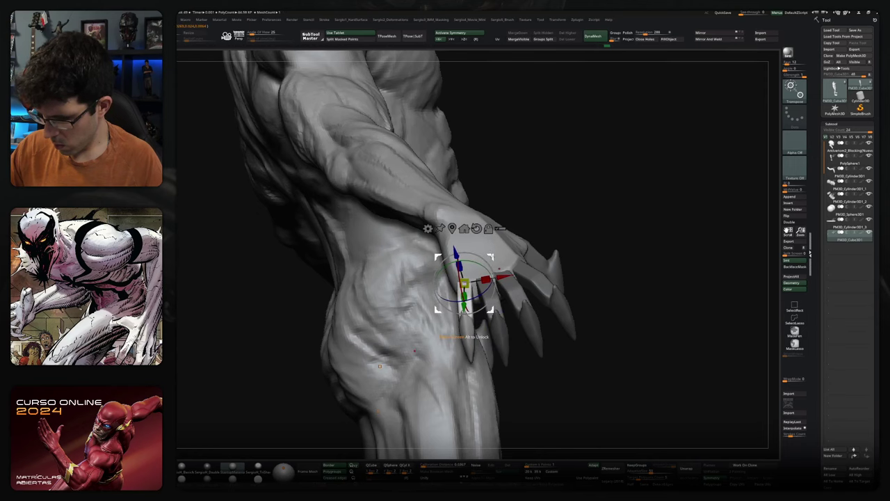
{"action": "key", "text": "q"}
{"action": "mouse_move", "coordinate": [380, 365]}
{"action": "left_mouse_down"}
{"action": "mouse_move", "coordinate": [471, 267]}
{"action": "mouse_move", "coordinate": [478, 274]}
{"action": "mouse_move", "coordinate": [477, 227]}
{"action": "mouse_move", "coordinate": [453, 229]}
{"action": "left_mouse_up"}
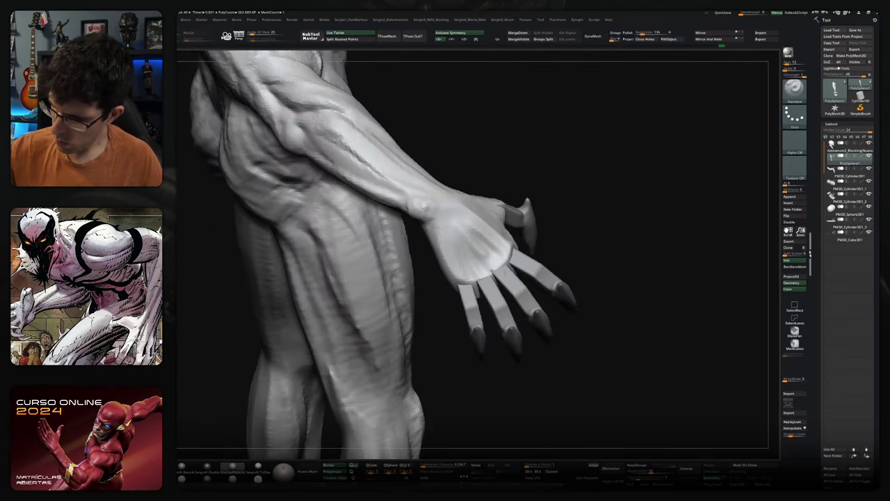
Cycle through the smooth, ClayBuildup and DamStandard brushes, ending on ClayBuildup, while orbiting to the arm
{"action": "key", "text": "shift"}
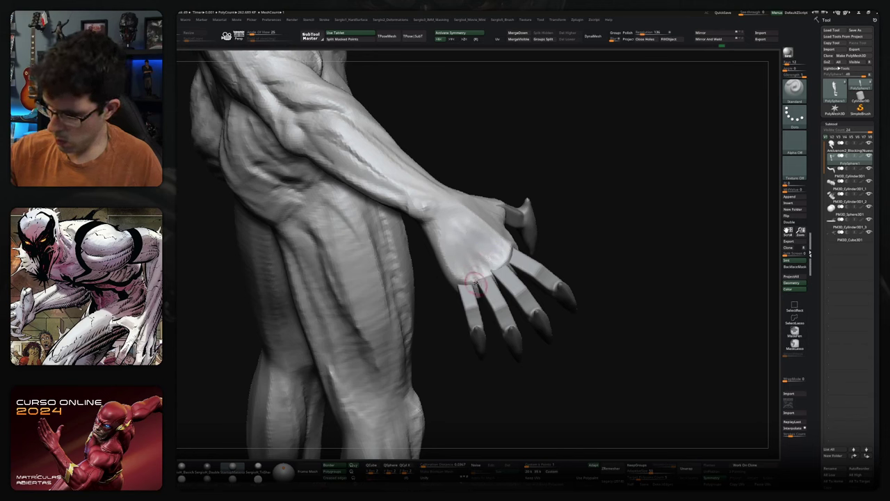
{"action": "key", "text": "b"}
{"action": "key", "text": "c"}
{"action": "key", "text": "b"}
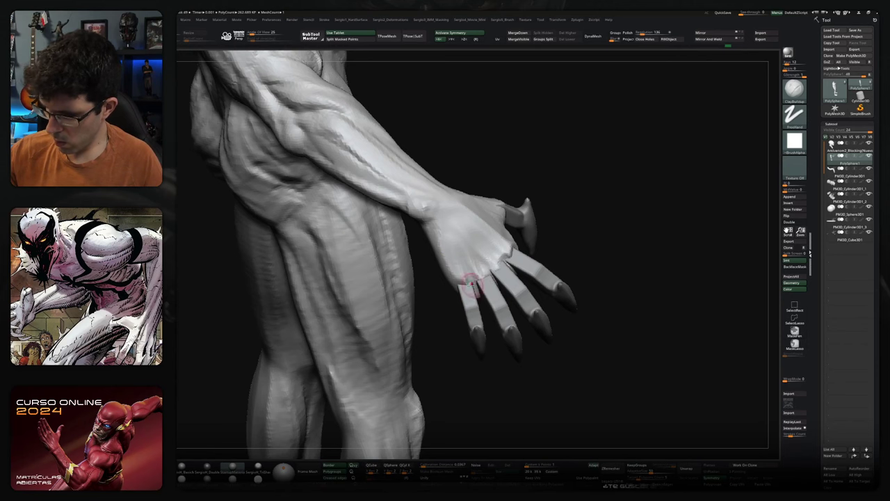
{"action": "mouse_move", "coordinate": [452, 280]}
{"action": "right_mouse_down"}
{"action": "mouse_move", "coordinate": [461, 238]}
{"action": "mouse_move", "coordinate": [417, 295]}
{"action": "mouse_move", "coordinate": [443, 294]}
{"action": "right_mouse_up"}
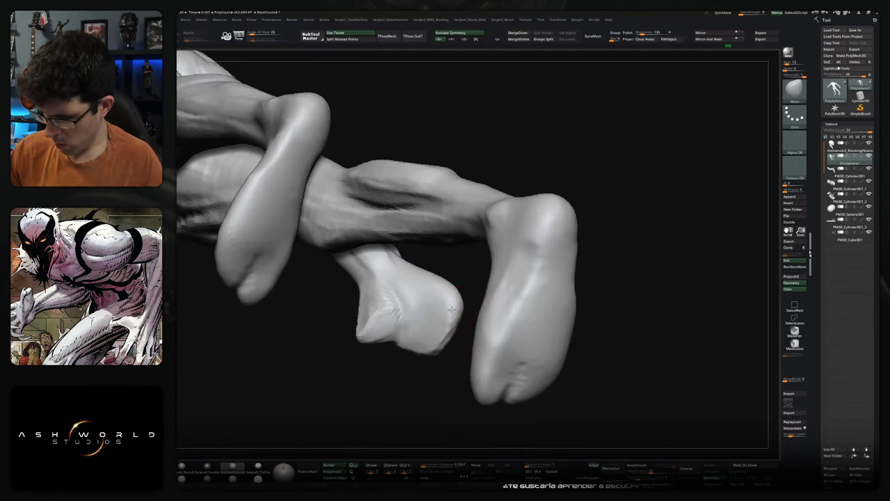
{"action": "key", "text": "b"}
{"action": "key", "text": "d"}
{"action": "key", "text": "s"}
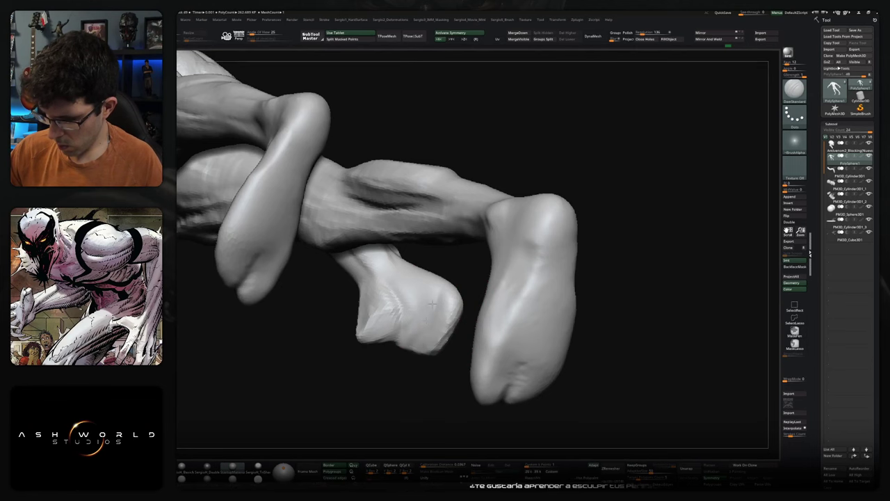
{"action": "key", "text": "b"}
{"action": "key", "text": "c"}
{"action": "key", "text": "b"}
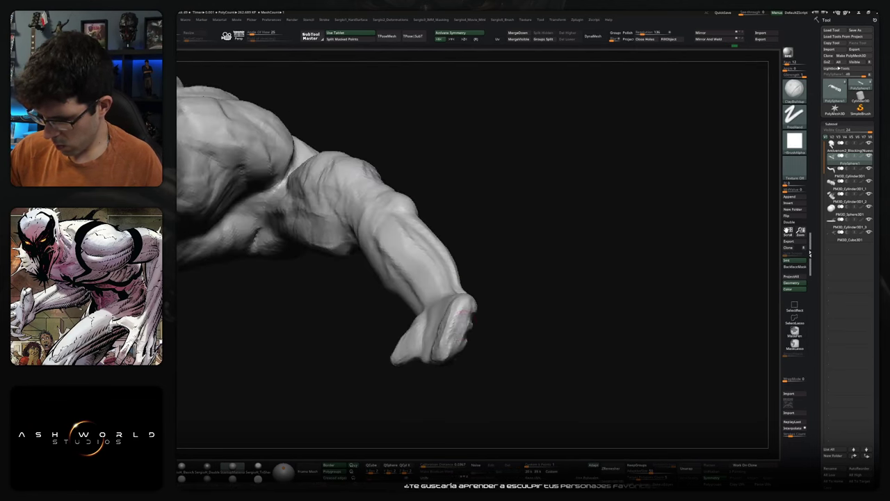
Carve a crease into the fist with ClayBuildup and smooth its surface
{"action": "left_click_drag", "start_coordinate": [473, 379], "coordinate": [467, 313]}
{"action": "right_click_drag", "start_coordinate": [463, 325], "coordinate": [438, 295]}
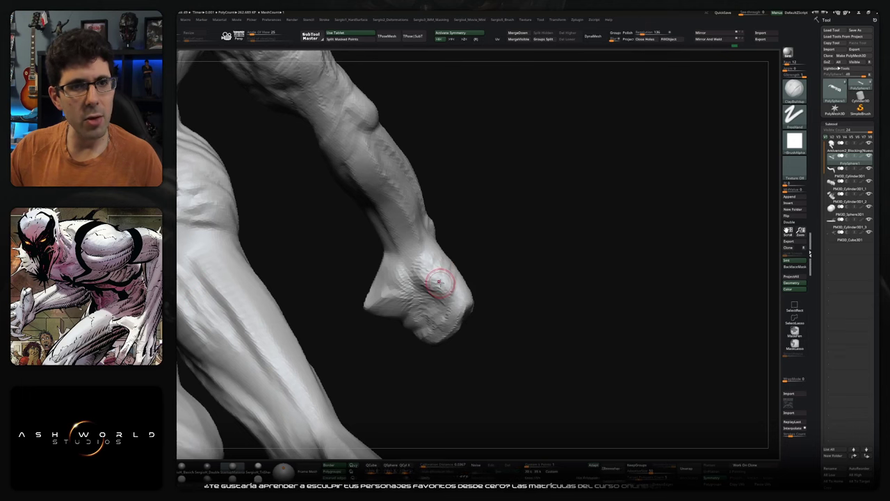
{"action": "left_click_drag", "start_coordinate": [436, 285], "coordinate": [418, 289]}
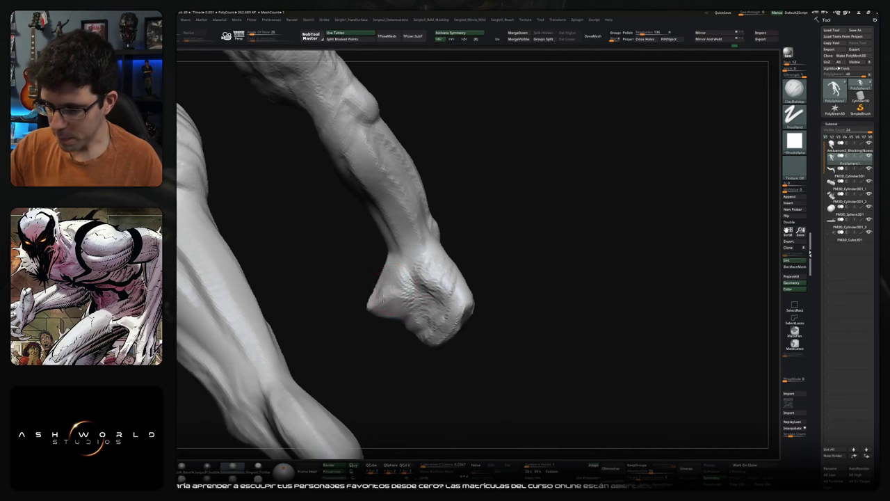
{"action": "left_click_drag", "start_coordinate": [417, 330], "coordinate": [420, 325]}
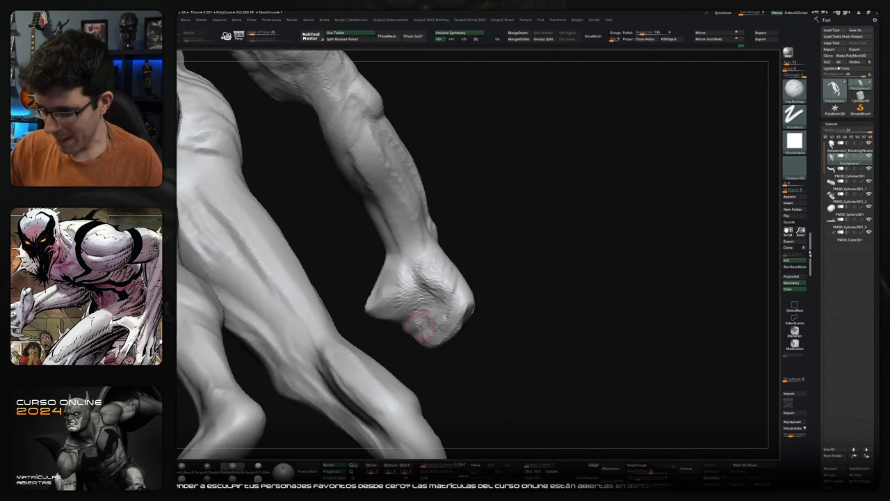
{"action": "left_click_drag", "start_coordinate": [420, 287], "coordinate": [401, 307]}
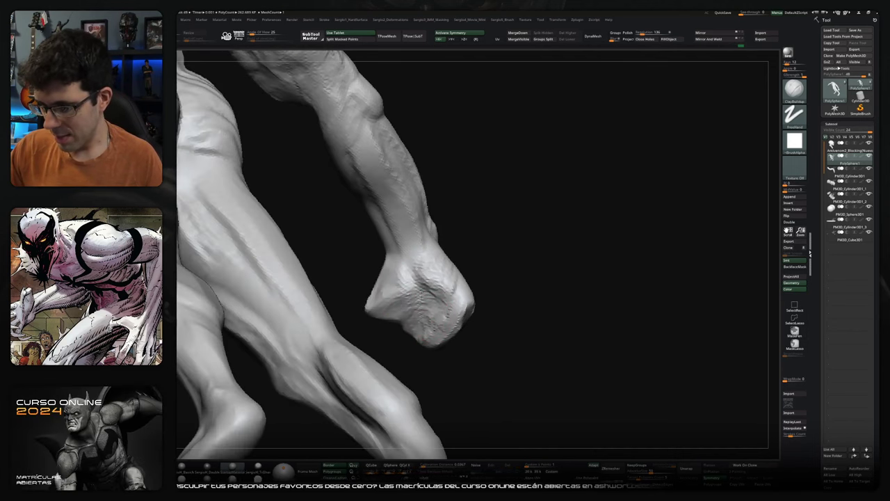
Zoom out to the whole figure on its base and turn it to see the back
{"action": "mouse_move", "coordinate": [459, 304]}
{"action": "left_mouse_down"}
{"action": "mouse_move", "coordinate": [473, 270]}
{"action": "mouse_move", "coordinate": [401, 323]}
{"action": "mouse_move", "coordinate": [445, 277]}
{"action": "left_mouse_up"}
{"action": "left_click_drag", "start_coordinate": [428, 342], "coordinate": [424, 302]}
{"action": "mouse_move", "coordinate": [424, 338]}
{"action": "left_mouse_down"}
{"action": "mouse_move", "coordinate": [402, 266]}
{"action": "mouse_move", "coordinate": [521, 225]}
{"action": "mouse_move", "coordinate": [453, 317]}
{"action": "mouse_move", "coordinate": [535, 262]}
{"action": "mouse_move", "coordinate": [465, 301]}
{"action": "mouse_move", "coordinate": [543, 297]}
{"action": "mouse_move", "coordinate": [530, 352]}
{"action": "mouse_move", "coordinate": [521, 329]}
{"action": "mouse_move", "coordinate": [526, 341]}
{"action": "mouse_move", "coordinate": [527, 309]}
{"action": "mouse_move", "coordinate": [540, 324]}
{"action": "mouse_move", "coordinate": [533, 362]}
{"action": "mouse_move", "coordinate": [527, 306]}
{"action": "left_mouse_up"}
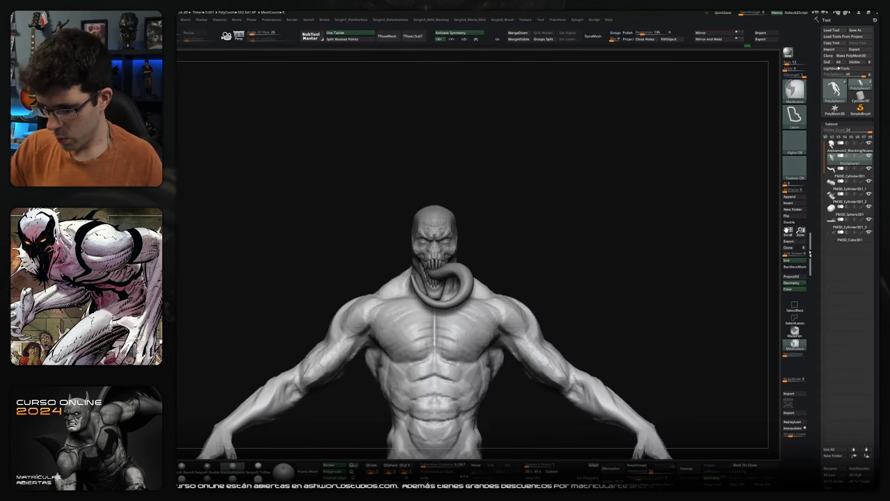
{"action": "mouse_move", "coordinate": [600, 304]}
{"action": "left_mouse_down"}
{"action": "mouse_move", "coordinate": [535, 287]}
{"action": "mouse_move", "coordinate": [577, 285]}
{"action": "mouse_move", "coordinate": [558, 314]}
{"action": "mouse_move", "coordinate": [445, 295]}
{"action": "mouse_move", "coordinate": [426, 354]}
{"action": "mouse_move", "coordinate": [457, 333]}
{"action": "mouse_move", "coordinate": [447, 358]}
{"action": "mouse_move", "coordinate": [419, 348]}
{"action": "mouse_move", "coordinate": [449, 322]}
{"action": "left_mouse_up"}
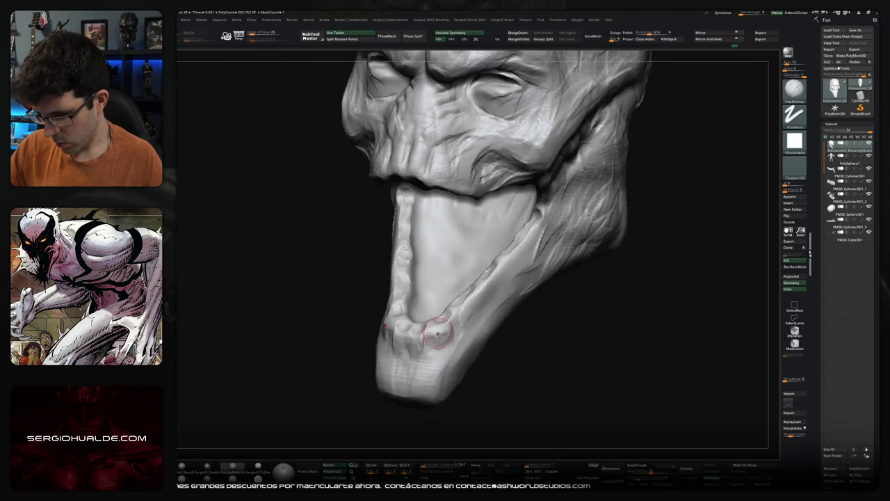
Turn off Solo mode and hide the tongue subtool to reveal the lower jaw
{"action": "key", "text": "shift+alt+s"}
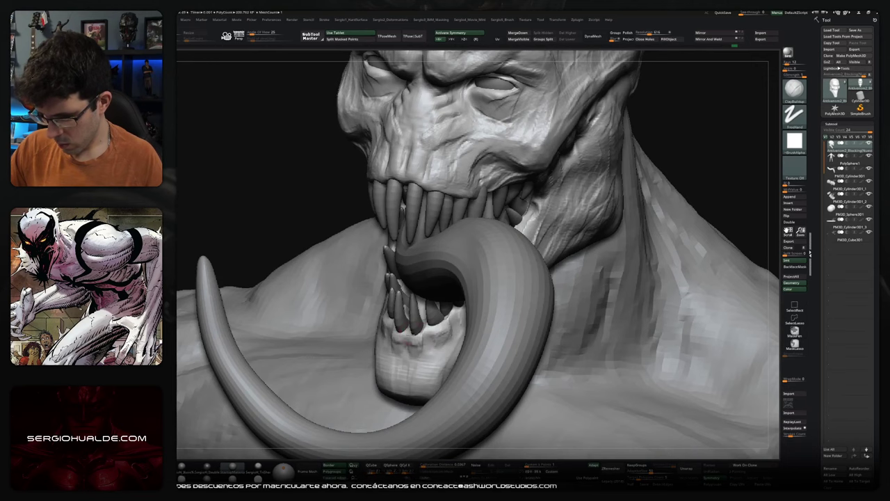
{"action": "left_click_drag", "start_coordinate": [387, 328], "coordinate": [459, 319]}
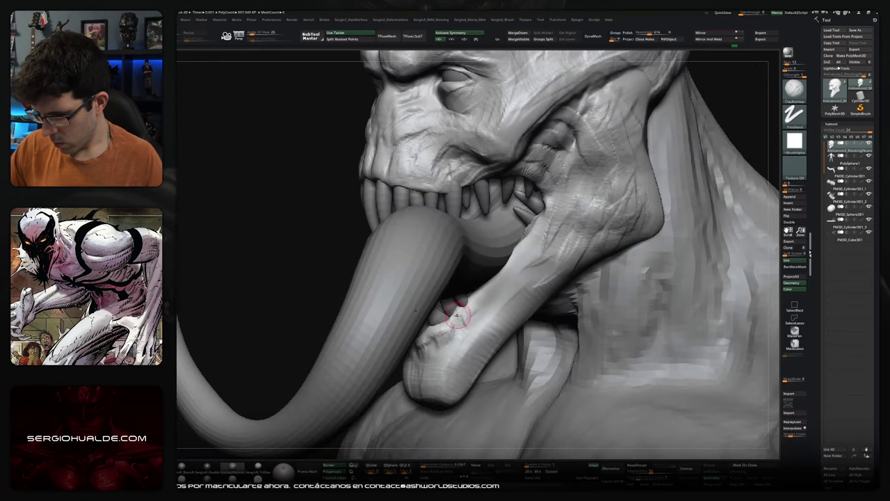
{"action": "left_click_drag", "start_coordinate": [457, 315], "coordinate": [438, 334]}
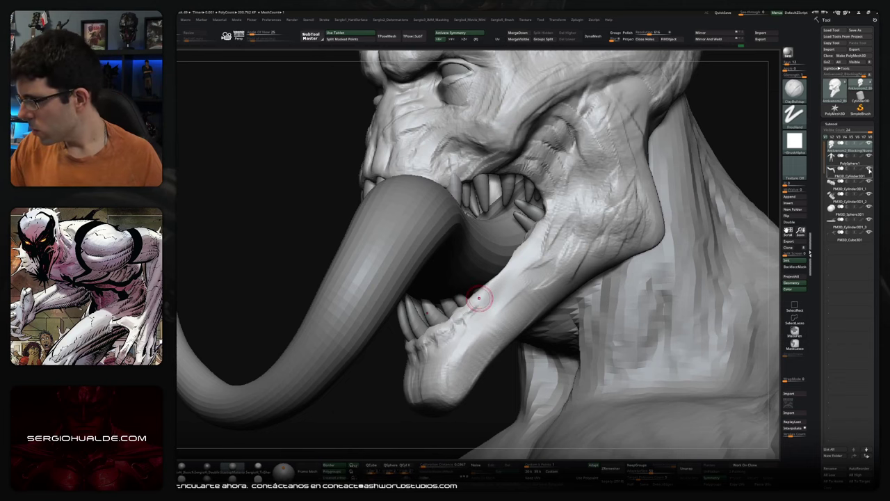
{"action": "left_click", "coordinate": [868, 173]}
Toggle the body's visibility on and off to compare the head and teeth
{"action": "mouse_move", "coordinate": [852, 175]}
{"action": "mouse_move", "coordinate": [479, 298]}
{"action": "left_mouse_down"}
{"action": "mouse_move", "coordinate": [482, 287]}
{"action": "mouse_move", "coordinate": [501, 291]}
{"action": "left_mouse_up"}
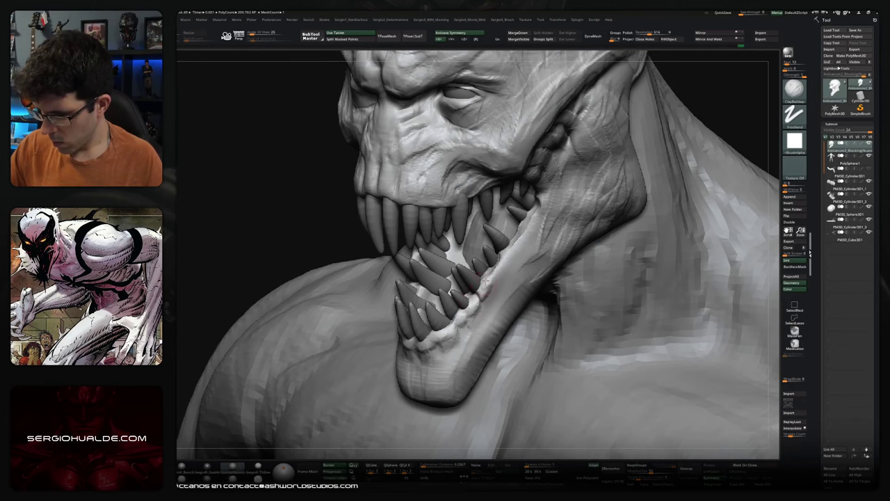
{"action": "left_click_drag", "start_coordinate": [499, 263], "coordinate": [509, 284]}
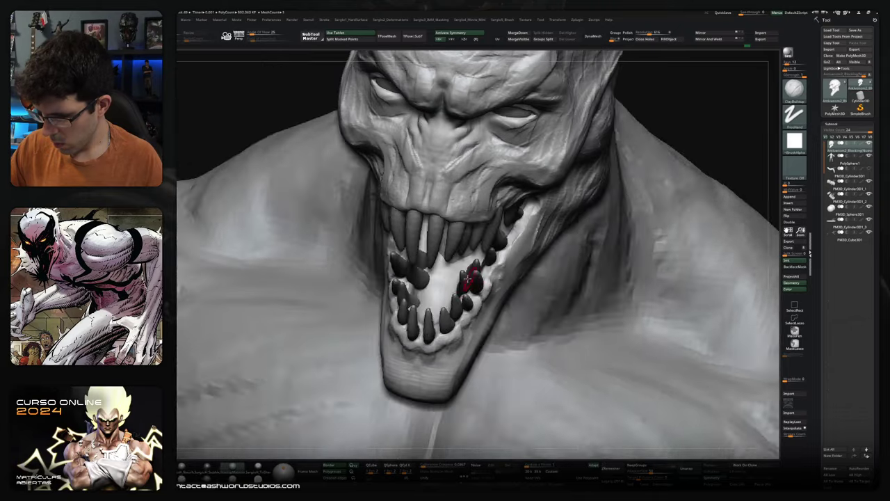
{"action": "left_click", "coordinate": [423, 283], "text": "ctrl+shift"}
{"action": "left_click", "coordinate": [421, 285], "text": "ctrl+shift"}
{"action": "left_click", "coordinate": [418, 283], "text": "ctrl+shift"}
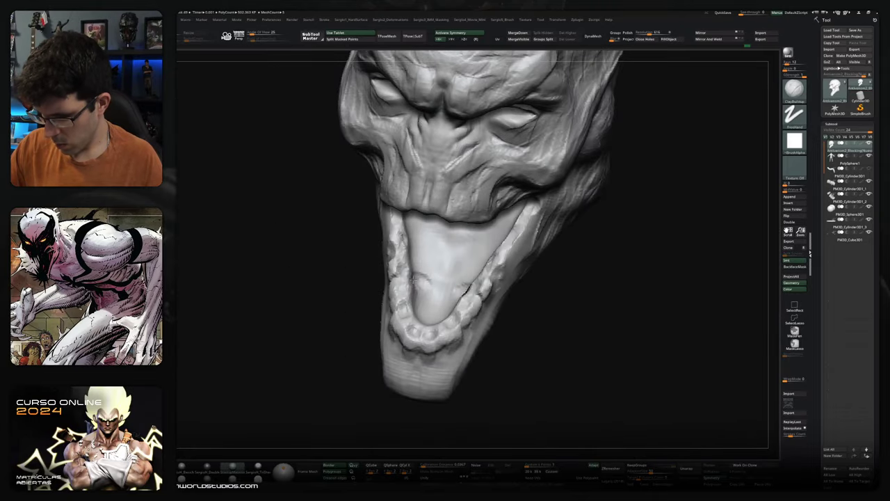
{"action": "left_click", "coordinate": [417, 275], "text": "ctrl+shift"}
{"action": "left_click_drag", "start_coordinate": [417, 276], "coordinate": [421, 257]}
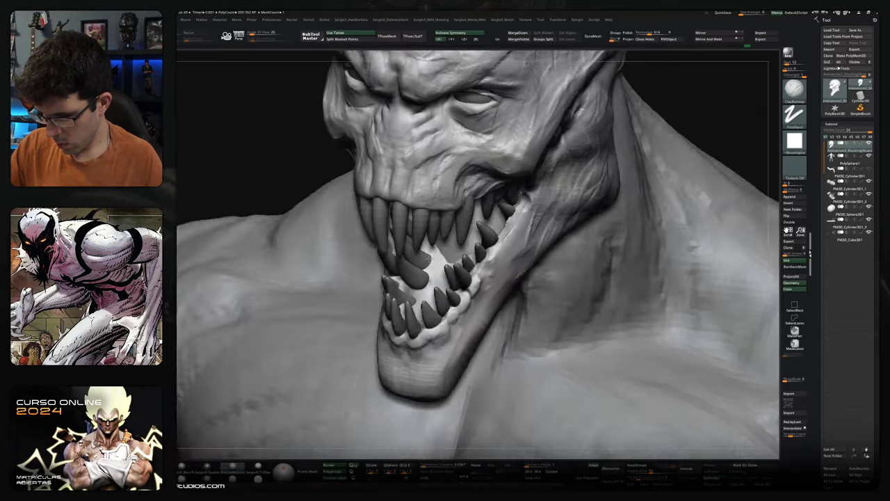
{"action": "left_click", "coordinate": [421, 257], "text": "ctrl+shift"}
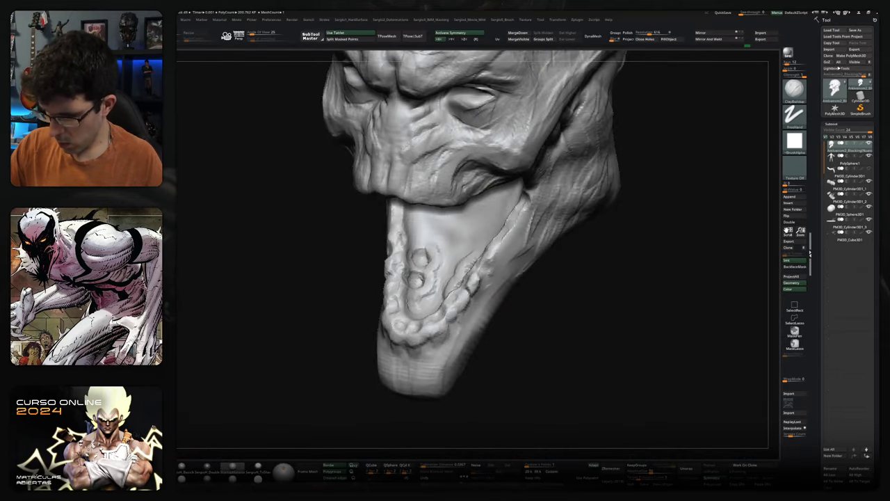
{"action": "left_click", "coordinate": [462, 271], "text": "ctrl+shift"}
{"action": "mouse_move", "coordinate": [462, 271]}
{"action": "left_mouse_down"}
{"action": "mouse_move", "coordinate": [461, 320]}
{"action": "mouse_move", "coordinate": [503, 249]}
{"action": "left_mouse_up"}
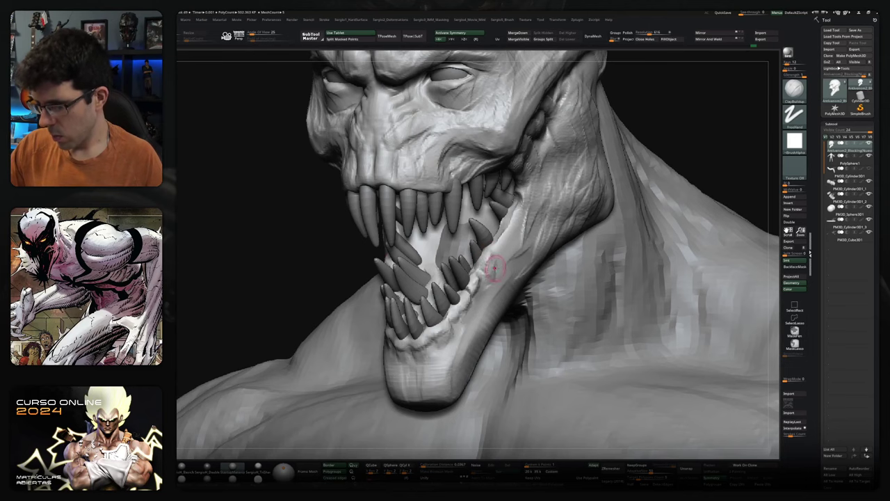
Rotate around the face to inspect the fangs from frontal and three-quarter angles
{"action": "mouse_move", "coordinate": [491, 256]}
{"action": "left_mouse_down"}
{"action": "mouse_move", "coordinate": [487, 246]}
{"action": "mouse_move", "coordinate": [506, 231]}
{"action": "left_mouse_up"}
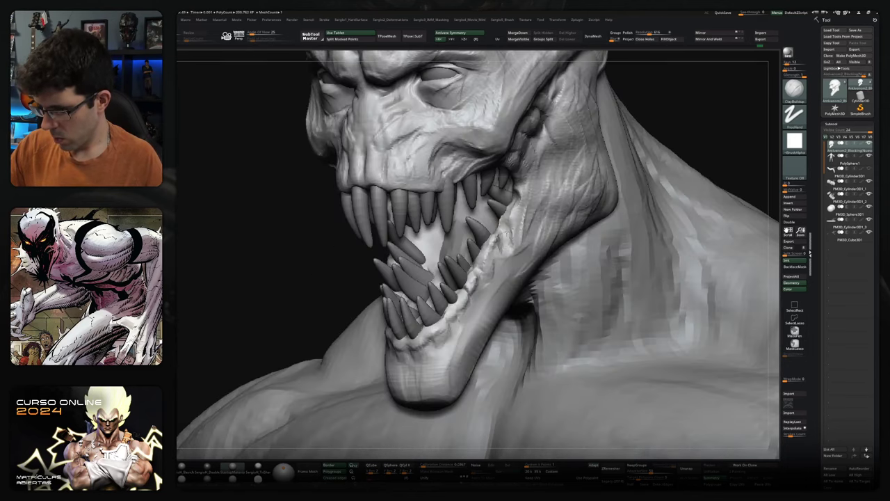
{"action": "left_click_drag", "start_coordinate": [506, 259], "coordinate": [502, 249]}
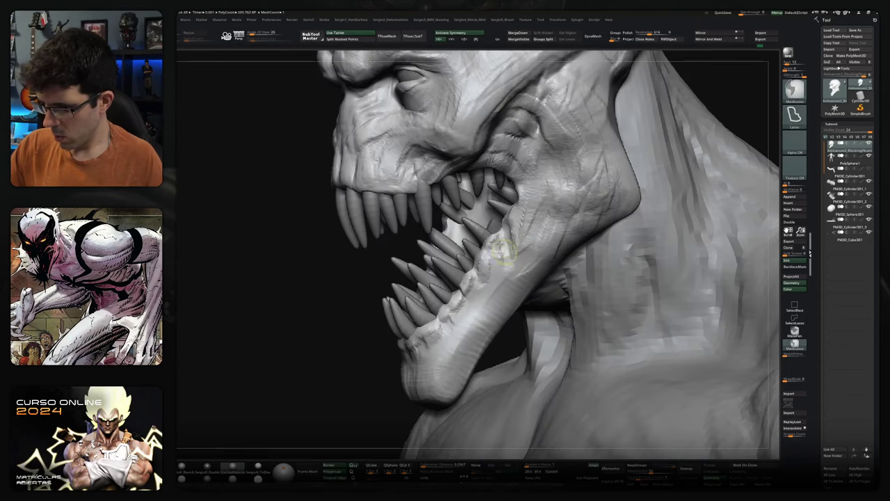
{"action": "key", "text": "ctrl"}
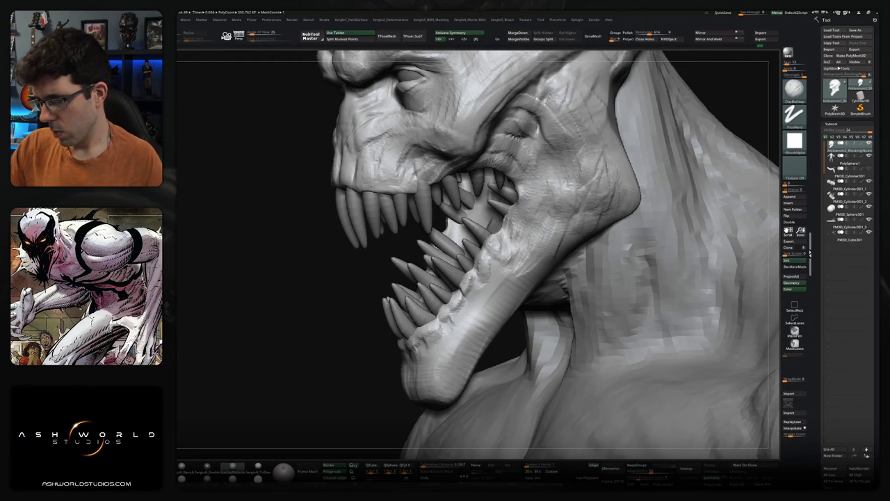
{"action": "mouse_move", "coordinate": [502, 272]}
{"action": "right_mouse_down"}
{"action": "mouse_move", "coordinate": [519, 189]}
{"action": "mouse_move", "coordinate": [498, 274]}
{"action": "right_mouse_up"}
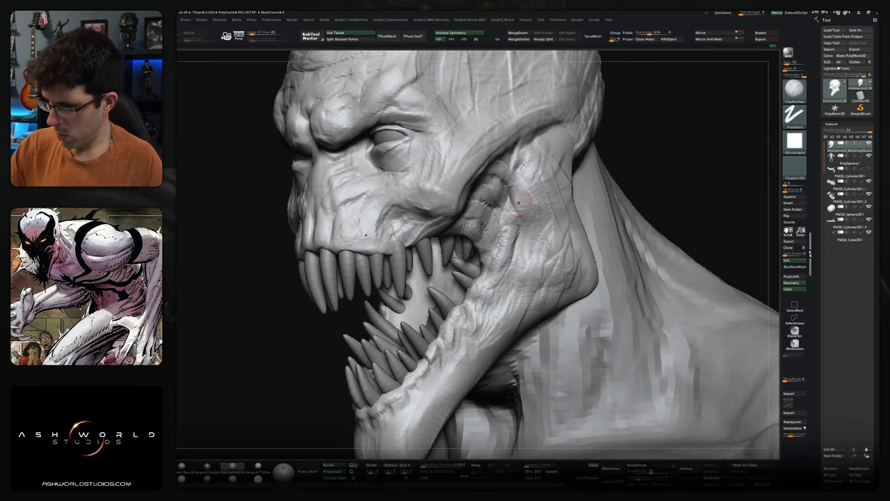
{"action": "right_click_drag", "start_coordinate": [519, 254], "coordinate": [500, 245]}
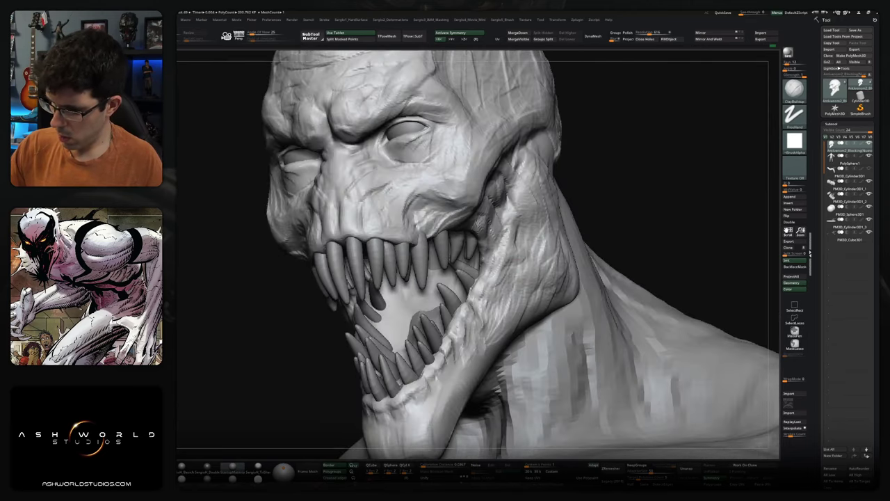
{"action": "key", "text": "b"}
{"action": "key", "text": "d"}
{"action": "key", "text": "s"}
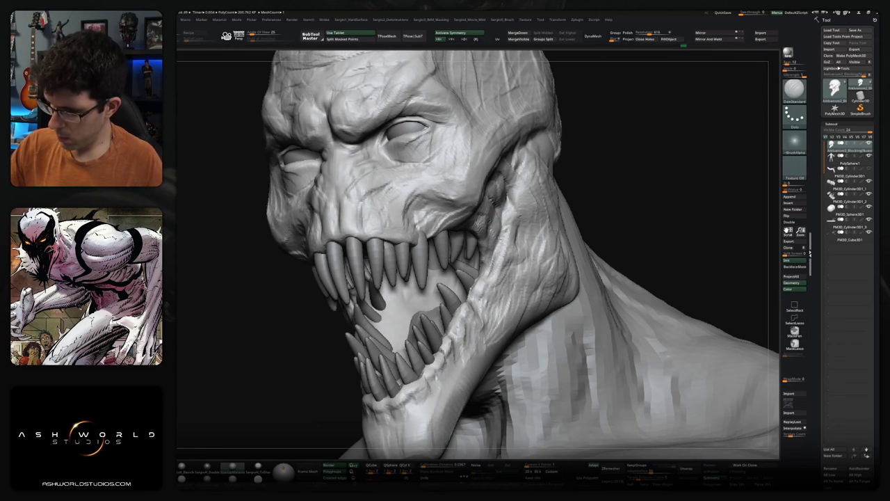
Build up folds on the cheek and side of the neck with ClayBuildup
{"action": "right_click_drag", "start_coordinate": [506, 195], "coordinate": [509, 220]}
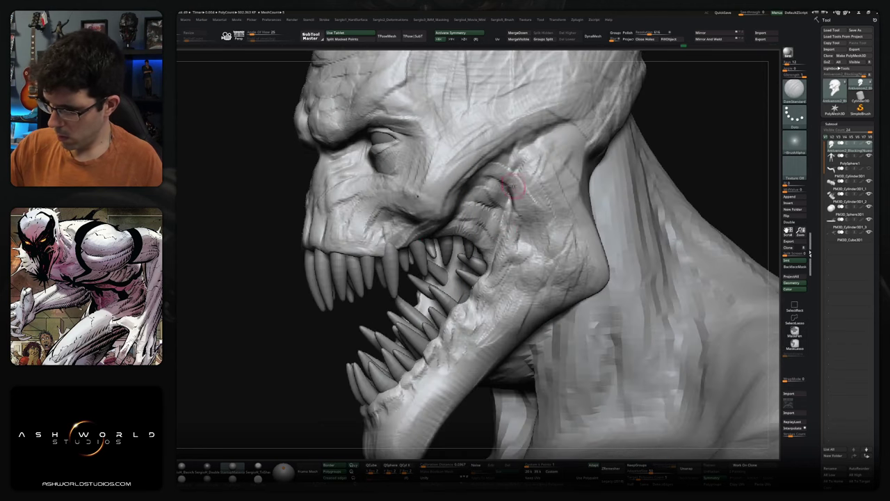
{"action": "right_click_drag", "start_coordinate": [511, 185], "coordinate": [480, 265]}
{"action": "key", "text": "b"}
{"action": "key", "text": "c"}
{"action": "key", "text": "b"}
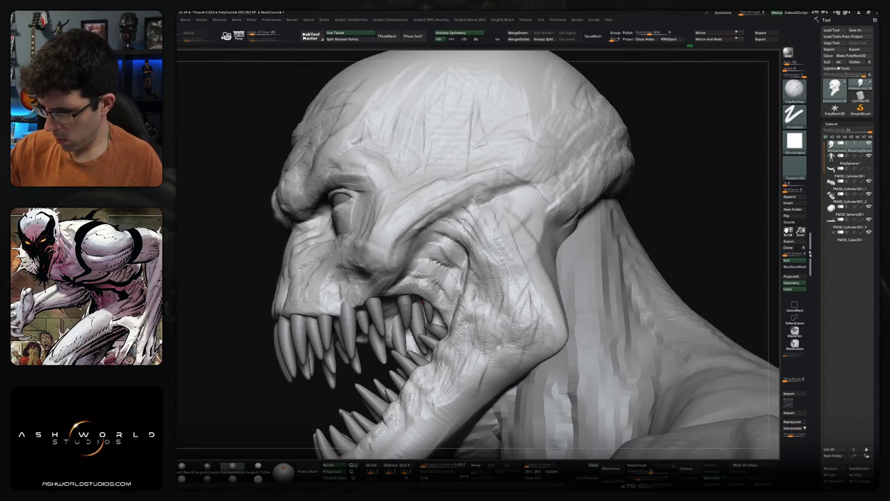
{"action": "right_click_drag", "start_coordinate": [507, 248], "coordinate": [497, 235]}
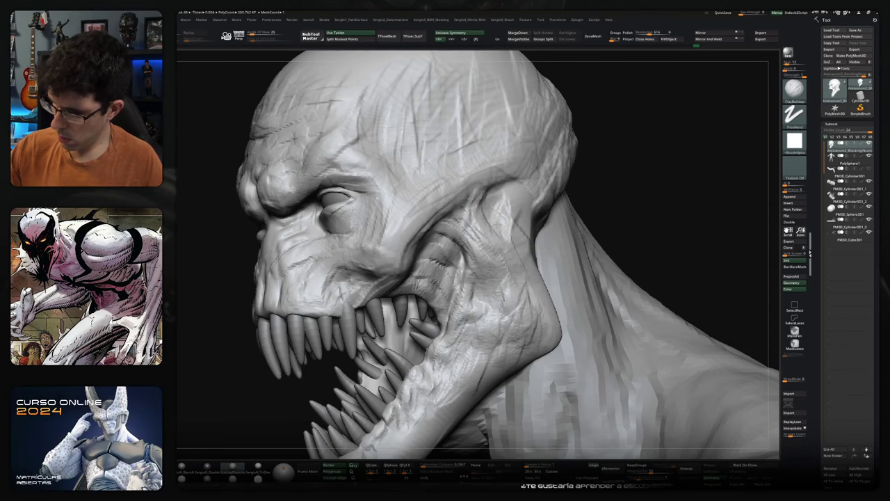
{"action": "right_click_drag", "start_coordinate": [521, 219], "coordinate": [542, 215]}
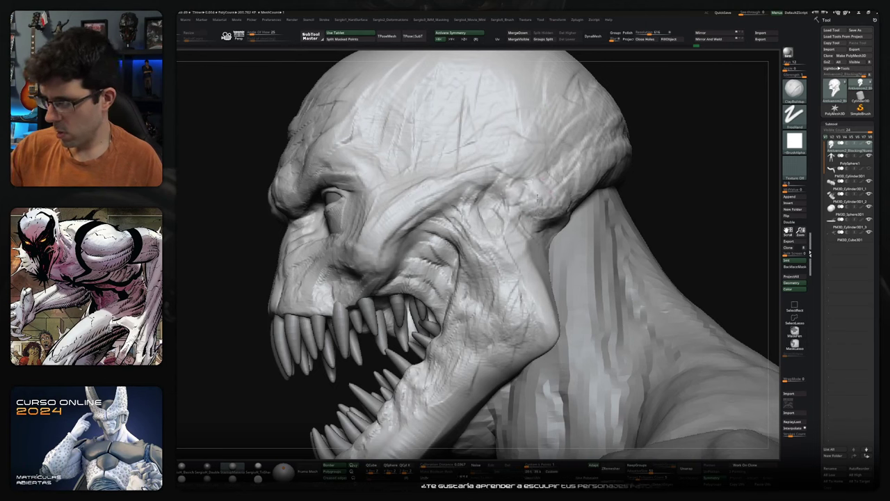
{"action": "left_click_drag", "start_coordinate": [537, 208], "coordinate": [569, 218]}
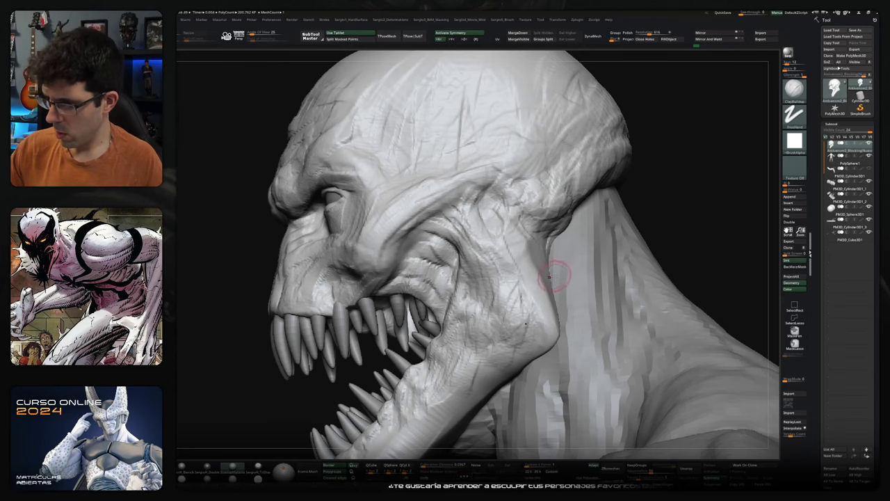
Carve wrinkle grooves into the cheek and inspect the head from upward and side angles
{"action": "mouse_move", "coordinate": [567, 277]}
{"action": "right_mouse_down"}
{"action": "mouse_move", "coordinate": [487, 250]}
{"action": "mouse_move", "coordinate": [465, 264]}
{"action": "mouse_move", "coordinate": [583, 245]}
{"action": "mouse_move", "coordinate": [472, 249]}
{"action": "right_mouse_up"}
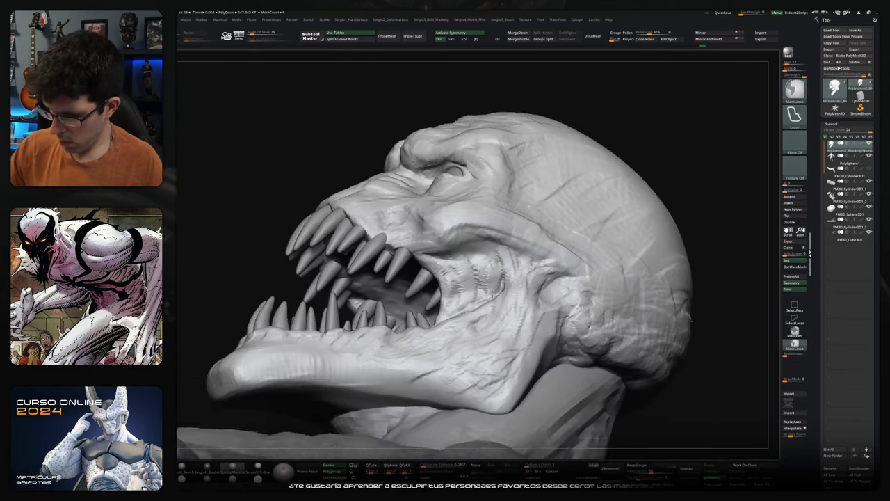
{"action": "mouse_move", "coordinate": [472, 248]}
{"action": "left_mouse_down"}
{"action": "mouse_move", "coordinate": [465, 299]}
{"action": "mouse_move", "coordinate": [455, 276]}
{"action": "mouse_move", "coordinate": [467, 306]}
{"action": "mouse_move", "coordinate": [491, 305]}
{"action": "mouse_move", "coordinate": [479, 299]}
{"action": "left_mouse_up"}
{"action": "right_click_drag", "start_coordinate": [442, 260], "coordinate": [465, 291]}
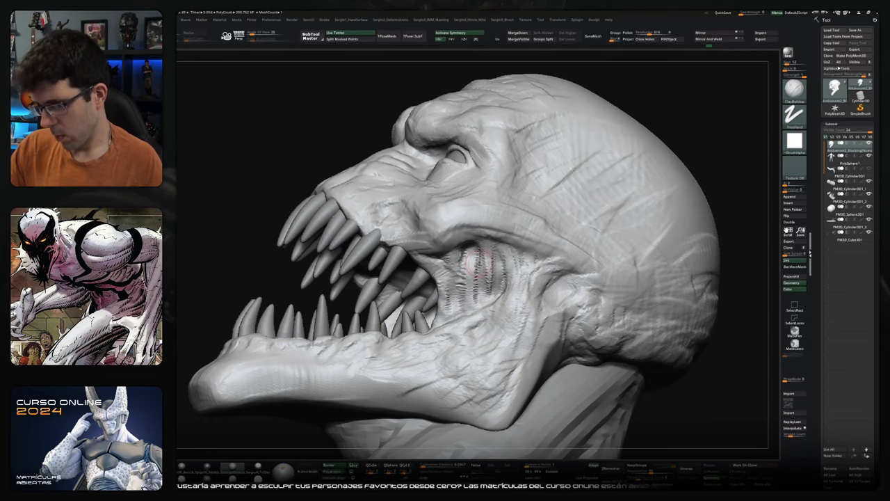
{"action": "mouse_move", "coordinate": [466, 291]}
{"action": "right_mouse_down"}
{"action": "mouse_move", "coordinate": [529, 257]}
{"action": "mouse_move", "coordinate": [450, 236]}
{"action": "mouse_move", "coordinate": [487, 258]}
{"action": "mouse_move", "coordinate": [473, 261]}
{"action": "mouse_move", "coordinate": [544, 235]}
{"action": "mouse_move", "coordinate": [555, 248]}
{"action": "right_mouse_up"}
{"action": "key", "text": "b"}
{"action": "key", "text": "d"}
{"action": "key", "text": "s"}
{"action": "key", "text": "b"}
{"action": "key", "text": "c"}
{"action": "key", "text": "b"}
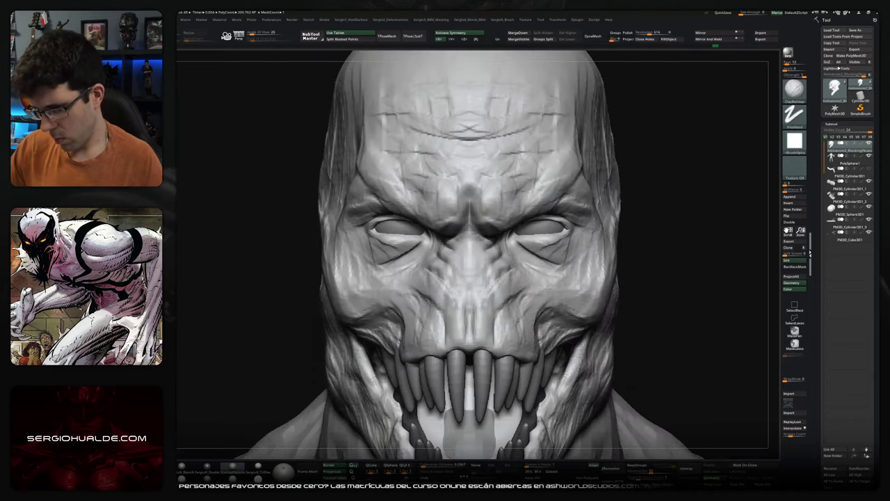
Widen the cheeks and pull the jaw up with the Move brush
{"action": "key", "text": "b"}
{"action": "key", "text": "m"}
{"action": "key", "text": "v"}
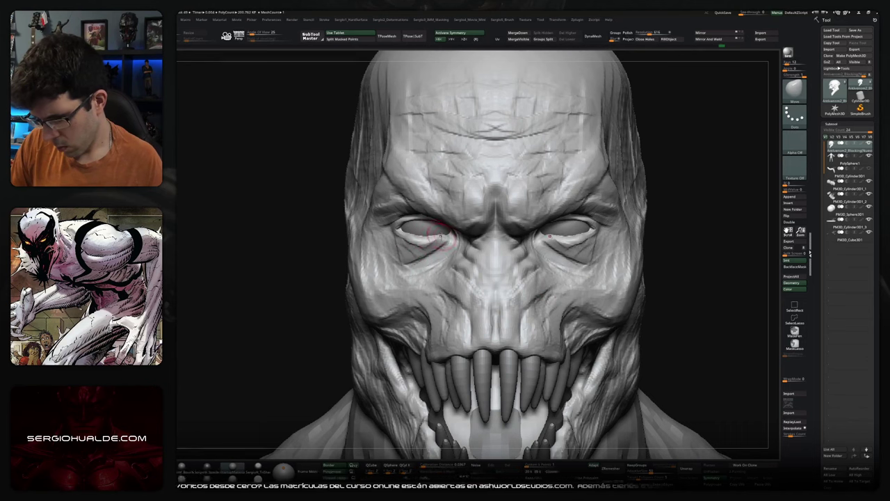
{"action": "mouse_move", "coordinate": [453, 229]}
{"action": "left_mouse_down"}
{"action": "mouse_move", "coordinate": [432, 224]}
{"action": "mouse_move", "coordinate": [451, 236]}
{"action": "left_mouse_up"}
{"action": "key", "text": "ctrl"}
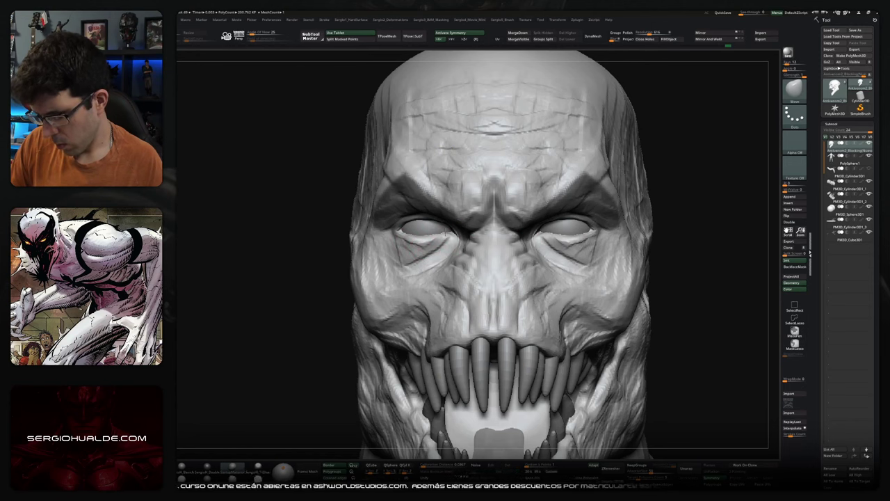
{"action": "key", "text": "b"}
{"action": "key", "text": "c"}
{"action": "key", "text": "b"}
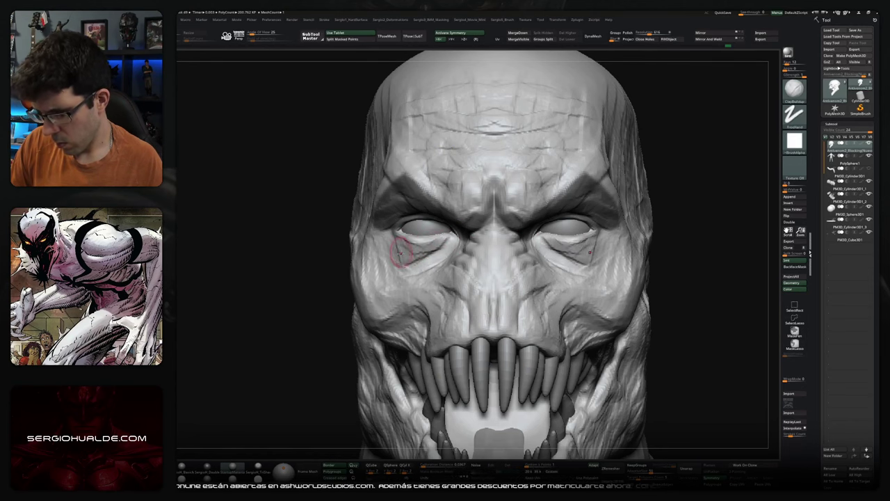
Sculpt detail under the right eye and across the right cheek with ClayBuildup
{"action": "right_click_drag", "start_coordinate": [500, 249], "coordinate": [550, 250]}
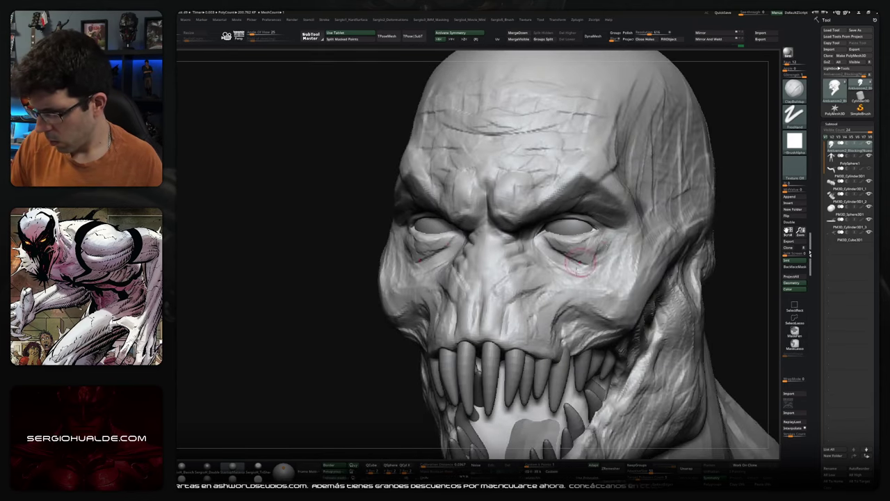
{"action": "right_click_drag", "start_coordinate": [581, 267], "coordinate": [539, 253]}
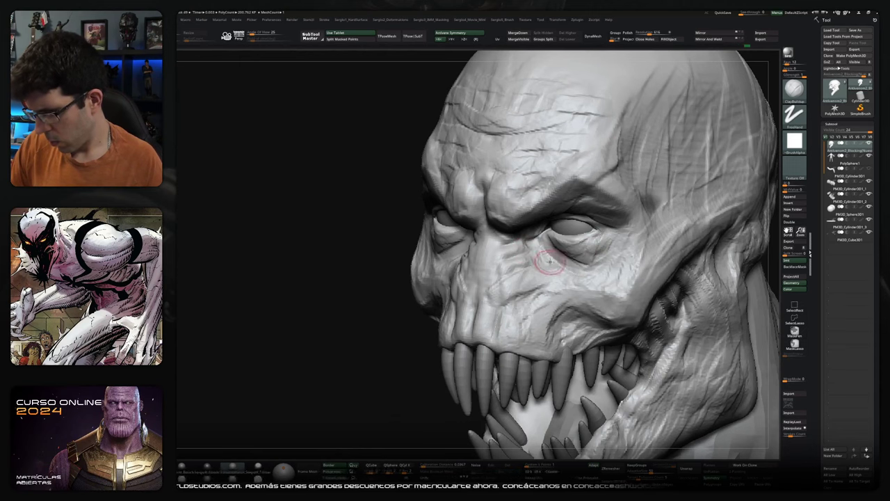
{"action": "right_click_drag", "start_coordinate": [529, 235], "coordinate": [739, 159]}
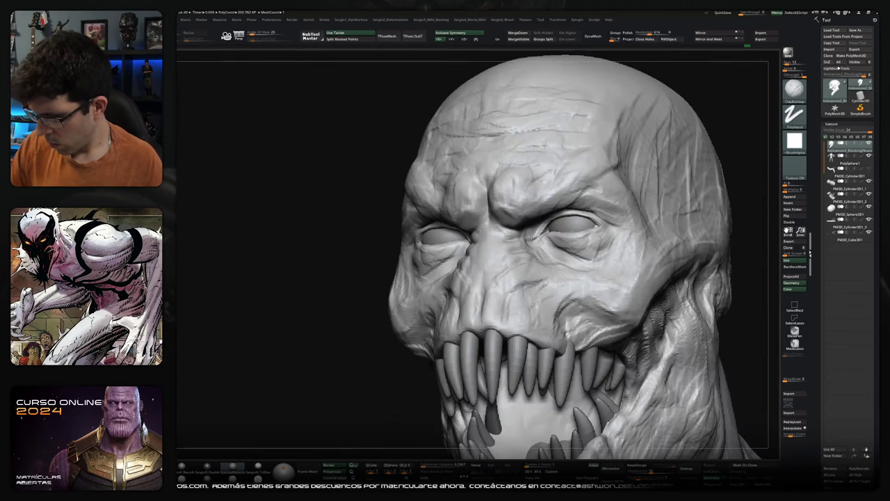
{"action": "right_click_drag", "start_coordinate": [570, 272], "coordinate": [541, 270]}
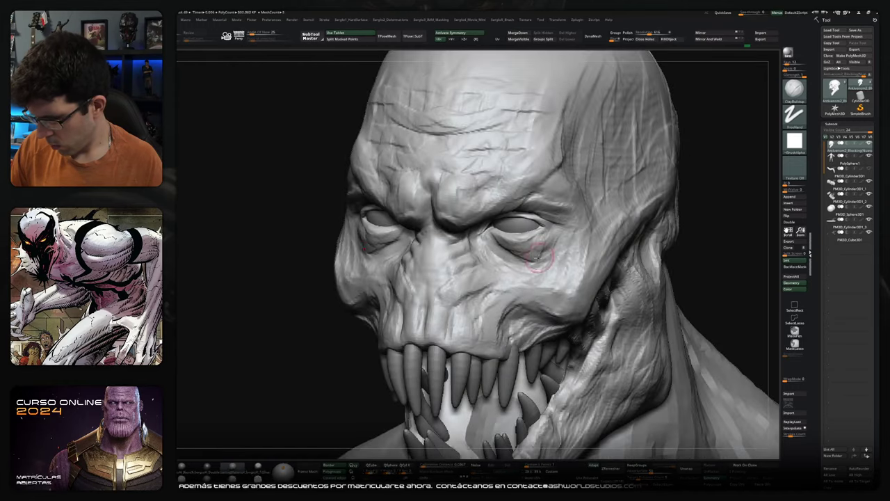
{"action": "left_click_drag", "start_coordinate": [542, 272], "coordinate": [546, 246]}
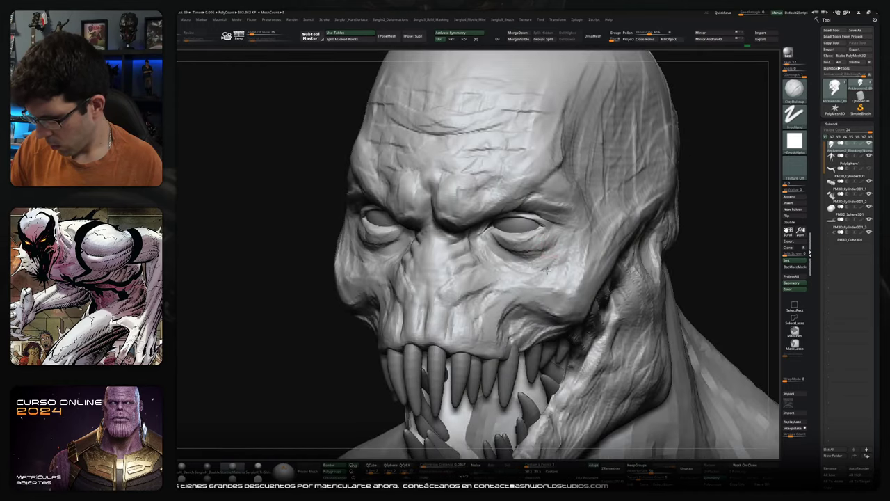
{"action": "mouse_move", "coordinate": [568, 246]}
{"action": "left_mouse_down"}
{"action": "mouse_move", "coordinate": [541, 275]}
{"action": "mouse_move", "coordinate": [581, 245]}
{"action": "mouse_move", "coordinate": [567, 285]}
{"action": "mouse_move", "coordinate": [583, 240]}
{"action": "mouse_move", "coordinate": [551, 242]}
{"action": "left_mouse_up"}
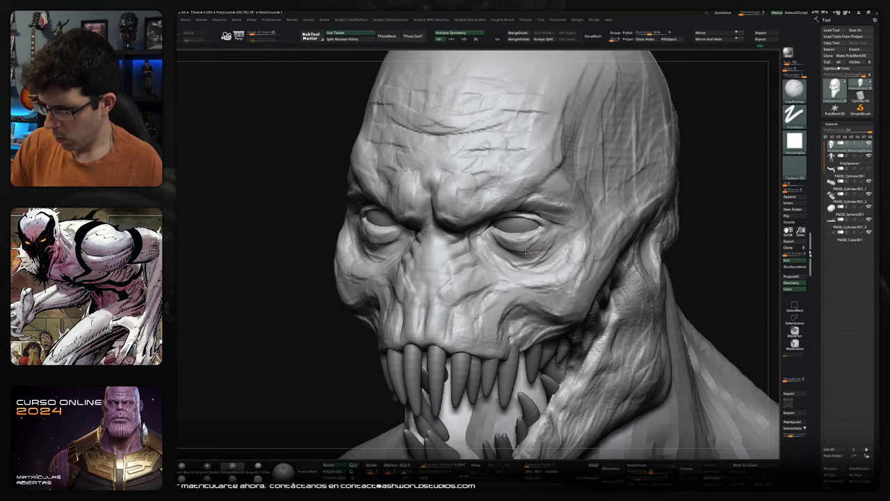
{"action": "mouse_move", "coordinate": [514, 254]}
{"action": "right_mouse_down"}
{"action": "mouse_move", "coordinate": [498, 262]}
{"action": "mouse_move", "coordinate": [521, 221]}
{"action": "mouse_move", "coordinate": [558, 230]}
{"action": "right_mouse_up"}
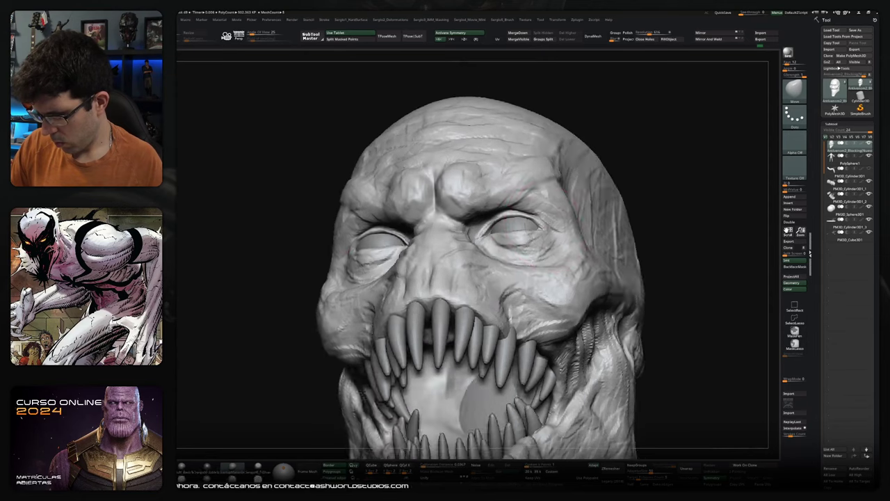
Lasso-mask the right eye area and the upper right part of the head
{"action": "left_click_drag", "start_coordinate": [521, 211], "coordinate": [487, 244], "text": "ctrl"}
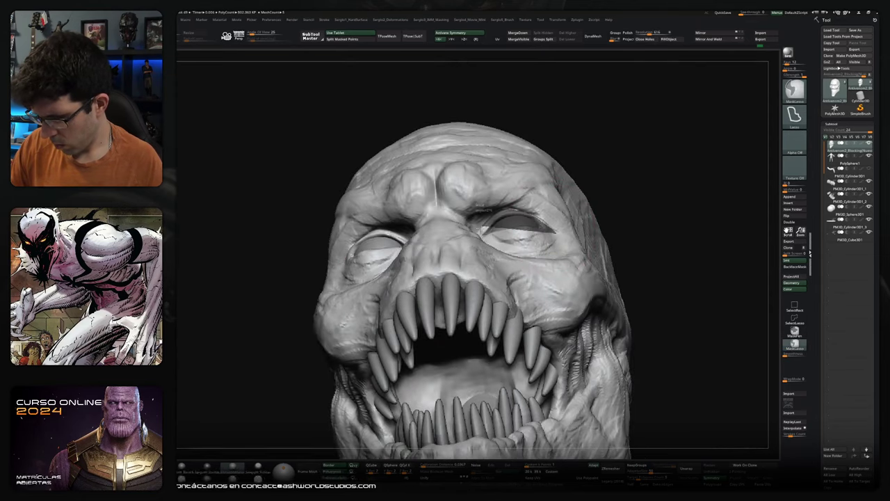
{"action": "mouse_move", "coordinate": [518, 229]}
{"action": "right_mouse_down"}
{"action": "mouse_move", "coordinate": [551, 233]}
{"action": "mouse_move", "coordinate": [547, 219]}
{"action": "right_mouse_up"}
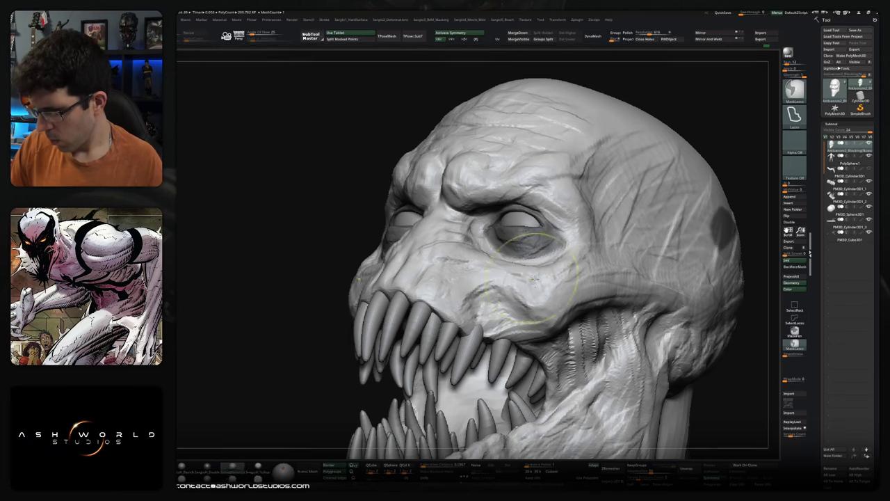
{"action": "mouse_move", "coordinate": [727, 146]}
{"action": "left_mouse_down", "text": "ctrl"}
{"action": "mouse_move", "coordinate": [667, 216]}
{"action": "mouse_move", "coordinate": [771, 163]}
{"action": "left_mouse_up", "text": "ctrl"}
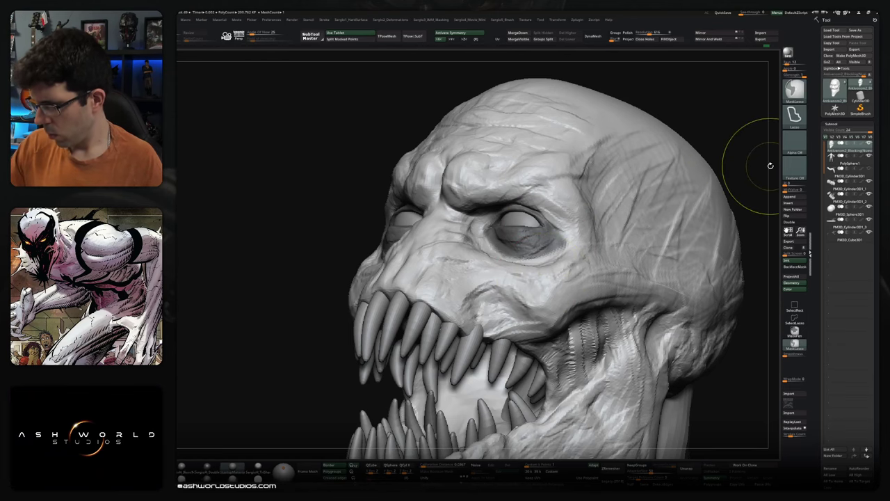
{"action": "mouse_move", "coordinate": [696, 194]}
{"action": "right_mouse_down"}
{"action": "mouse_move", "coordinate": [480, 238]}
{"action": "mouse_move", "coordinate": [477, 288]}
{"action": "mouse_move", "coordinate": [598, 251]}
{"action": "right_mouse_up"}
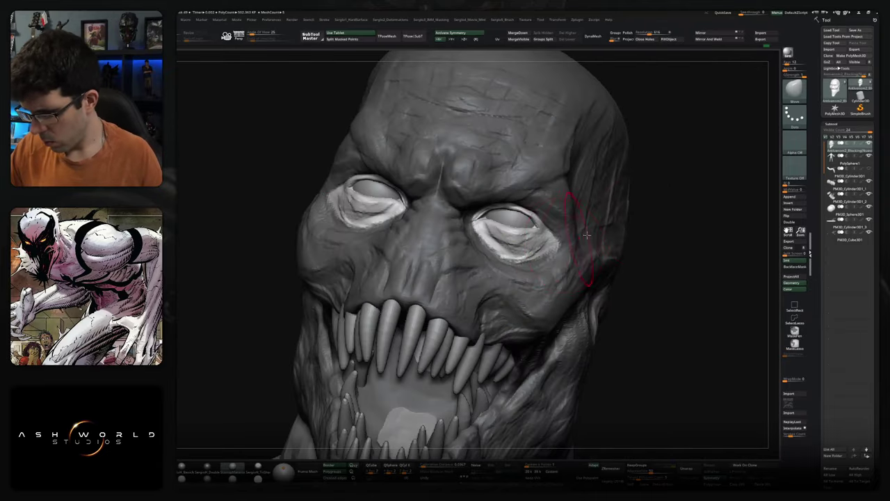
Clear the mask from the whole head and turn it to face straight on
{"action": "left_click", "coordinate": [663, 224], "text": "ctrl"}
{"action": "right_click_drag", "start_coordinate": [662, 225], "coordinate": [510, 208]}
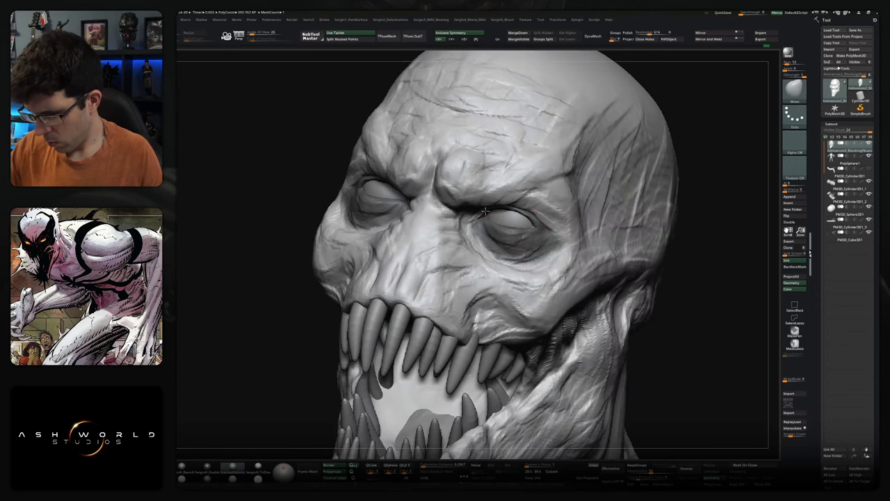
{"action": "mouse_move", "coordinate": [445, 196]}
{"action": "right_mouse_down"}
{"action": "mouse_move", "coordinate": [464, 203]}
{"action": "mouse_move", "coordinate": [473, 278]}
{"action": "right_mouse_up"}
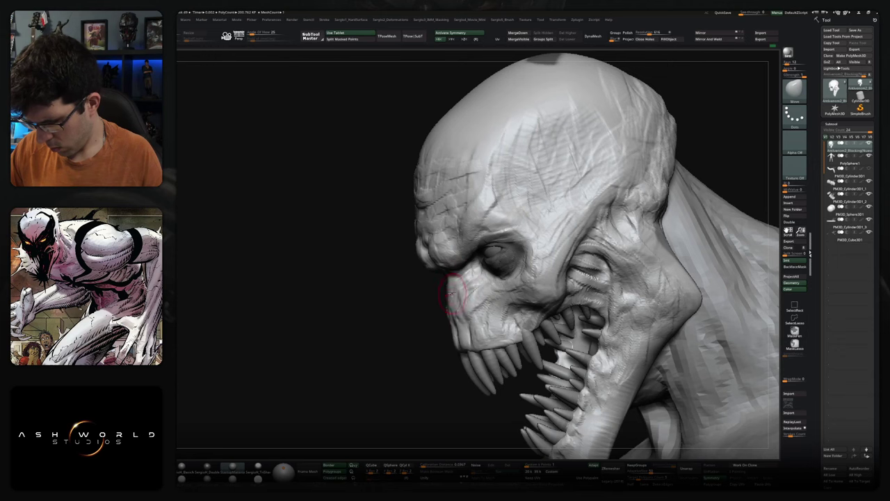
{"action": "right_click_drag", "start_coordinate": [462, 289], "coordinate": [460, 295], "text": "shift"}
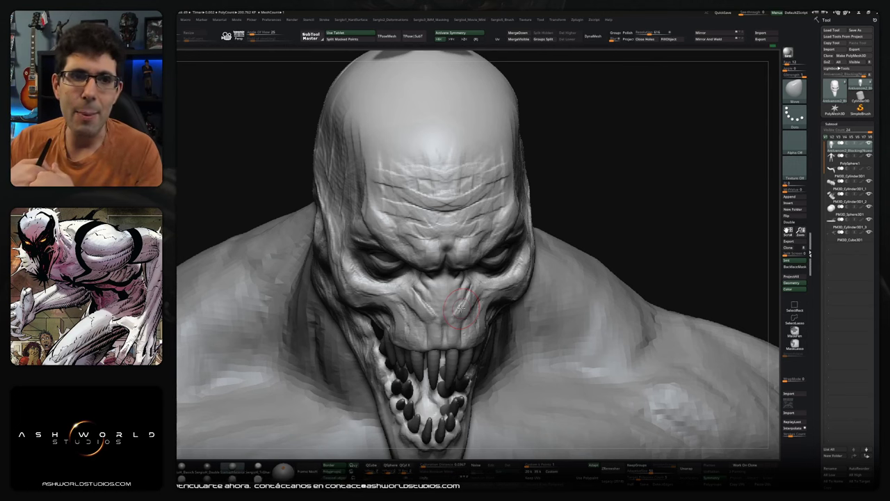
{"action": "mouse_move", "coordinate": [460, 307]}
{"action": "right_mouse_down"}
{"action": "mouse_move", "coordinate": [622, 227]}
{"action": "mouse_move", "coordinate": [574, 161]}
{"action": "mouse_move", "coordinate": [577, 220]}
{"action": "mouse_move", "coordinate": [567, 215]}
{"action": "right_mouse_up"}
{"action": "left_click_drag", "start_coordinate": [567, 215], "coordinate": [596, 221], "text": "ctrl+shift"}
{"action": "mouse_move", "coordinate": [596, 220]}
{"action": "right_mouse_down"}
{"action": "mouse_move", "coordinate": [602, 244]}
{"action": "mouse_move", "coordinate": [575, 230]}
{"action": "right_mouse_up"}
{"action": "key", "text": "shift+f"}
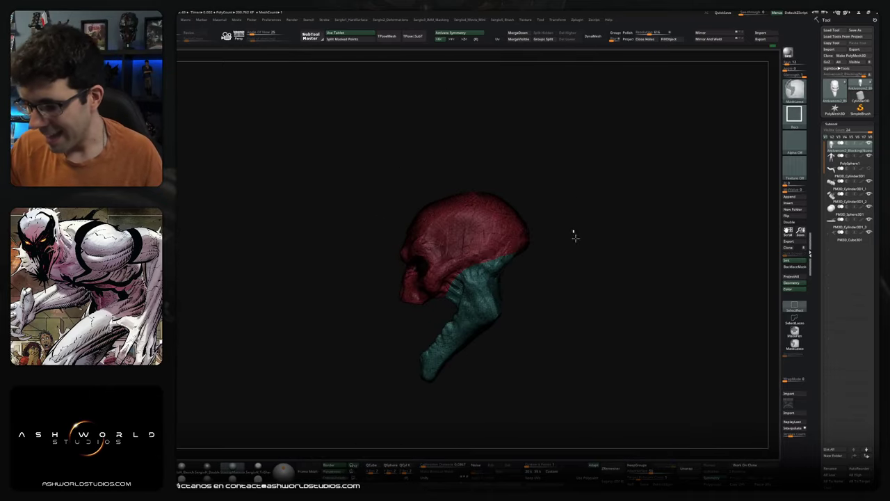
{"action": "left_click", "coordinate": [514, 233], "text": "ctrl+shift"}
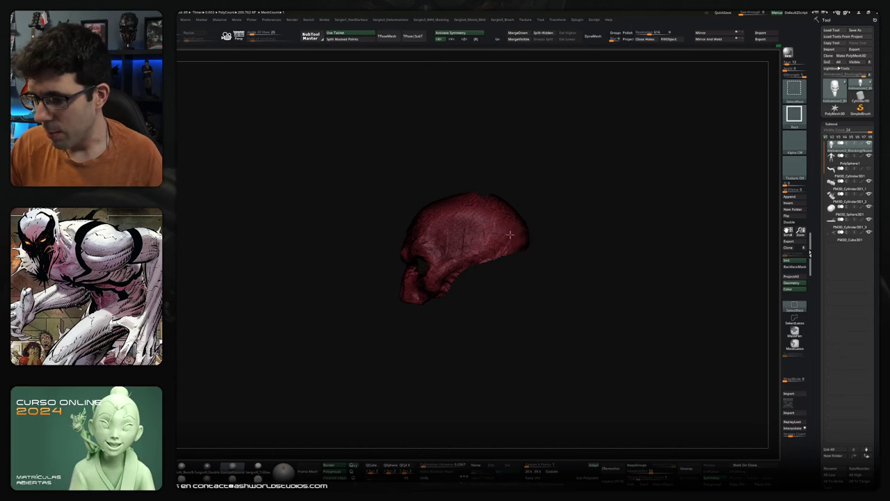
{"action": "left_click", "coordinate": [522, 191], "text": "ctrl+shift"}
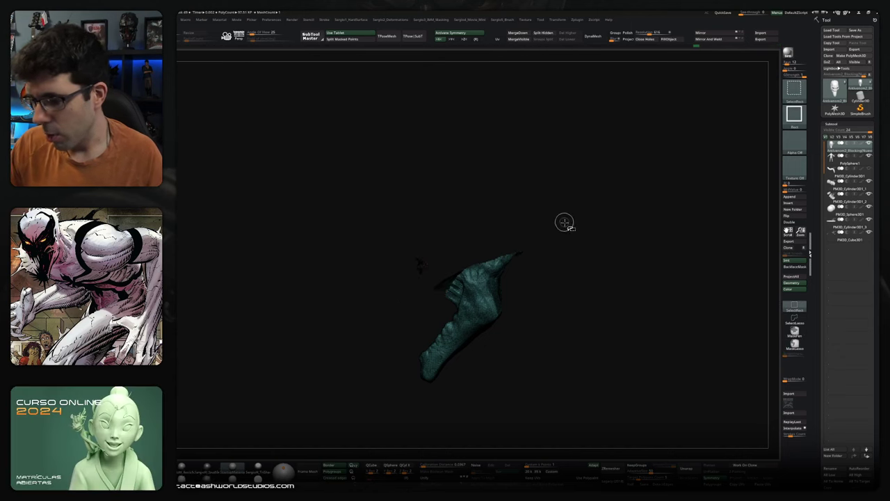
{"action": "left_click_drag", "start_coordinate": [572, 245], "coordinate": [443, 274], "text": "ctrl+shift"}
{"action": "key", "text": "shift+f"}
{"action": "left_click", "coordinate": [554, 249], "text": "ctrl+shift"}
{"action": "left_click", "coordinate": [471, 271], "text": "ctrl+shift"}
{"action": "scroll", "coordinate": [443, 275], "scroll_direction": "up", "scroll_amount": 2}
{"action": "scroll", "coordinate": [449, 277], "scroll_direction": "up", "scroll_amount": 1}
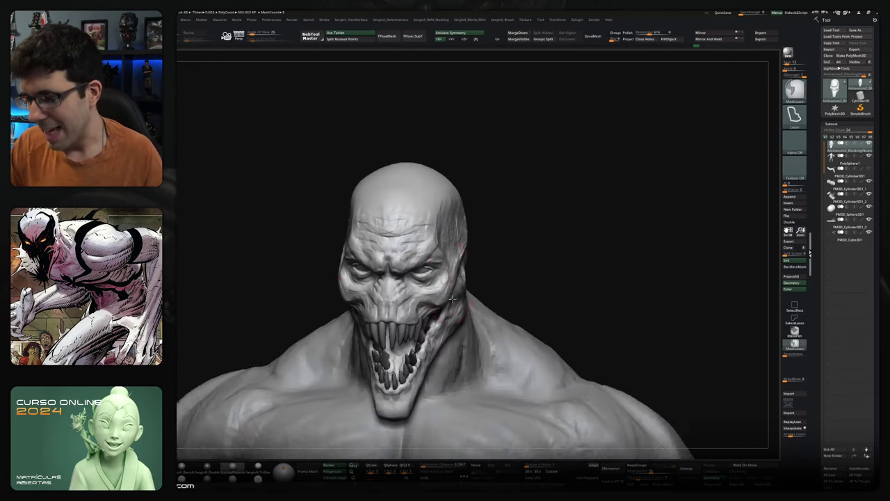
{"action": "right_click_drag", "start_coordinate": [449, 277], "coordinate": [451, 280]}
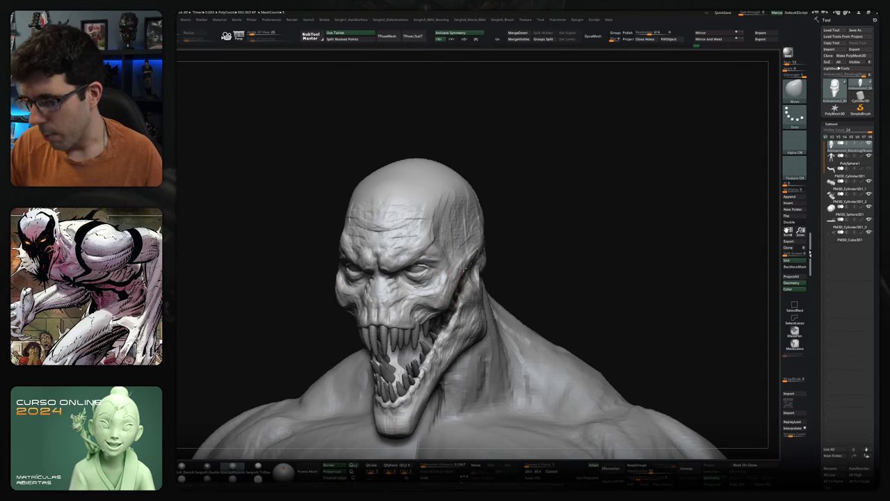
{"action": "mouse_move", "coordinate": [440, 259]}
{"action": "right_mouse_down"}
{"action": "mouse_move", "coordinate": [419, 247]}
{"action": "mouse_move", "coordinate": [466, 258]}
{"action": "mouse_move", "coordinate": [511, 255]}
{"action": "mouse_move", "coordinate": [527, 232]}
{"action": "mouse_move", "coordinate": [466, 236]}
{"action": "mouse_move", "coordinate": [439, 218]}
{"action": "right_mouse_up"}
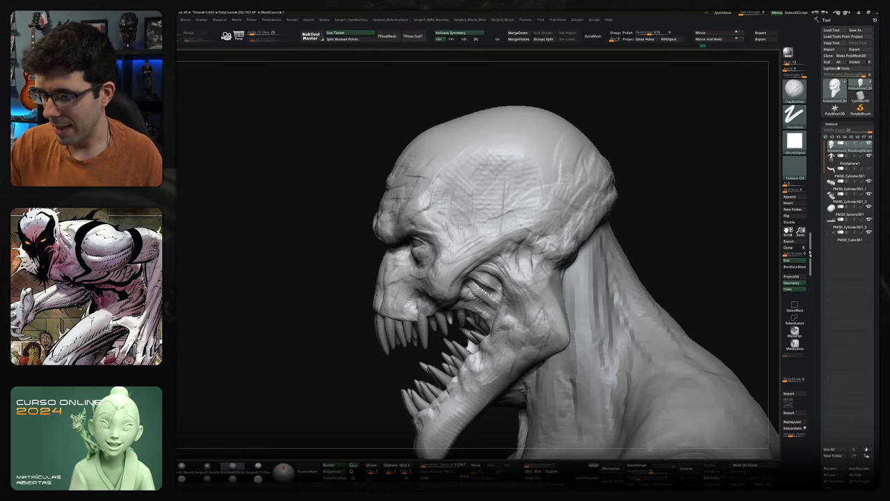
{"action": "right_click_drag", "start_coordinate": [442, 221], "coordinate": [468, 248]}
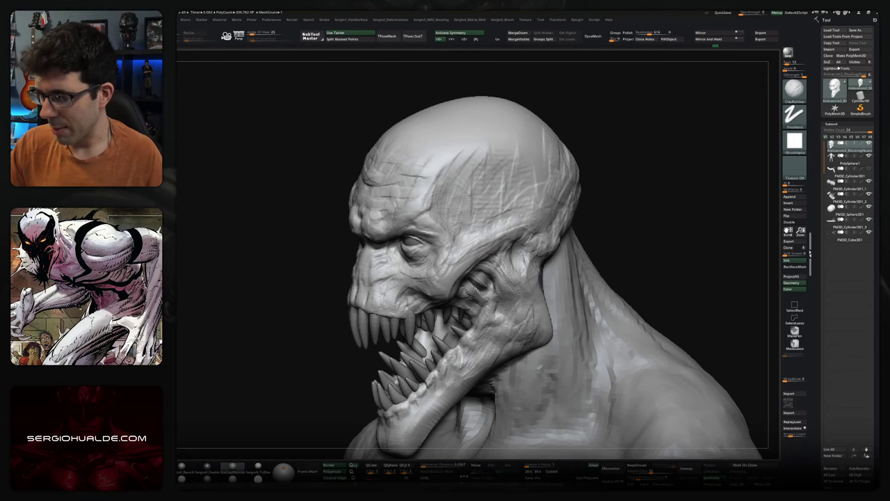
{"action": "right_click_drag", "start_coordinate": [532, 198], "coordinate": [487, 247]}
{"action": "key", "text": "space"}
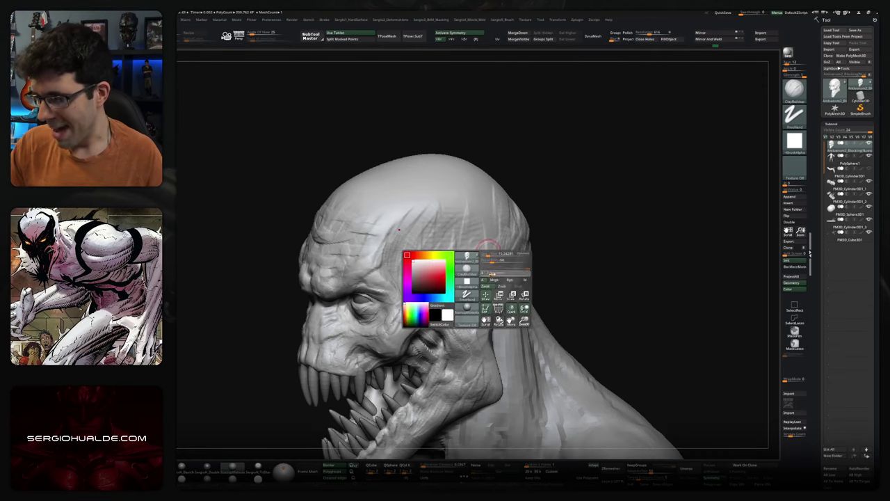
{"action": "right_click_drag", "start_coordinate": [449, 218], "coordinate": [537, 181]}
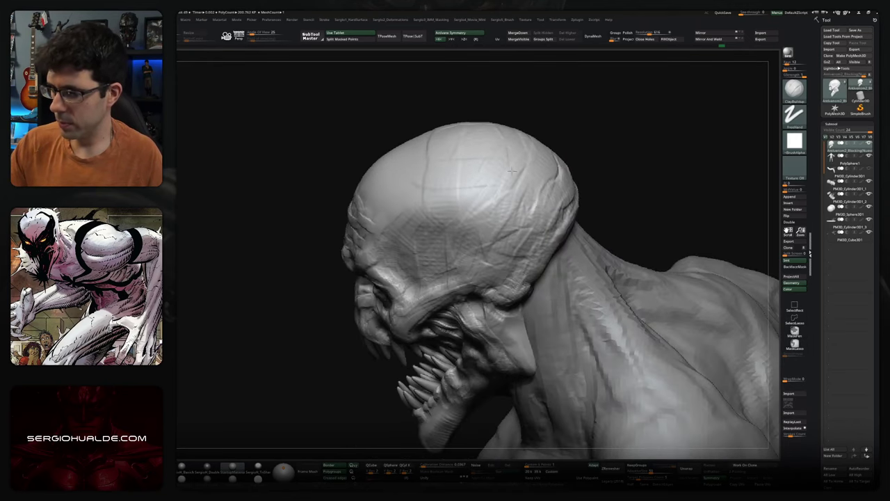
{"action": "mouse_move", "coordinate": [410, 186]}
{"action": "right_mouse_down"}
{"action": "mouse_move", "coordinate": [466, 229]}
{"action": "mouse_move", "coordinate": [508, 280]}
{"action": "mouse_move", "coordinate": [538, 247]}
{"action": "mouse_move", "coordinate": [533, 232]}
{"action": "mouse_move", "coordinate": [489, 253]}
{"action": "mouse_move", "coordinate": [480, 272]}
{"action": "right_mouse_up"}
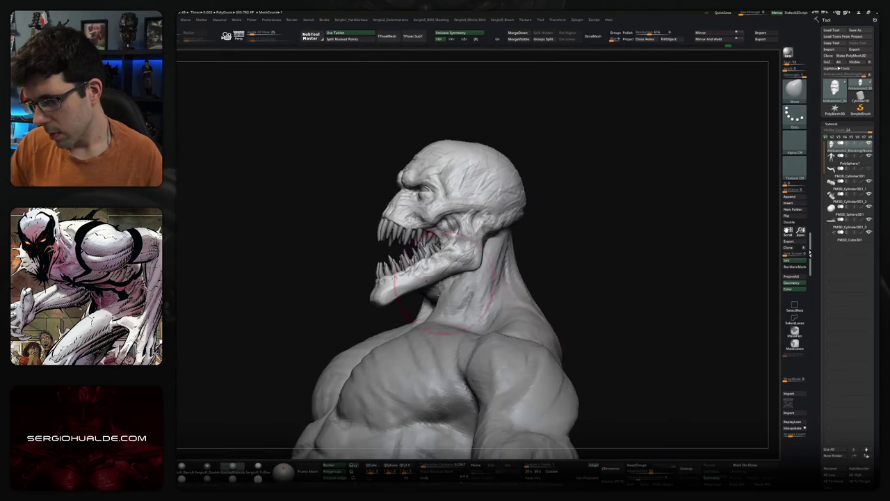
{"action": "mouse_move", "coordinate": [421, 285]}
{"action": "right_mouse_down"}
{"action": "mouse_move", "coordinate": [459, 296]}
{"action": "mouse_move", "coordinate": [554, 241]}
{"action": "mouse_move", "coordinate": [559, 250]}
{"action": "right_mouse_up"}
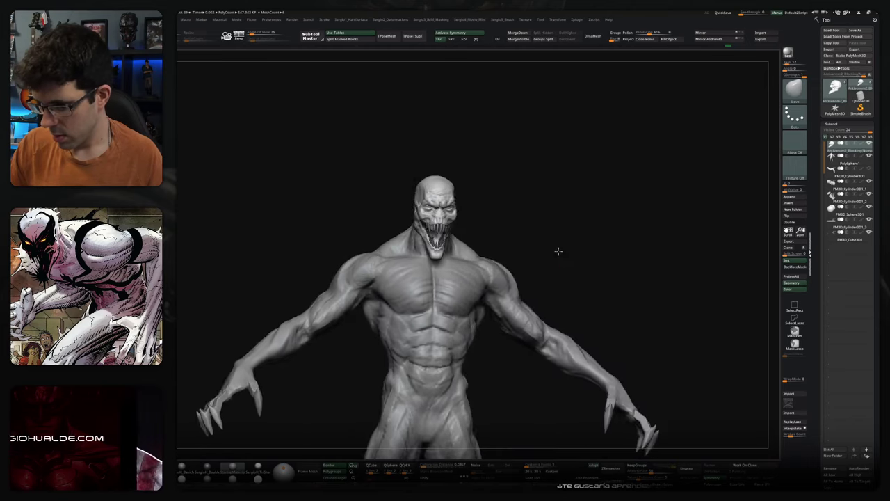
Orbit around the figure from behind to the front and face it straight on
{"action": "mouse_move", "coordinate": [467, 262]}
{"action": "right_mouse_down"}
{"action": "mouse_move", "coordinate": [459, 237]}
{"action": "mouse_move", "coordinate": [457, 428]}
{"action": "mouse_move", "coordinate": [473, 252]}
{"action": "mouse_move", "coordinate": [435, 245]}
{"action": "mouse_move", "coordinate": [450, 271]}
{"action": "mouse_move", "coordinate": [470, 243]}
{"action": "right_mouse_up"}
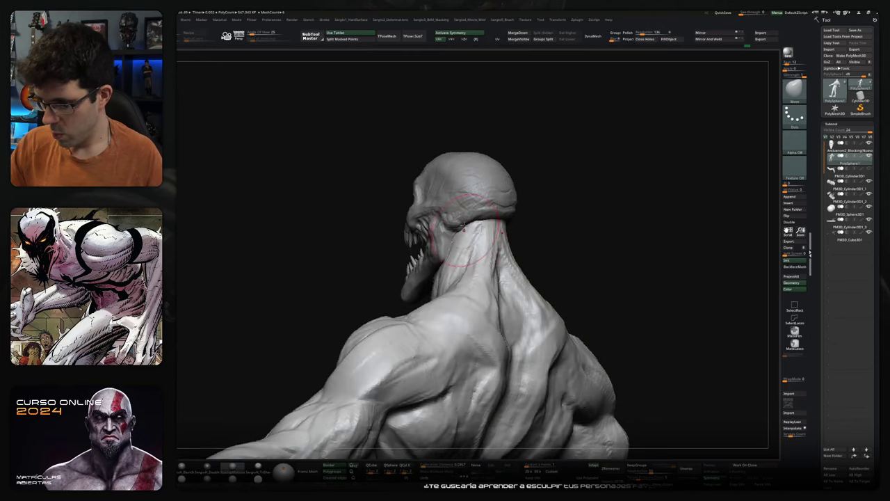
{"action": "right_click_drag", "start_coordinate": [479, 193], "coordinate": [487, 188]}
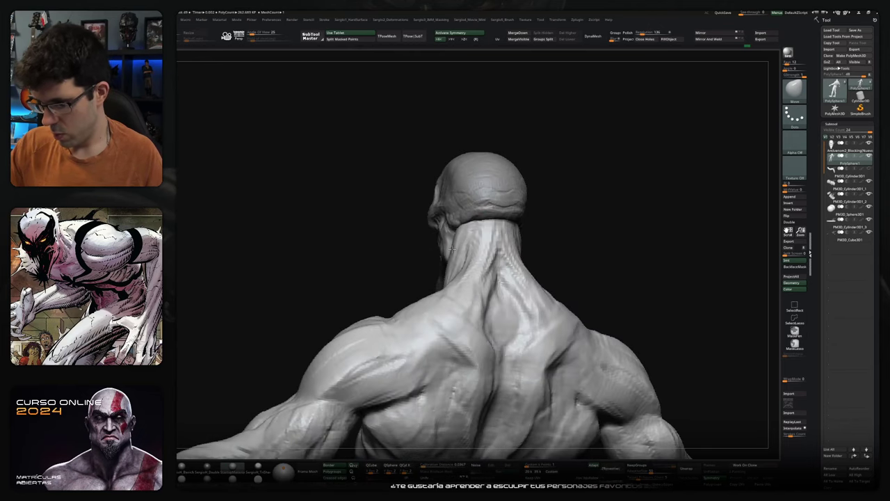
{"action": "mouse_move", "coordinate": [454, 230]}
{"action": "right_mouse_down"}
{"action": "mouse_move", "coordinate": [496, 243]}
{"action": "mouse_move", "coordinate": [421, 270]}
{"action": "right_mouse_up"}
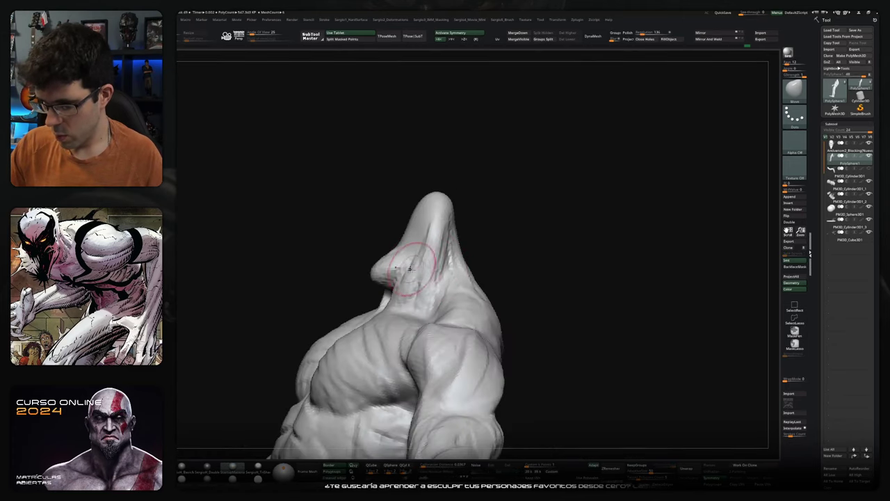
{"action": "right_click_drag", "start_coordinate": [433, 228], "coordinate": [426, 272]}
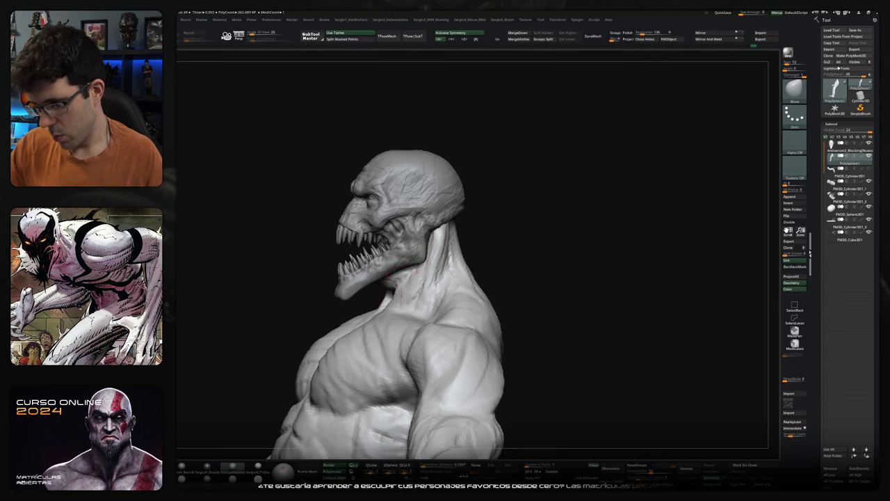
{"action": "mouse_move", "coordinate": [426, 279]}
{"action": "right_mouse_down"}
{"action": "mouse_move", "coordinate": [453, 223]}
{"action": "mouse_move", "coordinate": [440, 233]}
{"action": "mouse_move", "coordinate": [463, 284]}
{"action": "right_mouse_up"}
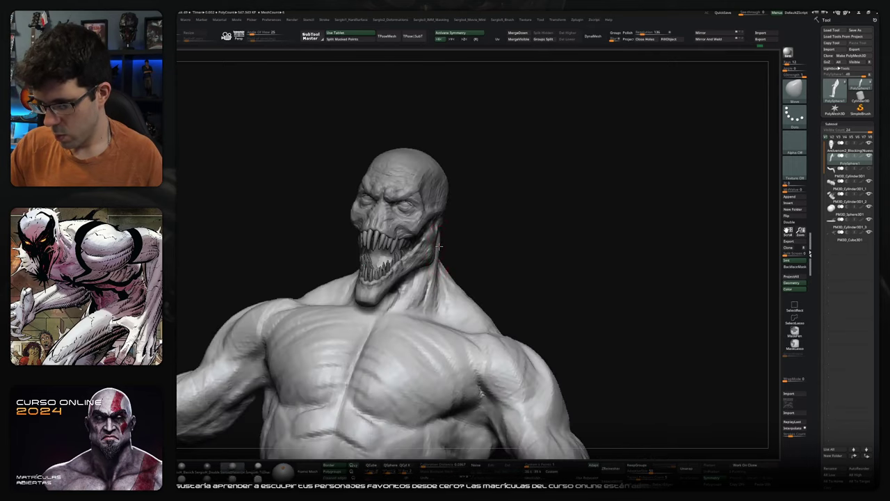
{"action": "mouse_move", "coordinate": [435, 275]}
{"action": "right_mouse_down"}
{"action": "mouse_move", "coordinate": [618, 205]}
{"action": "mouse_move", "coordinate": [607, 225]}
{"action": "mouse_move", "coordinate": [602, 169]}
{"action": "mouse_move", "coordinate": [614, 218]}
{"action": "mouse_move", "coordinate": [601, 215]}
{"action": "right_mouse_up"}
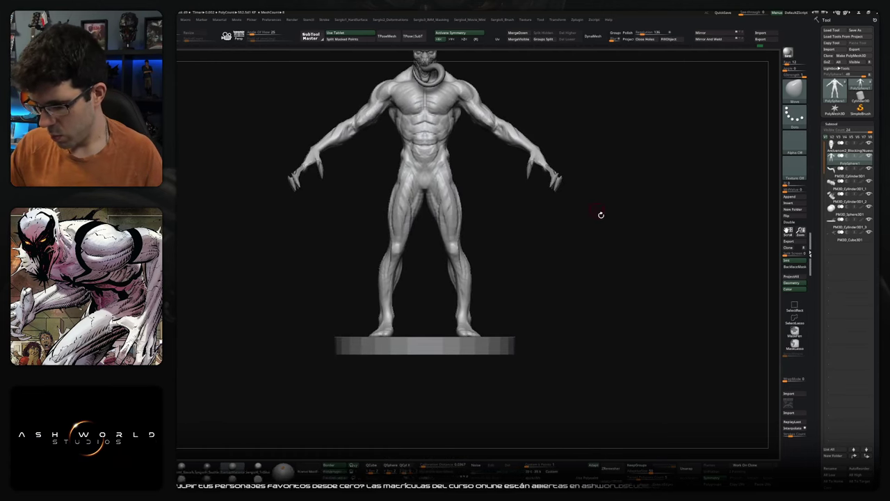
Step through the SubTool list with Alt+arrows to make PM3D_Cylinder3D_3 active
{"action": "key", "text": "alt+Up"}
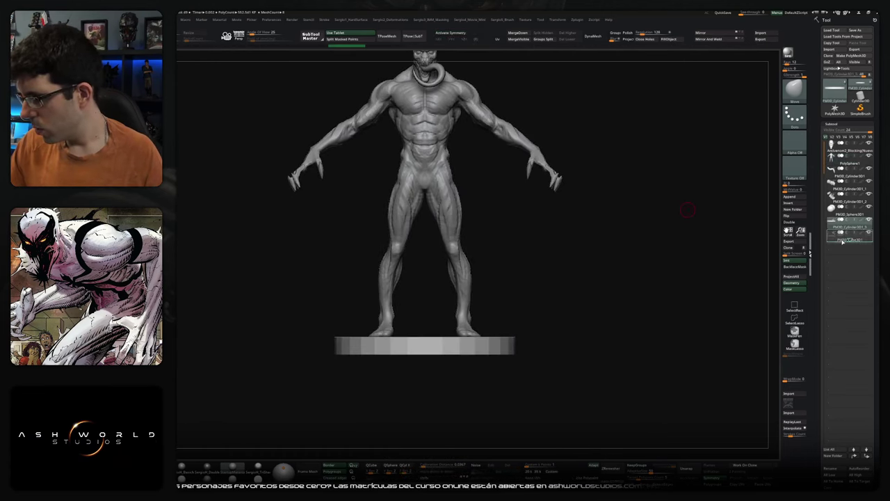
{"action": "key", "text": "alt+Up"}
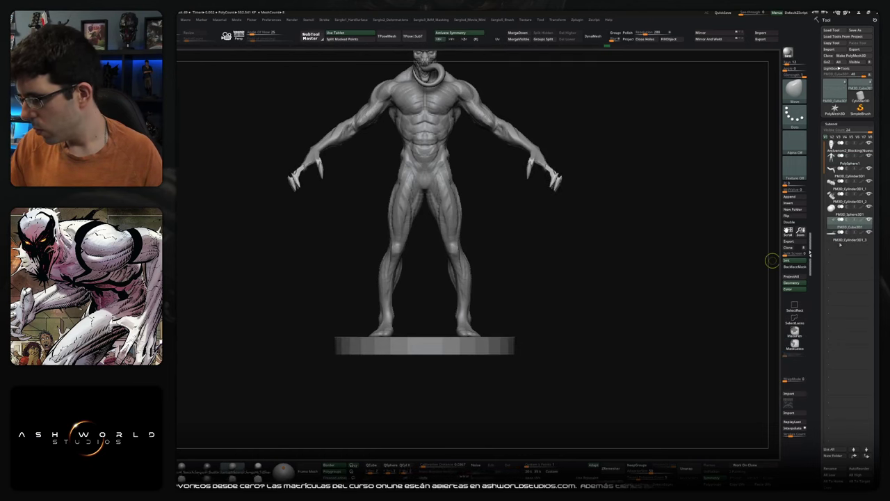
{"action": "key", "text": "alt+Down"}
{"action": "left_click_drag", "start_coordinate": [737, 243], "coordinate": [671, 280]}
{"action": "key", "text": "w"}
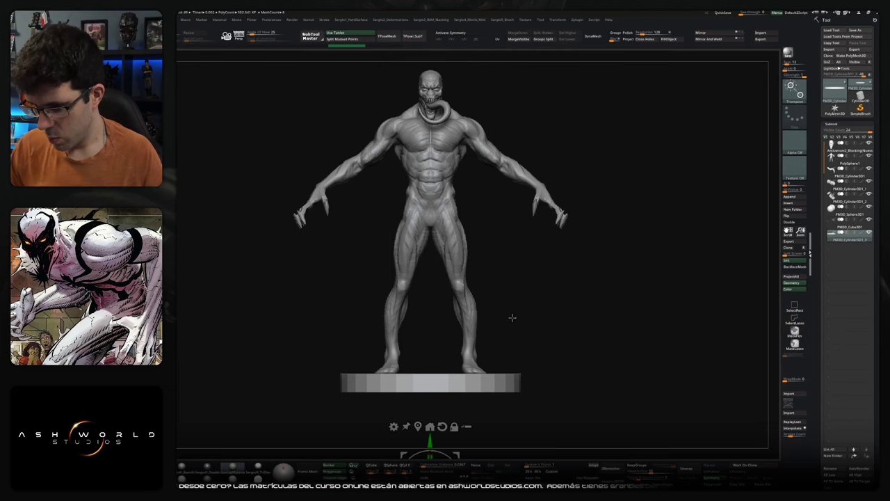
{"action": "left_click", "coordinate": [429, 425]}
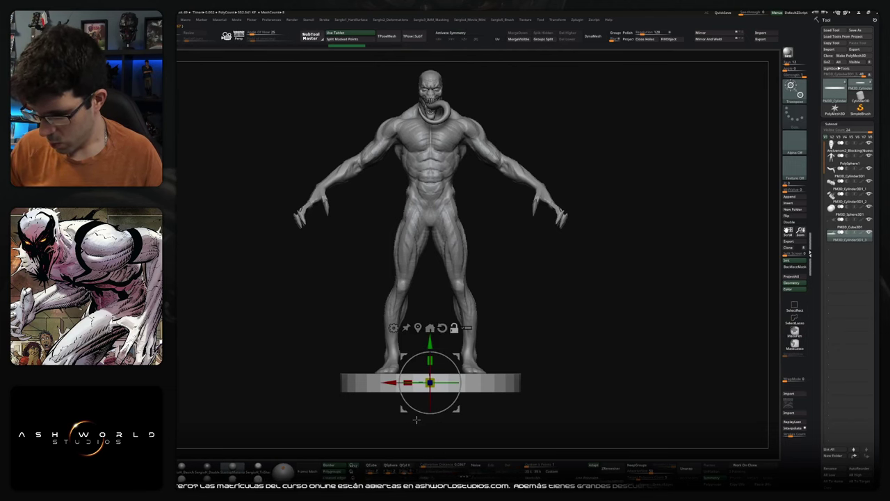
{"action": "mouse_move", "coordinate": [552, 317]}
{"action": "left_mouse_down"}
{"action": "mouse_move", "coordinate": [550, 331]}
{"action": "mouse_move", "coordinate": [537, 334]}
{"action": "mouse_move", "coordinate": [546, 319]}
{"action": "left_mouse_up"}
{"action": "key", "text": "q"}
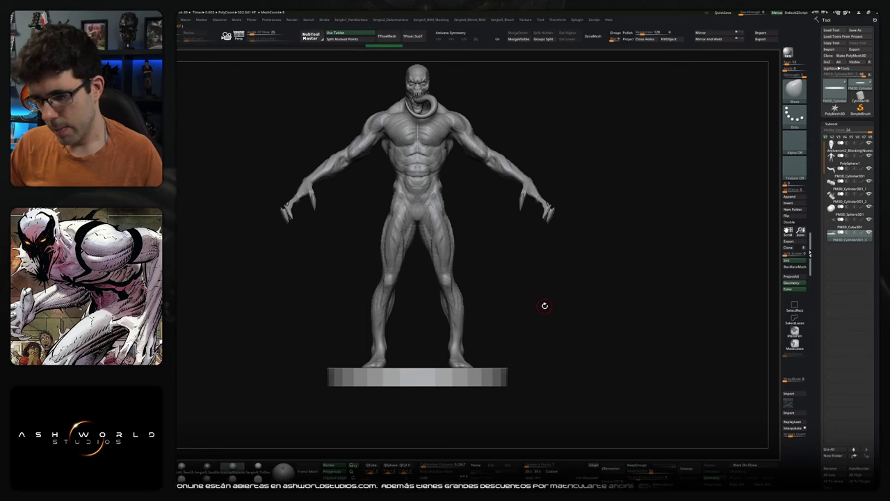
{"action": "left_click_drag", "start_coordinate": [544, 304], "coordinate": [540, 315]}
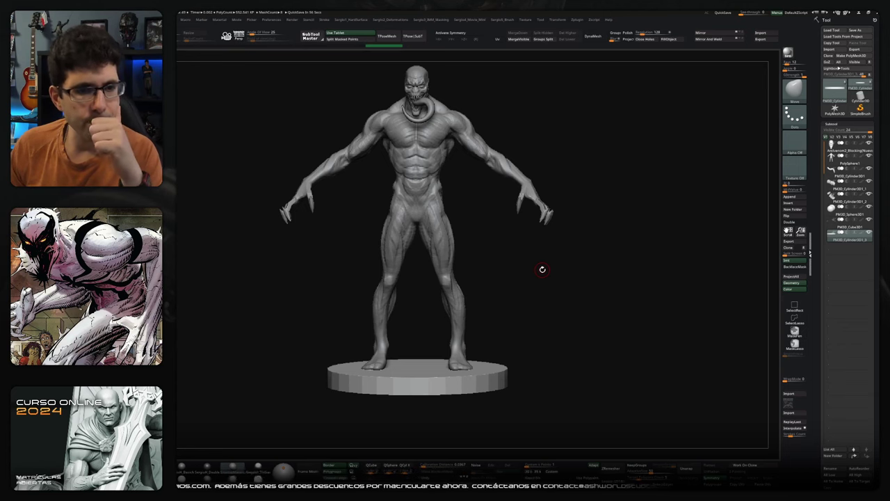
{"action": "mouse_move", "coordinate": [543, 312]}
{"action": "left_mouse_down"}
{"action": "mouse_move", "coordinate": [545, 327]}
{"action": "mouse_move", "coordinate": [573, 306]}
{"action": "left_mouse_up"}
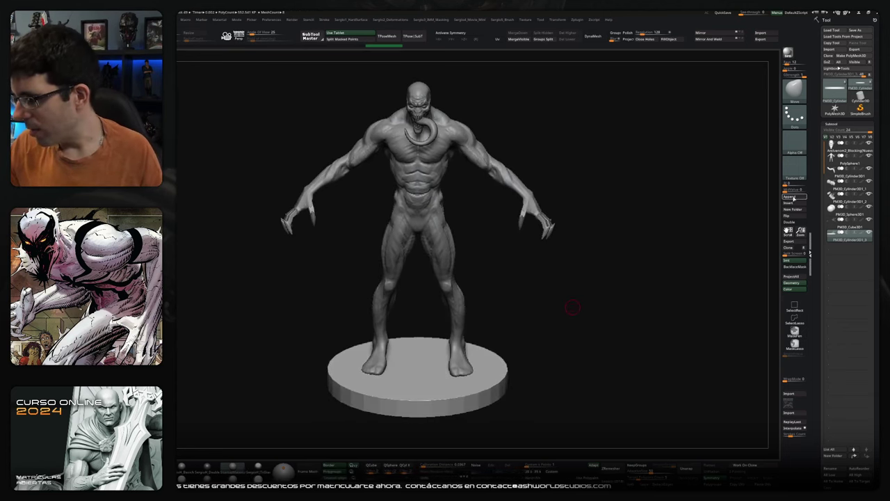
Append a Cube3D subtool, move it down onto the base and tilt it about 31 degrees
{"action": "left_click", "coordinate": [790, 197]}
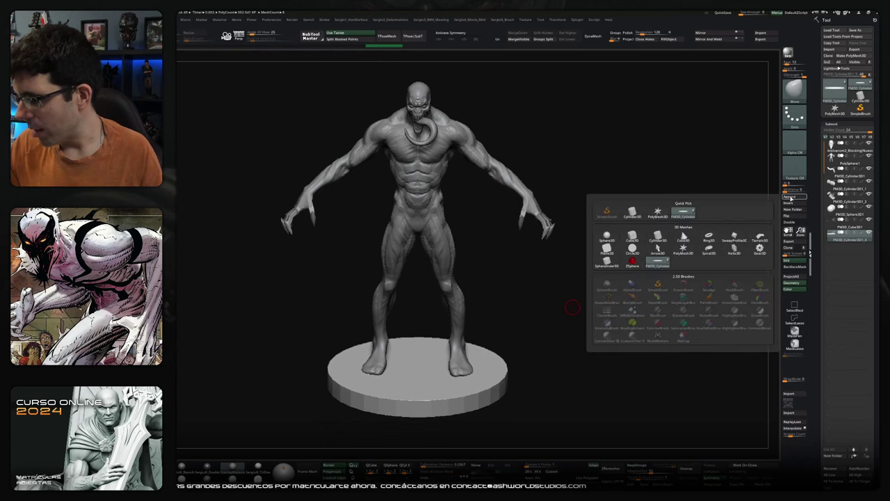
{"action": "left_click", "coordinate": [632, 238]}
{"action": "mouse_move", "coordinate": [656, 239]}
{"action": "left_mouse_down"}
{"action": "mouse_move", "coordinate": [589, 224]}
{"action": "mouse_move", "coordinate": [550, 201]}
{"action": "left_mouse_up"}
{"action": "key", "text": "w"}
{"action": "left_click_drag", "start_coordinate": [424, 125], "coordinate": [420, 381]}
{"action": "left_click_drag", "start_coordinate": [440, 340], "coordinate": [363, 380]}
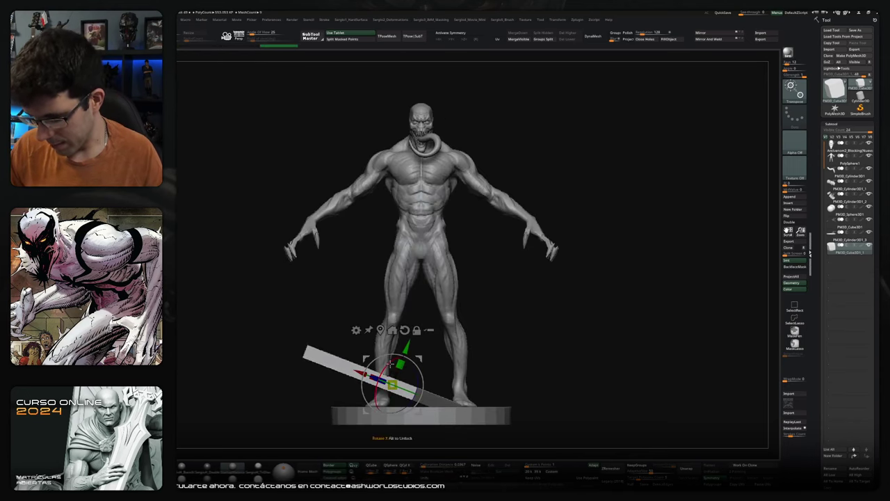
Re-tilt the slab to about -42 degrees, enlarge it slightly, then insert a Cylinder3D subtool
{"action": "mouse_move", "coordinate": [390, 364]}
{"action": "left_mouse_down"}
{"action": "mouse_move", "coordinate": [410, 363]}
{"action": "mouse_move", "coordinate": [349, 449]}
{"action": "left_mouse_up"}
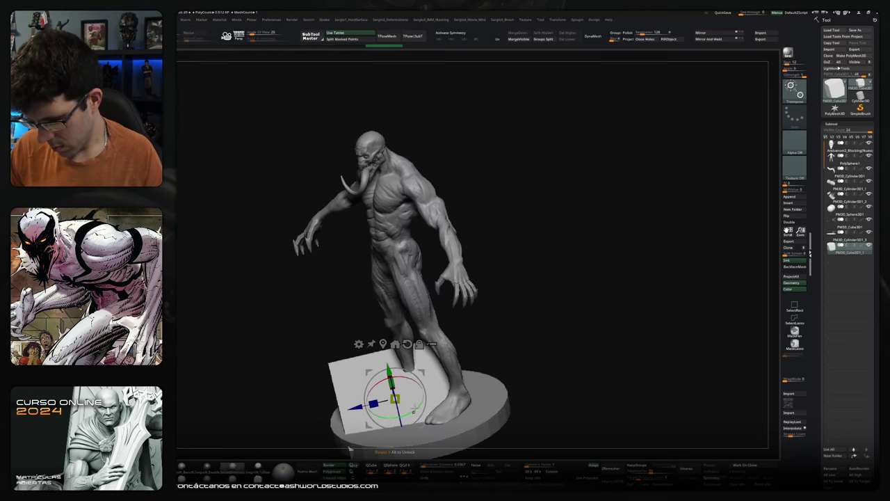
{"action": "left_click_drag", "start_coordinate": [415, 411], "coordinate": [445, 335]}
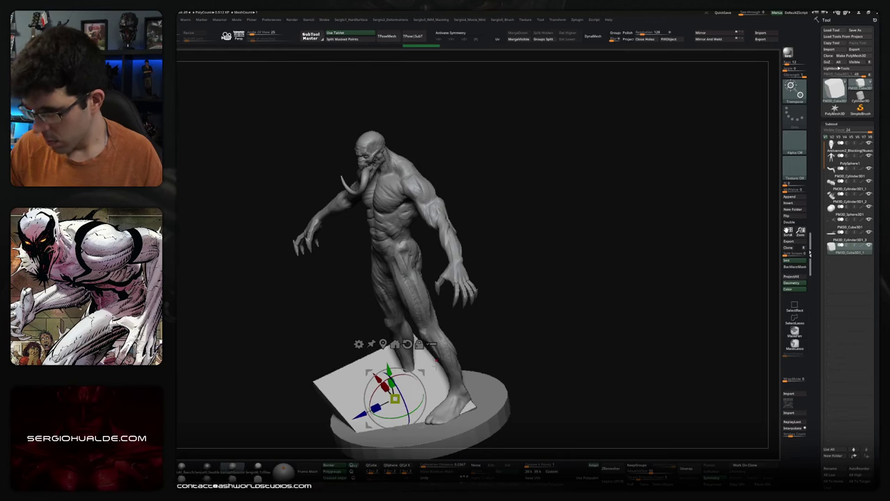
{"action": "key", "text": "ctrl+z"}
{"action": "left_click_drag", "start_coordinate": [576, 244], "coordinate": [583, 271], "text": "shift"}
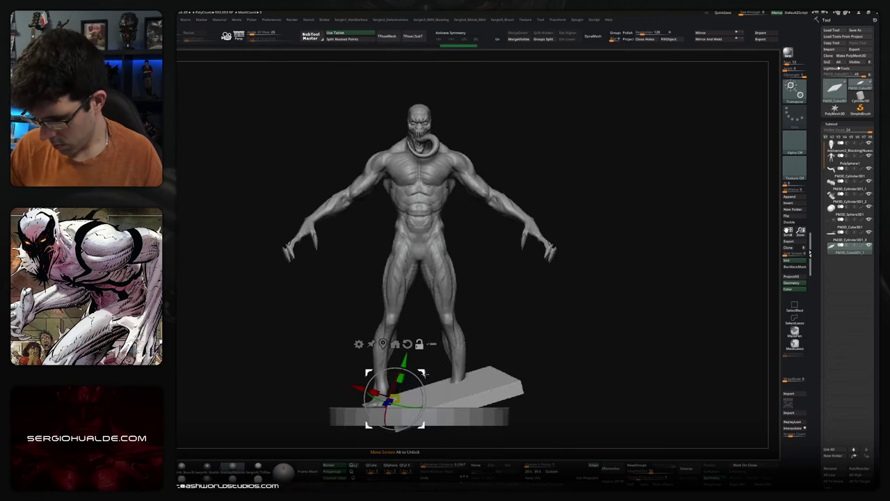
{"action": "left_click_drag", "start_coordinate": [453, 379], "coordinate": [445, 390]}
{"action": "left_click_drag", "start_coordinate": [489, 368], "coordinate": [461, 377]}
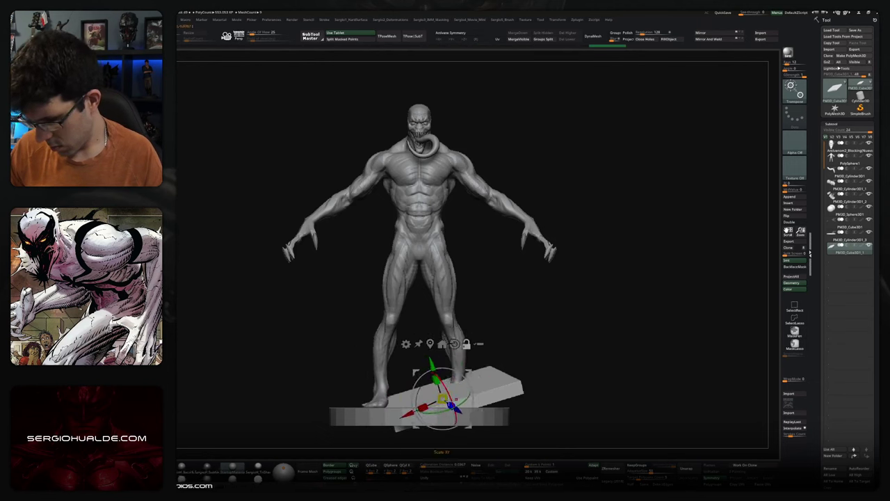
{"action": "mouse_move", "coordinate": [472, 383]}
{"action": "left_mouse_down"}
{"action": "mouse_move", "coordinate": [472, 369]}
{"action": "mouse_move", "coordinate": [561, 319]}
{"action": "left_mouse_up"}
{"action": "key", "text": "q"}
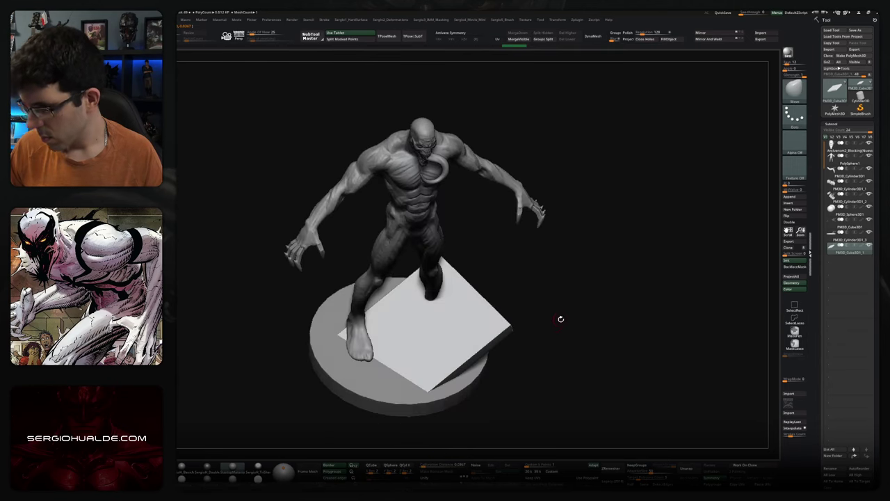
{"action": "left_click", "coordinate": [794, 204]}
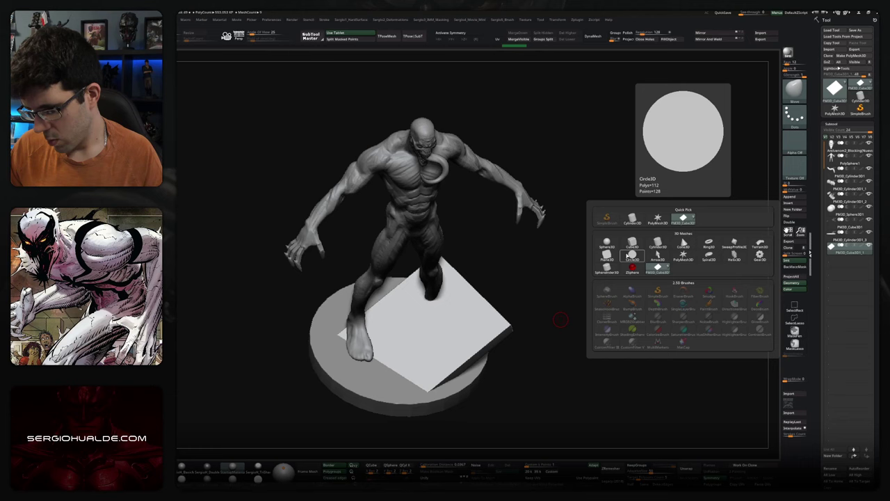
{"action": "left_click", "coordinate": [658, 243]}
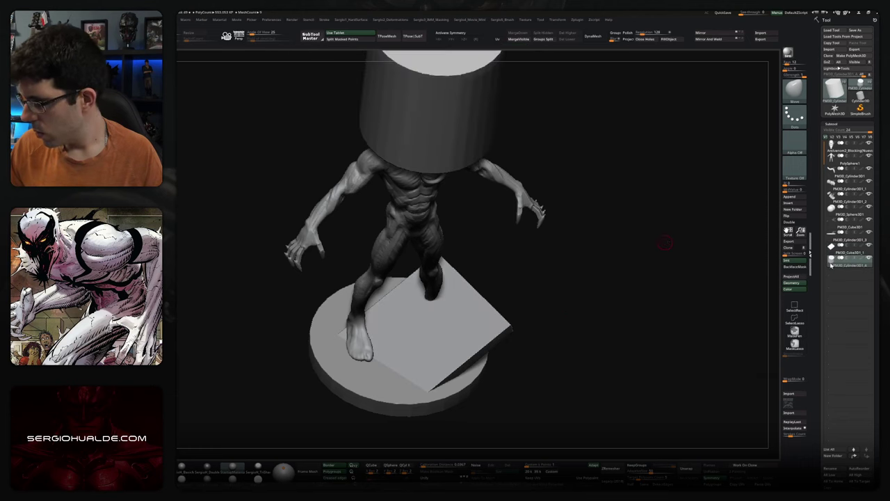
Move the cylinder down onto the base beside the left foot and scale it down
{"action": "key", "text": "f"}
{"action": "left_click_drag", "start_coordinate": [580, 246], "coordinate": [497, 234], "text": "shift"}
{"action": "key", "text": "w"}
{"action": "mouse_move", "coordinate": [412, 169]}
{"action": "left_mouse_down"}
{"action": "mouse_move", "coordinate": [412, 315]}
{"action": "mouse_move", "coordinate": [416, 295]}
{"action": "left_mouse_up"}
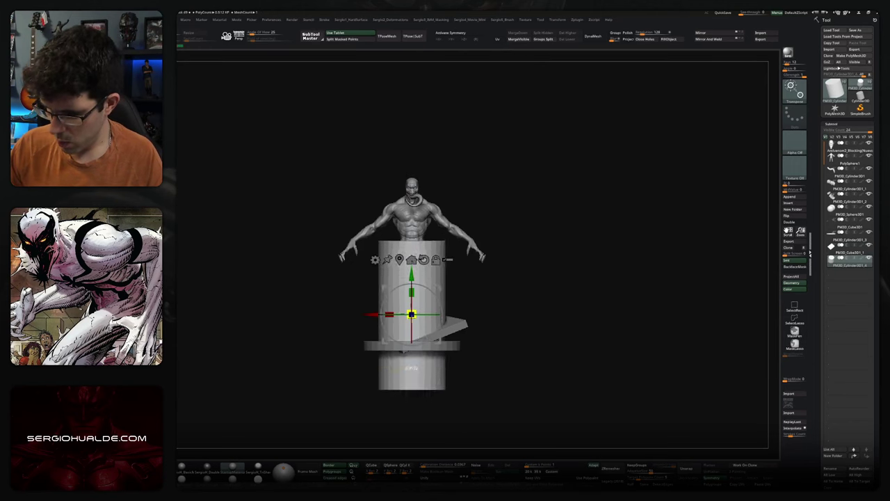
{"action": "left_click_drag", "start_coordinate": [460, 265], "coordinate": [391, 251]}
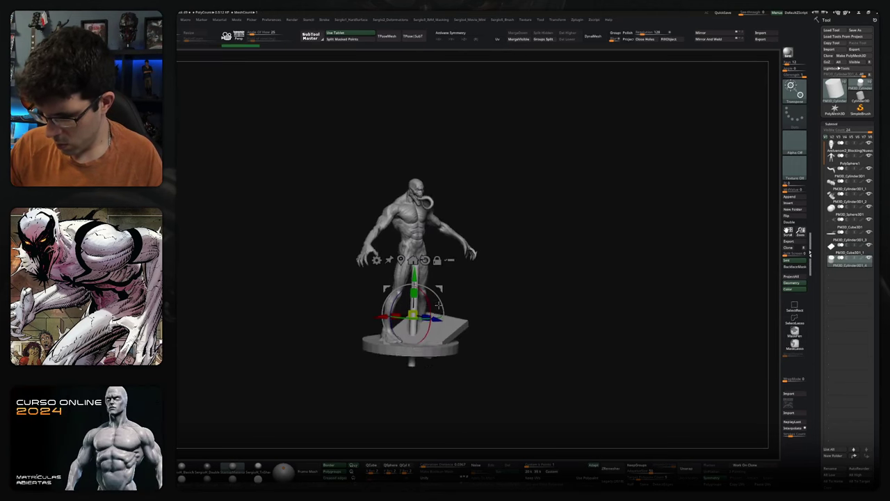
{"action": "left_click_drag", "start_coordinate": [411, 367], "coordinate": [366, 355]}
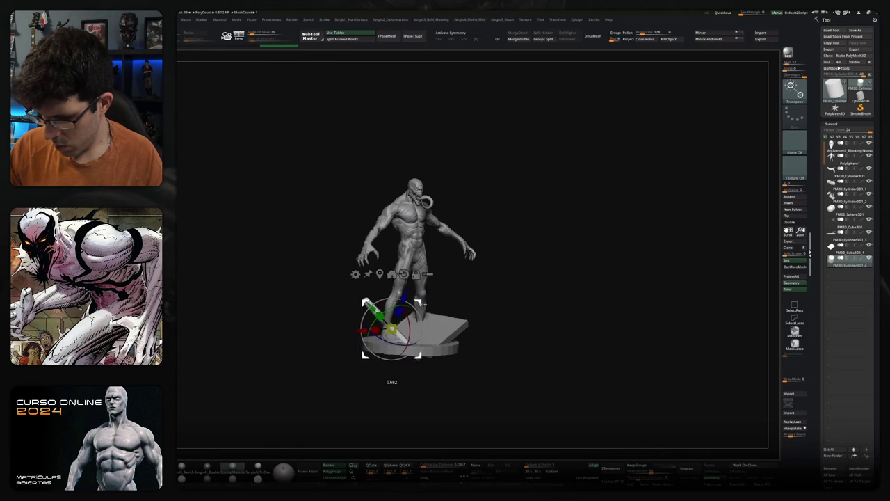
Check the short post from the front and above, then frame the whole model
{"action": "left_click_drag", "start_coordinate": [427, 324], "coordinate": [418, 311]}
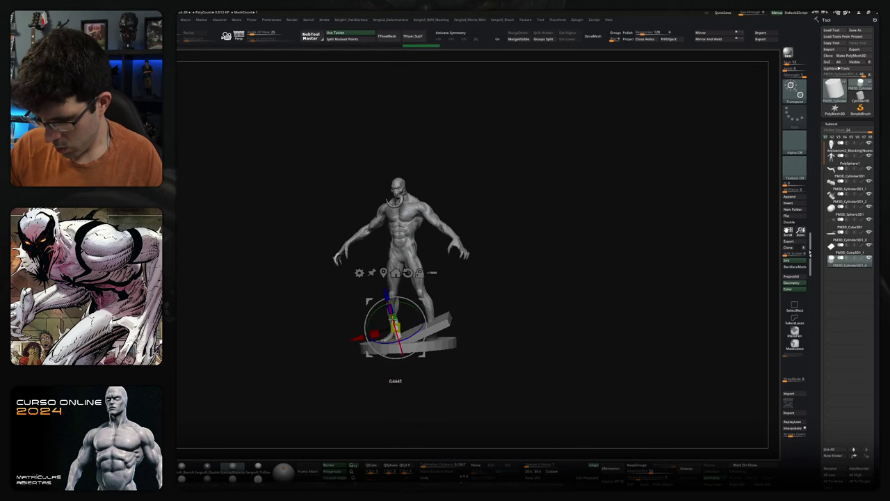
{"action": "mouse_move", "coordinate": [375, 315]}
{"action": "left_mouse_down"}
{"action": "mouse_move", "coordinate": [432, 321]}
{"action": "mouse_move", "coordinate": [445, 311]}
{"action": "mouse_move", "coordinate": [384, 310]}
{"action": "mouse_move", "coordinate": [389, 339]}
{"action": "left_mouse_up"}
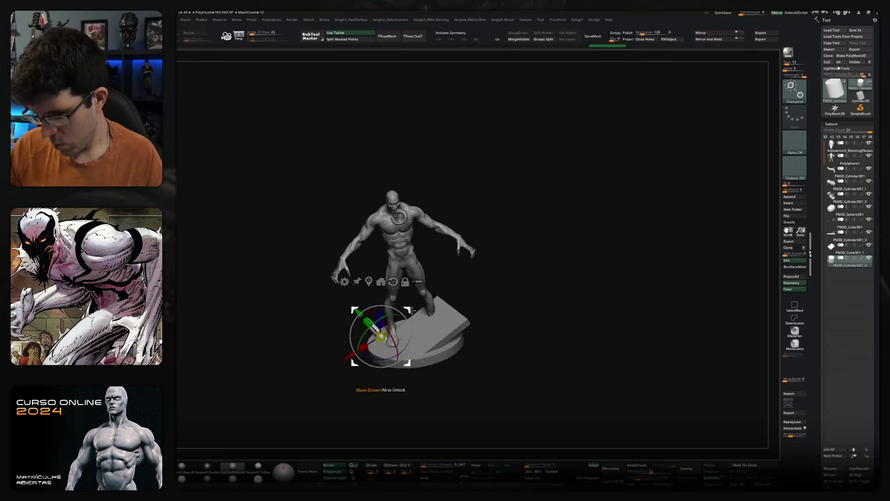
{"action": "left_click_drag", "start_coordinate": [381, 337], "coordinate": [387, 339]}
{"action": "key", "text": "q"}
{"action": "key", "text": "f"}
{"action": "left_click_drag", "start_coordinate": [452, 348], "coordinate": [453, 364]}
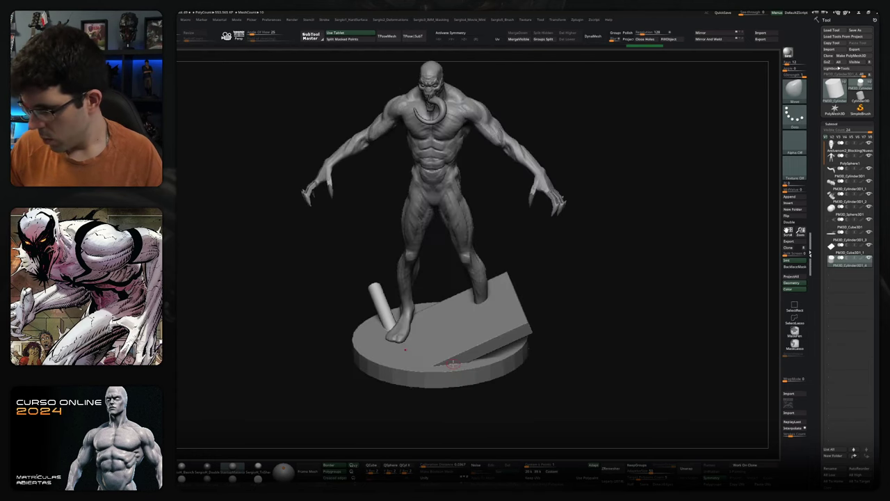
{"action": "left_click", "coordinate": [789, 203]}
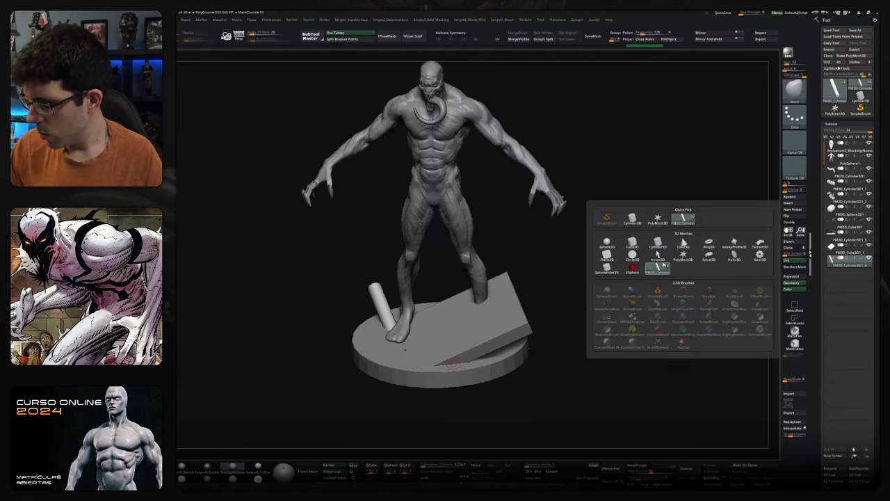
Insert a cube subtool and stretch it wide along its width
{"action": "left_click", "coordinate": [632, 242]}
{"action": "key", "text": "f"}
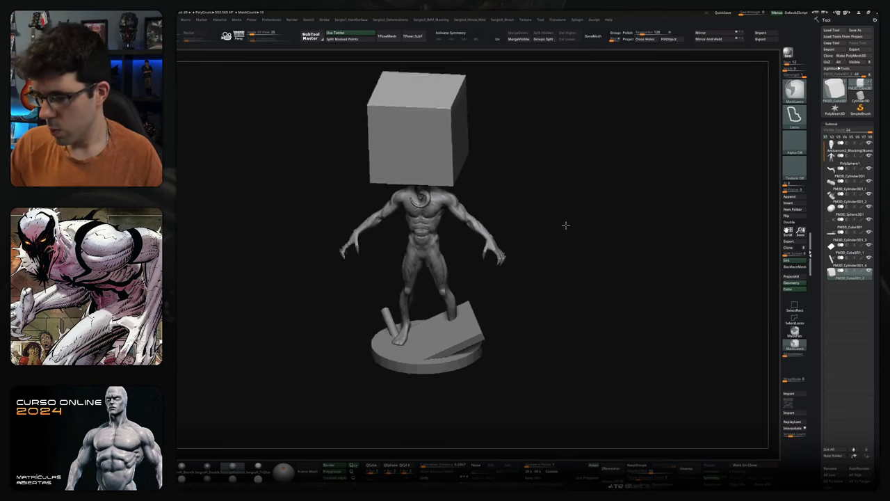
{"action": "left_click_drag", "start_coordinate": [664, 256], "coordinate": [519, 195]}
{"action": "key", "text": "w"}
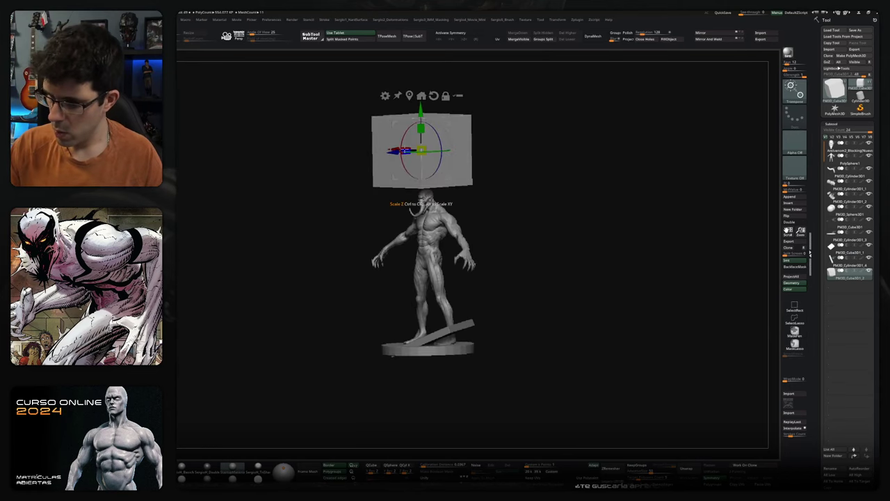
{"action": "left_click_drag", "start_coordinate": [453, 139], "coordinate": [487, 143], "text": "shift"}
{"action": "mouse_move", "coordinate": [392, 150]}
{"action": "left_mouse_down"}
{"action": "mouse_move", "coordinate": [366, 149]}
{"action": "mouse_move", "coordinate": [396, 149]}
{"action": "mouse_move", "coordinate": [387, 410]}
{"action": "mouse_move", "coordinate": [456, 261]}
{"action": "left_mouse_up"}
{"action": "scroll", "coordinate": [421, 208], "scroll_direction": "up", "scroll_amount": 3}
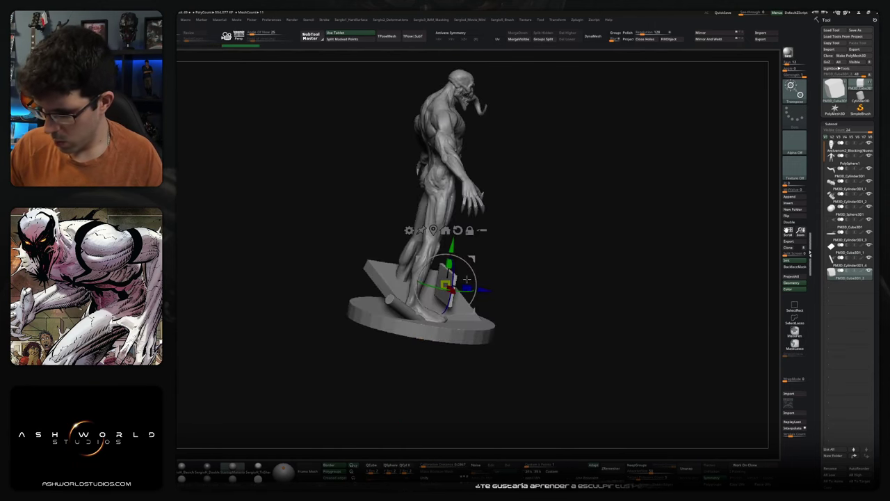
Place the small block beside the figure's foot, rotated about 48 degrees
{"action": "left_click_drag", "start_coordinate": [501, 292], "coordinate": [543, 292]}
{"action": "left_click_drag", "start_coordinate": [418, 255], "coordinate": [377, 299]}
{"action": "mouse_move", "coordinate": [452, 390]}
{"action": "left_mouse_down"}
{"action": "mouse_move", "coordinate": [501, 389]}
{"action": "mouse_move", "coordinate": [529, 362]}
{"action": "left_mouse_up"}
{"action": "left_click_drag", "start_coordinate": [379, 326], "coordinate": [398, 302]}
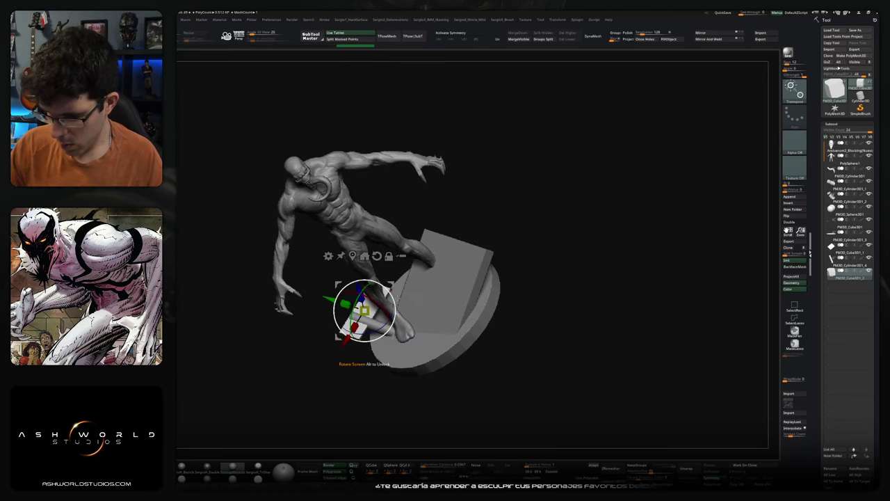
{"action": "left_click_drag", "start_coordinate": [393, 291], "coordinate": [398, 297]}
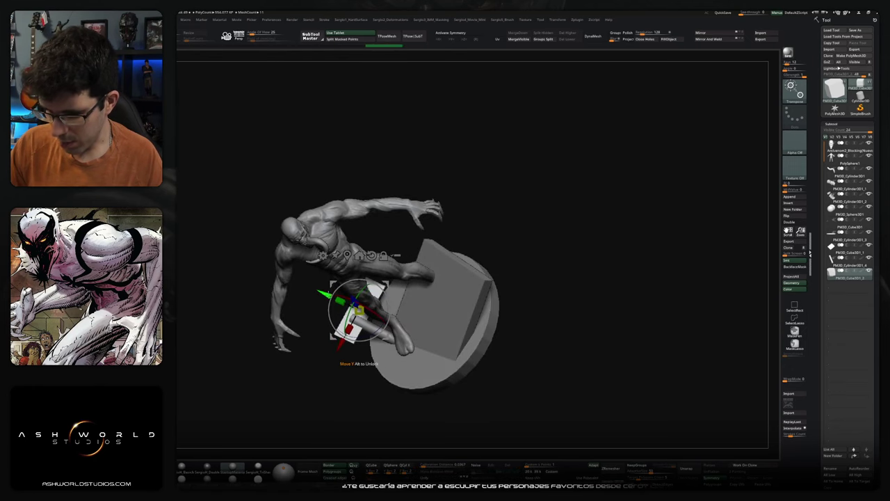
{"action": "left_click_drag", "start_coordinate": [356, 365], "coordinate": [357, 373]}
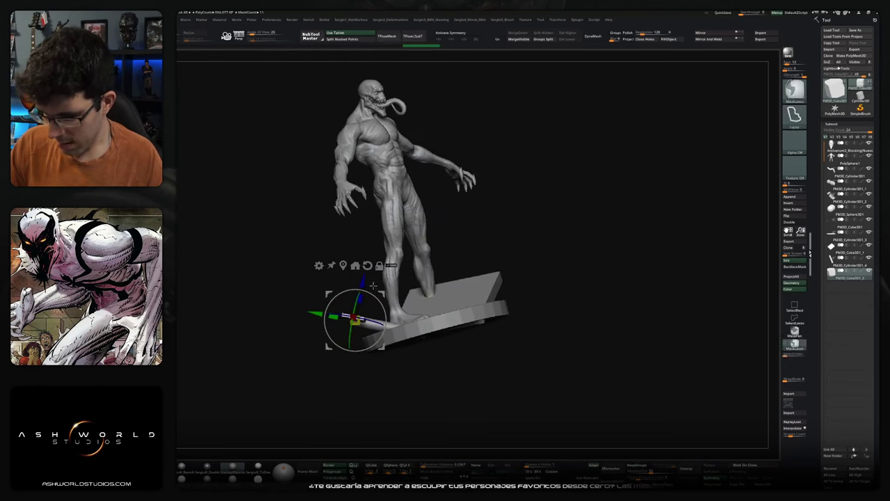
{"action": "mouse_move", "coordinate": [356, 319]}
{"action": "left_mouse_down"}
{"action": "mouse_move", "coordinate": [432, 342]}
{"action": "mouse_move", "coordinate": [389, 361]}
{"action": "left_mouse_up"}
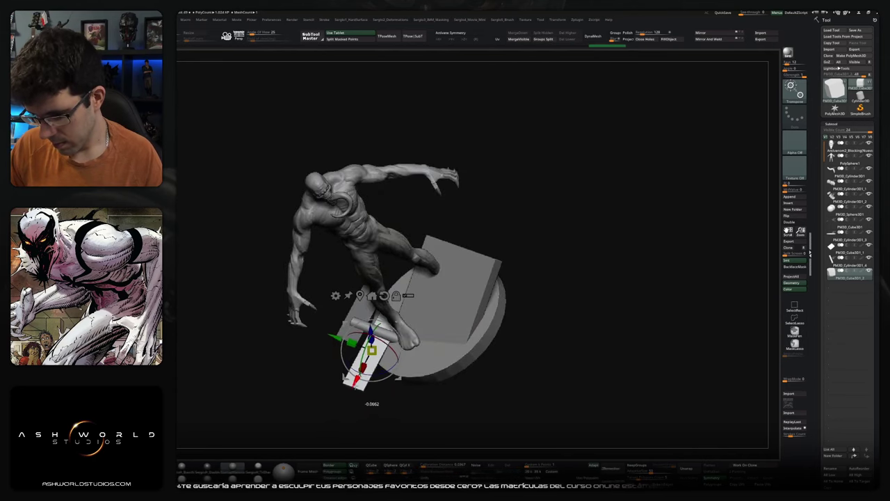
{"action": "left_click_drag", "start_coordinate": [370, 390], "coordinate": [363, 391]}
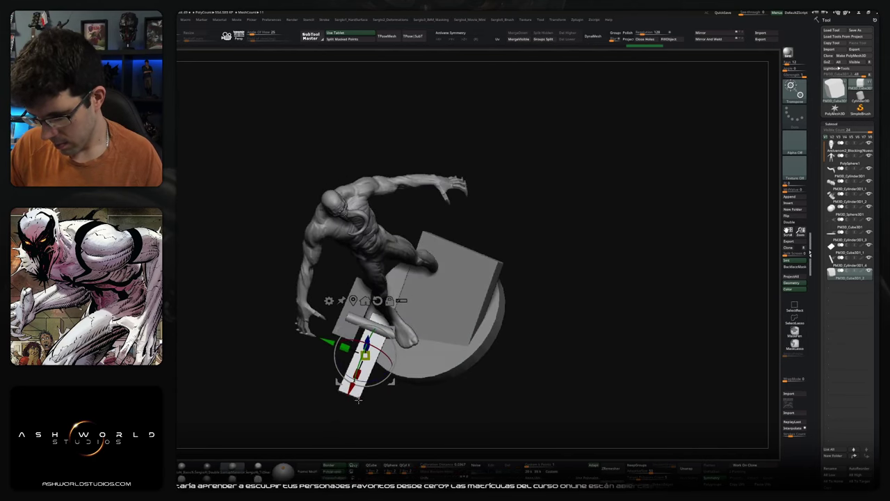
{"action": "key", "text": "q"}
{"action": "key", "text": "f"}
{"action": "mouse_move", "coordinate": [418, 278]}
{"action": "left_mouse_down", "text": "shift"}
{"action": "mouse_move", "coordinate": [474, 276]}
{"action": "mouse_move", "coordinate": [515, 302]}
{"action": "mouse_move", "coordinate": [592, 307]}
{"action": "mouse_move", "coordinate": [541, 325]}
{"action": "left_mouse_up", "text": "shift"}
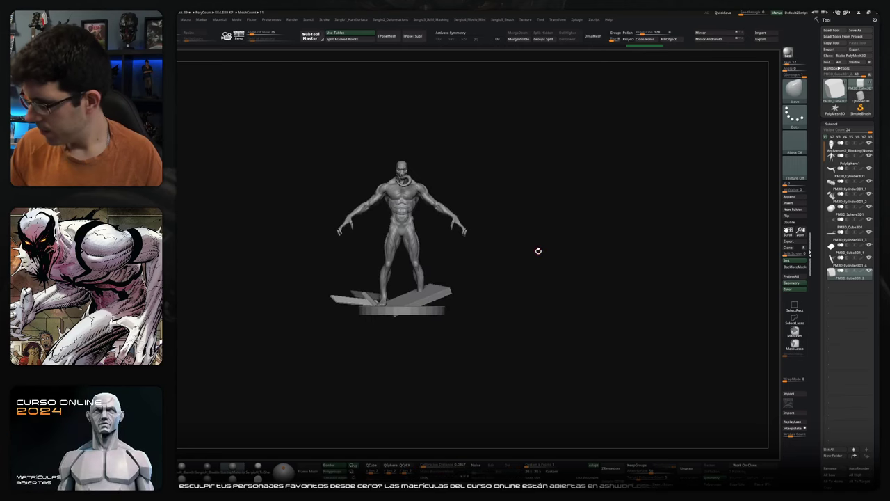
Add another cylinder subtool and DynaMesh the base into denser, smoother geometry
{"action": "left_click", "coordinate": [849, 241]}
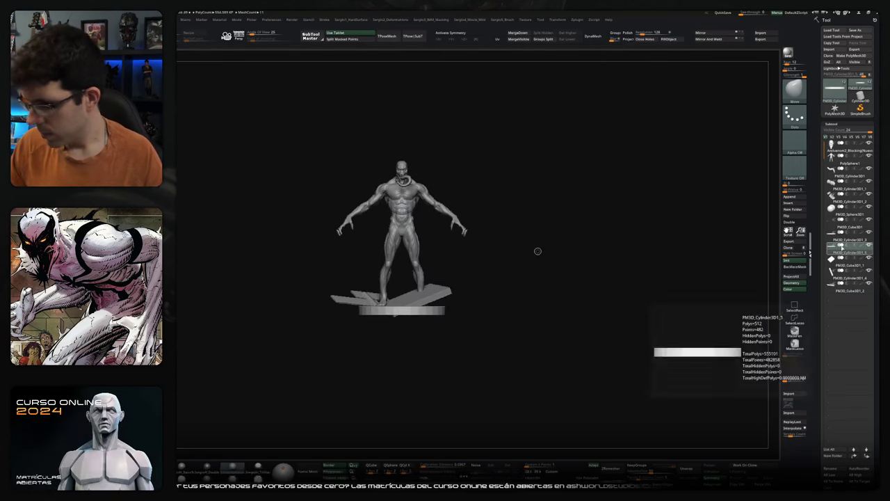
{"action": "scroll", "coordinate": [519, 311], "scroll_direction": "up", "scroll_amount": 4}
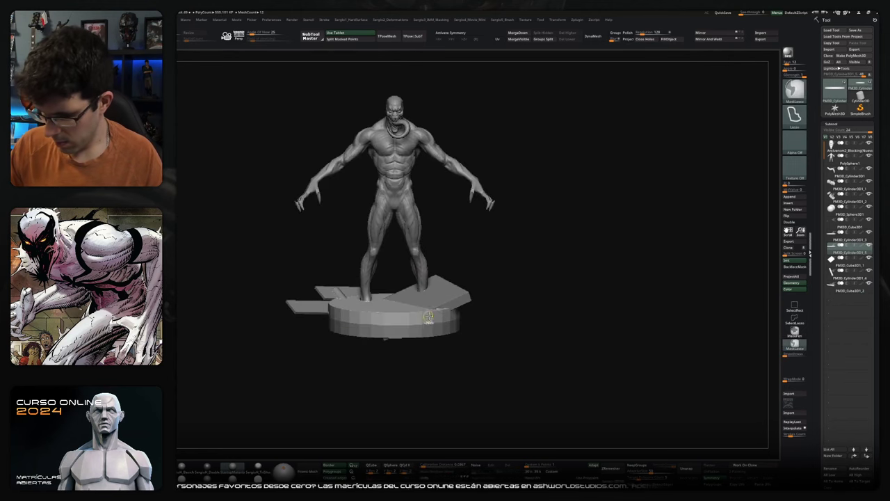
{"action": "left_click_drag", "start_coordinate": [479, 245], "coordinate": [517, 268], "text": "ctrl"}
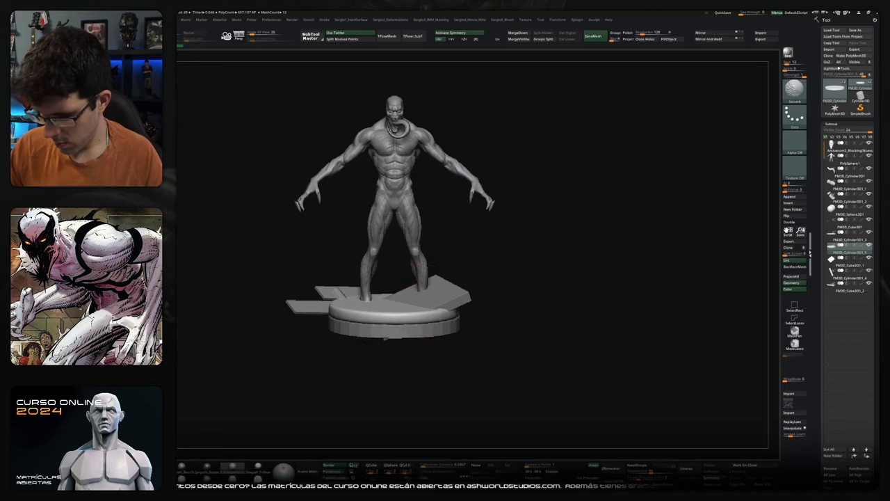
{"action": "left_click_drag", "start_coordinate": [517, 268], "coordinate": [466, 313]}
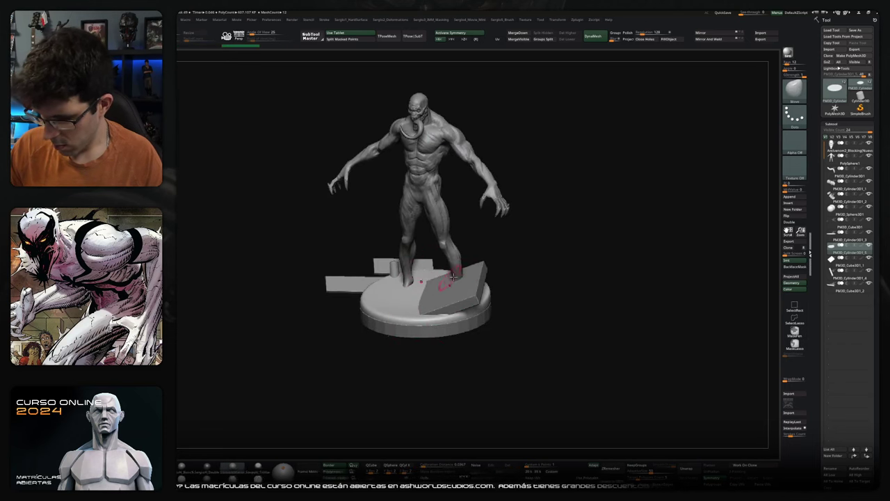
Pull mirrored tentacle spikes up around the base rim with the SnakeHook brush
{"action": "key", "text": "b"}
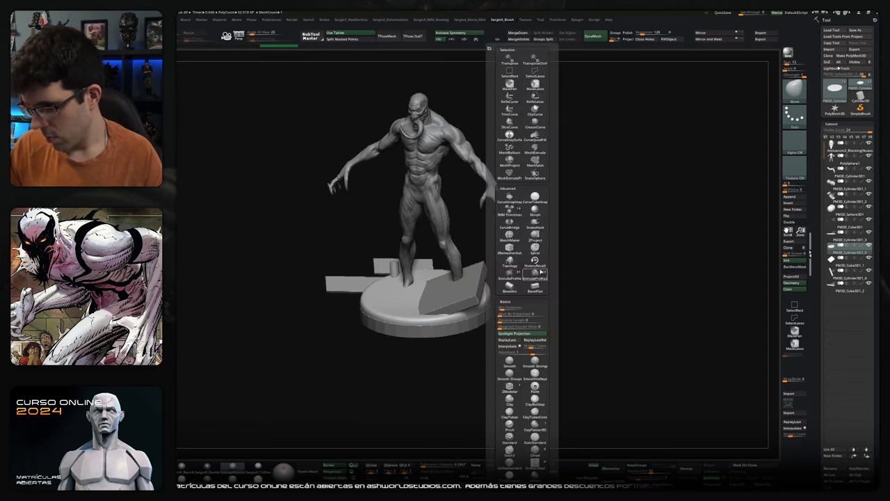
{"action": "left_click", "coordinate": [543, 226]}
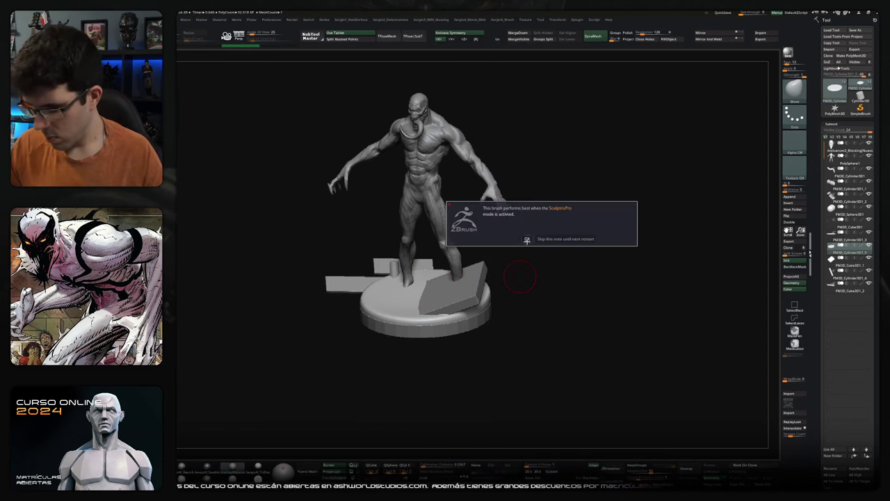
{"action": "left_click_drag", "start_coordinate": [502, 291], "coordinate": [500, 217]}
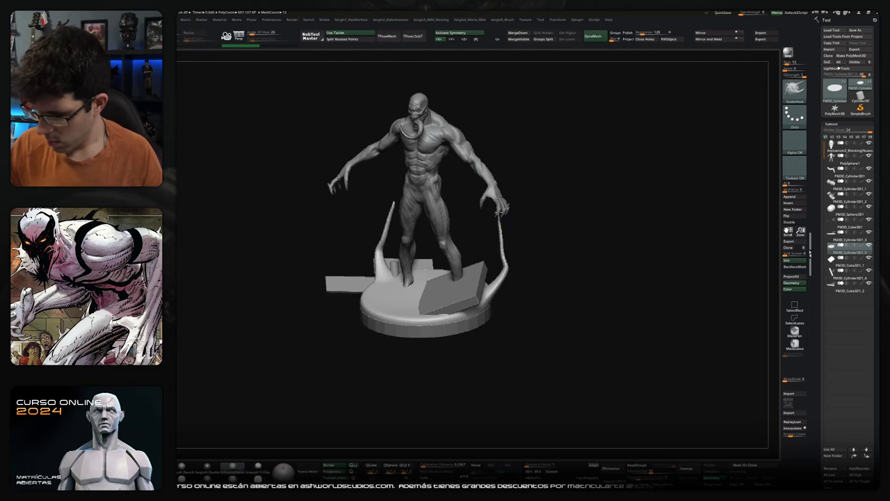
{"action": "mouse_move", "coordinate": [515, 272]}
{"action": "left_mouse_down"}
{"action": "mouse_move", "coordinate": [507, 288]}
{"action": "mouse_move", "coordinate": [511, 257]}
{"action": "mouse_move", "coordinate": [446, 292]}
{"action": "left_mouse_up"}
{"action": "left_click_drag", "start_coordinate": [355, 273], "coordinate": [354, 230]}
{"action": "mouse_move", "coordinate": [487, 264]}
{"action": "left_mouse_down"}
{"action": "mouse_move", "coordinate": [345, 259]}
{"action": "mouse_move", "coordinate": [389, 264]}
{"action": "mouse_move", "coordinate": [328, 243]}
{"action": "left_mouse_up"}
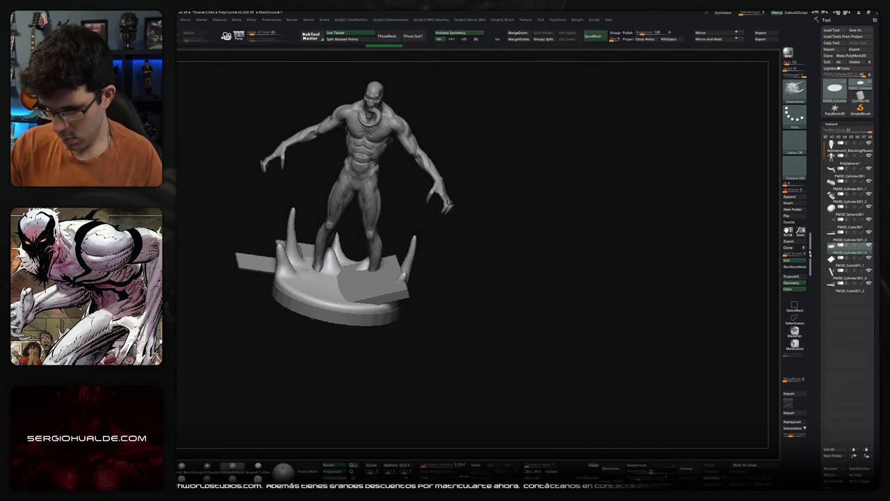
{"action": "mouse_move", "coordinate": [424, 257]}
{"action": "left_mouse_down"}
{"action": "mouse_move", "coordinate": [392, 302]}
{"action": "mouse_move", "coordinate": [402, 321]}
{"action": "mouse_move", "coordinate": [339, 286]}
{"action": "left_mouse_up"}
{"action": "right_click_drag", "start_coordinate": [340, 287], "coordinate": [346, 288]}
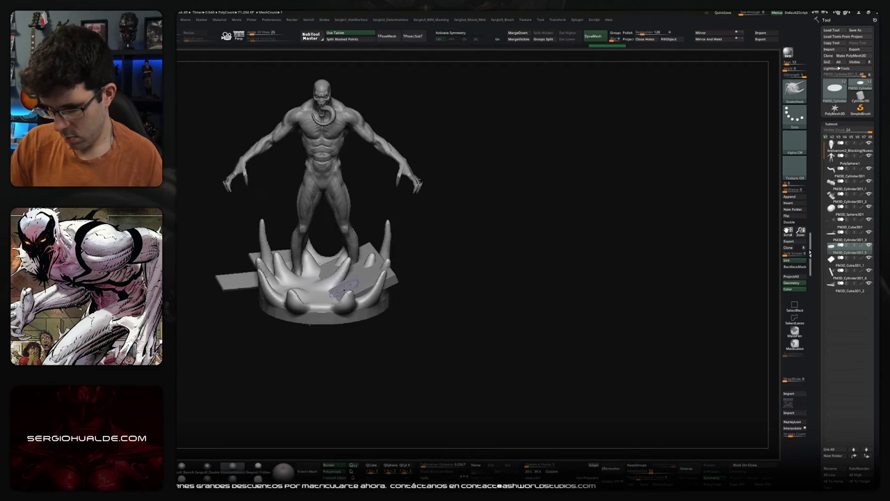
{"action": "mouse_move", "coordinate": [385, 266]}
{"action": "right_mouse_down"}
{"action": "mouse_move", "coordinate": [374, 268]}
{"action": "mouse_move", "coordinate": [462, 203]}
{"action": "right_mouse_up"}
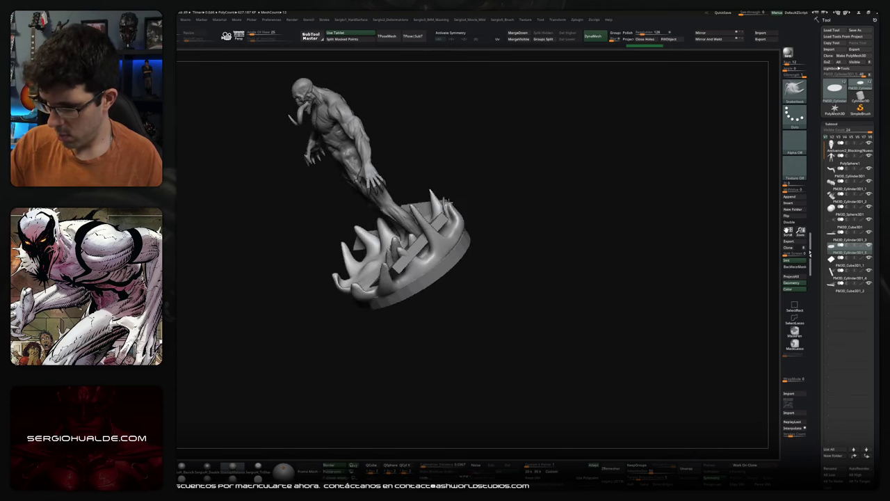
{"action": "mouse_move", "coordinate": [460, 171]}
{"action": "right_mouse_down"}
{"action": "mouse_move", "coordinate": [467, 193]}
{"action": "mouse_move", "coordinate": [477, 183]}
{"action": "mouse_move", "coordinate": [358, 202]}
{"action": "mouse_move", "coordinate": [374, 204]}
{"action": "right_mouse_up"}
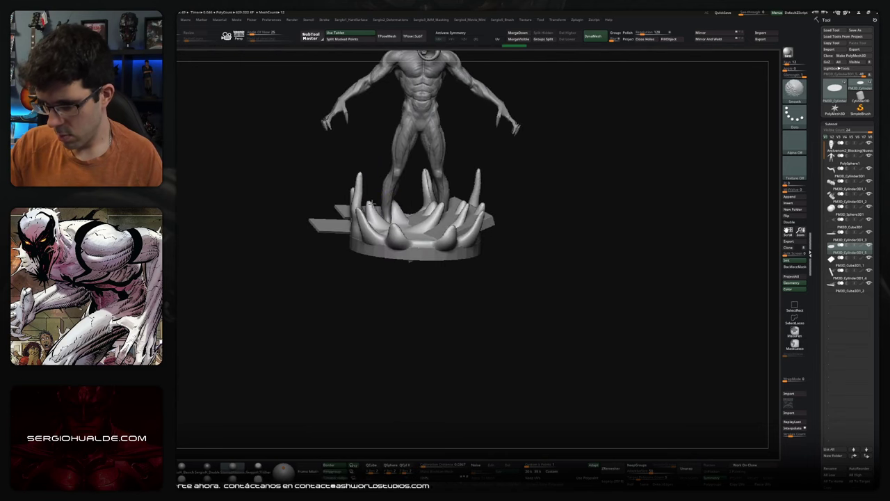
Smooth the base surface between the spikes
{"action": "key", "text": "shift"}
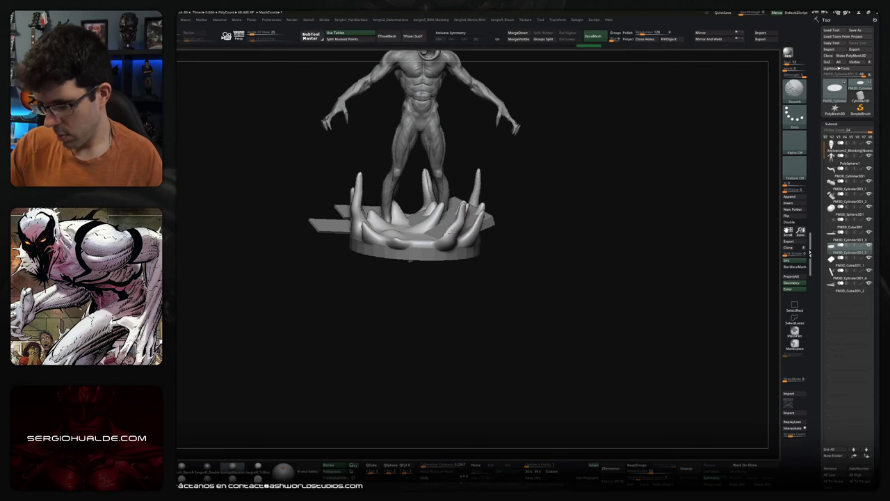
{"action": "right_click_drag", "start_coordinate": [451, 293], "coordinate": [412, 340]}
{"action": "left_click_drag", "start_coordinate": [413, 306], "coordinate": [407, 313], "text": "shift"}
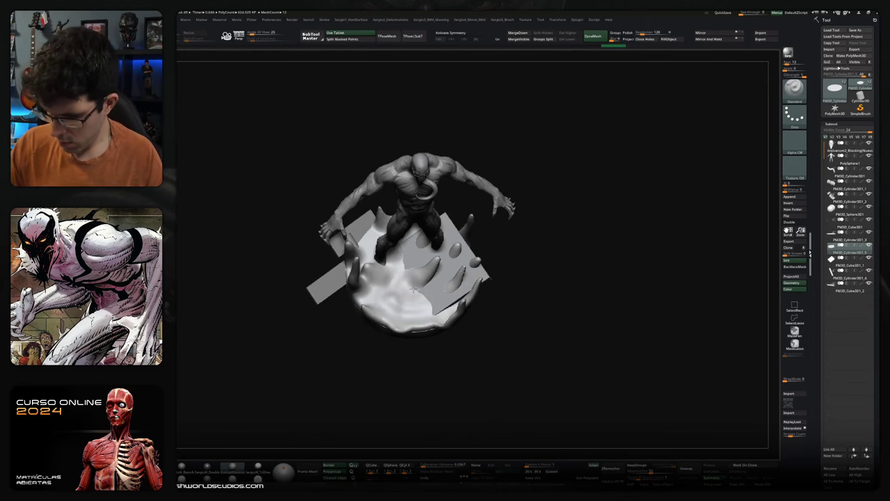
{"action": "right_click_drag", "start_coordinate": [411, 255], "coordinate": [410, 223]}
{"action": "right_click_drag", "start_coordinate": [413, 277], "coordinate": [419, 298]}
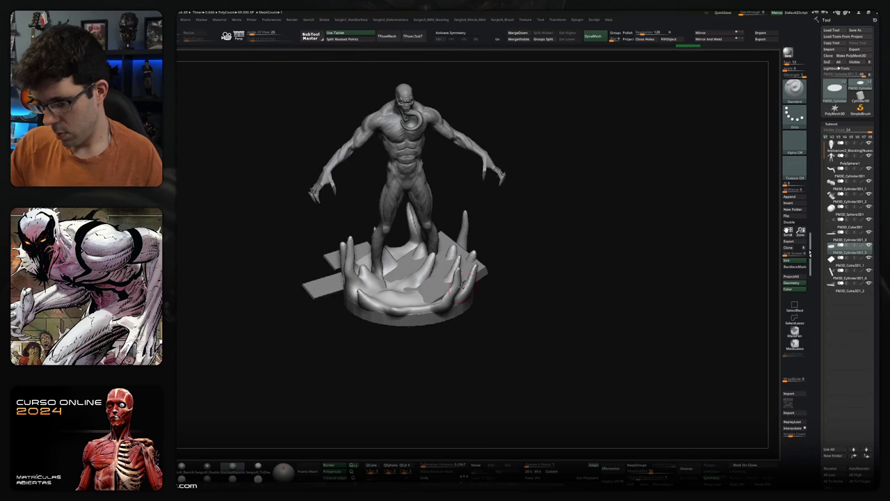
Select the square slab, solo it, and DynaMesh it into dense geometry
{"action": "left_click", "coordinate": [428, 281], "text": "alt"}
{"action": "left_click", "coordinate": [428, 281], "text": "ctrl+shift"}
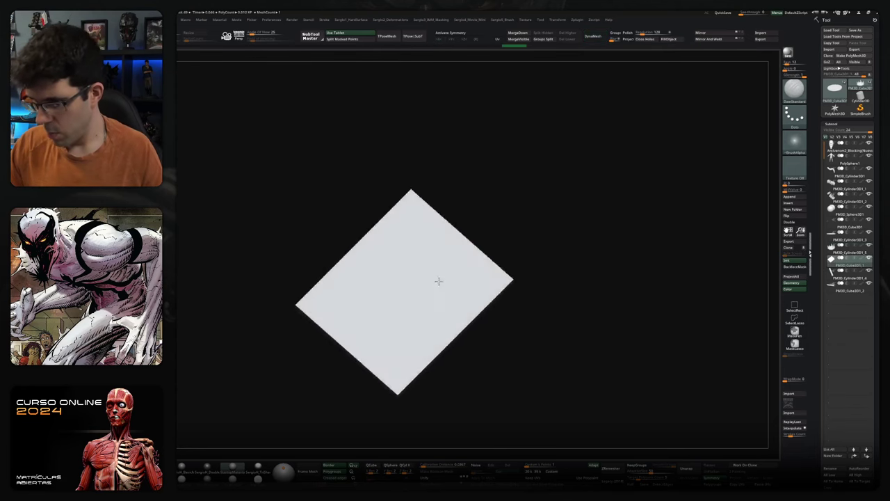
{"action": "key", "text": "shift+f"}
{"action": "left_click", "coordinate": [593, 35]}
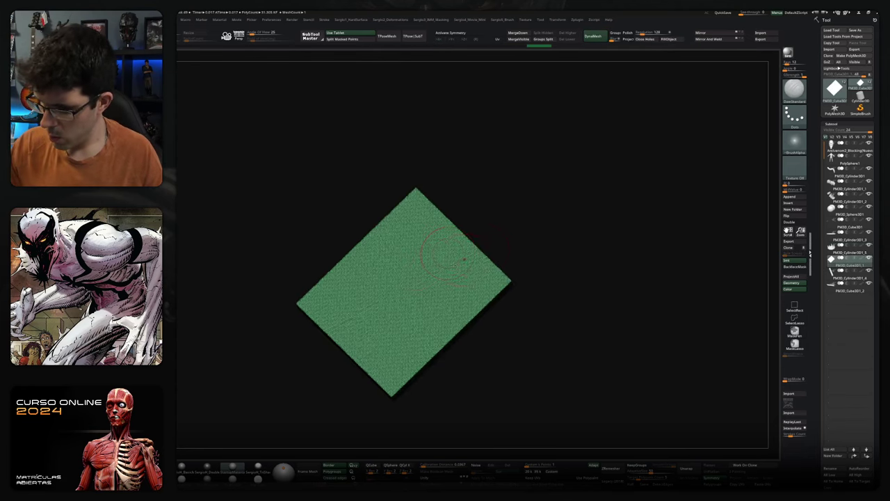
Carve four grooves across the isolated slab to form a brick-like block pattern
{"action": "key", "text": "shift+f"}
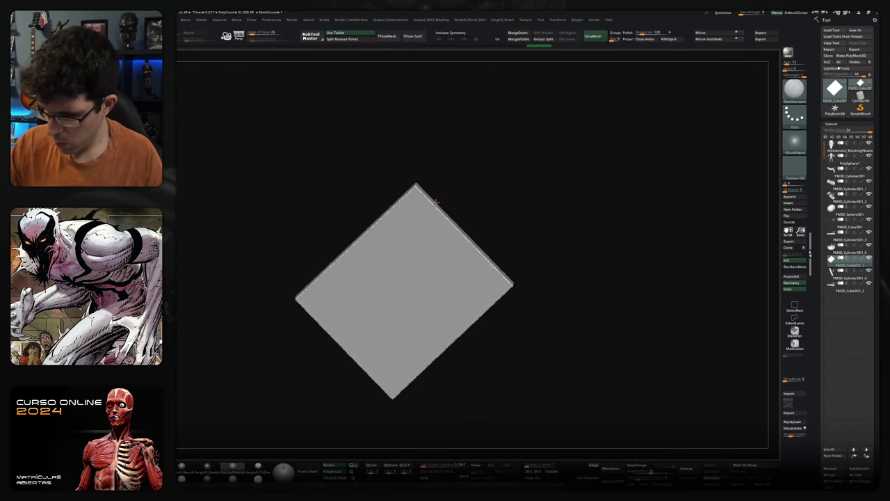
{"action": "left_click_drag", "start_coordinate": [431, 212], "coordinate": [346, 288]}
{"action": "mouse_move", "coordinate": [457, 225]}
{"action": "left_mouse_down"}
{"action": "mouse_move", "coordinate": [324, 357]}
{"action": "mouse_move", "coordinate": [461, 272]}
{"action": "mouse_move", "coordinate": [455, 294]}
{"action": "mouse_move", "coordinate": [485, 263]}
{"action": "mouse_move", "coordinate": [382, 350]}
{"action": "left_mouse_up"}
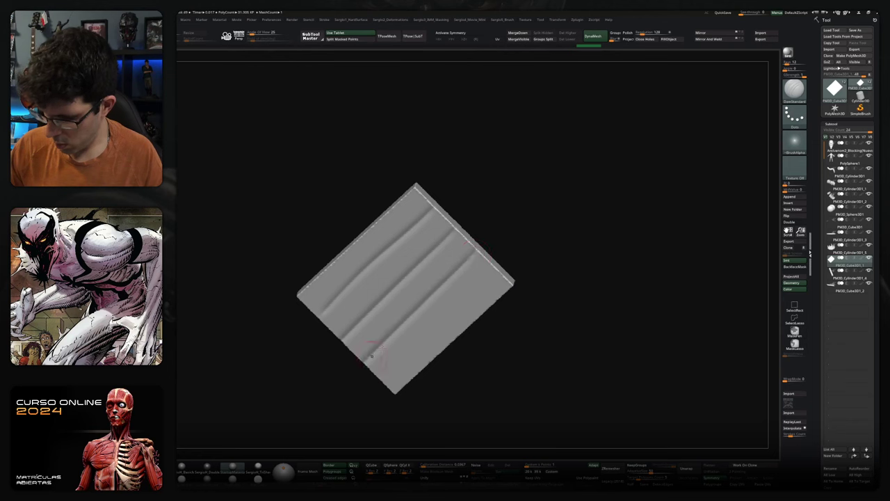
{"action": "left_click_drag", "start_coordinate": [456, 307], "coordinate": [381, 375]}
{"action": "left_click_drag", "start_coordinate": [333, 282], "coordinate": [317, 299]}
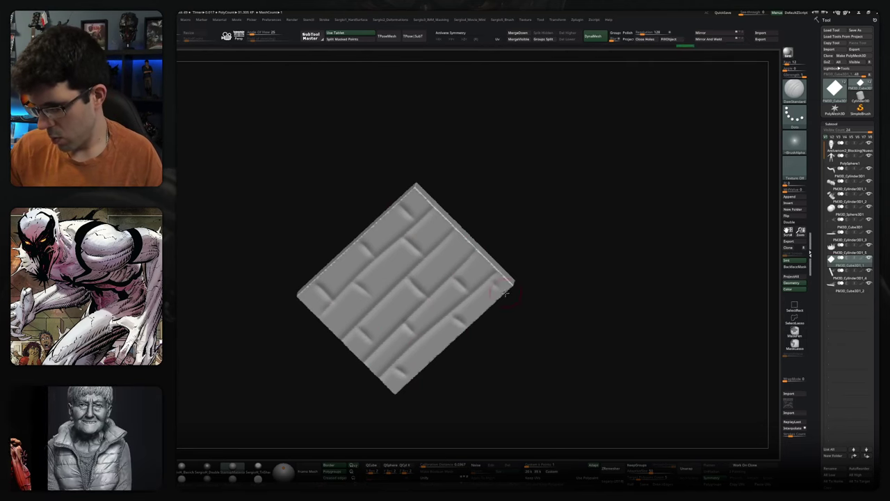
{"action": "left_click_drag", "start_coordinate": [505, 264], "coordinate": [486, 286]}
Build rounded clay bumps near the slab's edge with the ClayBuildup brush
{"action": "key", "text": "b"}
{"action": "key", "text": "c"}
{"action": "key", "text": "b"}
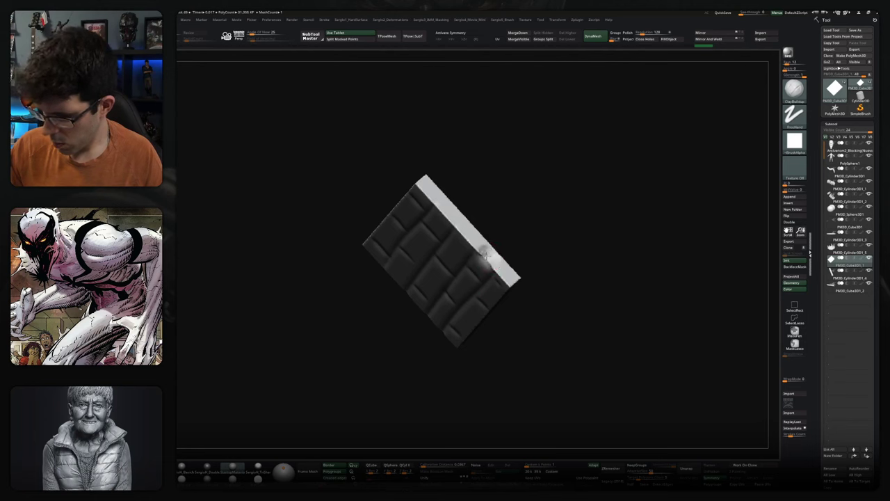
{"action": "key", "text": "space"}
{"action": "left_click_drag", "start_coordinate": [495, 258], "coordinate": [491, 262]}
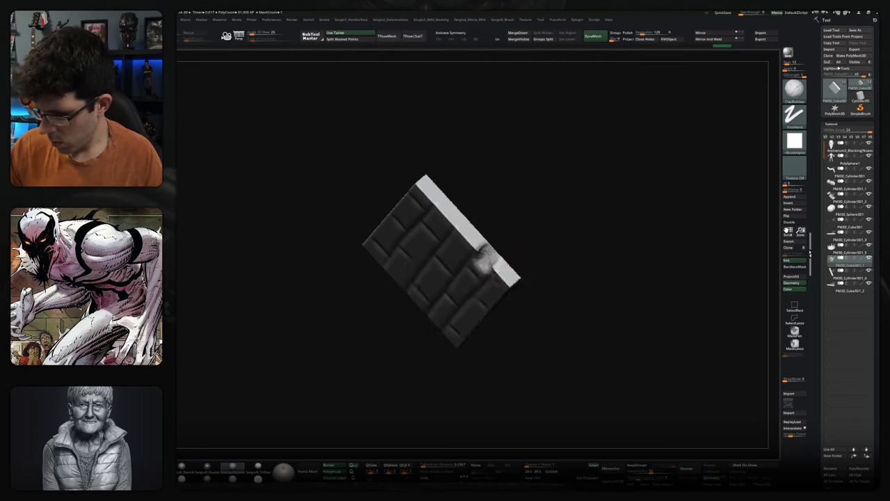
{"action": "left_click_drag", "start_coordinate": [529, 320], "coordinate": [465, 314]}
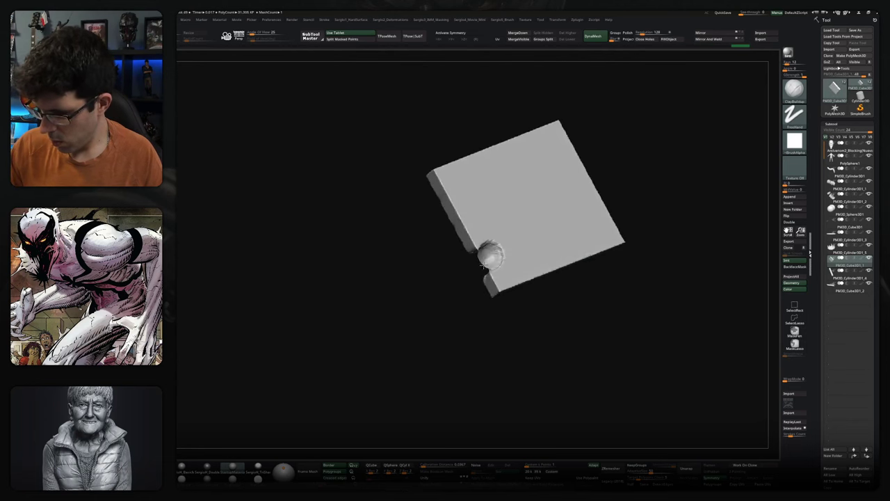
{"action": "left_click_drag", "start_coordinate": [466, 313], "coordinate": [503, 249]}
Smooth and sculpt rounded notches into the slab's top edge
{"action": "key", "text": "shift"}
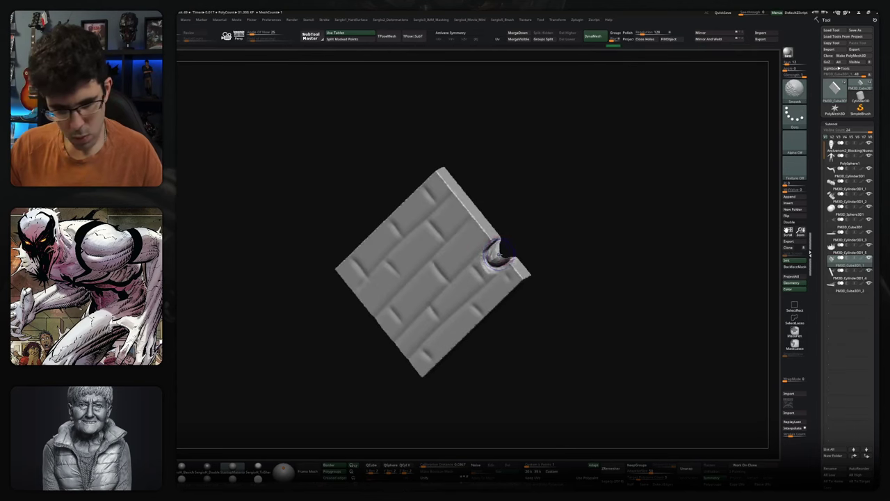
{"action": "mouse_move", "coordinate": [496, 259]}
{"action": "left_mouse_down"}
{"action": "mouse_move", "coordinate": [460, 202]}
{"action": "mouse_move", "coordinate": [478, 215]}
{"action": "mouse_move", "coordinate": [452, 215]}
{"action": "left_mouse_up"}
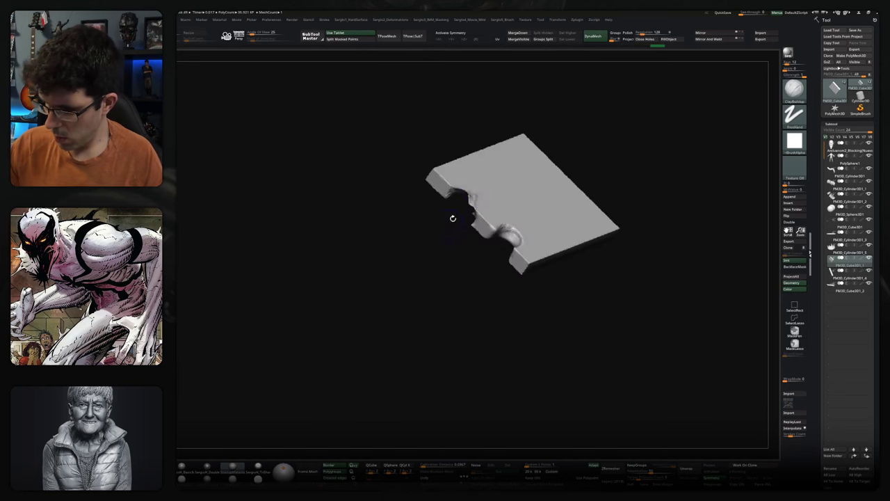
{"action": "mouse_move", "coordinate": [481, 196]}
{"action": "left_mouse_down"}
{"action": "mouse_move", "coordinate": [487, 203]}
{"action": "mouse_move", "coordinate": [508, 148]}
{"action": "left_mouse_up"}
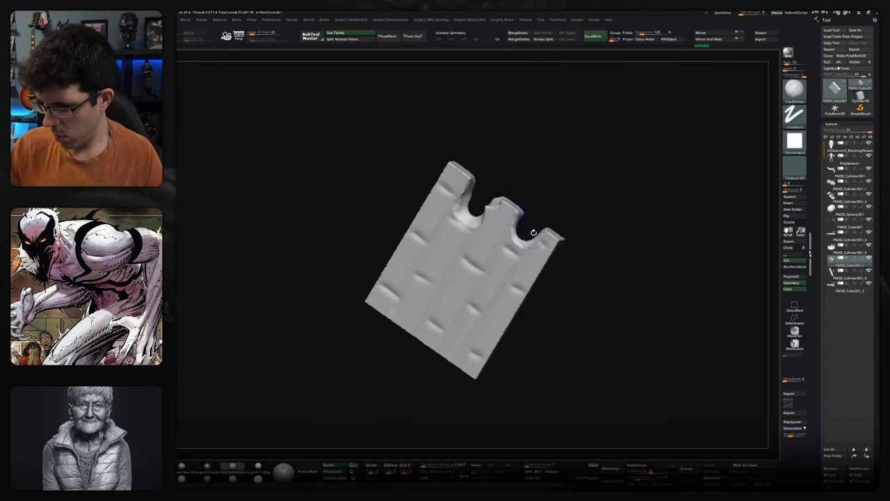
{"action": "left_click_drag", "start_coordinate": [533, 232], "coordinate": [519, 222]}
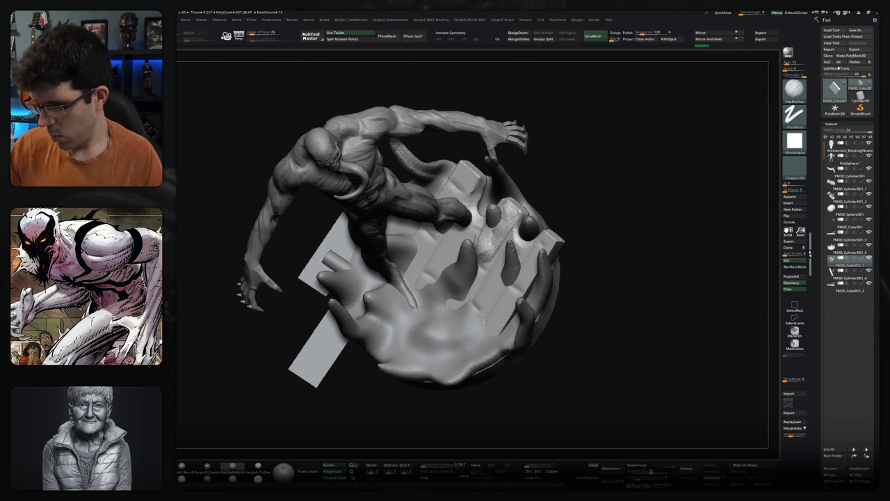
Sculpt stroke marks onto the slab surface
{"action": "left_click_drag", "start_coordinate": [485, 242], "coordinate": [501, 257]}
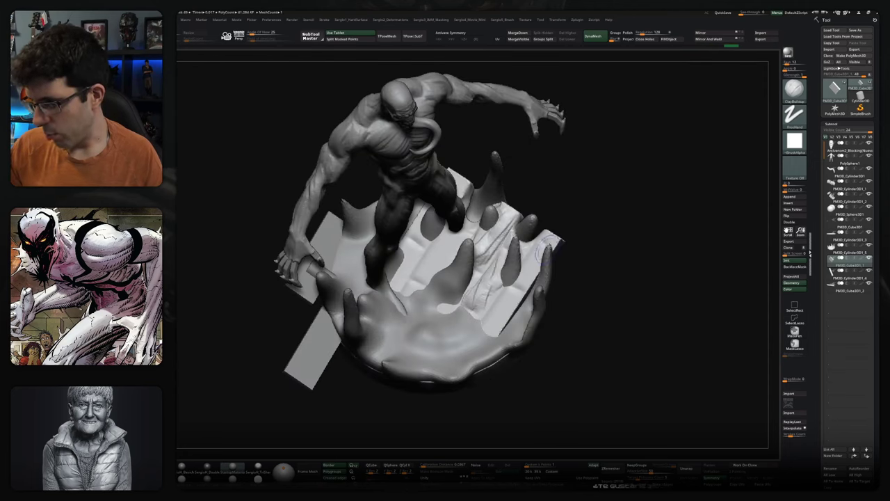
{"action": "left_click_drag", "start_coordinate": [462, 237], "coordinate": [416, 285]}
{"action": "left_click_drag", "start_coordinate": [437, 245], "coordinate": [460, 236]}
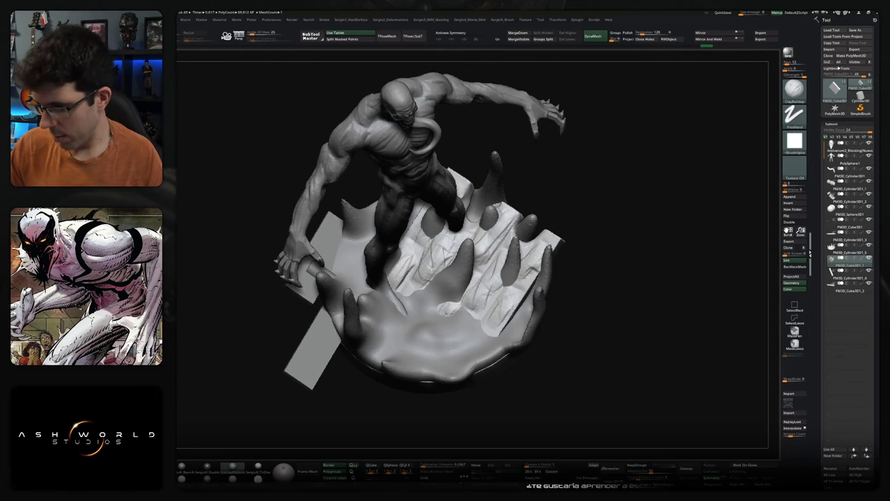
{"action": "left_click_drag", "start_coordinate": [459, 314], "coordinate": [482, 278]}
Solo the finger piece, carve a groove down its top and detail the notched side
{"action": "key", "text": "shift+ctrl+s"}
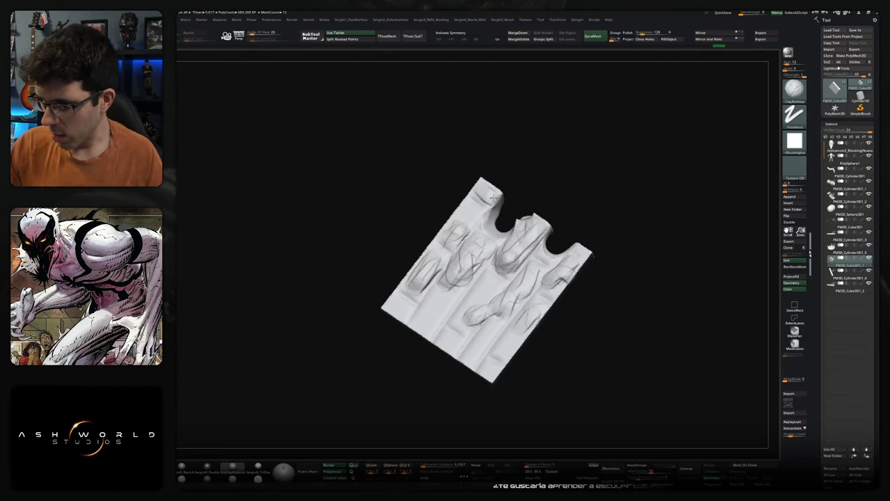
{"action": "left_click_drag", "start_coordinate": [481, 278], "coordinate": [431, 270]}
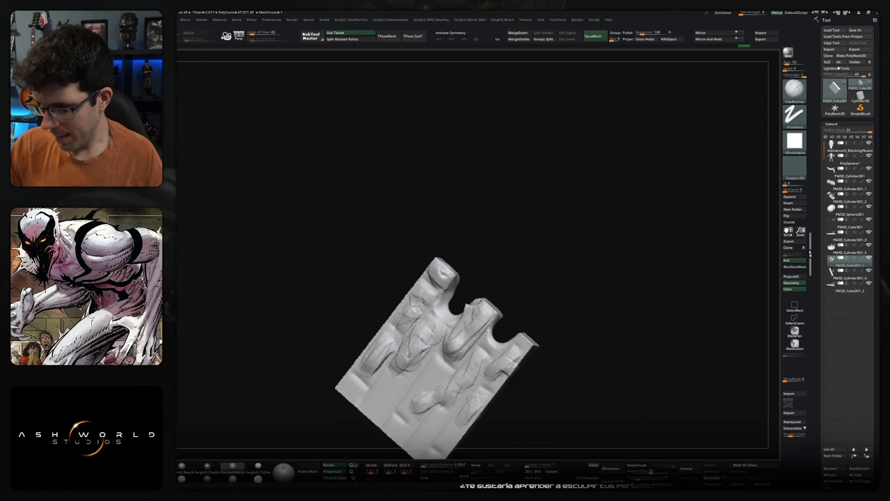
{"action": "mouse_move", "coordinate": [445, 306]}
{"action": "left_mouse_down"}
{"action": "mouse_move", "coordinate": [460, 282]}
{"action": "mouse_move", "coordinate": [449, 284]}
{"action": "mouse_move", "coordinate": [452, 292]}
{"action": "mouse_move", "coordinate": [459, 274]}
{"action": "mouse_move", "coordinate": [449, 250]}
{"action": "left_mouse_up"}
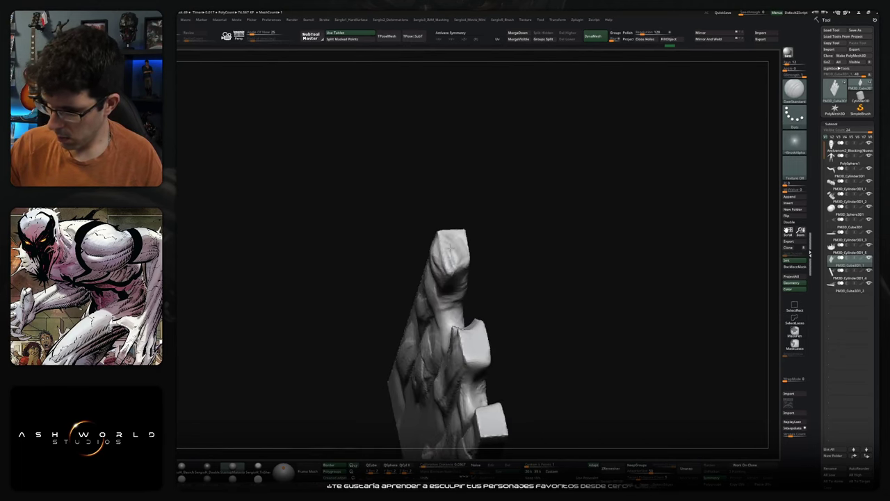
{"action": "key", "text": "space"}
{"action": "left_click_drag", "start_coordinate": [456, 236], "coordinate": [460, 263]}
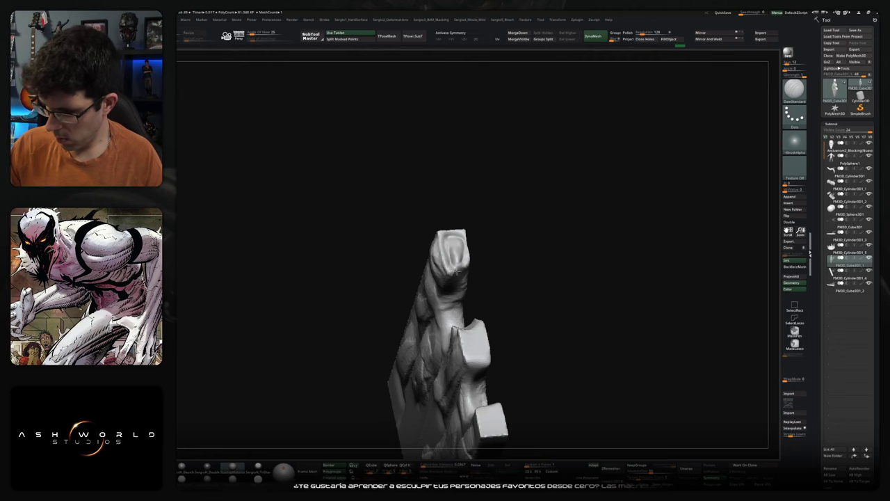
{"action": "left_click_drag", "start_coordinate": [467, 336], "coordinate": [484, 347]}
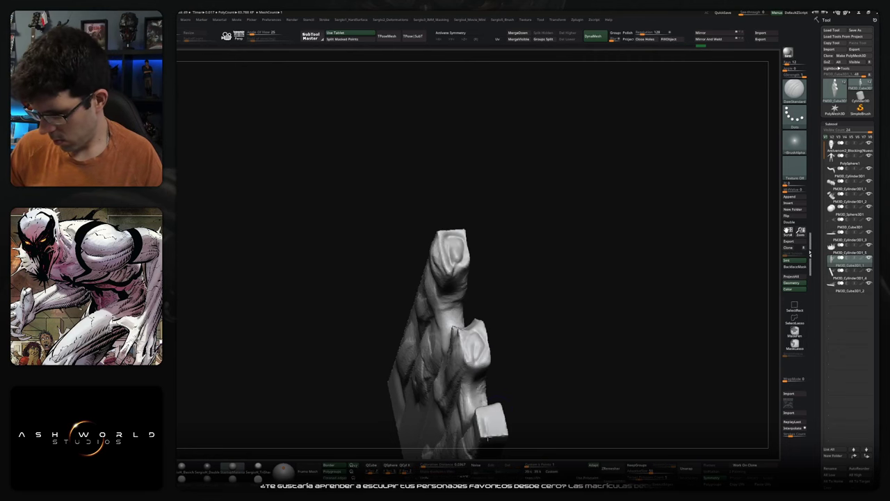
{"action": "mouse_move", "coordinate": [488, 416]}
{"action": "right_mouse_down"}
{"action": "mouse_move", "coordinate": [503, 397]}
{"action": "mouse_move", "coordinate": [547, 255]}
{"action": "mouse_move", "coordinate": [543, 309]}
{"action": "mouse_move", "coordinate": [552, 348]}
{"action": "mouse_move", "coordinate": [541, 303]}
{"action": "mouse_move", "coordinate": [538, 354]}
{"action": "mouse_move", "coordinate": [537, 313]}
{"action": "right_mouse_up"}
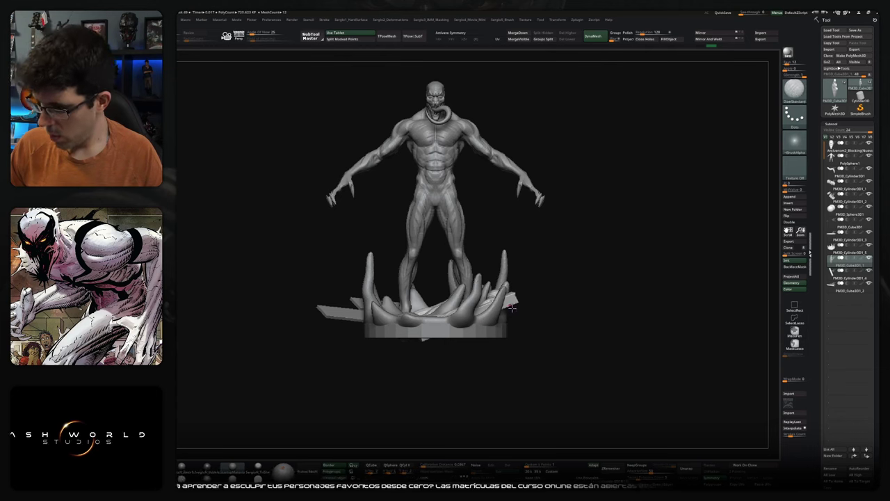
Group the base pieces into a new Untitled Folder for transforming together
{"action": "key", "text": "w"}
{"action": "left_click", "coordinate": [536, 283]}
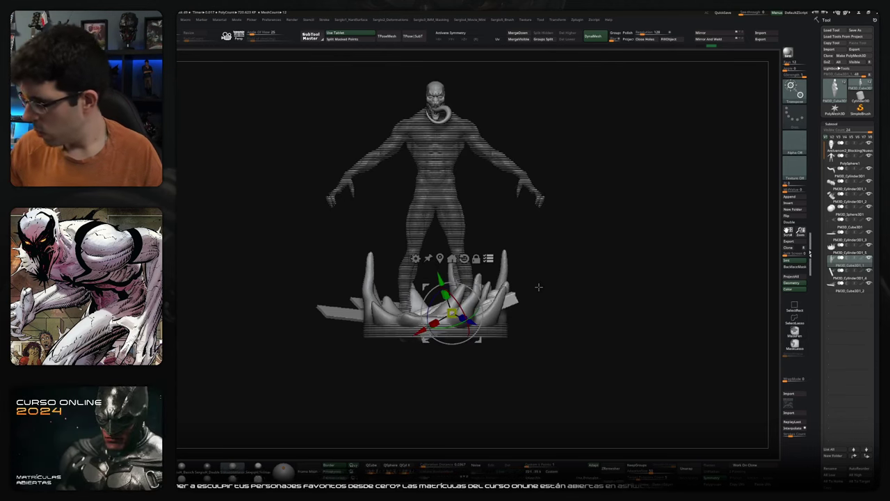
{"action": "left_click", "coordinate": [810, 254]}
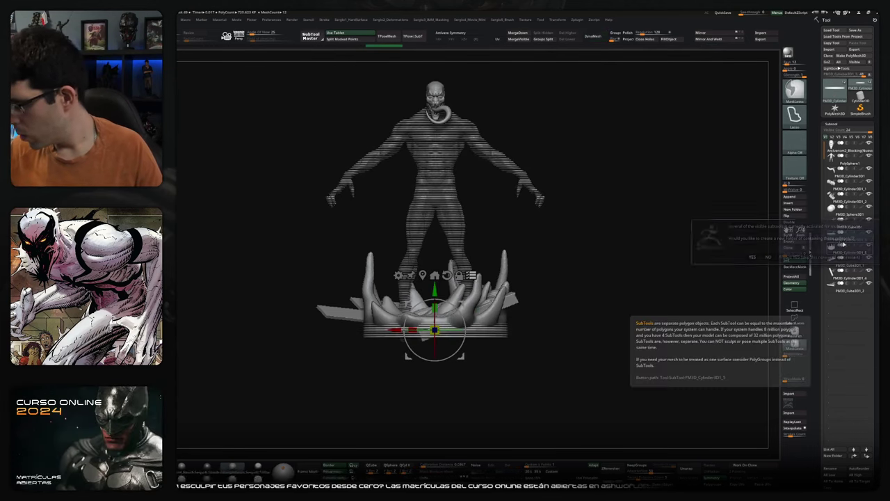
{"action": "left_click", "coordinate": [804, 257]}
{"action": "mouse_move", "coordinate": [850, 290]}
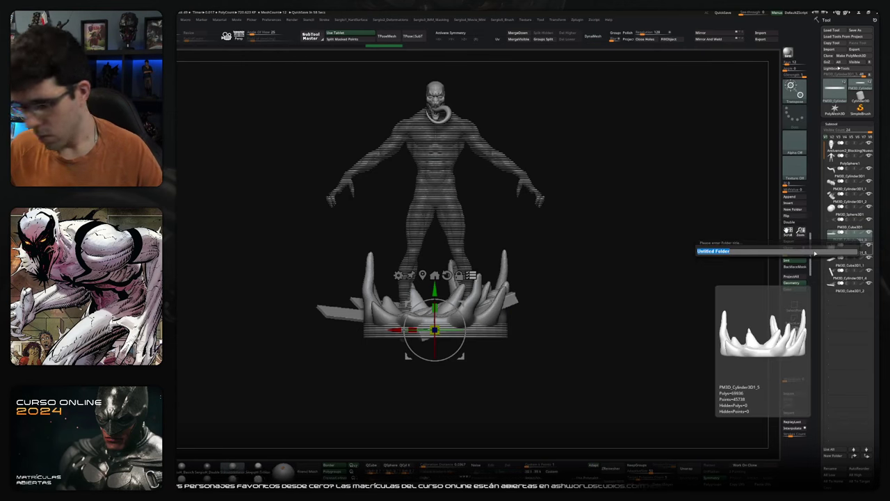
{"action": "key", "text": "Return"}
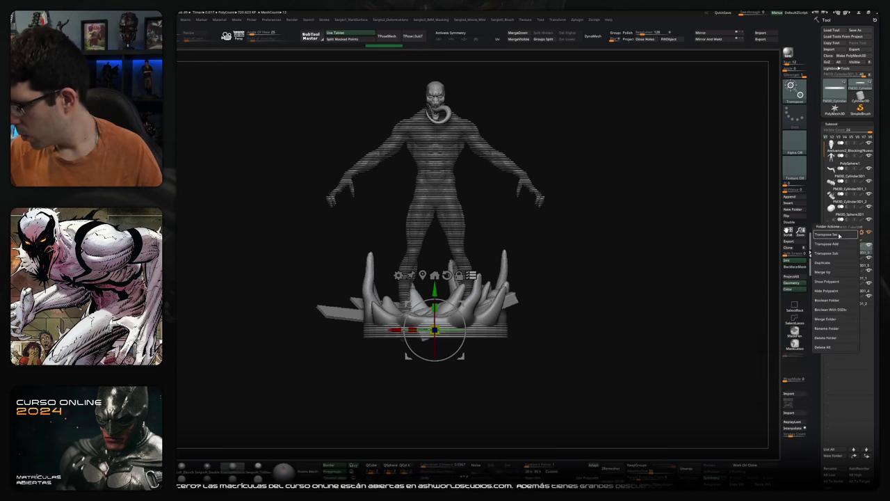
Shrink the round base slightly and rotate the spiked base a little
{"action": "left_click", "coordinate": [818, 235]}
{"action": "left_click_drag", "start_coordinate": [434, 330], "coordinate": [432, 332]}
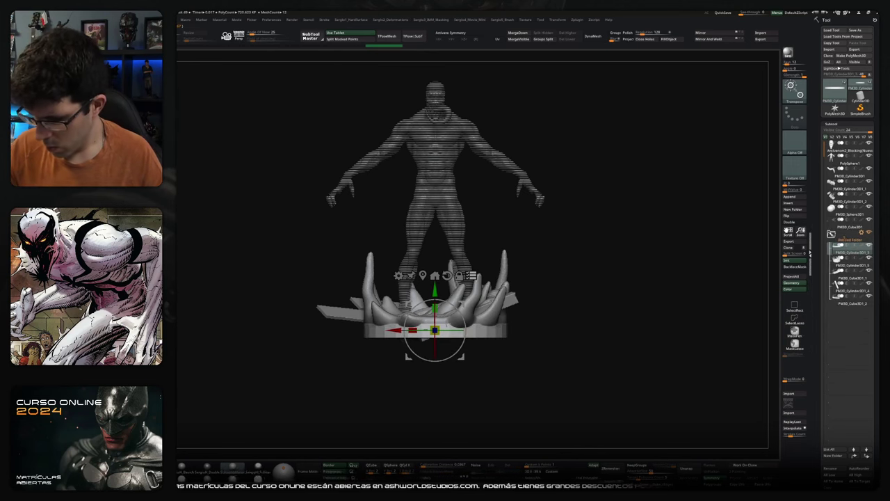
{"action": "left_click_drag", "start_coordinate": [434, 330], "coordinate": [433, 331]}
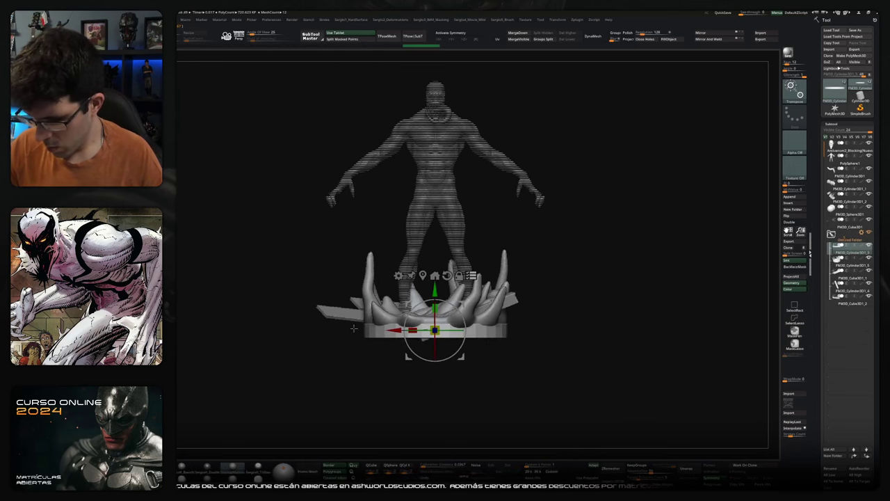
{"action": "left_click", "coordinate": [343, 318], "text": "alt"}
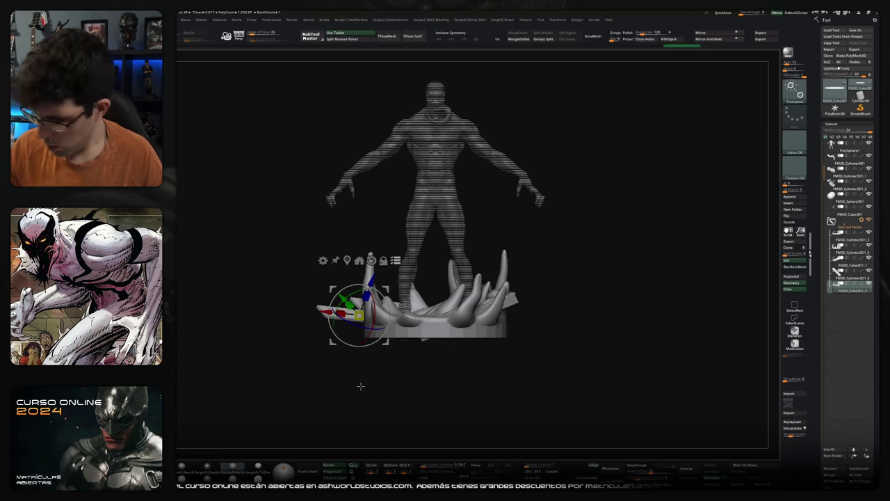
{"action": "left_click", "coordinate": [853, 238]}
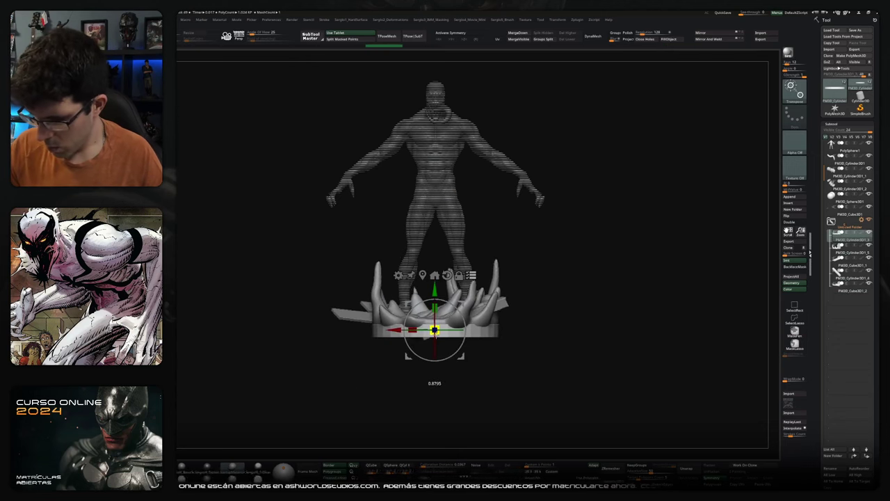
{"action": "left_click_drag", "start_coordinate": [531, 338], "coordinate": [447, 368]}
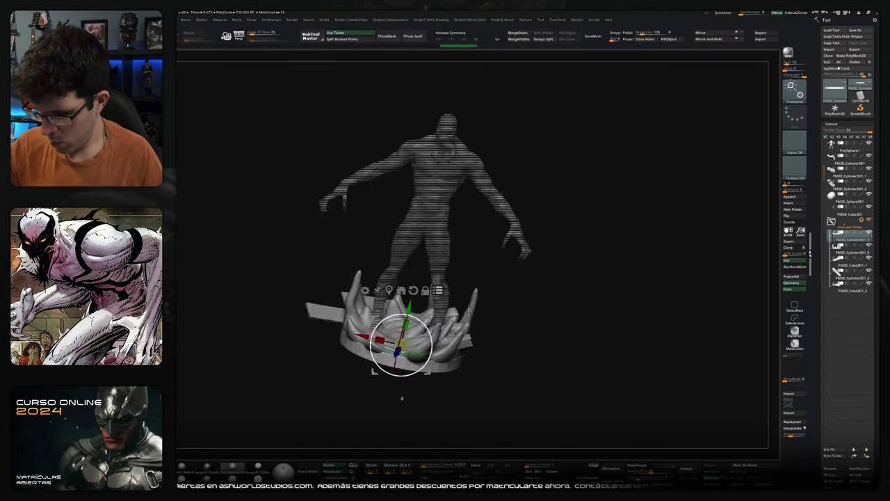
{"action": "key", "text": "ctrl+z"}
{"action": "left_click_drag", "start_coordinate": [427, 376], "coordinate": [507, 304]}
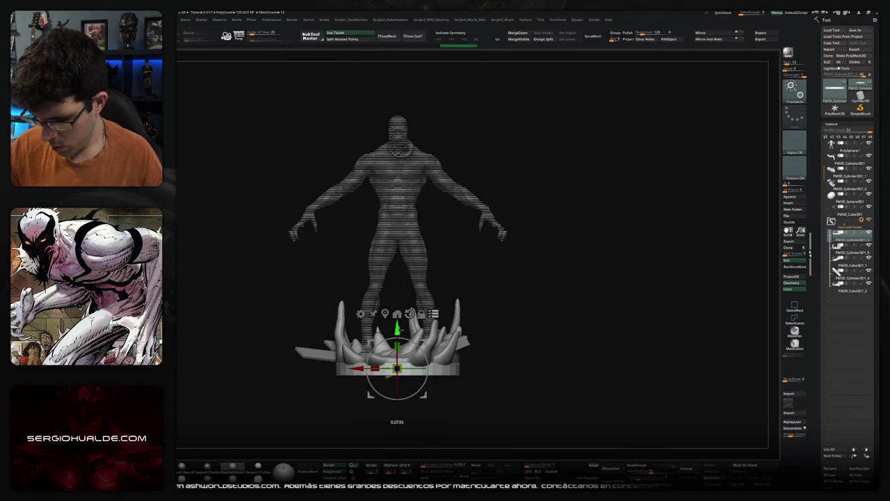
{"action": "key", "text": "q"}
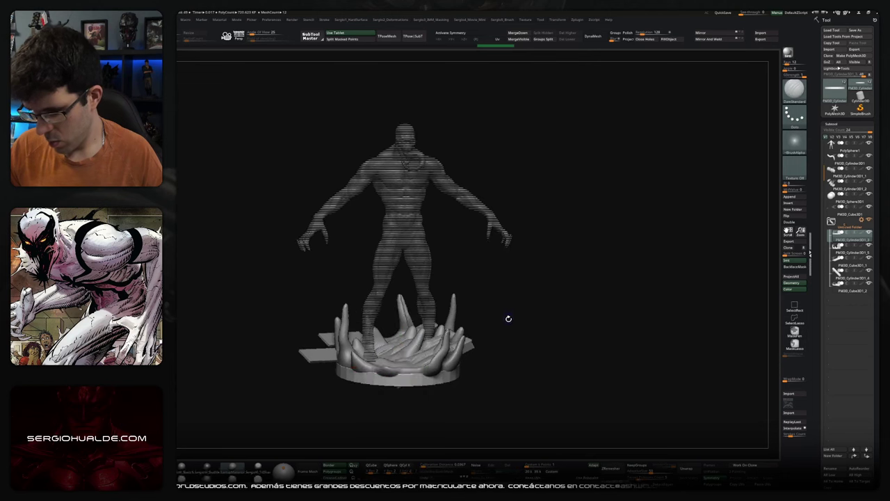
{"action": "mouse_move", "coordinate": [509, 311]}
{"action": "left_mouse_down", "text": "alt"}
{"action": "mouse_move", "coordinate": [532, 332]}
{"action": "mouse_move", "coordinate": [543, 304]}
{"action": "left_mouse_up", "text": "alt"}
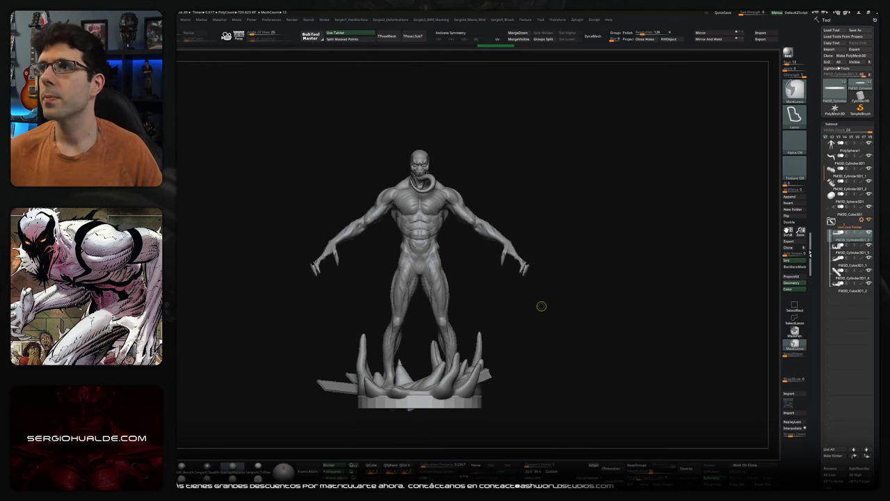
{"action": "key", "text": "ctrl"}
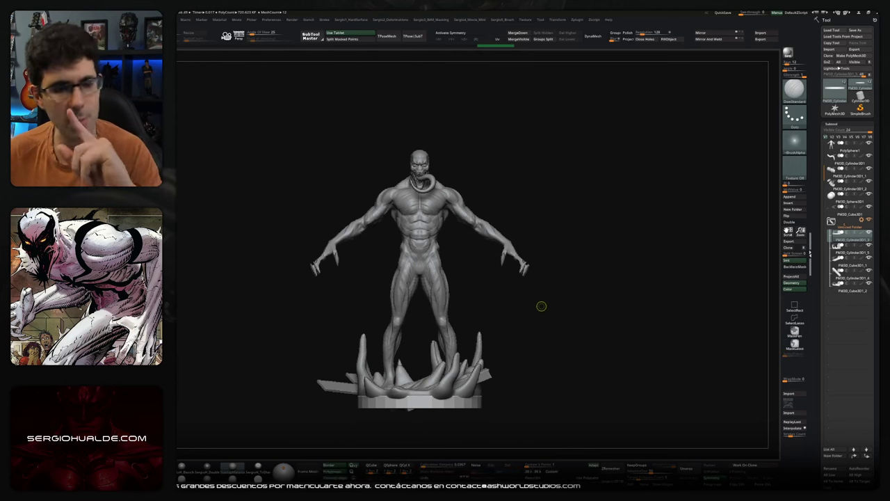
{"action": "mouse_move", "coordinate": [419, 397]}
{"action": "left_mouse_down", "text": "alt"}
{"action": "mouse_move", "coordinate": [456, 379]}
{"action": "mouse_move", "coordinate": [445, 261]}
{"action": "left_mouse_up", "text": "alt"}
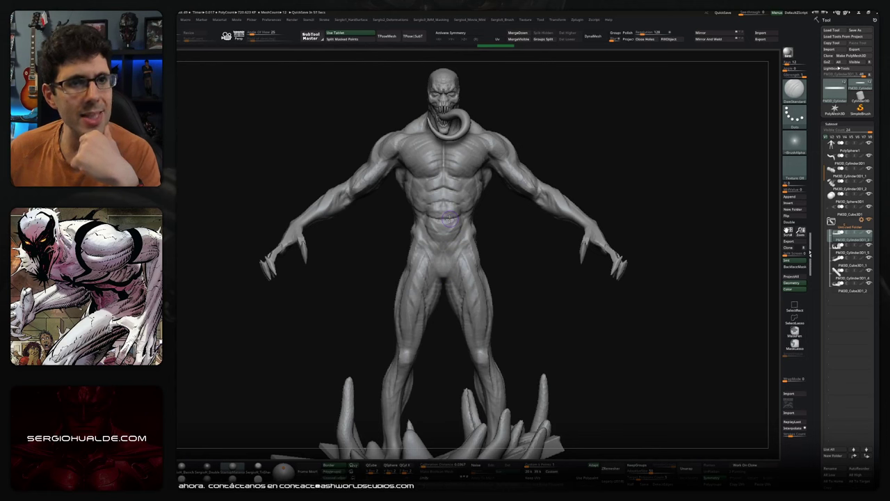
{"action": "left_click_drag", "start_coordinate": [447, 218], "coordinate": [487, 258]}
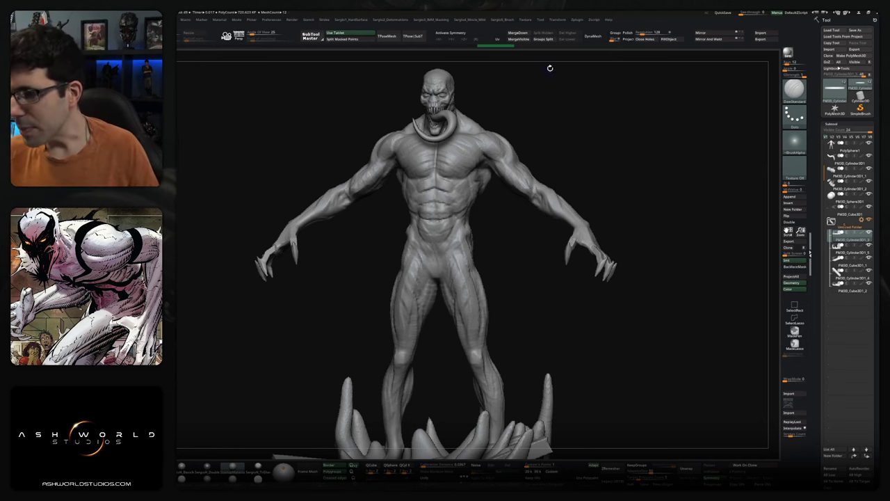
{"action": "left_click", "coordinate": [525, 19]}
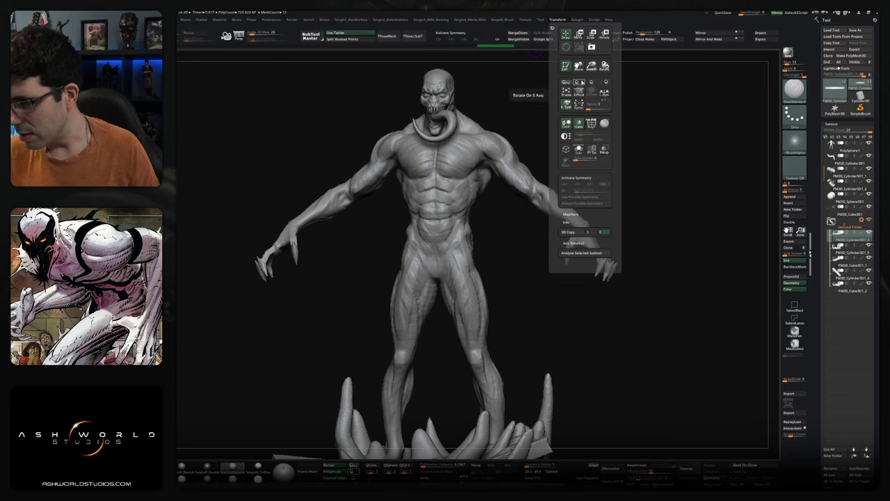
{"action": "left_click", "coordinate": [579, 151]}
{"action": "left_click", "coordinate": [579, 151]}
{"action": "left_click", "coordinate": [579, 150]}
{"action": "left_click", "coordinate": [578, 150]}
{"action": "left_click", "coordinate": [579, 150]}
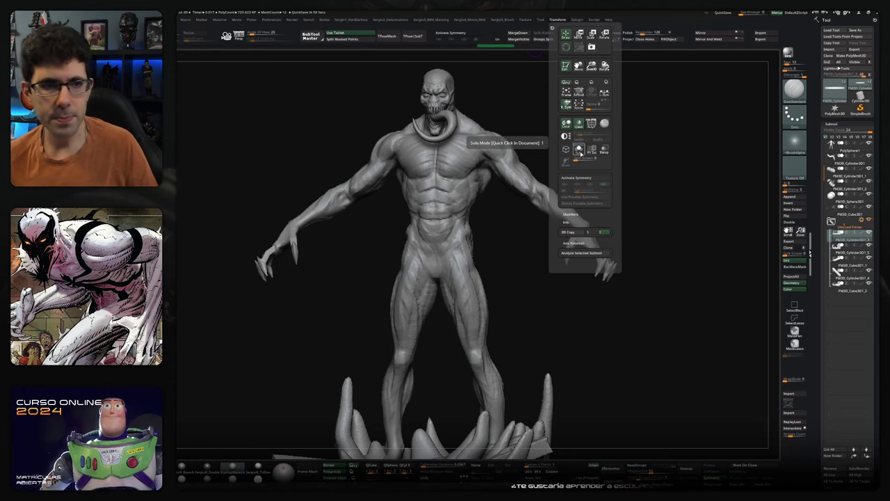
{"action": "left_click", "coordinate": [581, 153]}
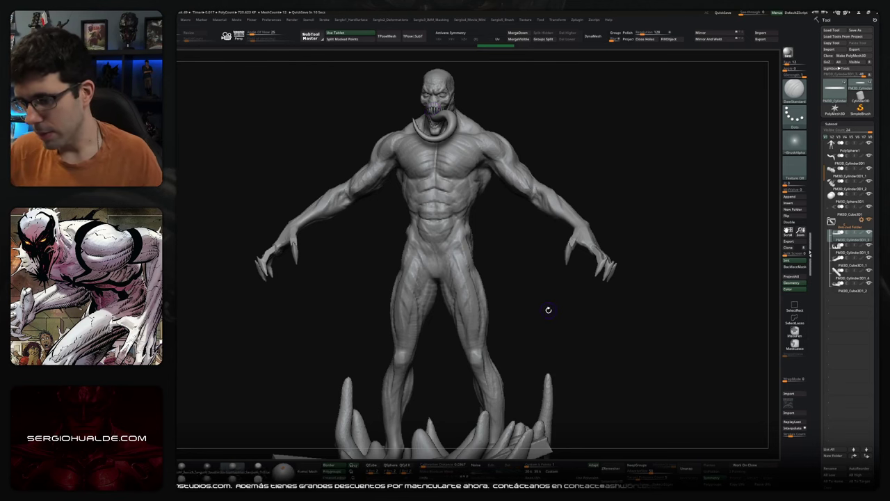
Create a new Untitled Folder at the top of the list and move PolySphere1 into it
{"action": "mouse_move", "coordinate": [568, 315]}
{"action": "left_mouse_down"}
{"action": "mouse_move", "coordinate": [566, 308]}
{"action": "mouse_move", "coordinate": [530, 338]}
{"action": "mouse_move", "coordinate": [517, 316]}
{"action": "left_mouse_up"}
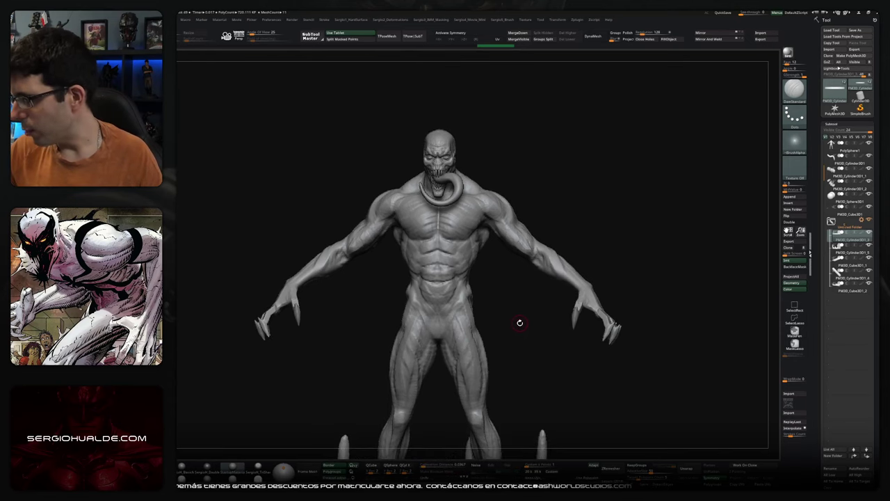
{"action": "left_click", "coordinate": [842, 176]}
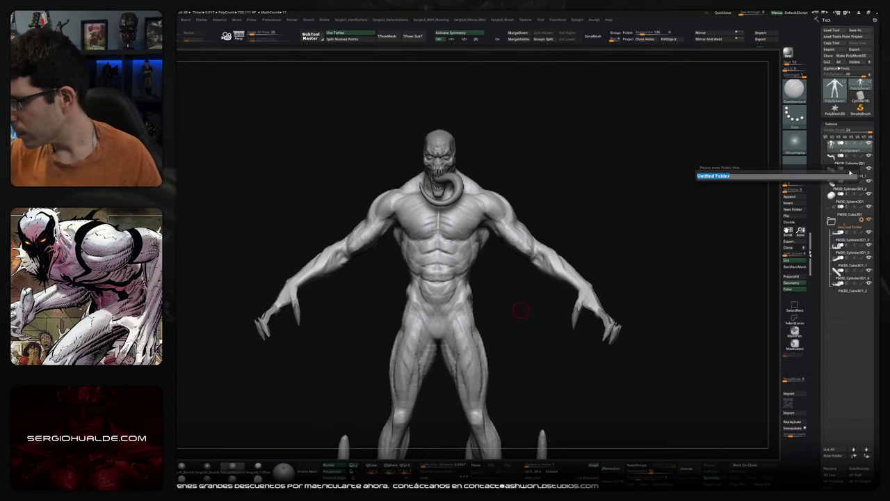
{"action": "key", "text": "Return"}
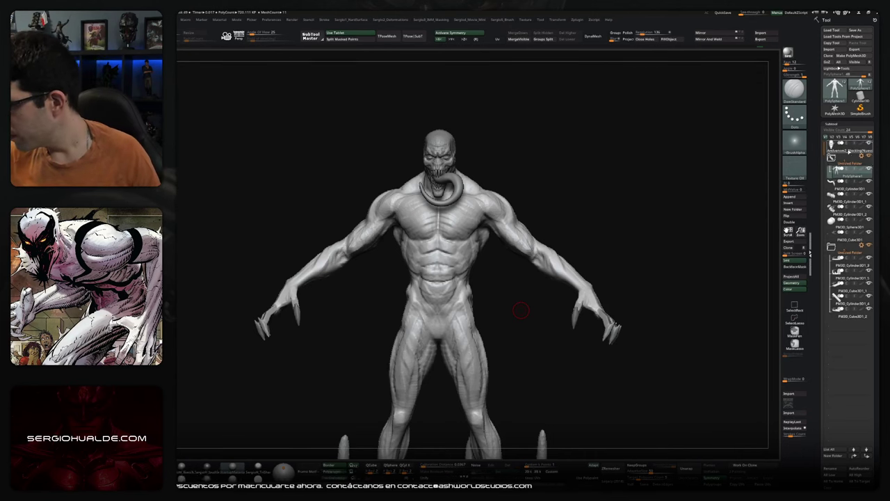
{"action": "left_click_drag", "start_coordinate": [840, 170], "coordinate": [840, 166]}
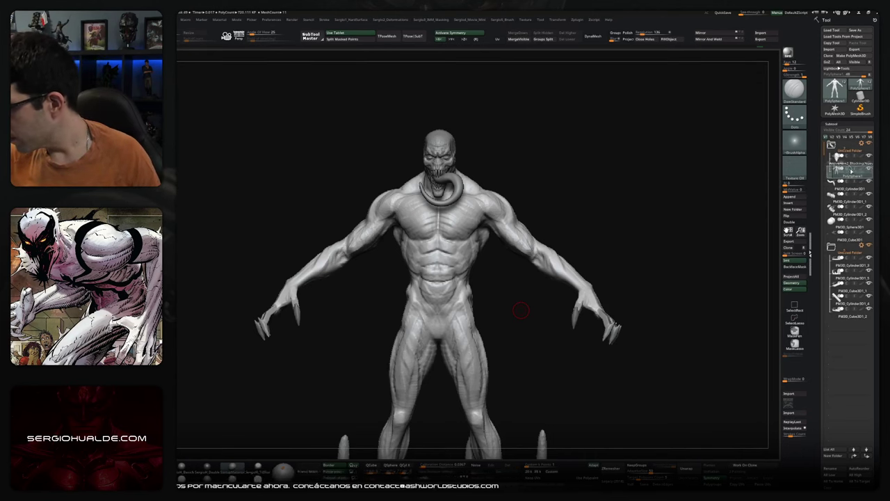
{"action": "left_click_drag", "start_coordinate": [840, 179], "coordinate": [848, 197]}
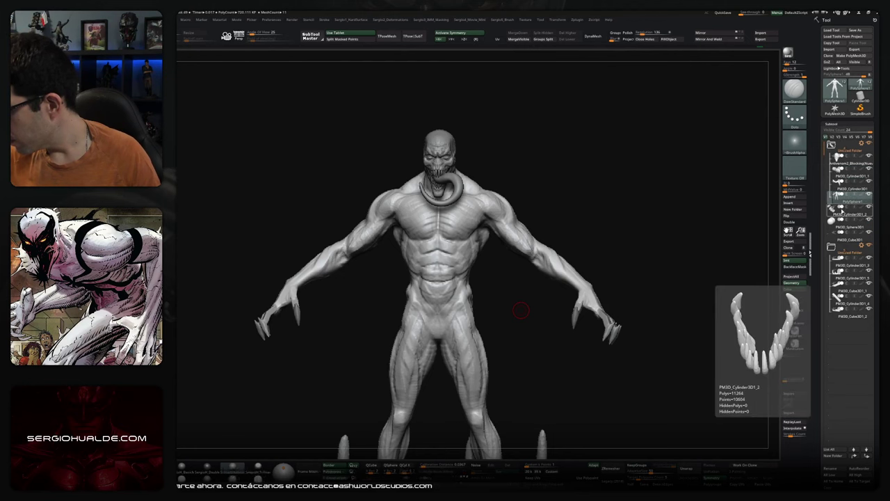
{"action": "mouse_move", "coordinate": [848, 197]}
{"action": "left_mouse_down"}
{"action": "mouse_move", "coordinate": [851, 163]}
{"action": "mouse_move", "coordinate": [842, 237]}
{"action": "left_mouse_up"}
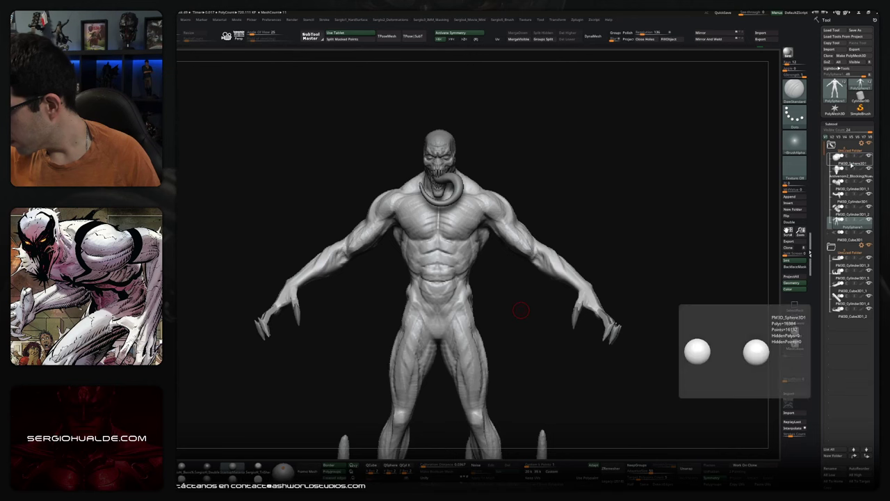